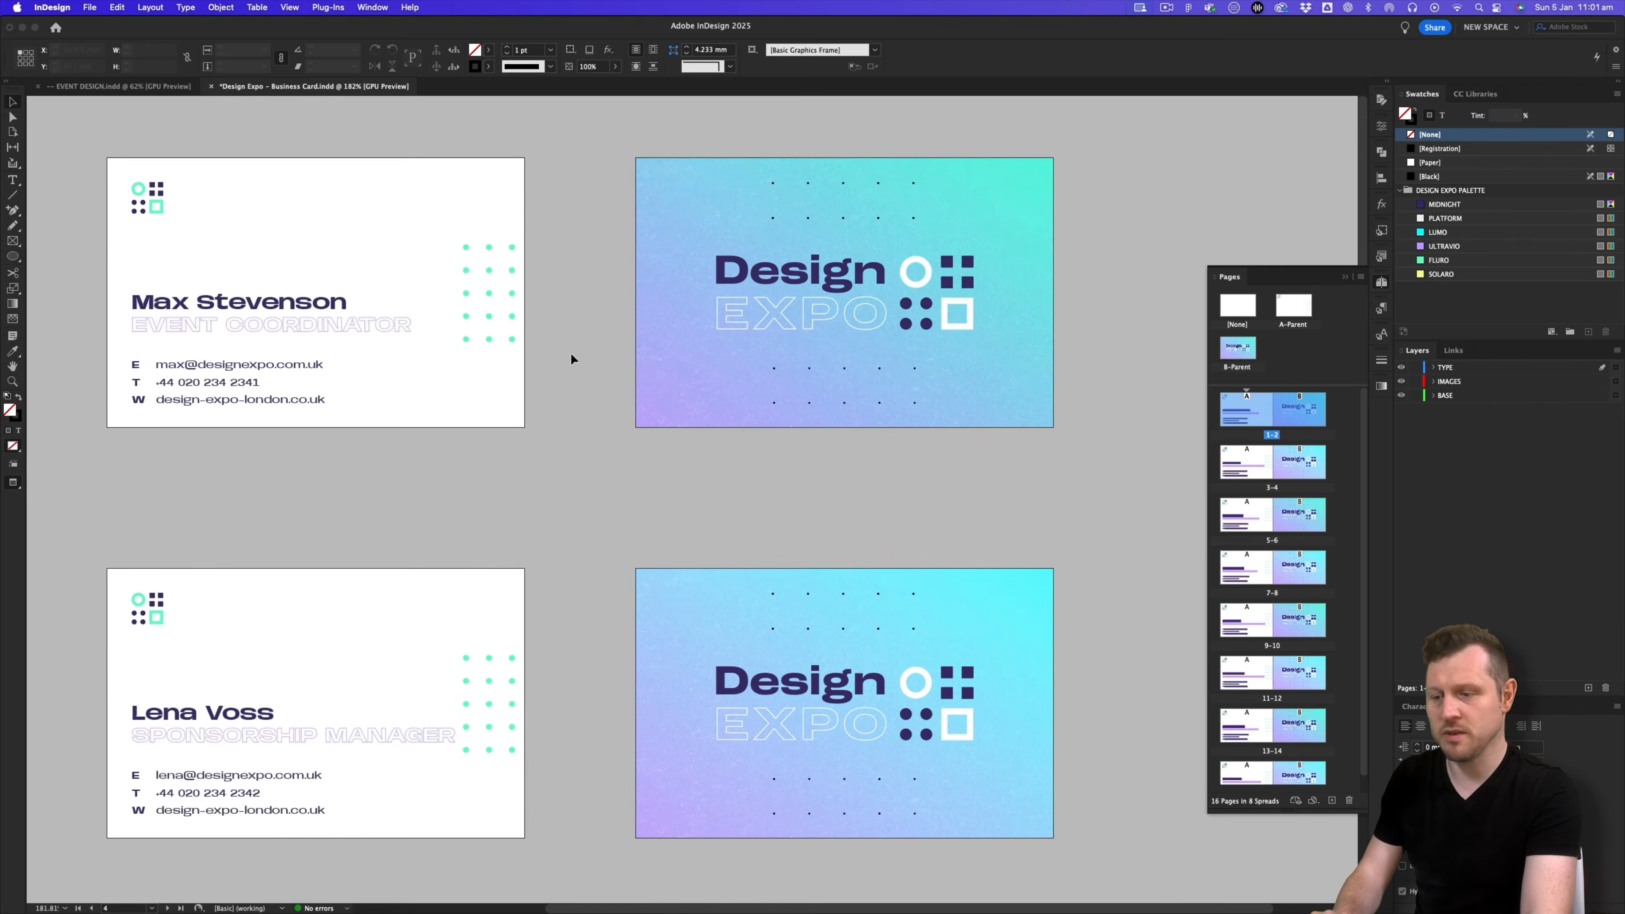
# - Look through the business card spreads in preview, and with the guides, margins and bleed shown
pyautogui.scroll(-20, 571, 359)
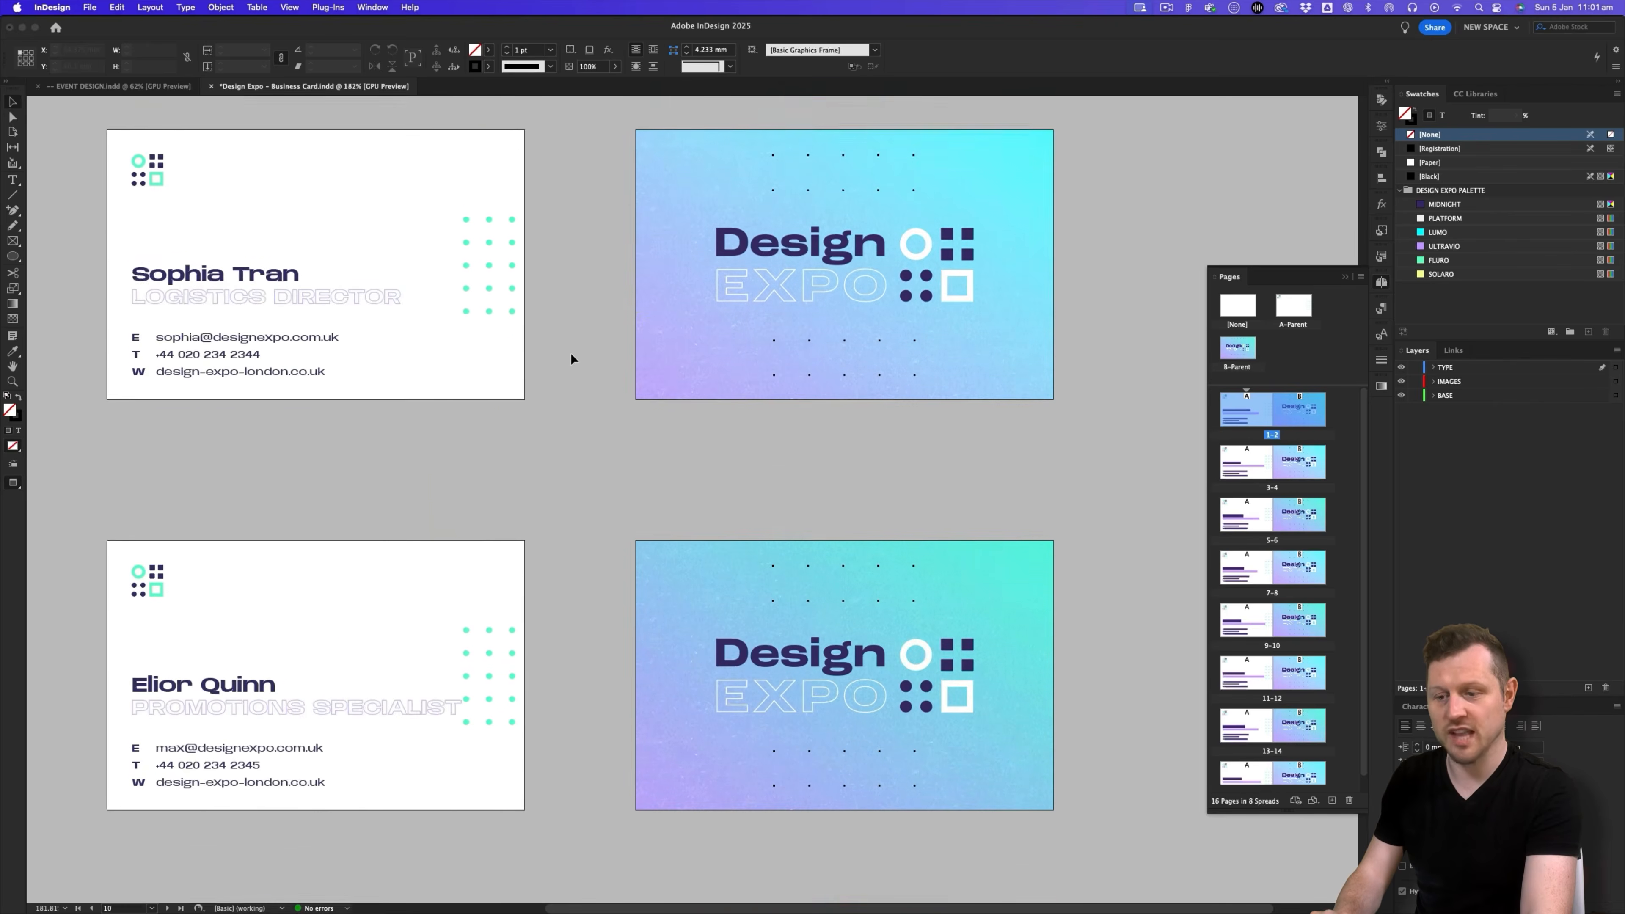
pyautogui.scroll(-3, 571, 358)
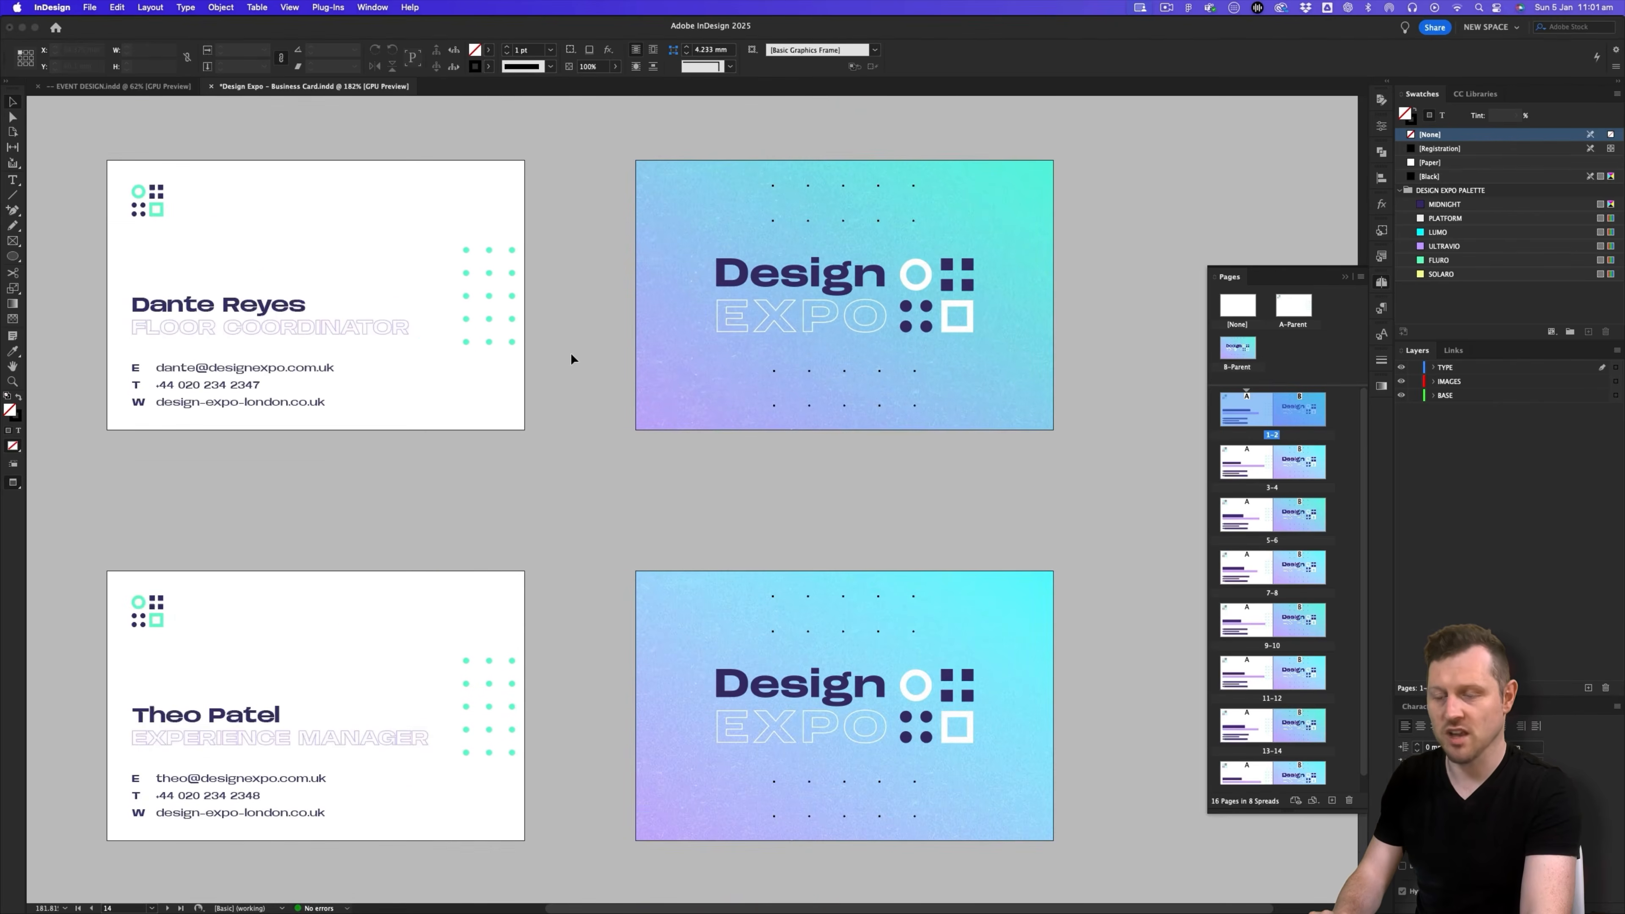
pyautogui.scroll(1, 572, 358)
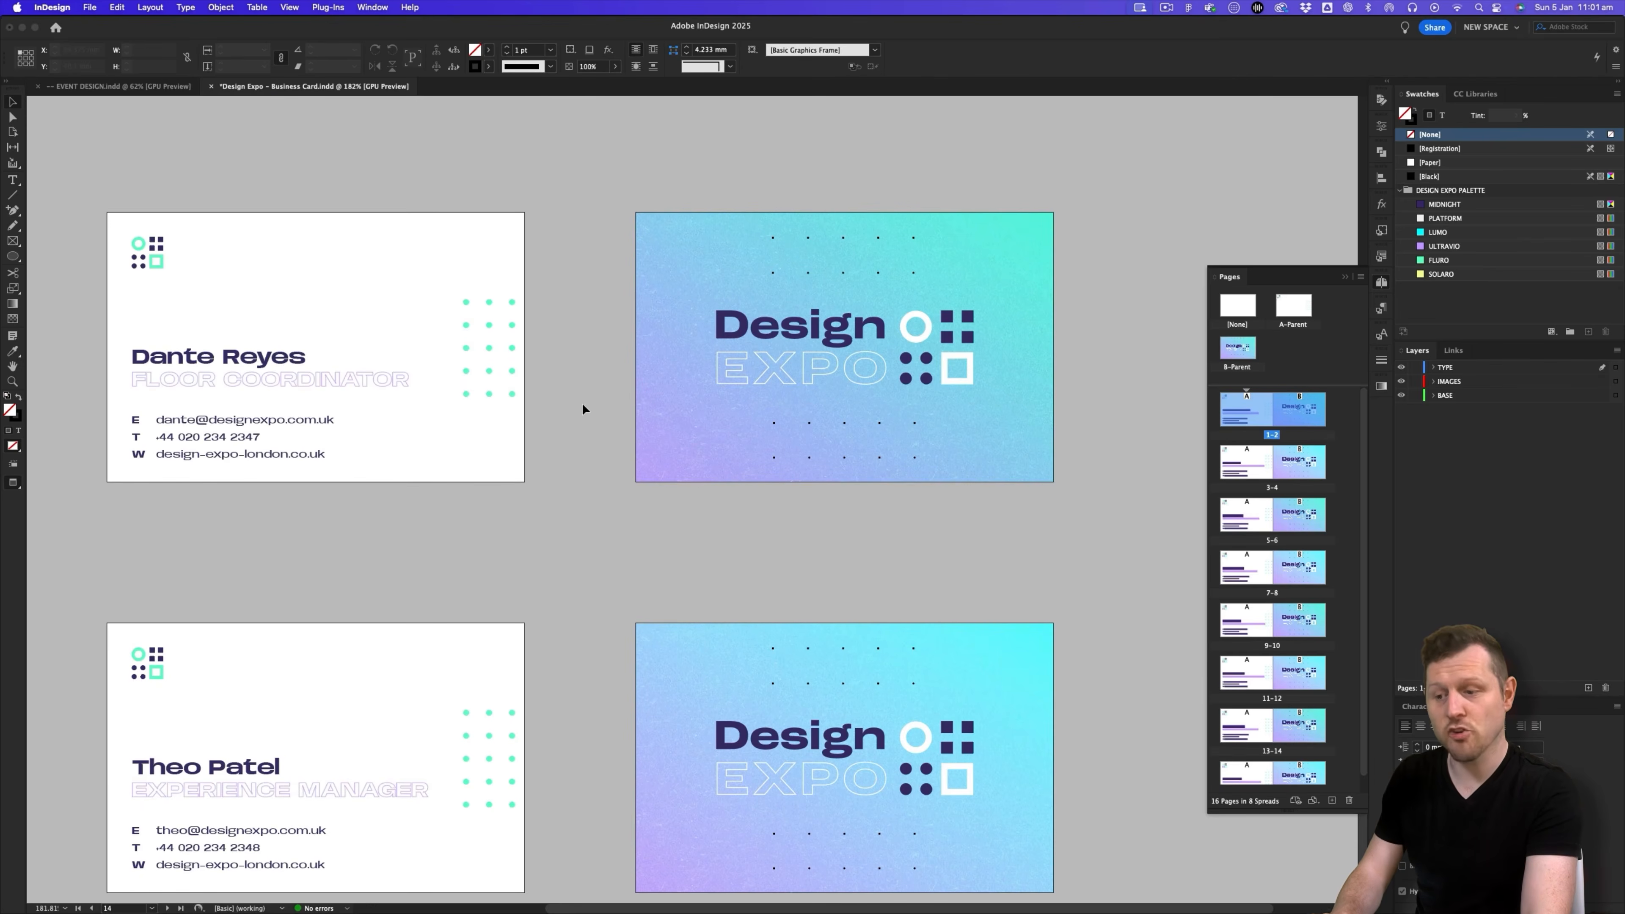
pyautogui.press('w')
pyautogui.scroll(12, 581, 403)
pyautogui.scroll(15, 582, 403)
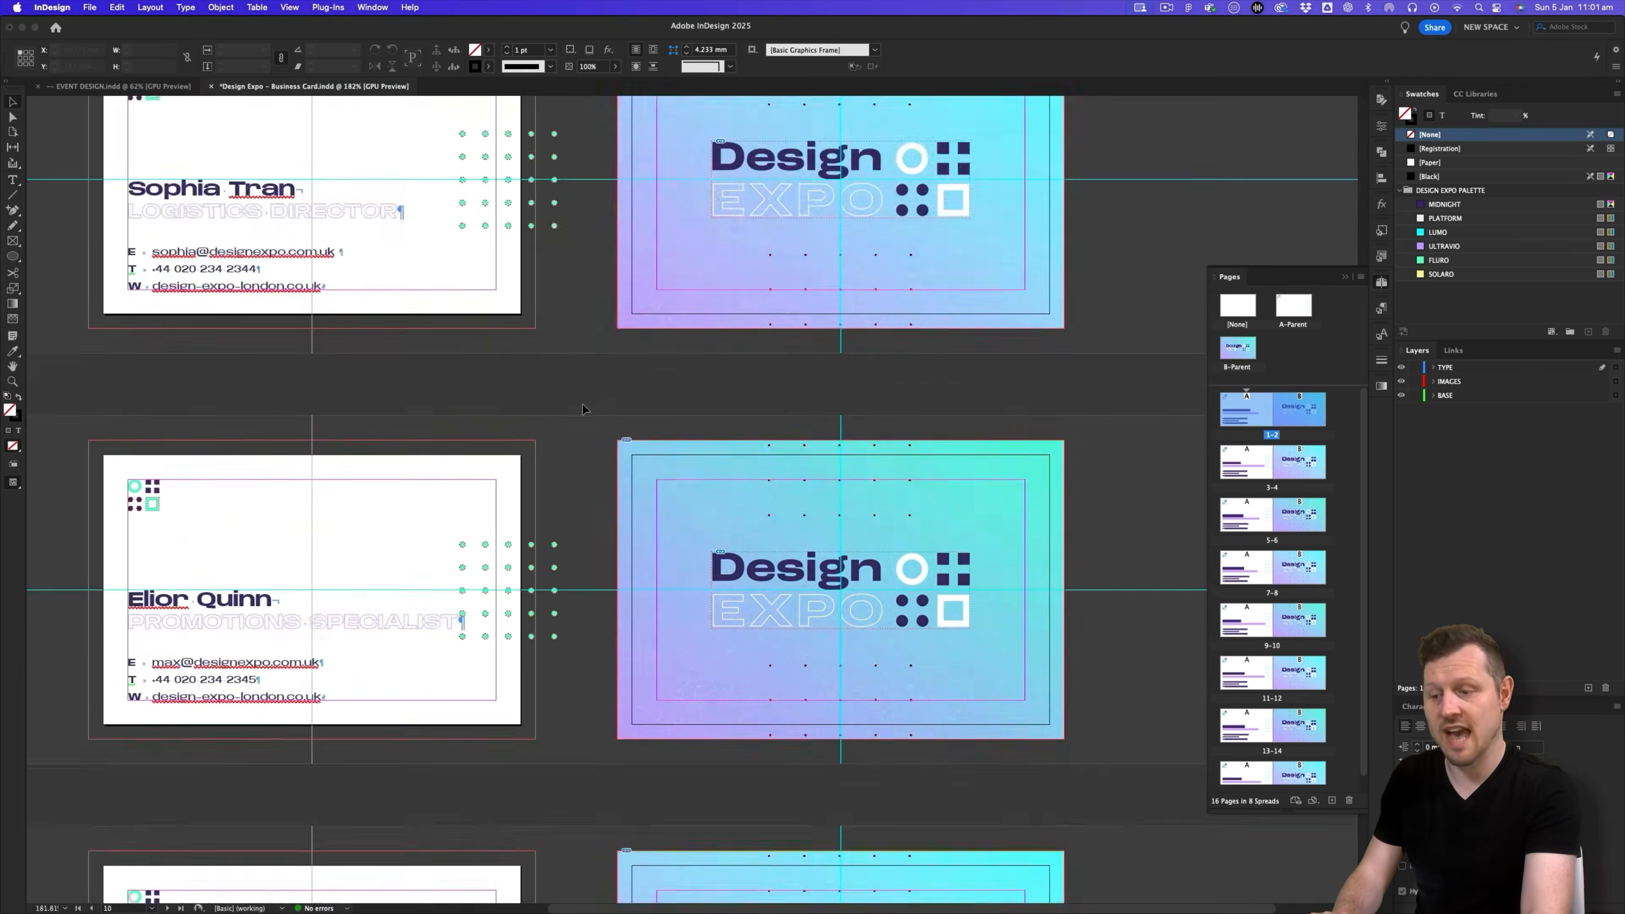
pyautogui.scroll(3, 581, 403)
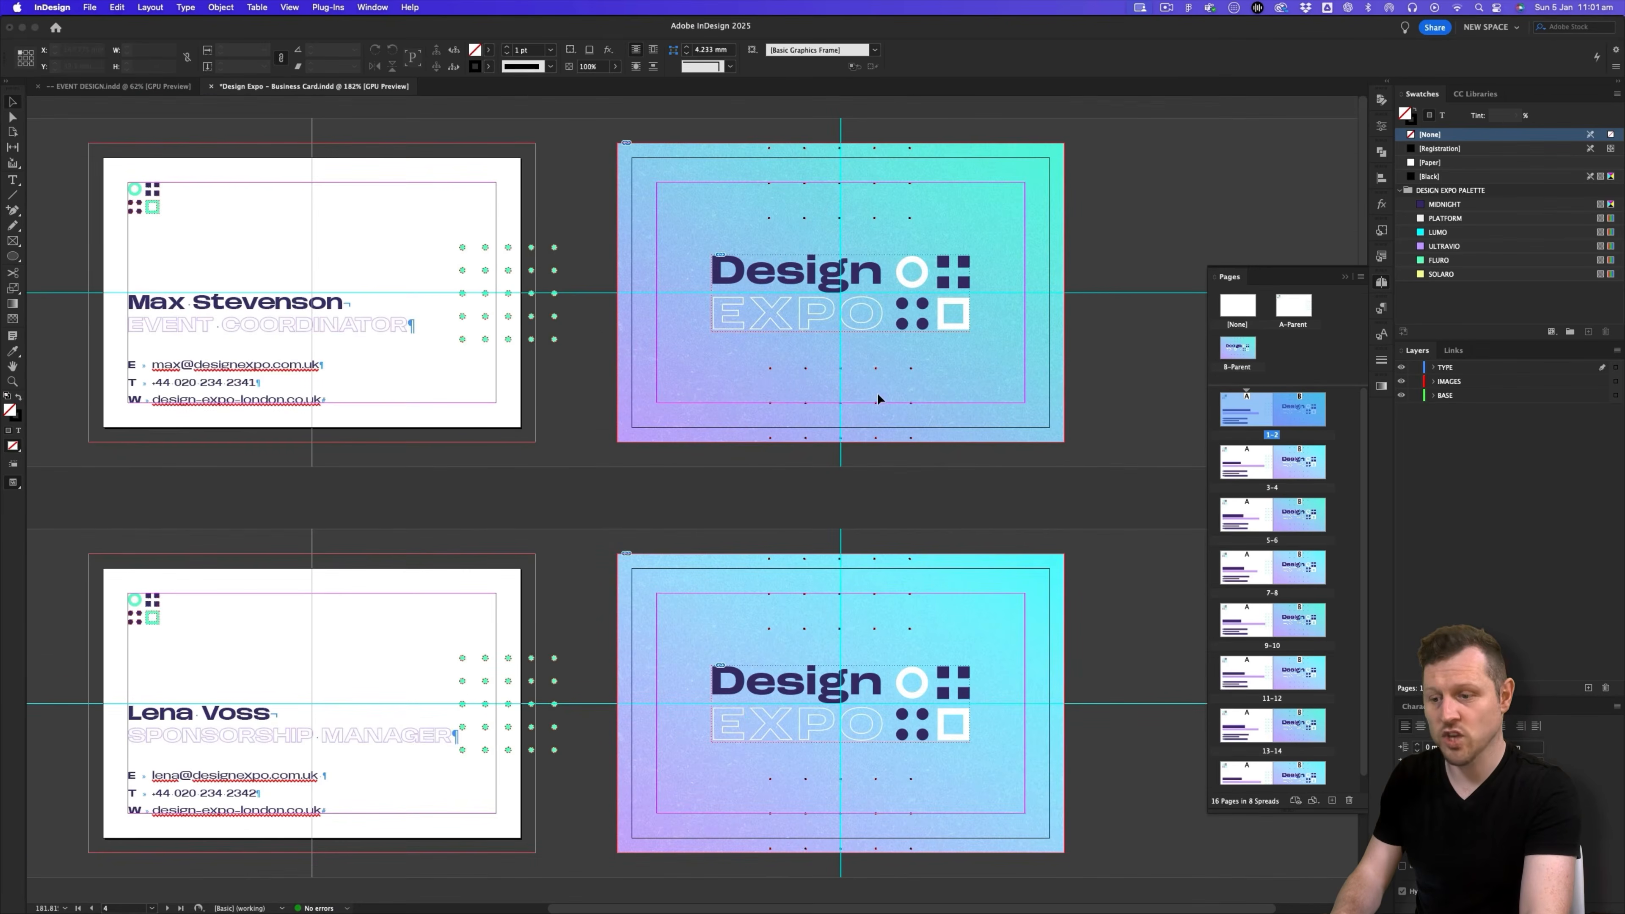
# - Return the business card document to preview mode and review all card spreads through to the last one
pyautogui.press('z')
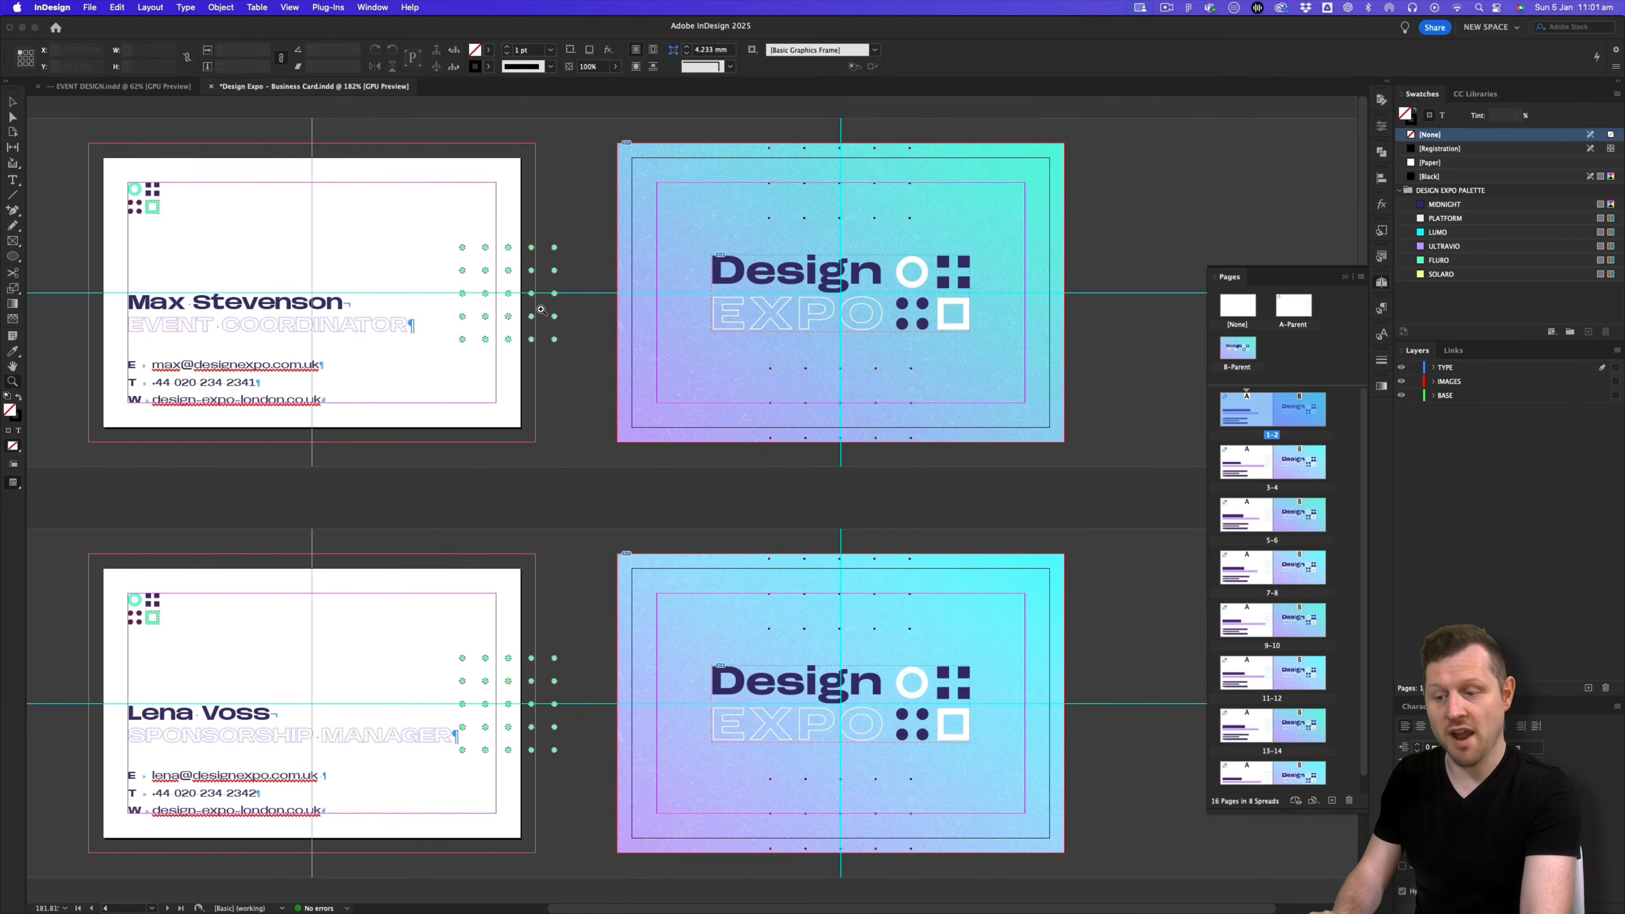
pyautogui.press('w')
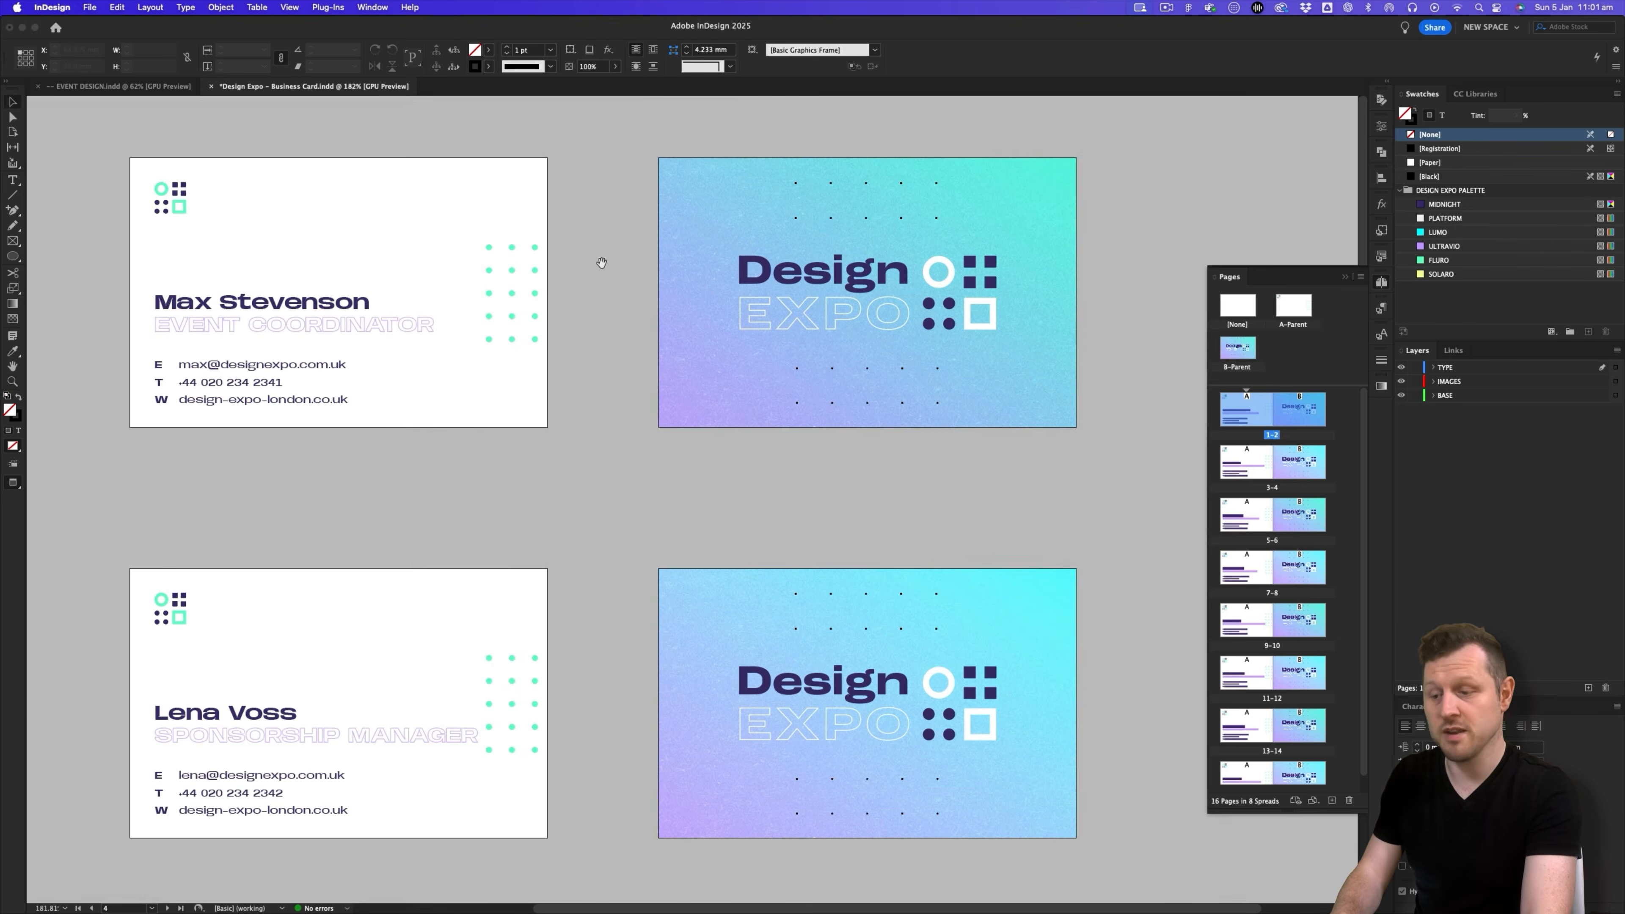
pyautogui.click(582, 276)
pyautogui.press('v')
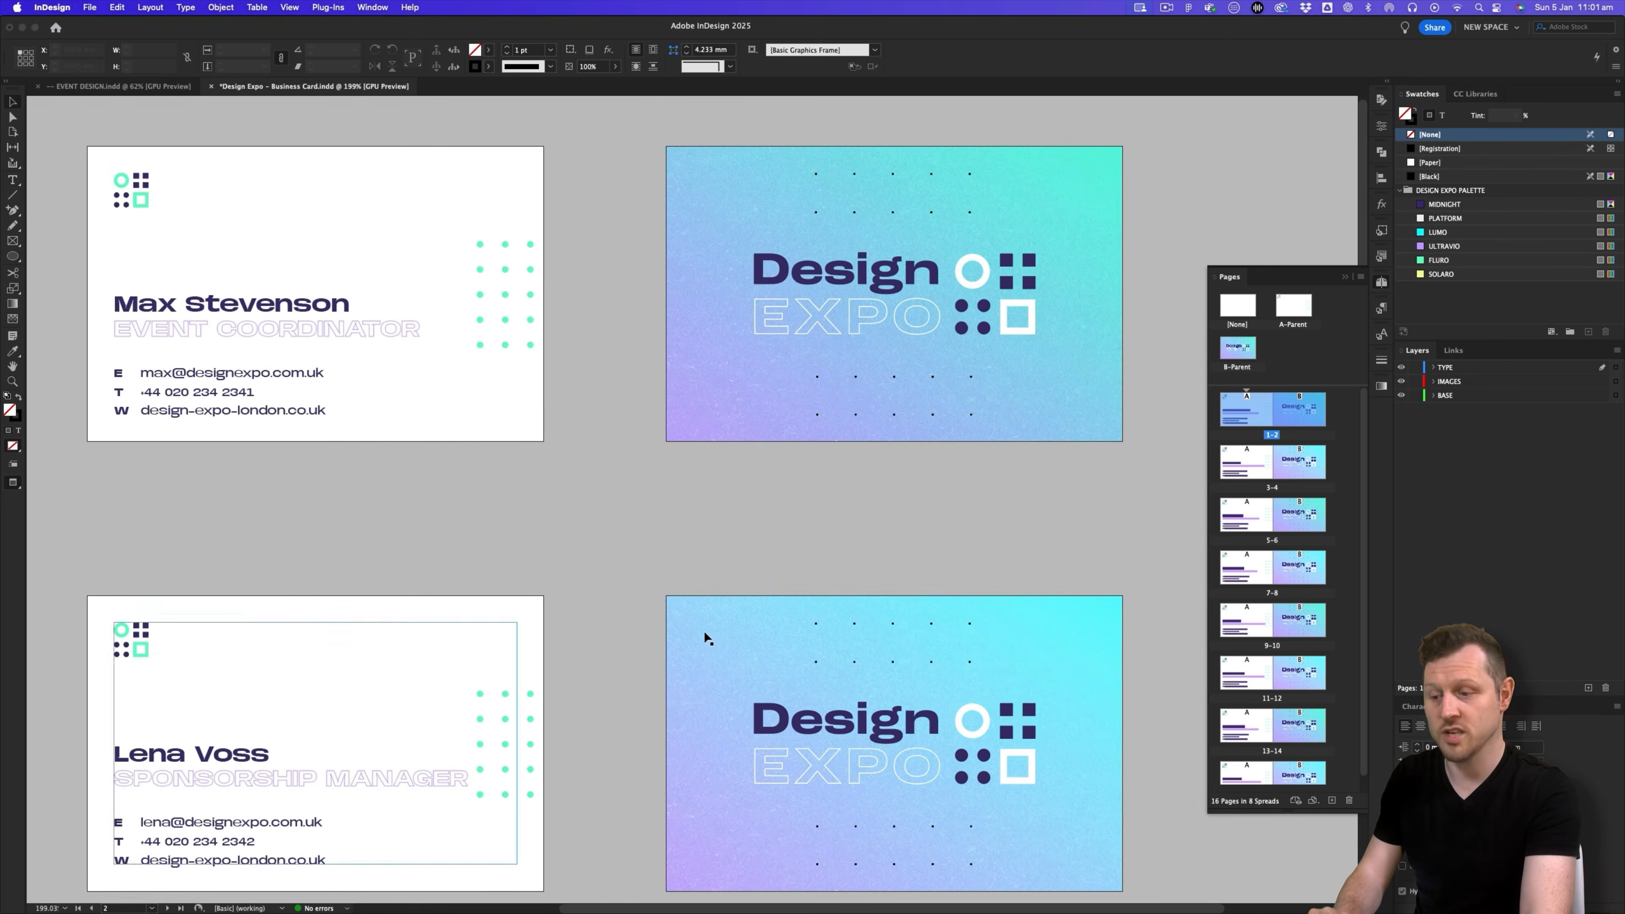
pyautogui.scroll(-1, 708, 624)
pyautogui.scroll(-15, 707, 624)
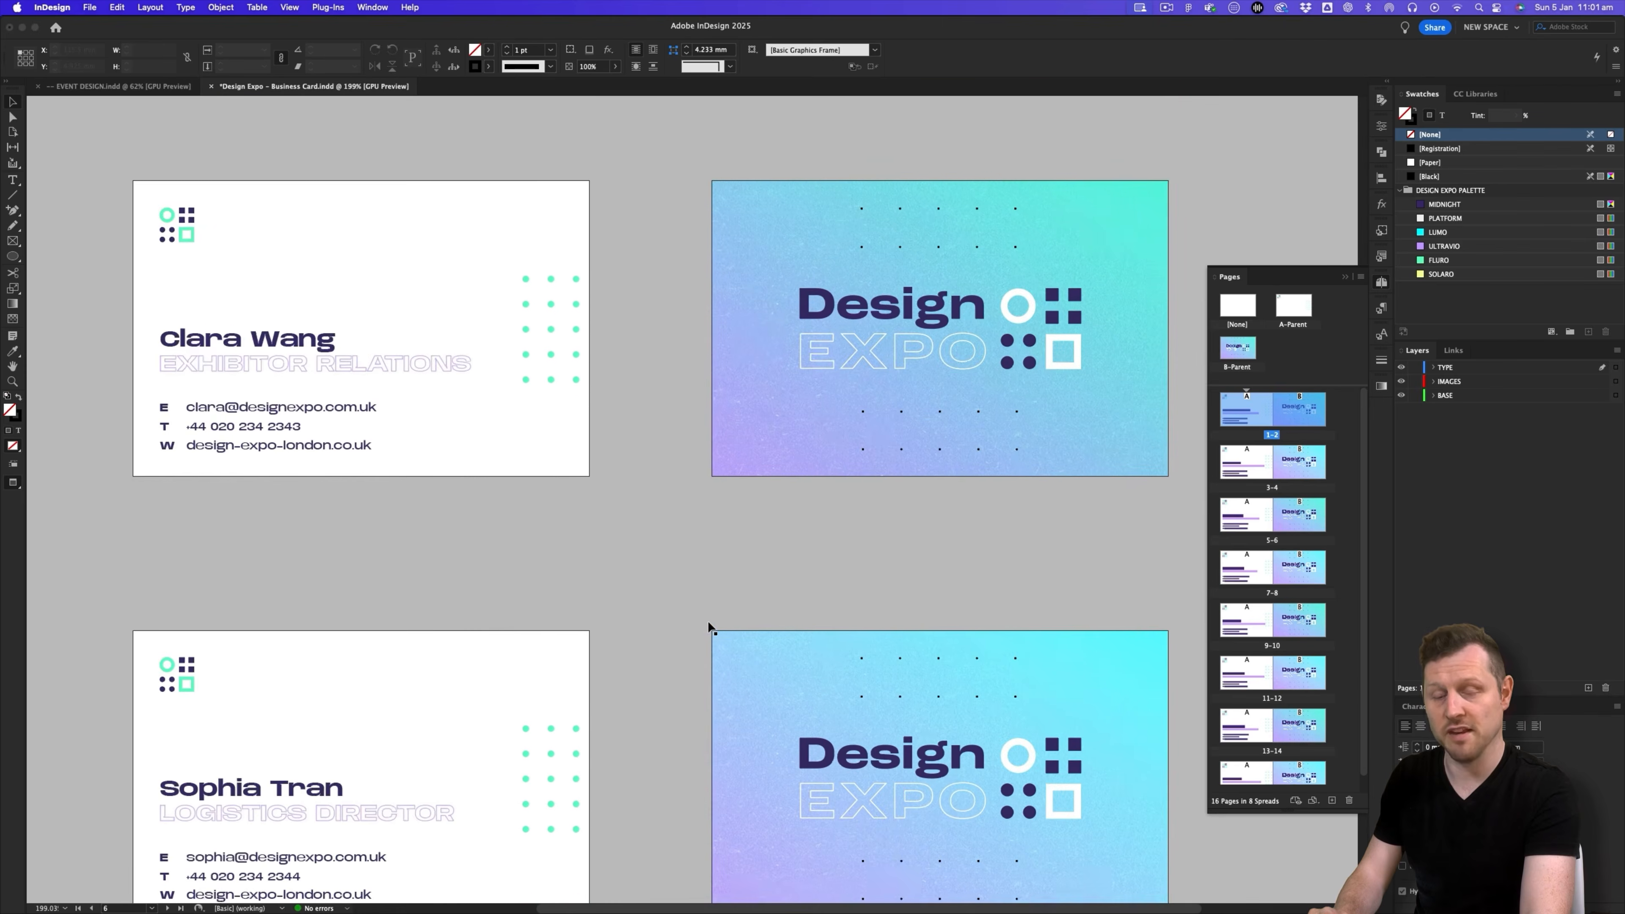
pyautogui.scroll(-15, 707, 625)
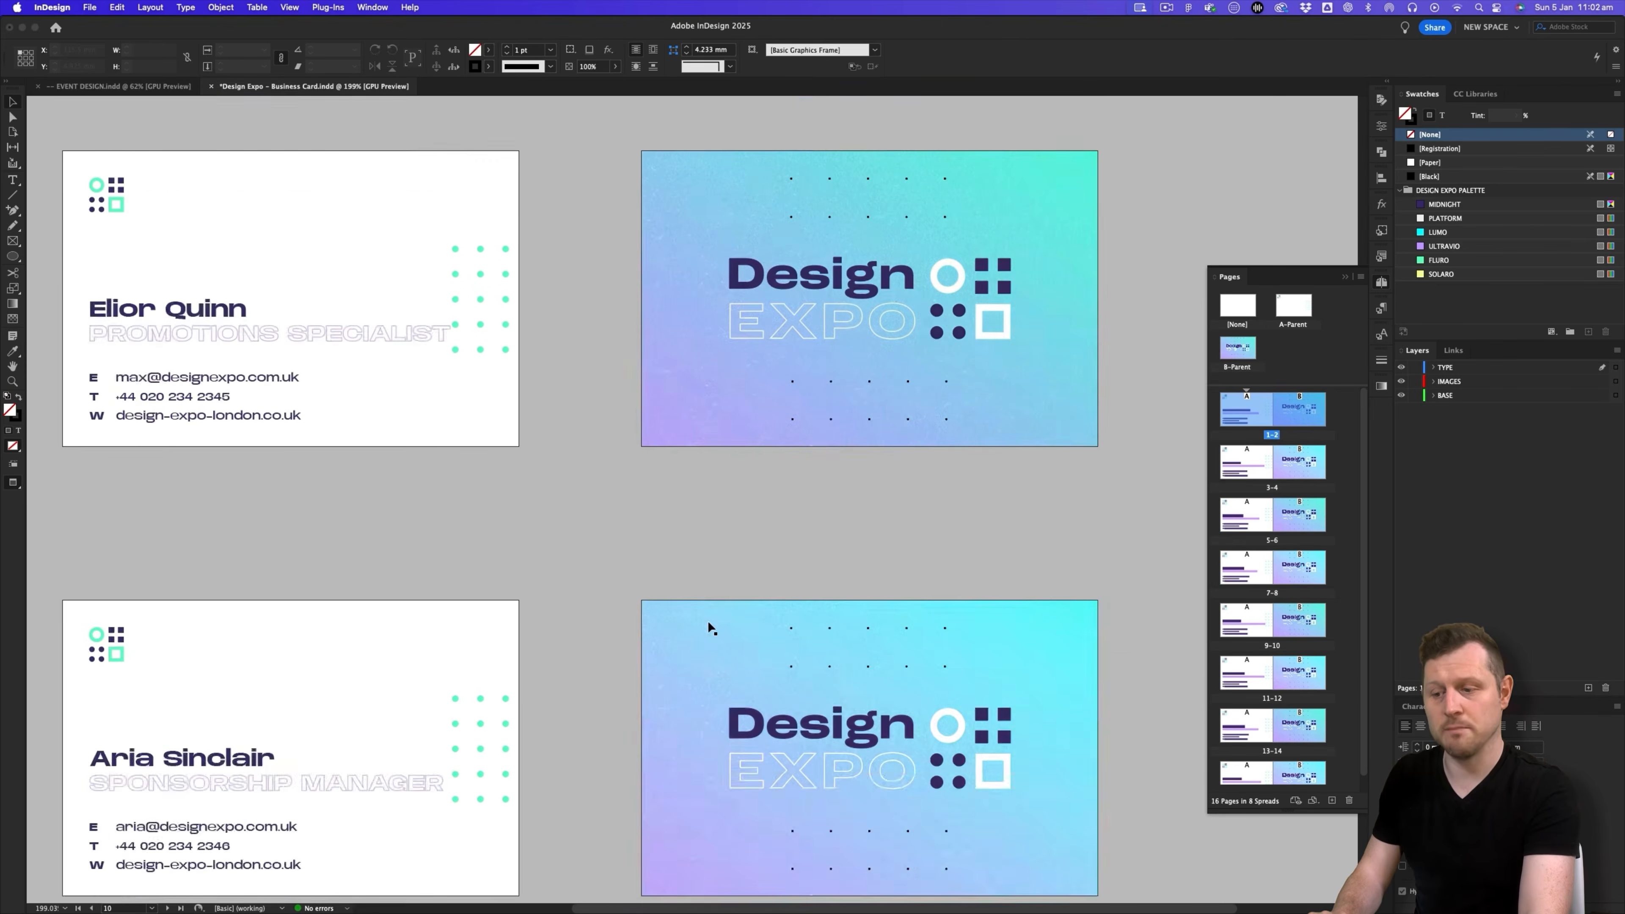
pyautogui.hscroll(-1, 707, 624)
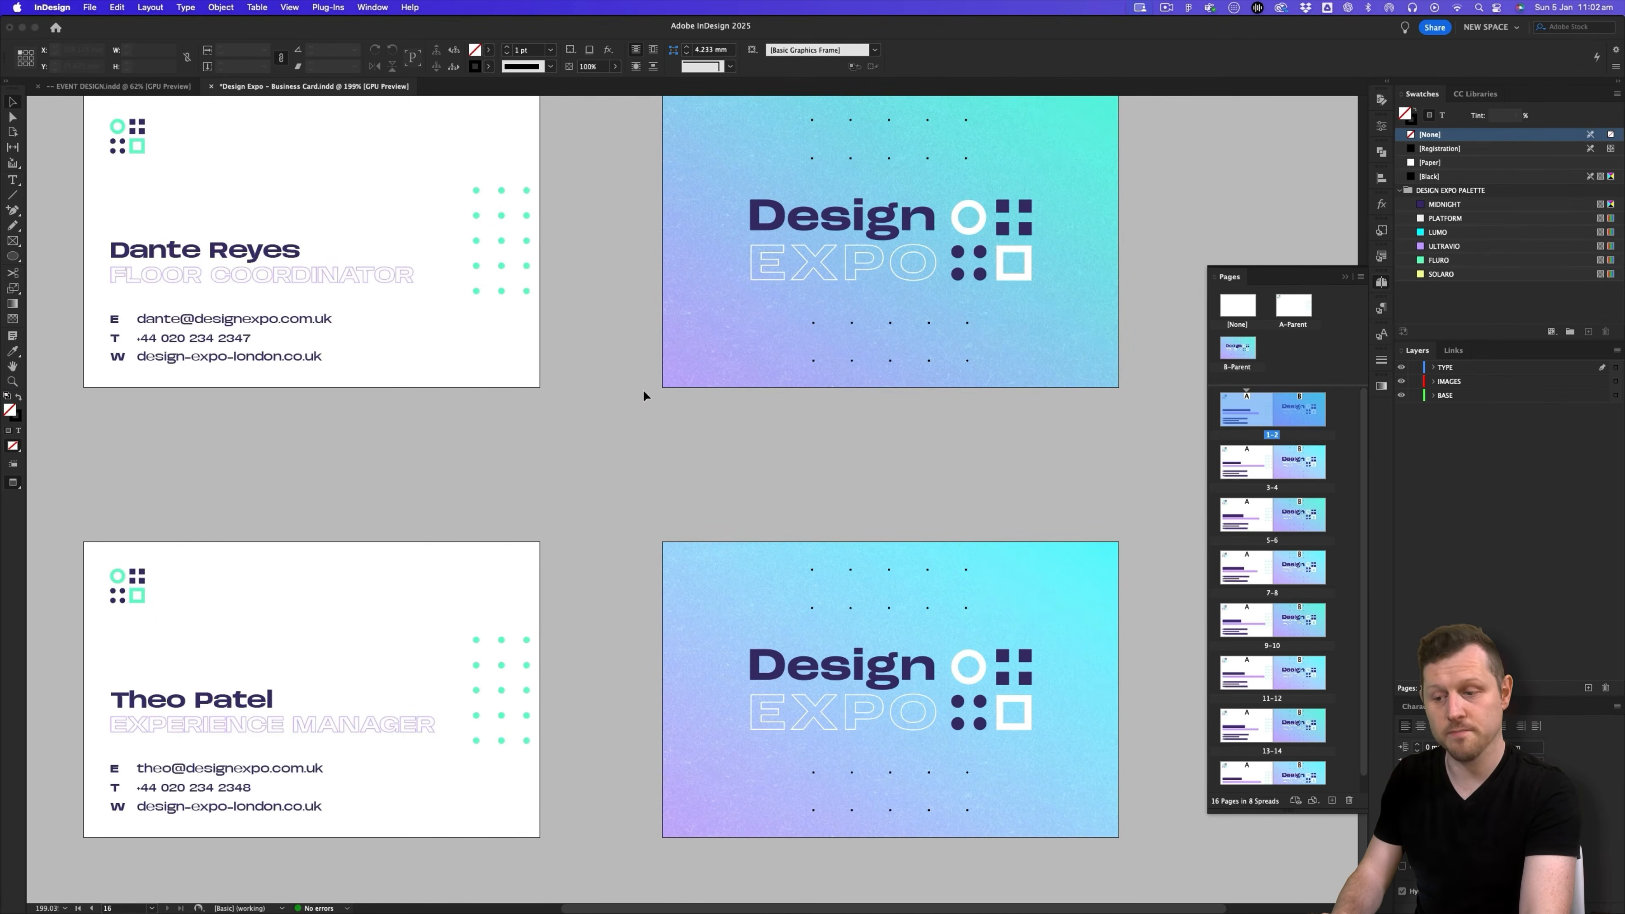
pyautogui.scroll(20, 644, 390)
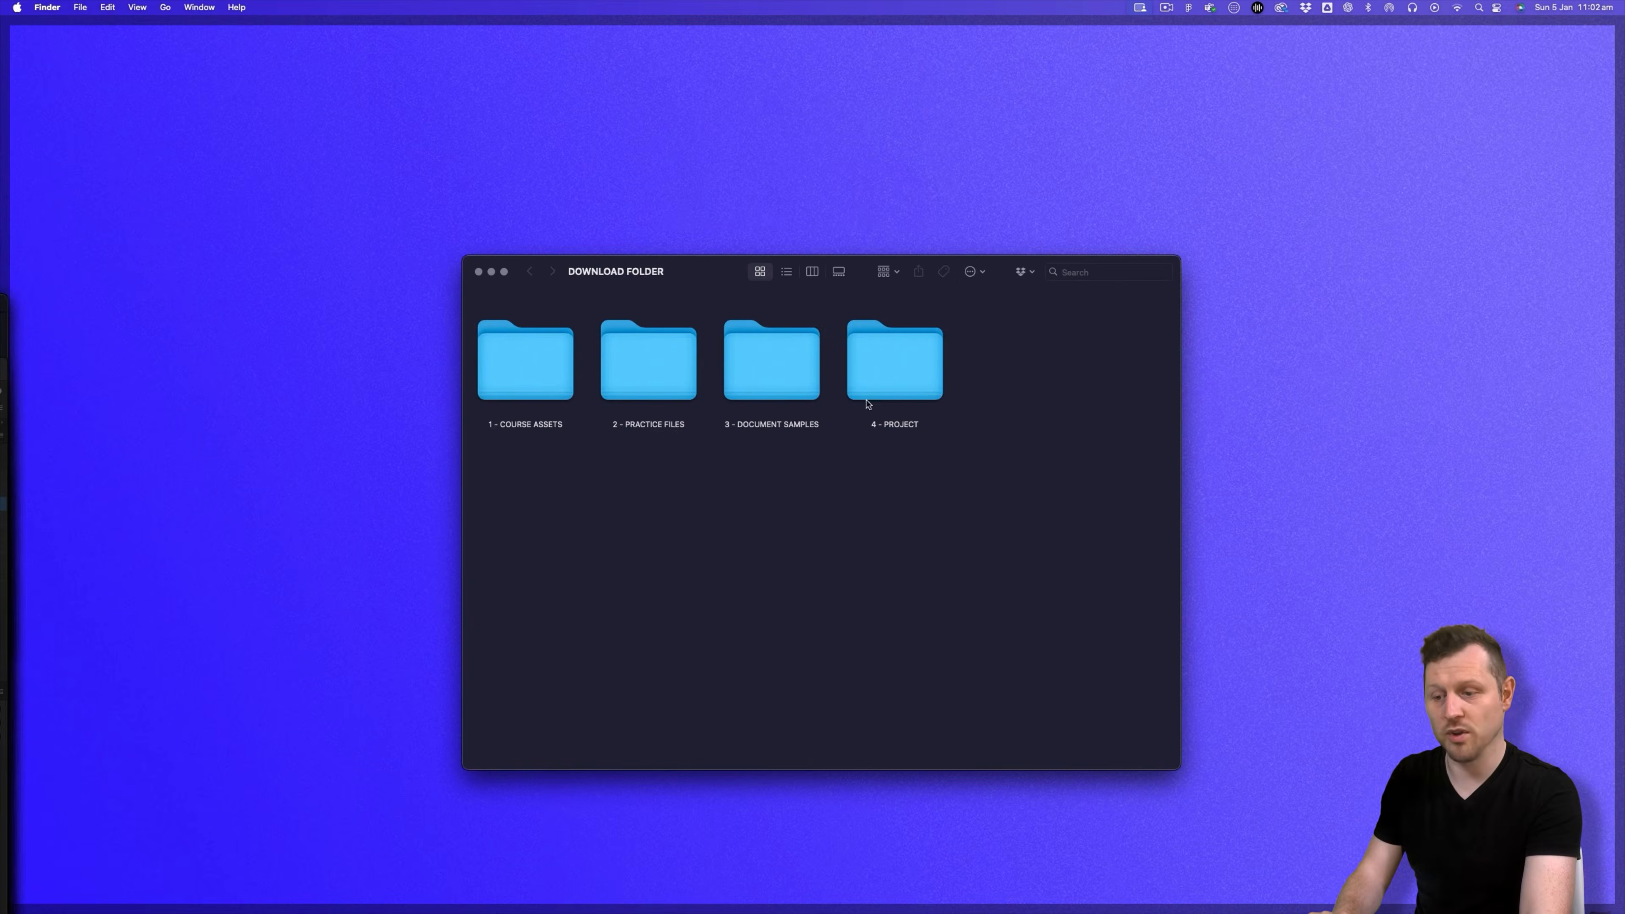
# - Switch to Finder and open the EVENT DESIGN.indd file from 4 - PROJECT, DESIGN EXPO, 2 - EVENT PUBLICATION DESIGN
pyautogui.click(895, 346)
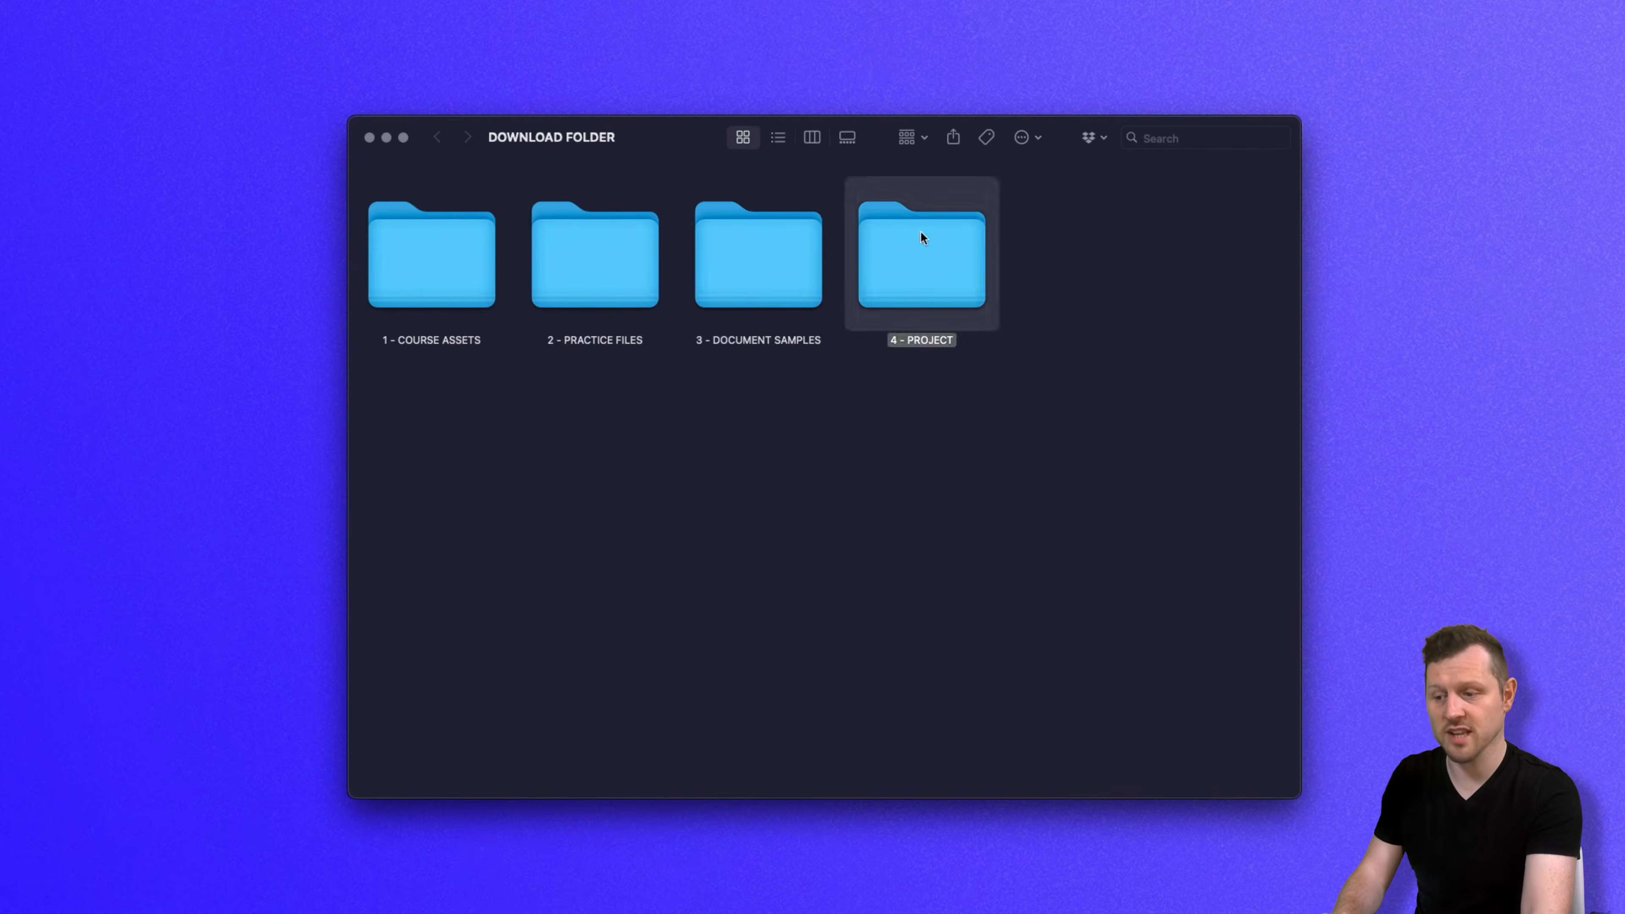
pyautogui.doubleClick(922, 236)
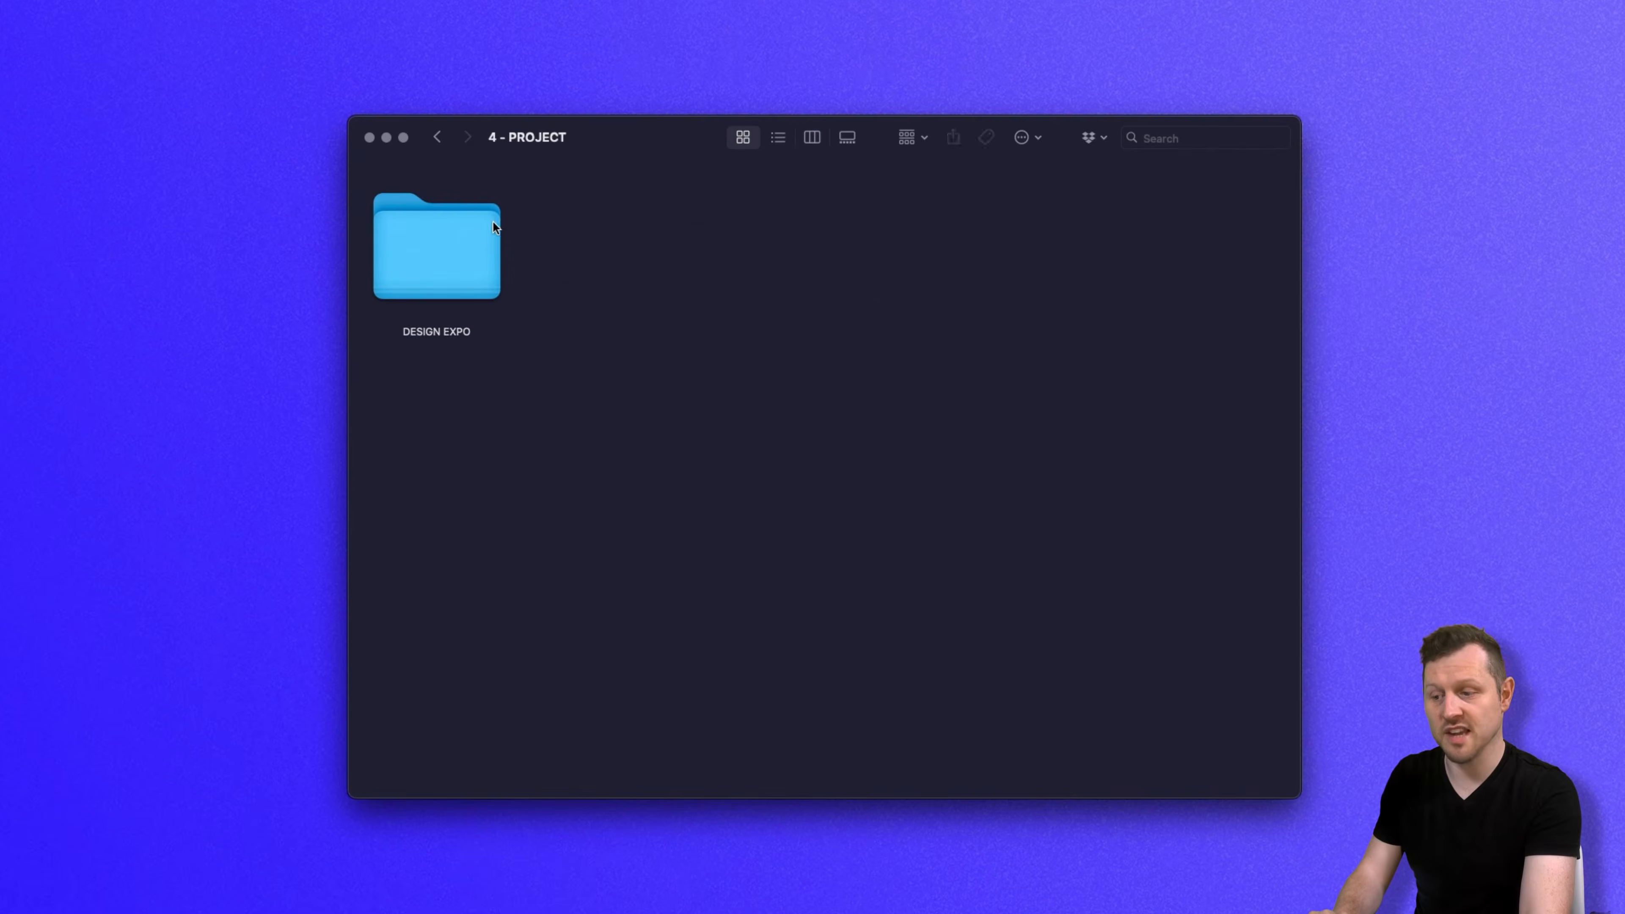
pyautogui.doubleClick(473, 246)
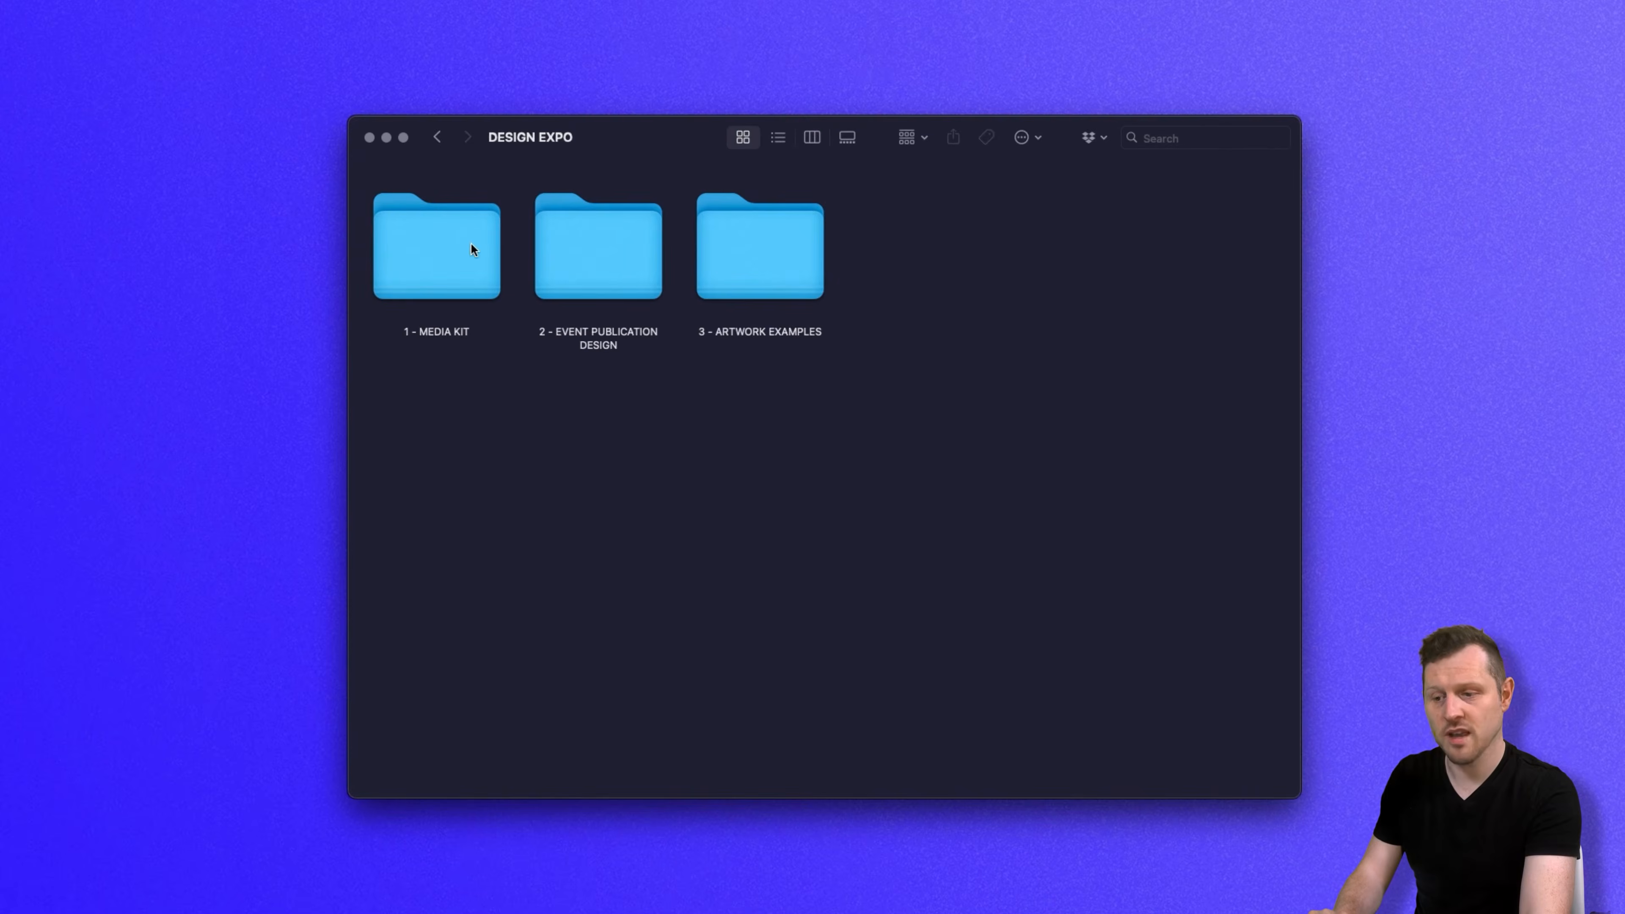
pyautogui.click(615, 285)
pyautogui.doubleClick(606, 237)
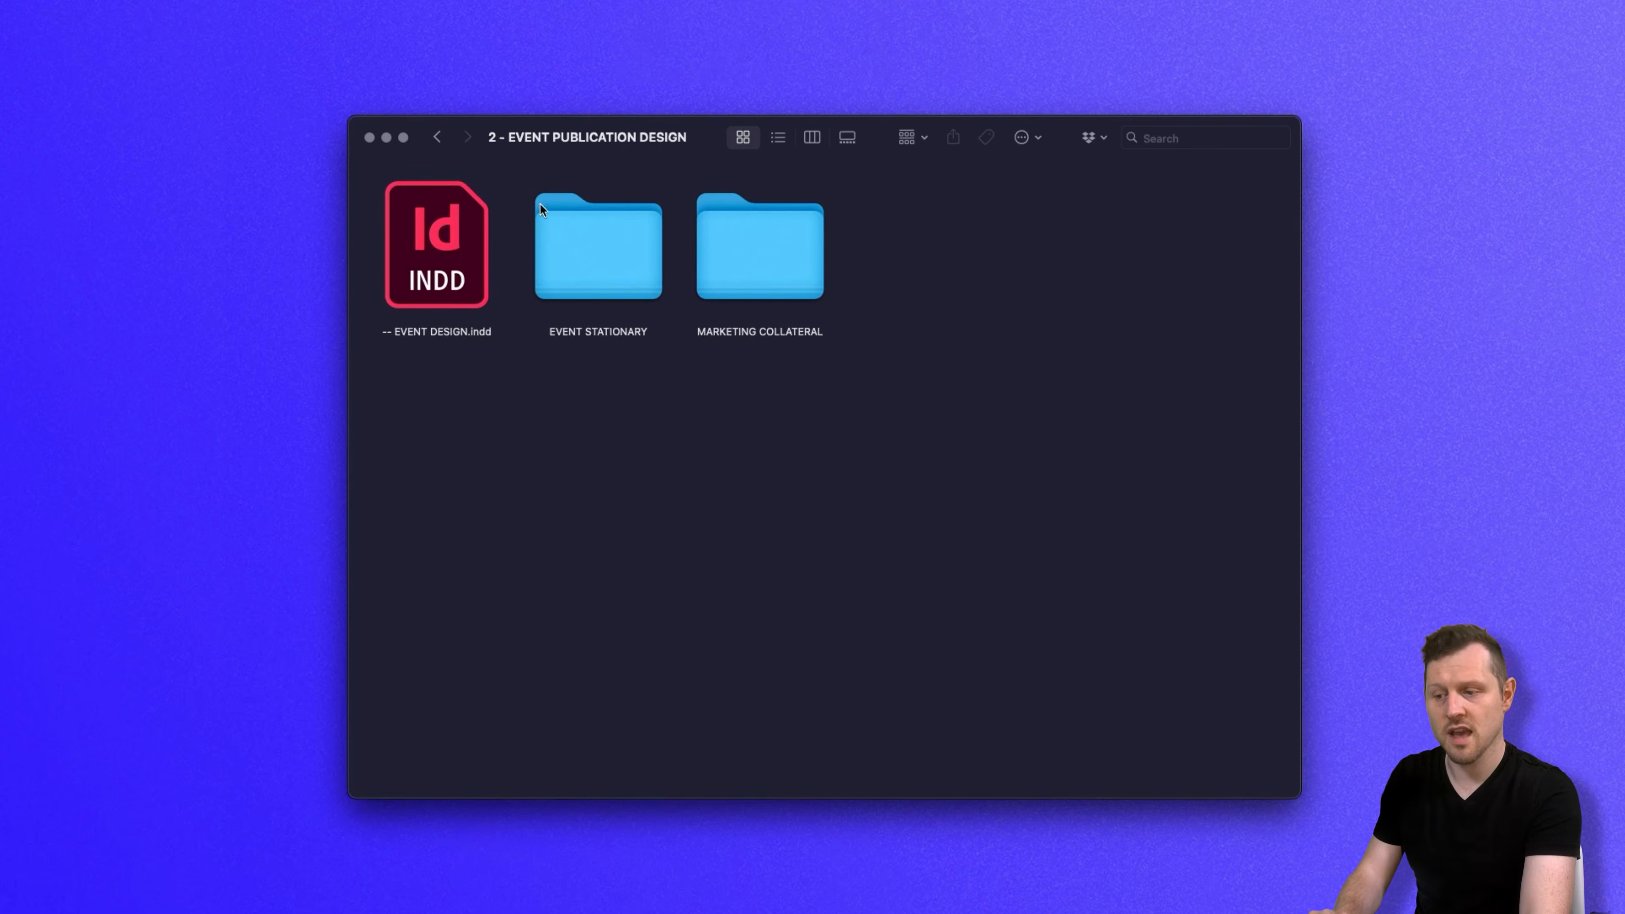
pyautogui.doubleClick(437, 237)
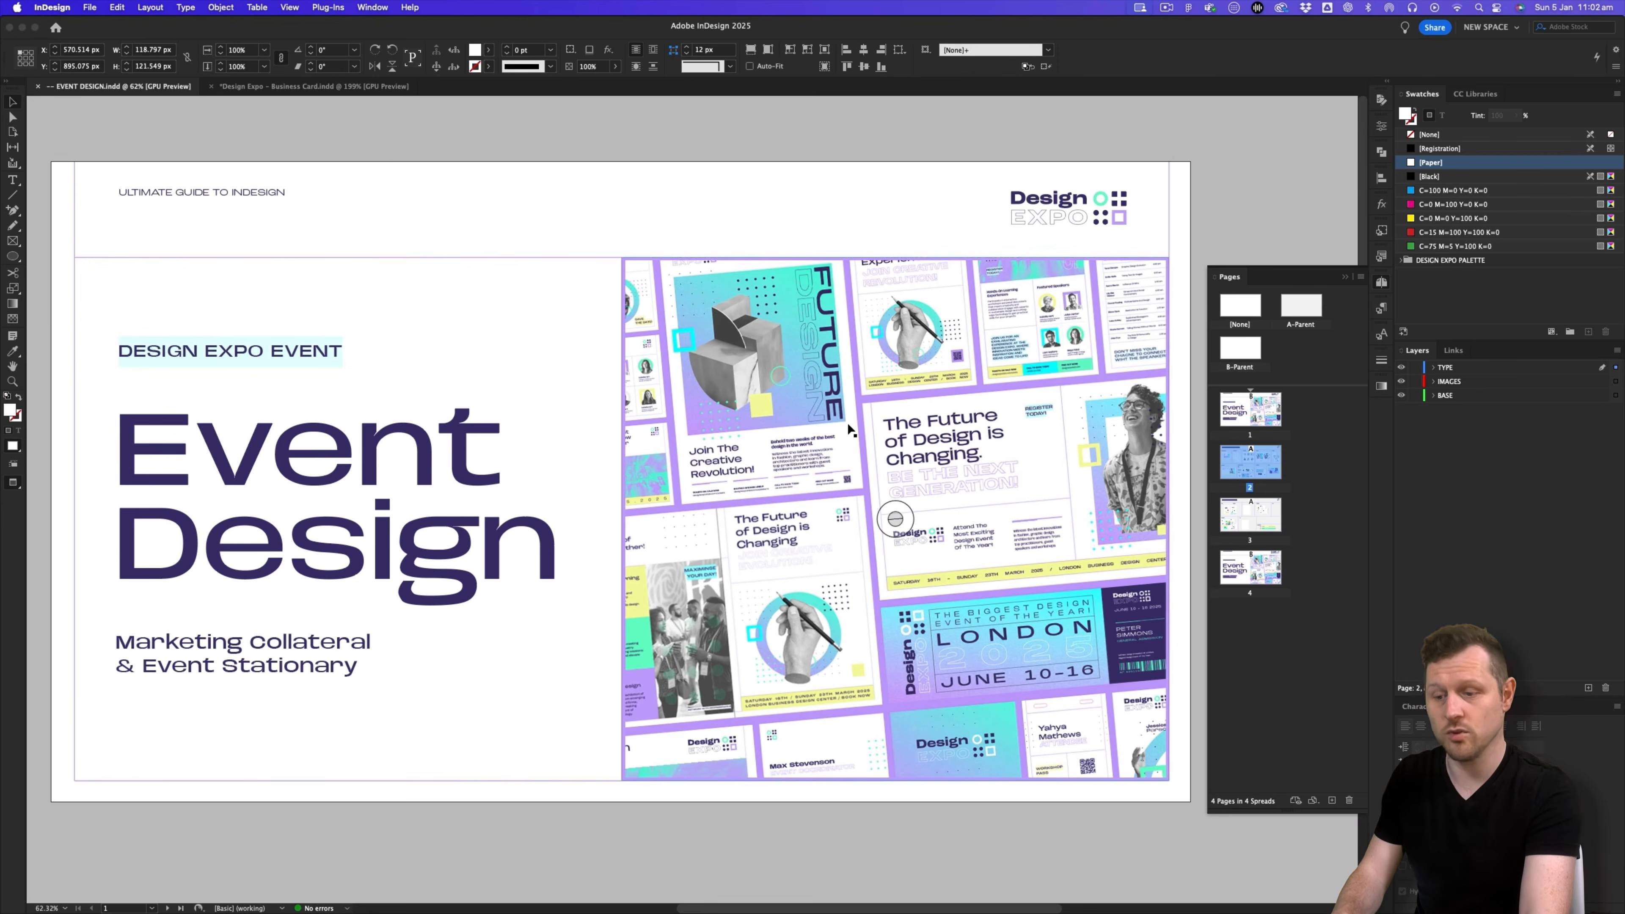
# - On the Marketing Collateral page, select the white front business card, show its link, and open its source document for editing
pyautogui.scroll(-10, 847, 423)
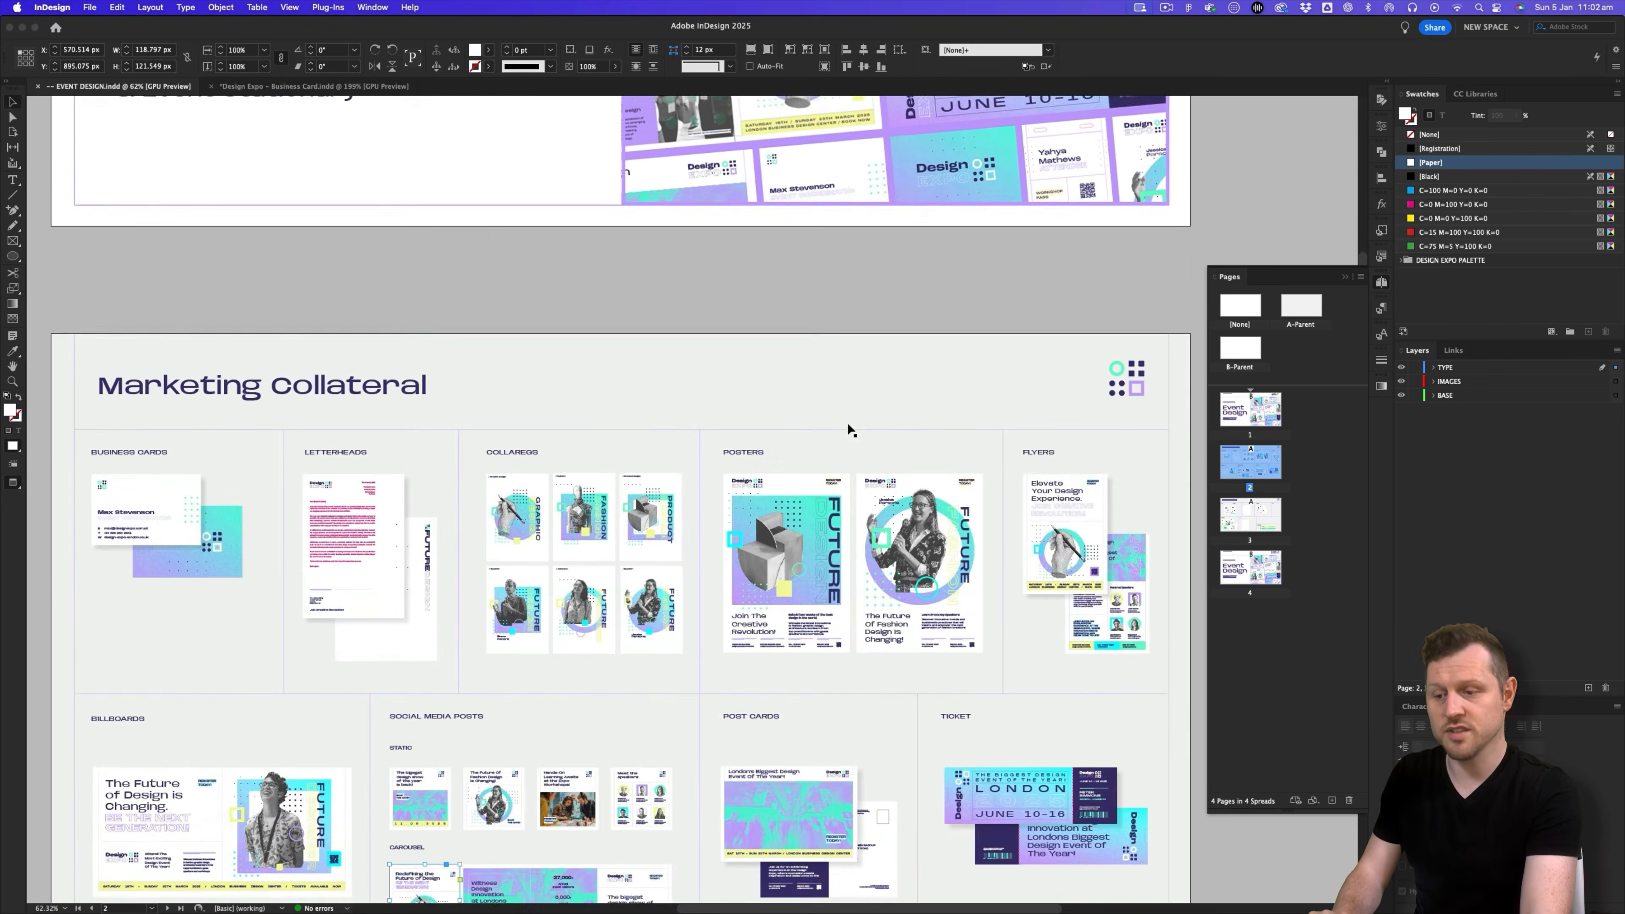
pyautogui.scroll(-5, 847, 423)
pyautogui.scroll(2, 847, 423)
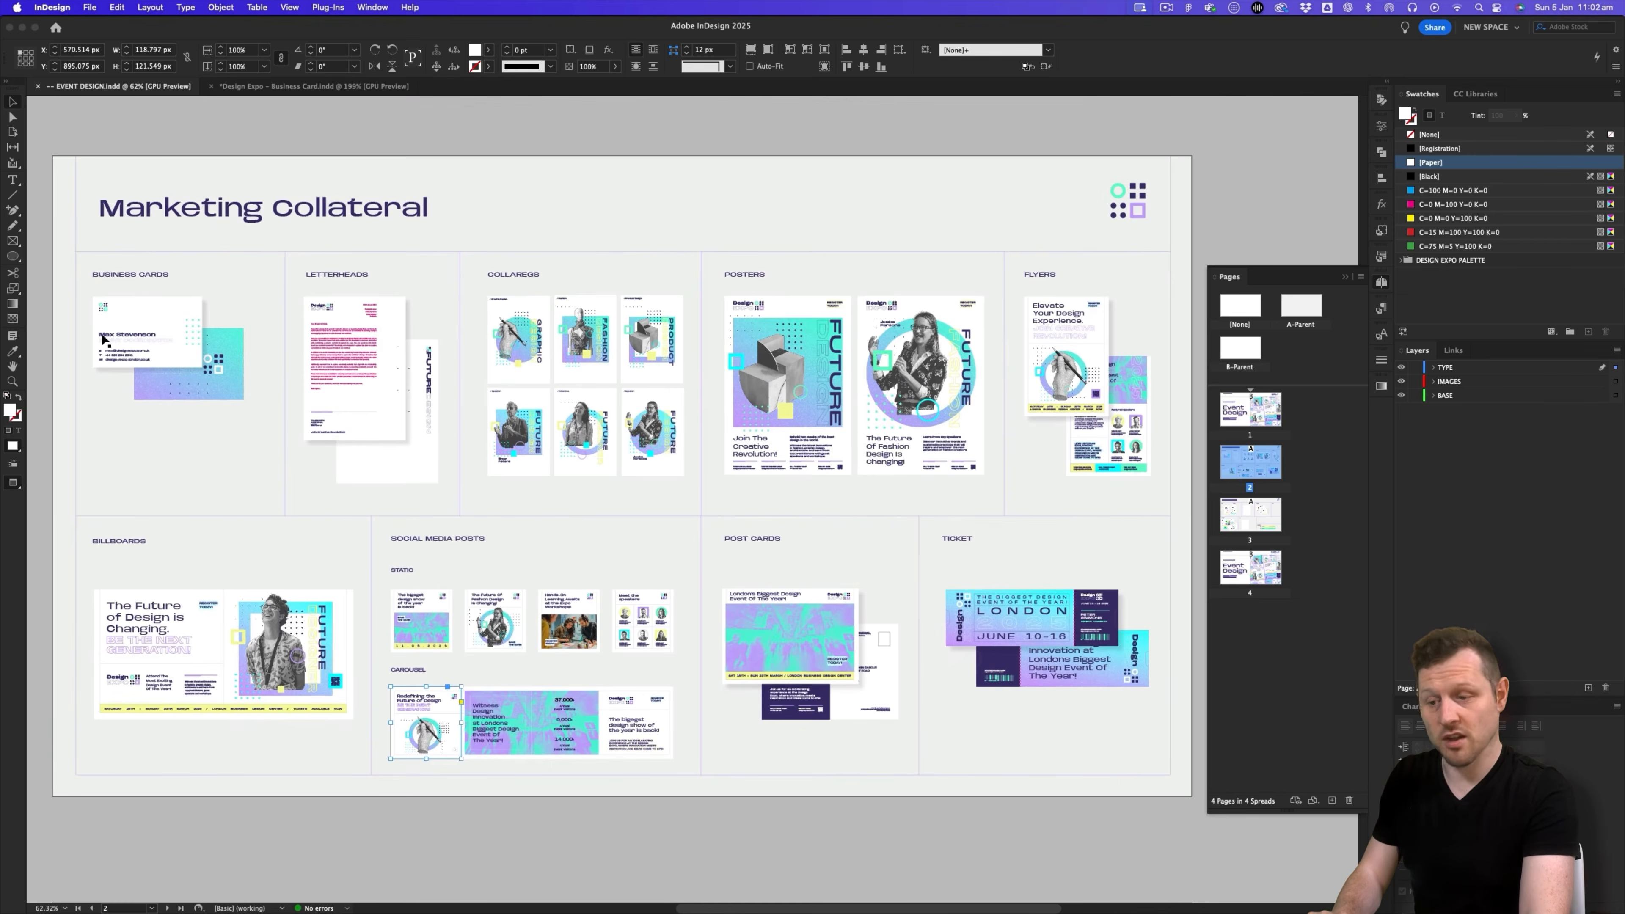
pyautogui.click(189, 346)
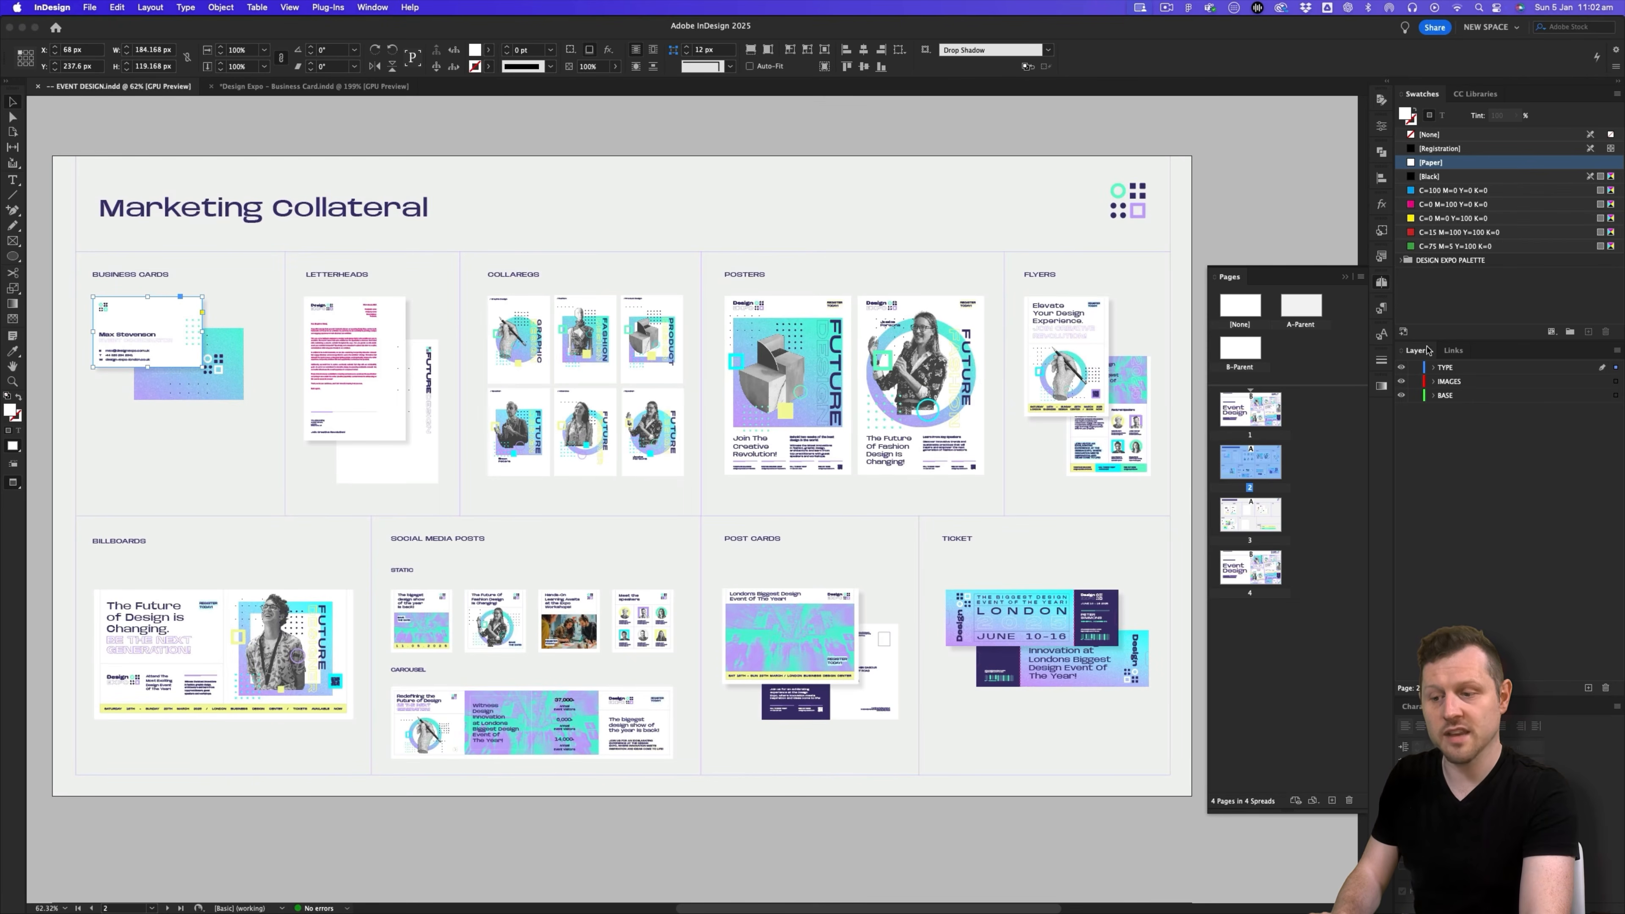
pyautogui.click(1461, 352)
pyautogui.click(1608, 621)
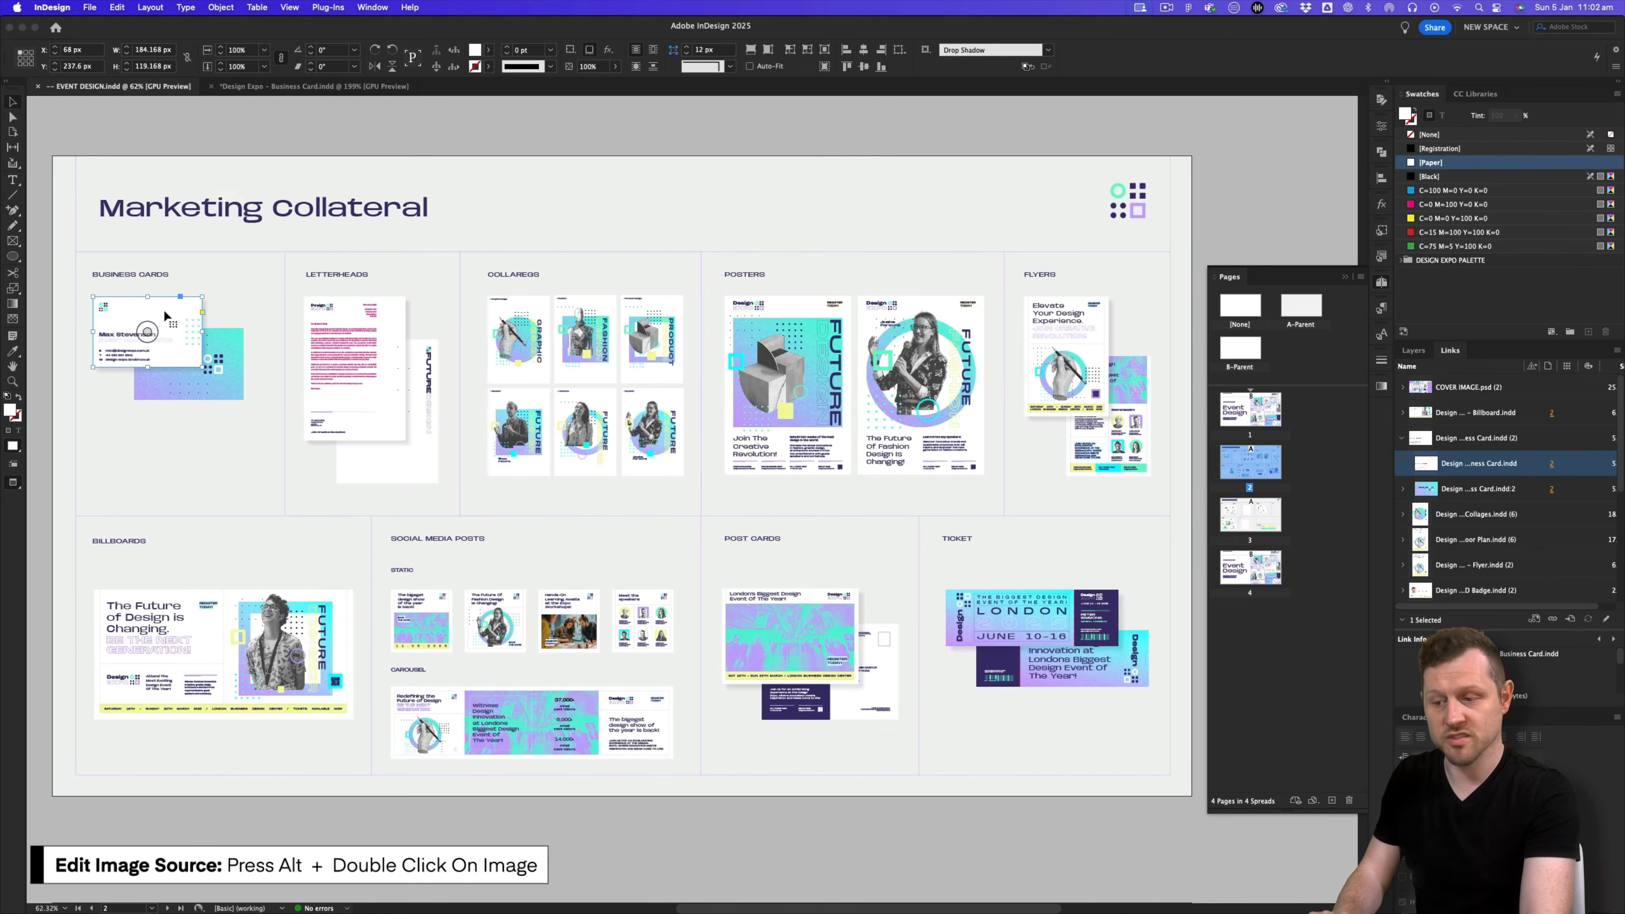
pyautogui.keyDown('alt'); pyautogui.doubleClick(149, 330); pyautogui.keyUp('alt')
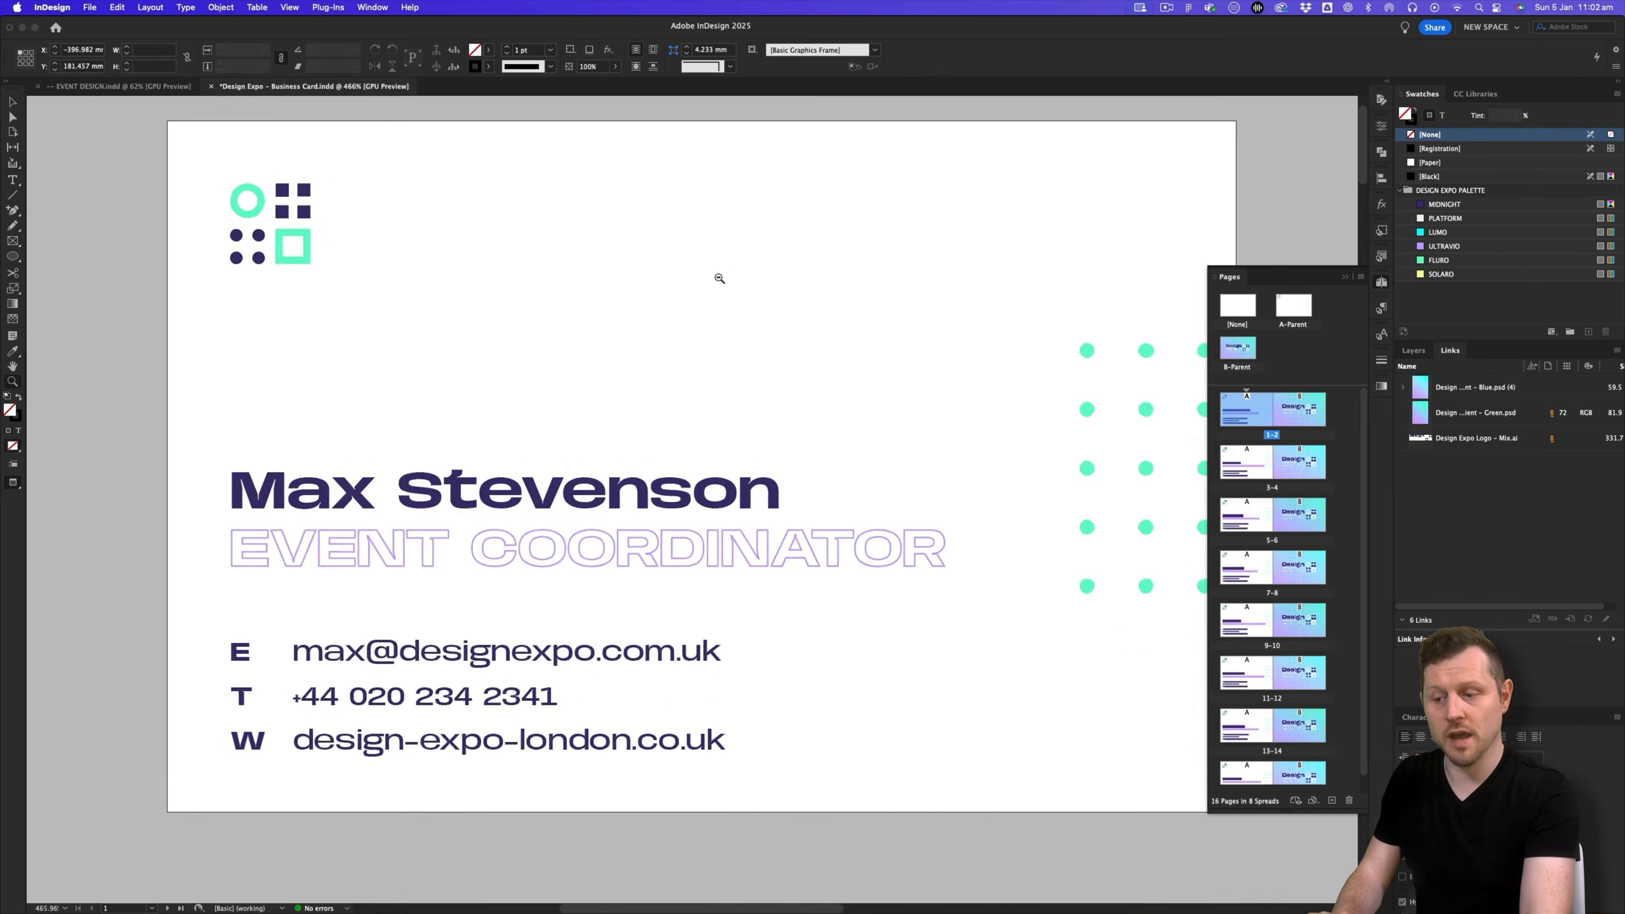
pyautogui.hscroll(5, 642, 309)
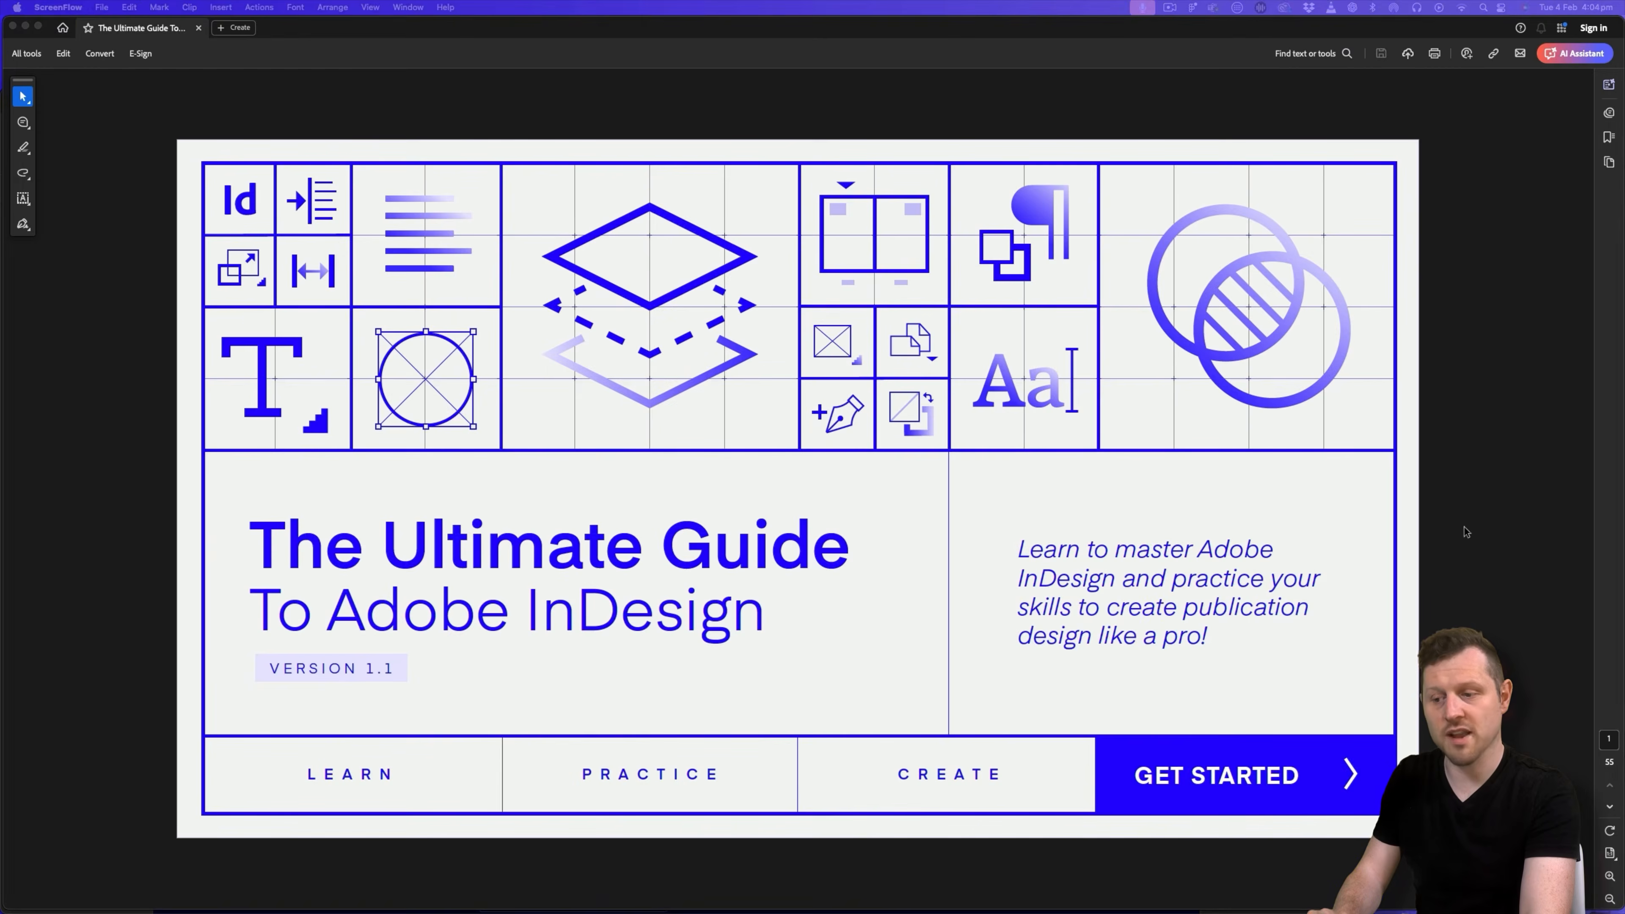
# - In the course guide PDF in Acrobat, go through the course index to Before You Begin and follow the course fonts download link
pyautogui.click(1466, 531)
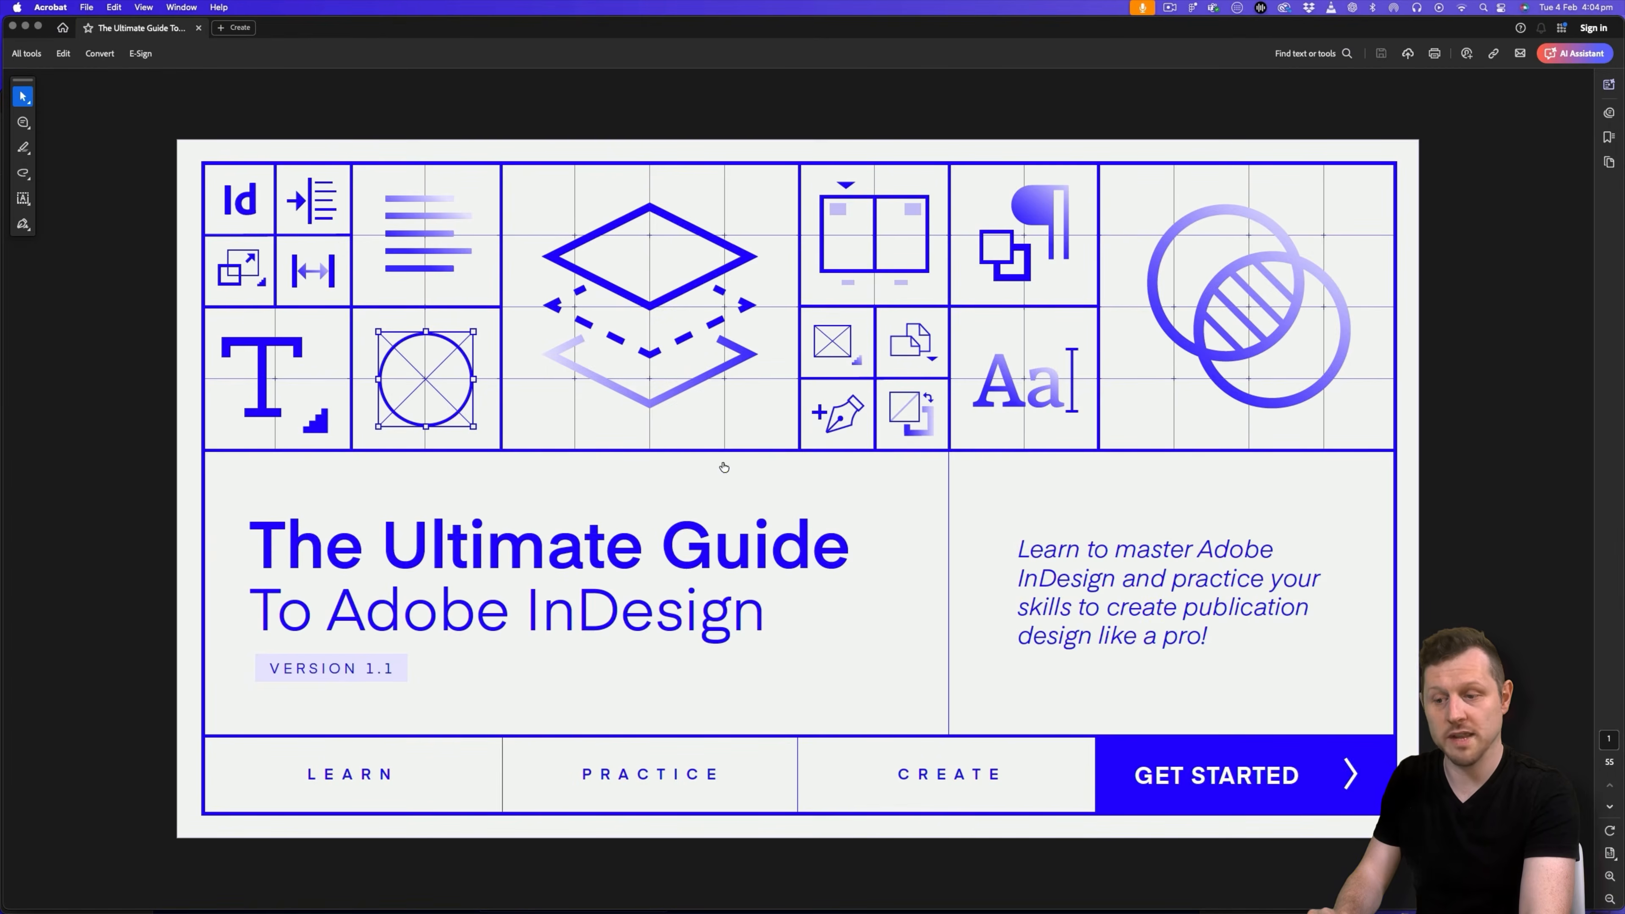
pyautogui.click(1186, 761)
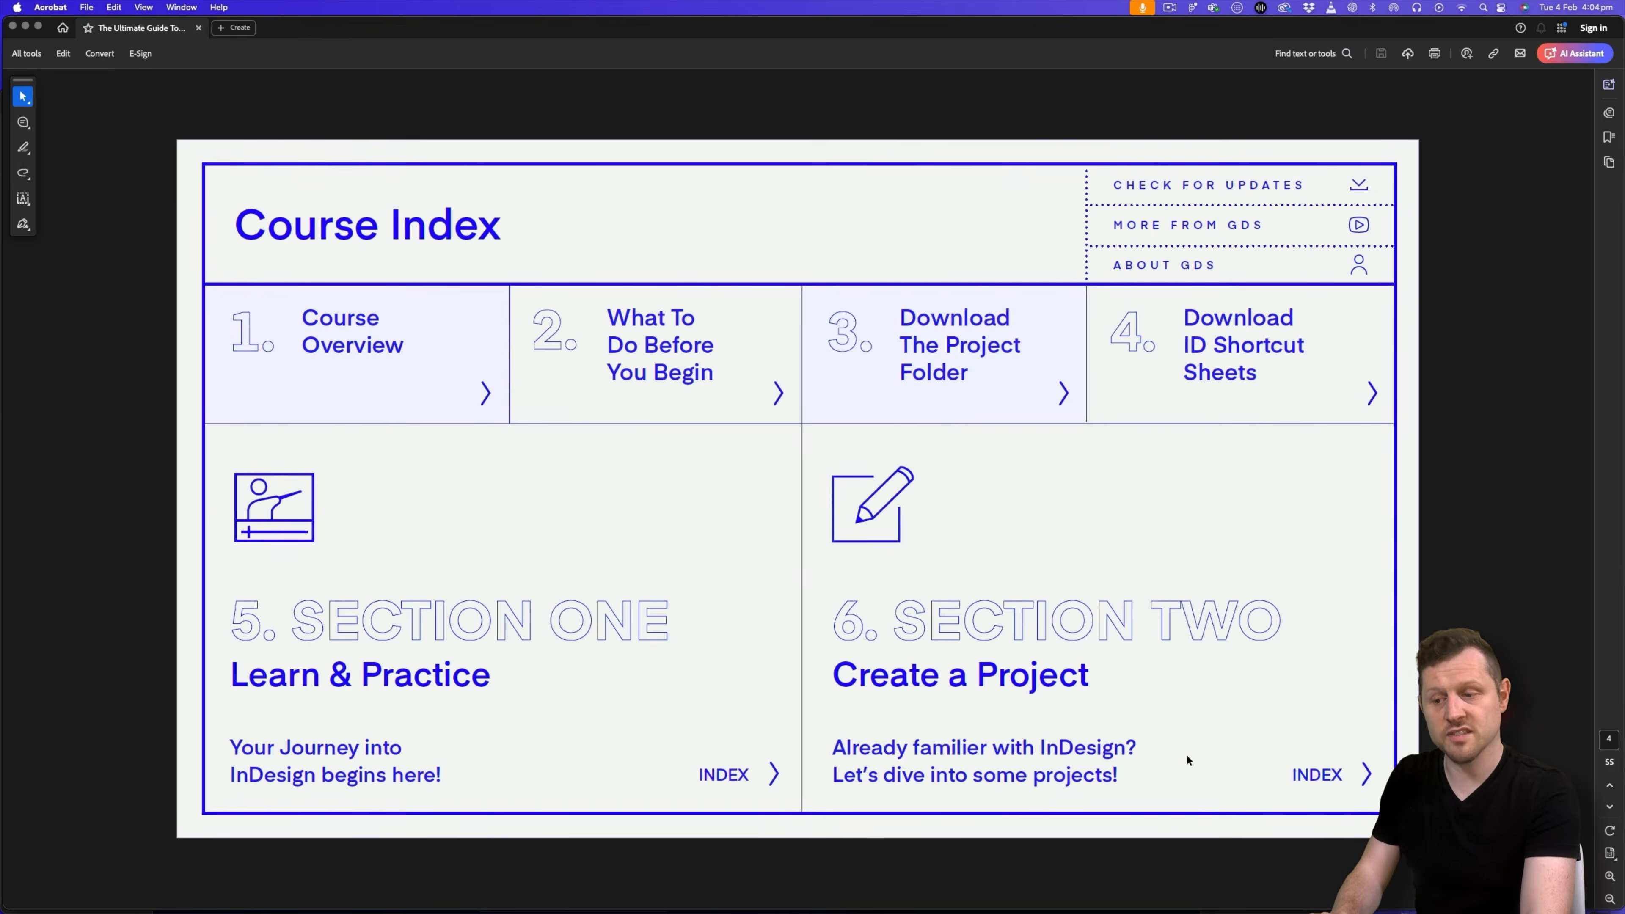
pyautogui.click(651, 345)
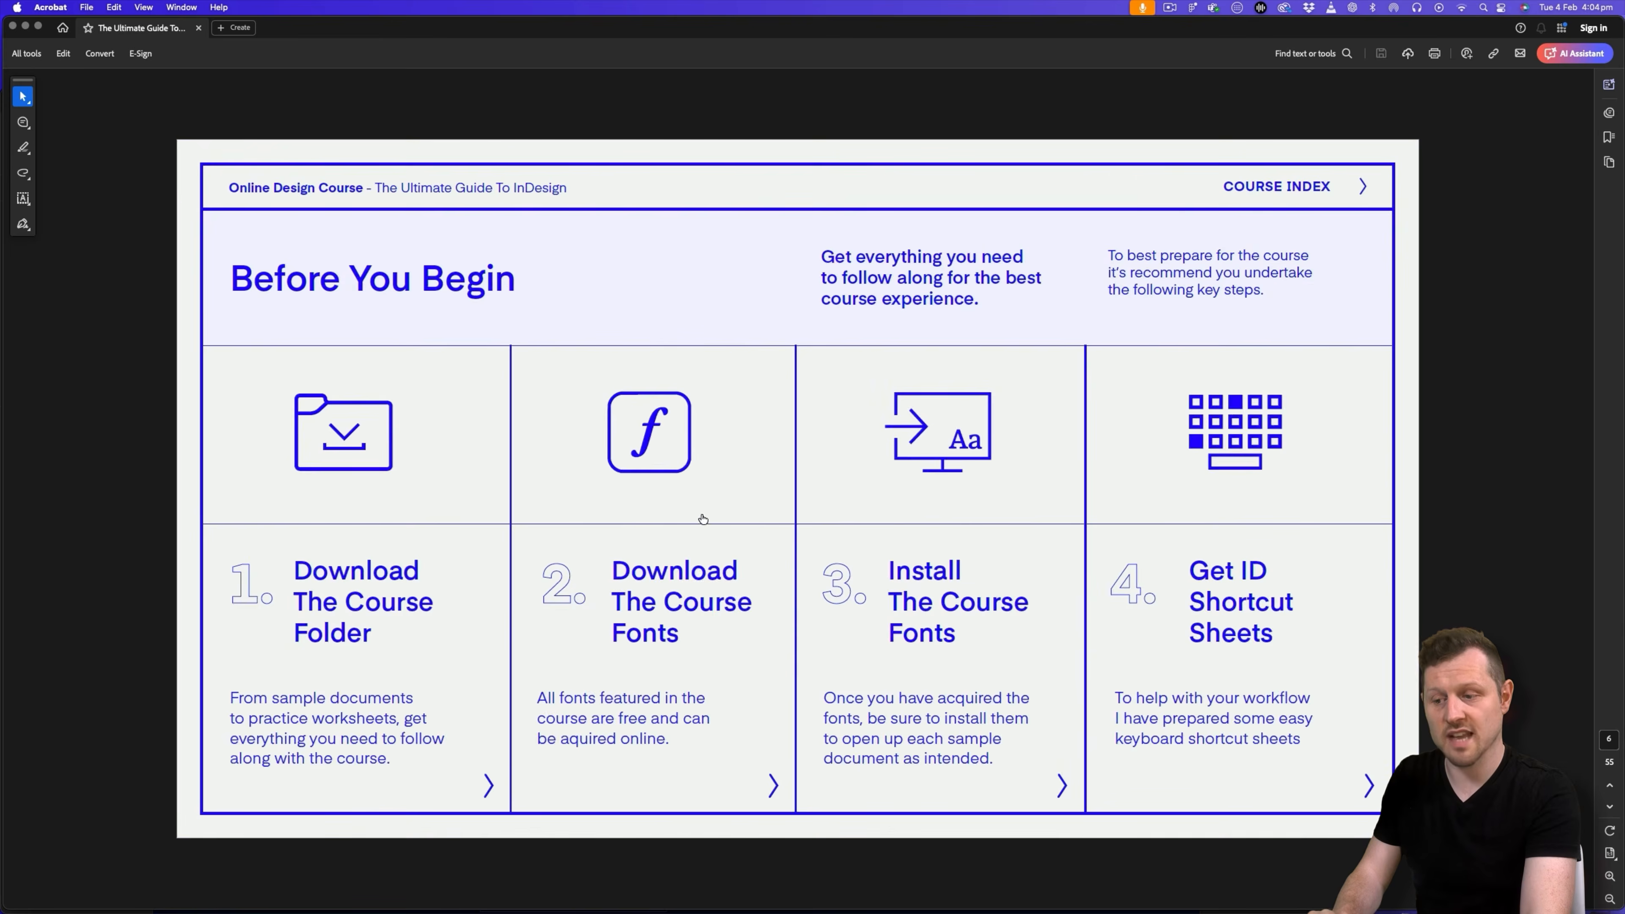
pyautogui.click(659, 607)
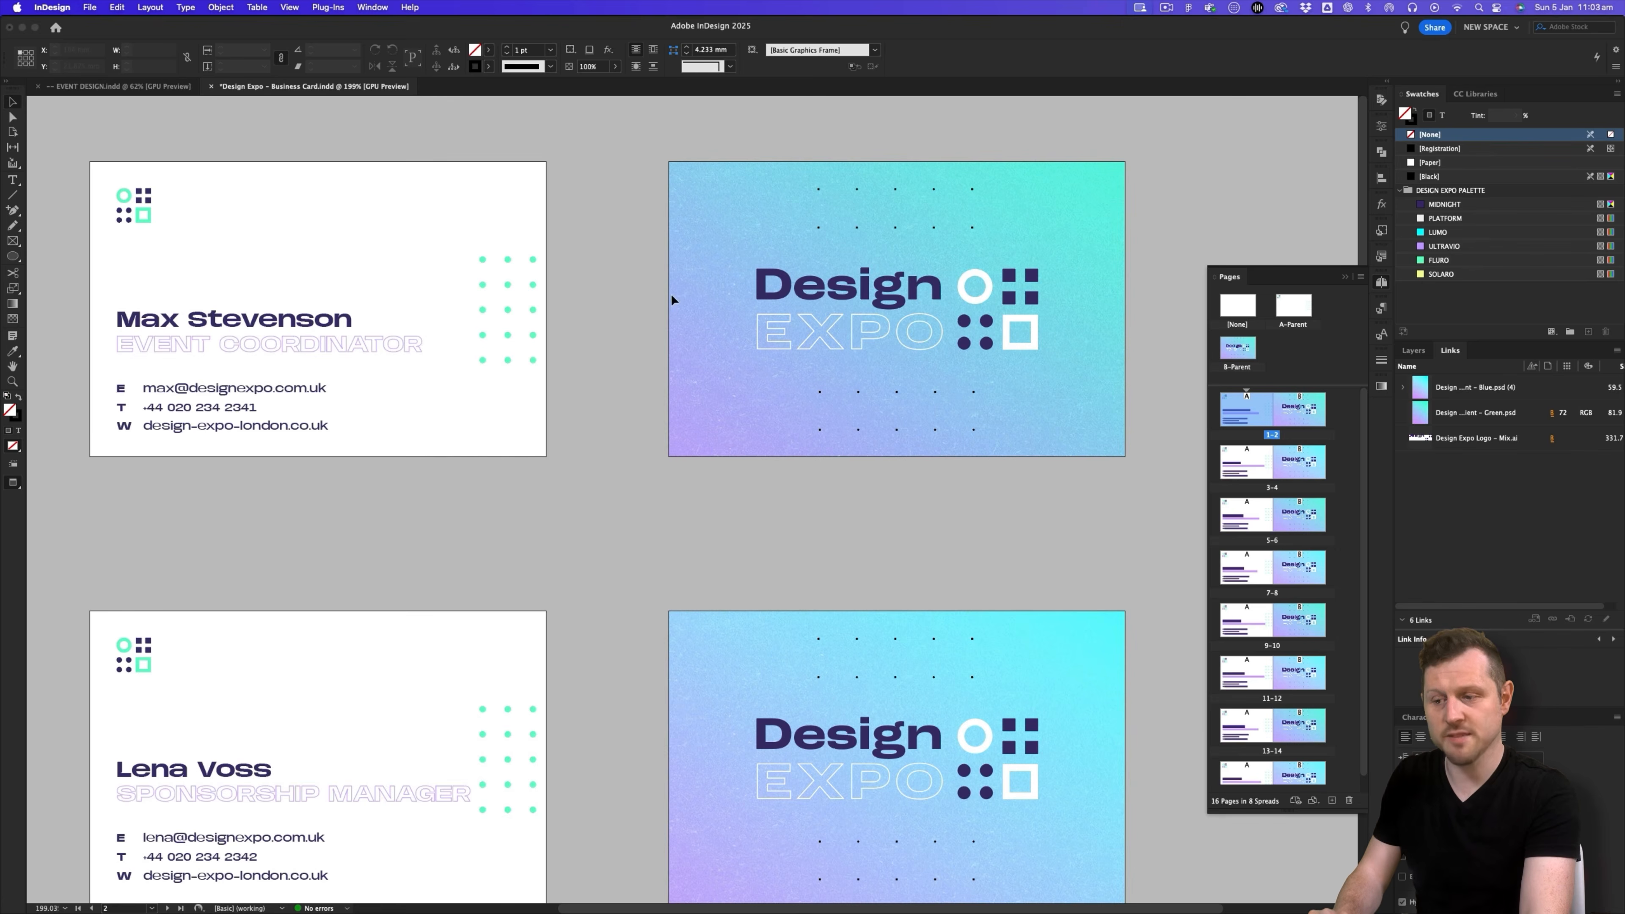
# - Back in InDesign, inspect the front and back of the first business card up close in preview mode
pyautogui.press('z')
pyautogui.moveTo(235, 276); pyautogui.dragTo(599, 404)
pyautogui.press('w')
pyautogui.press('w')
pyautogui.moveTo(935, 360); pyautogui.dragTo(233, 352)
pyautogui.moveTo(801, 346); pyautogui.dragTo(425, 343)
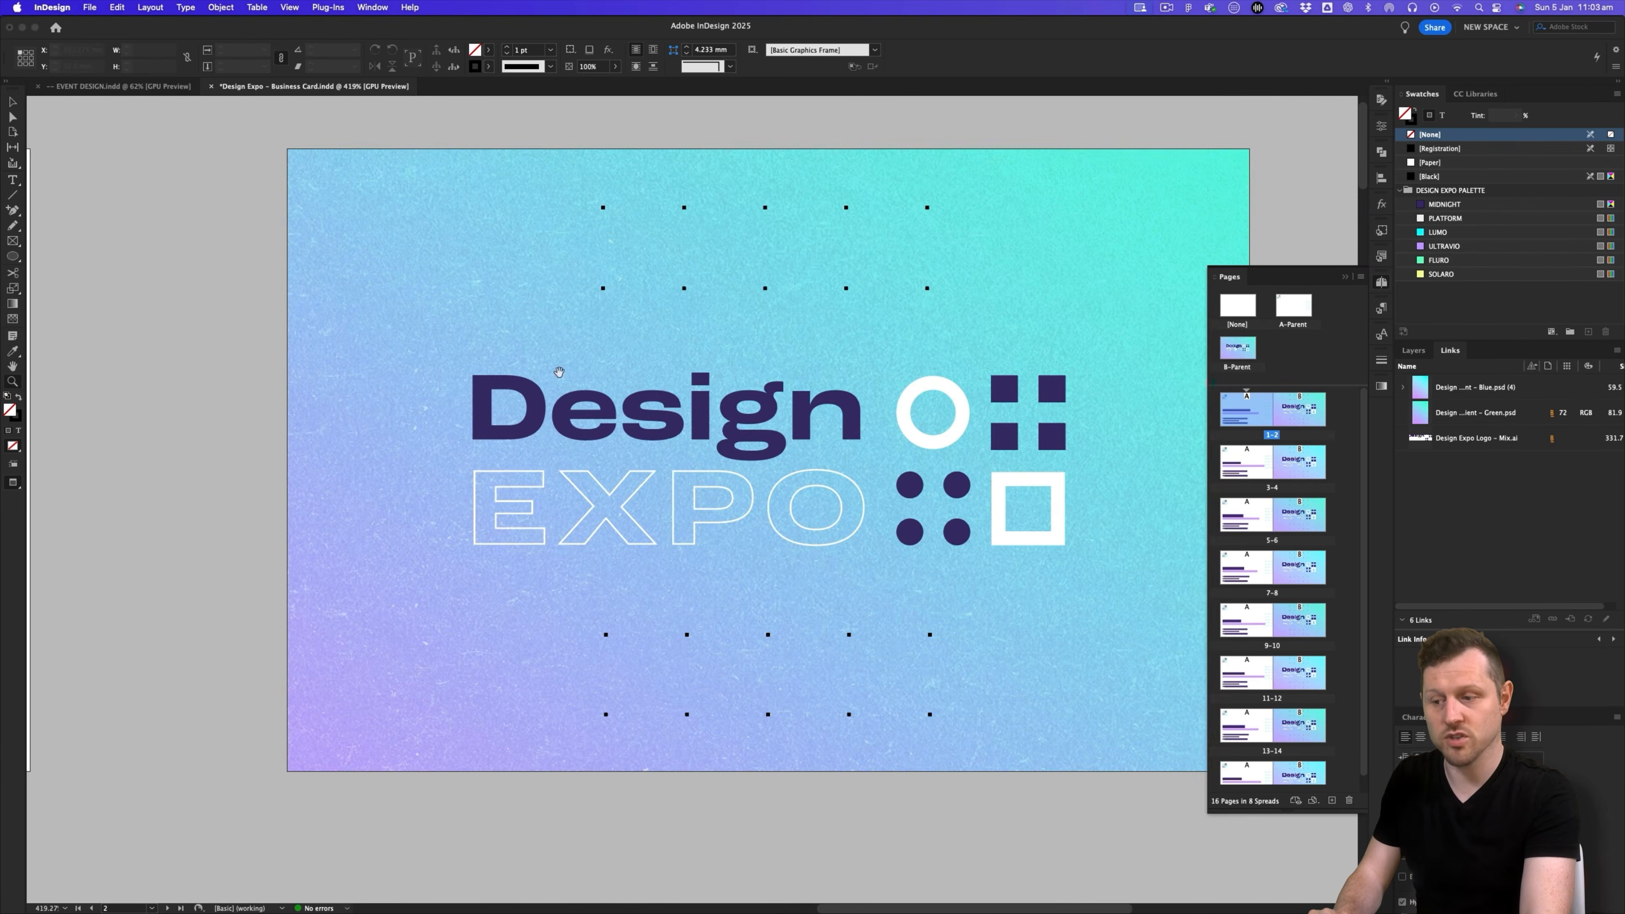
pyautogui.moveTo(558, 372); pyautogui.dragTo(495, 372)
pyautogui.hscroll(2, 780, 517)
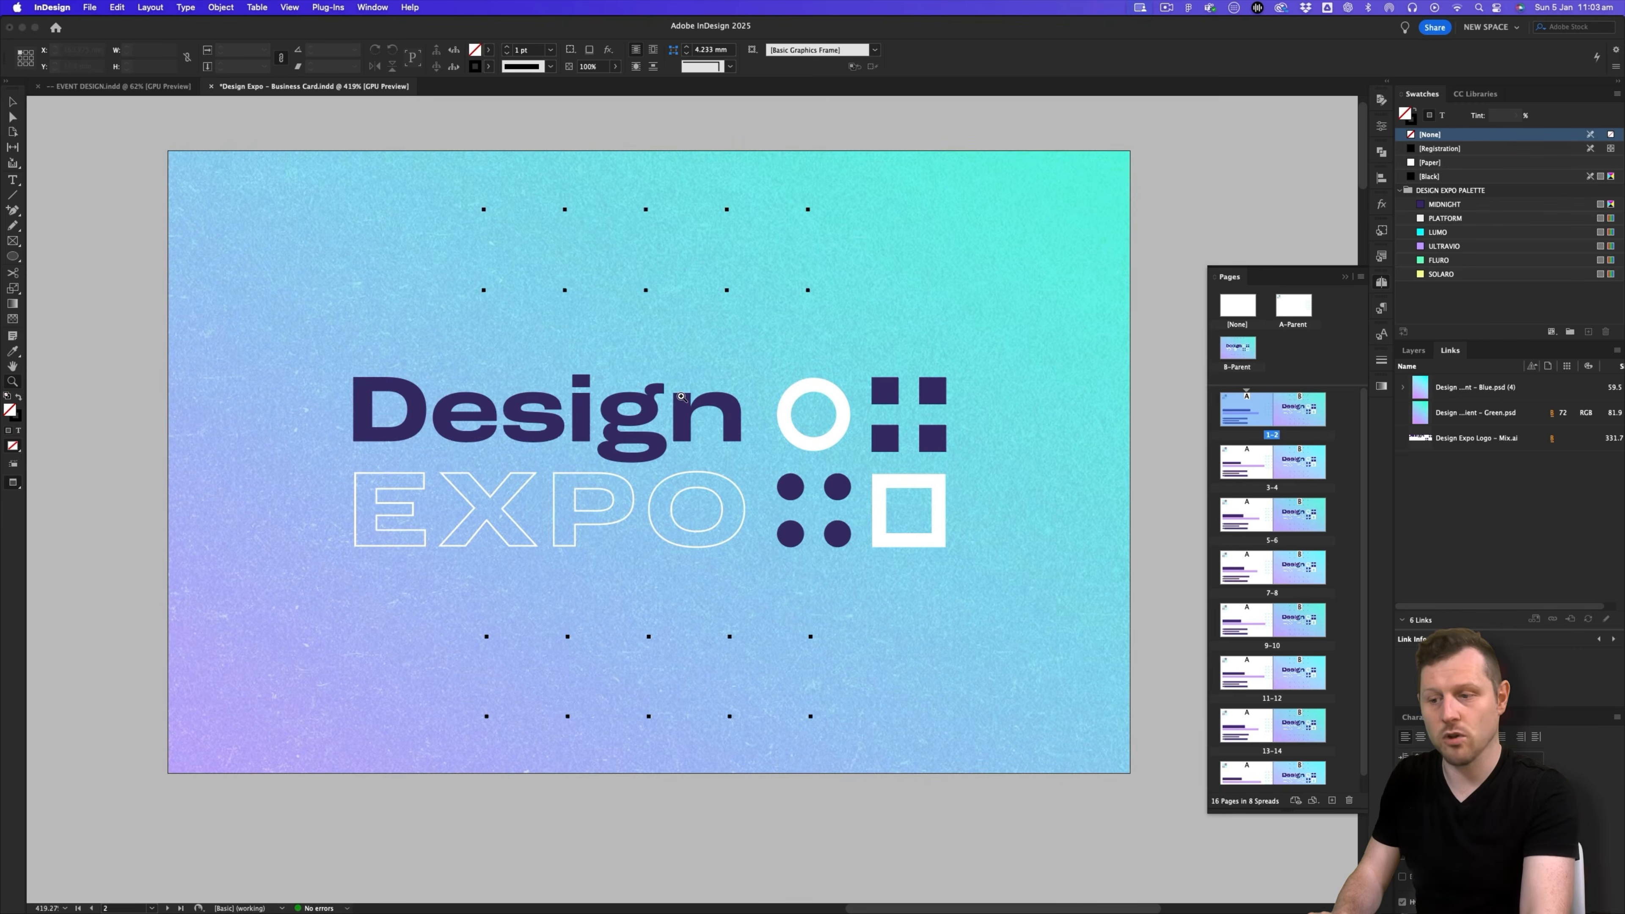
# - Show the guides, margins and bleed in normal view and examine them on the first card's front and back
pyautogui.press('w')
pyautogui.moveTo(671, 417); pyautogui.dragTo(453, 475)
pyautogui.moveTo(149, 476); pyautogui.dragTo(756, 481)
pyautogui.press('v')
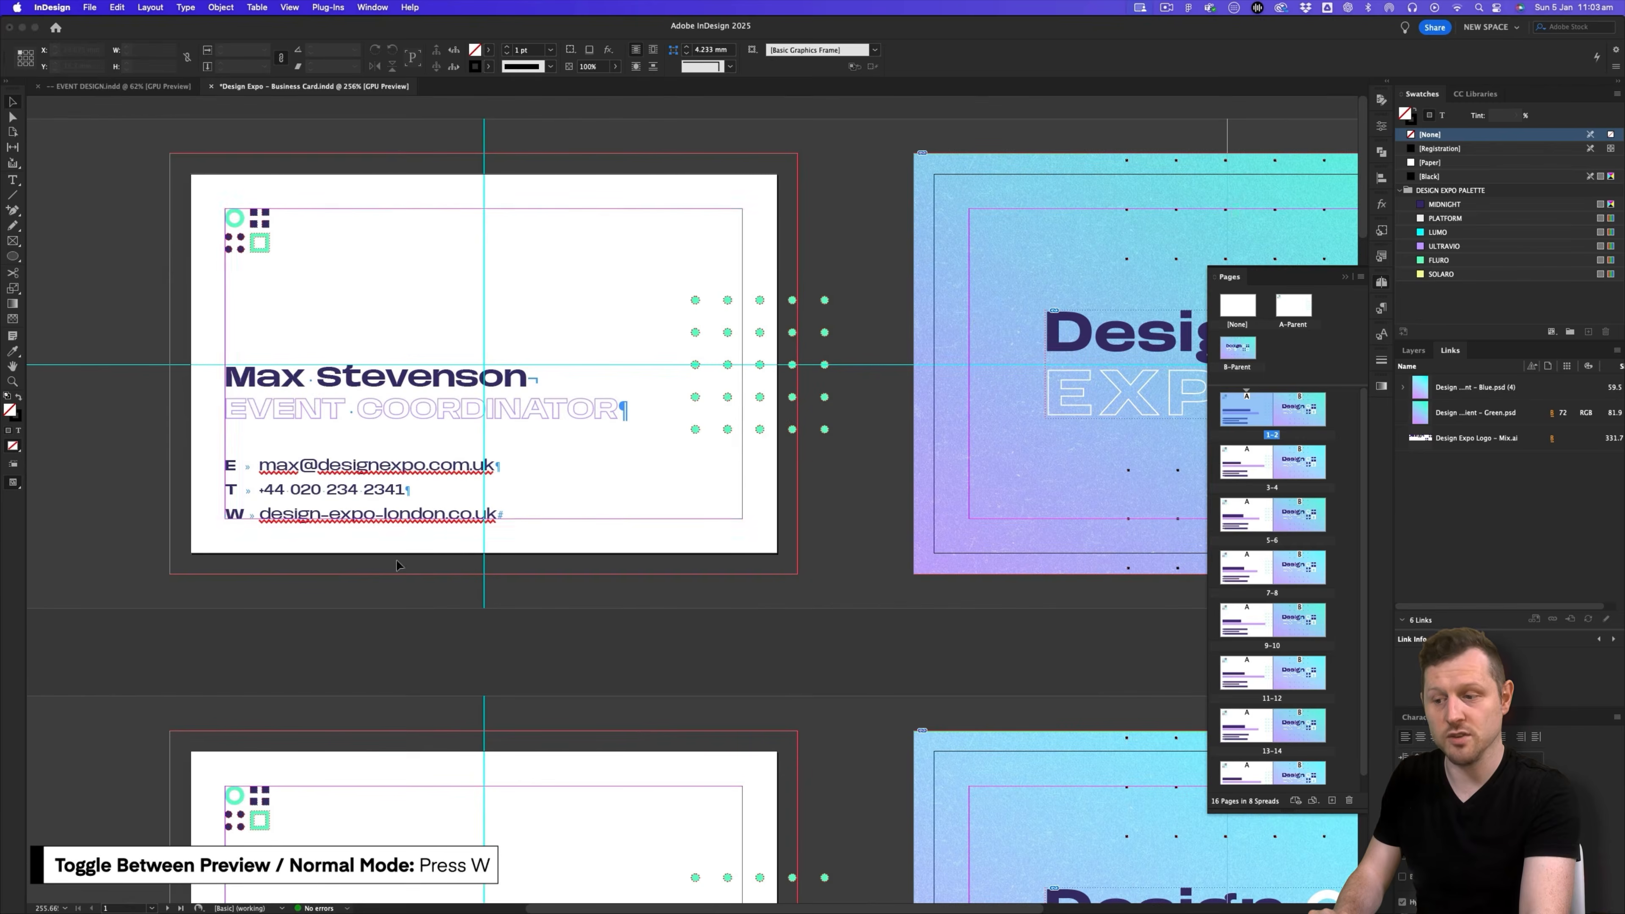
pyautogui.moveTo(1031, 442); pyautogui.dragTo(774, 440)
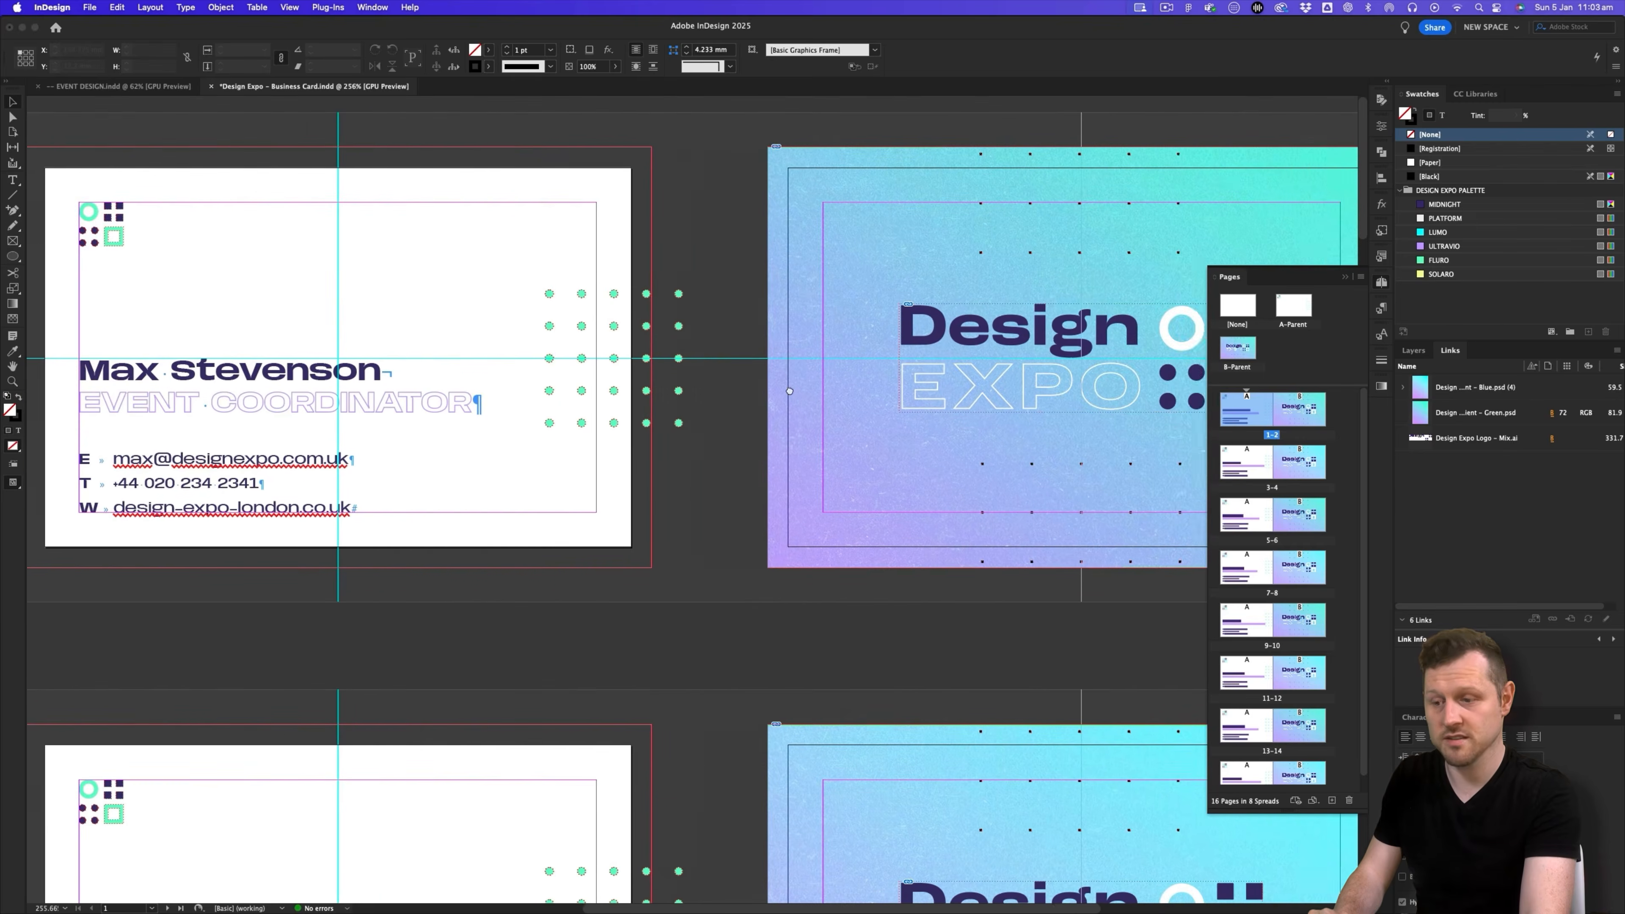
pyautogui.hscroll(-5, 799, 388)
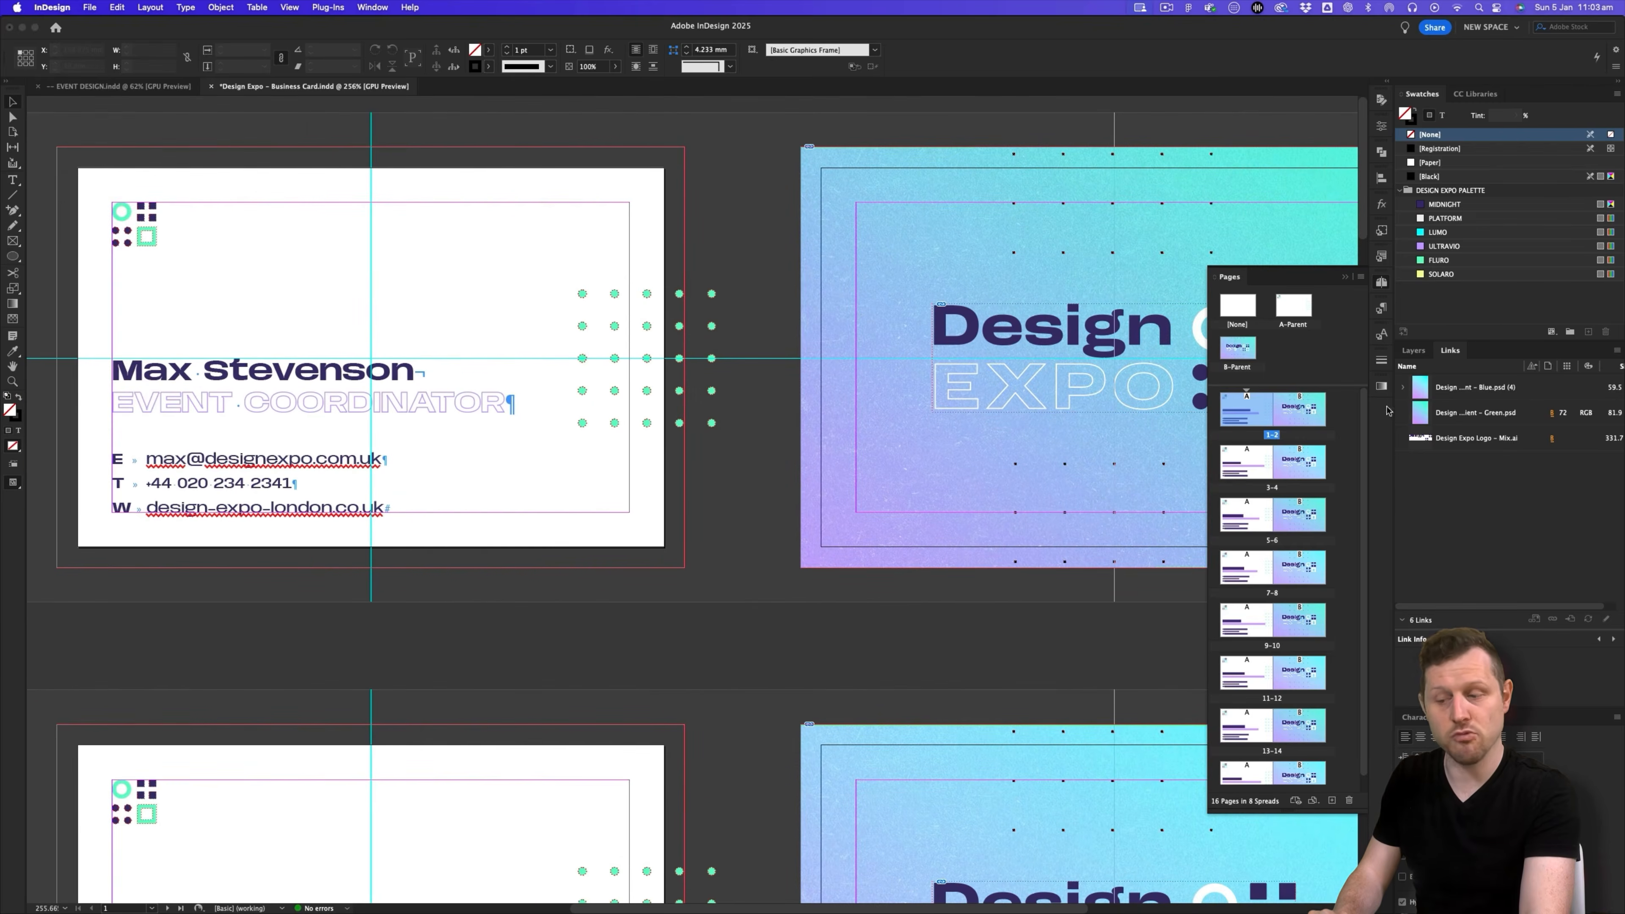
# - Show the document's layers, make the BASE layer active, and display the paragraph styles
pyautogui.click(1412, 350)
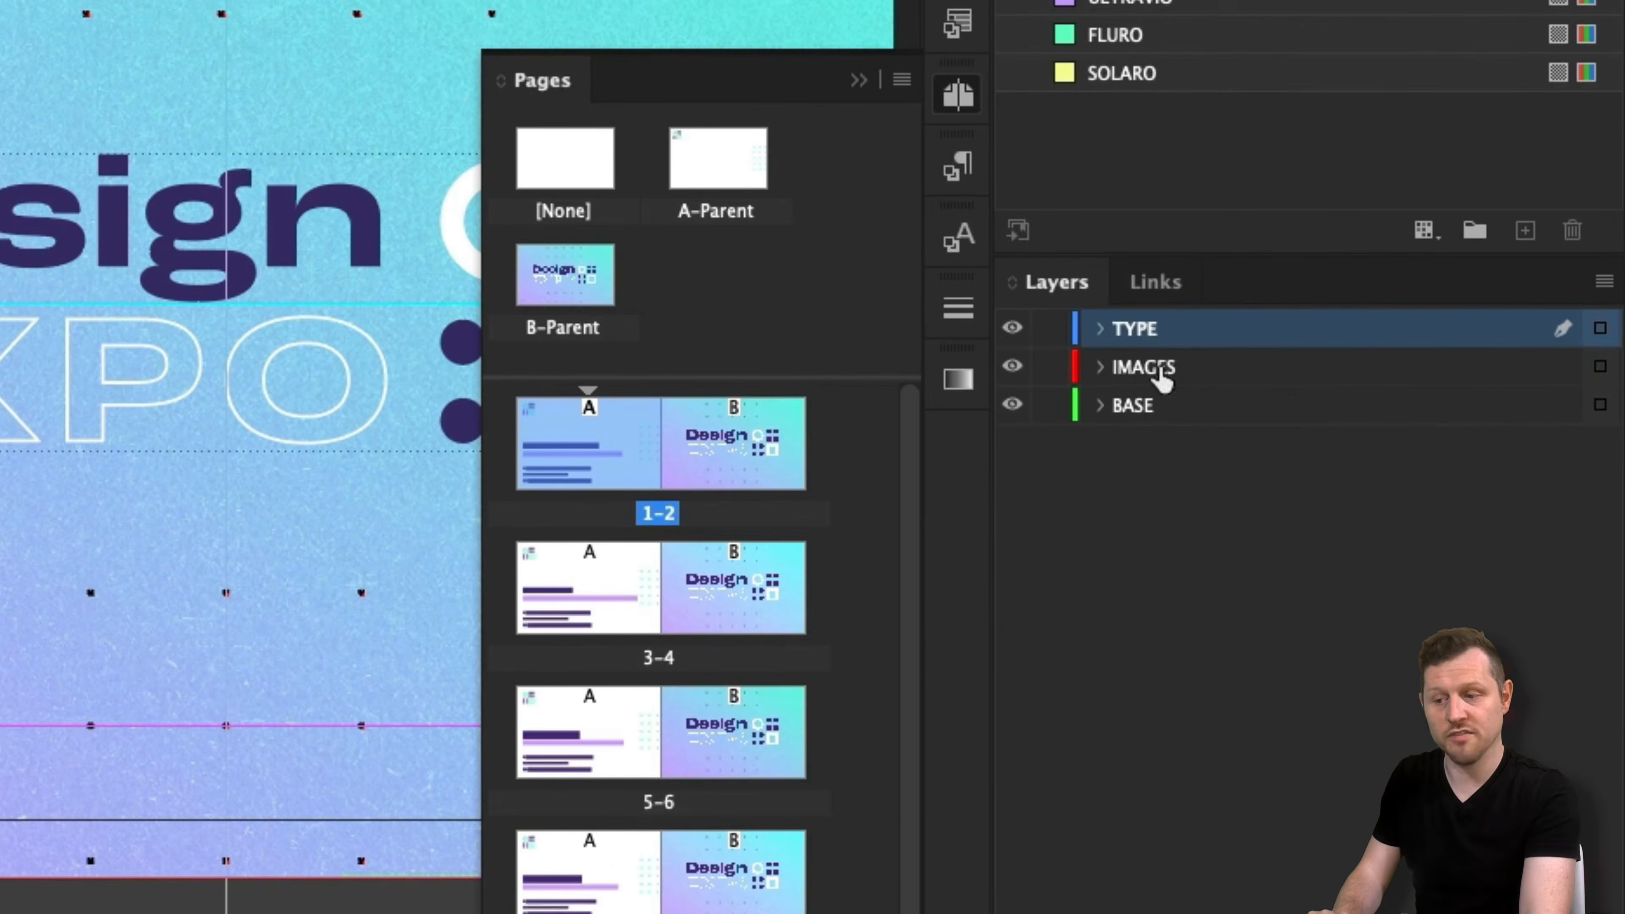
pyautogui.click(1454, 384)
pyautogui.click(1152, 407)
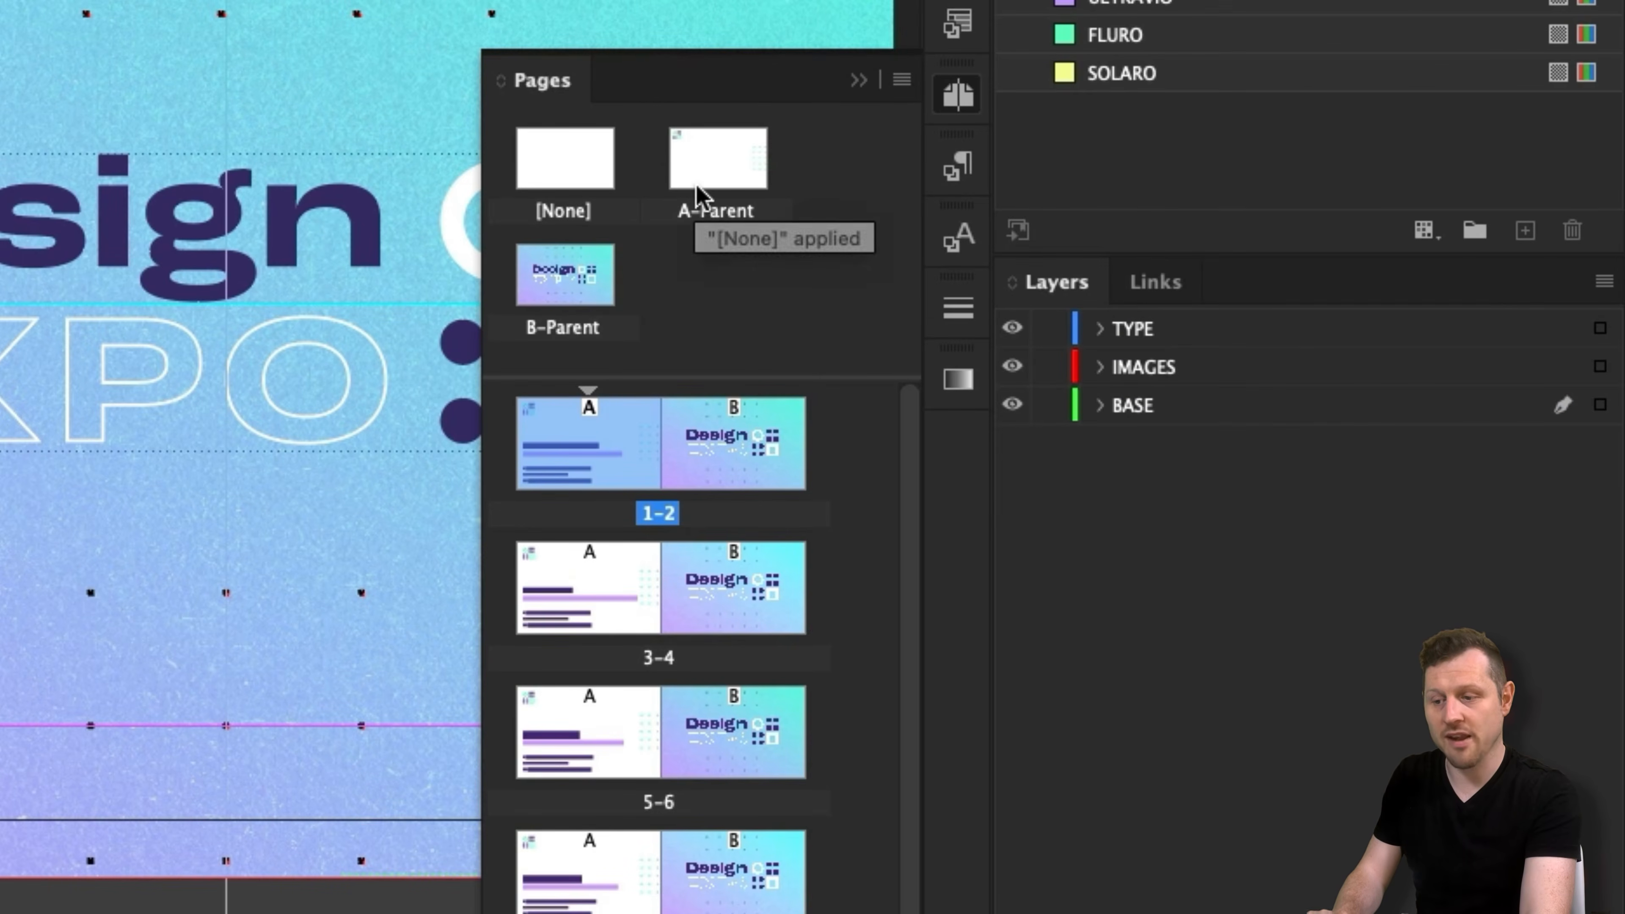
pyautogui.click(953, 180)
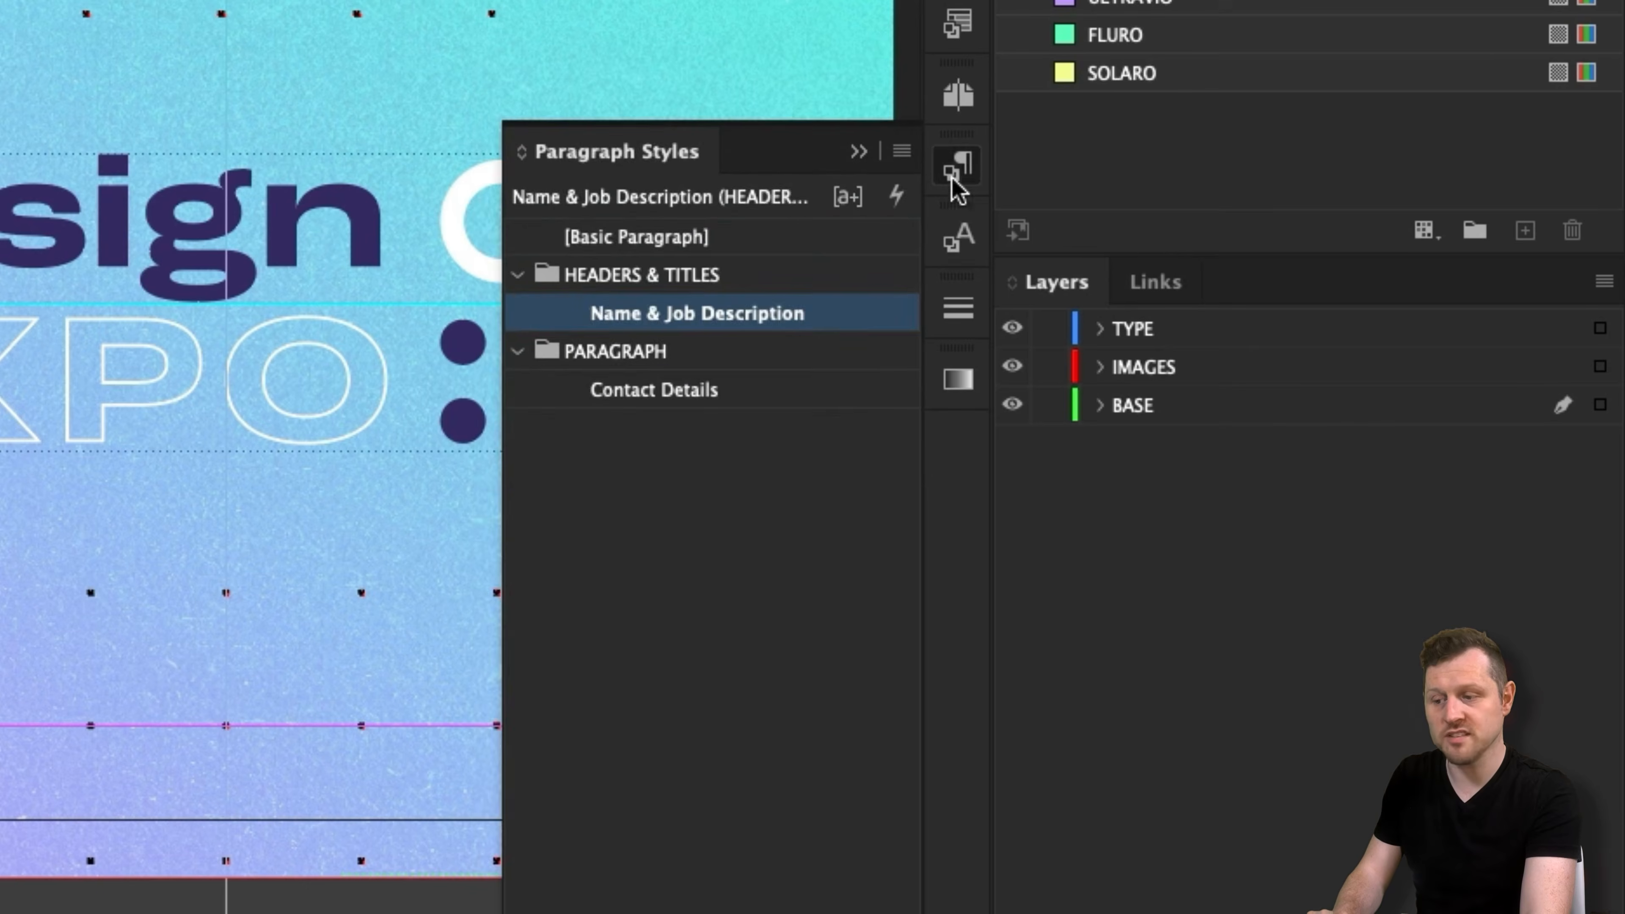
# - Check the character styles, close the styles display, and review the fronts and backs of the first two business cards
pyautogui.click(957, 249)
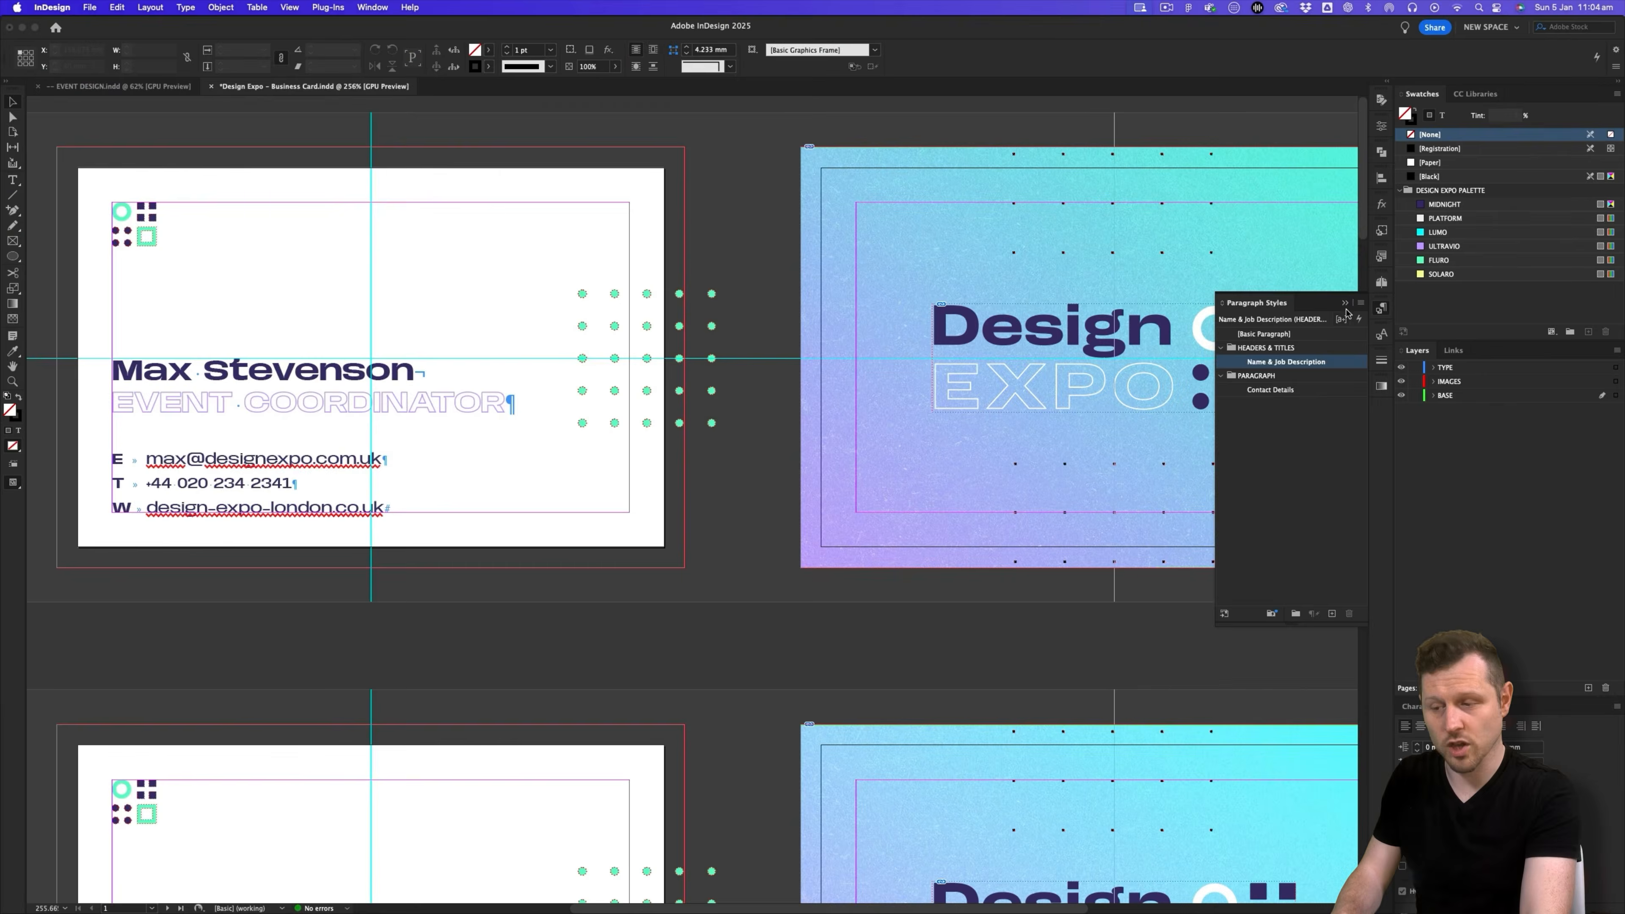
pyautogui.click(1382, 311)
pyautogui.hscroll(1, 696, 349)
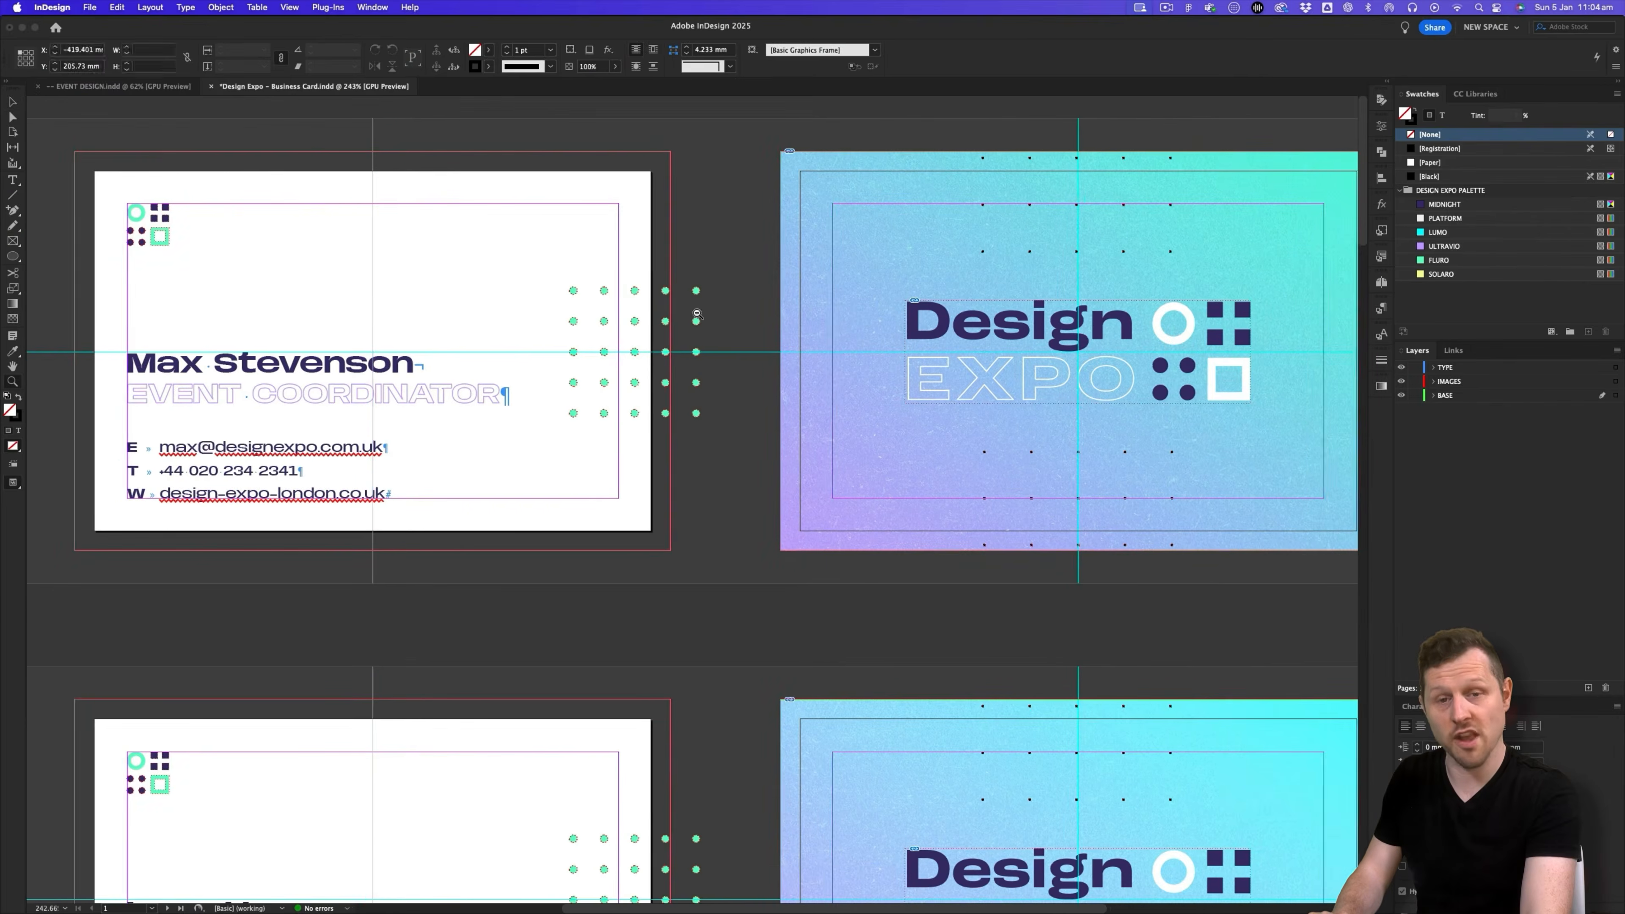
pyautogui.scroll(-1, 796, 312)
pyautogui.scroll(-1, 842, 308)
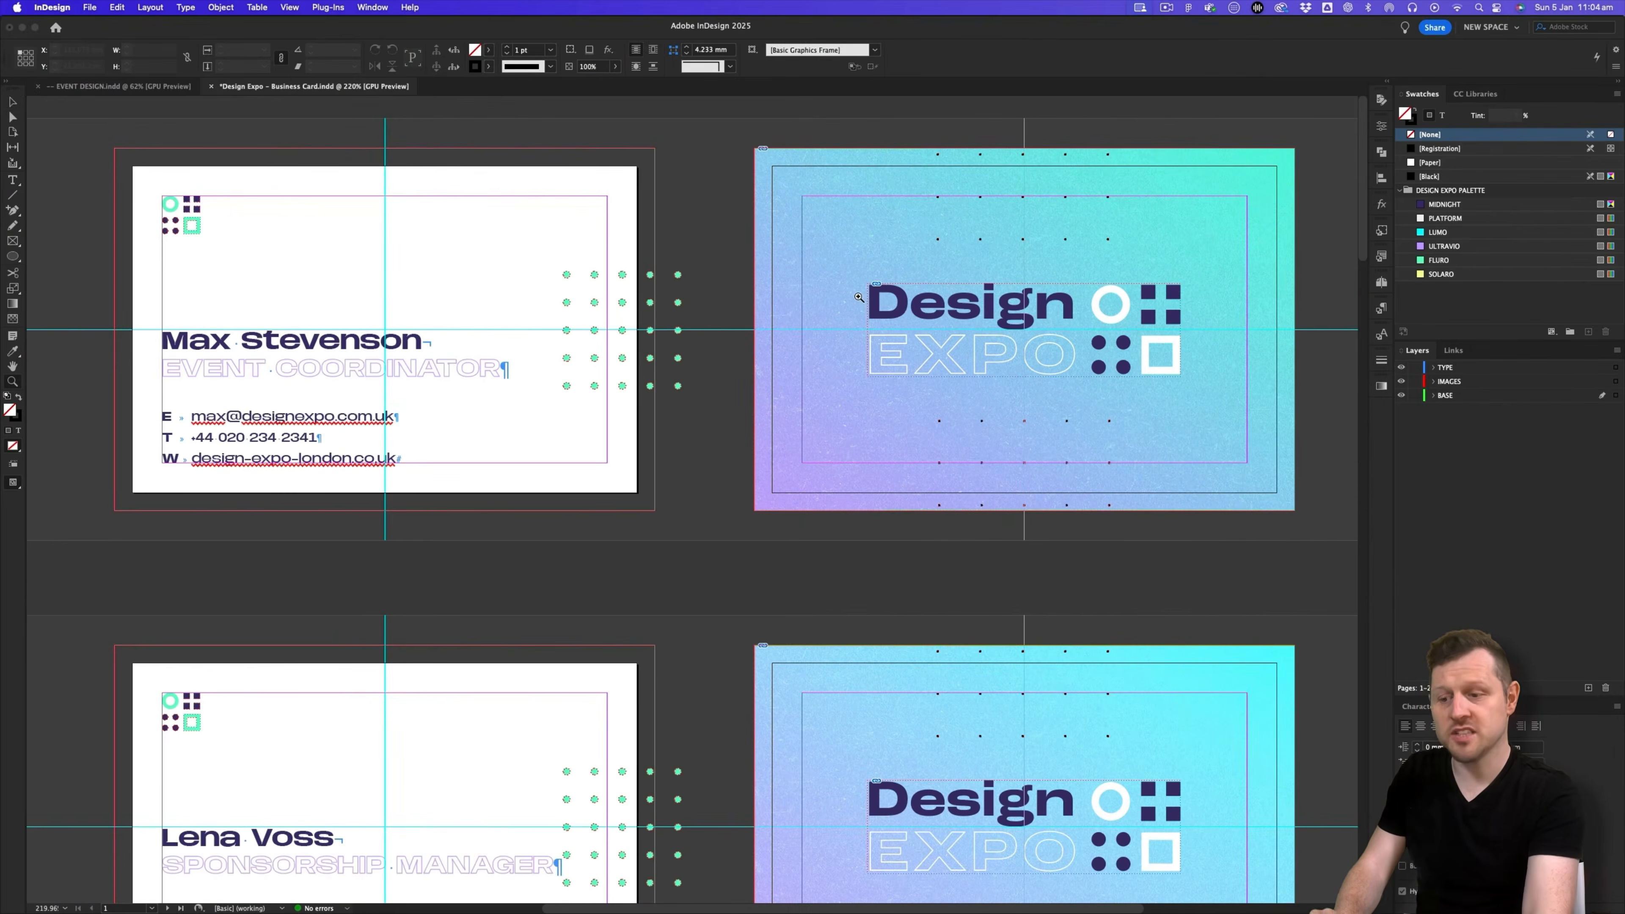
pyautogui.moveTo(890, 293); pyautogui.dragTo(877, 293)
# - Start a new document in millimetres, 85 mm wide and 55 mm high, in landscape orientation
pyautogui.click(90, 7)
pyautogui.moveTo(96, 27)
pyautogui.click(269, 27)
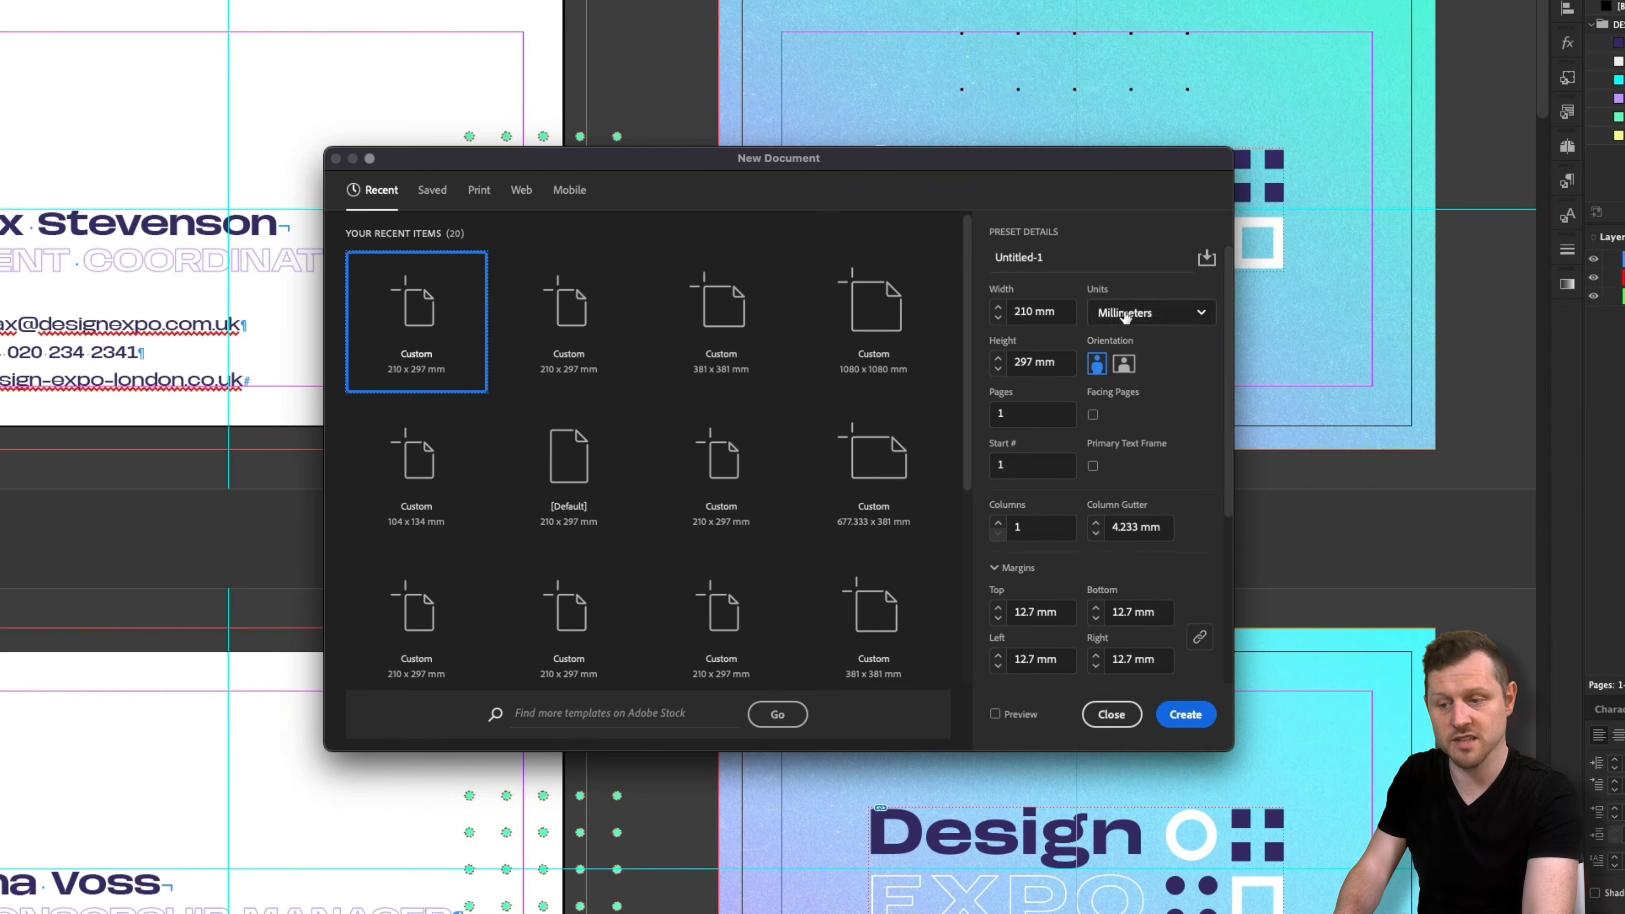
pyautogui.click(1142, 312)
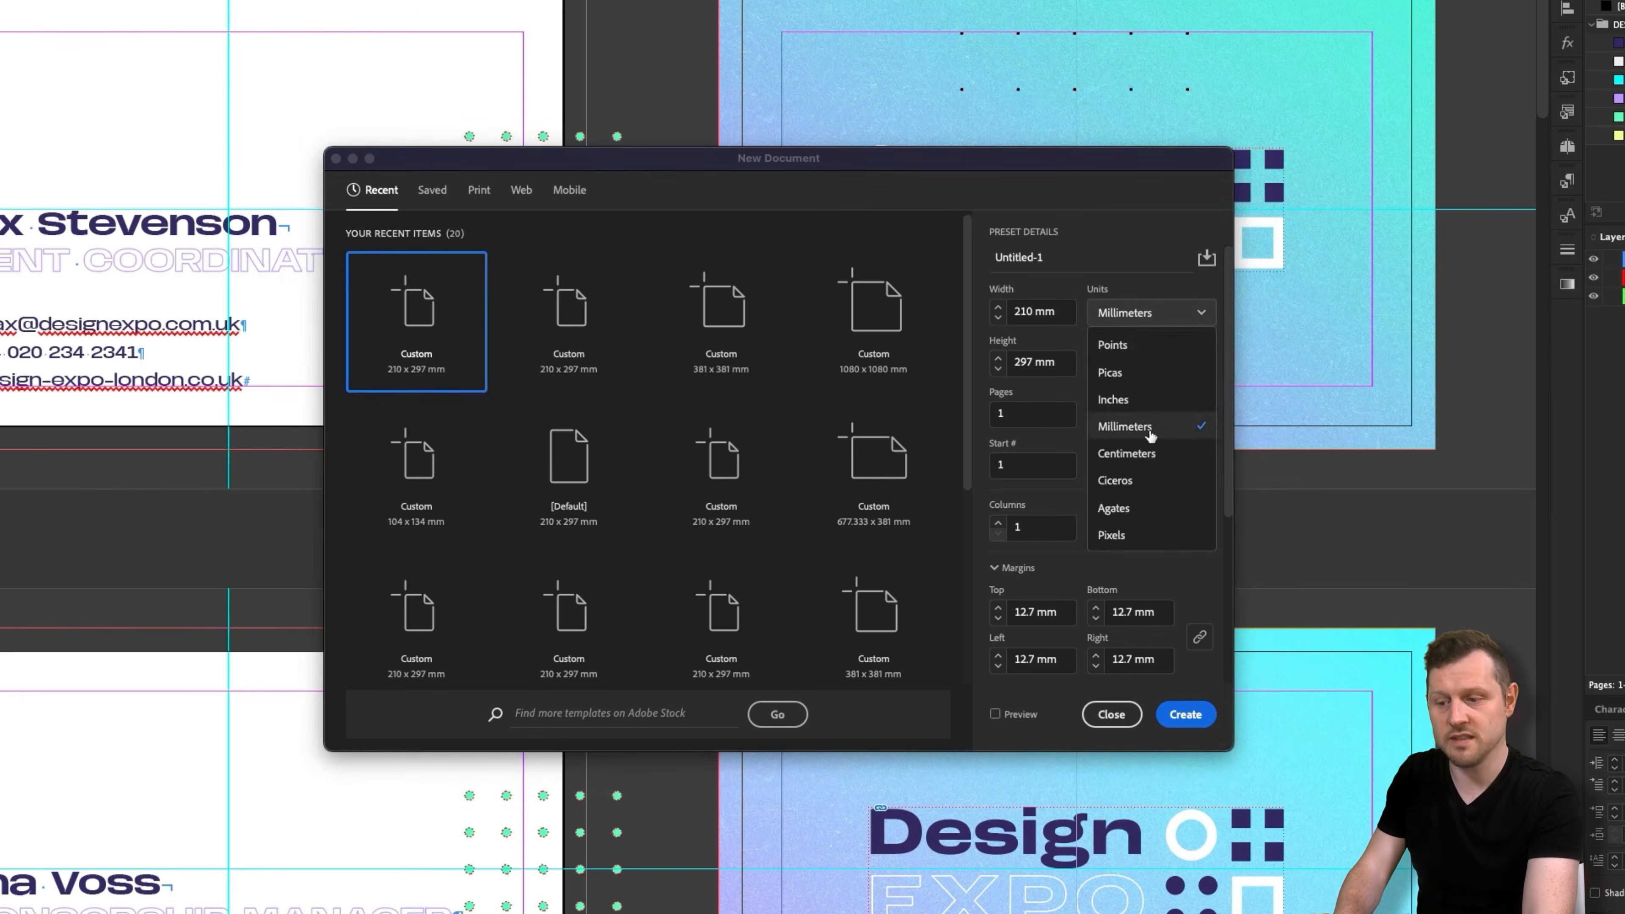
pyautogui.click(1151, 435)
pyautogui.tripleClick(1049, 303)
pyautogui.write('85')
pyautogui.press('Tab')
pyautogui.write('55')
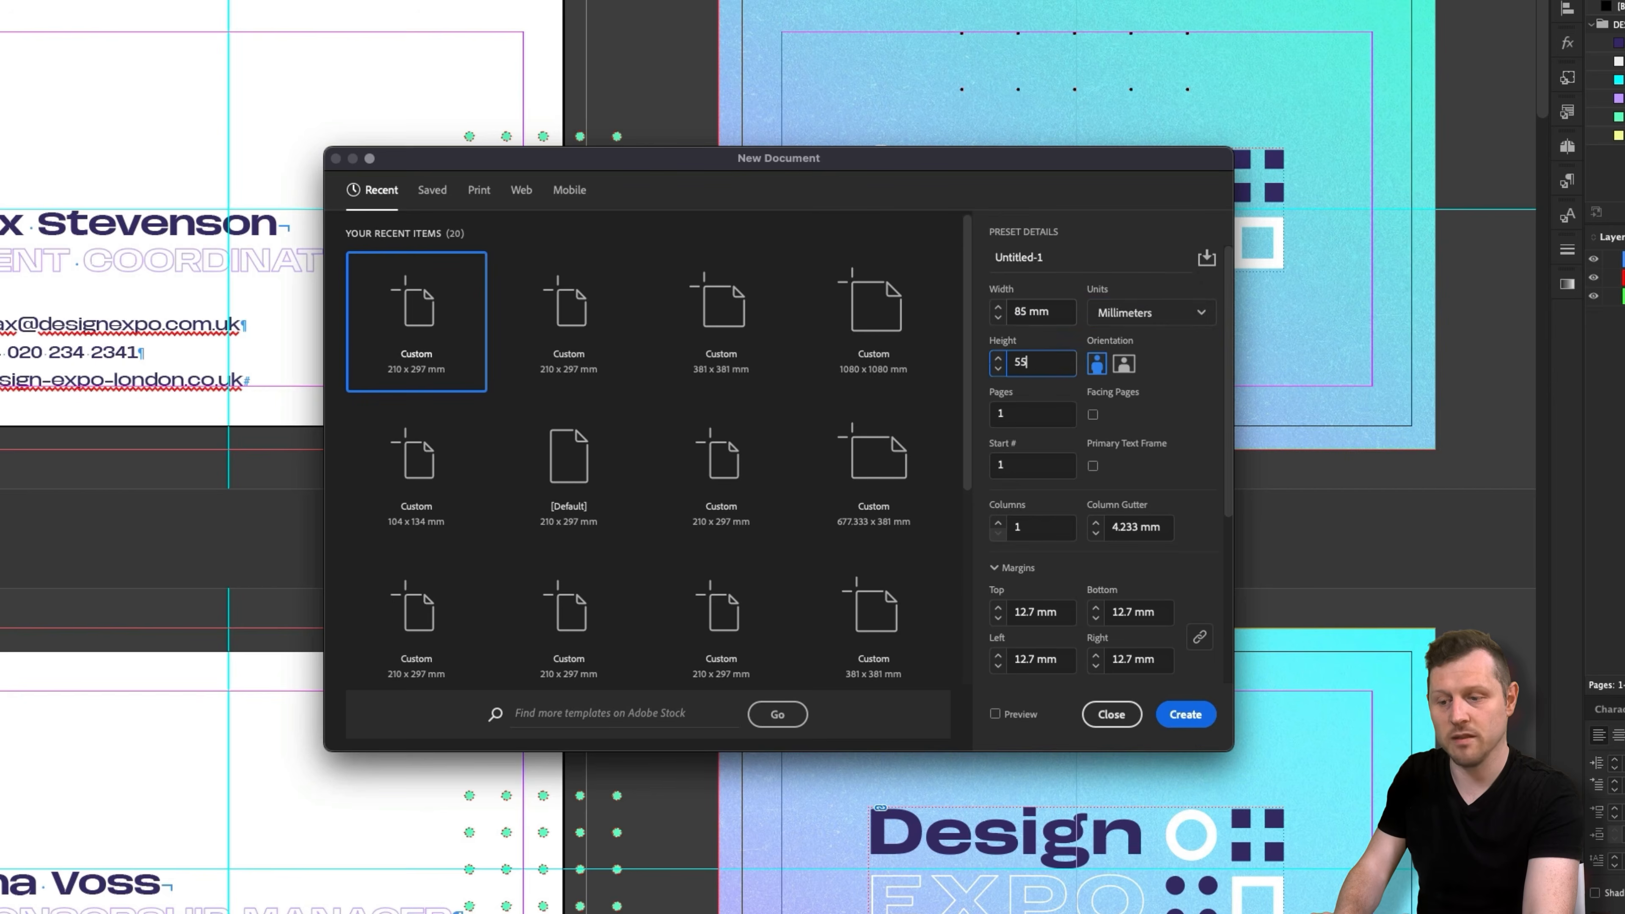
pyautogui.click(1179, 359)
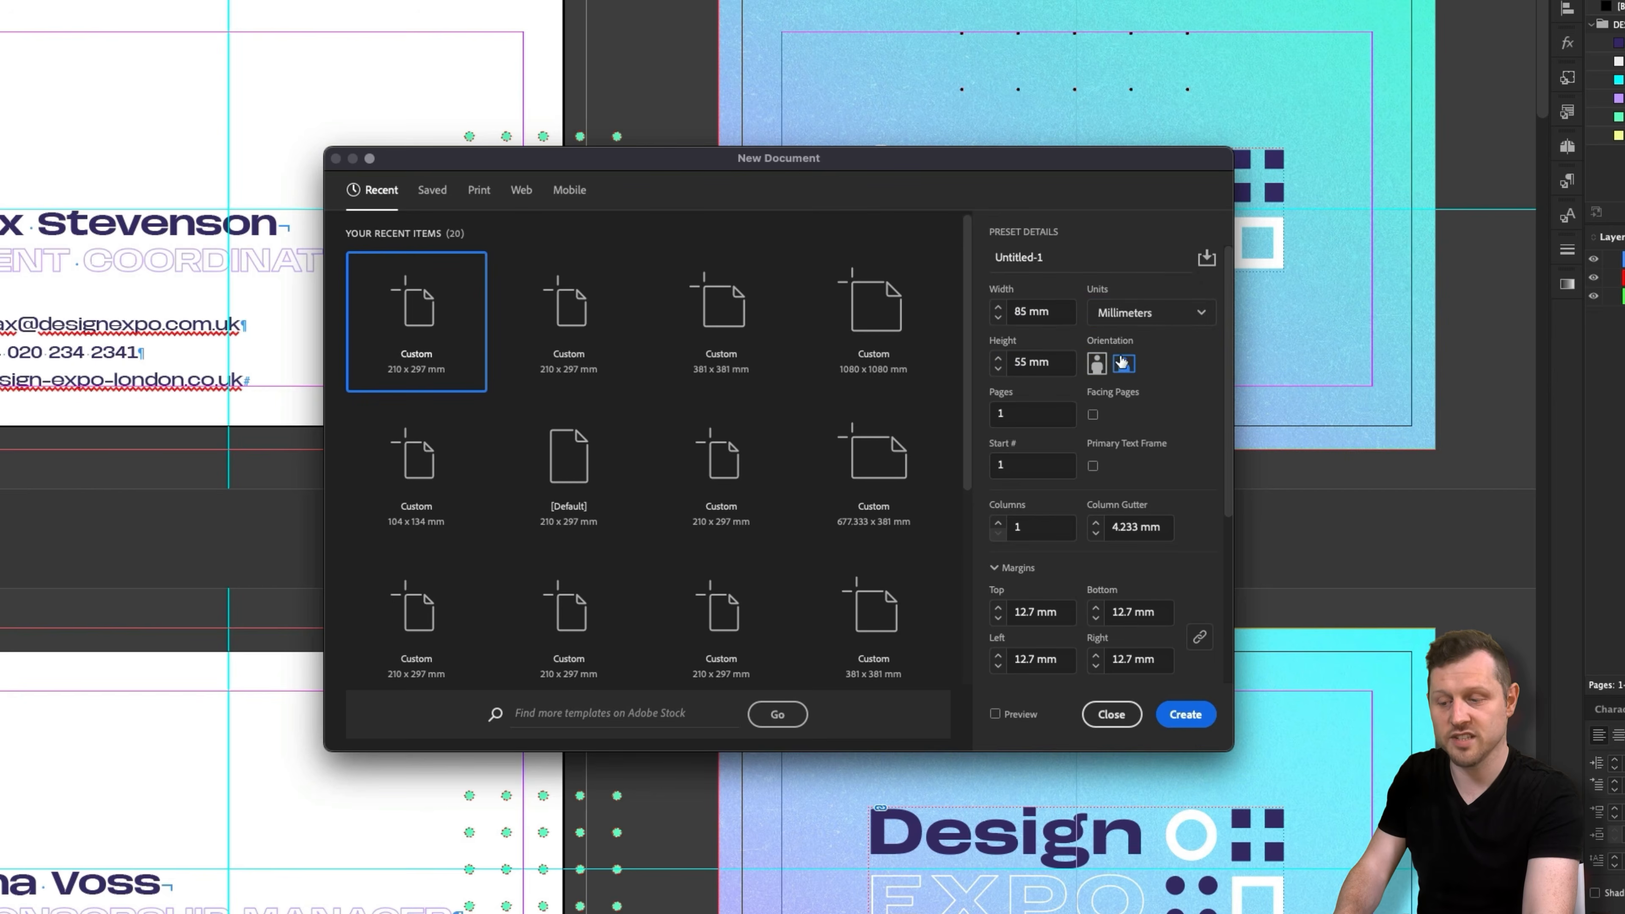
# - Keep Facing Pages off and give the new document 2 pages with 15 mm margins on all sides
pyautogui.click(1093, 415)
pyautogui.click(1092, 416)
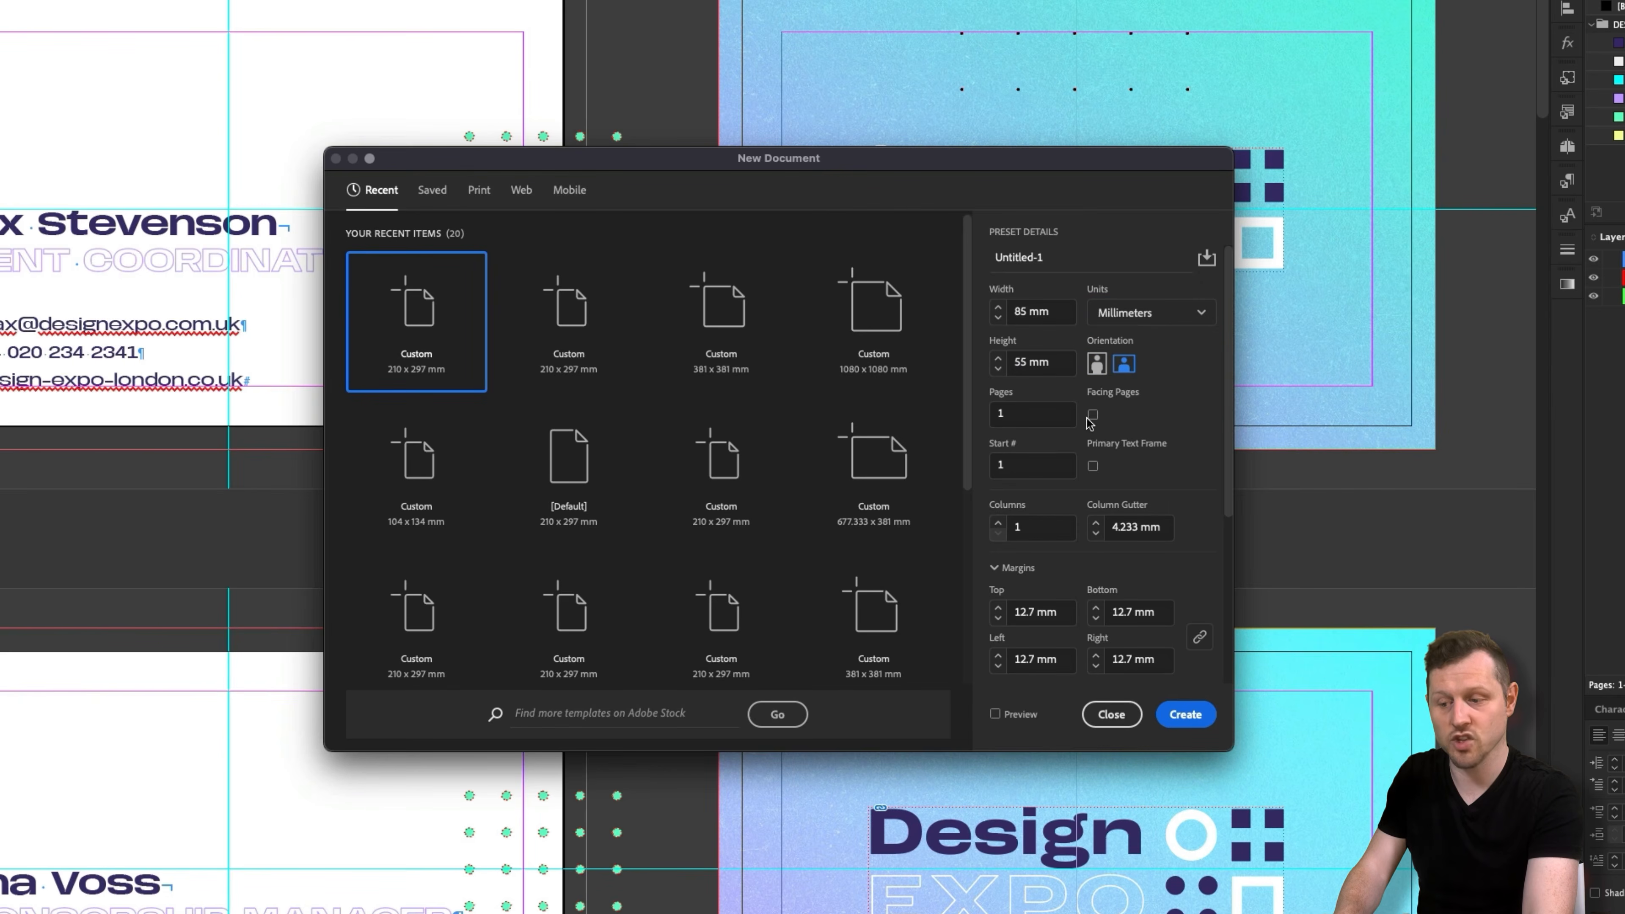
pyautogui.moveTo(1022, 412); pyautogui.dragTo(991, 412)
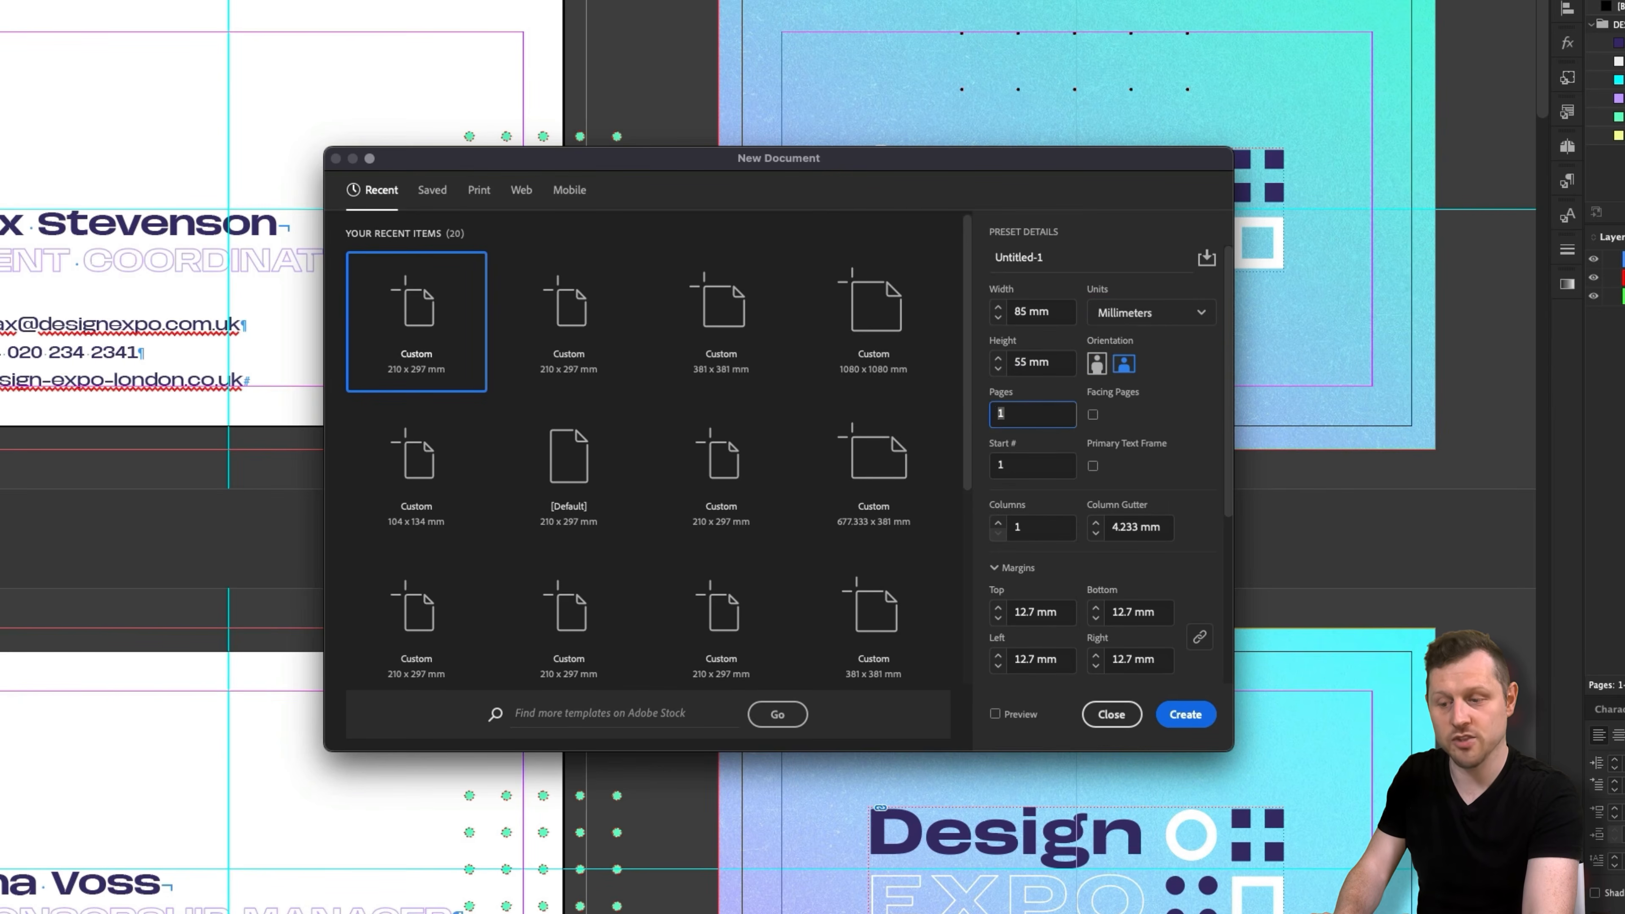
pyautogui.scroll(-1, 1096, 483)
pyautogui.click(1062, 596)
pyautogui.write('15')
pyautogui.press('Tab')
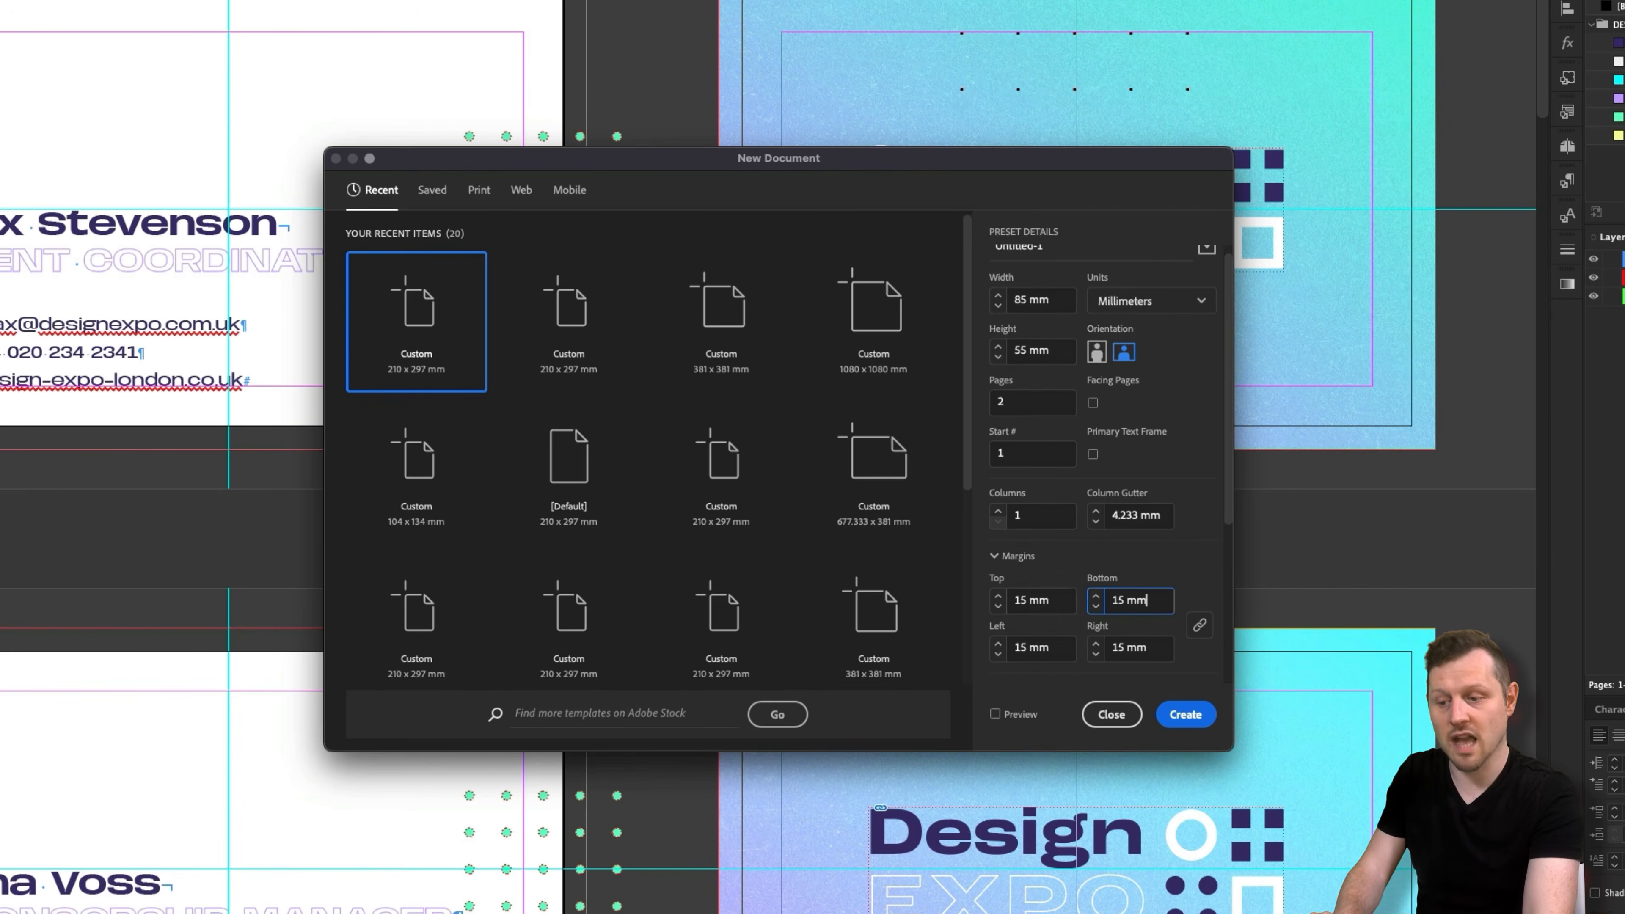
# - Set the bleed to 3 mm on all sides and create the document
pyautogui.scroll(-5, 1100, 579)
pyautogui.scroll(-5, 1100, 579)
pyautogui.click(1054, 522)
pyautogui.write('3')
pyautogui.press('Tab')
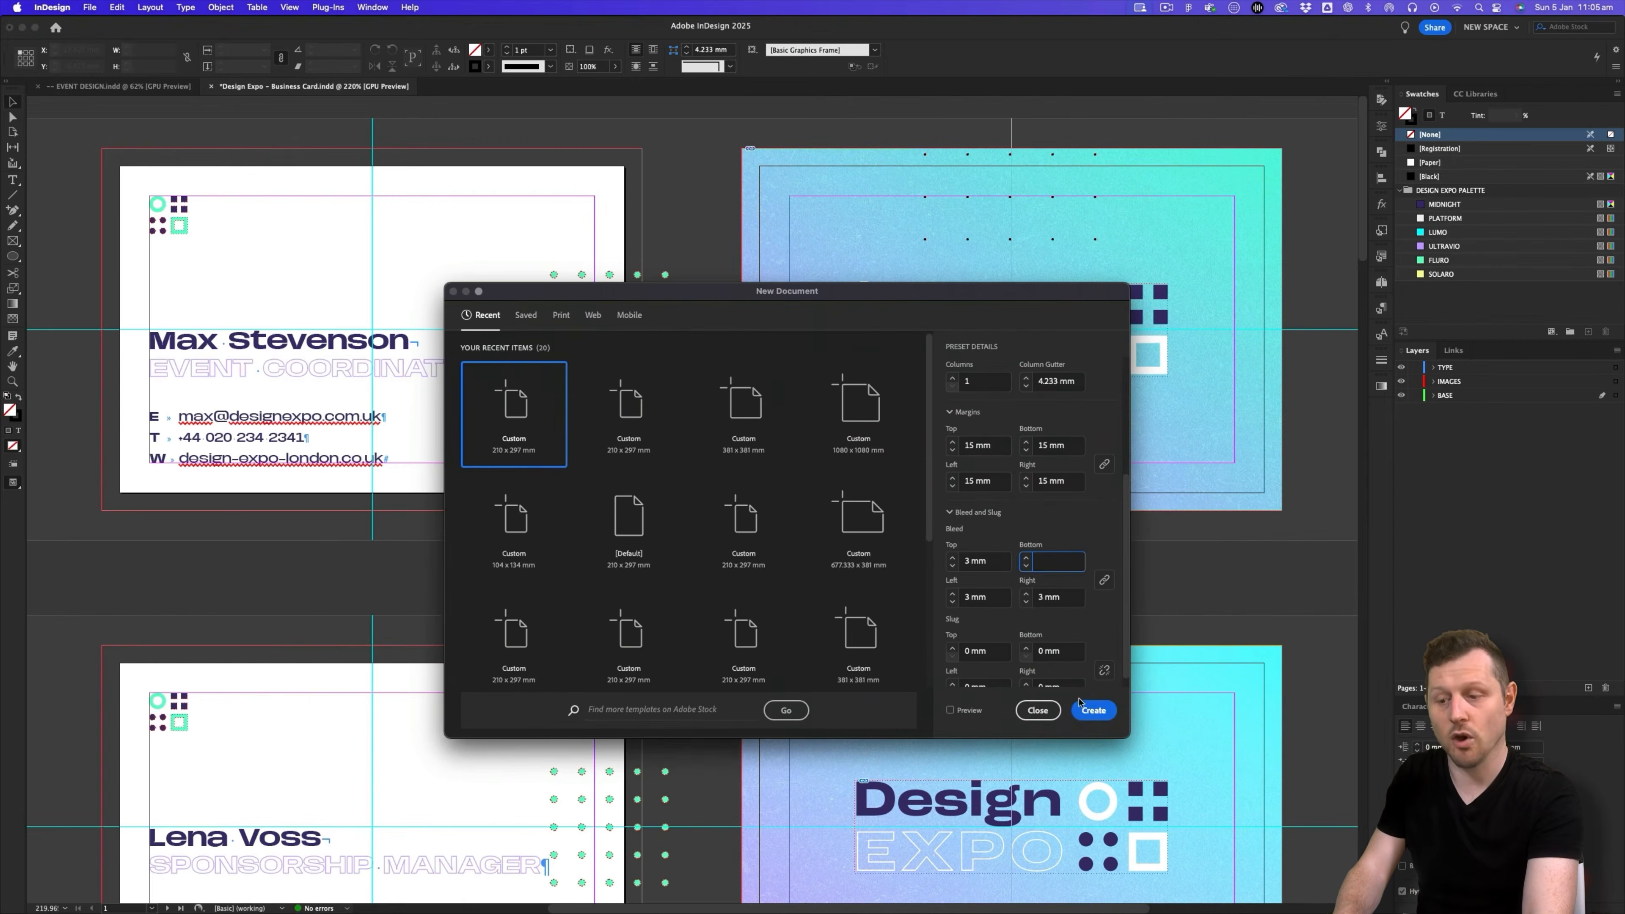
pyautogui.click(1090, 709)
# - Hide the rulers in the new document and bring both blank pages into view
pyautogui.keyDown('alt'); pyautogui.keyDown('super'); pyautogui.click(675, 308); pyautogui.keyUp('super'); pyautogui.keyUp('alt')
pyautogui.moveTo(575, 395); pyautogui.dragTo(341, 487)
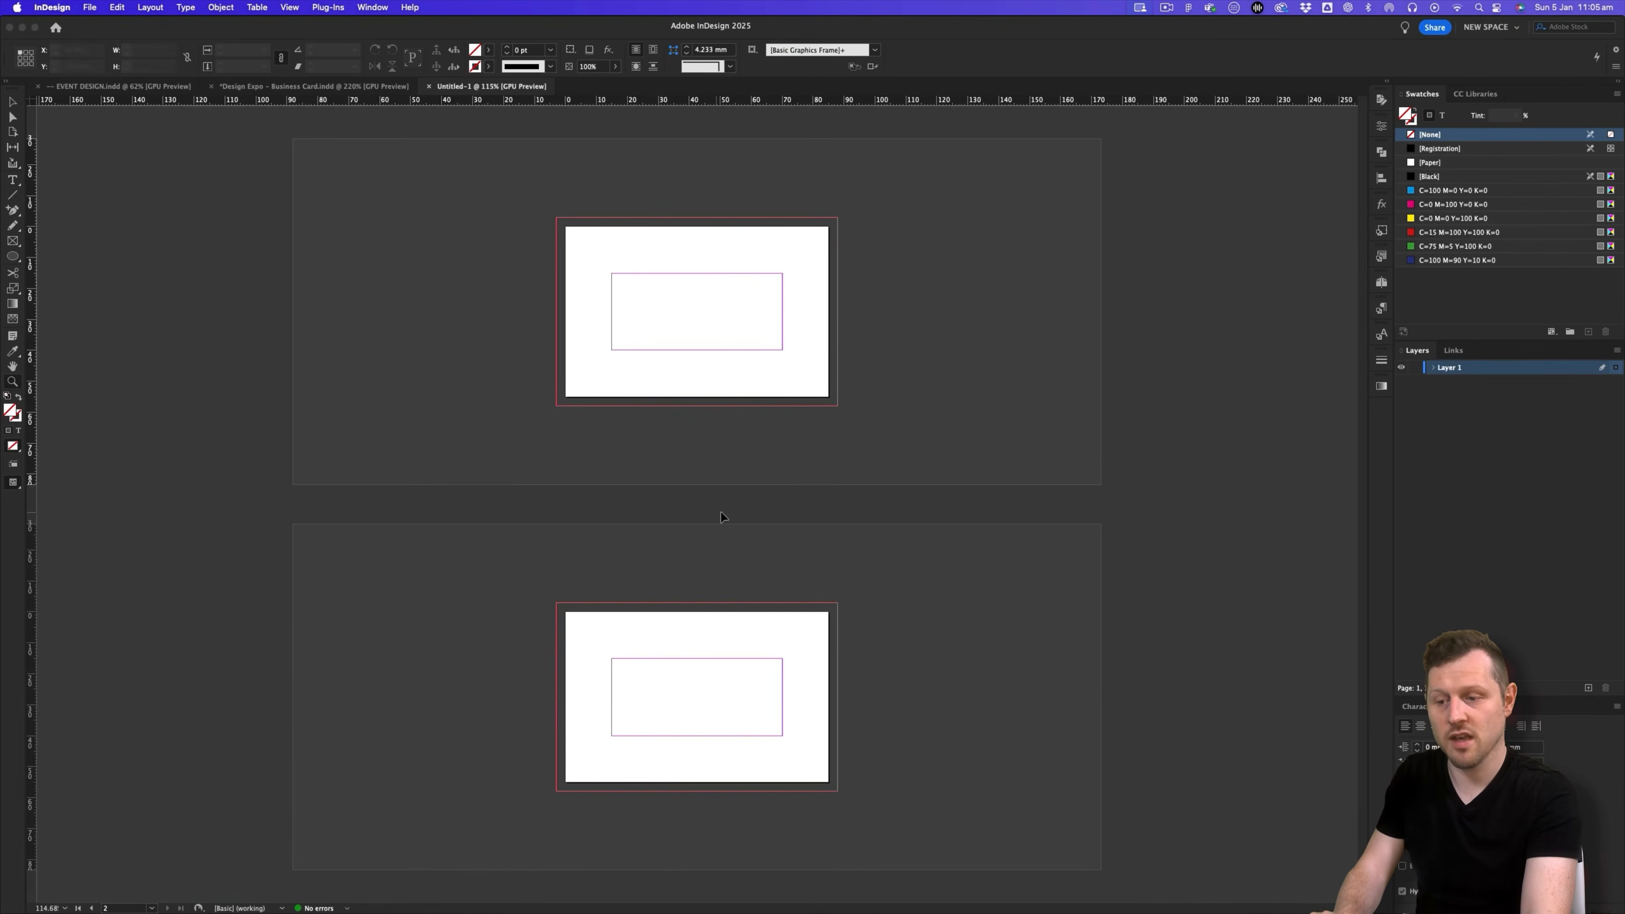
pyautogui.press('super+r')
pyautogui.moveTo(765, 407)
pyautogui.mouseDown()
pyautogui.moveTo(729, 428)
pyautogui.moveTo(750, 428)
pyautogui.mouseUp()
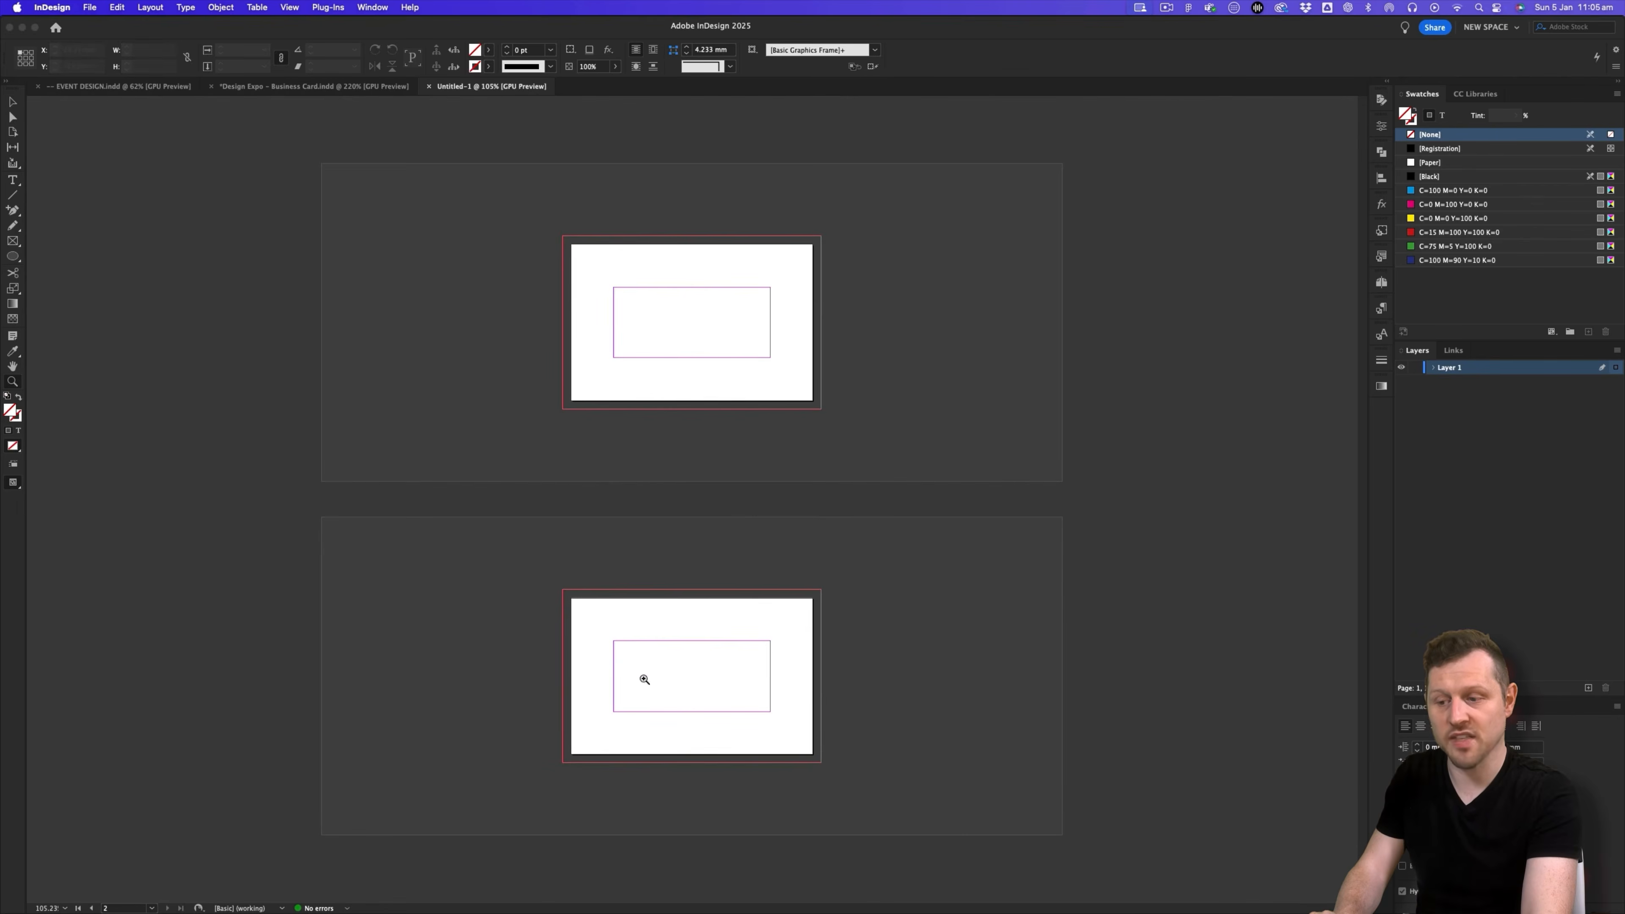
pyautogui.moveTo(715, 483); pyautogui.dragTo(761, 439)
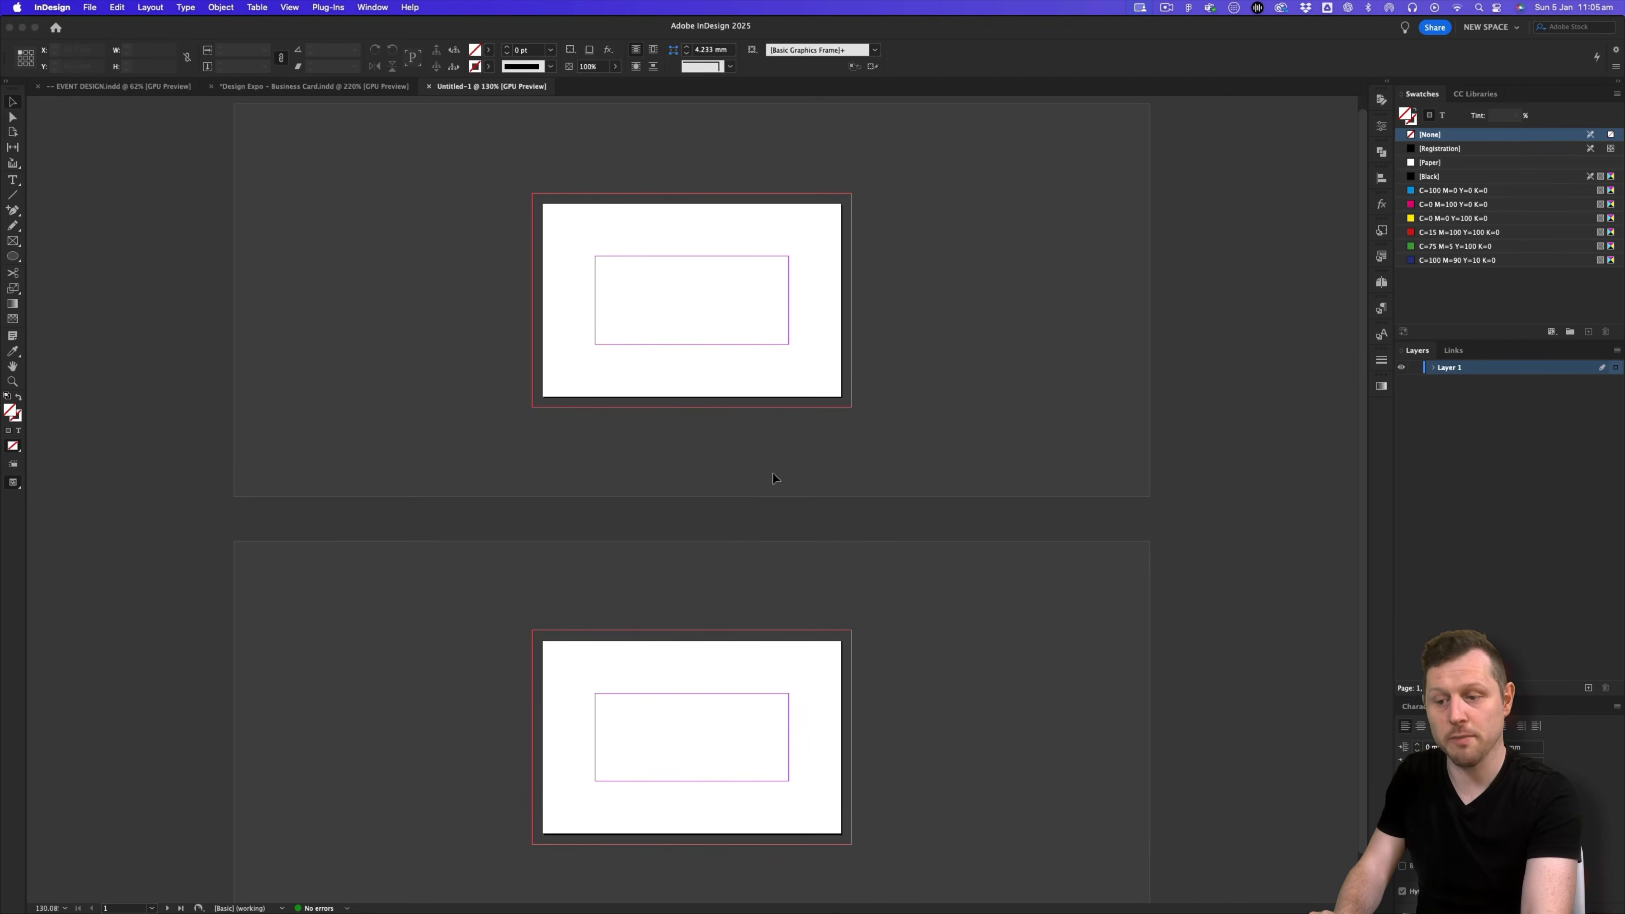
# - In the Guides & Pasteboard preferences, set the pasteboard's vertical margins to 5 mm
pyautogui.click(64, 8)
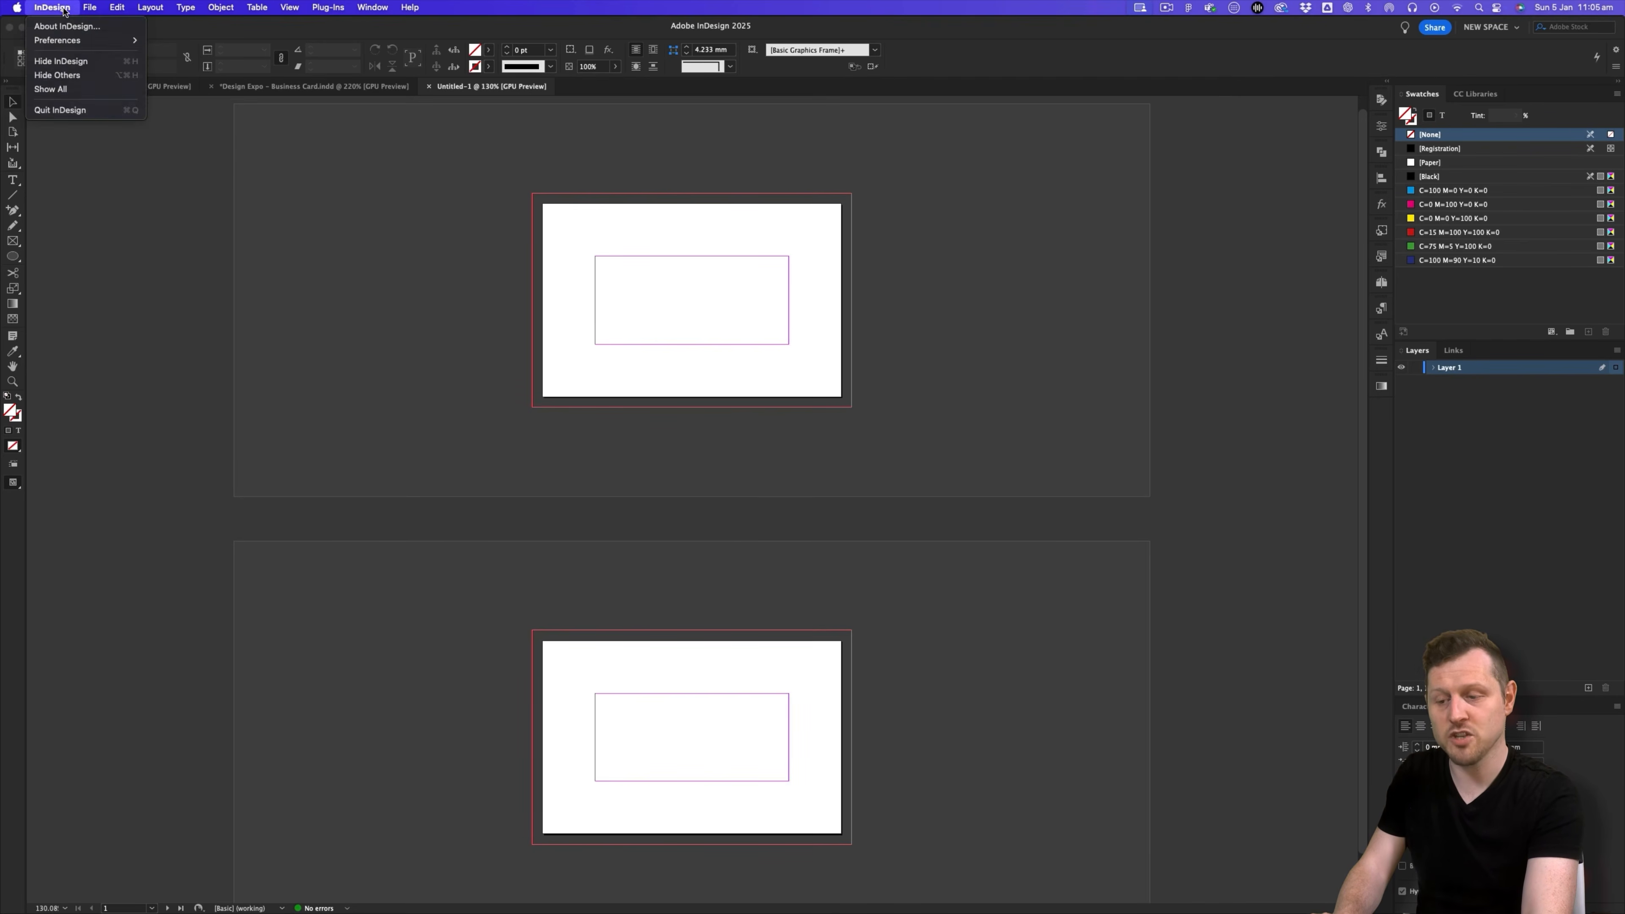
pyautogui.moveTo(83, 40)
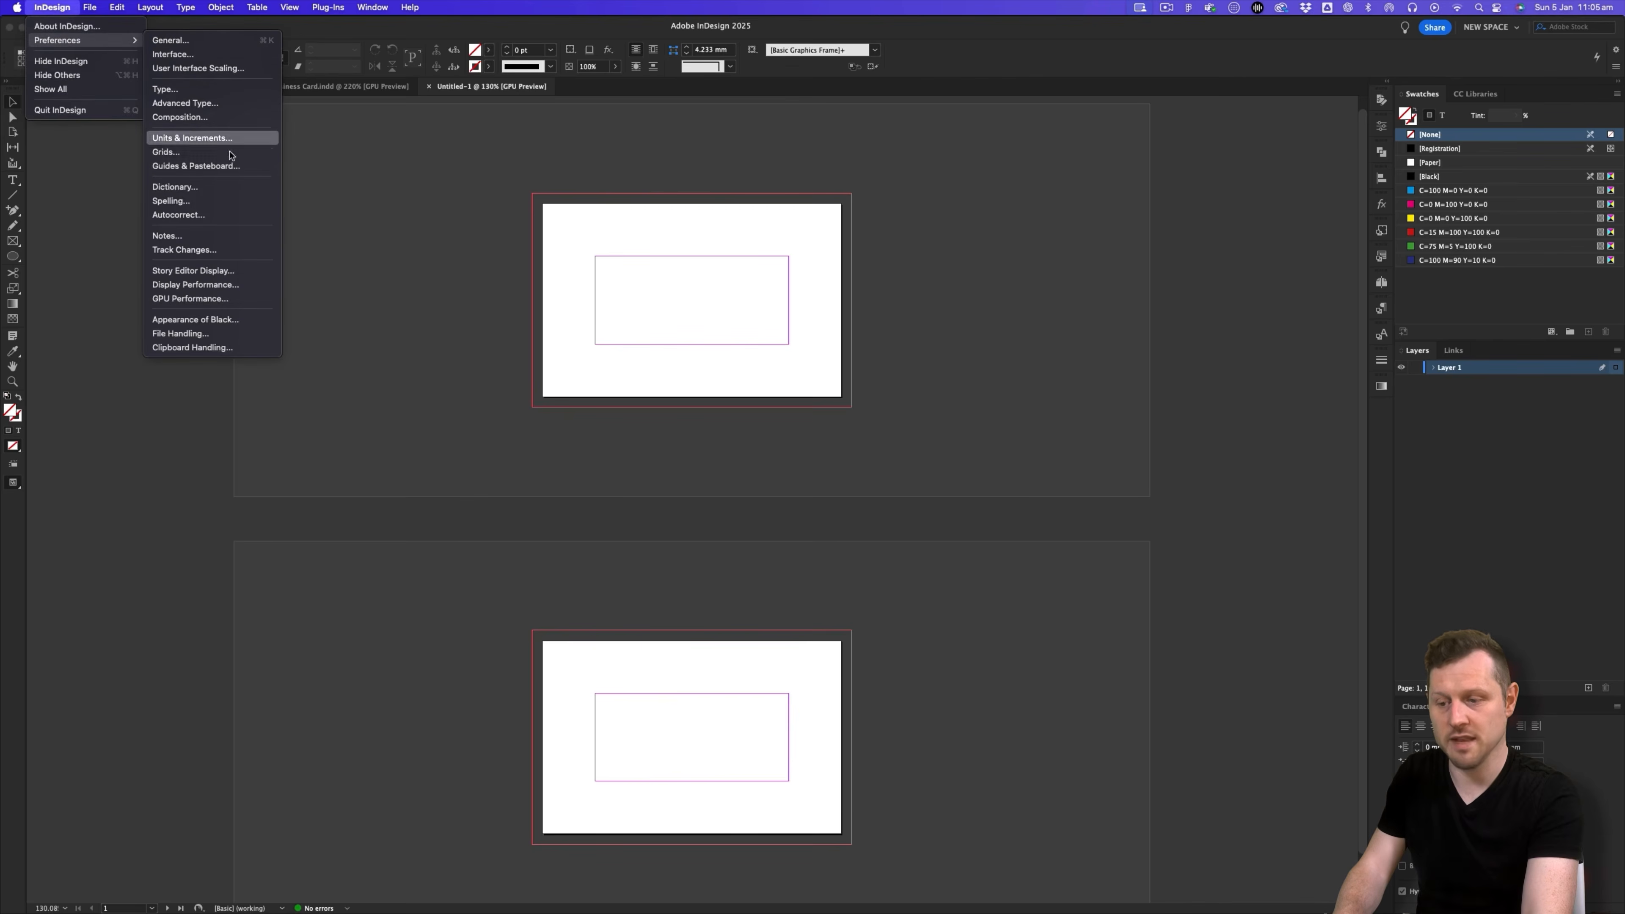
pyautogui.click(229, 166)
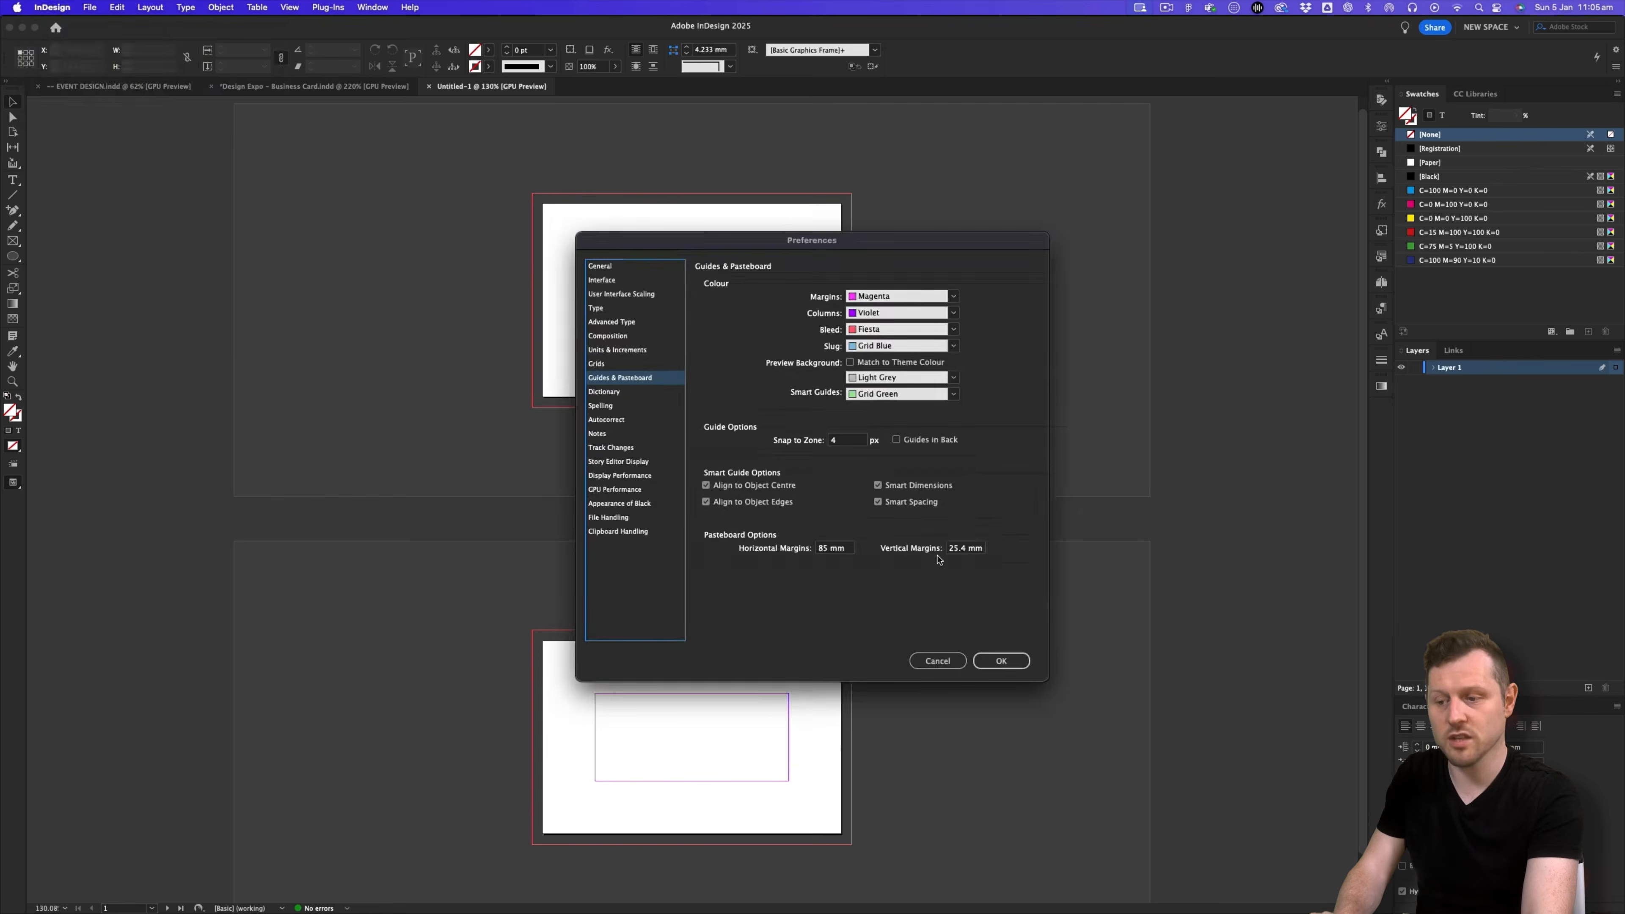
pyautogui.click(963, 548)
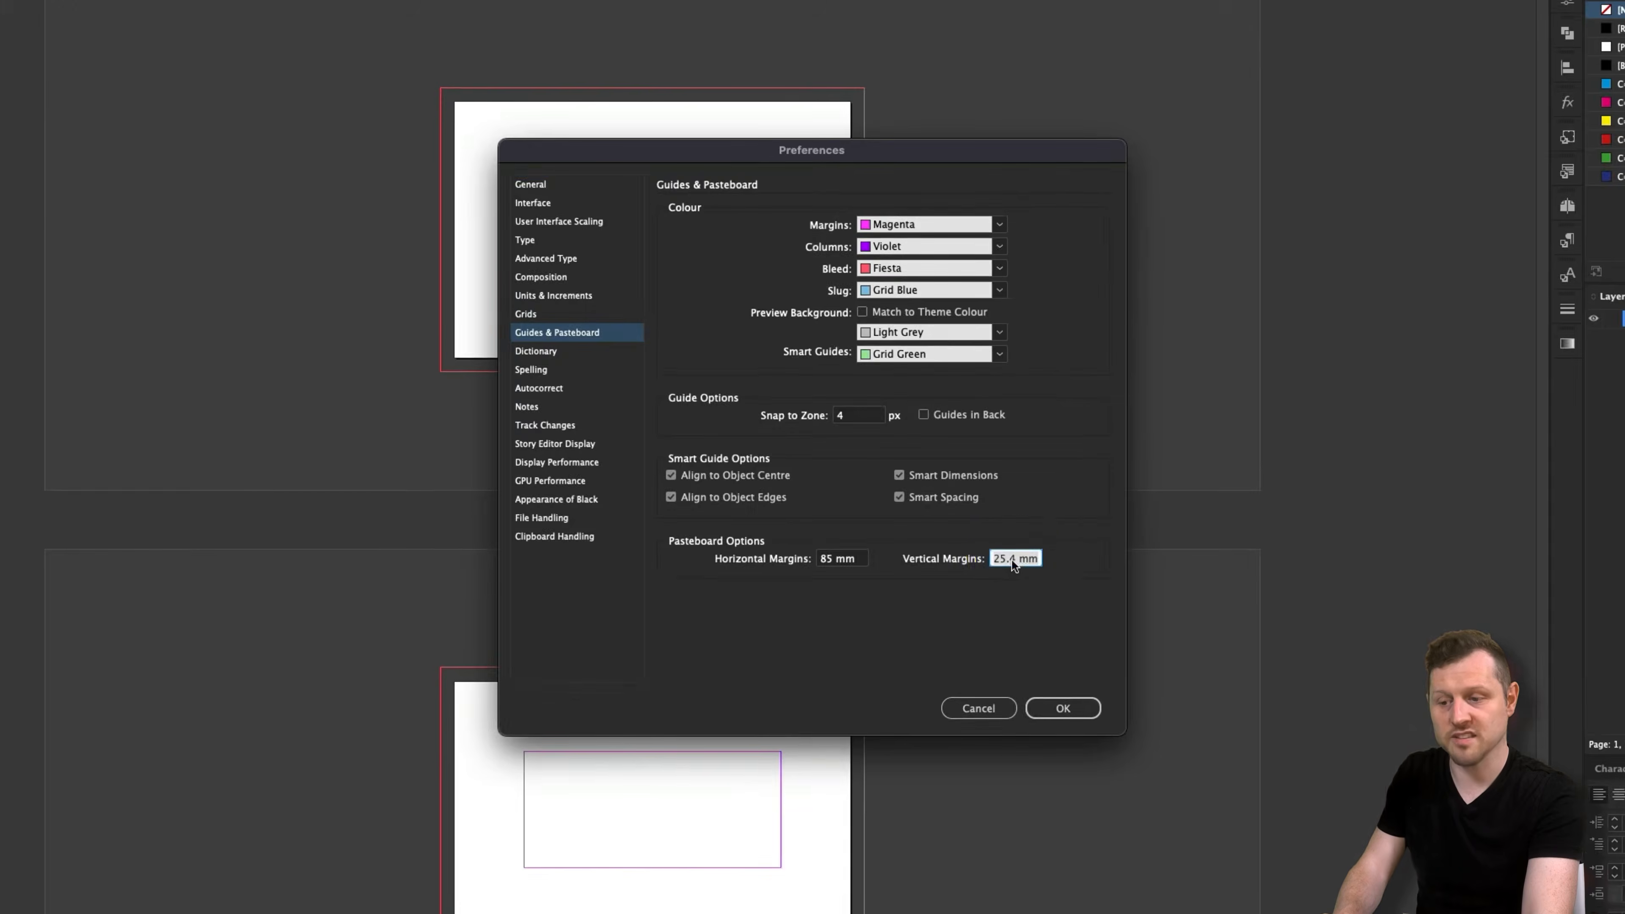
pyautogui.write('5')
pyautogui.click(1063, 707)
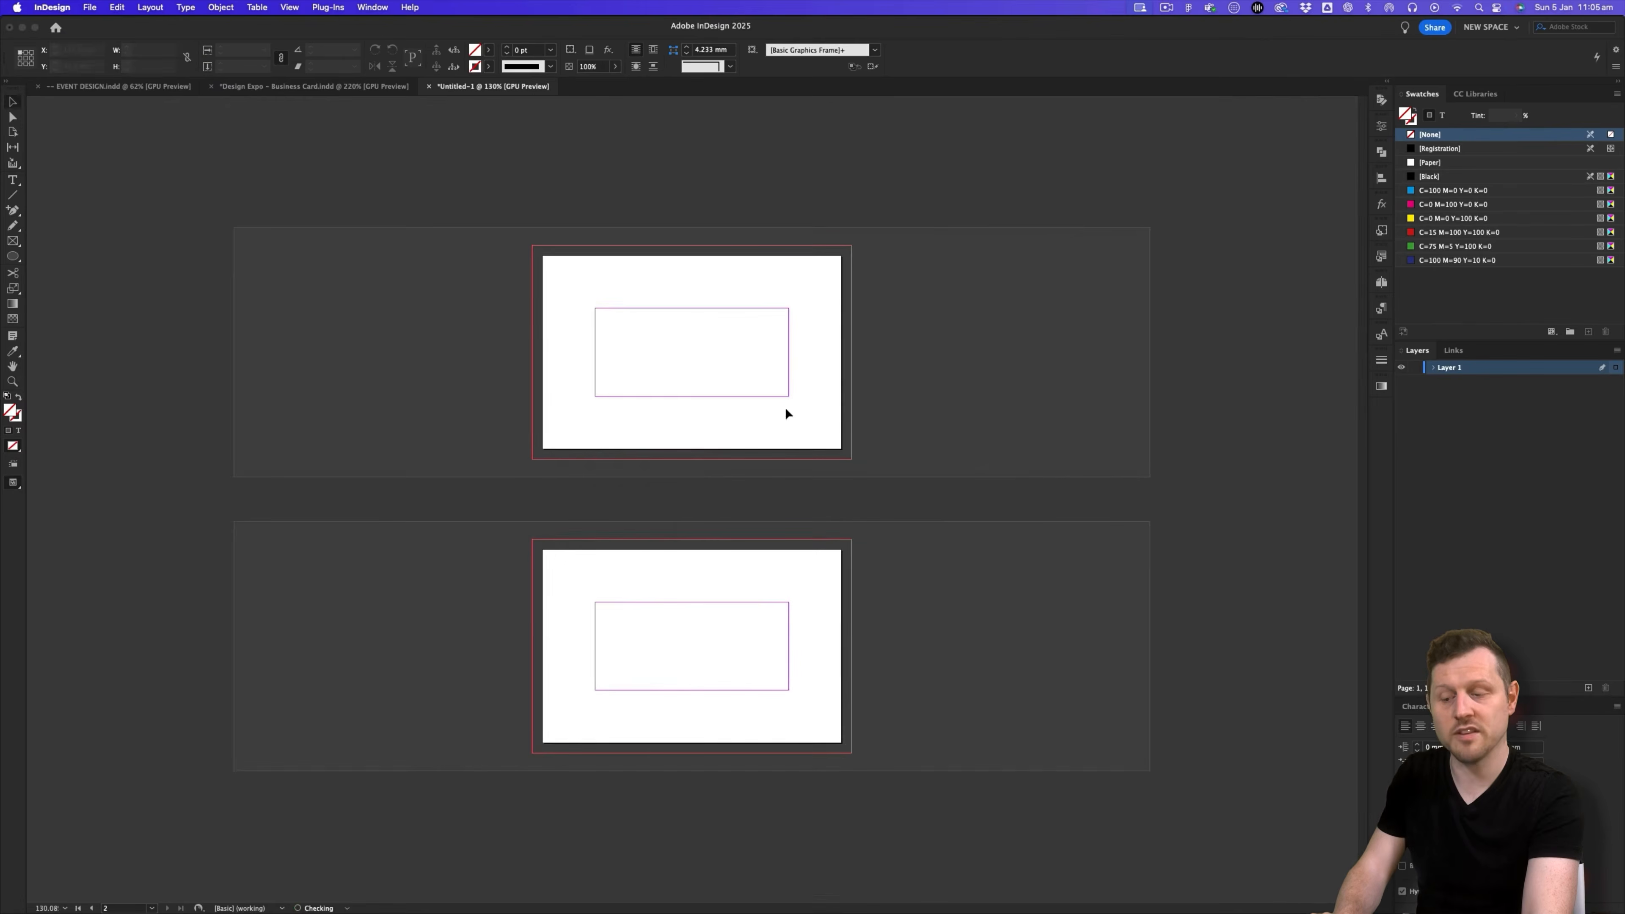
pyautogui.press('z')
pyautogui.moveTo(700, 423); pyautogui.dragTo(772, 392)
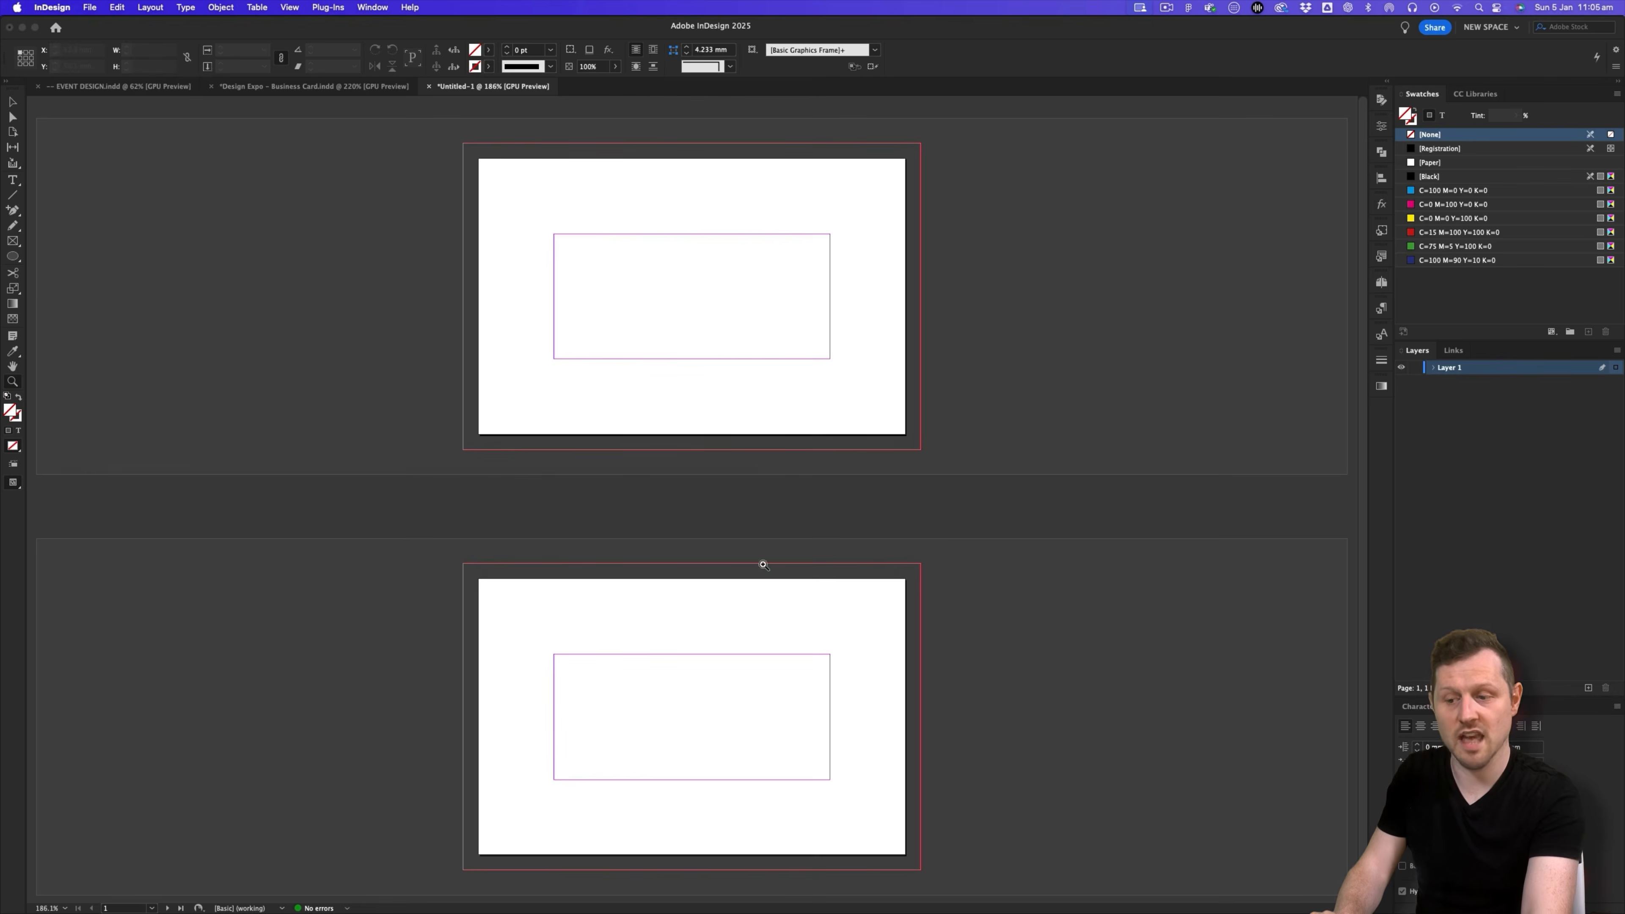
pyautogui.scroll(-1, 787, 454)
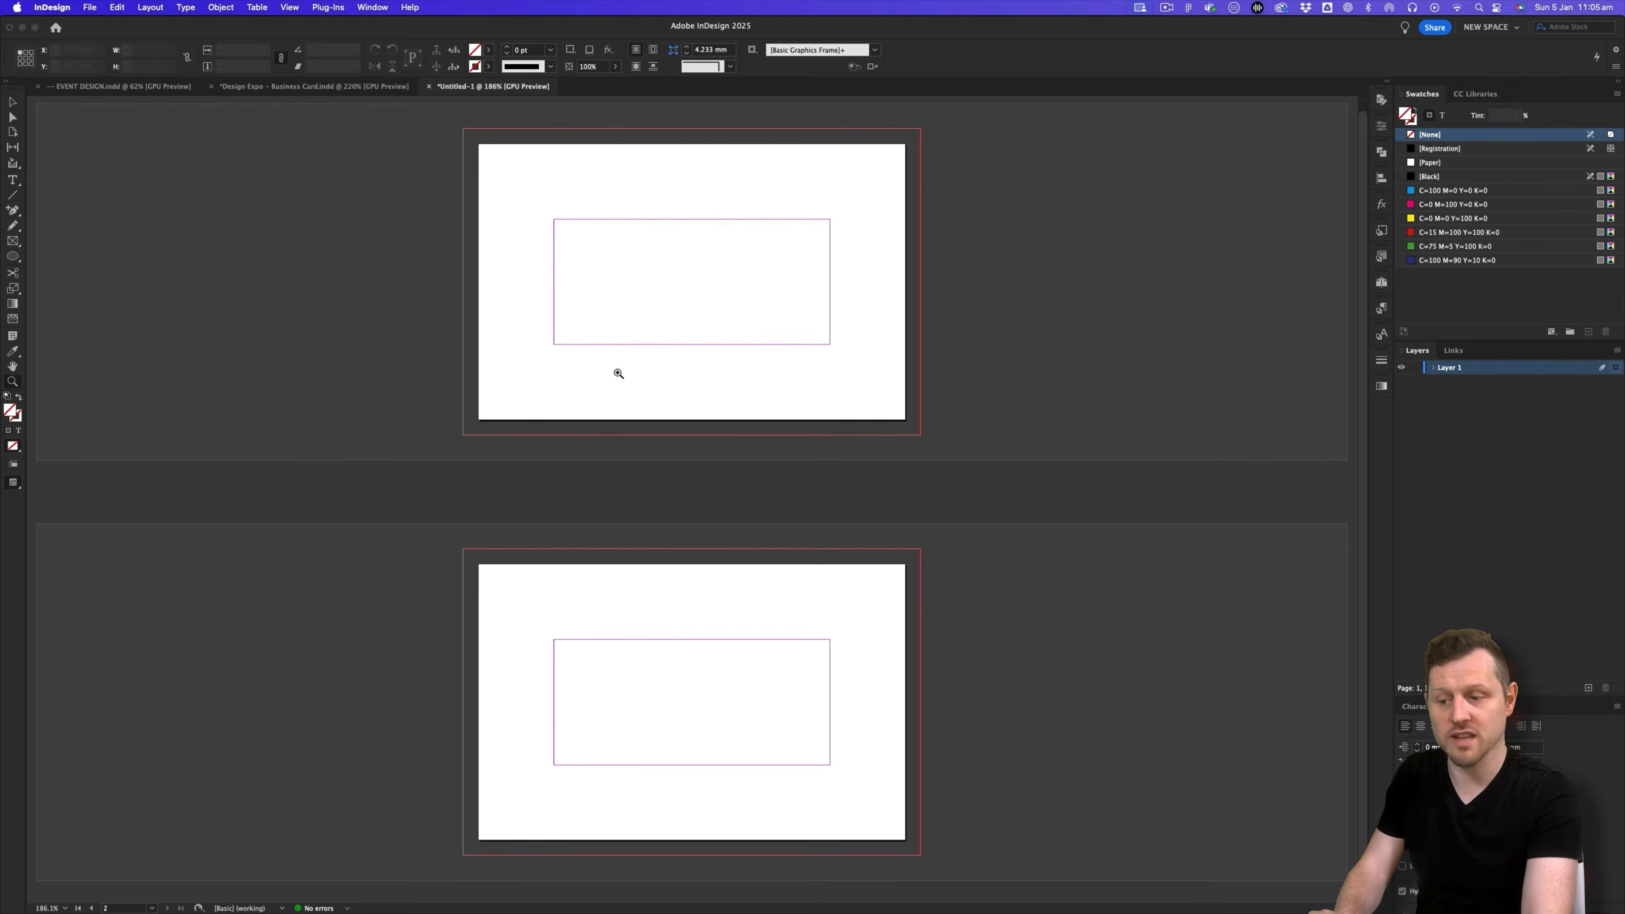
pyautogui.scroll(1, 689, 375)
# - Go back to the Design Expo business card document and look through the card spreads in preview mode
pyautogui.click(297, 86)
pyautogui.moveTo(718, 382); pyautogui.dragTo(625, 434)
pyautogui.press('w')
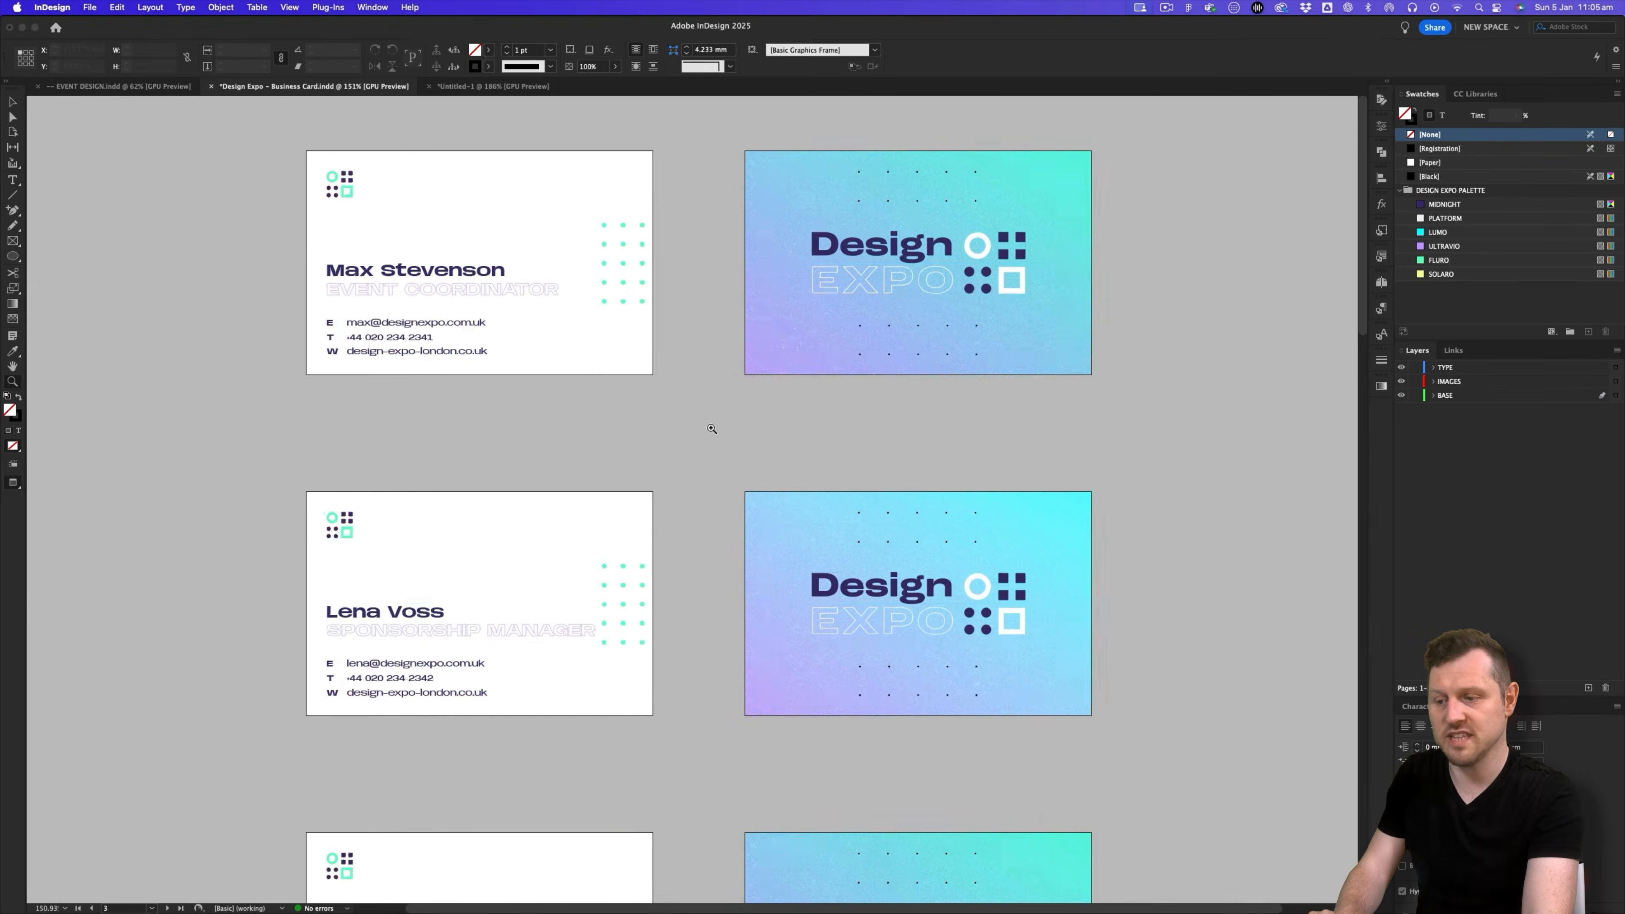
pyautogui.moveTo(802, 306); pyautogui.dragTo(769, 311)
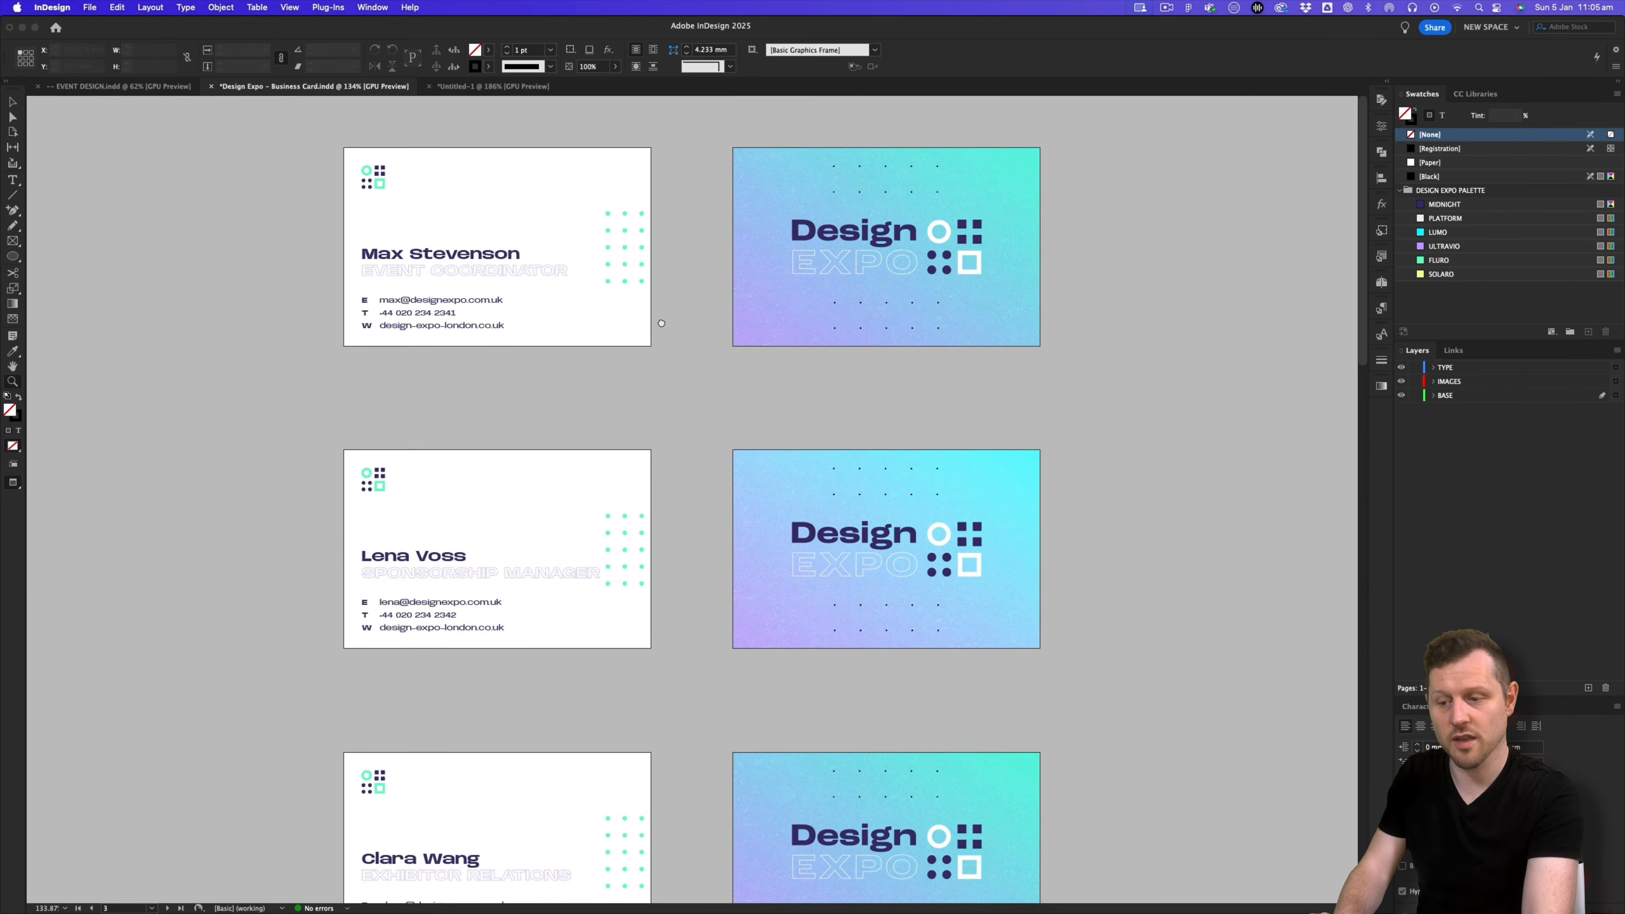
pyautogui.moveTo(654, 297); pyautogui.dragTo(784, 236)
pyautogui.moveTo(793, 301); pyautogui.dragTo(776, 433)
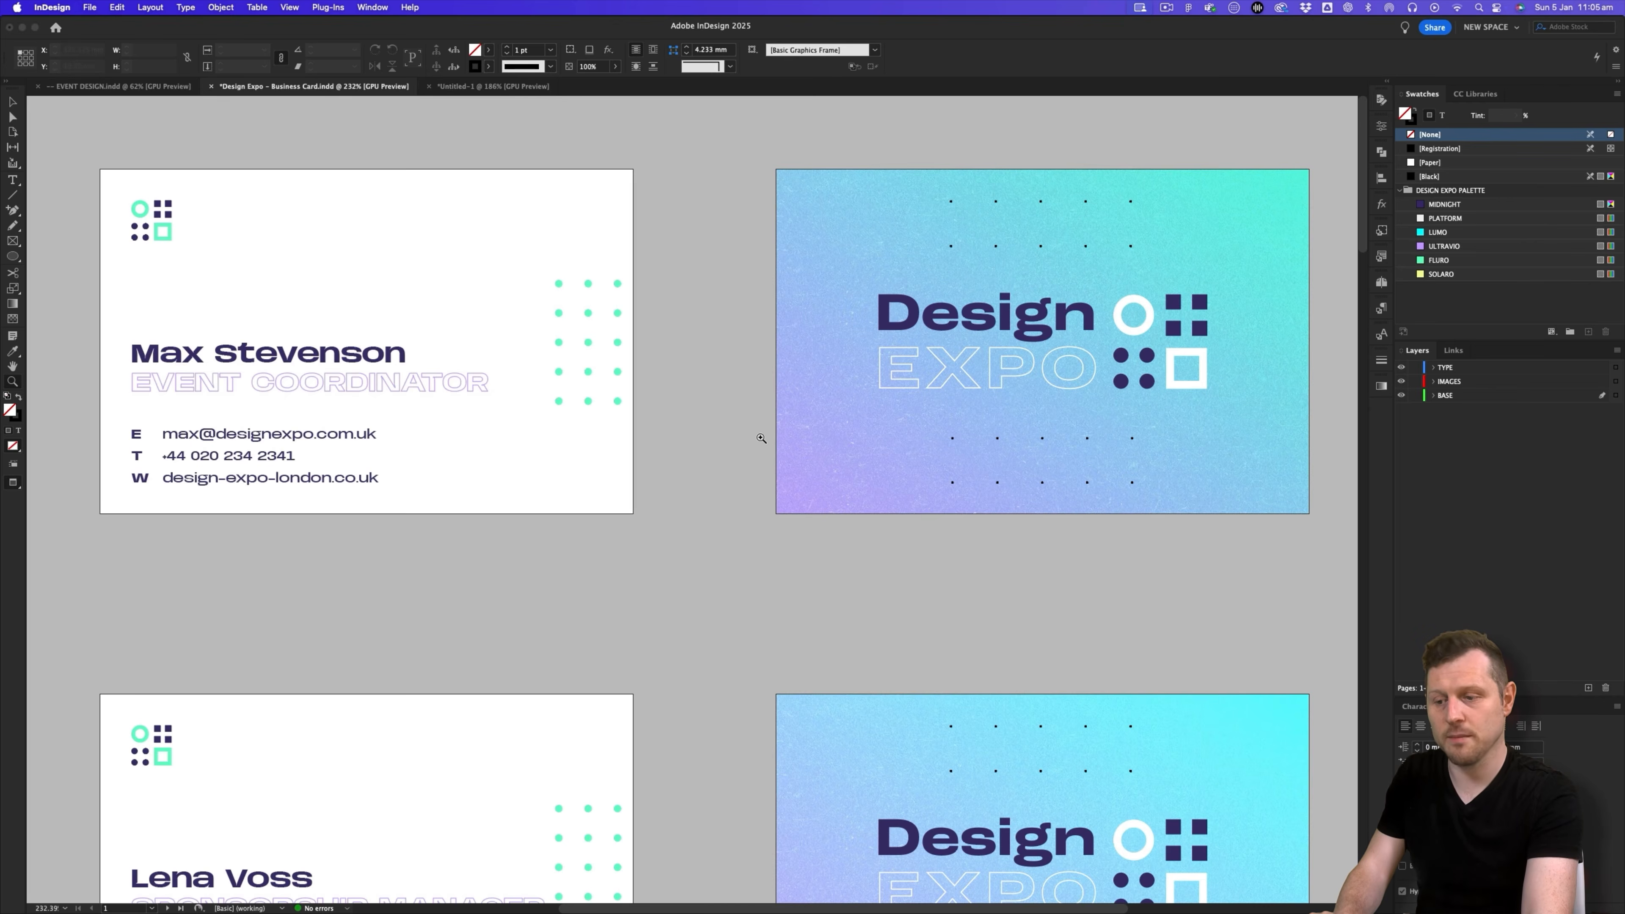
pyautogui.scroll(-12, 760, 438)
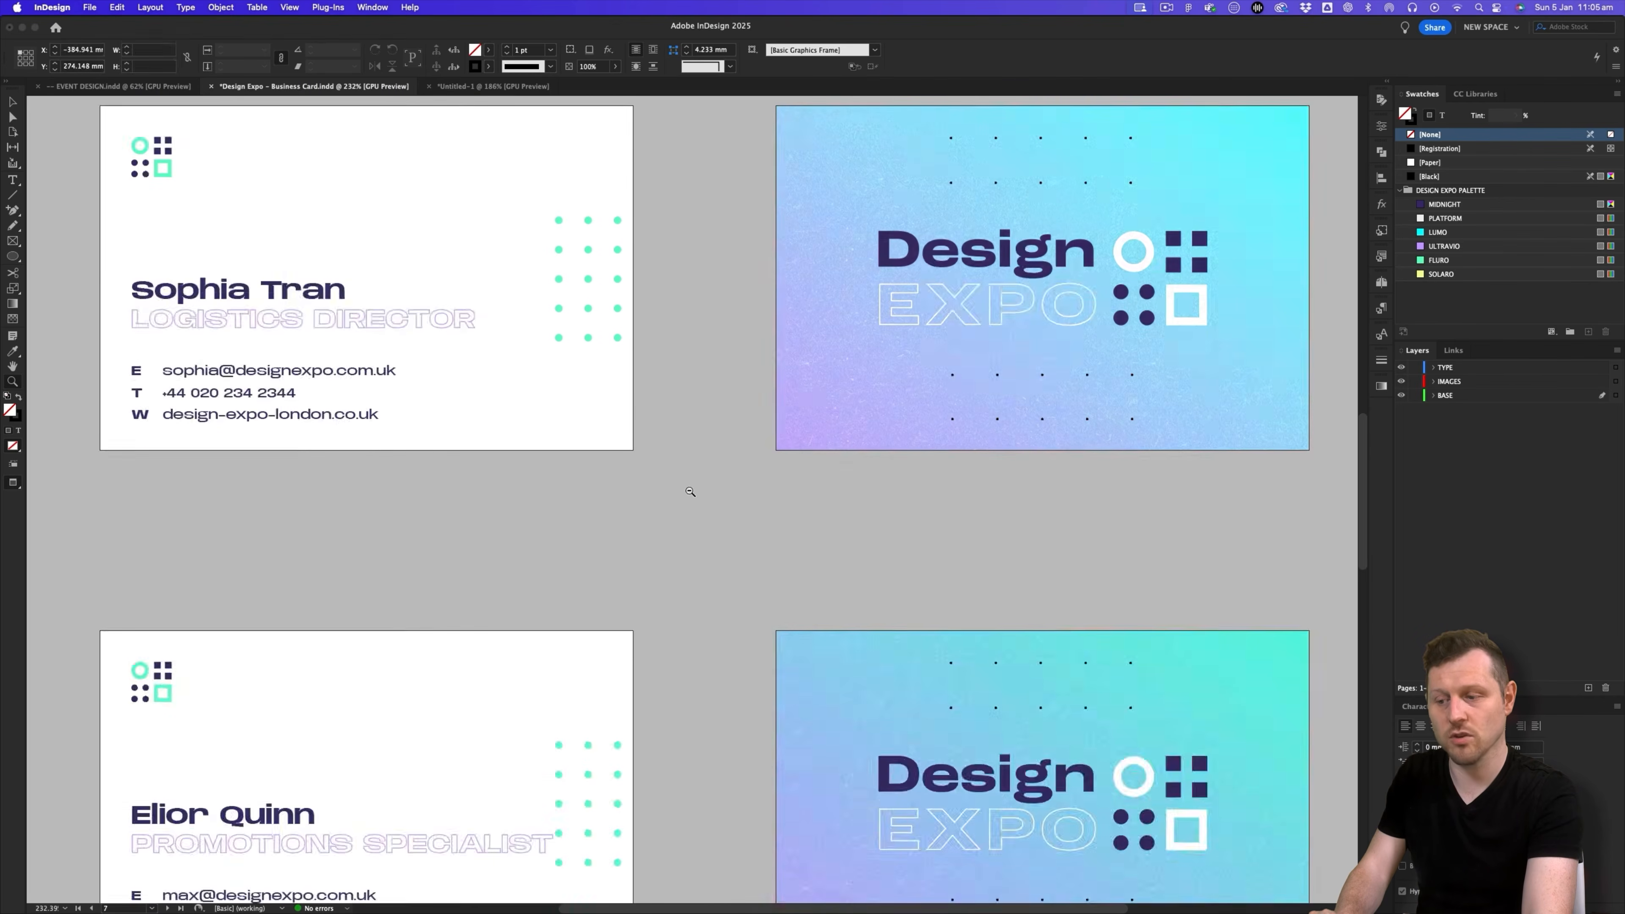
pyautogui.scroll(-3, 689, 490)
pyautogui.scroll(10, 786, 438)
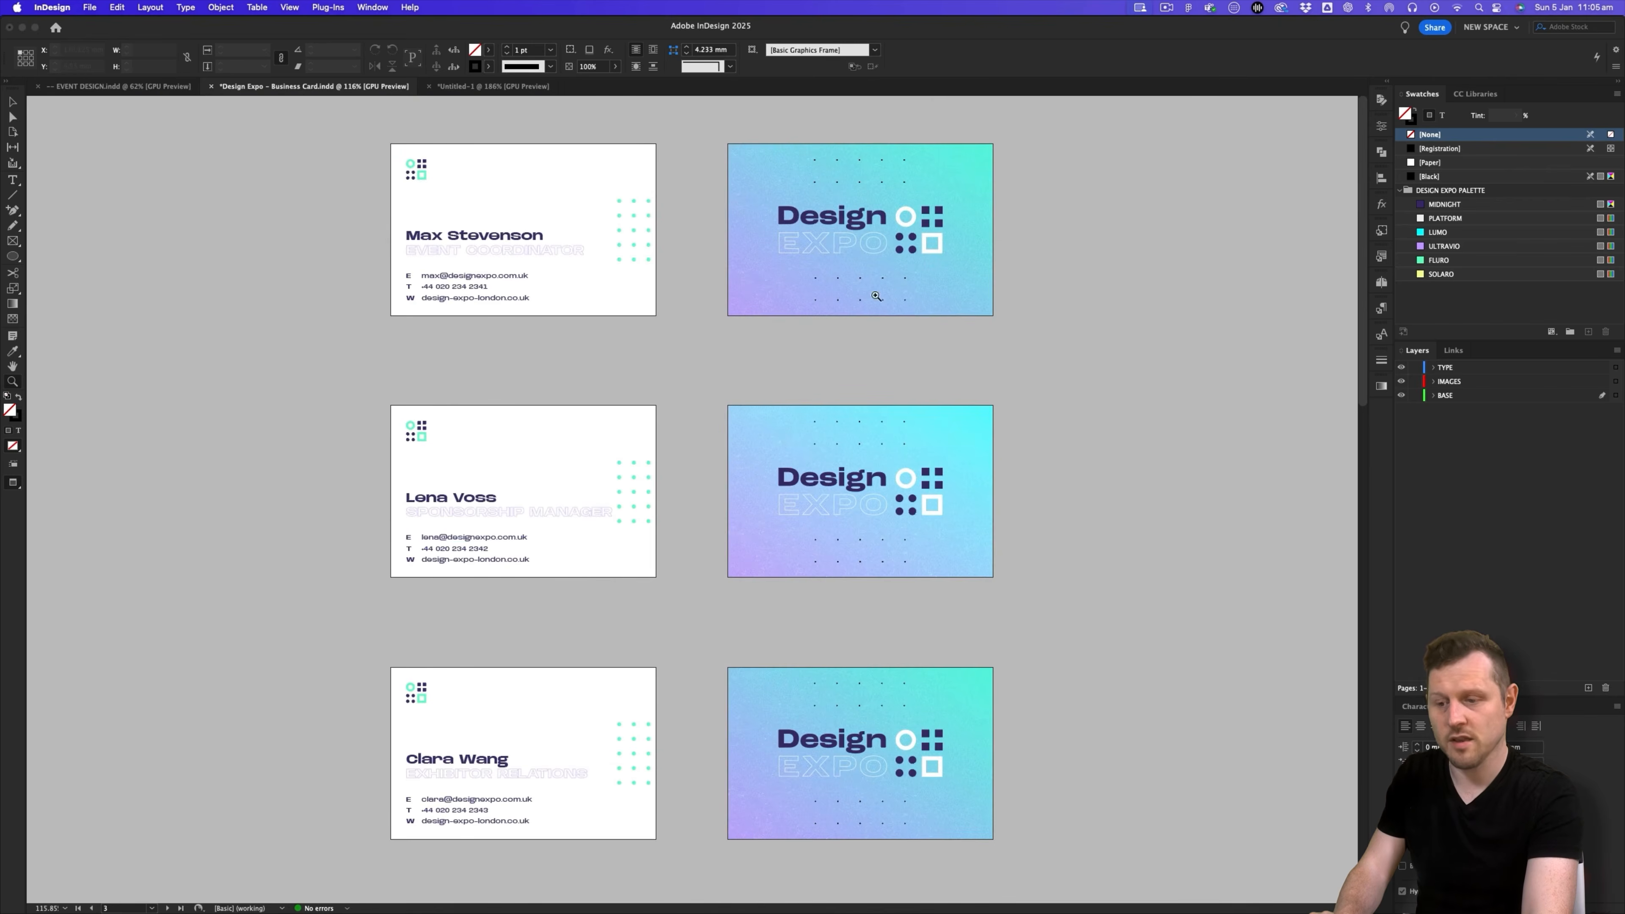
# - Display the business card document's page thumbnails and compare them with the side-by-side card spreads in the layout
pyautogui.click(1383, 287)
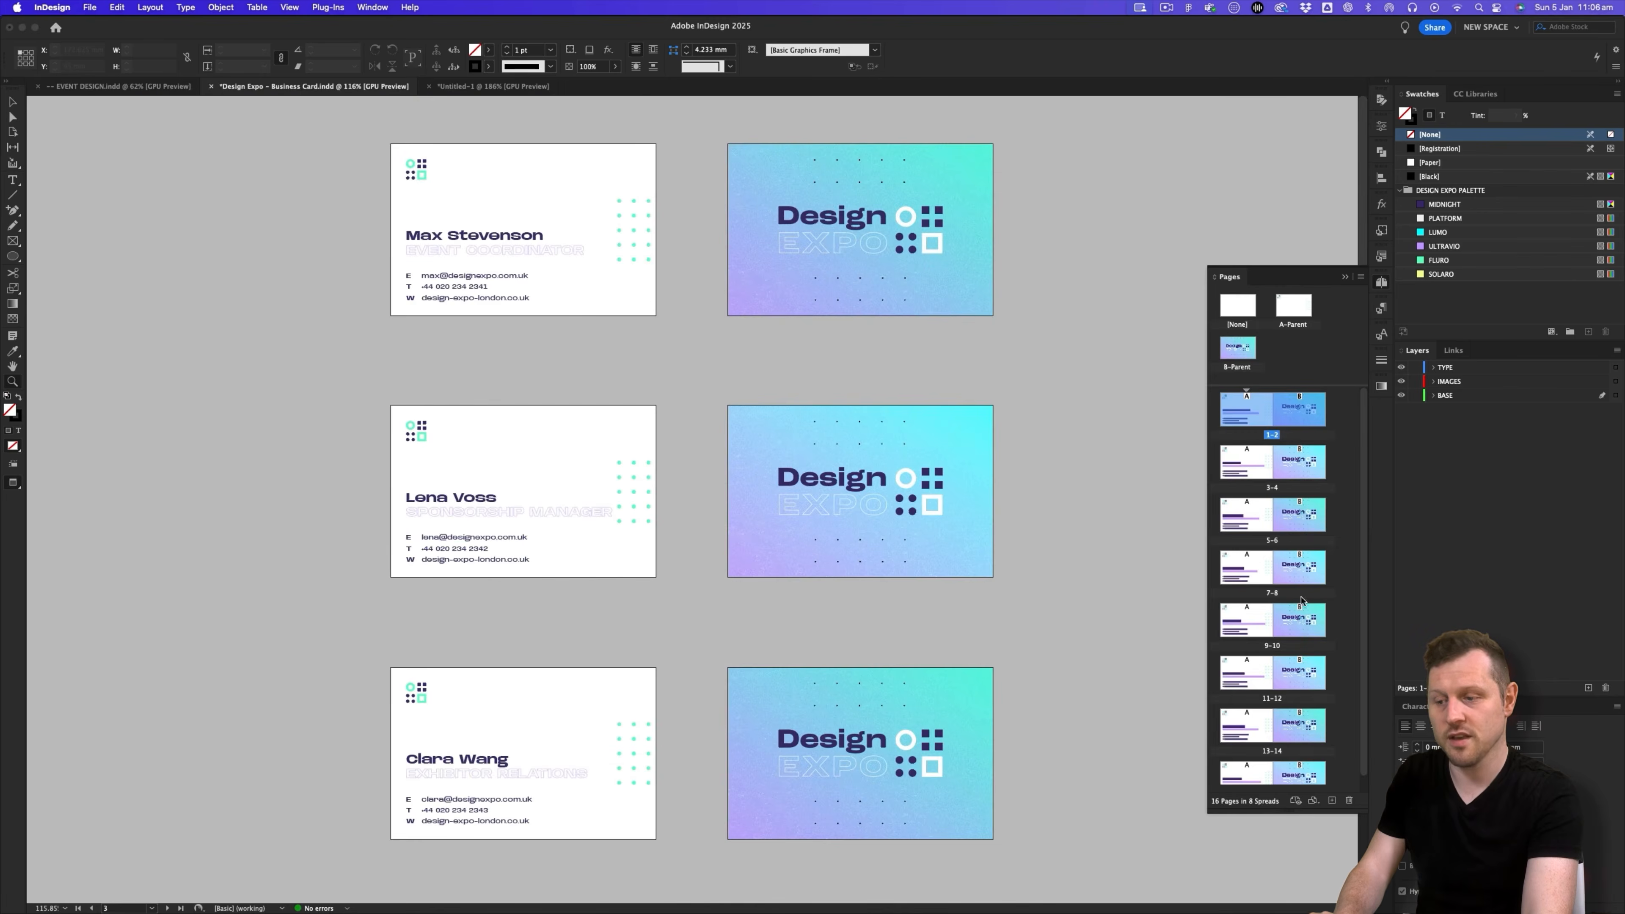
pyautogui.scroll(-15, 696, 383)
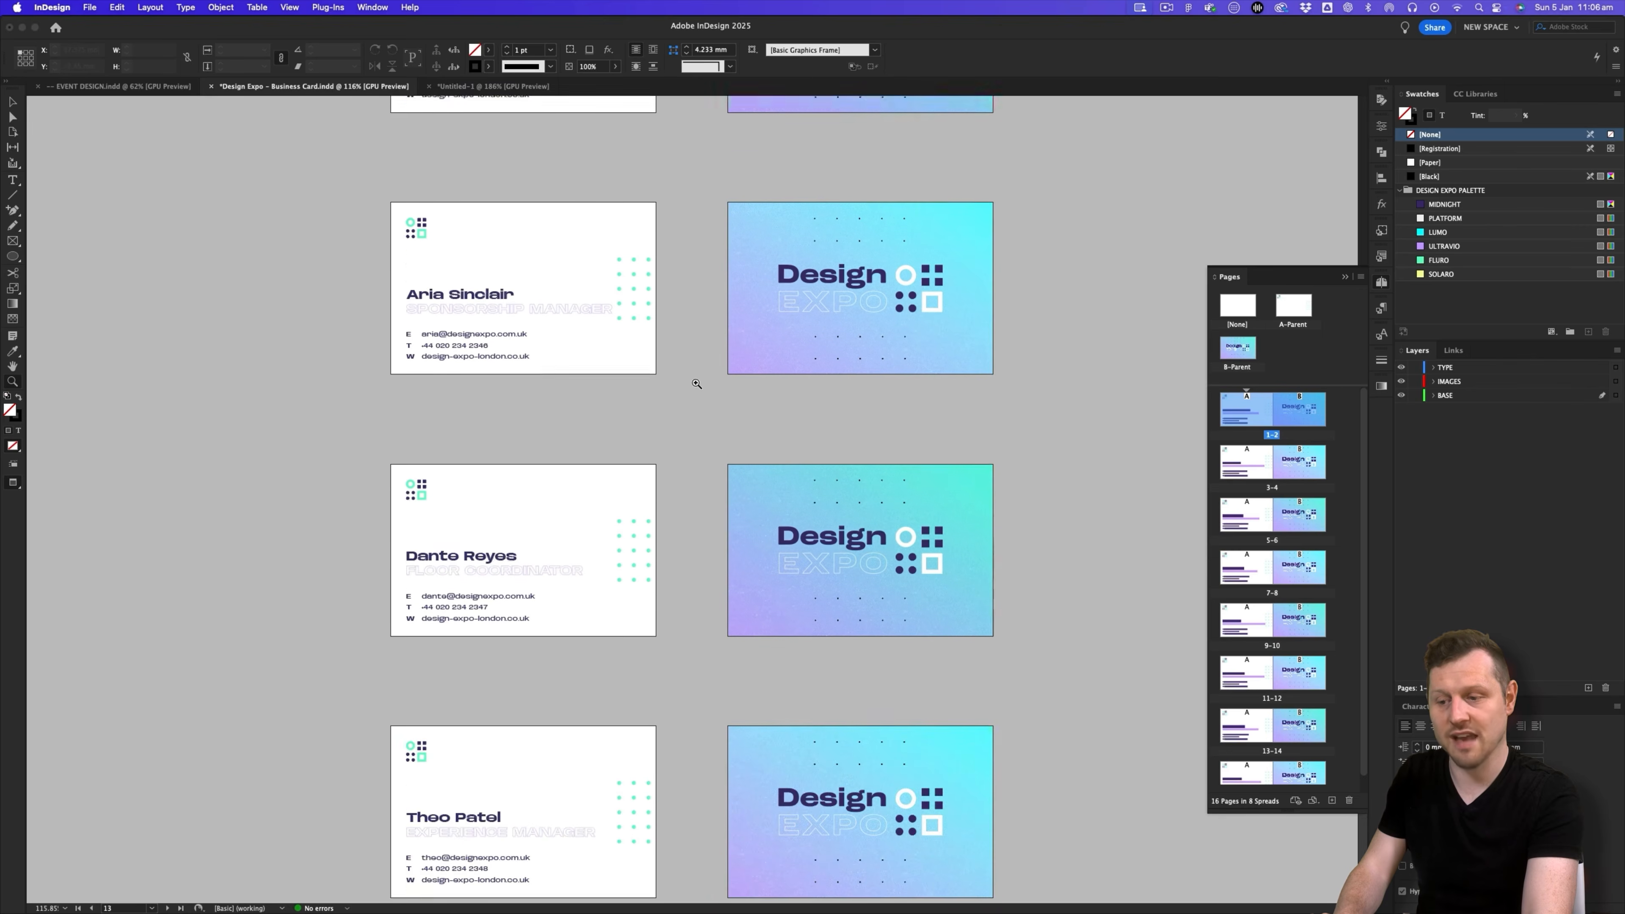
pyautogui.scroll(4, 696, 383)
pyautogui.scroll(10, 696, 383)
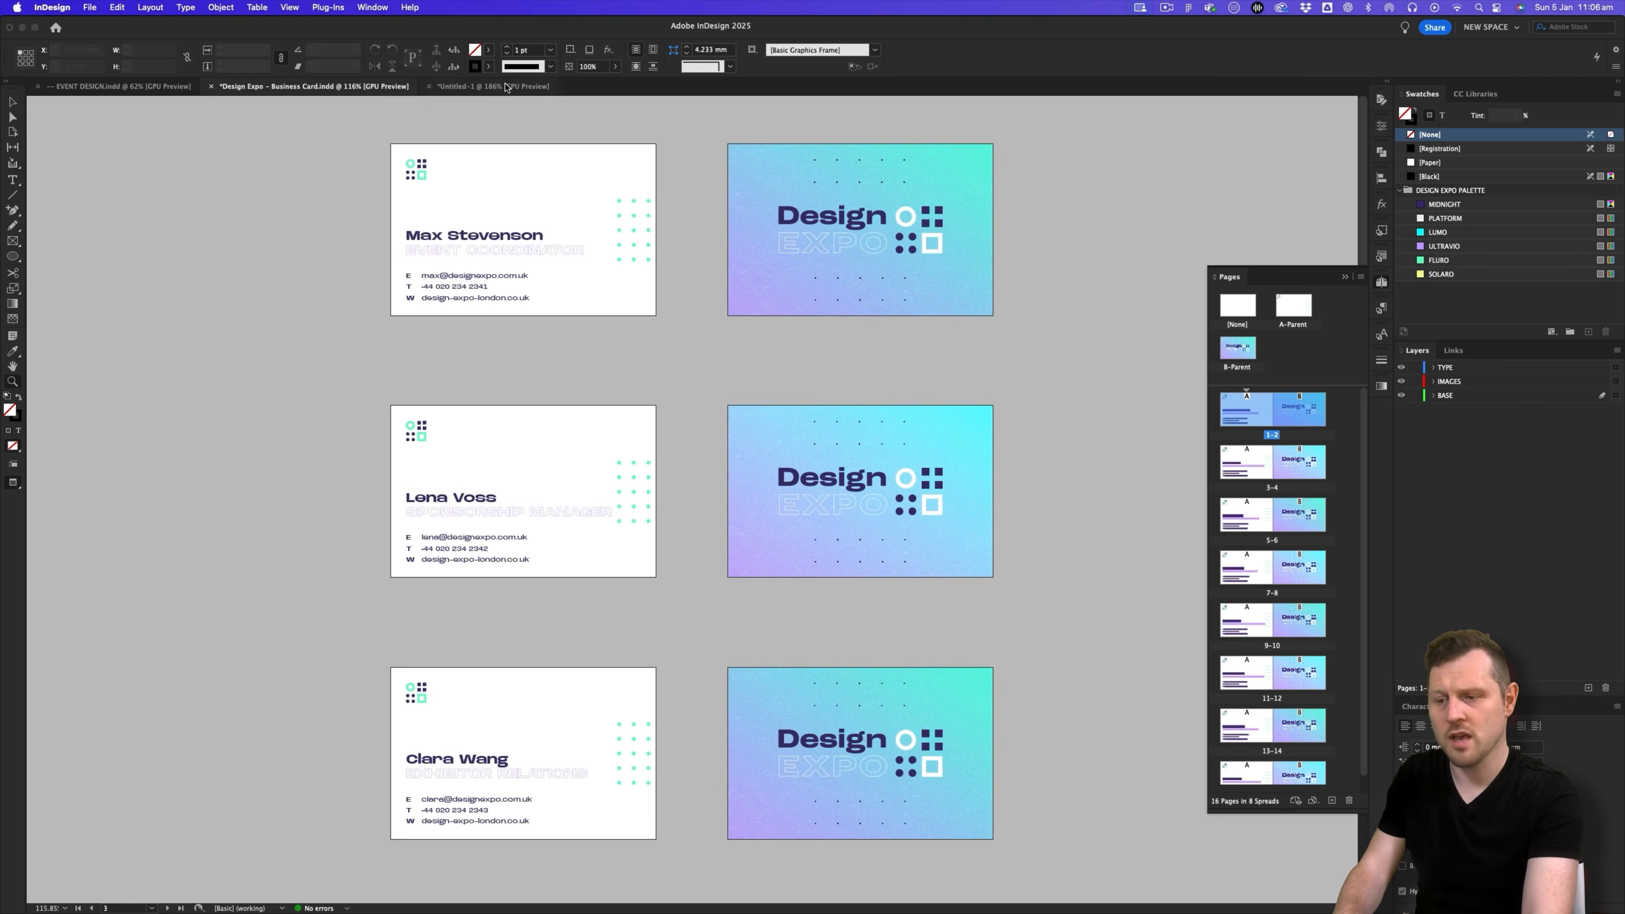
# - Return to the Untitled-1 document and turn off Allow Document Pages to Shuffle for its pages
pyautogui.click(544, 86)
pyautogui.click(1361, 276)
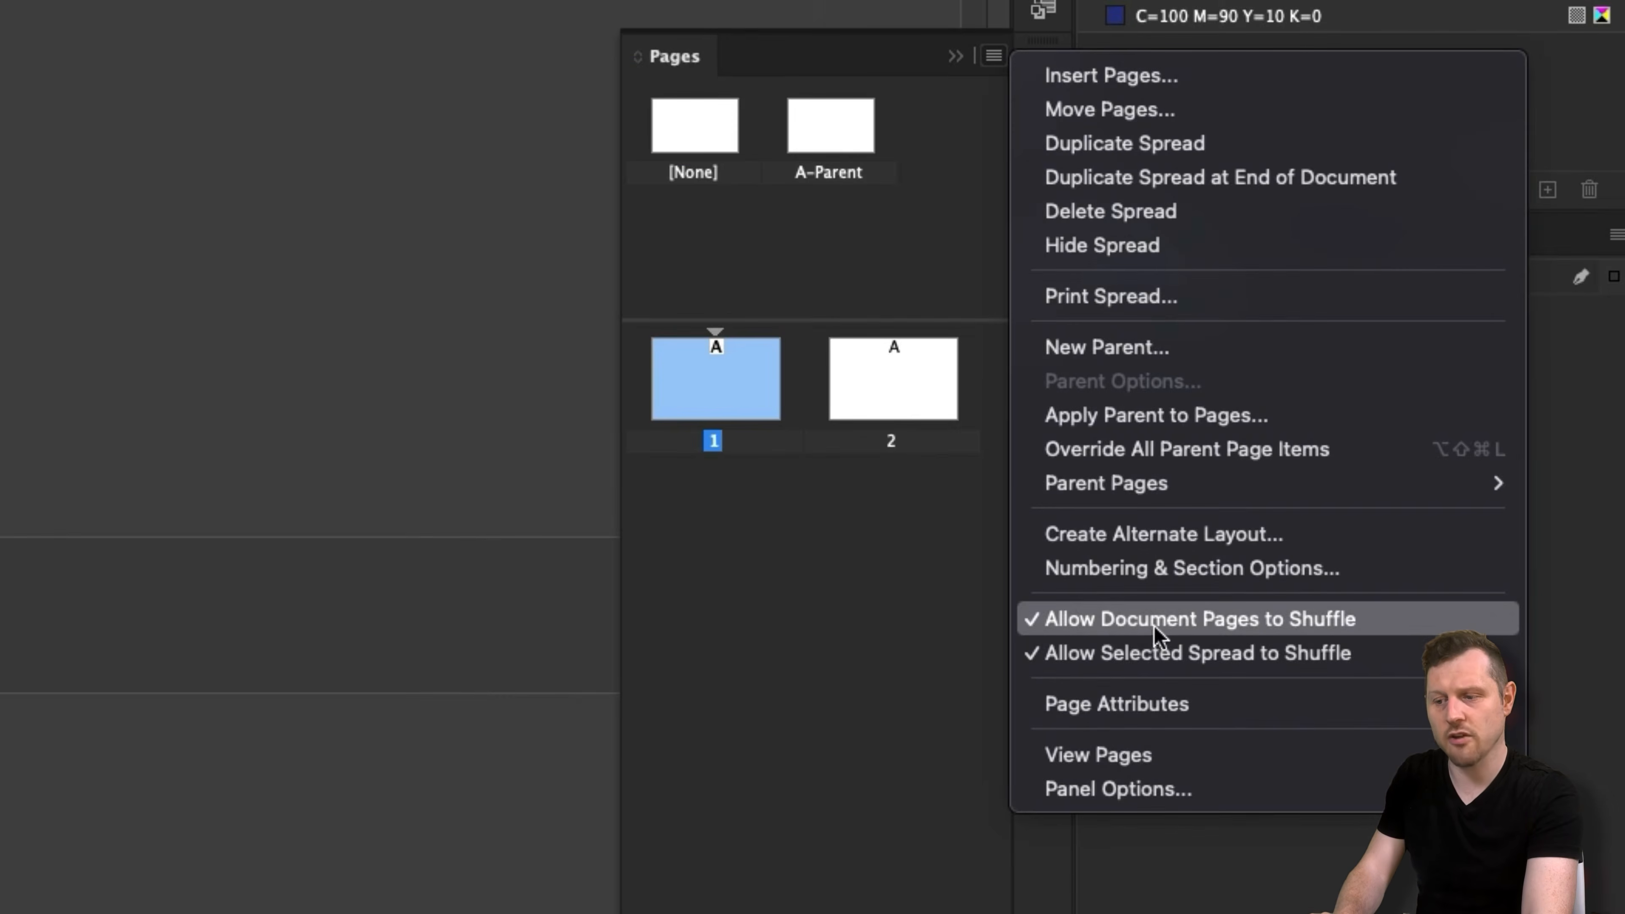
pyautogui.click(1138, 613)
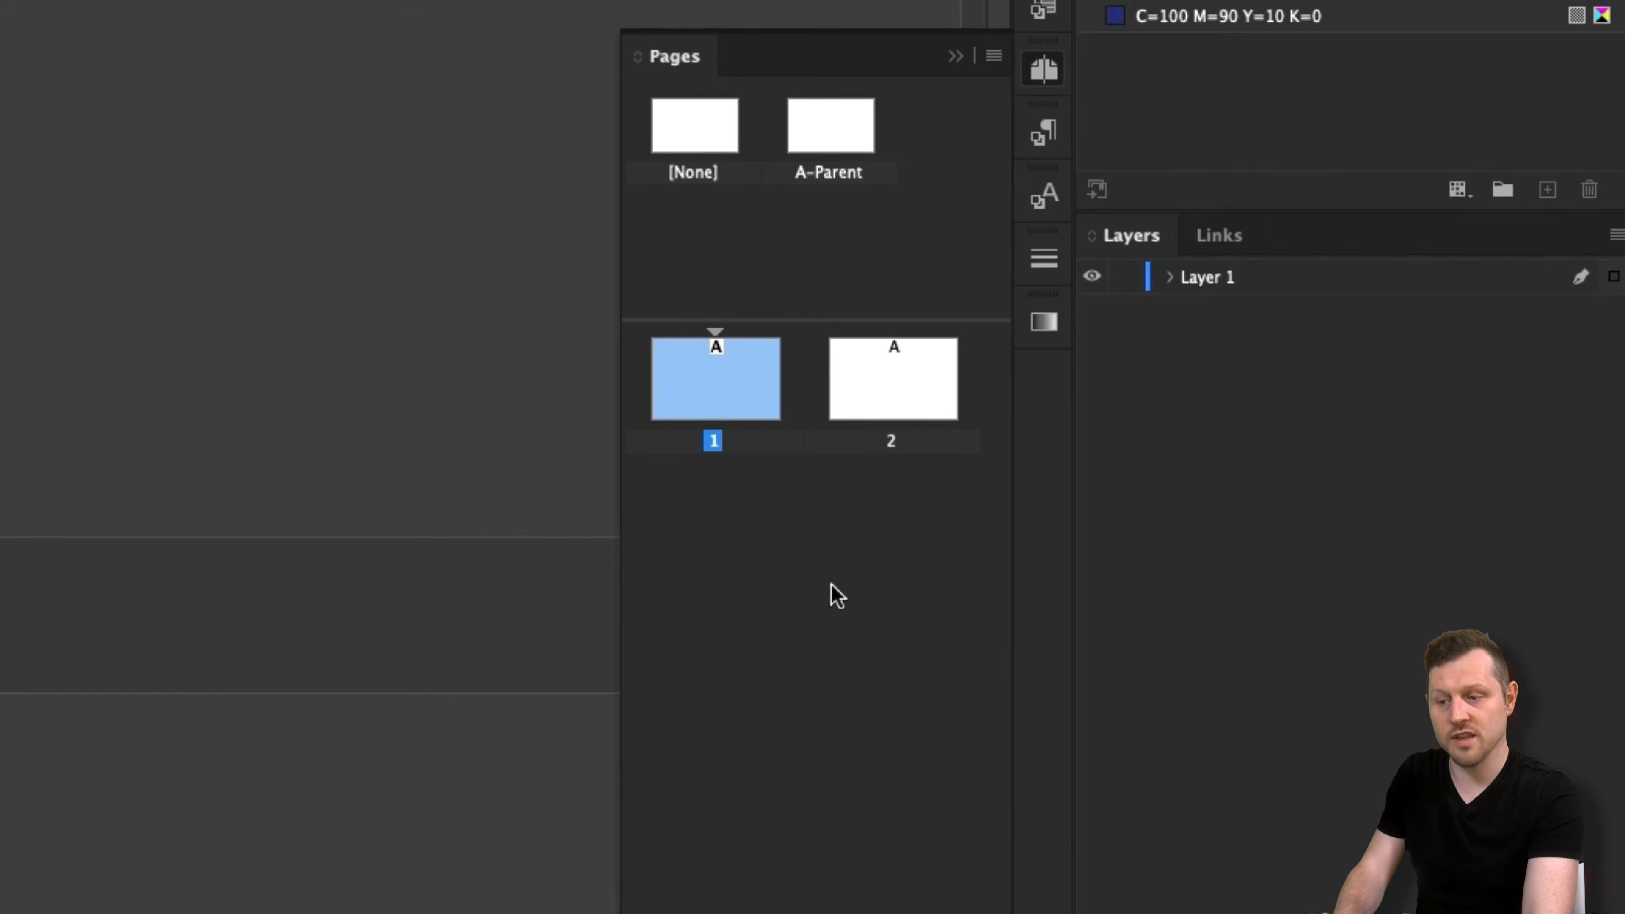
pyautogui.click(755, 531)
# - Move page 2 directly beside page 1 so the two pages form one spread
pyautogui.click(899, 414)
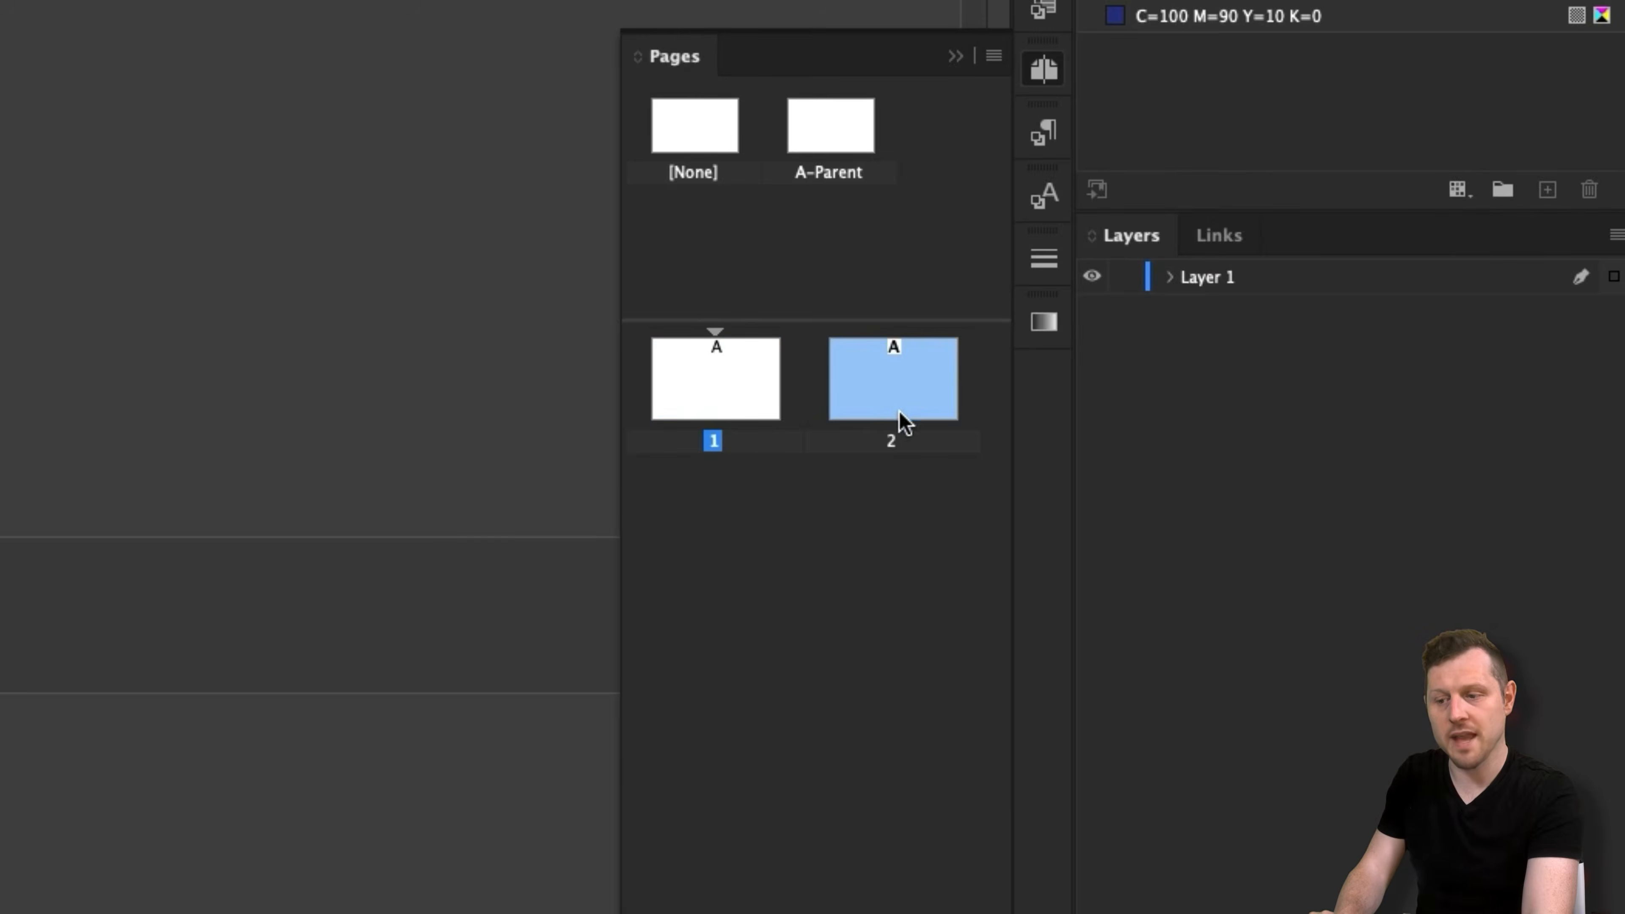
pyautogui.moveTo(897, 358); pyautogui.dragTo(800, 386)
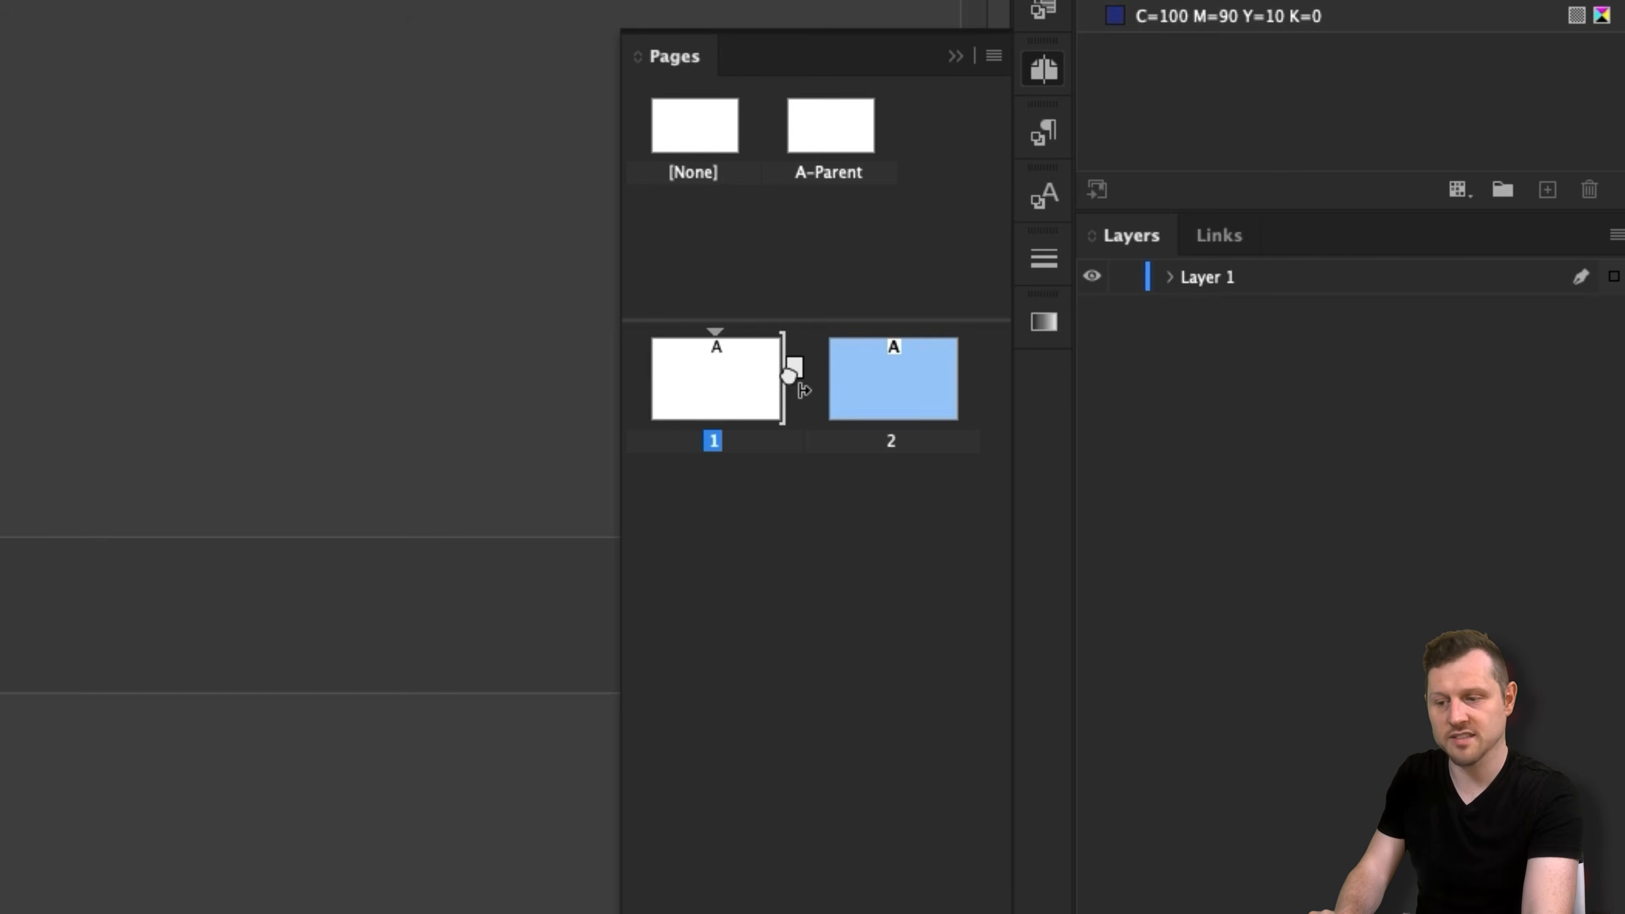
pyautogui.moveTo(790, 376); pyautogui.dragTo(788, 374)
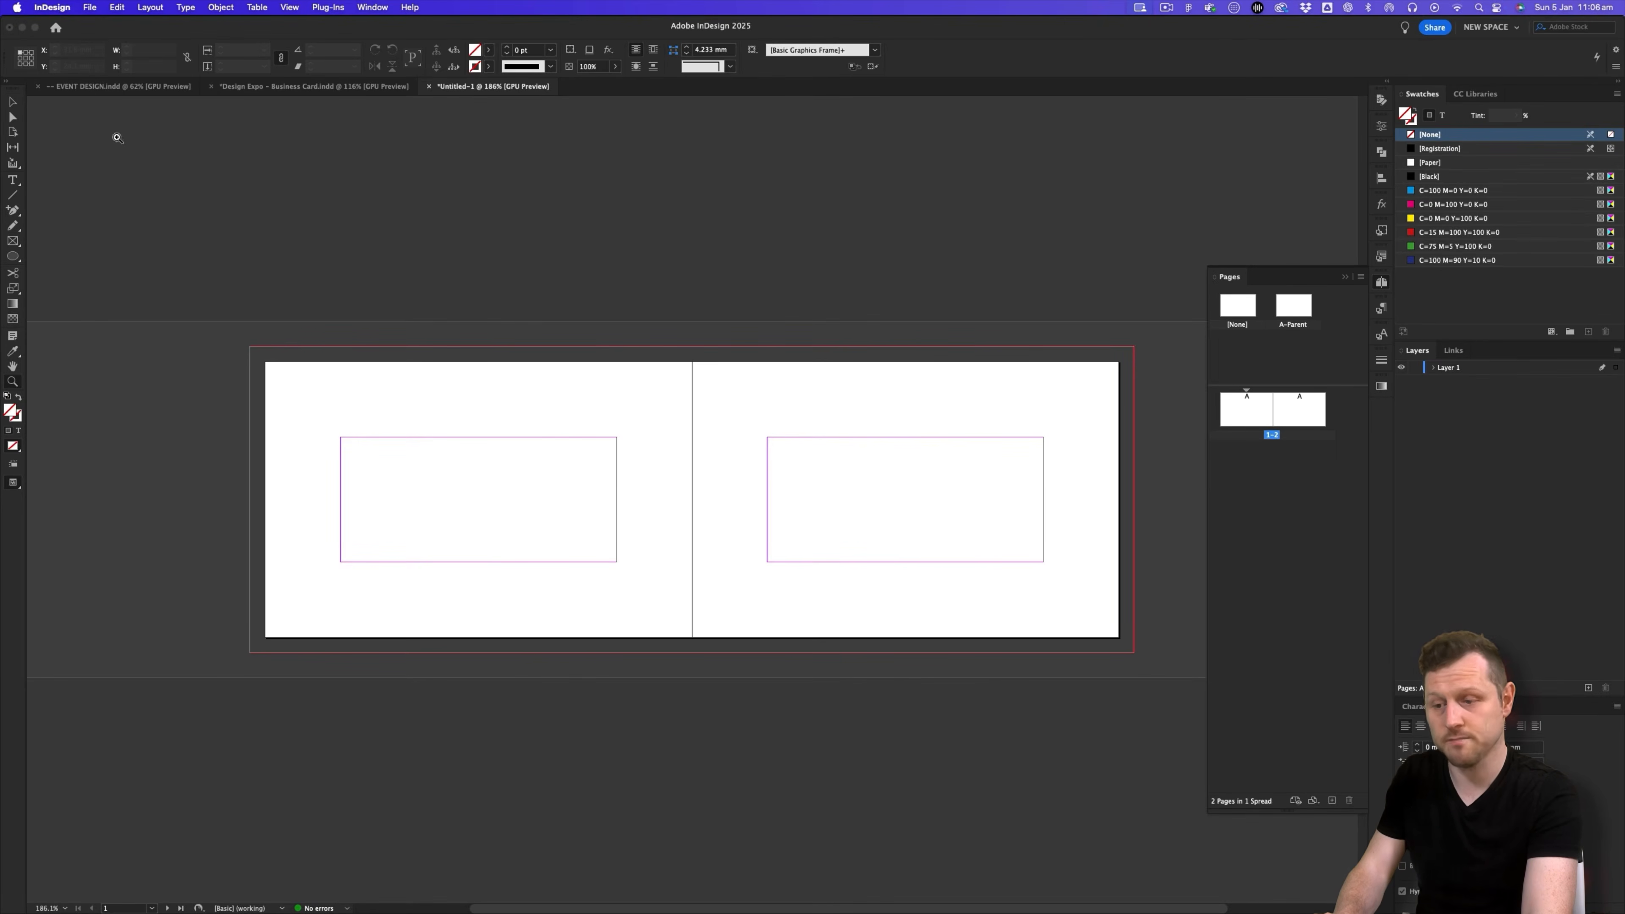
# - Use the Page tool to separate page 2 from page 1 by a gap of about 15 mm, and check the spread in preview mode
pyautogui.click(12, 132)
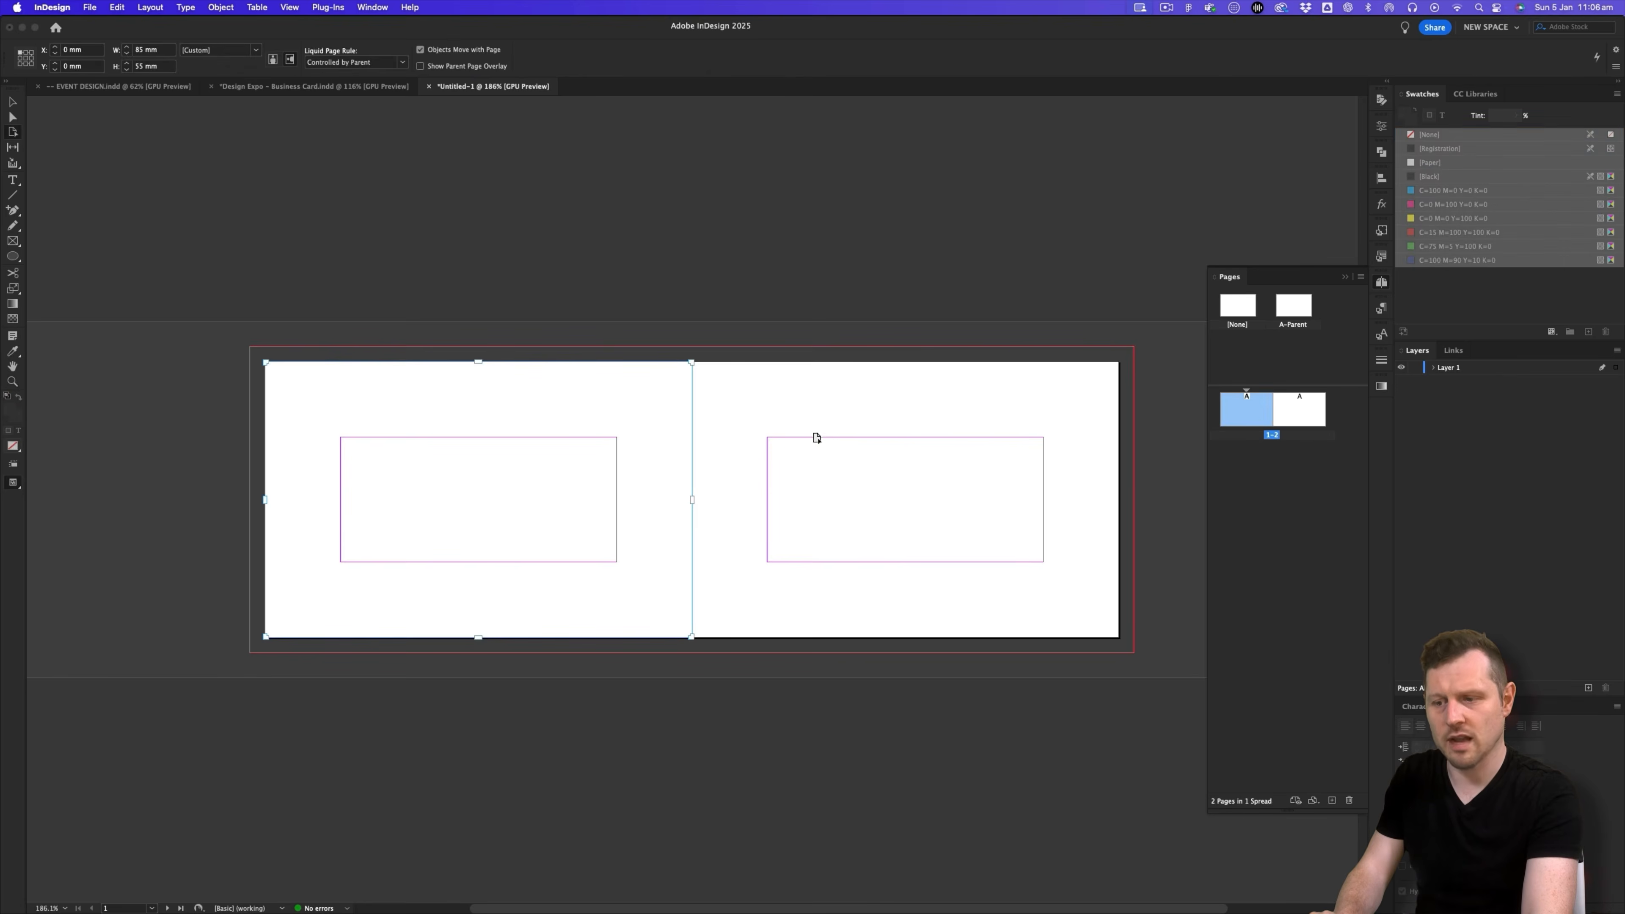
pyautogui.moveTo(765, 446); pyautogui.dragTo(841, 447)
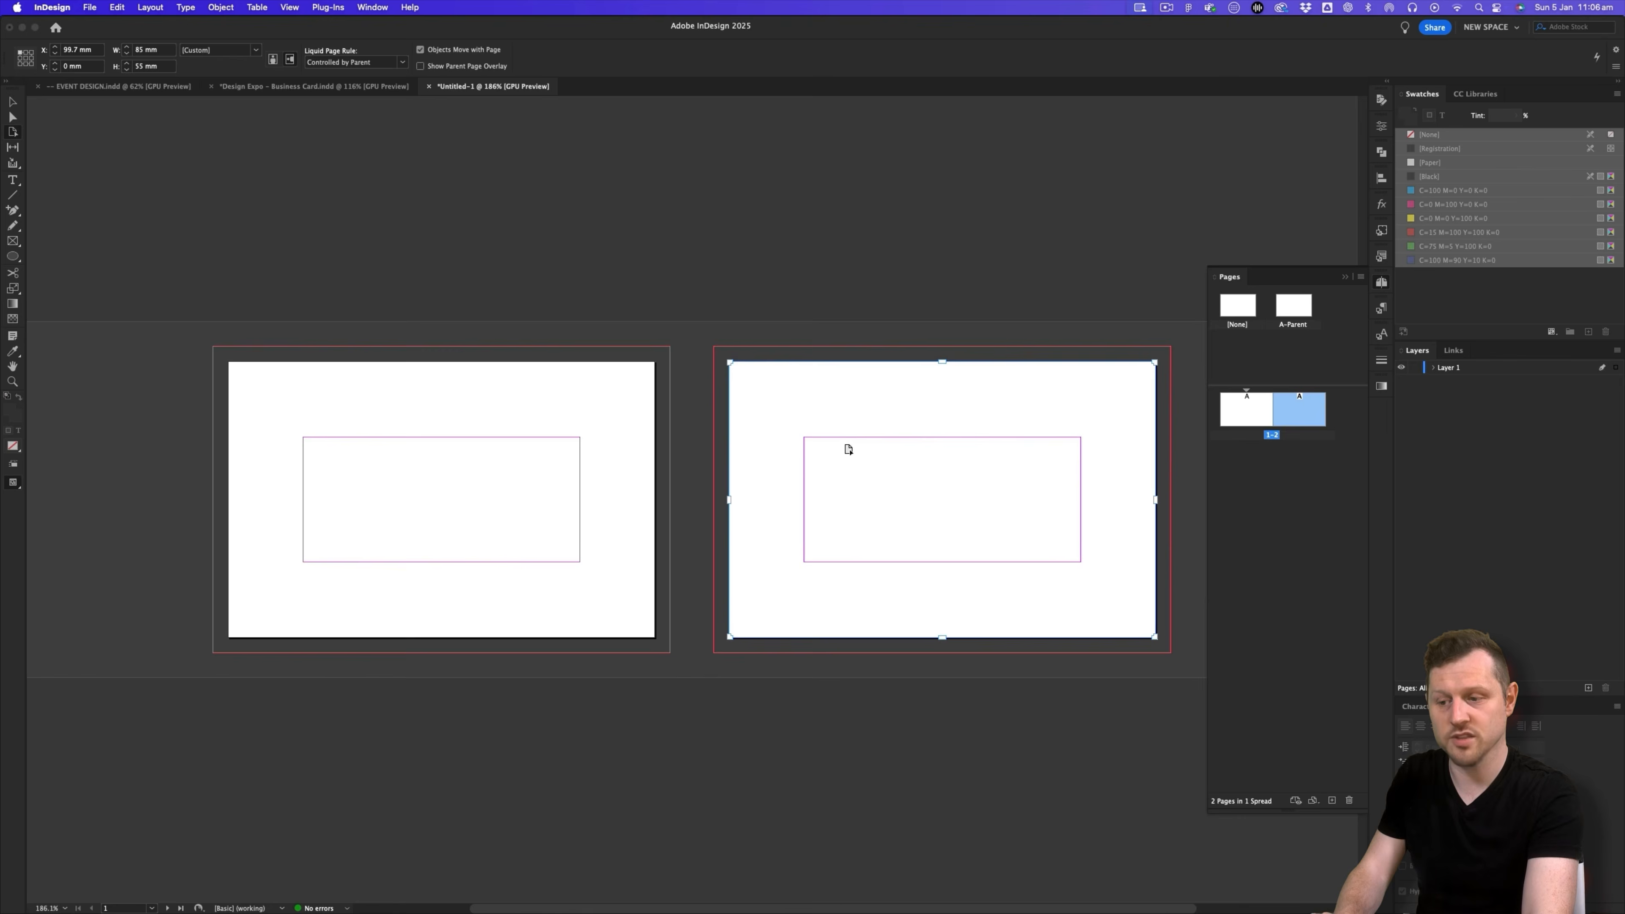
pyautogui.press('w')
pyautogui.press('w')
pyautogui.press('v')
pyautogui.press('w')
pyautogui.press('w')
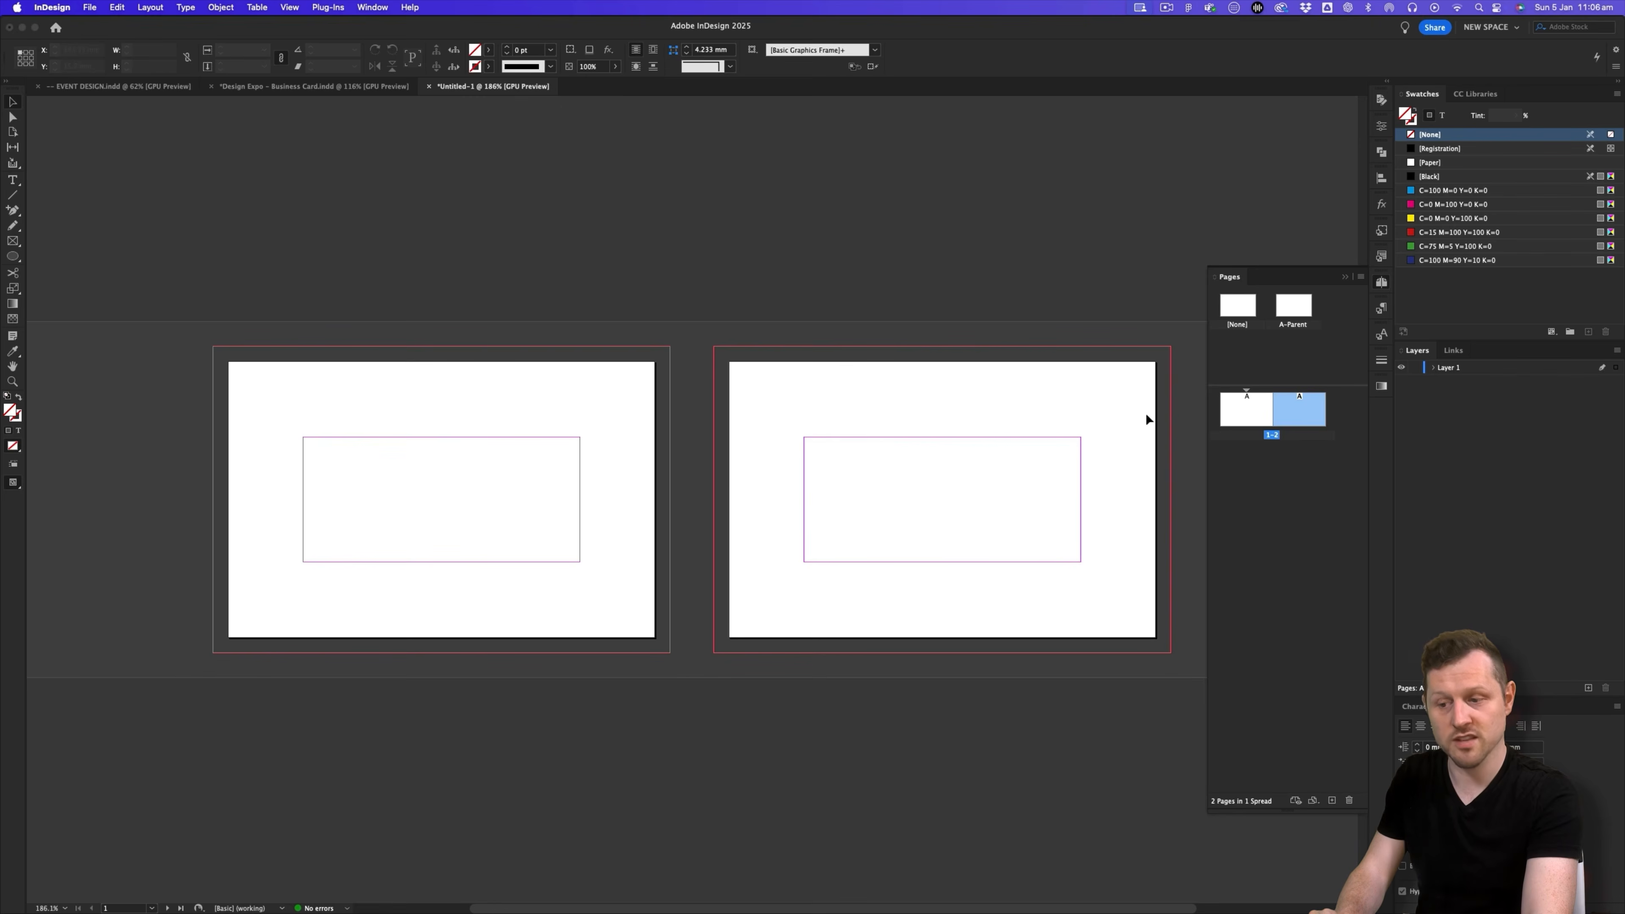
# - Set all four margins of the A-Parent page to 5 mm with the values linked, and return to the page 1-2 spread
pyautogui.click(1281, 304)
pyautogui.doubleClick(1293, 307)
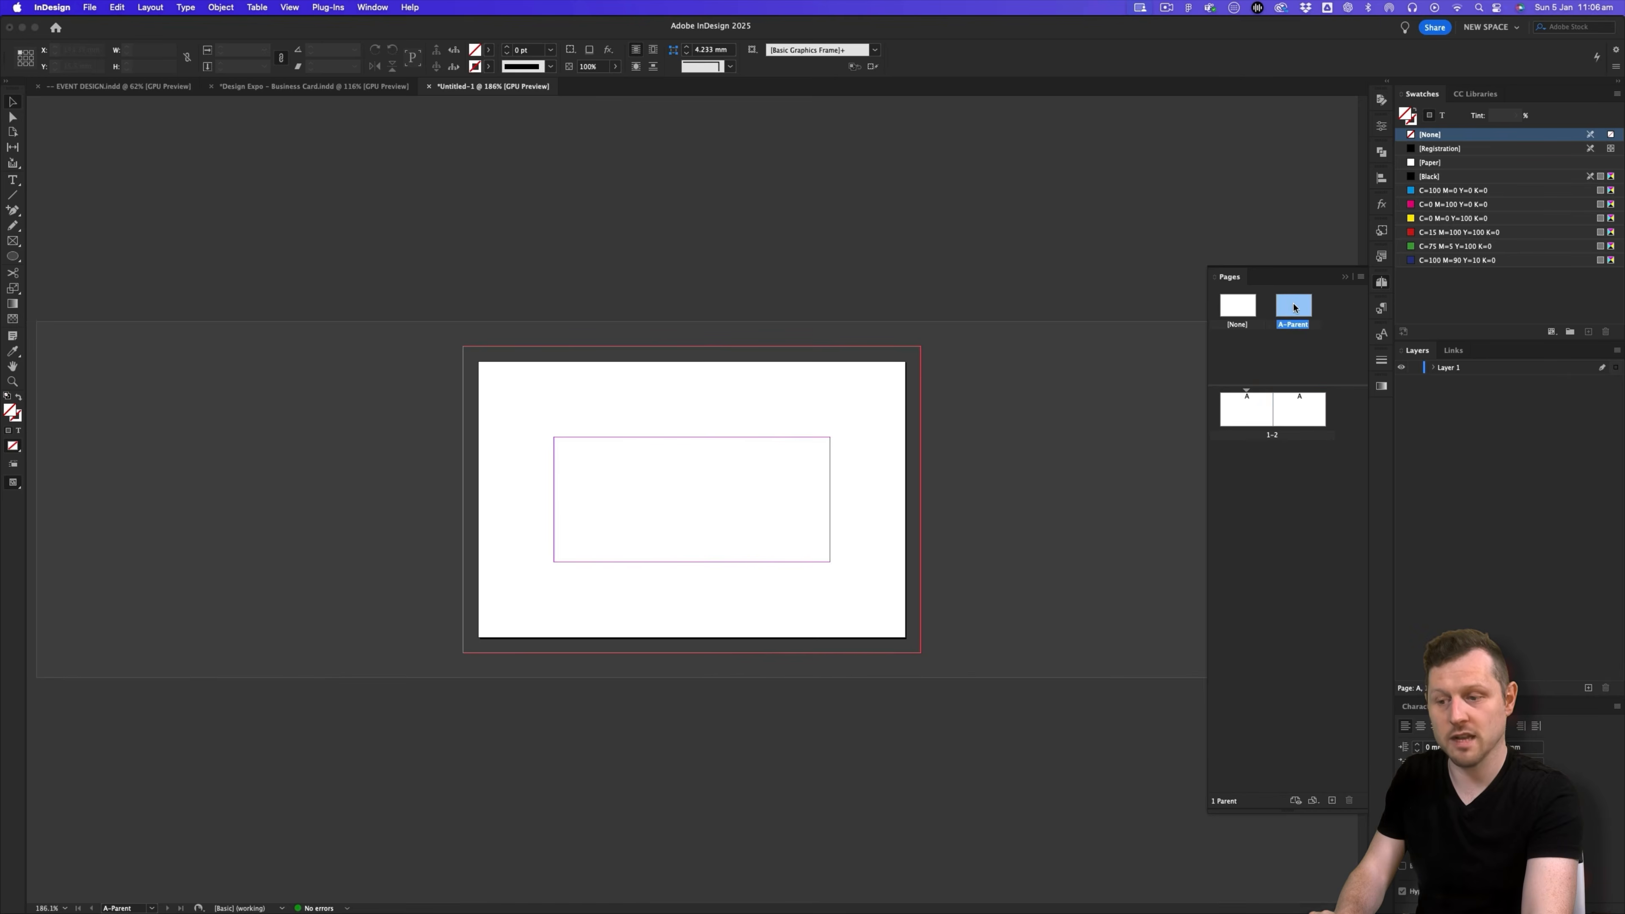
pyautogui.click(151, 7)
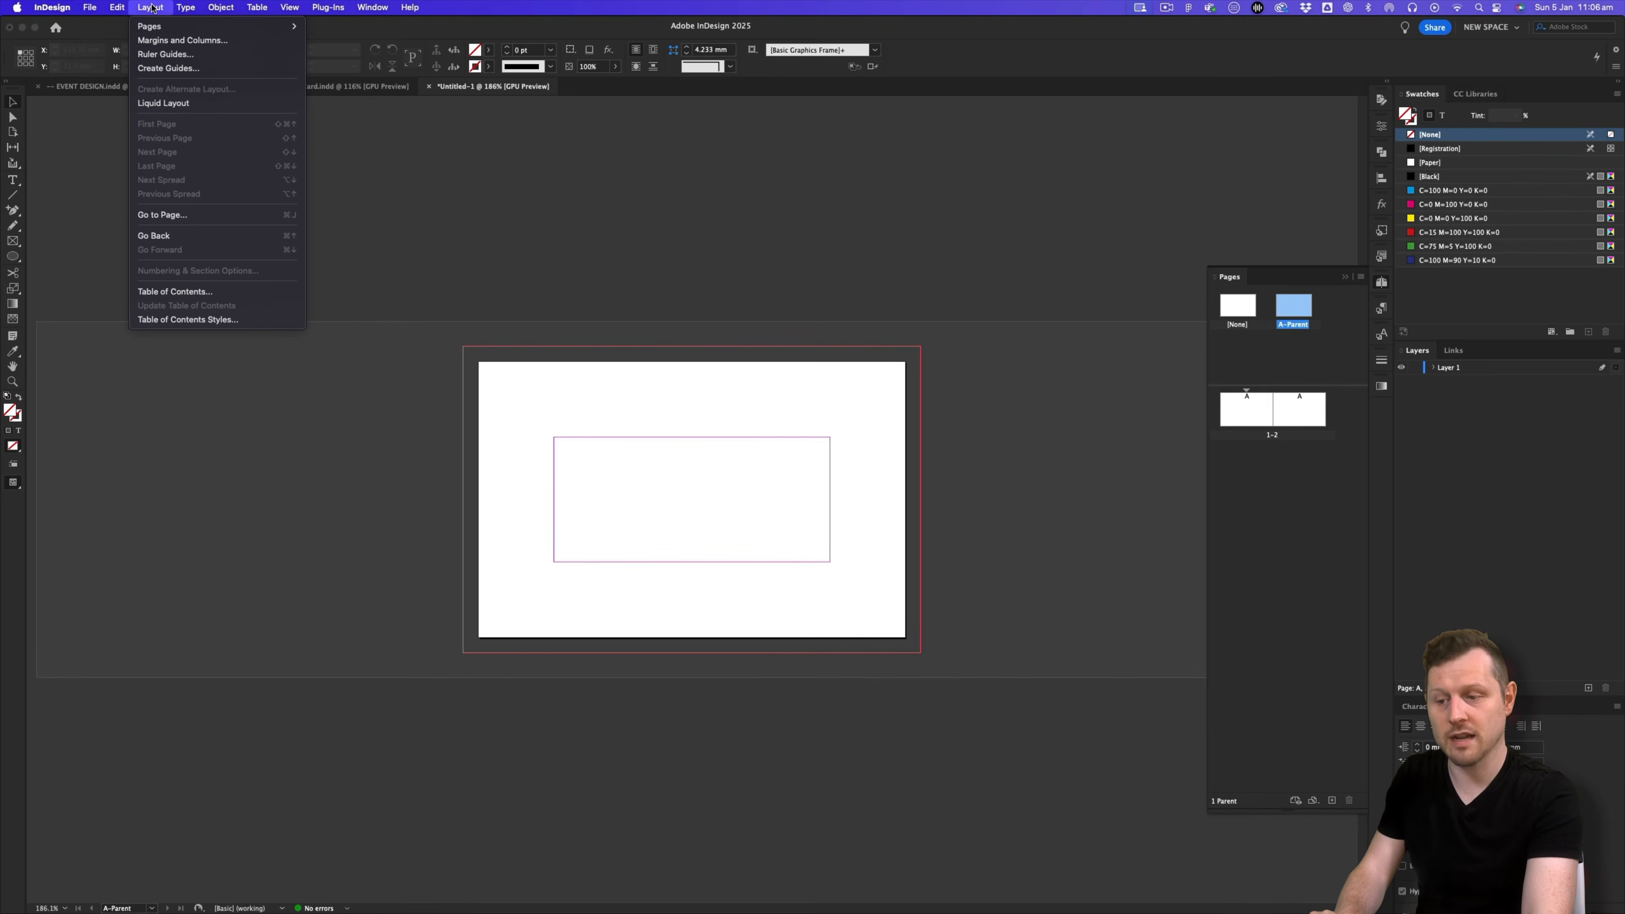
pyautogui.click(182, 40)
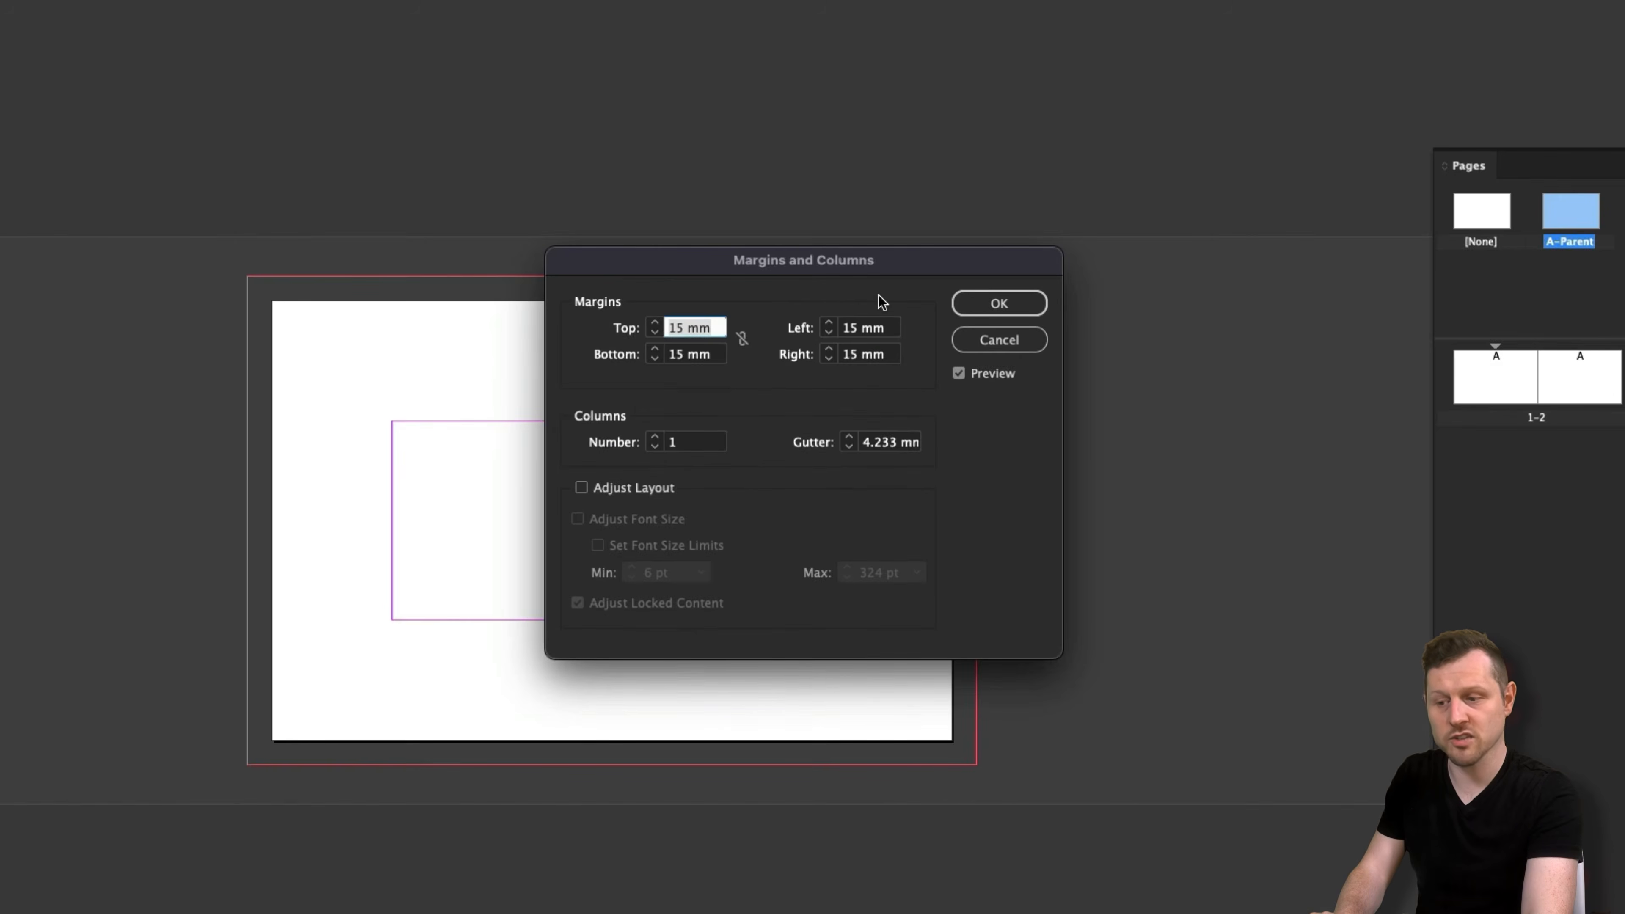
pyautogui.write('5')
pyautogui.press('Tab')
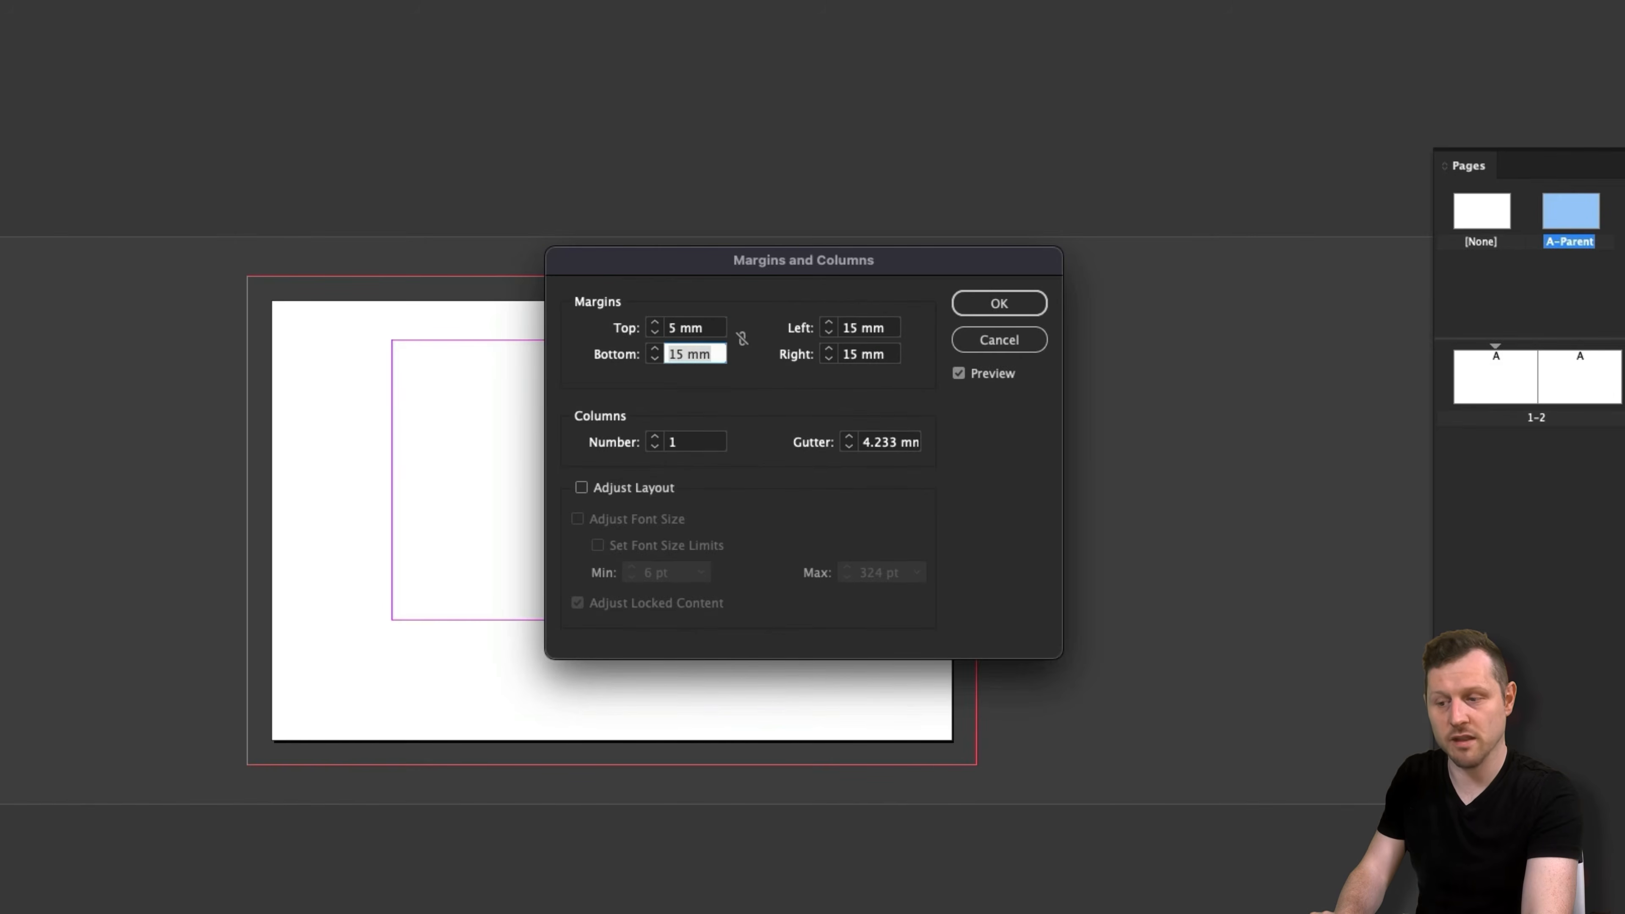
pyautogui.click(742, 338)
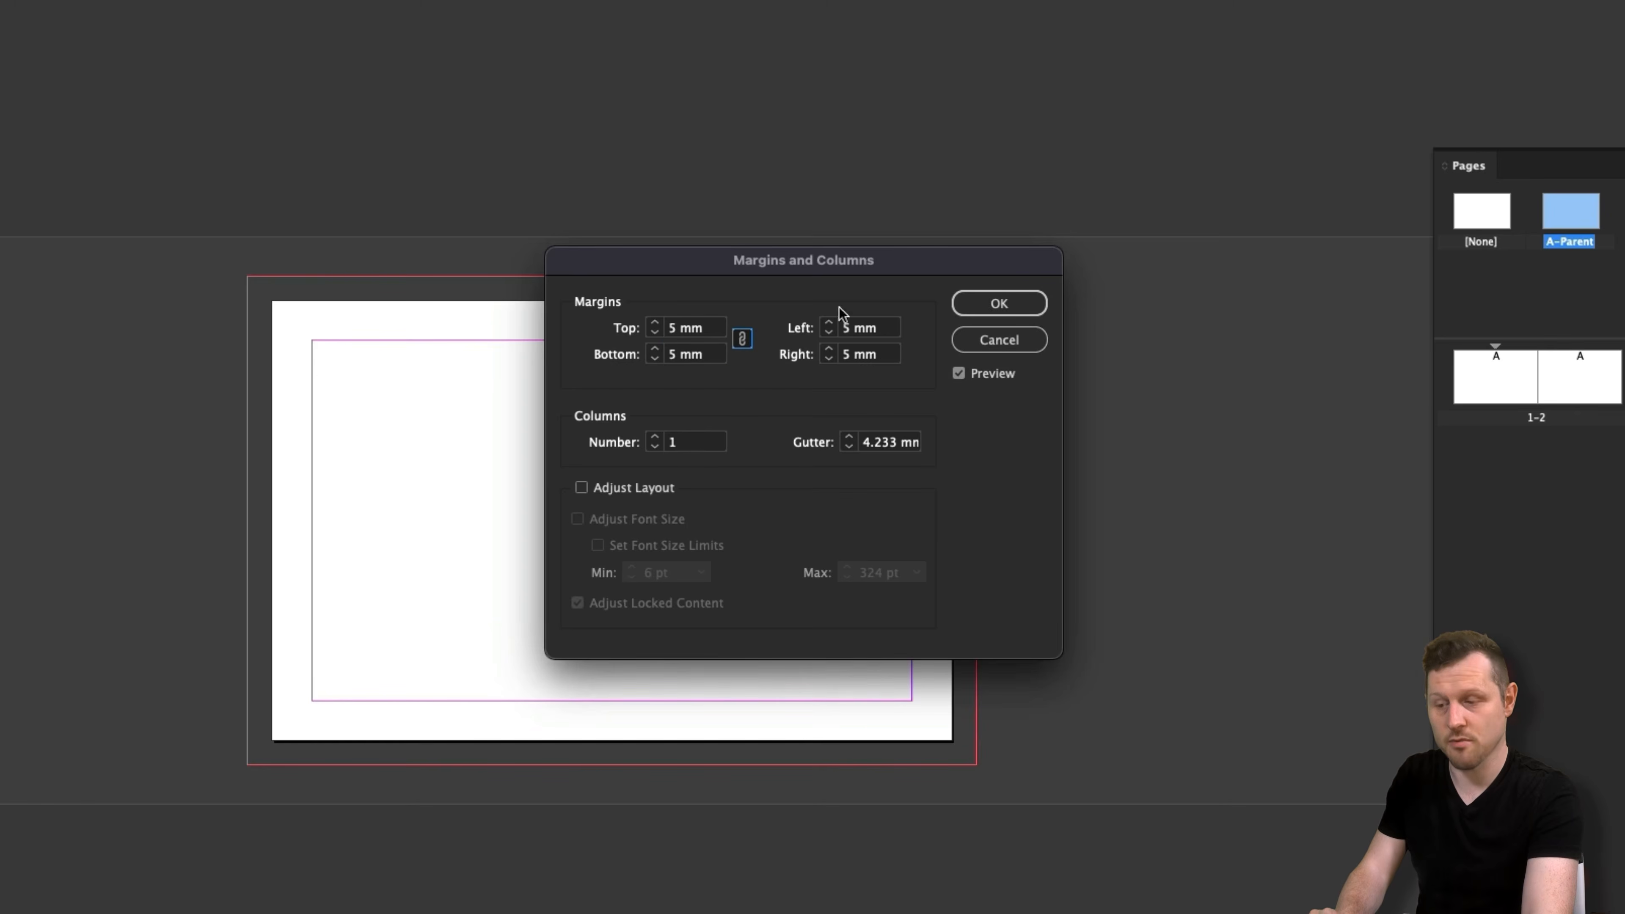
pyautogui.click(965, 308)
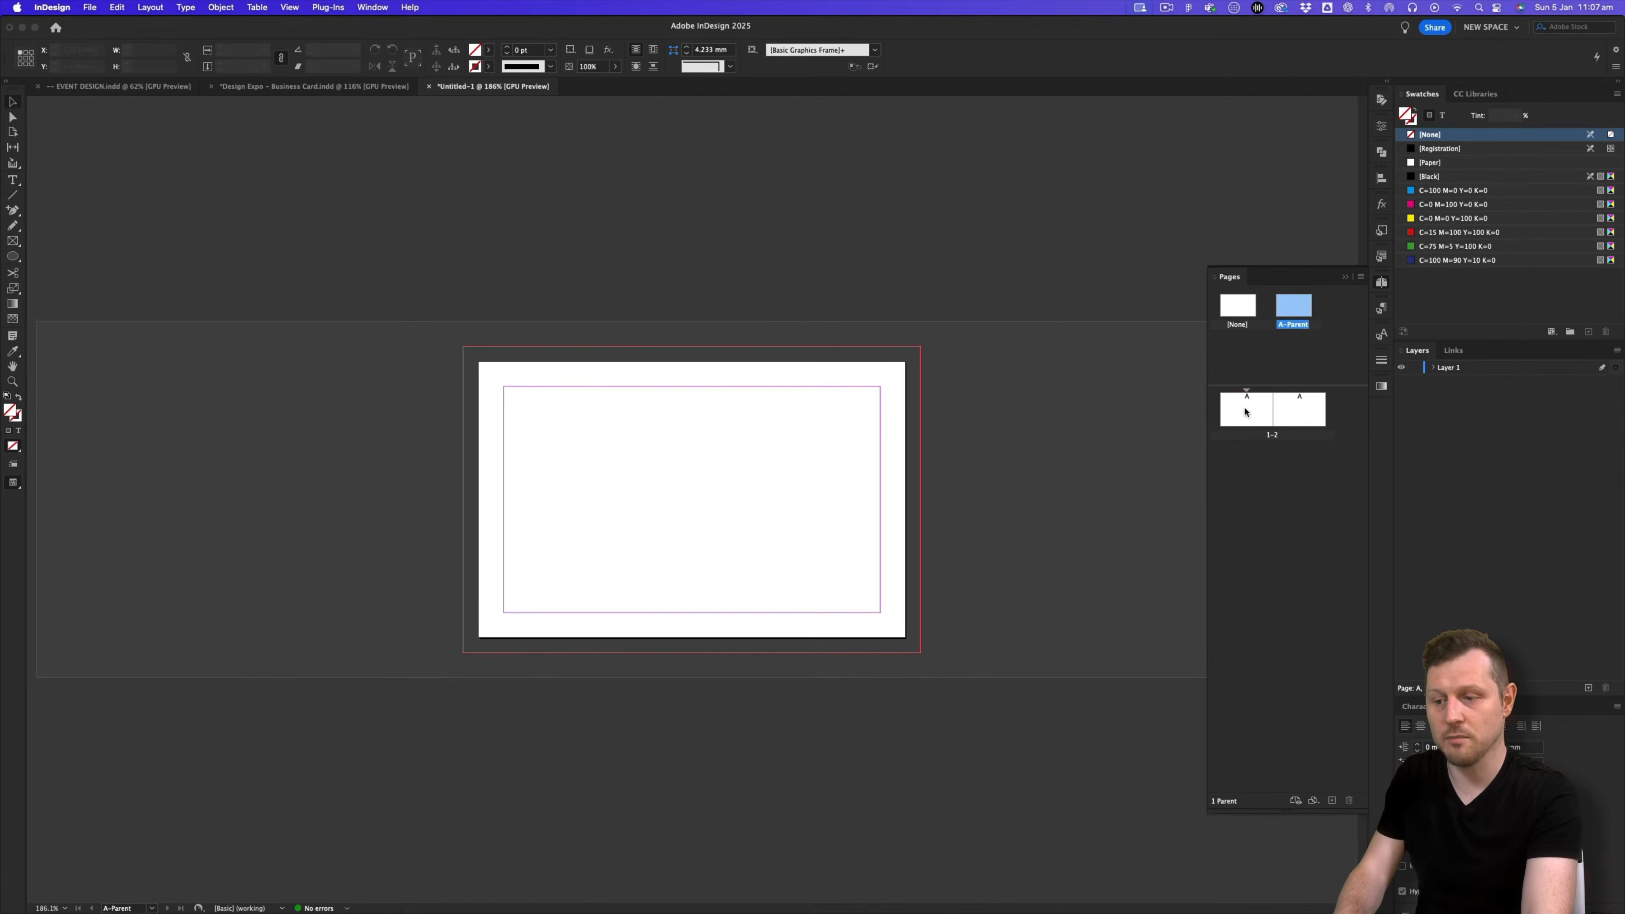
pyautogui.doubleClick(1243, 407)
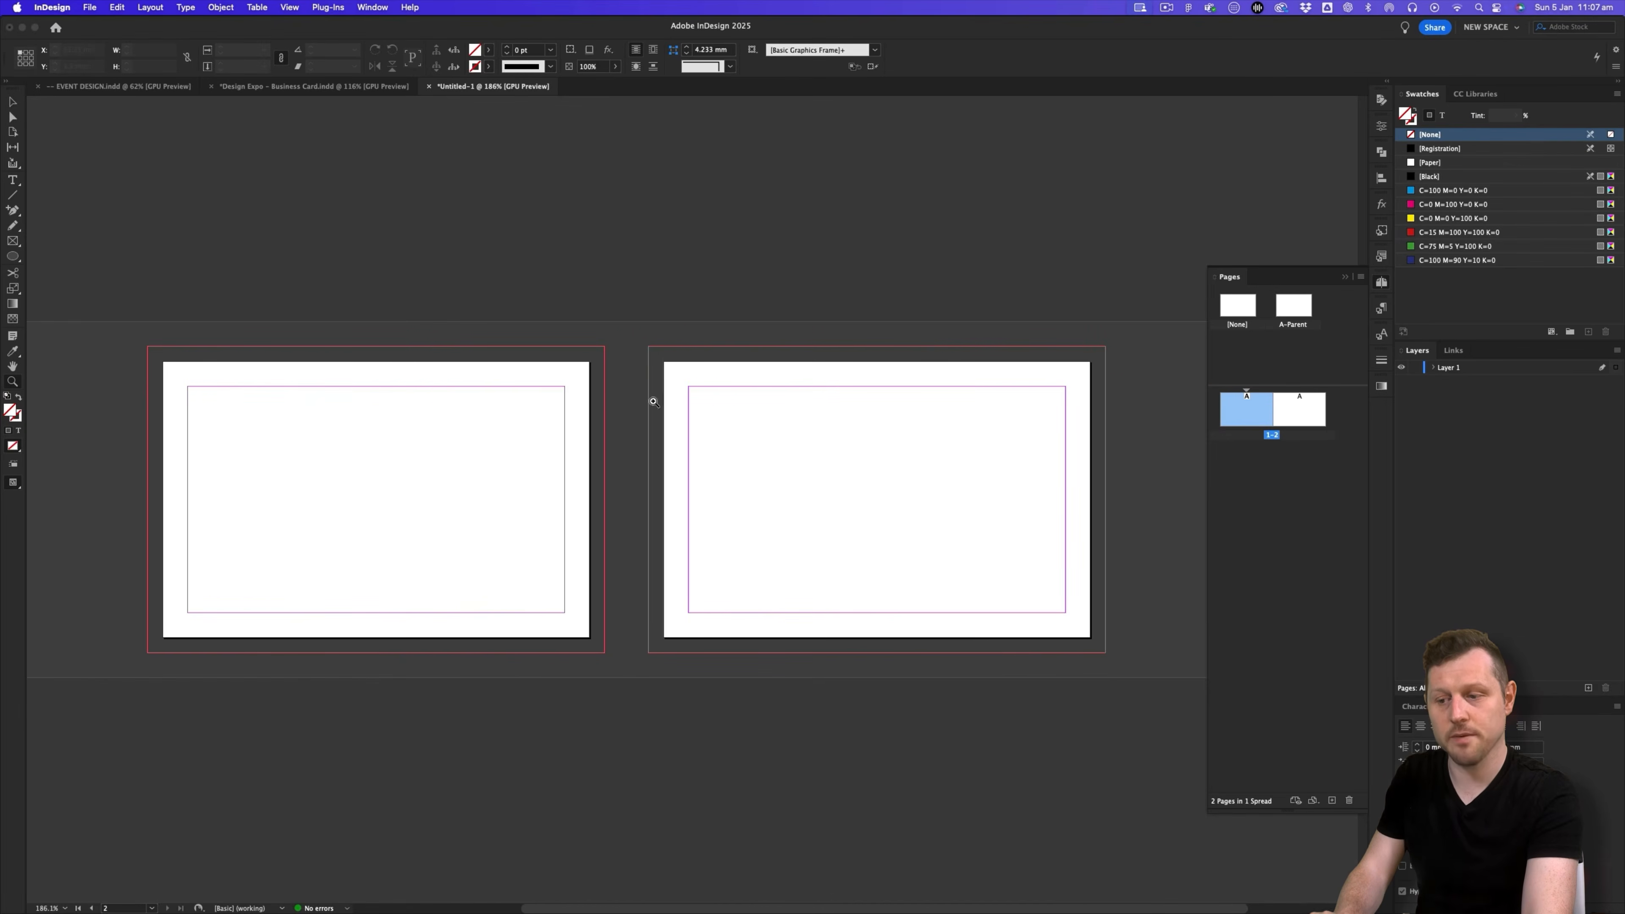
# - Draw a 75 × 45 mm text frame on page 1 that fills the area inside the margin guides
pyautogui.click(302, 476)
pyautogui.hscroll(-2, 432, 421)
pyautogui.moveTo(556, 466); pyautogui.dragTo(624, 454)
pyautogui.press('v')
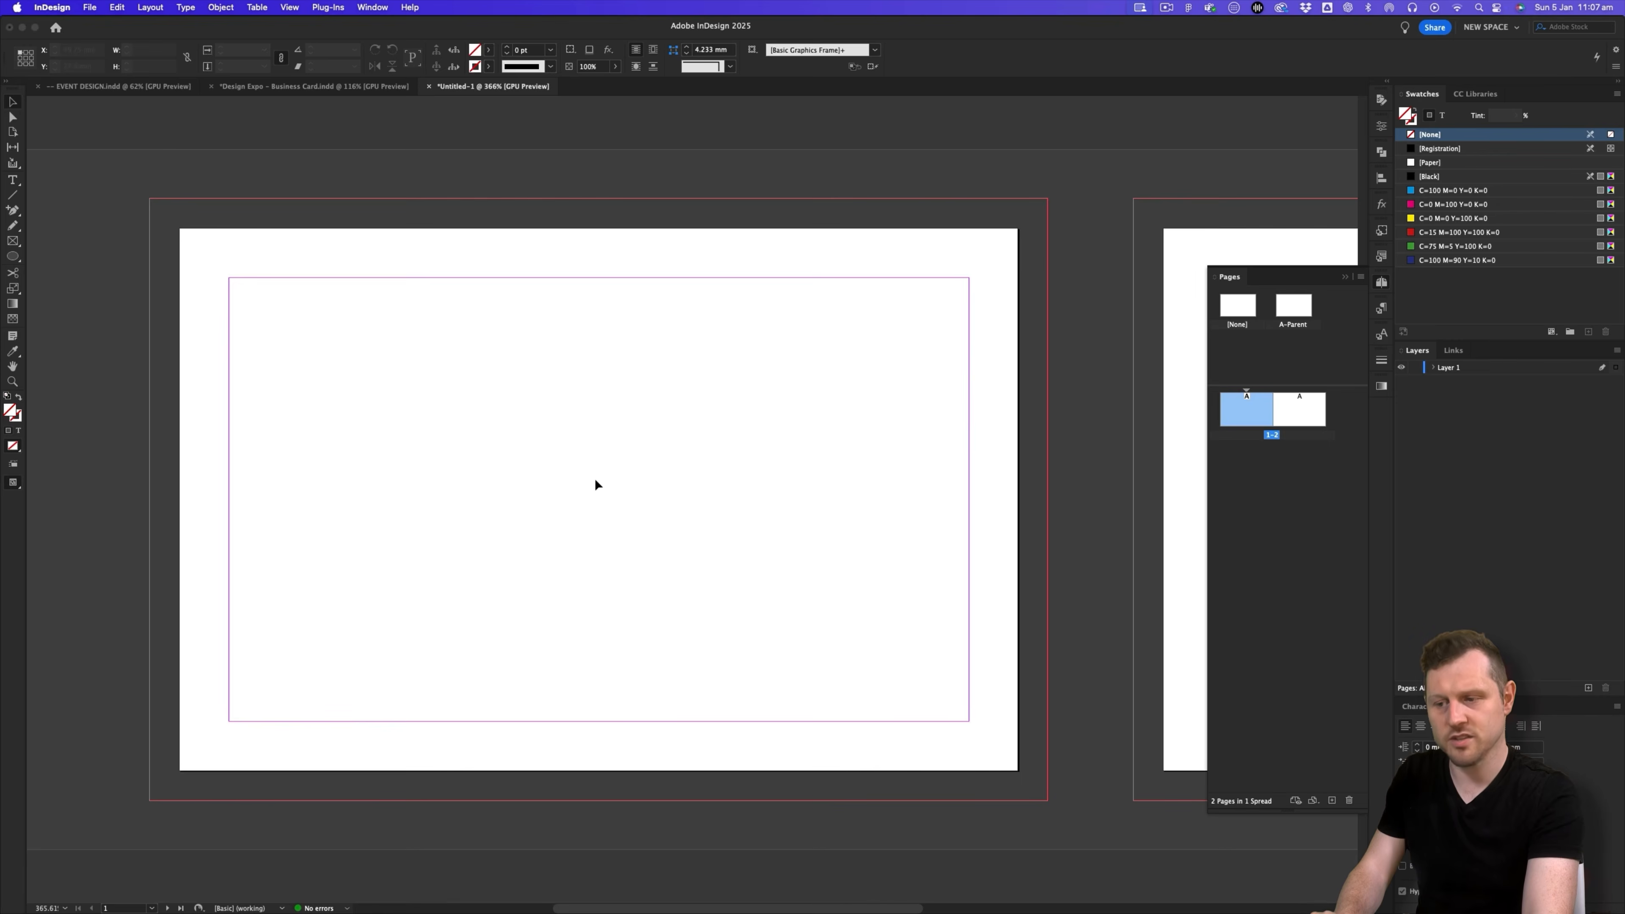
pyautogui.click(17, 181)
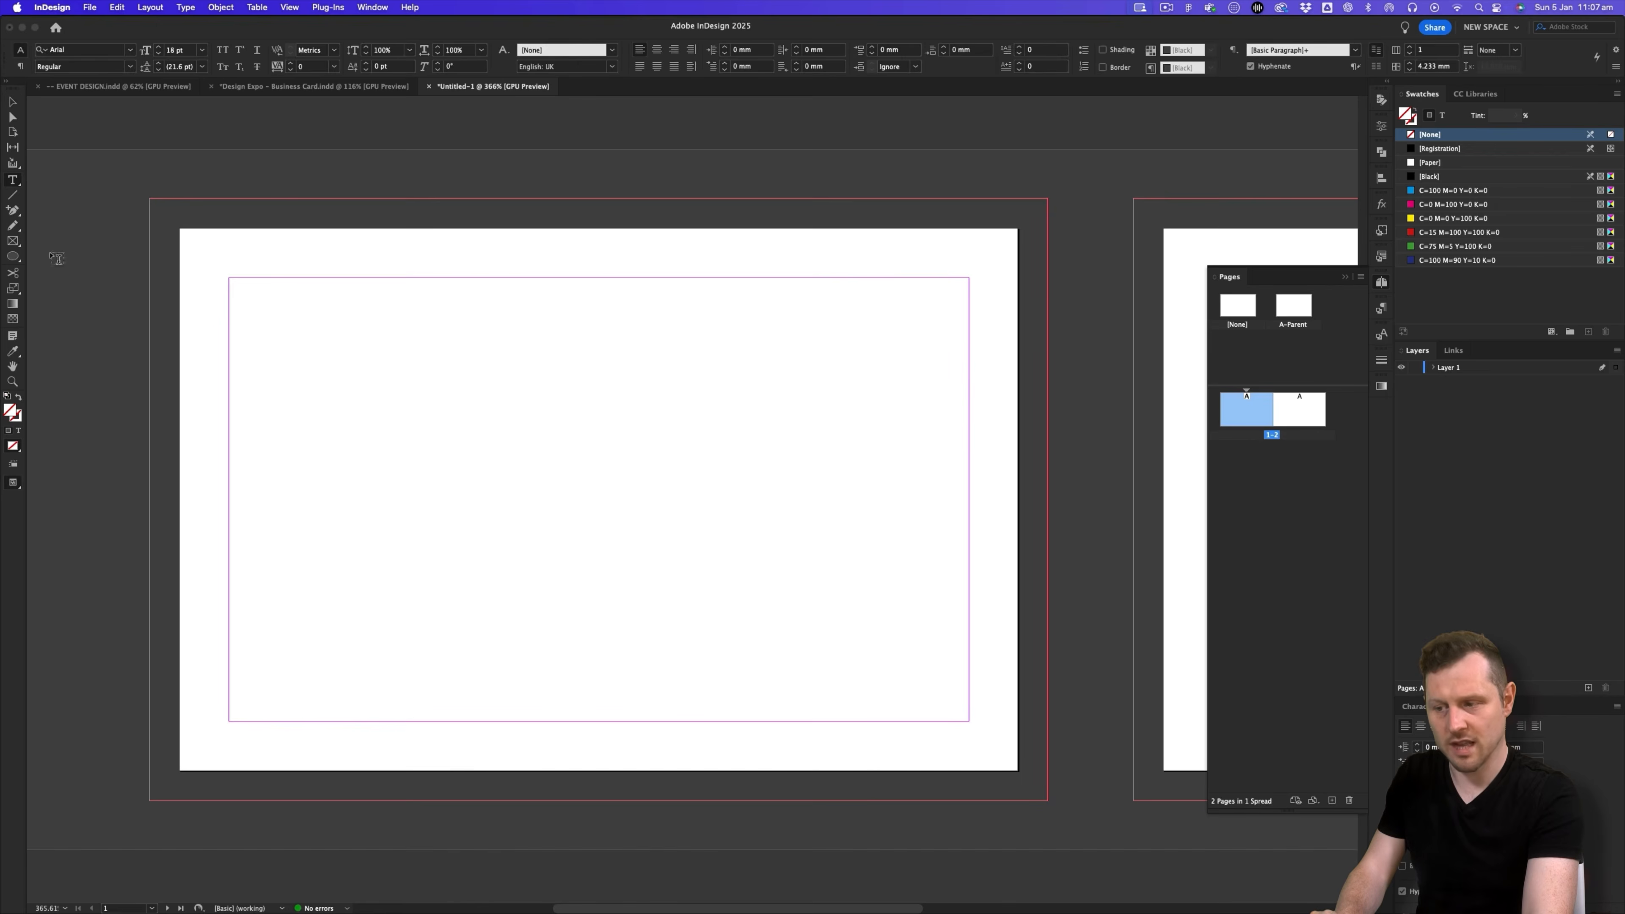
pyautogui.moveTo(230, 279); pyautogui.dragTo(969, 720)
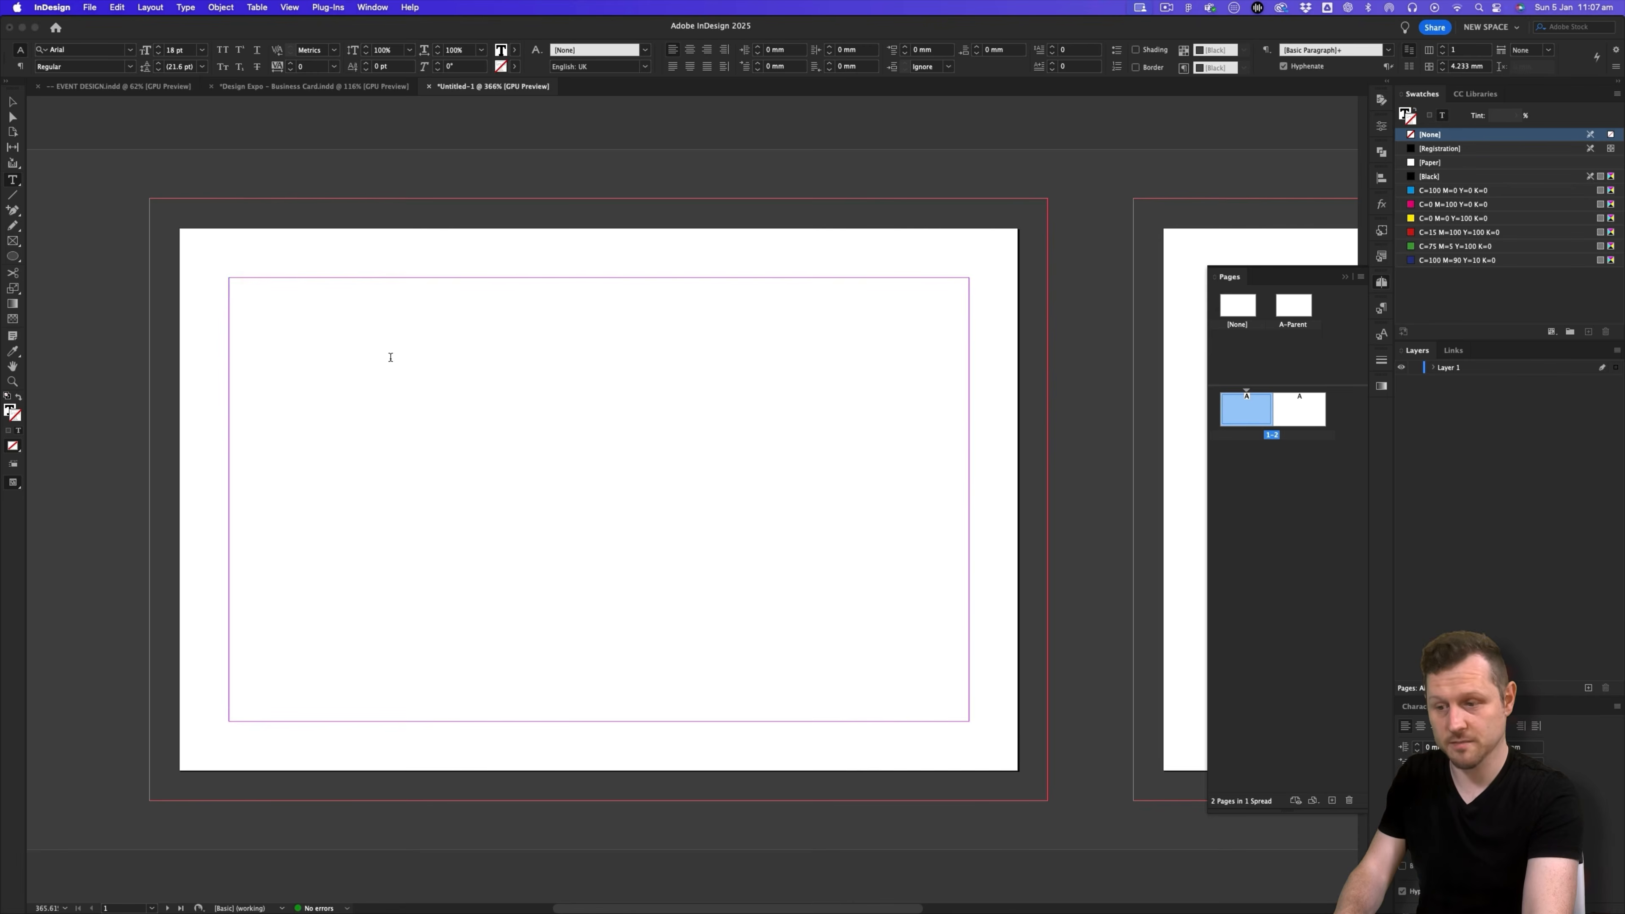
pyautogui.press('super')
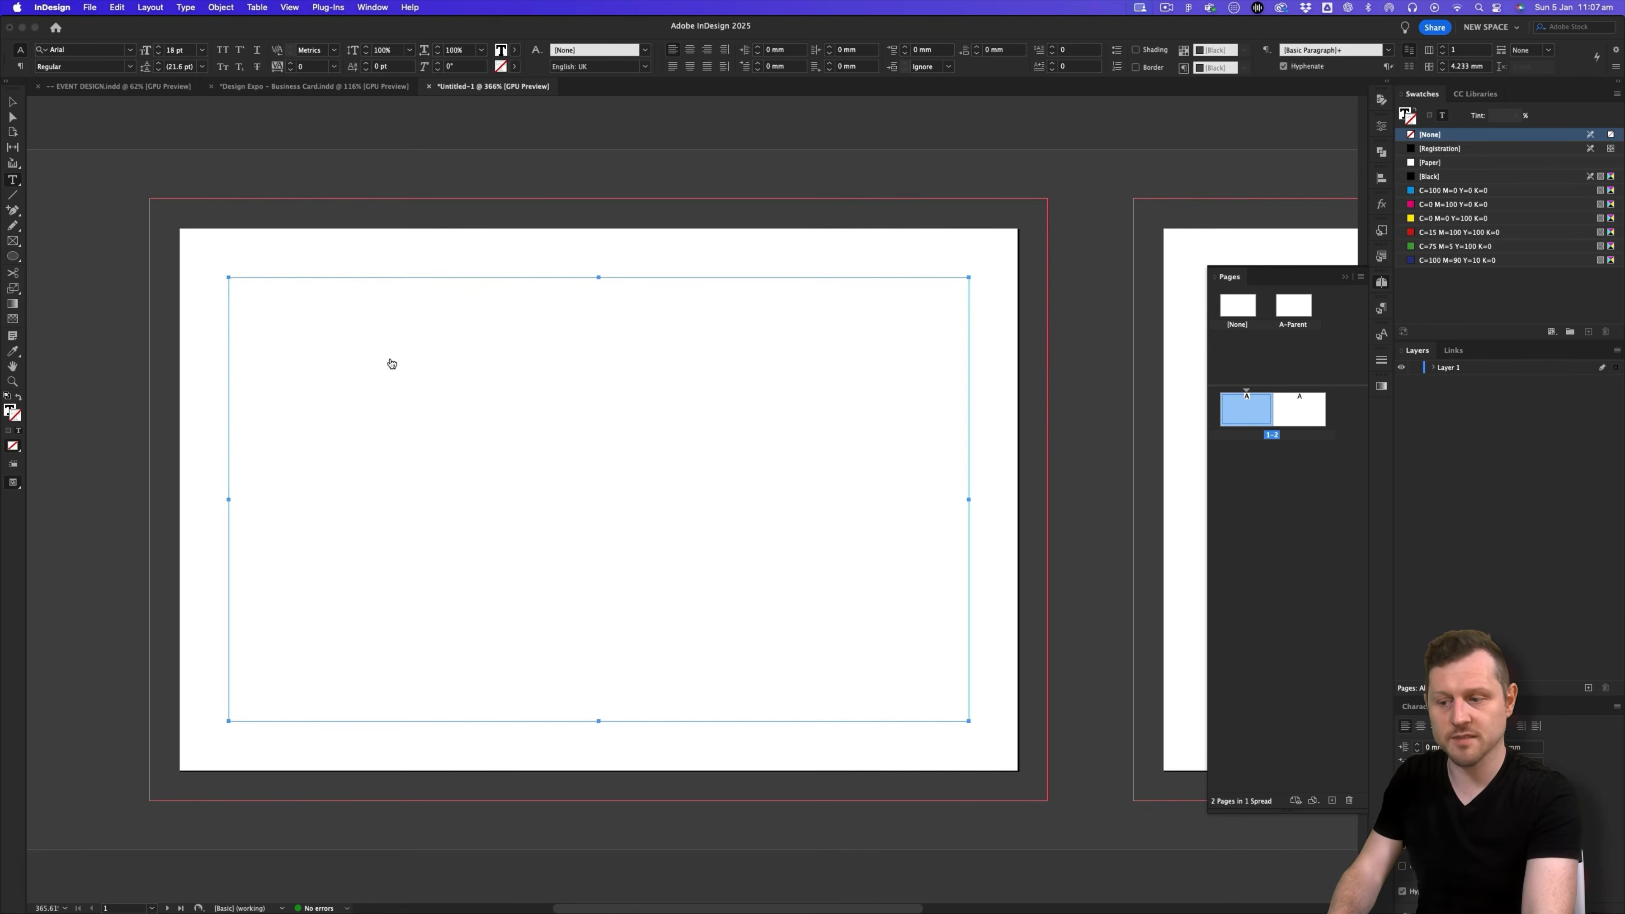
# - Switch to Safari, copy the Card 1 contact details from the Business Card Copy slide and paste them into the InDesign text frame on page 1
pyautogui.press('super+Tab')
pyautogui.moveTo(497, 126); pyautogui.dragTo(473, 128)
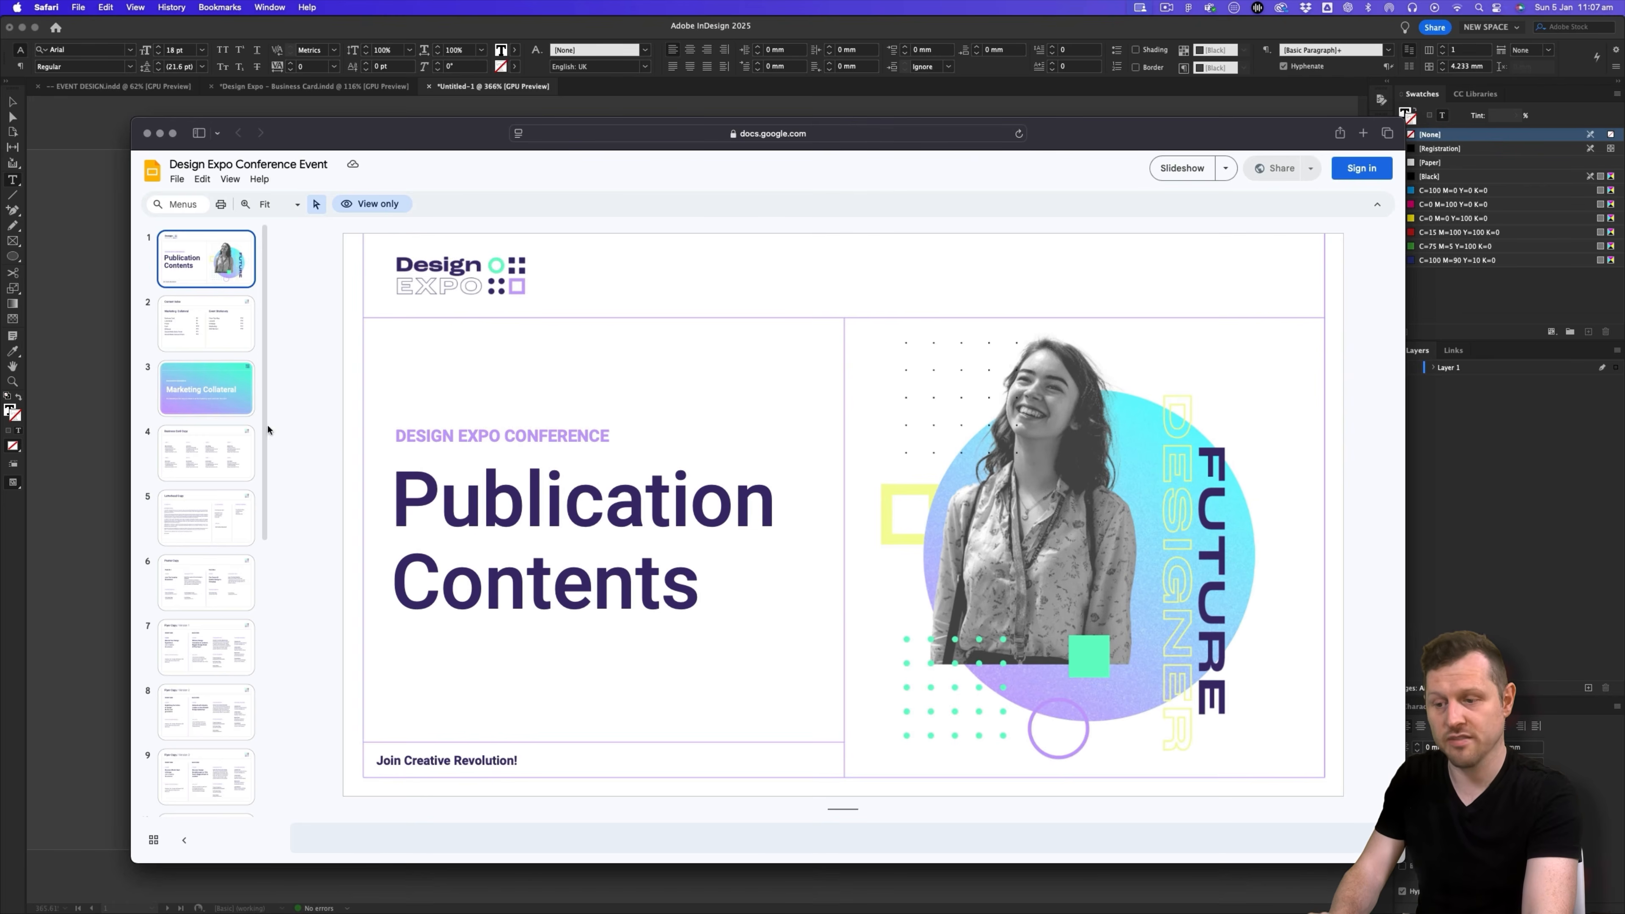
pyautogui.click(227, 457)
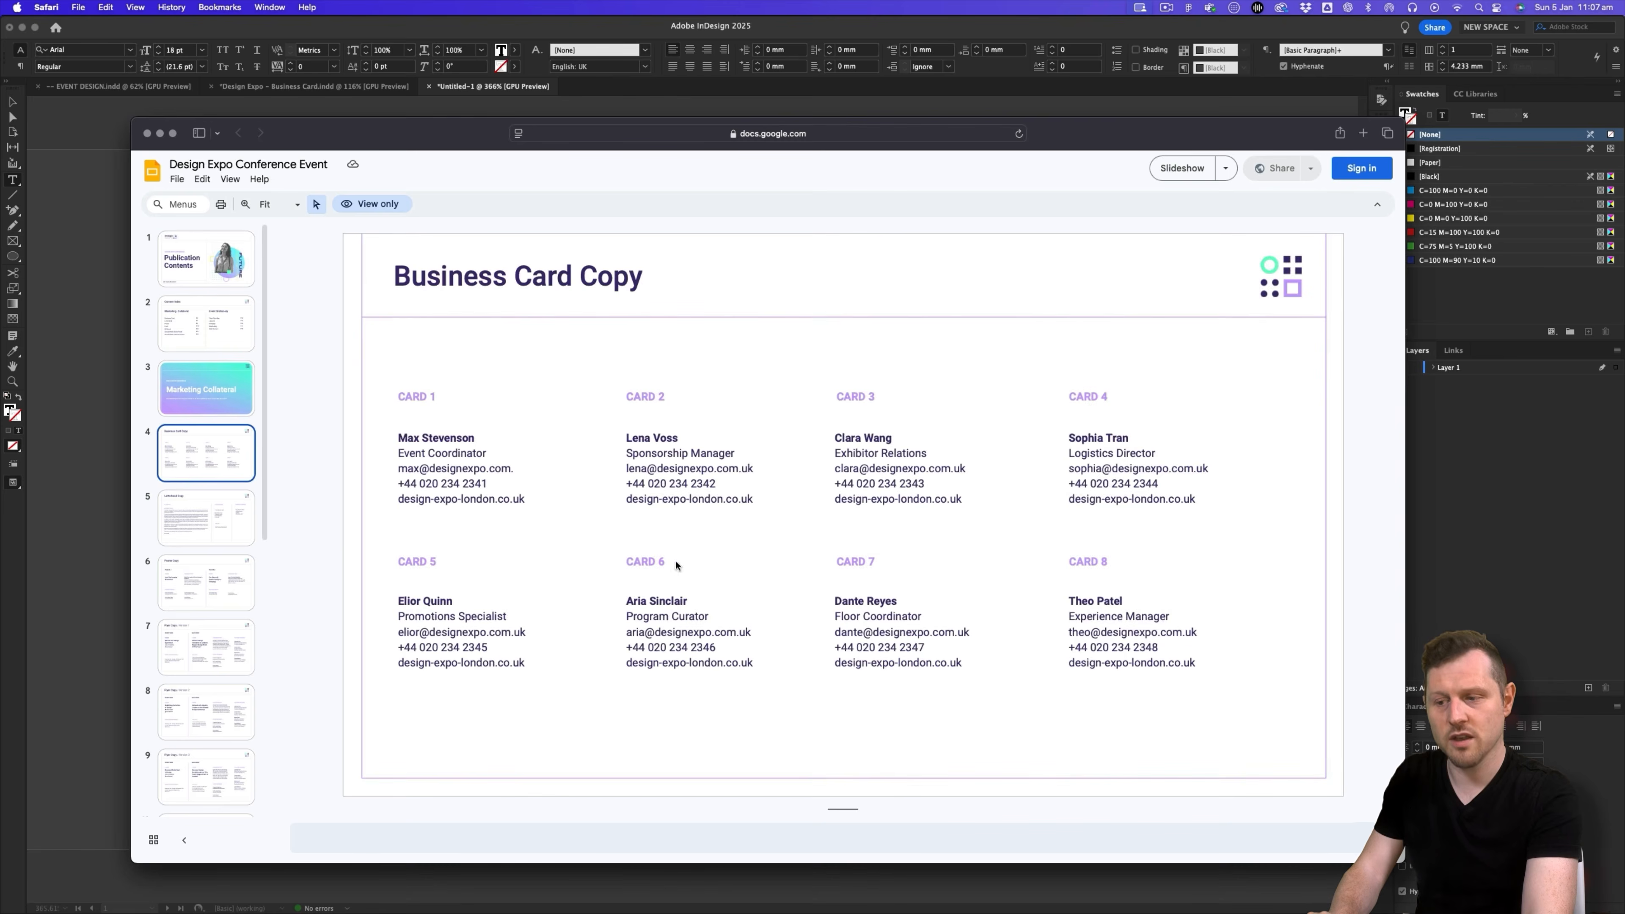
pyautogui.click(399, 438)
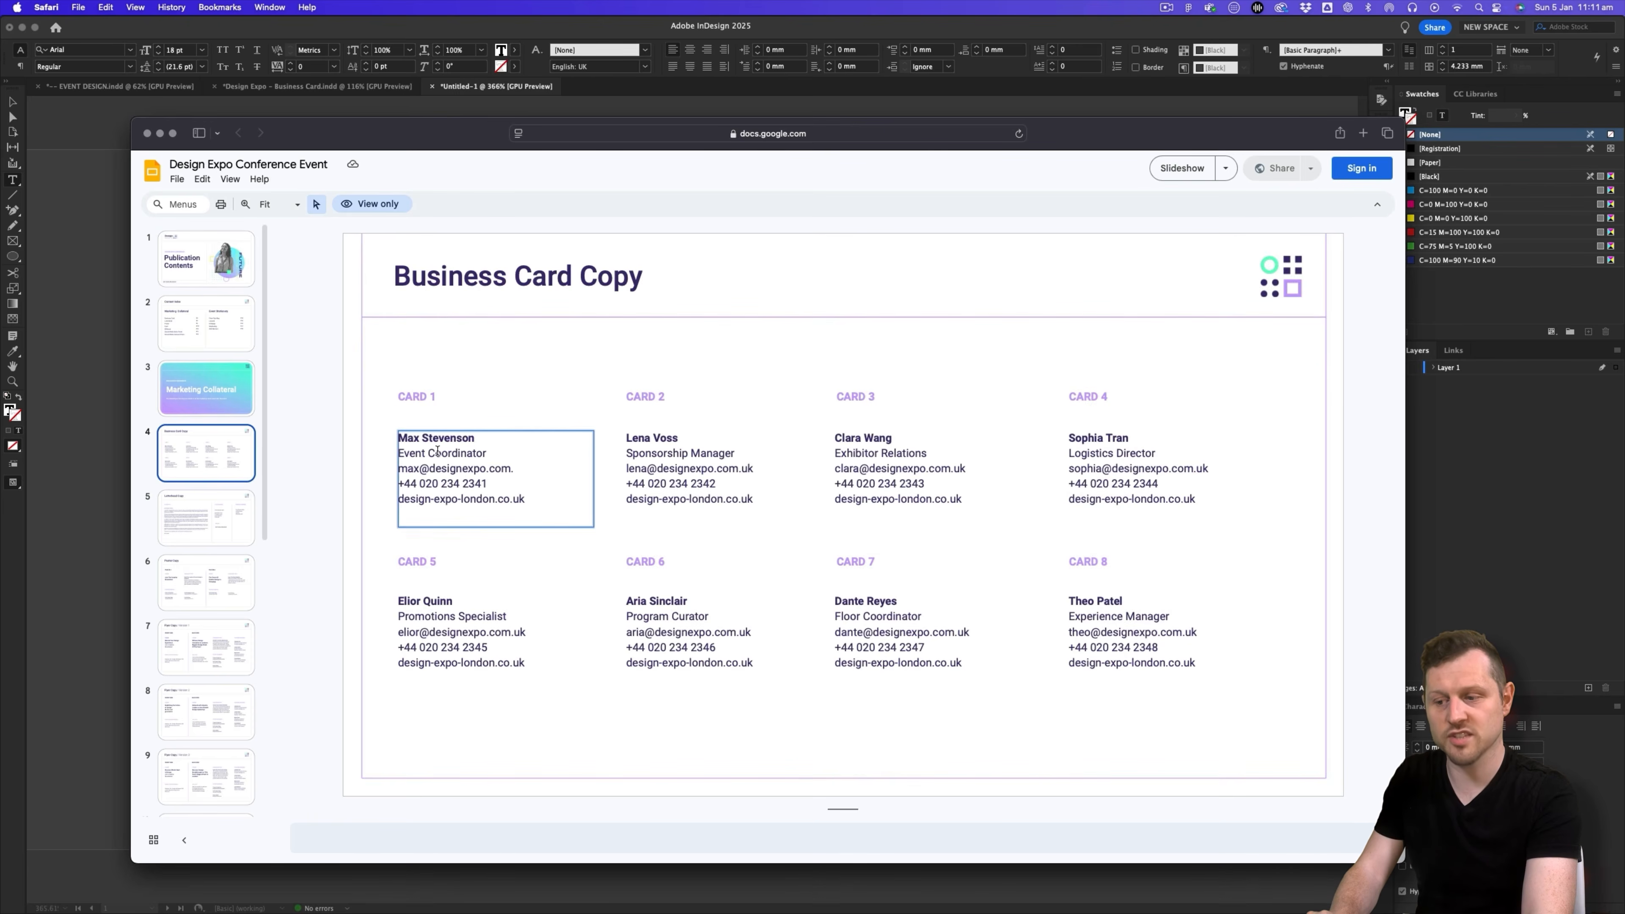
pyautogui.press('super+a')
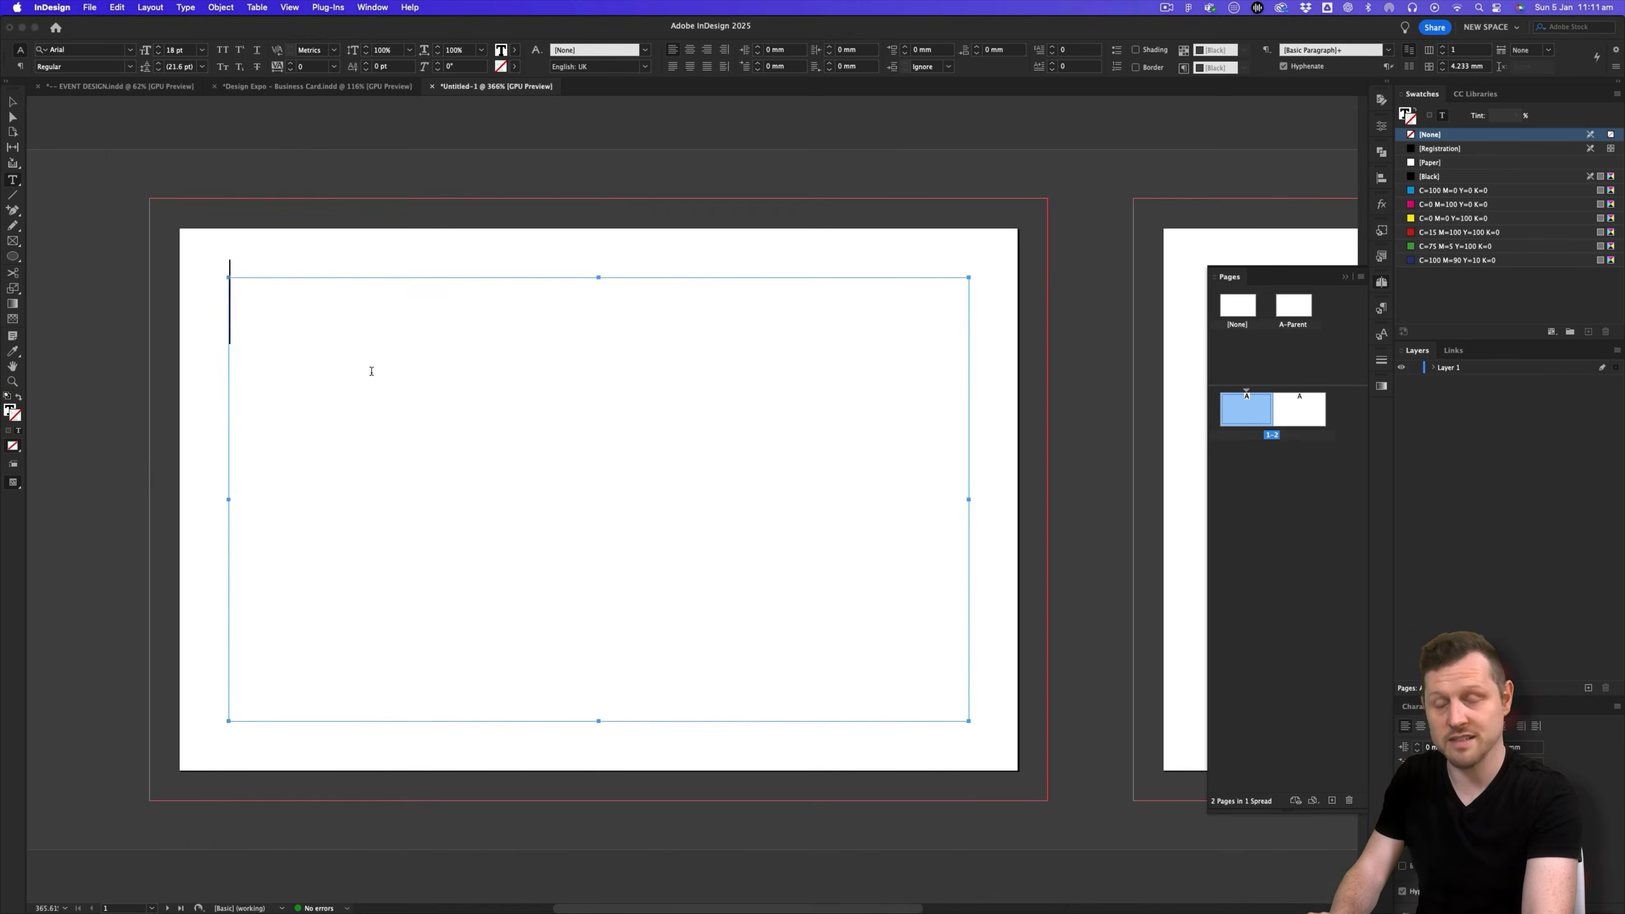
pyautogui.press('super+v')
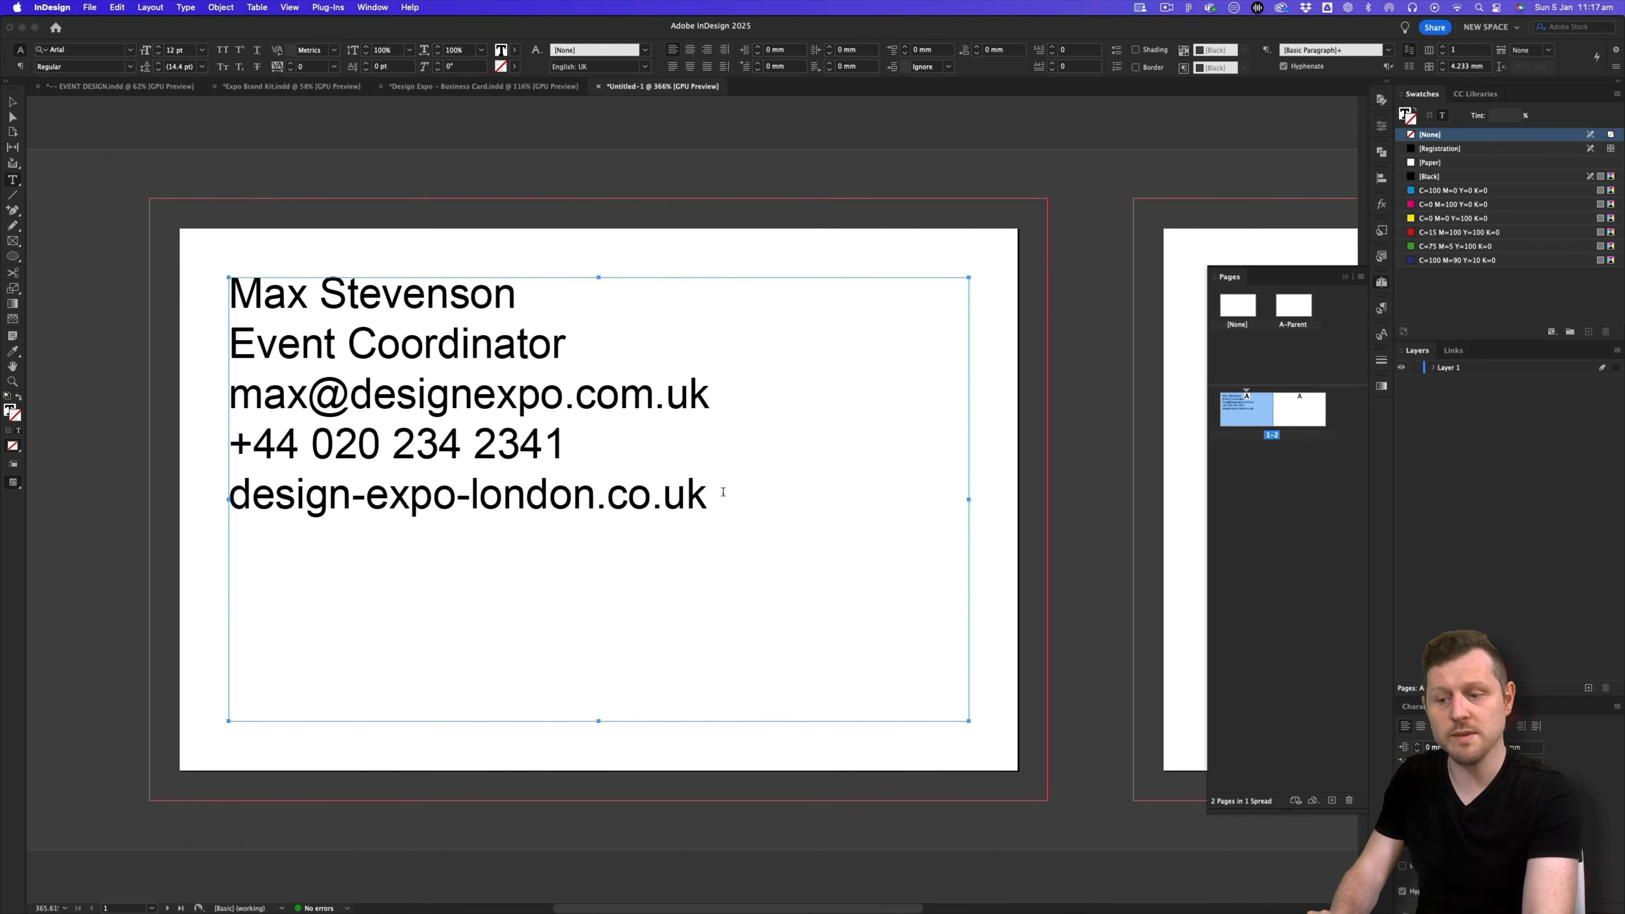
# - Show the hidden characters and delete the empty paragraph after the web address in the pasted contact details
pyautogui.click(186, 8)
pyautogui.click(285, 488)
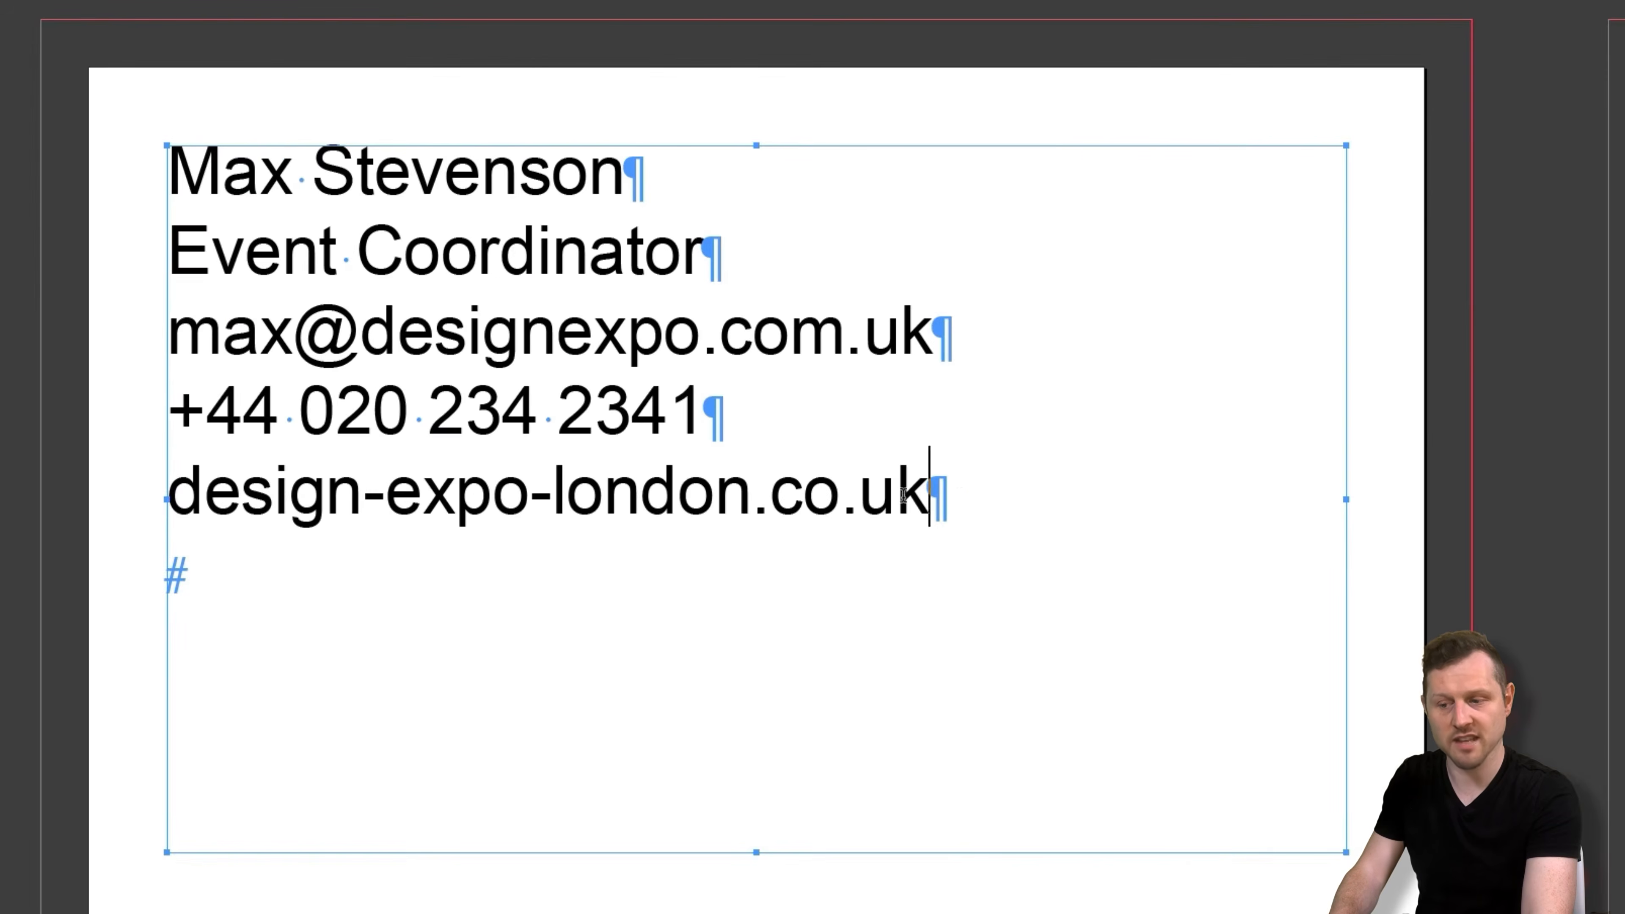
pyautogui.click(712, 499)
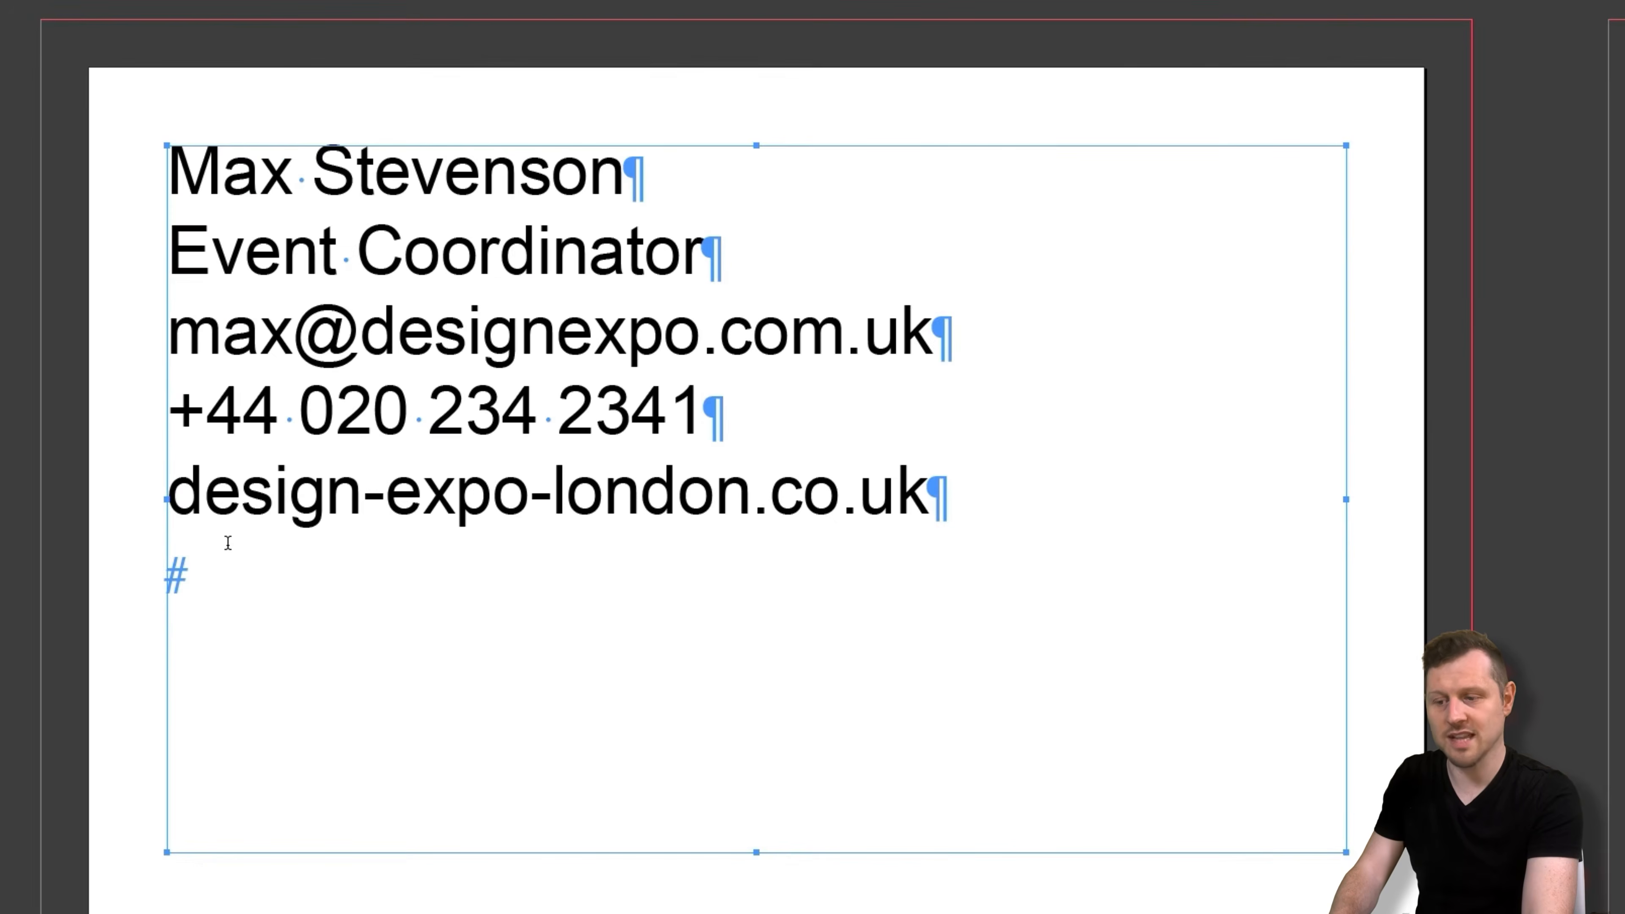
pyautogui.press('Delete')
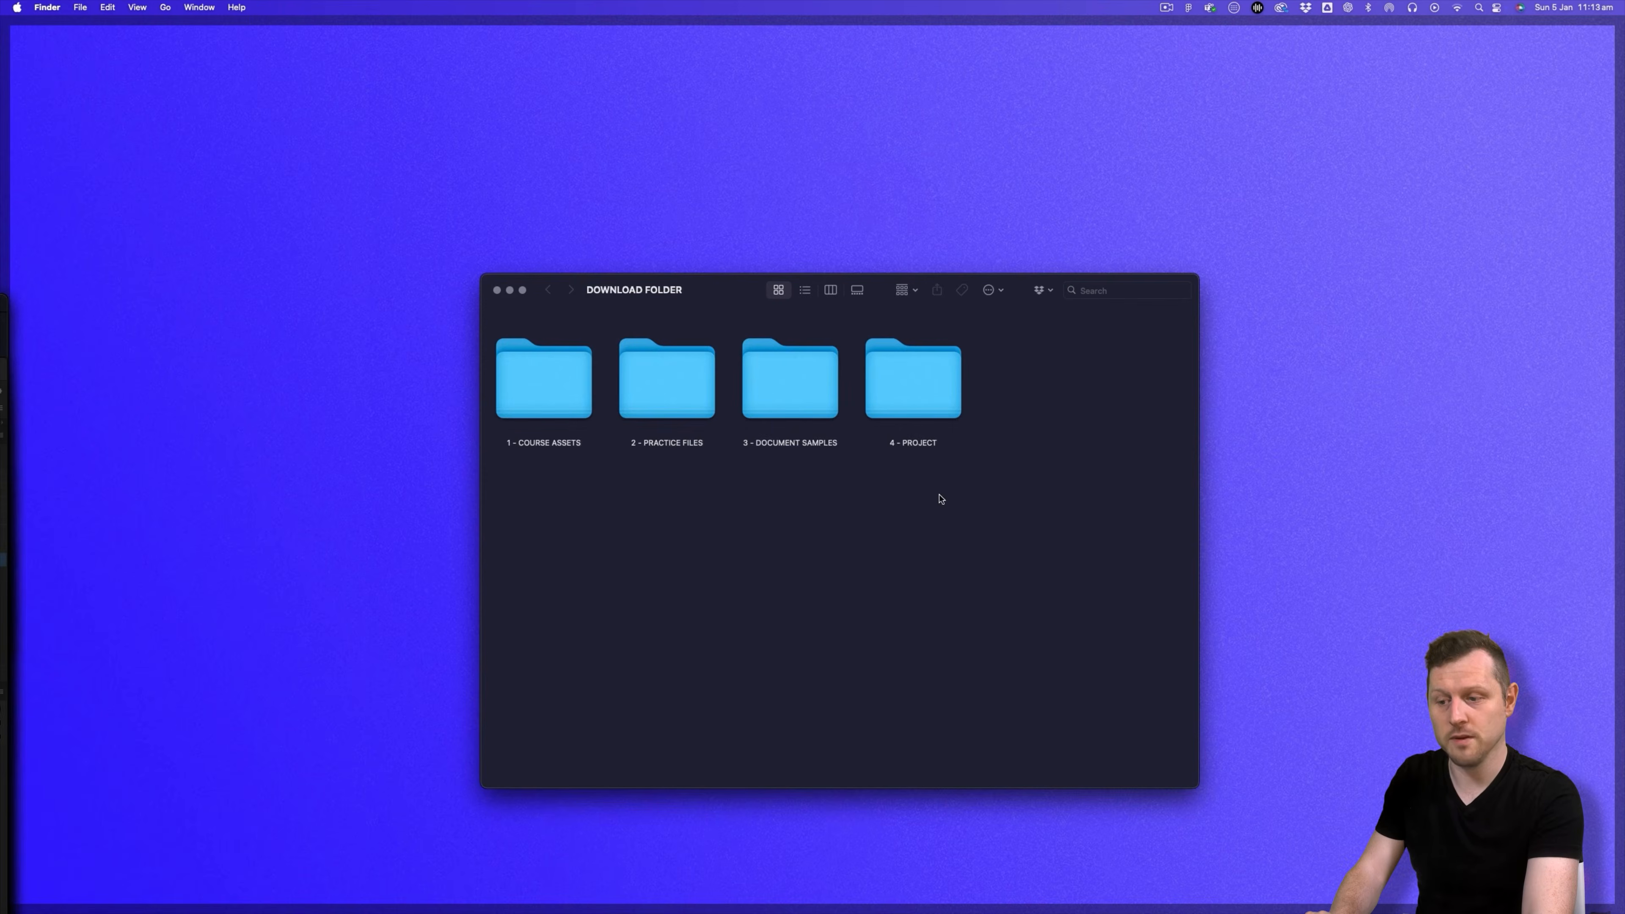
# - Open Expo Brand Kit.indd from the 4 - PROJECT, DESIGN EXPO, 1 - MEDIA KIT folder and examine the typography on its Tool Kit At a Glance page
pyautogui.doubleClick(939, 392)
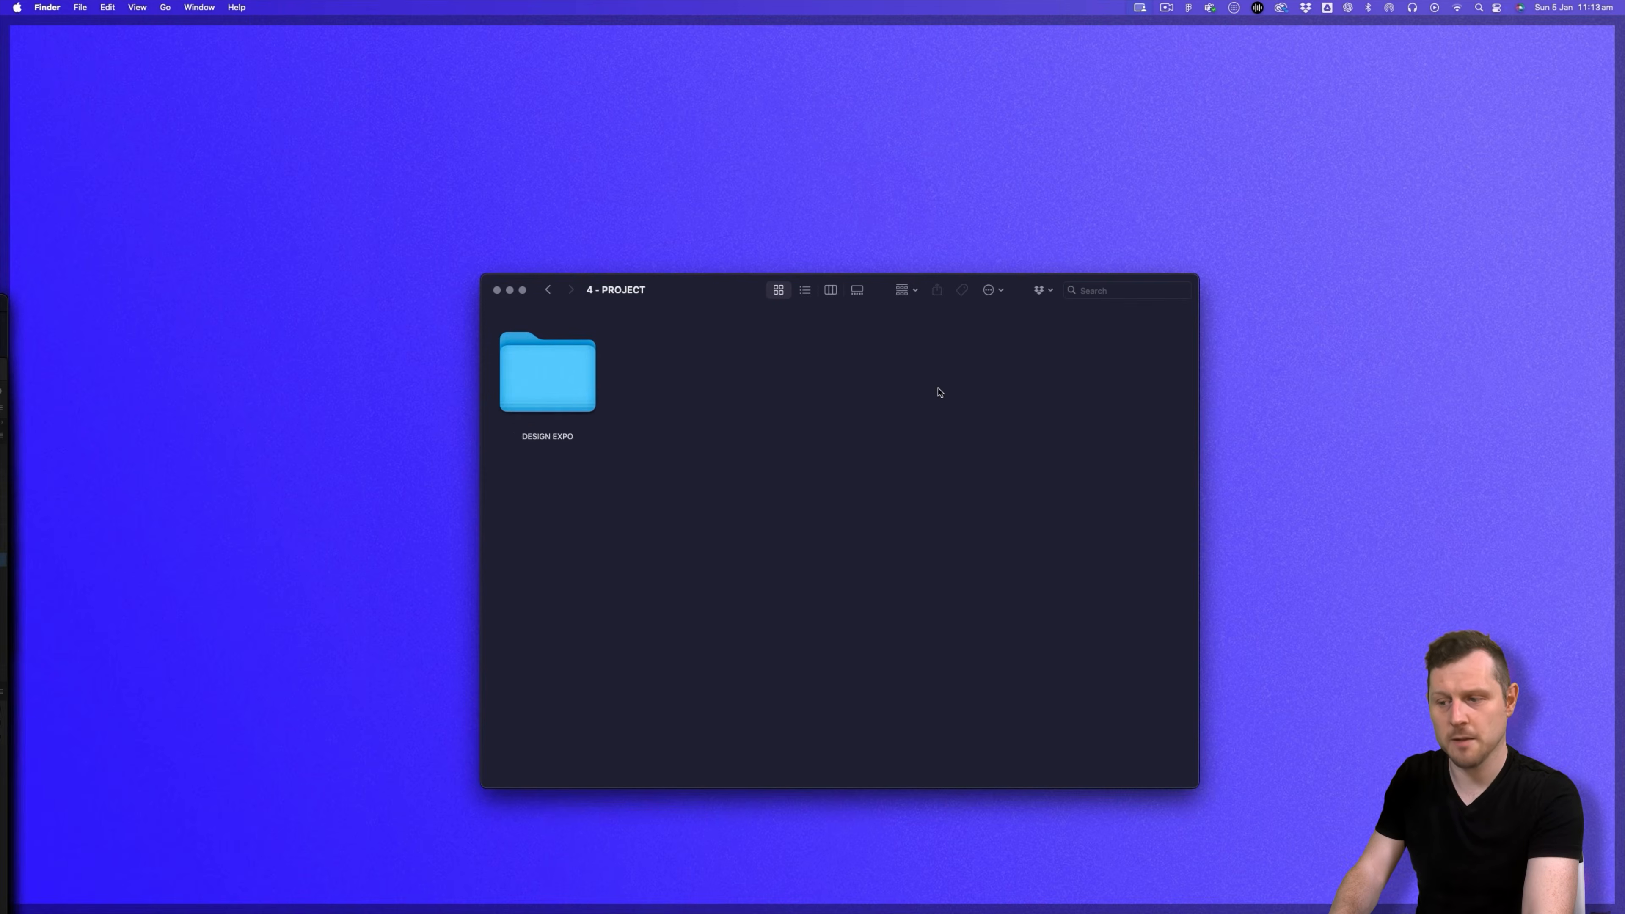
pyautogui.doubleClick(548, 376)
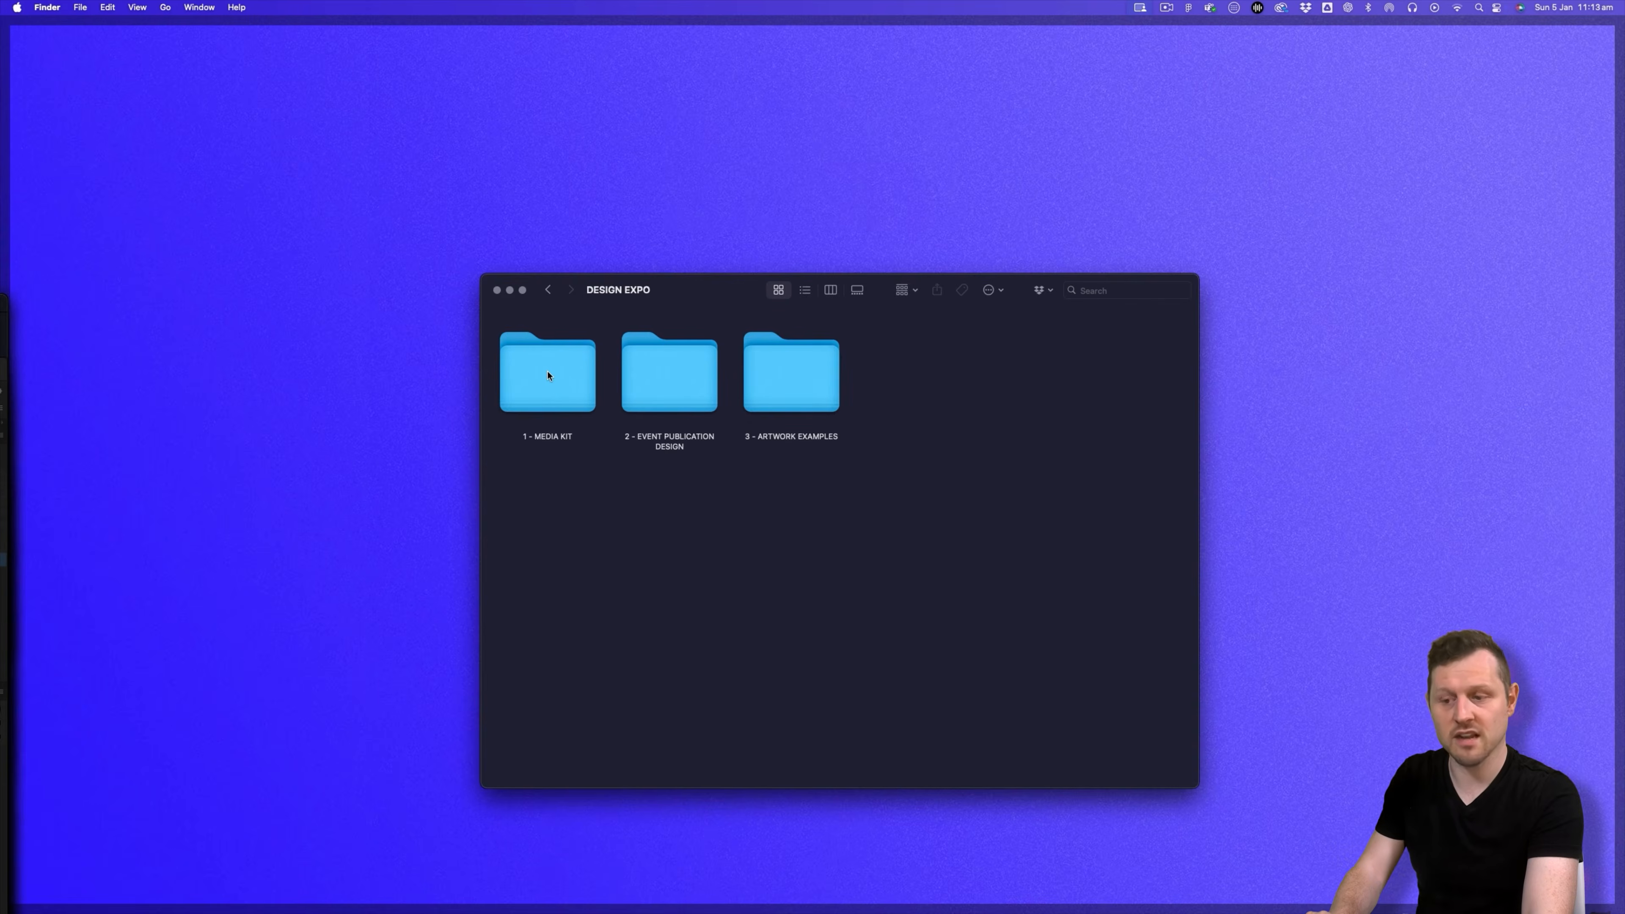
pyautogui.doubleClick(548, 376)
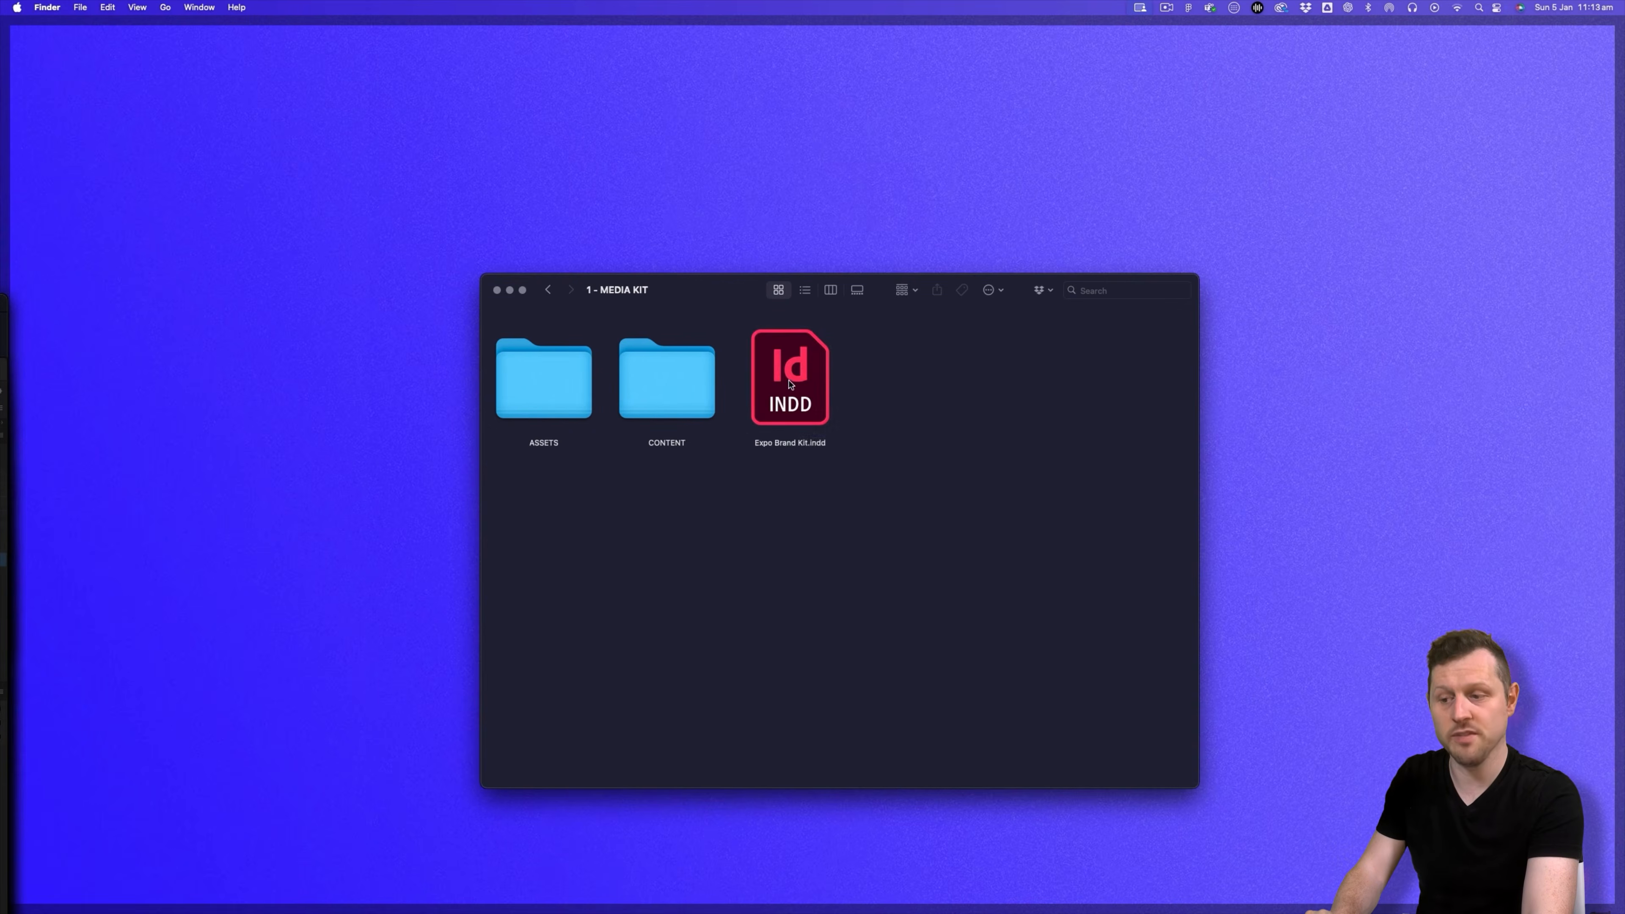
pyautogui.click(791, 384)
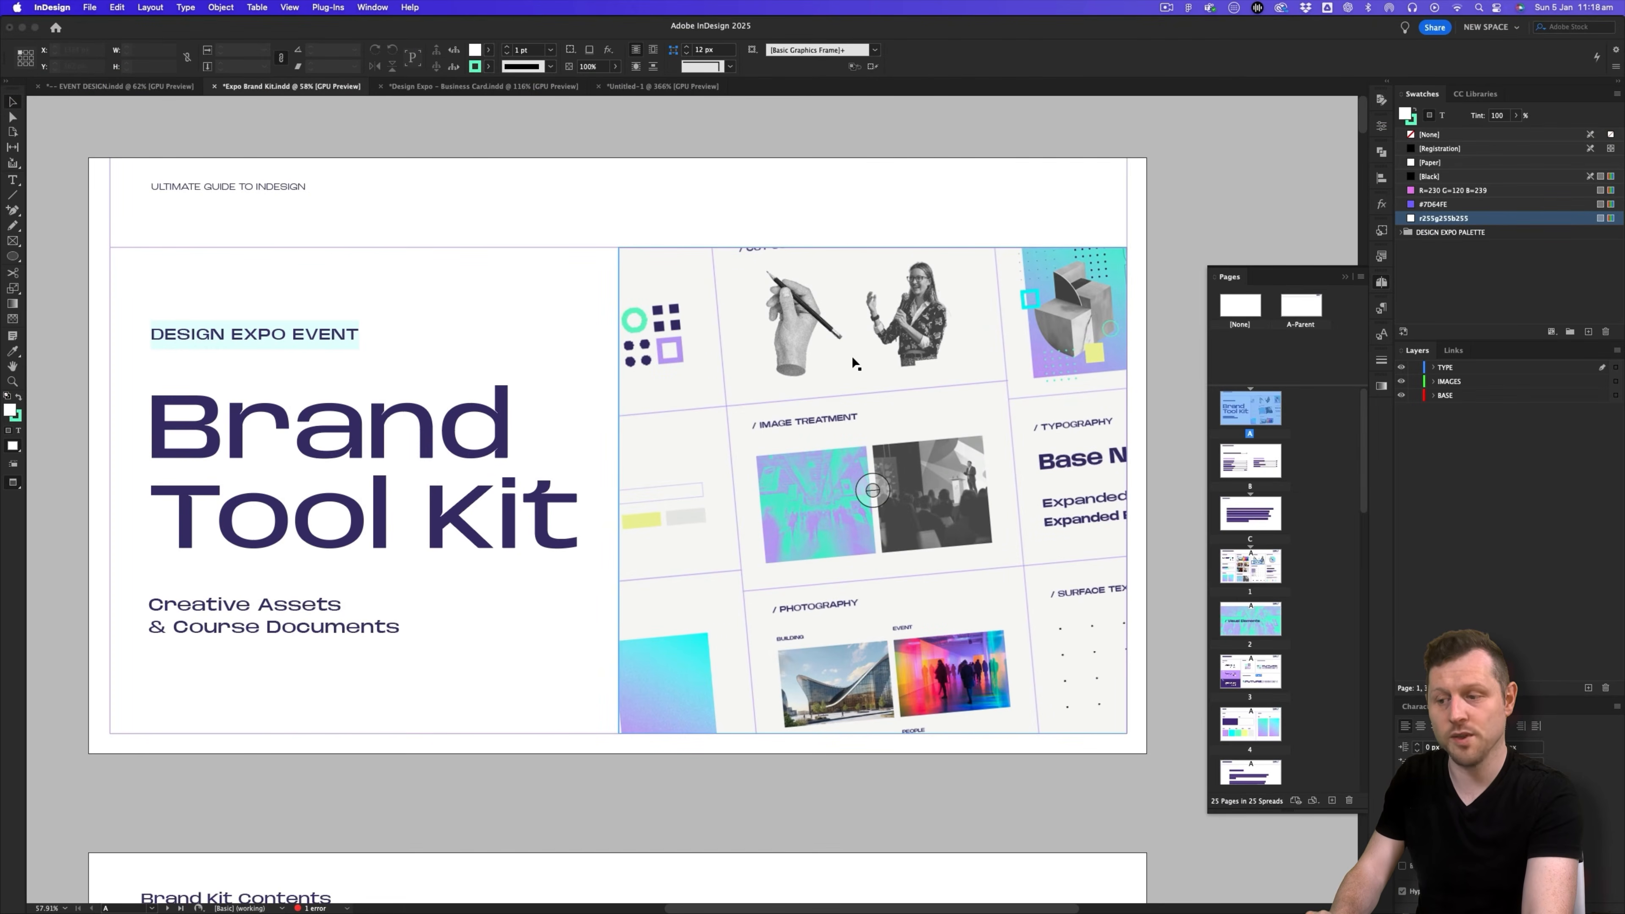
pyautogui.scroll(-10, 852, 356)
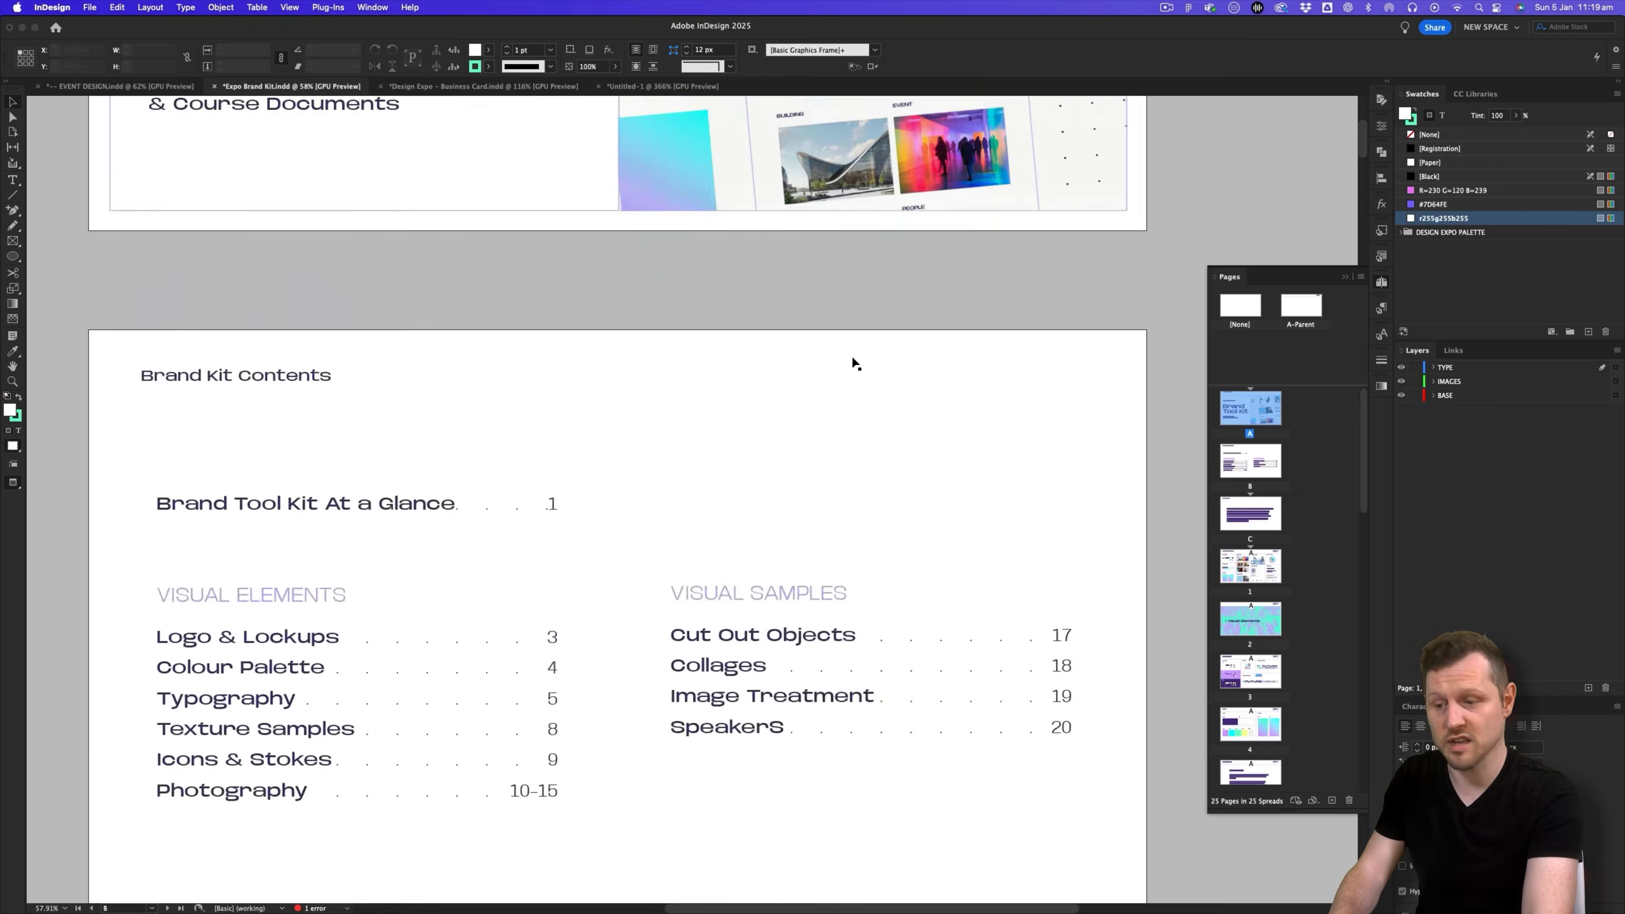
pyautogui.scroll(1, 852, 355)
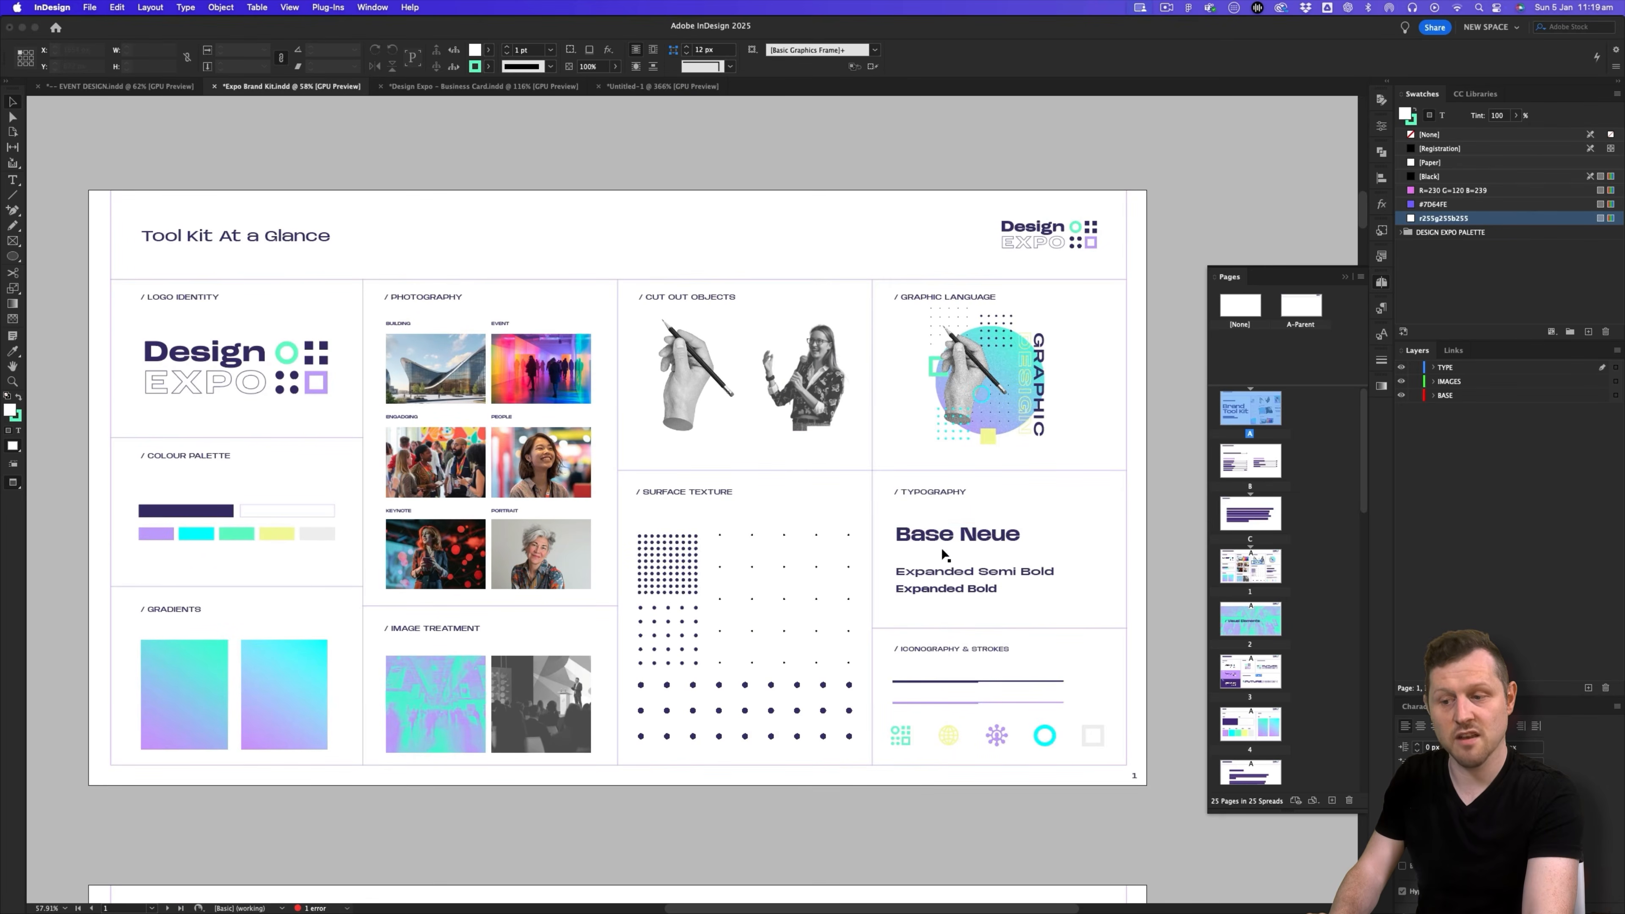
# - Return to Untitled-1, set all the contact details in Base Neue Expanded Medium and align the text to the bottom of its frame
pyautogui.click(659, 86)
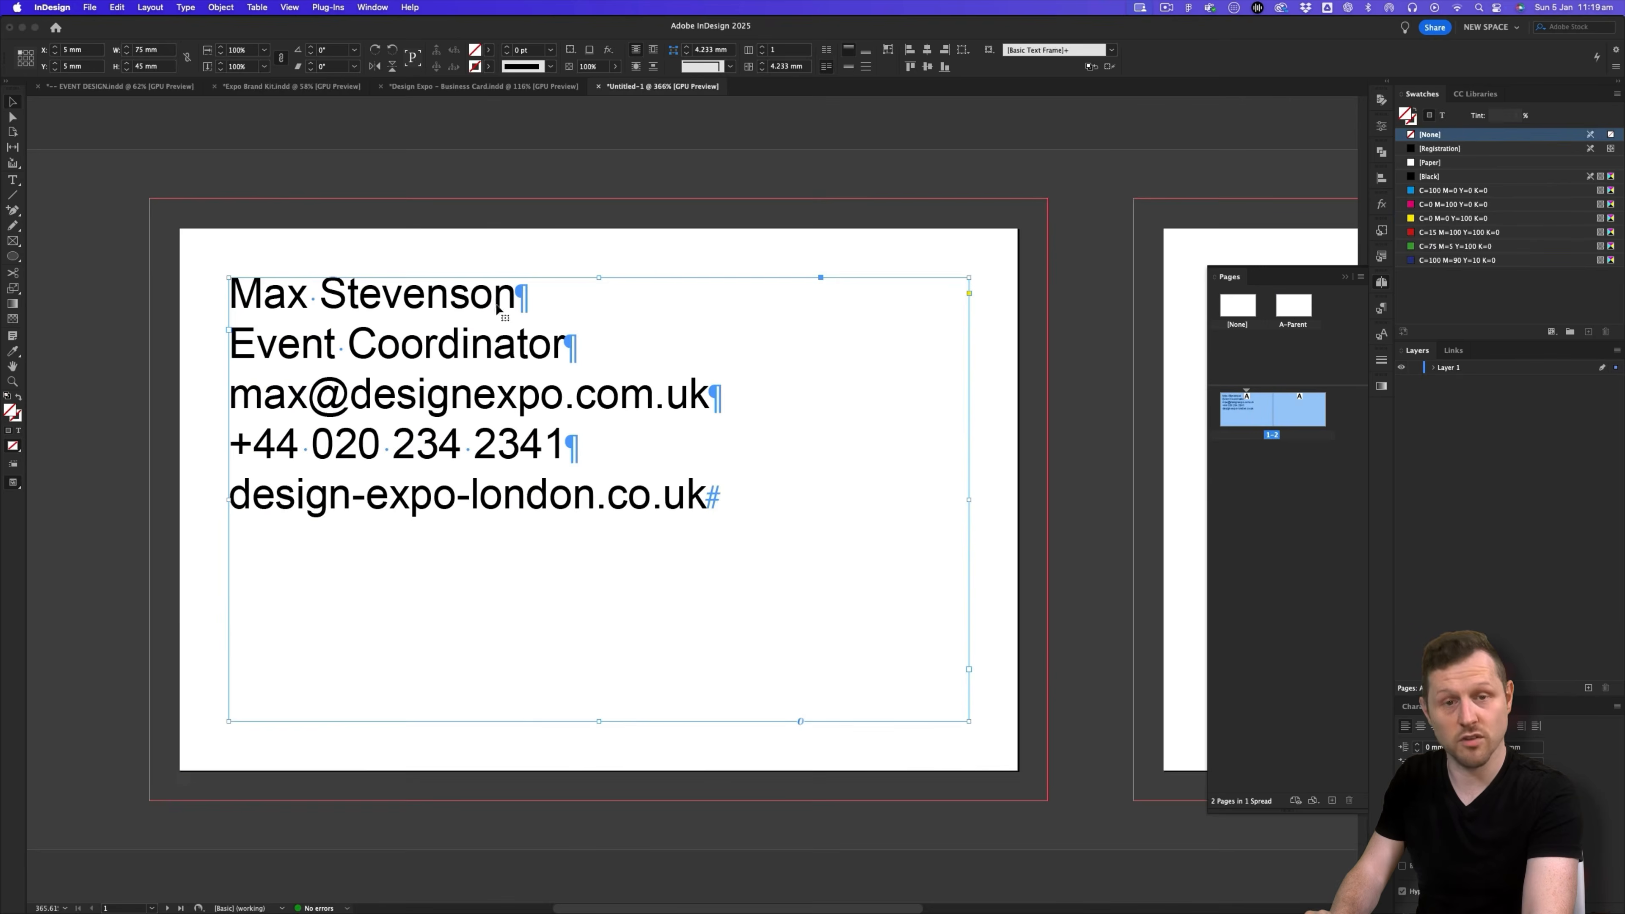
pyautogui.doubleClick(448, 336)
pyautogui.press('super+a')
pyautogui.click(71, 52)
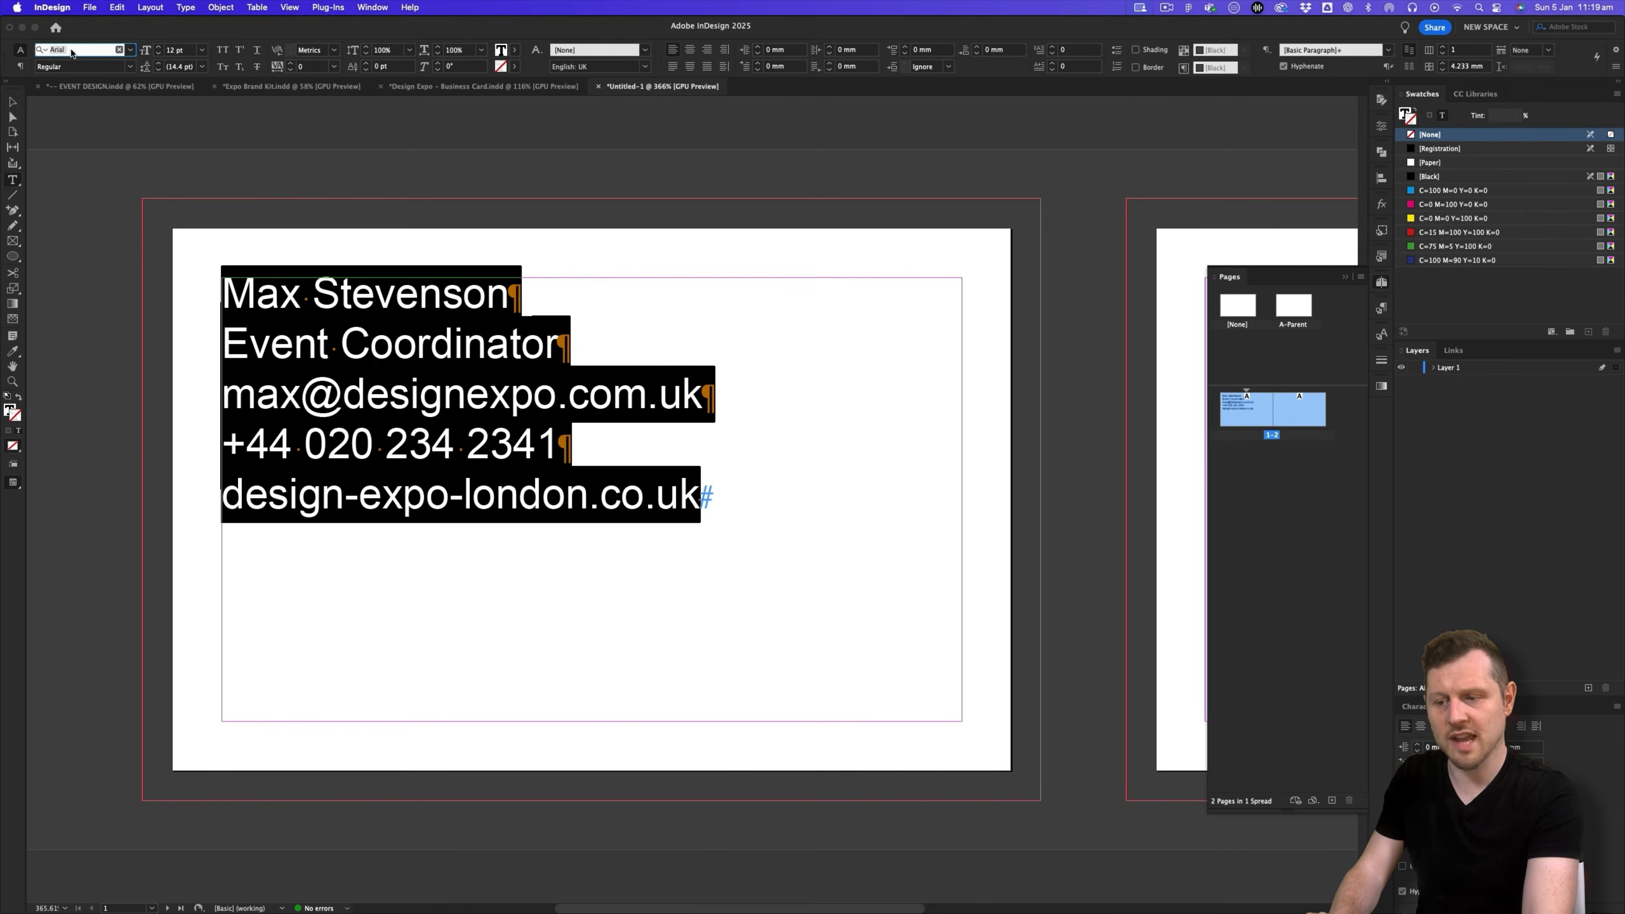
pyautogui.write('b')
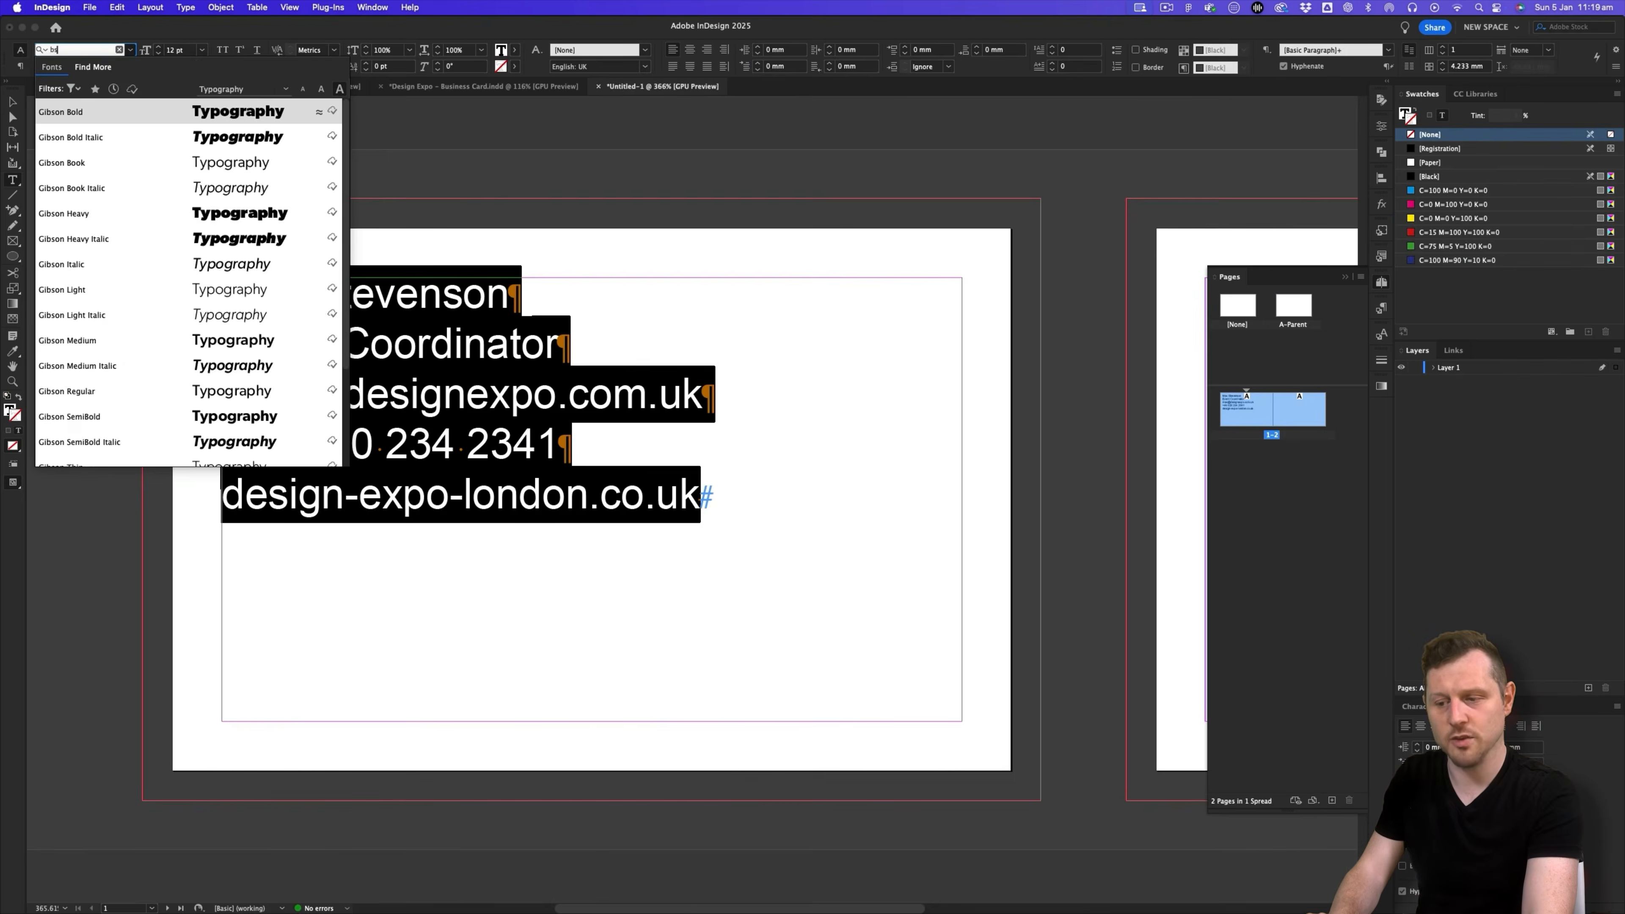
pyautogui.write('ase neu')
pyautogui.press('Return')
pyautogui.click(131, 67)
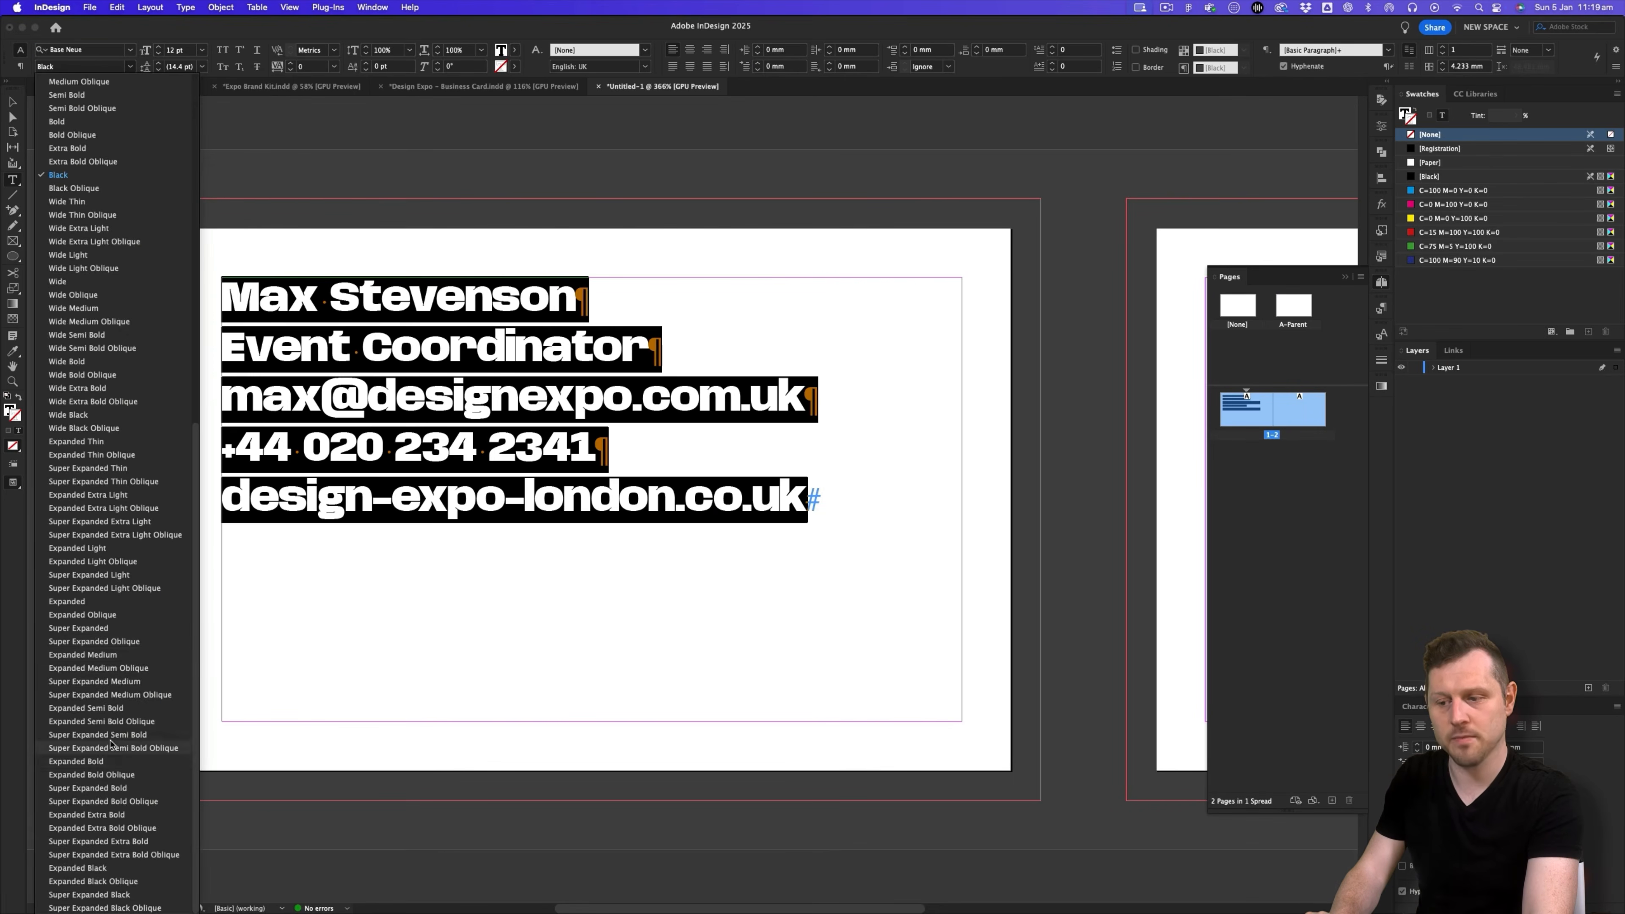
pyautogui.click(113, 656)
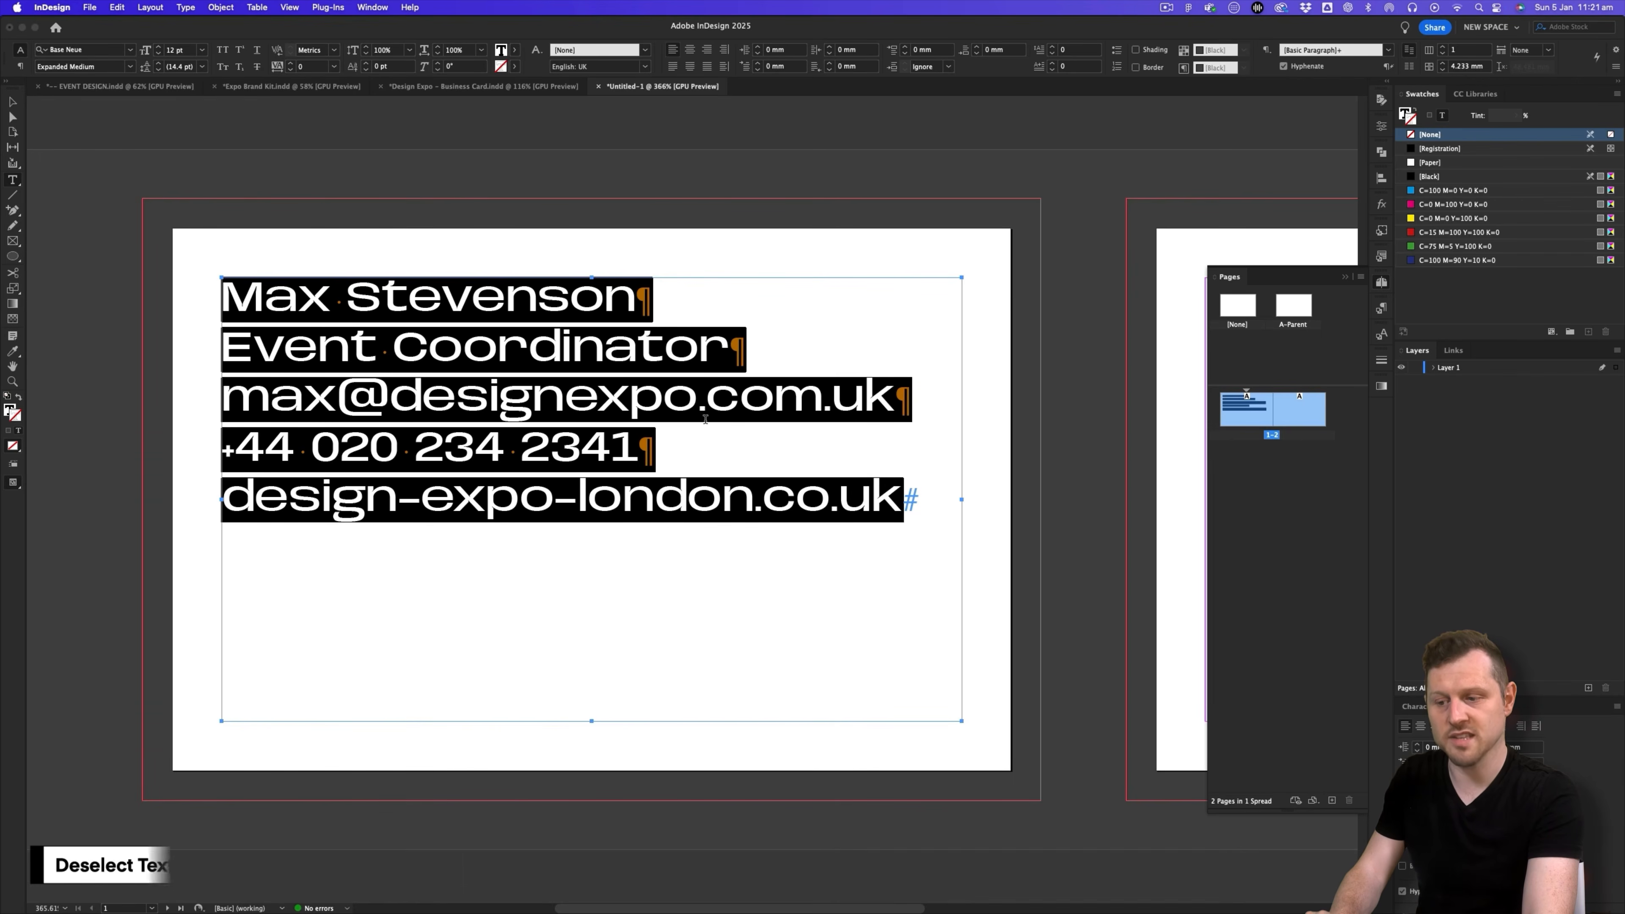
pyautogui.press('Escape')
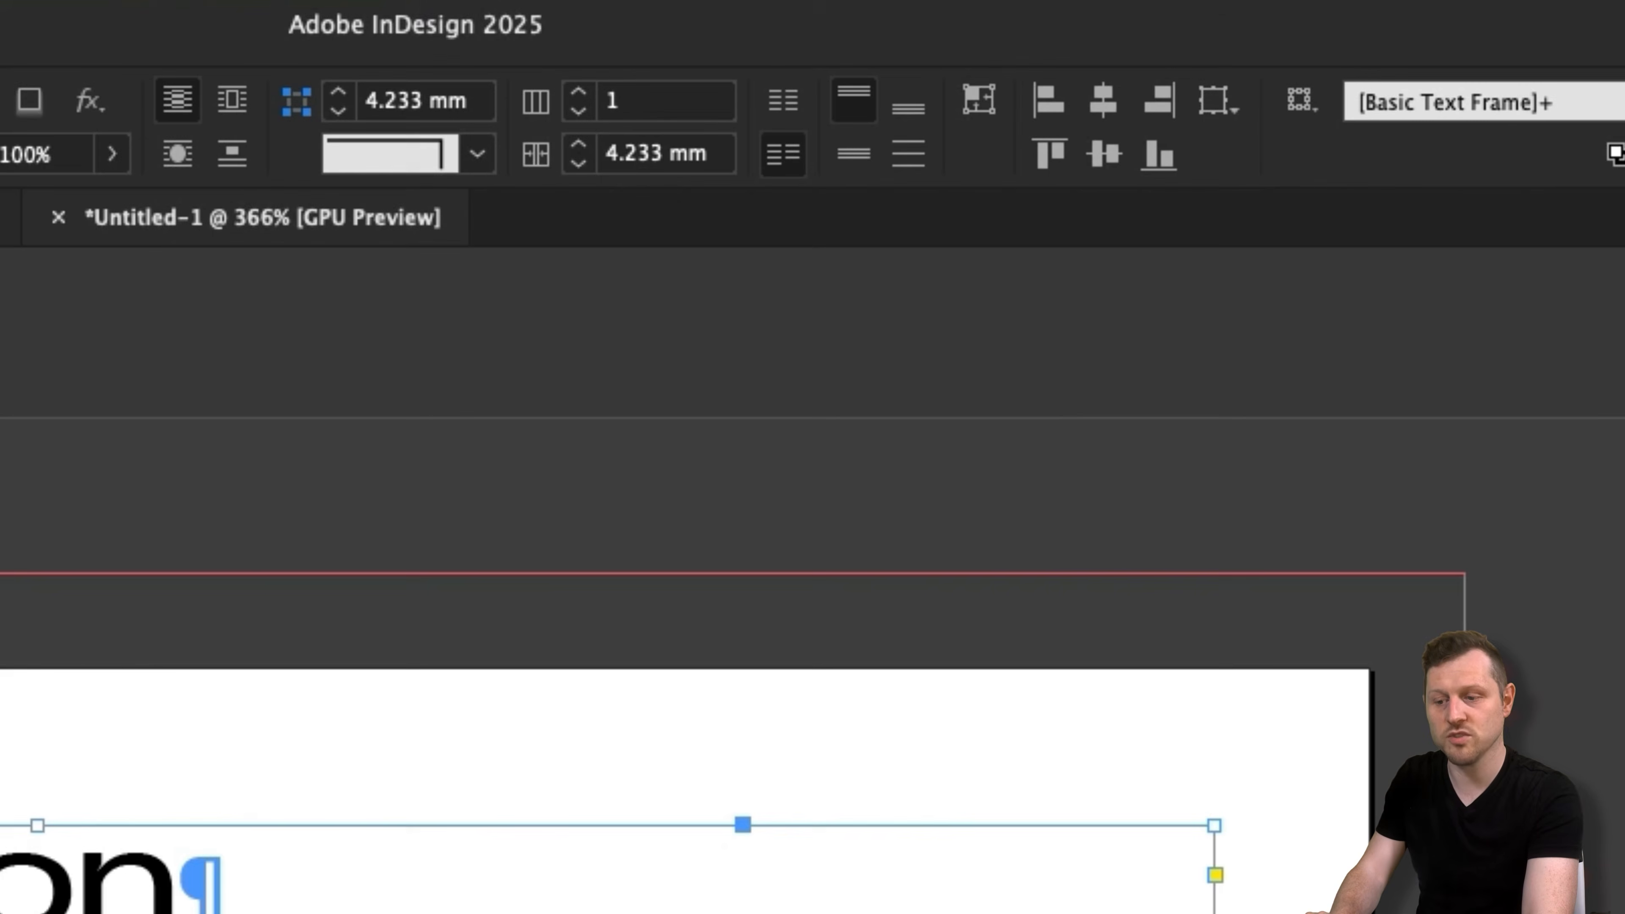
pyautogui.click(907, 108)
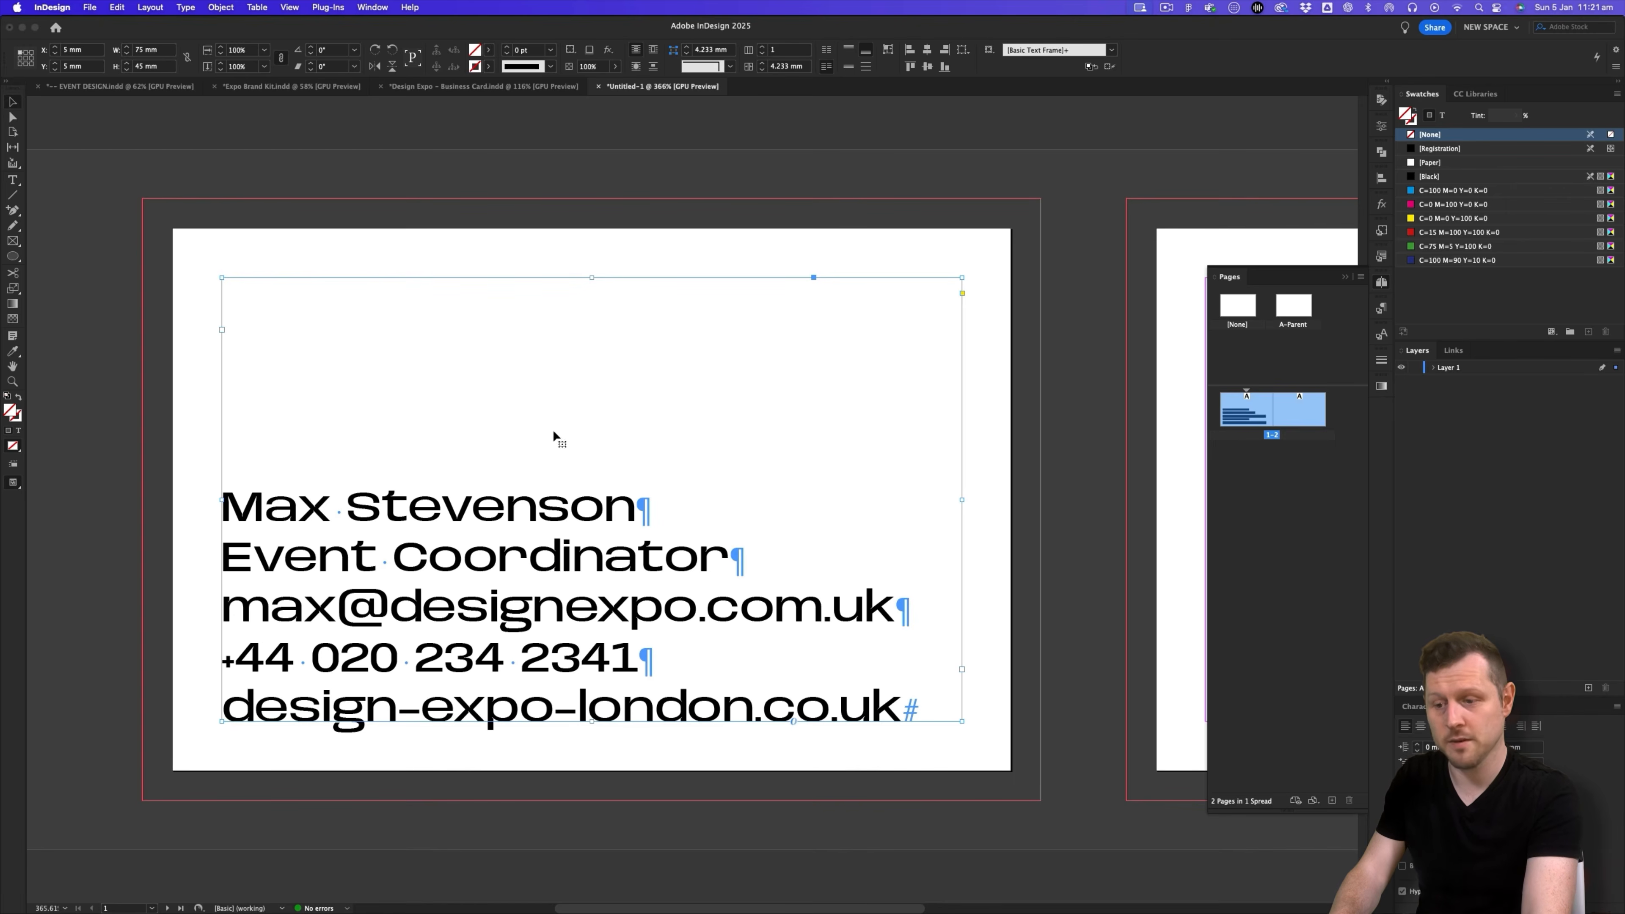
# - Set all the contact details on page 1 to 6 pt with 10 pt leading
pyautogui.doubleClick(595, 571)
pyautogui.press('super+a')
pyautogui.click(184, 51)
pyautogui.write('6')
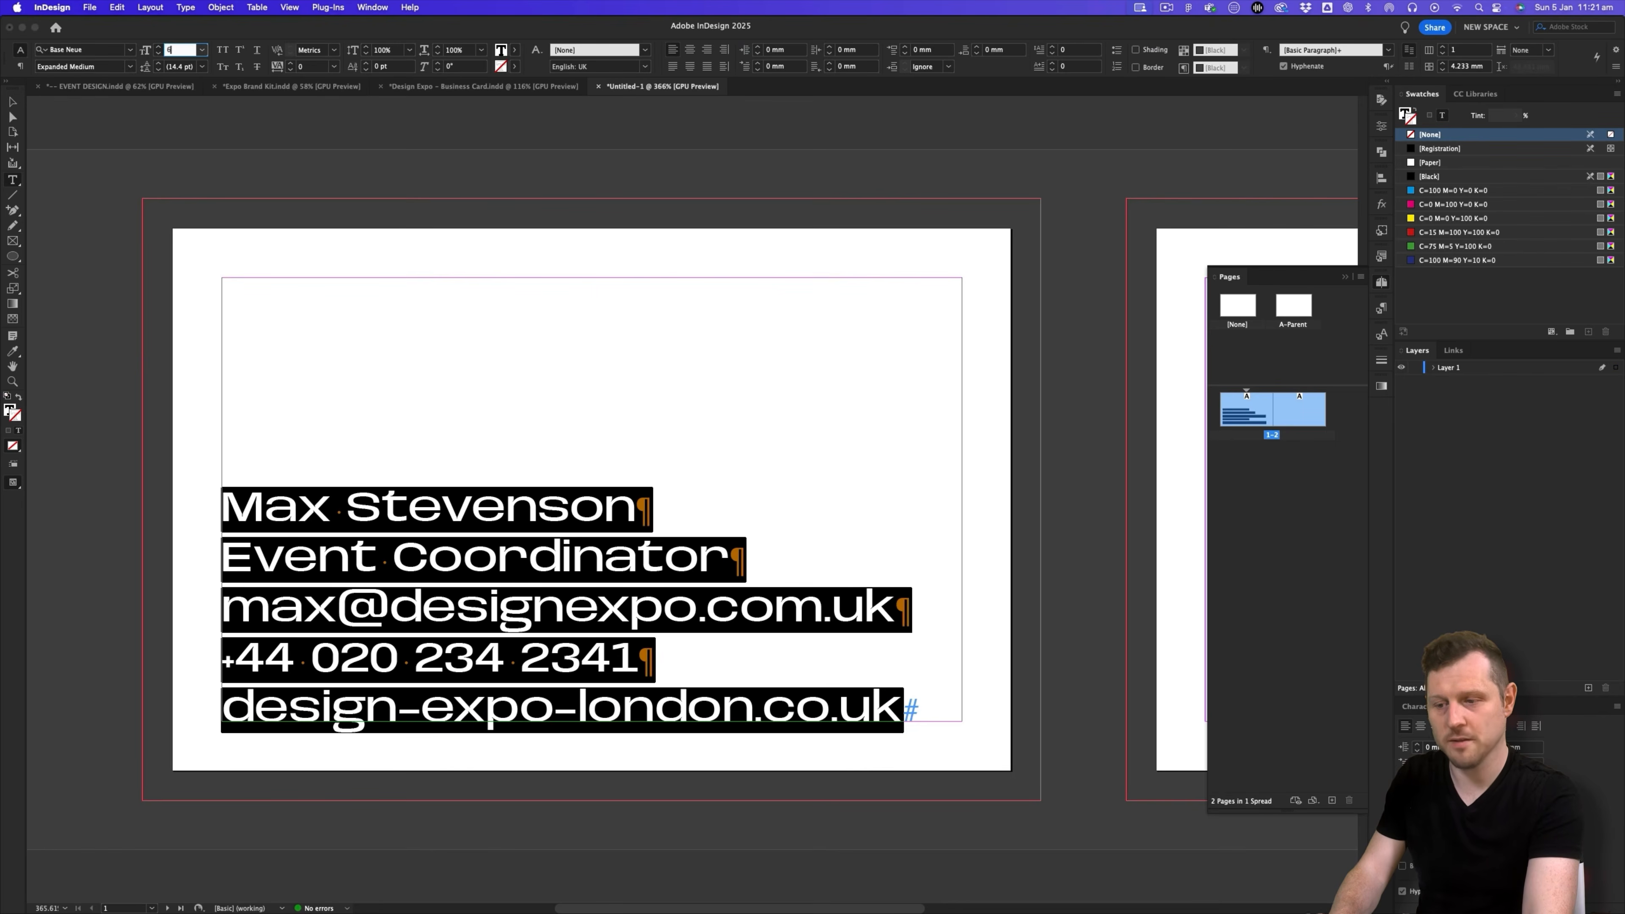
pyautogui.press('Return')
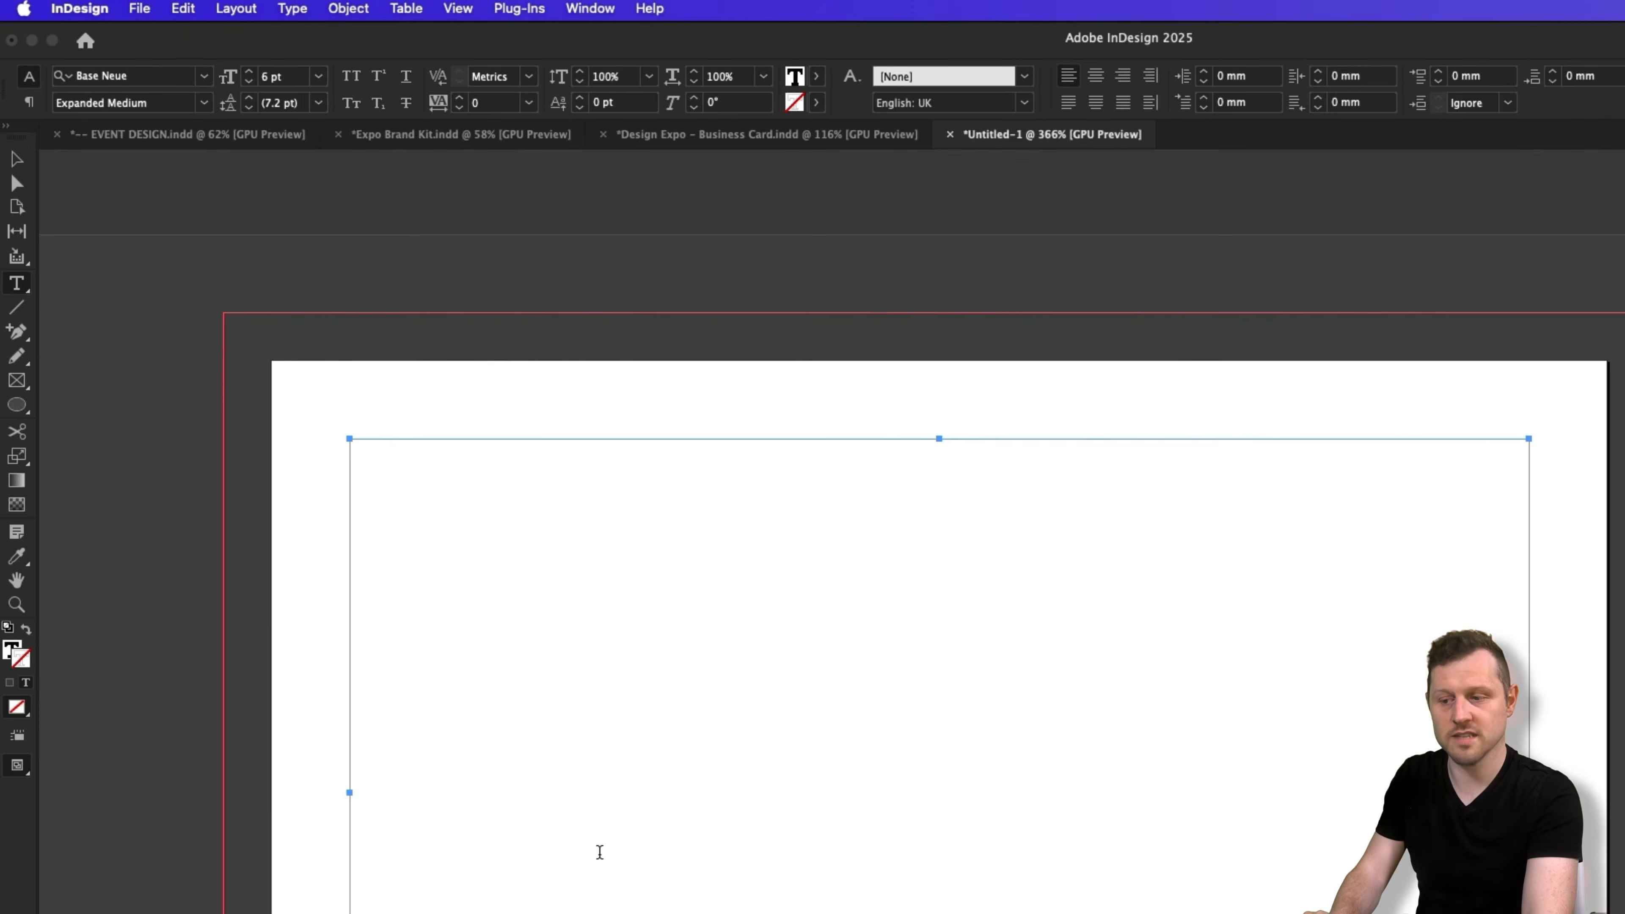
pyautogui.click(250, 97)
pyautogui.click(251, 98)
pyautogui.click(250, 97)
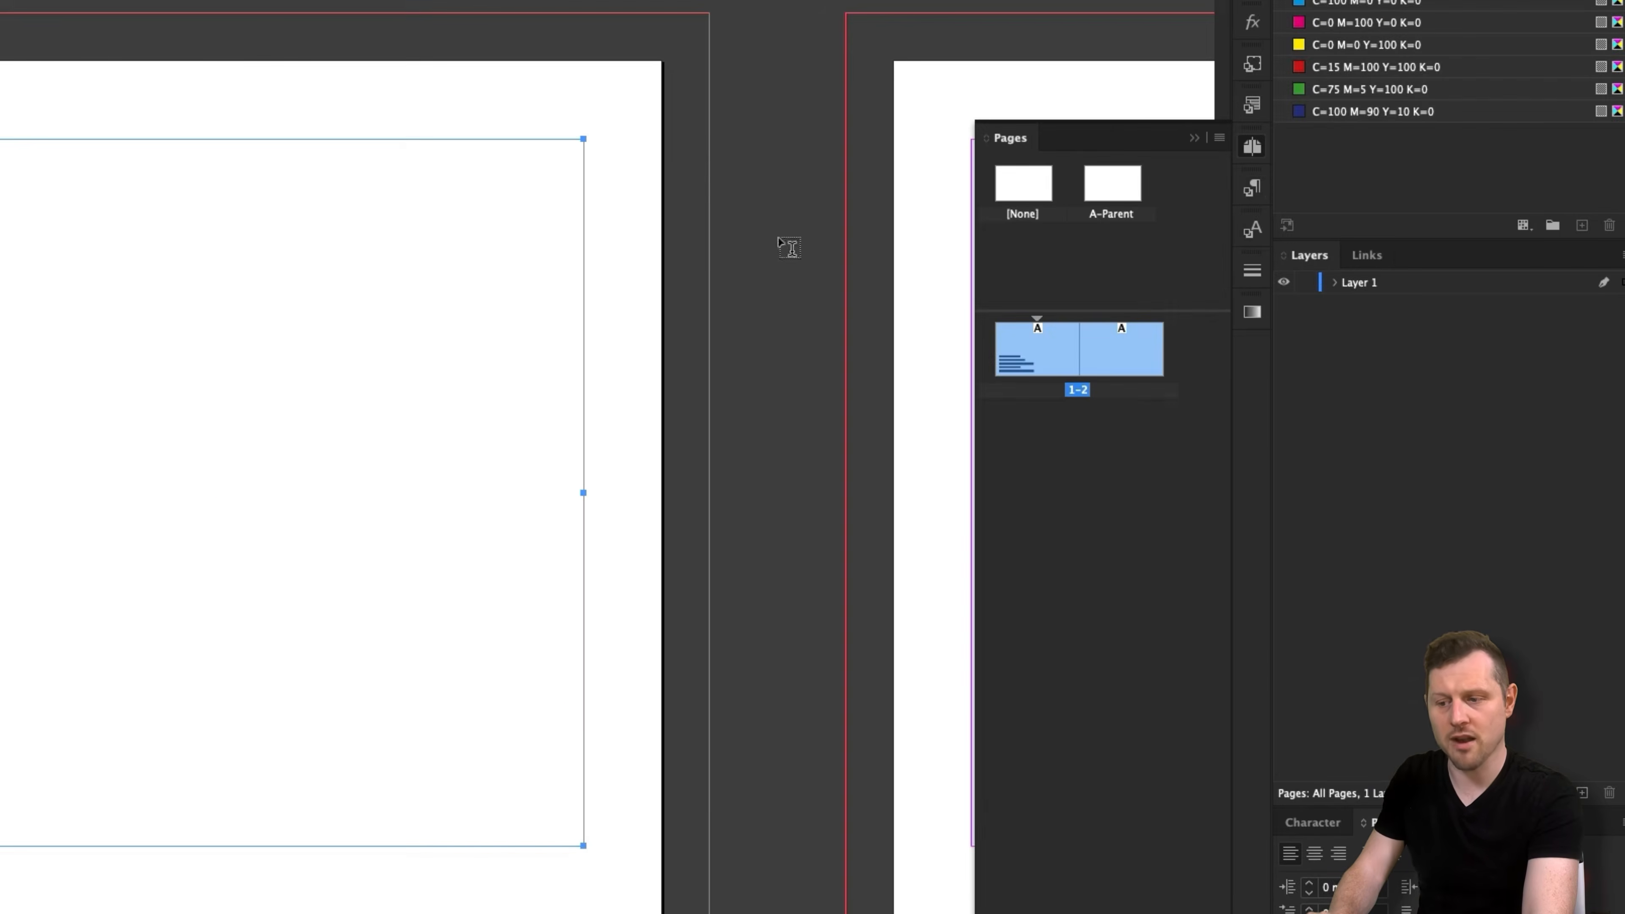
# - Create a paragraph style named Contact Details from the selected text and apply it to the selection
pyautogui.click(1252, 189)
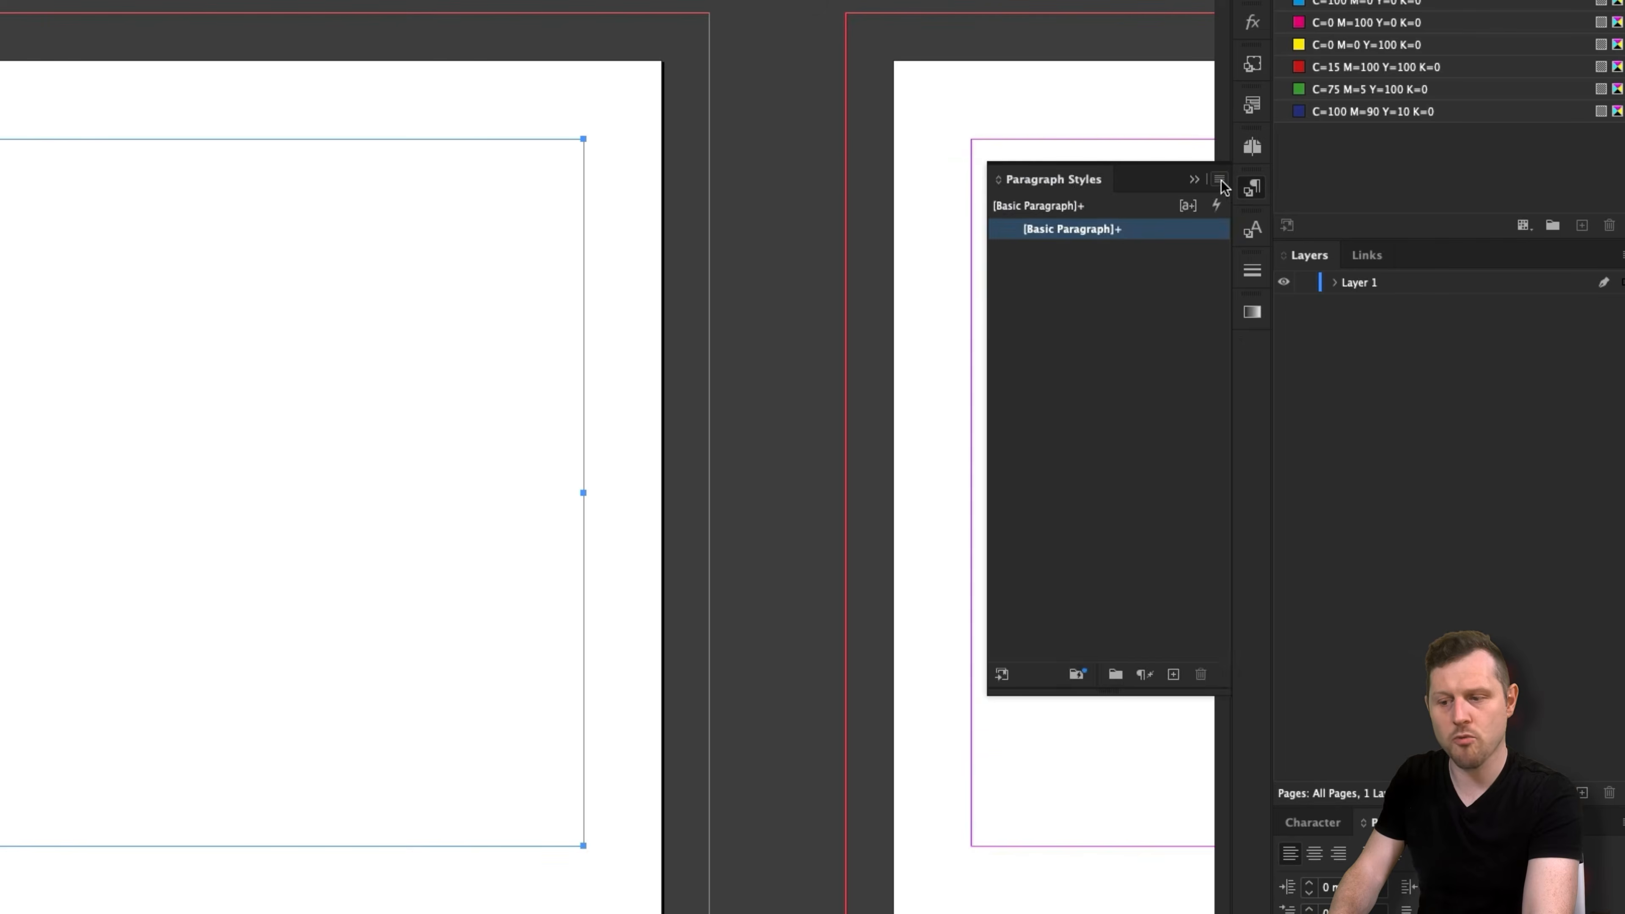
pyautogui.click(1221, 181)
pyautogui.click(1095, 185)
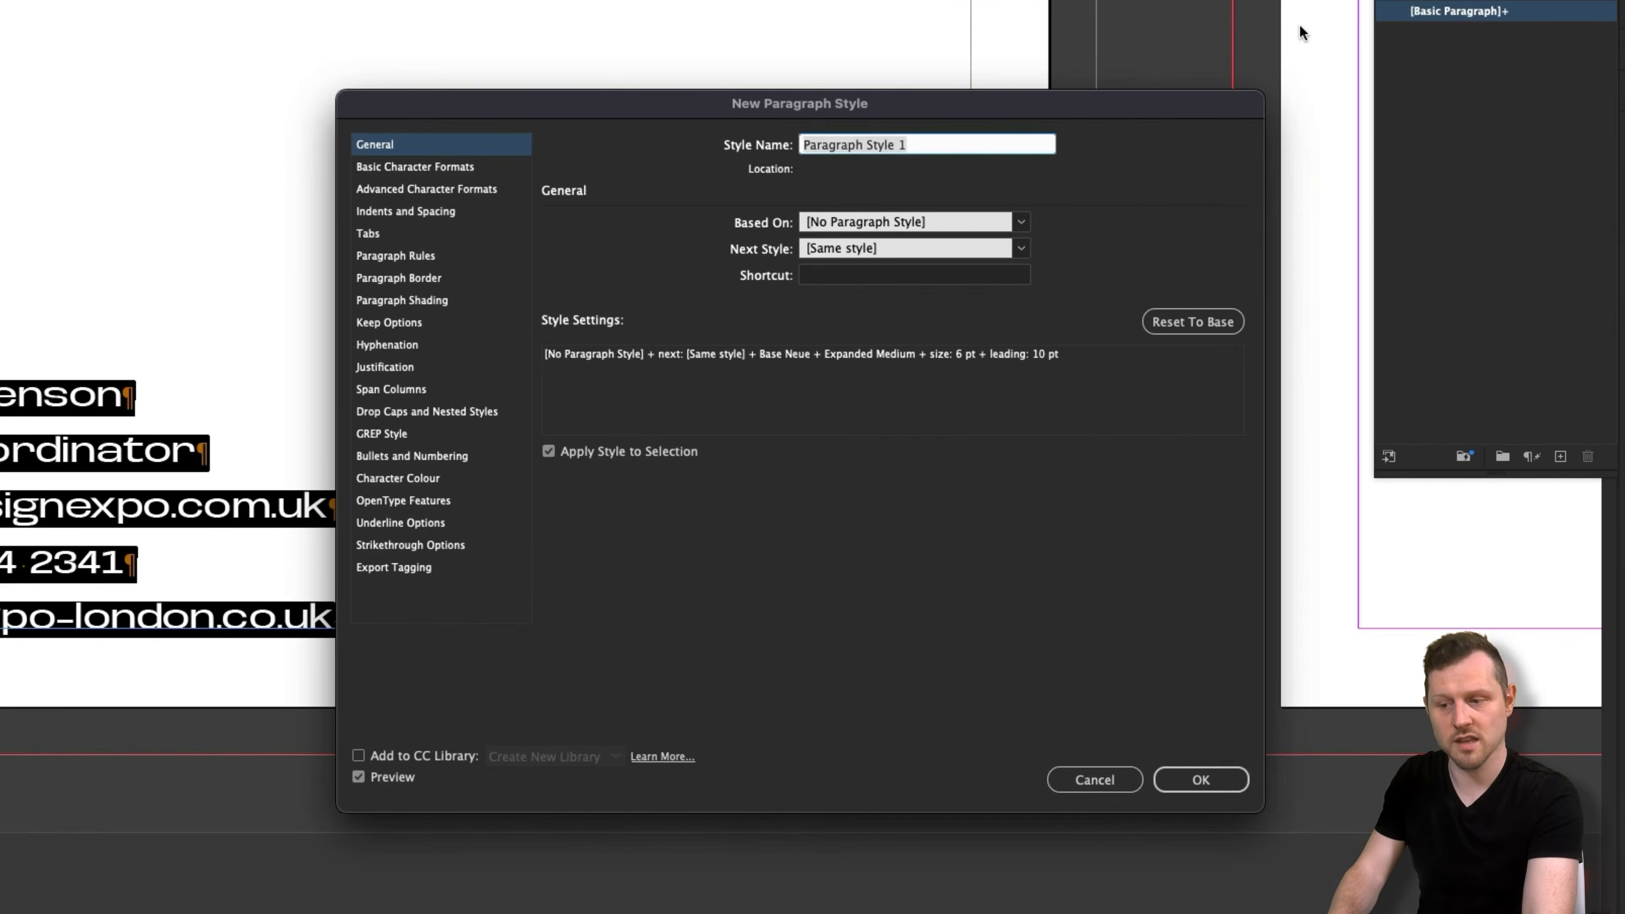
pyautogui.write('Contact ')
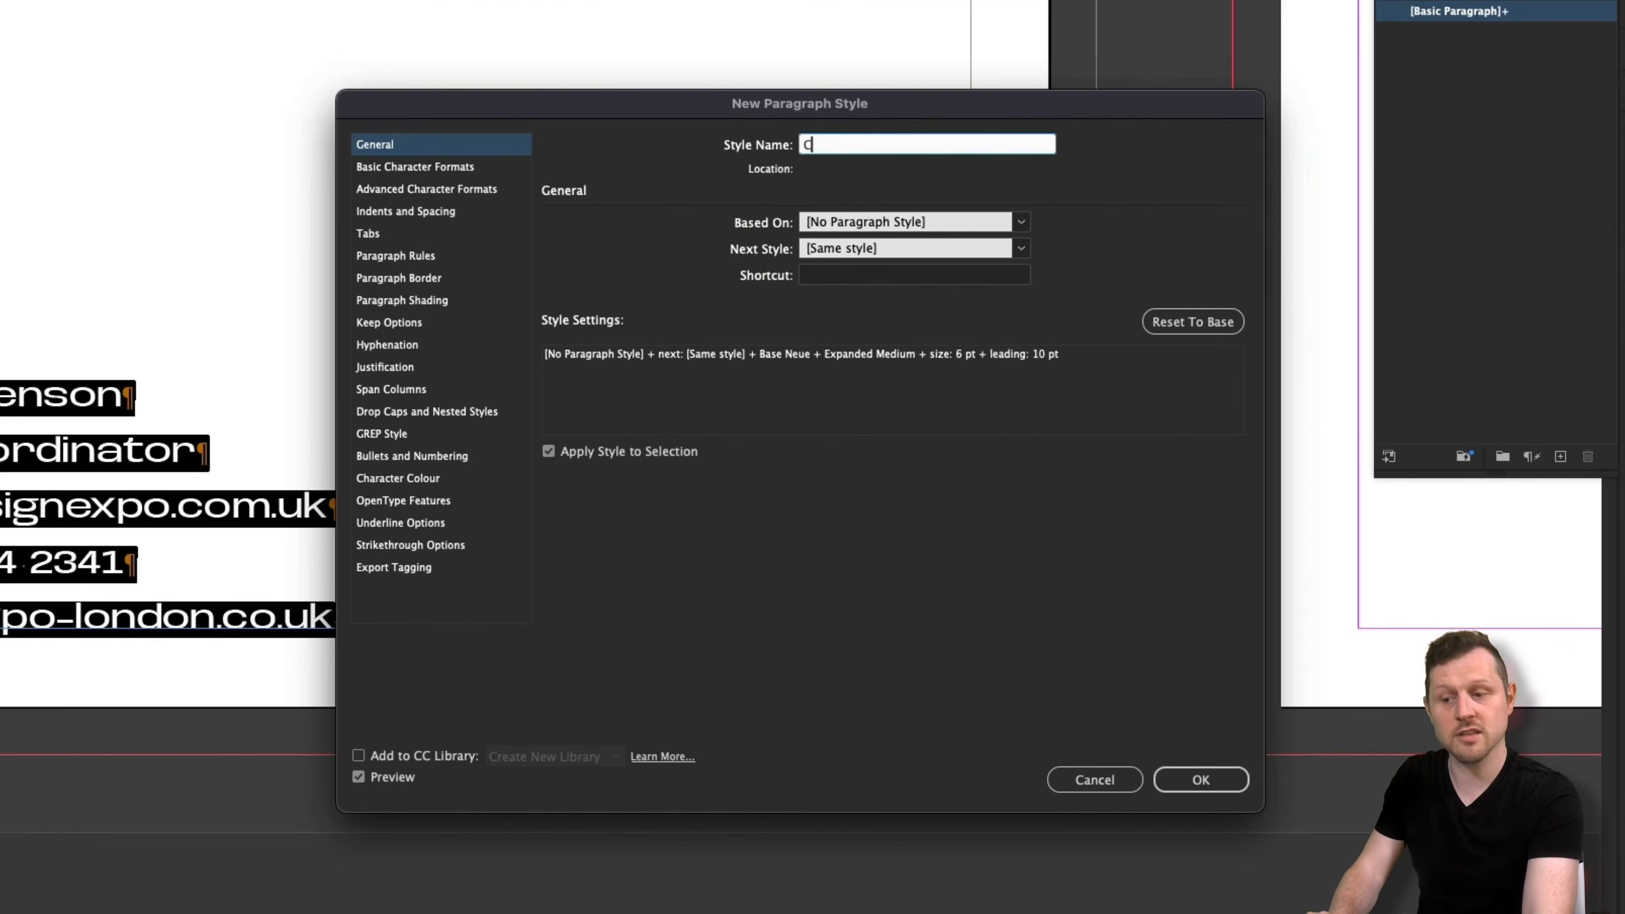
pyautogui.write('Details')
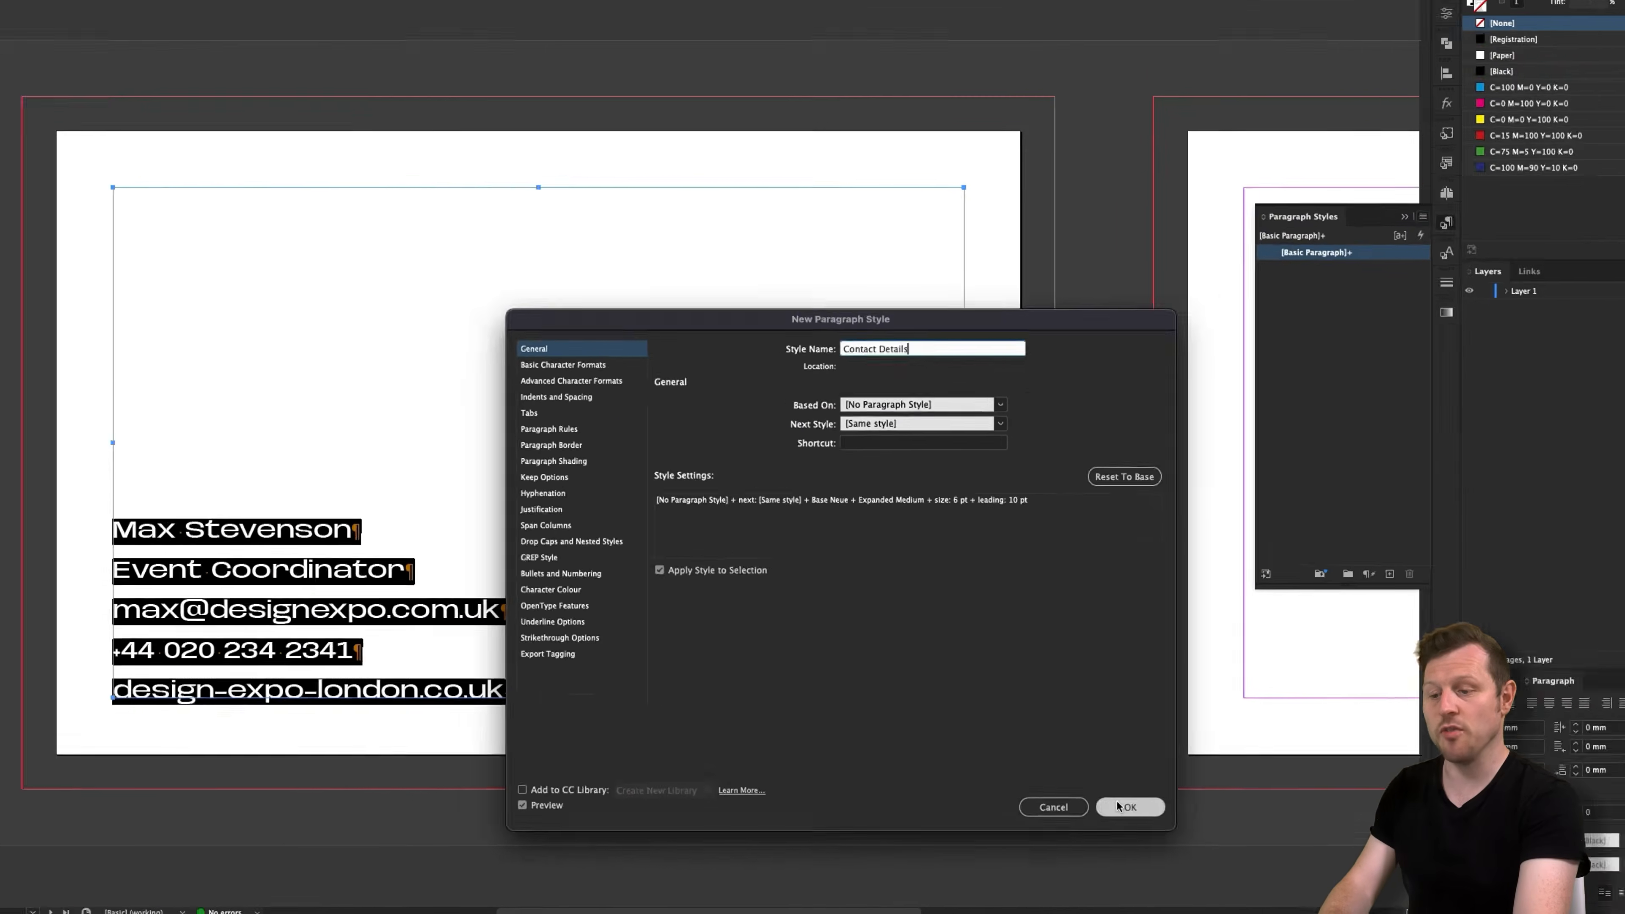
pyautogui.click(1201, 778)
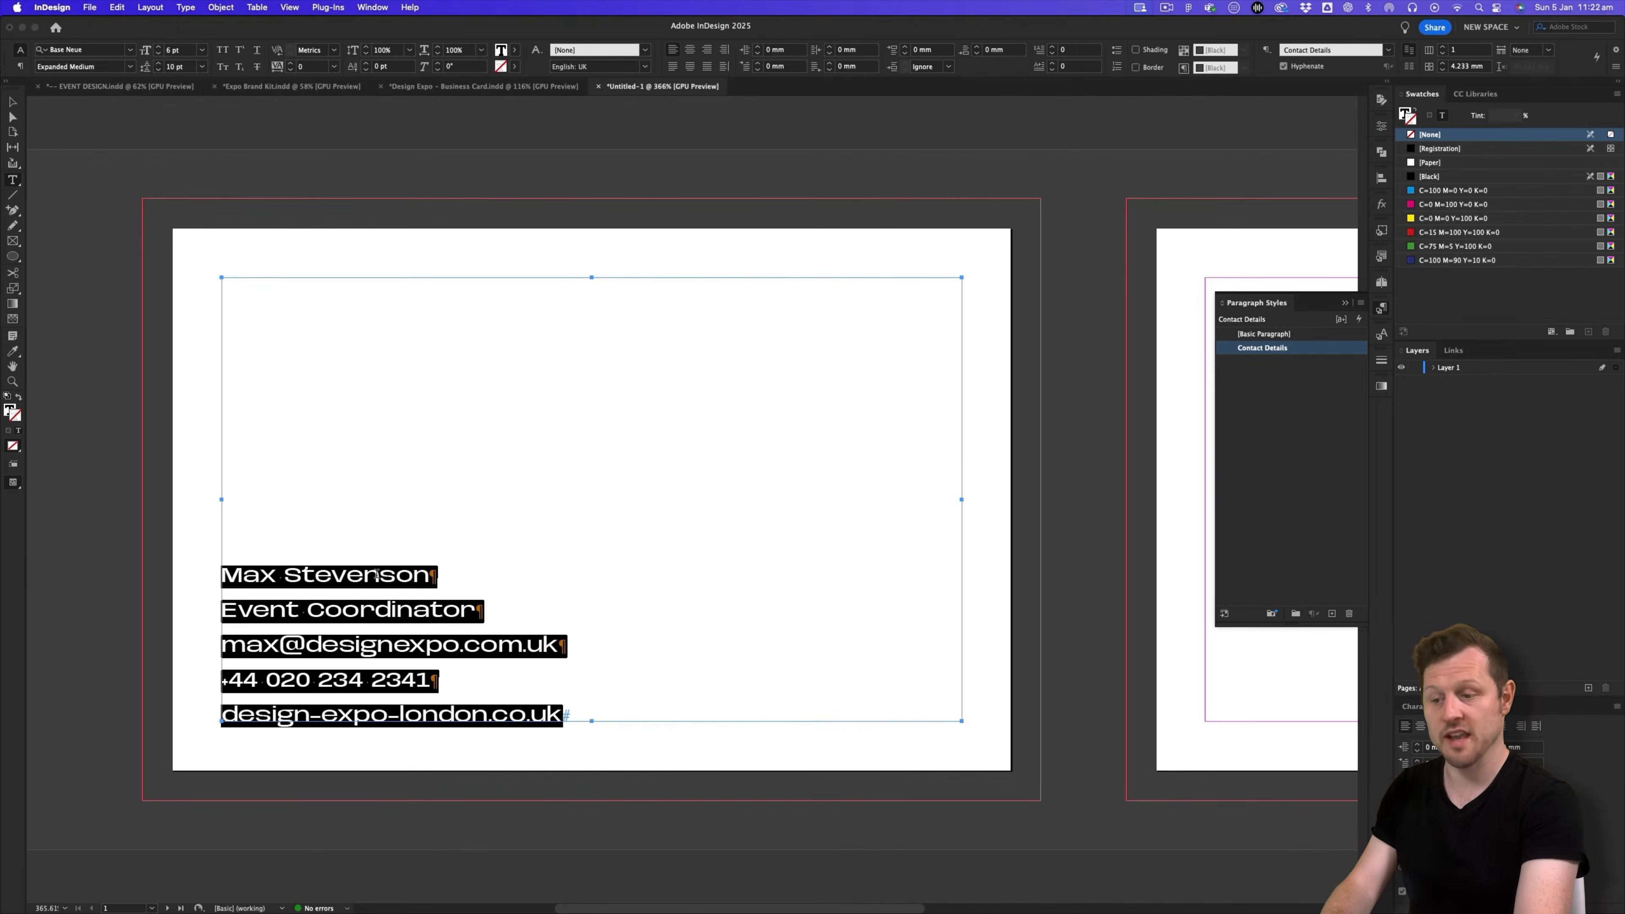
# - Set the name and job title lines in Base Neue Expanded Bold at 12 pt
pyautogui.click(340, 608)
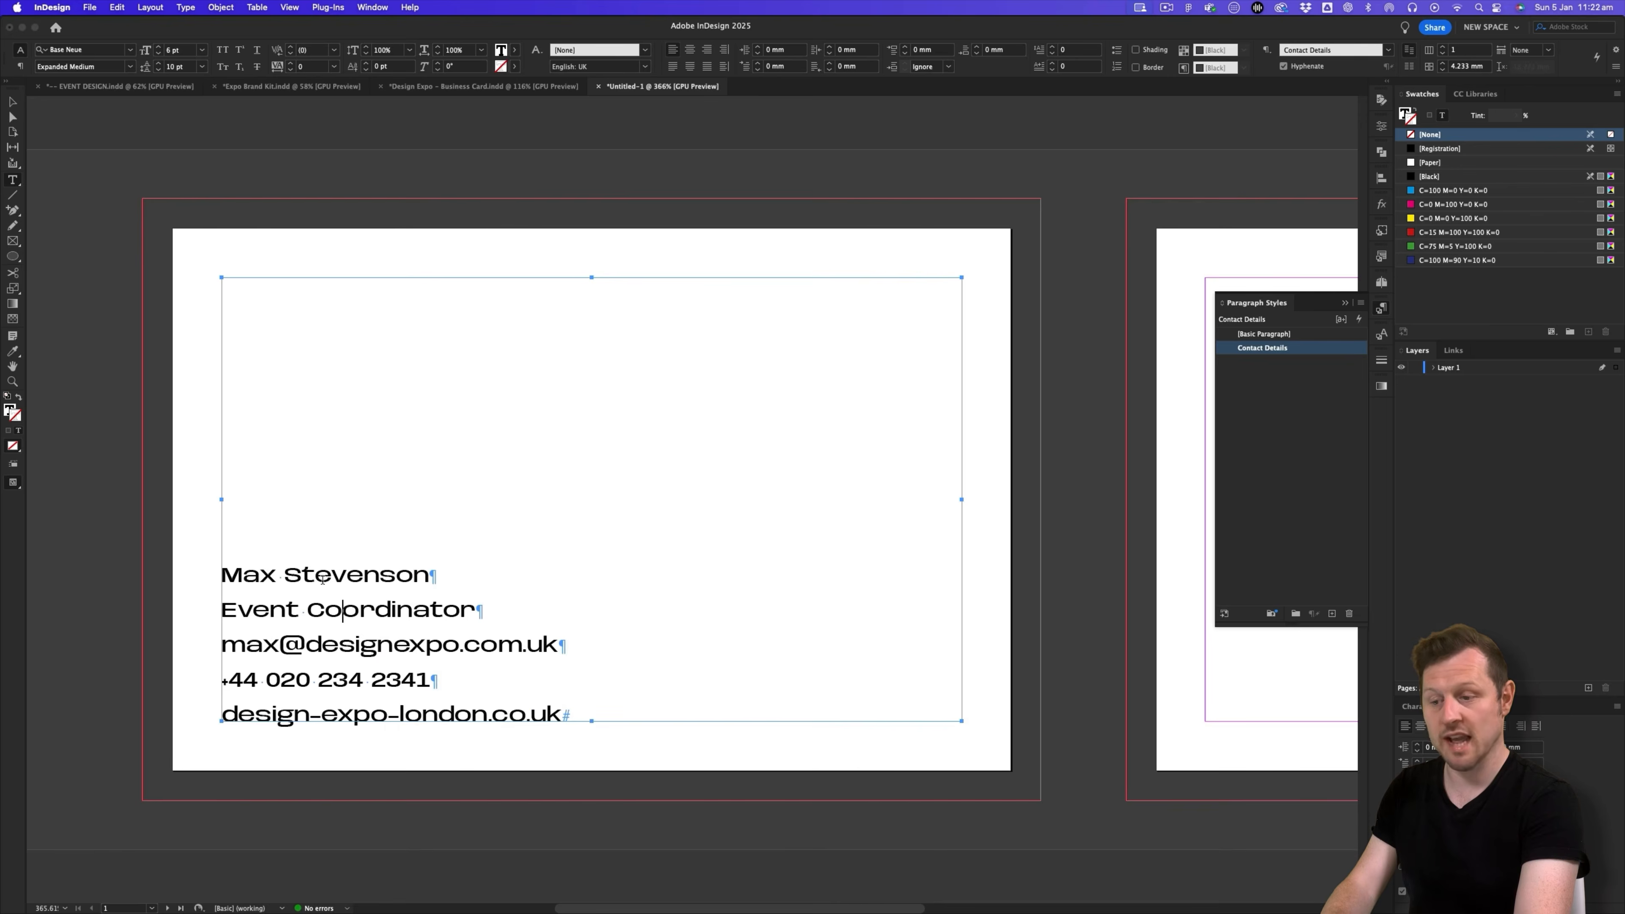
pyautogui.moveTo(477, 608); pyautogui.dragTo(221, 575)
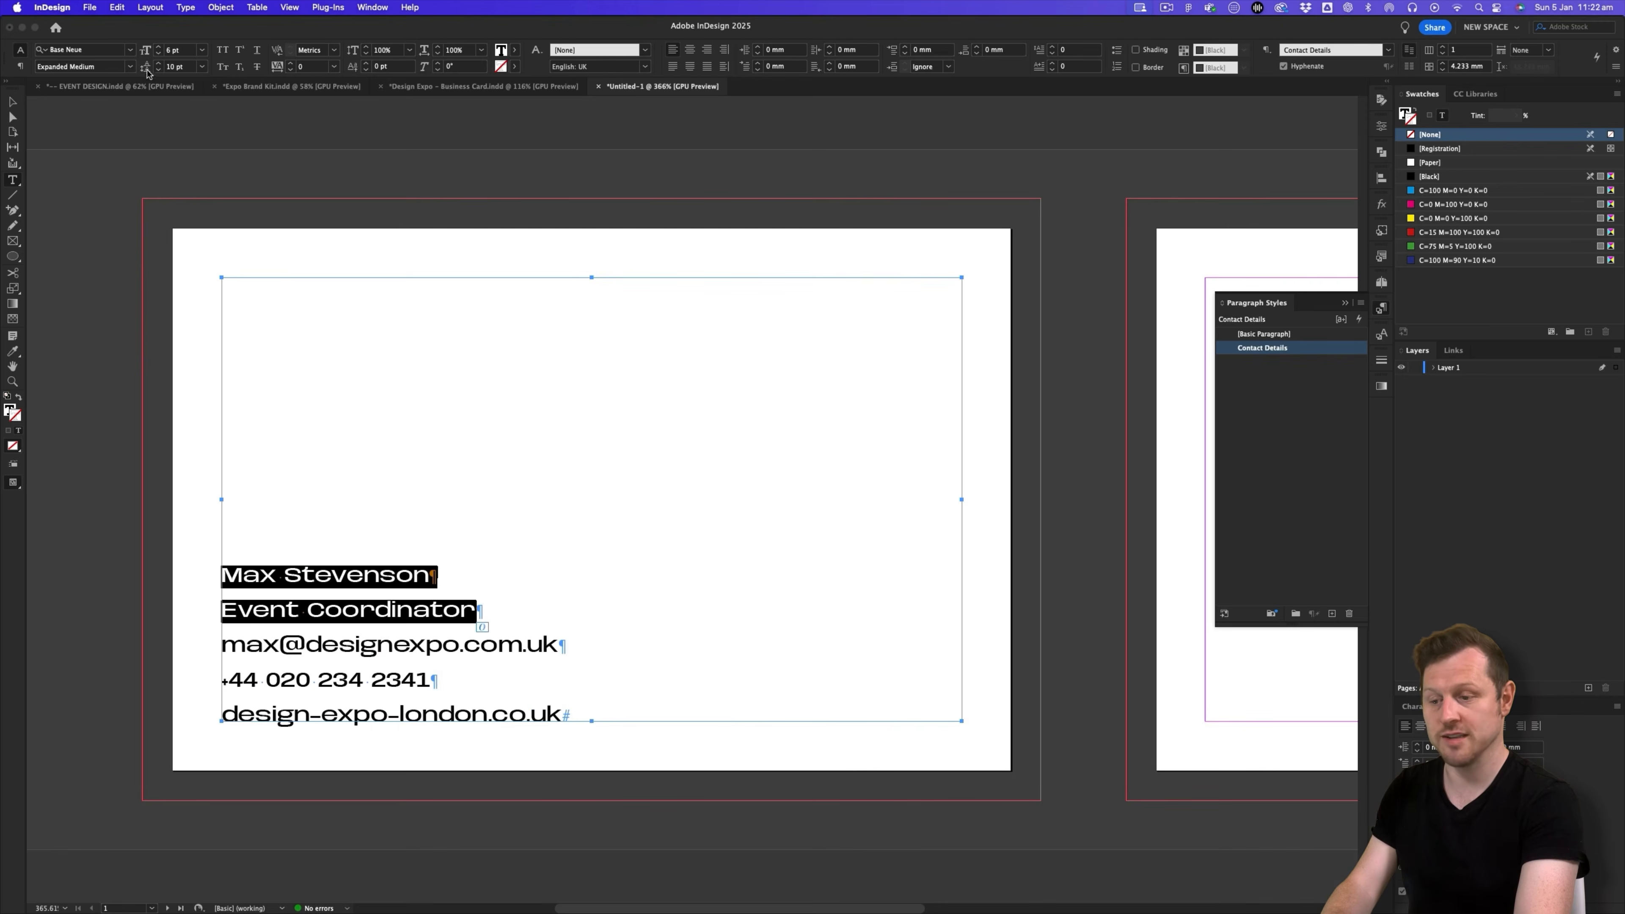
pyautogui.click(131, 67)
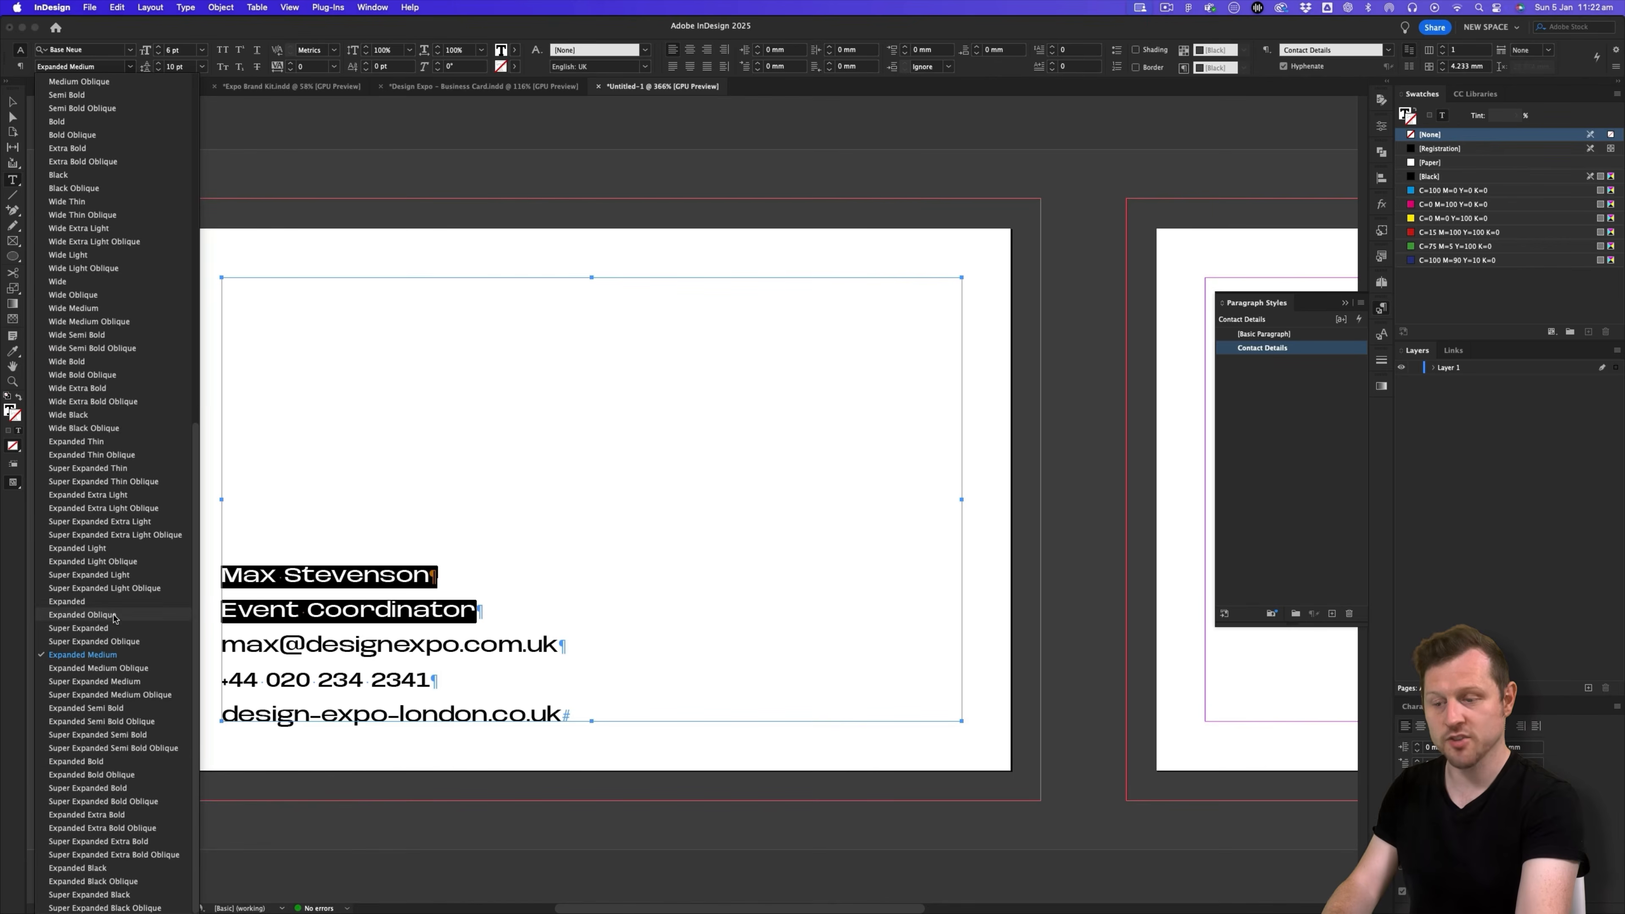
pyautogui.click(138, 760)
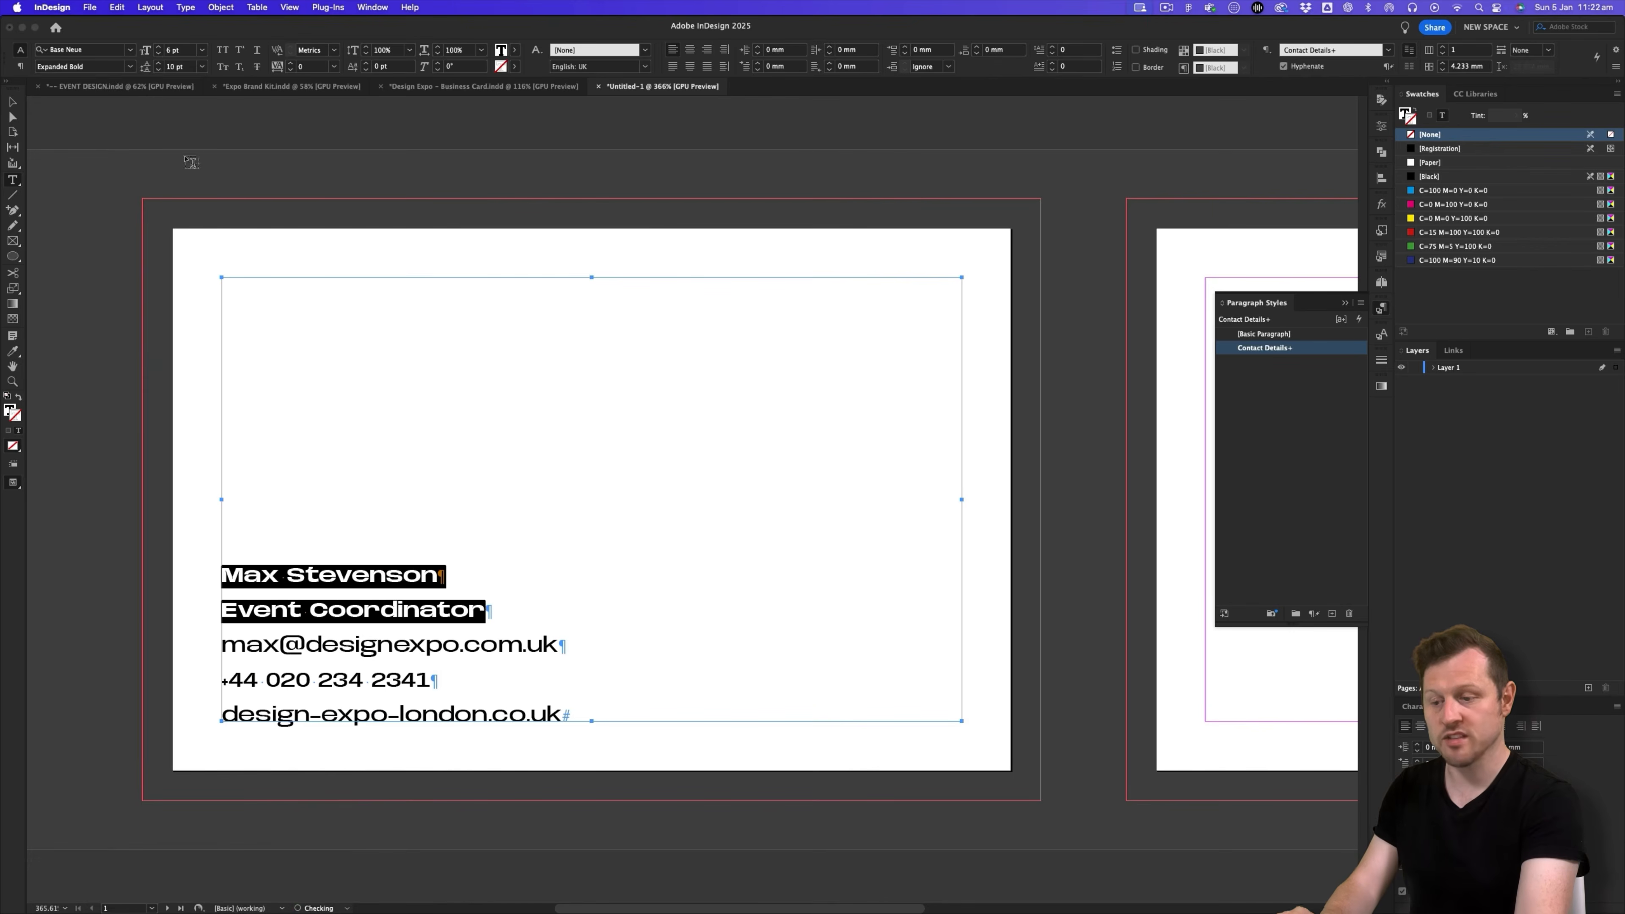
pyautogui.click(158, 48)
pyautogui.click(158, 47)
pyautogui.click(158, 47)
pyautogui.click(158, 47)
pyautogui.click(158, 48)
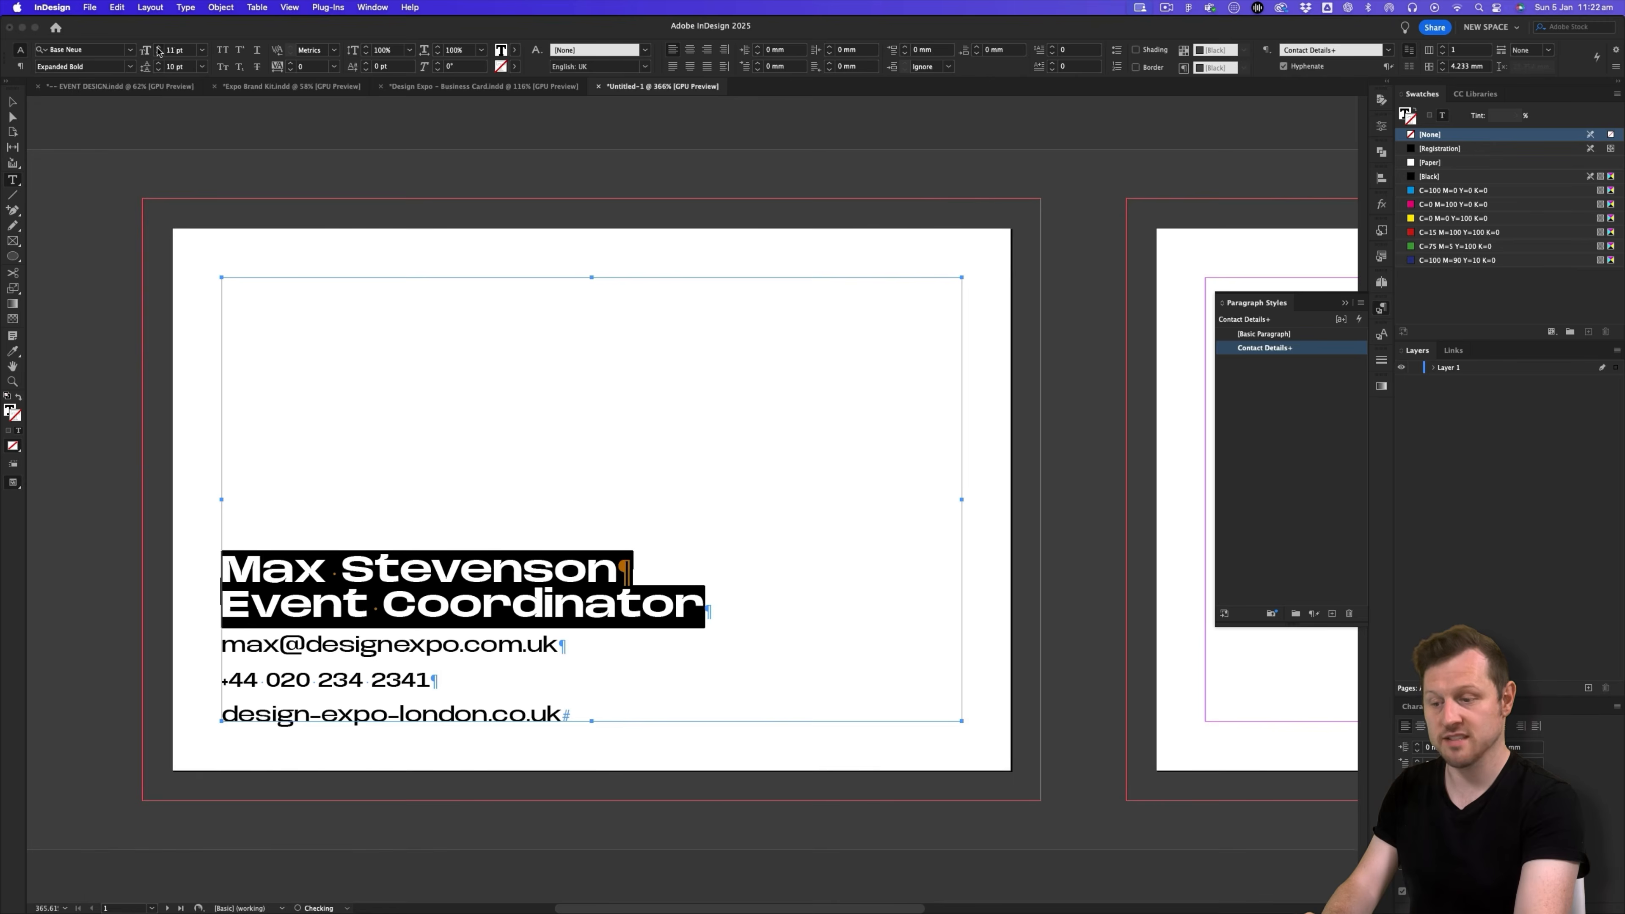
pyautogui.click(158, 47)
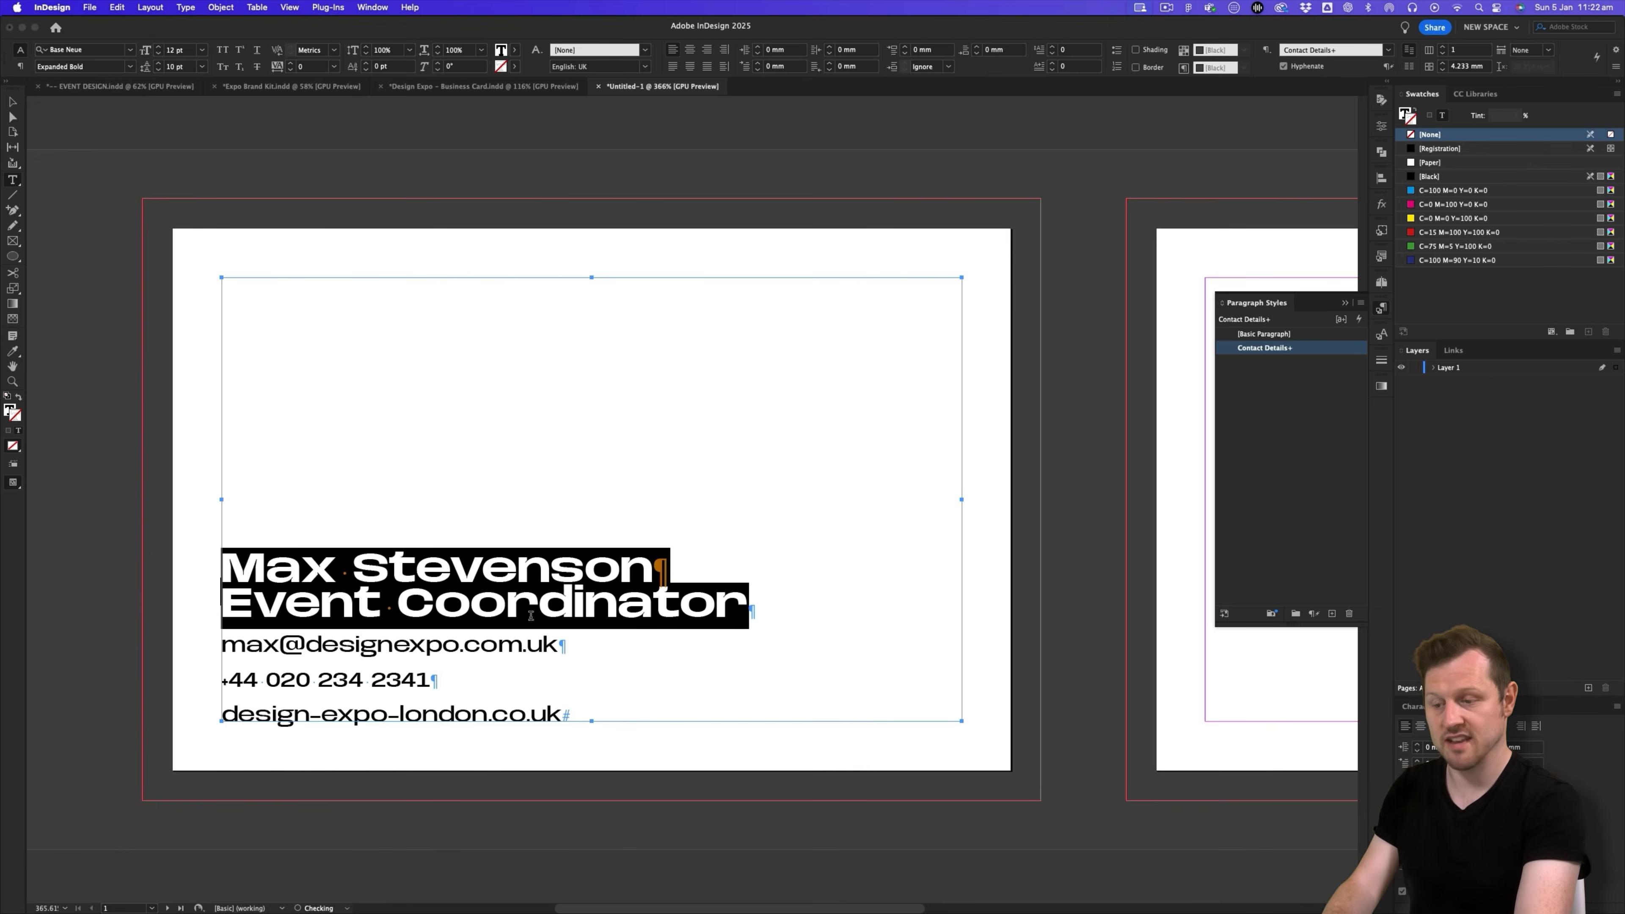
# - Give the name and job title lines 13 pt leading and 4 mm of space after each paragraph
pyautogui.click(204, 66)
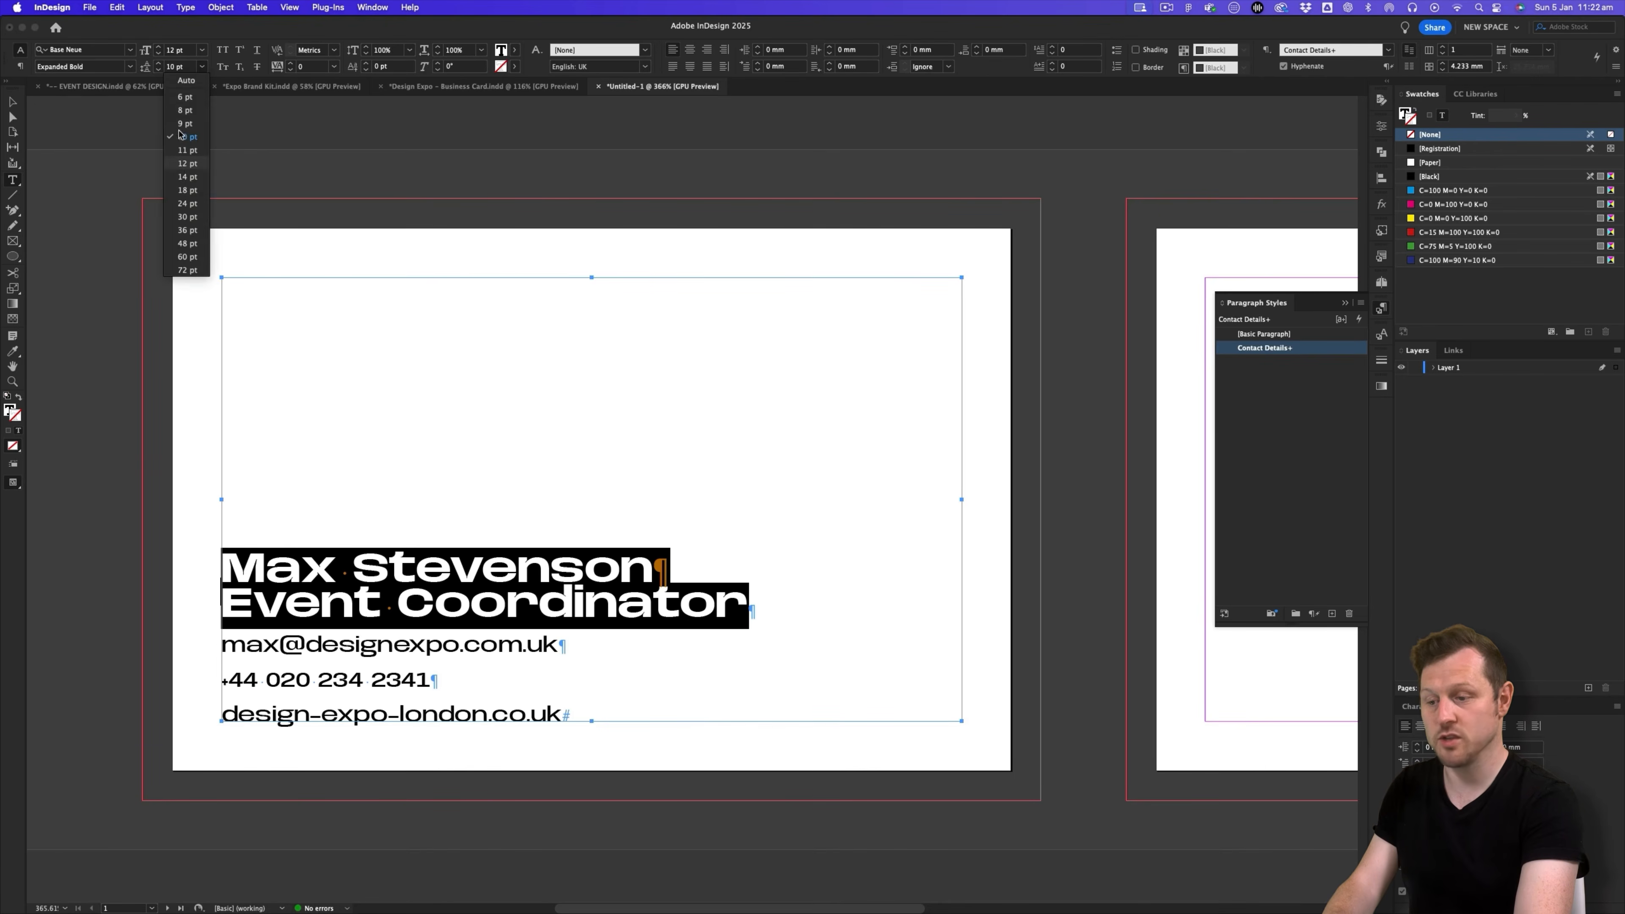
pyautogui.click(186, 164)
pyautogui.click(158, 64)
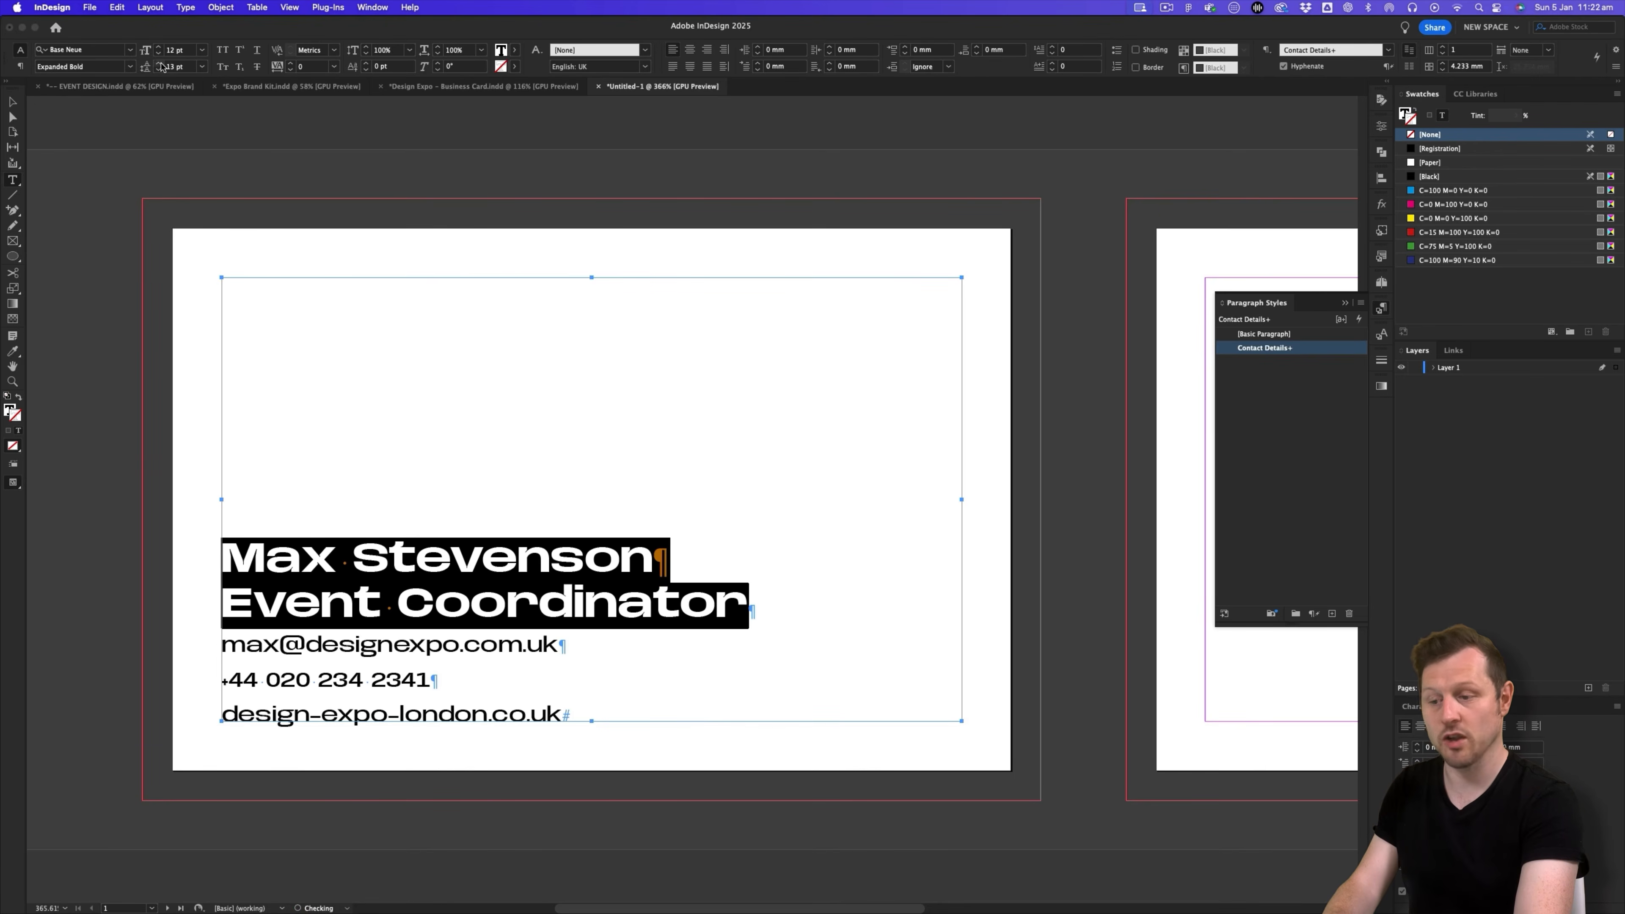
pyautogui.click(437, 595)
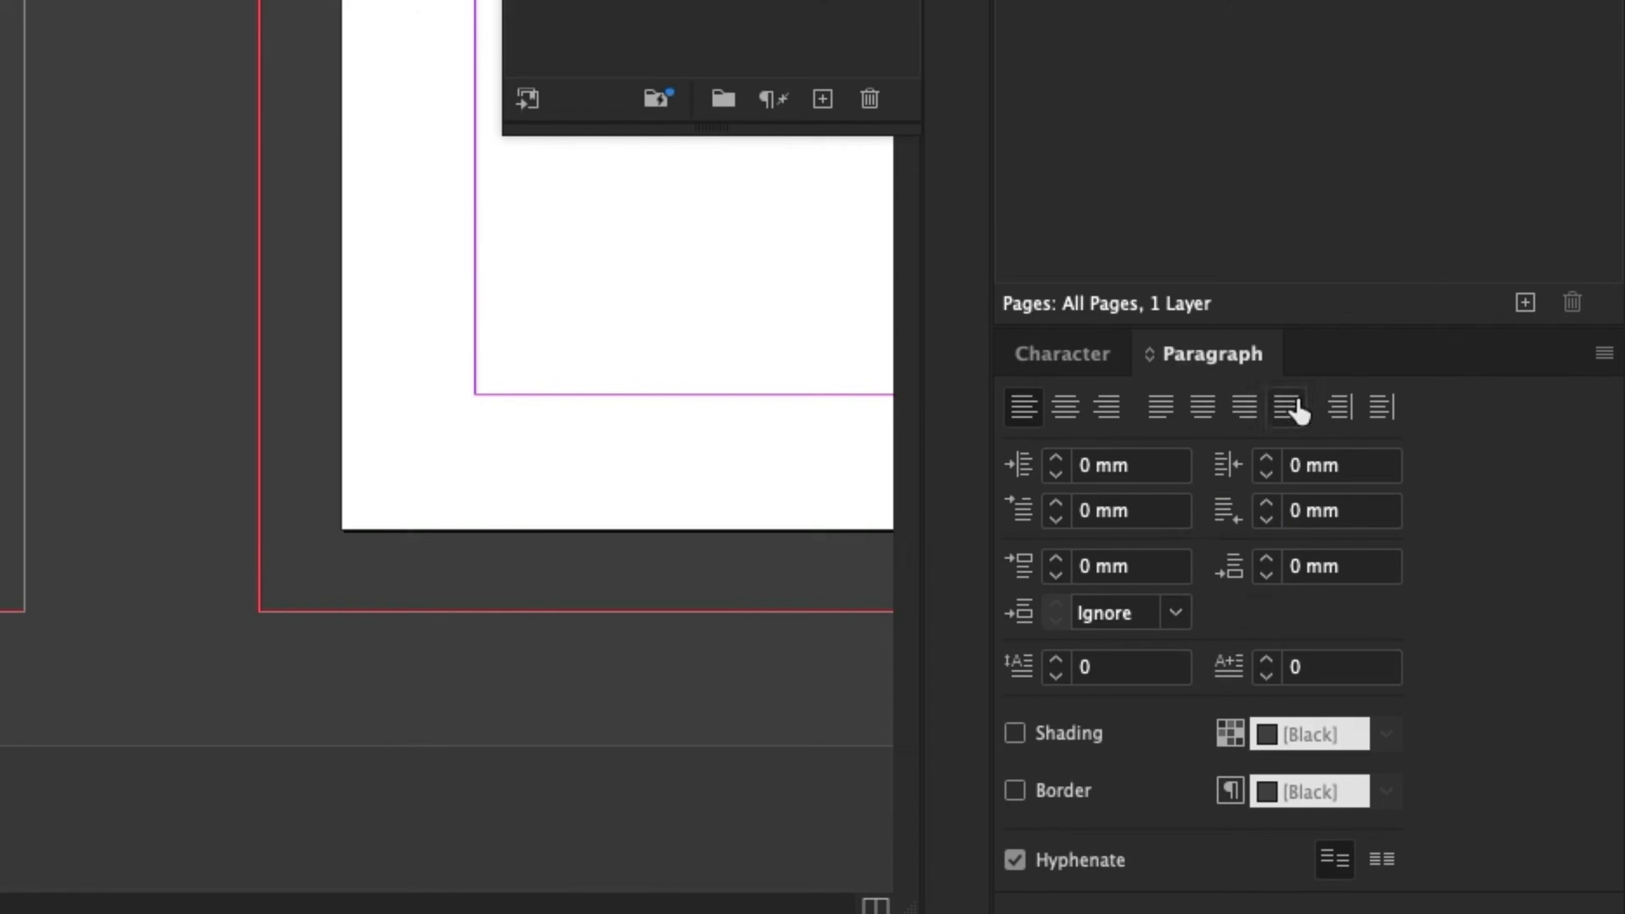
pyautogui.click(1370, 662)
pyautogui.click(1370, 661)
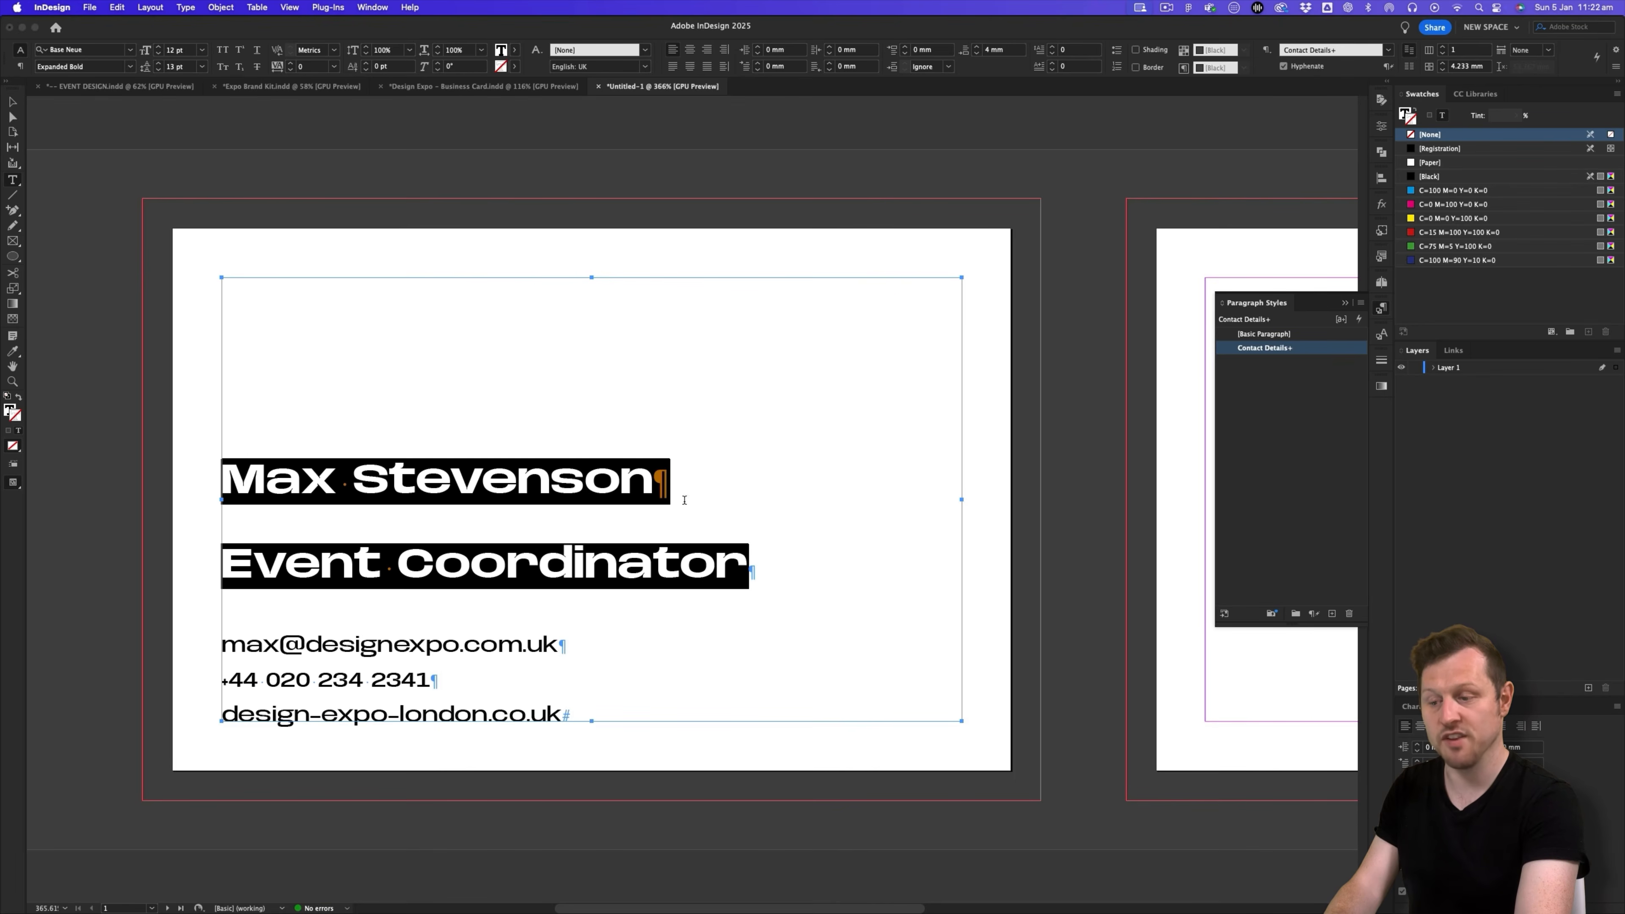
# - Replace the paragraph break between the name and job title with a forced line break
pyautogui.click(665, 475)
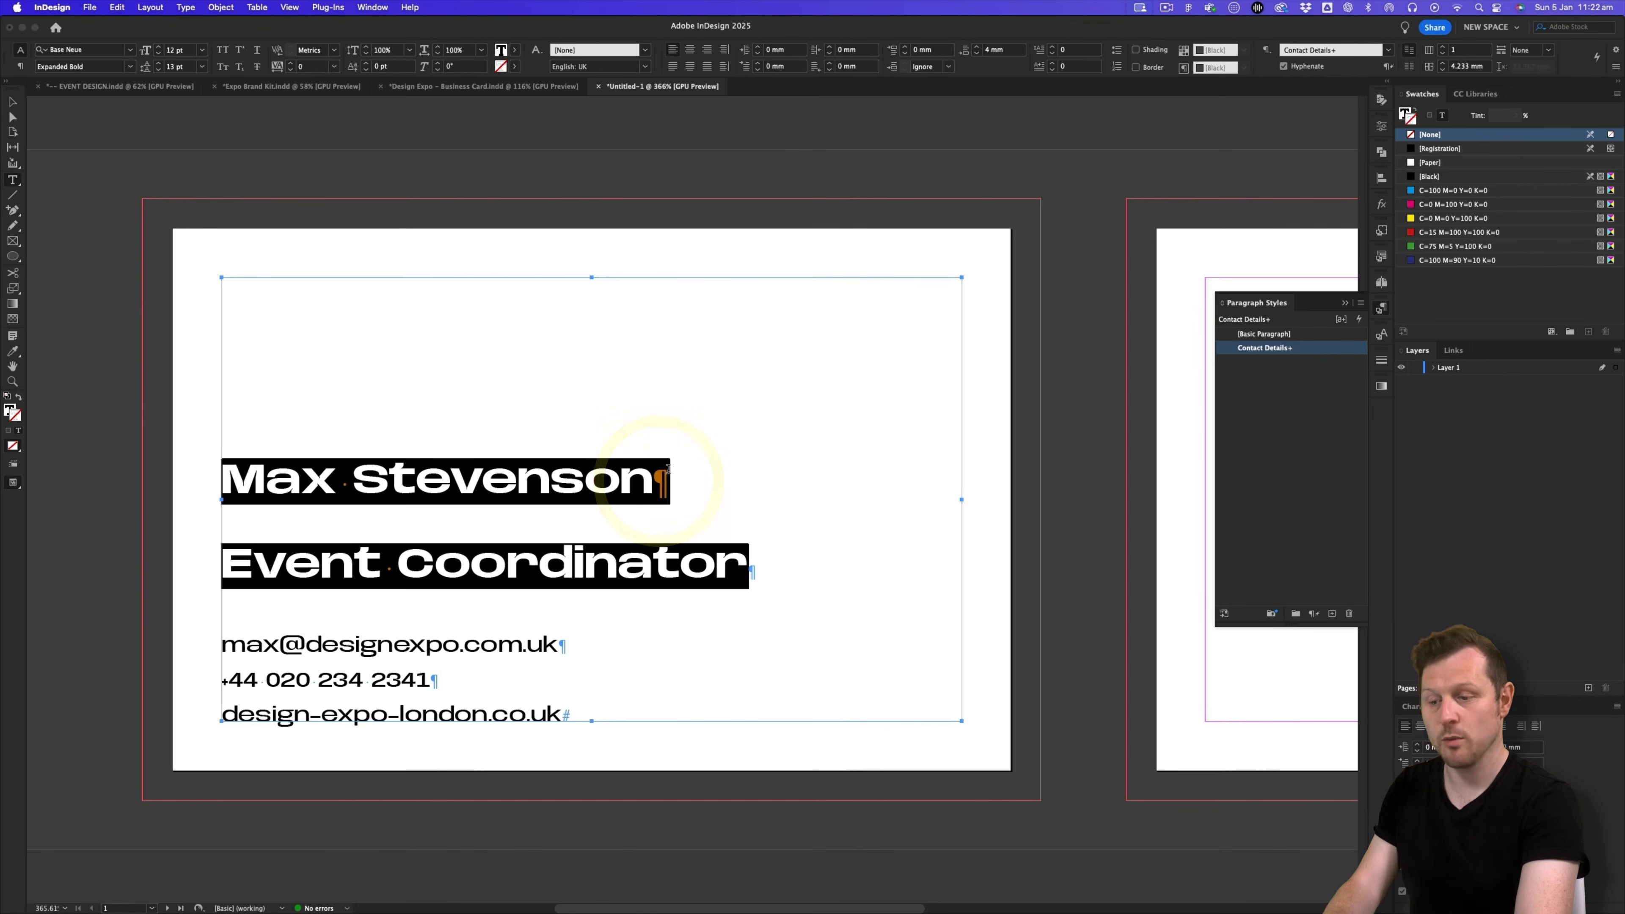
pyautogui.click(576, 563)
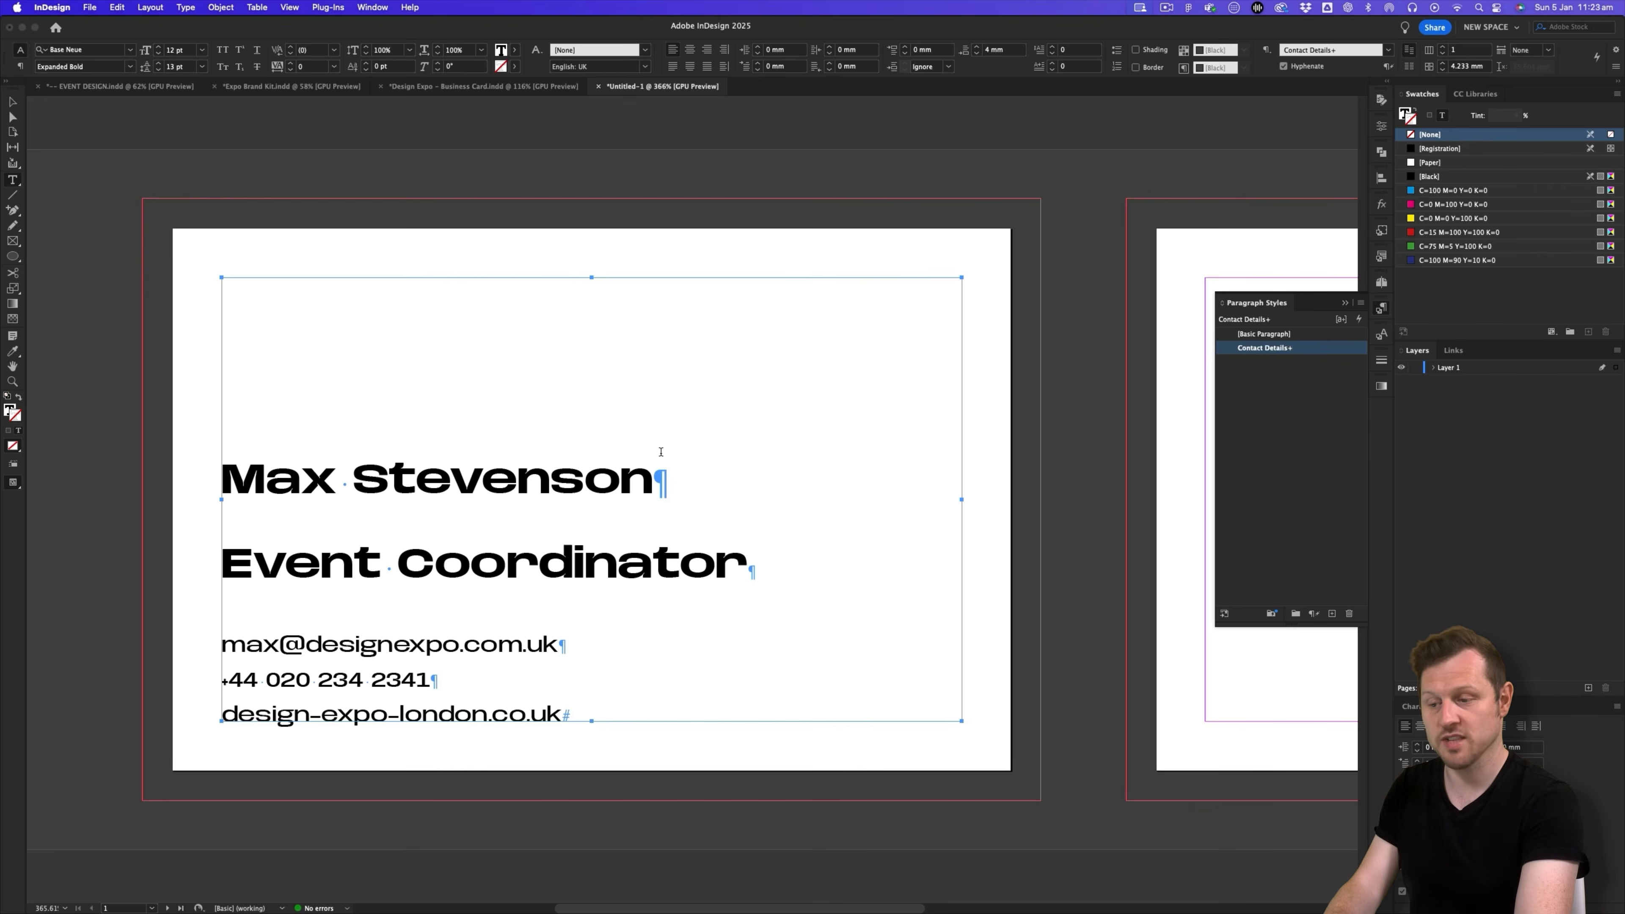
pyautogui.click(224, 560)
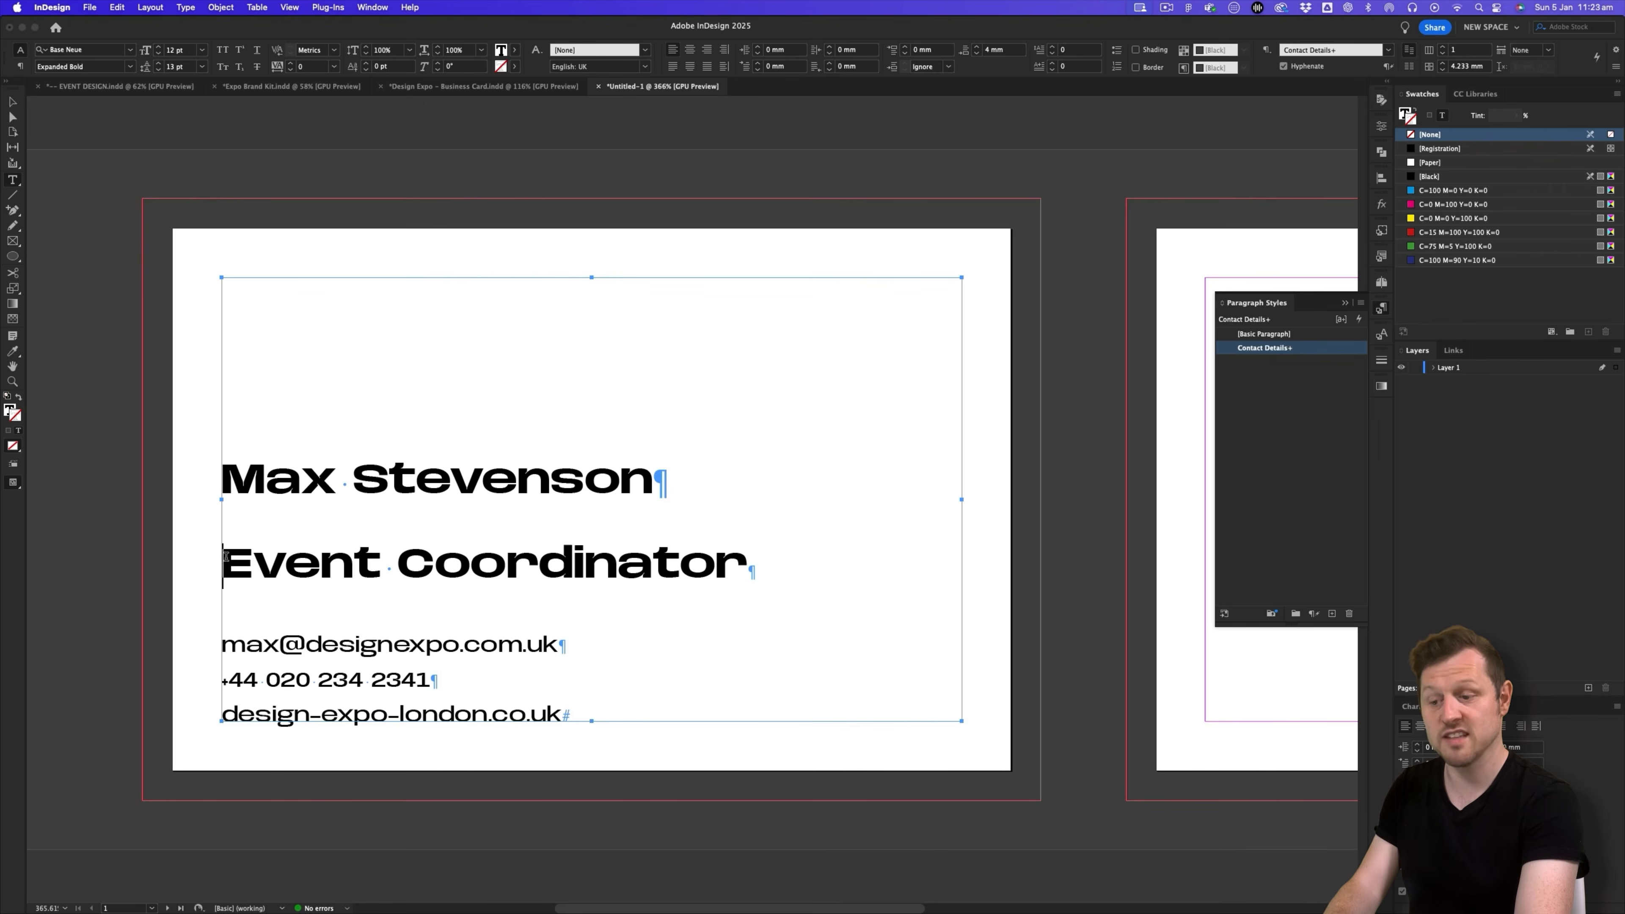
pyautogui.press('BackSpace')
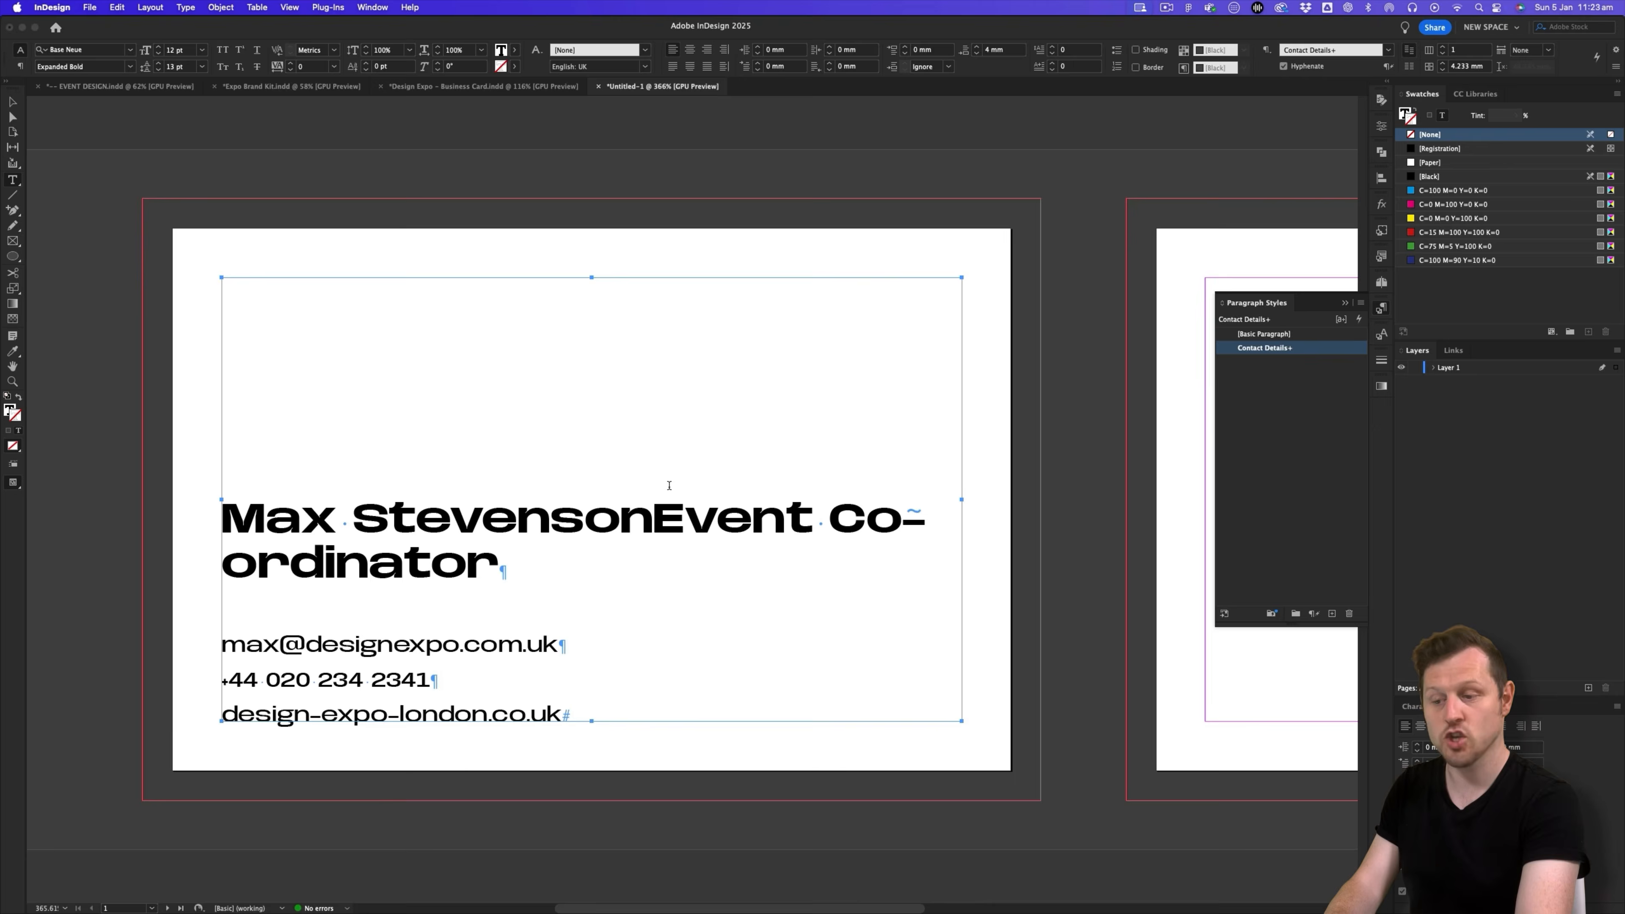
pyautogui.hotkey('shift', 'Return')
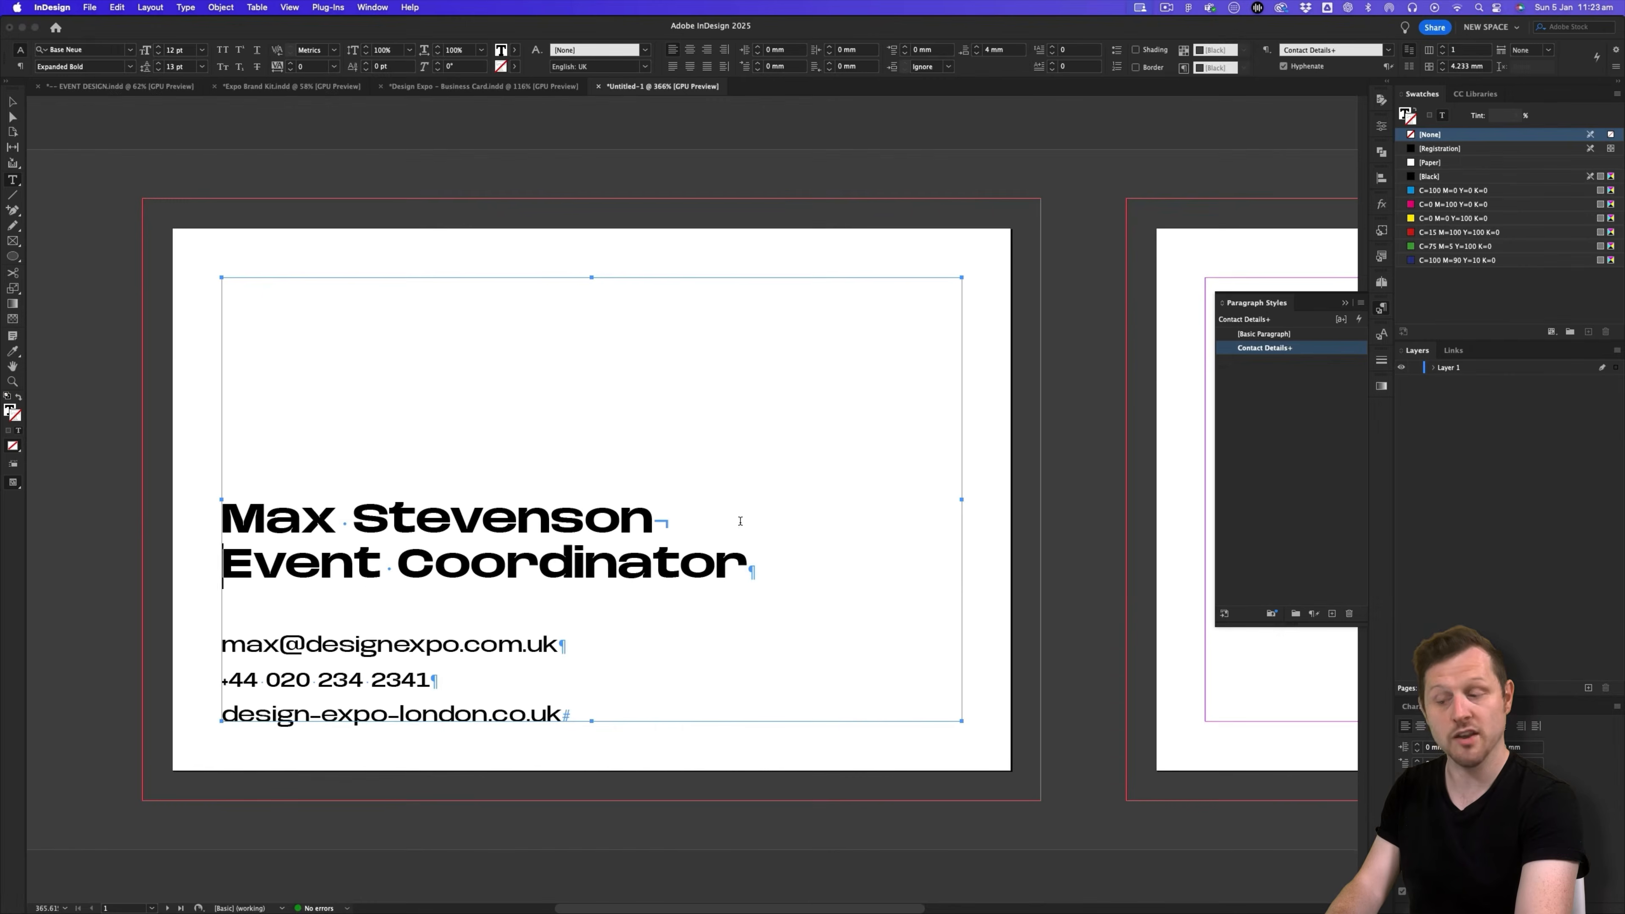
# - Create a paragraph style named Name & Job Description from the name and job title lines, based on [No Paragraph Style], and apply it
pyautogui.moveTo(746, 557); pyautogui.dragTo(632, 495)
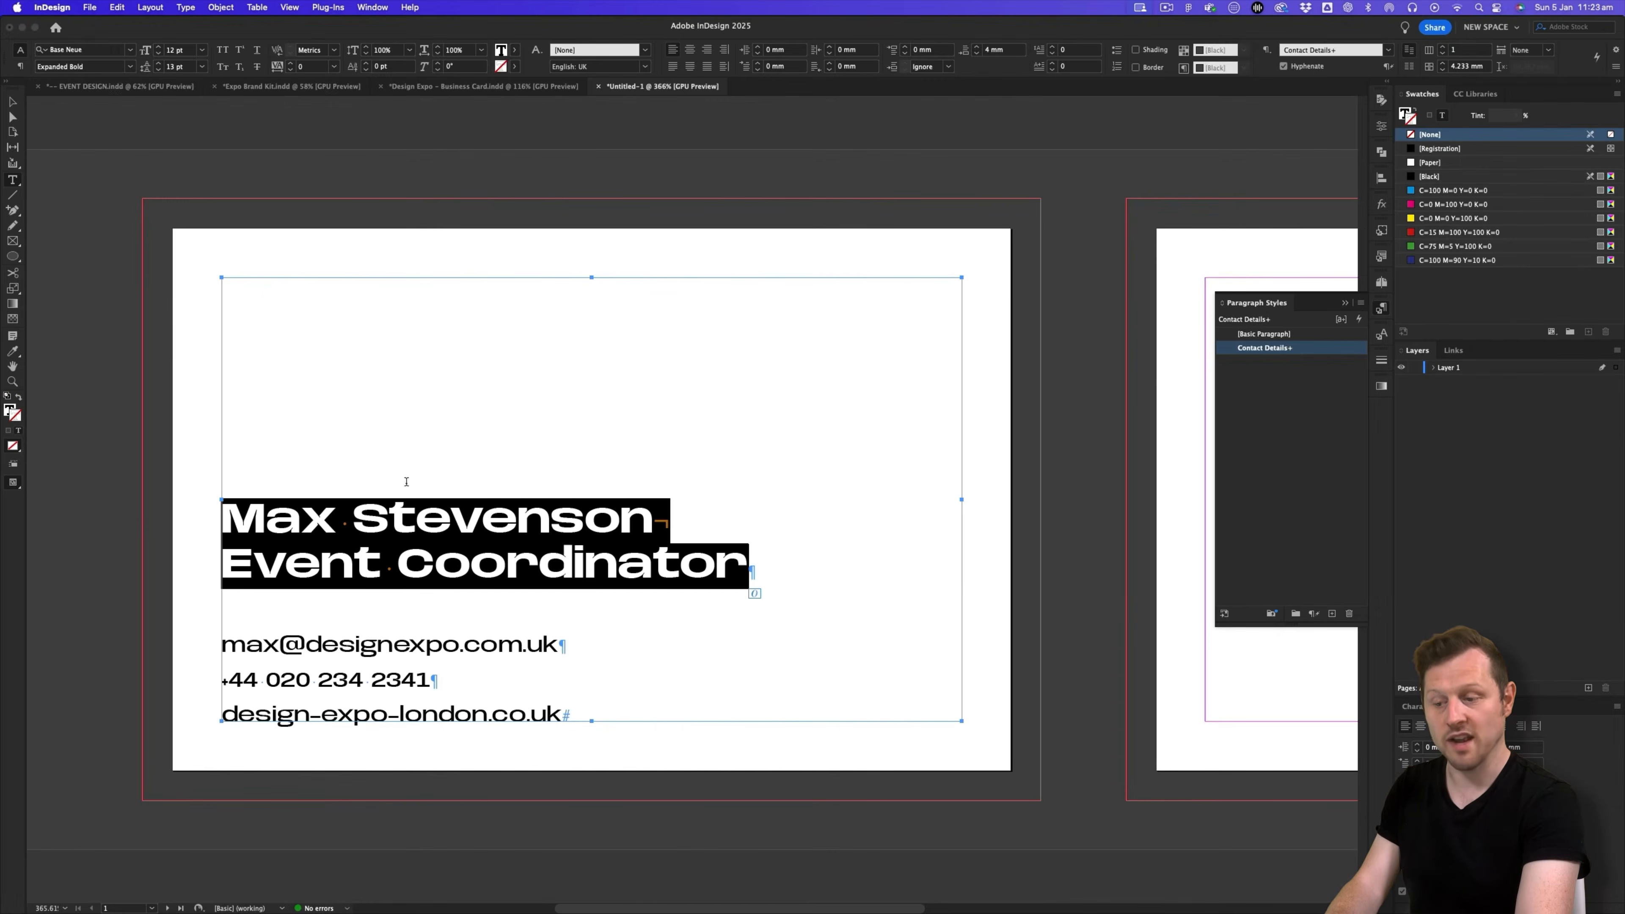
pyautogui.click(631, 555)
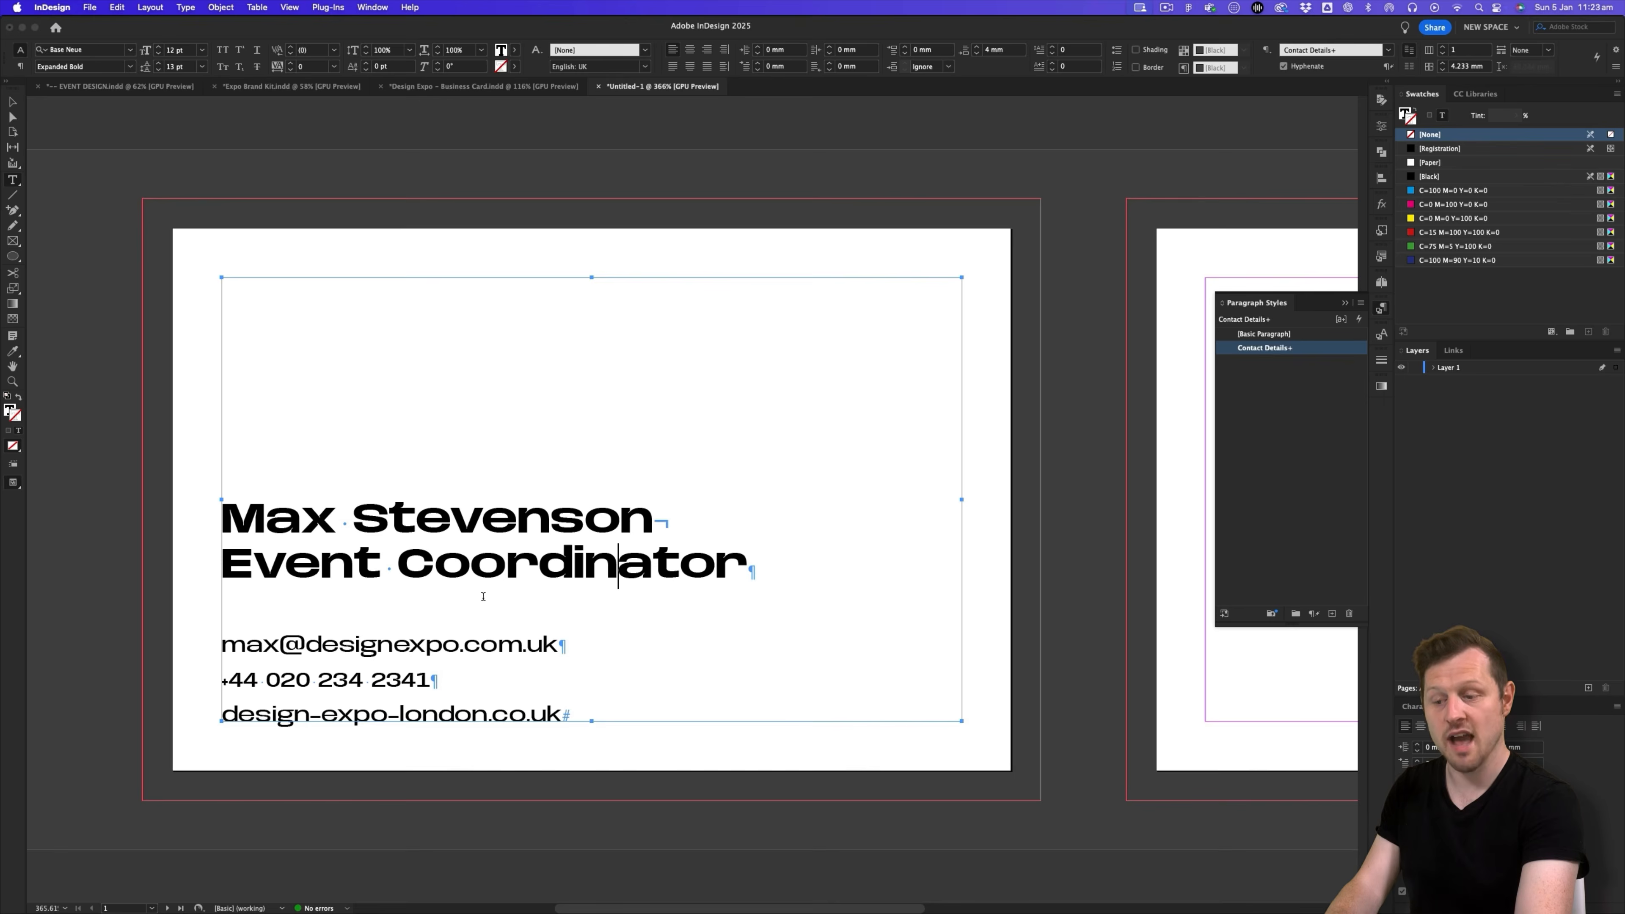
pyautogui.moveTo(748, 563); pyautogui.dragTo(218, 522)
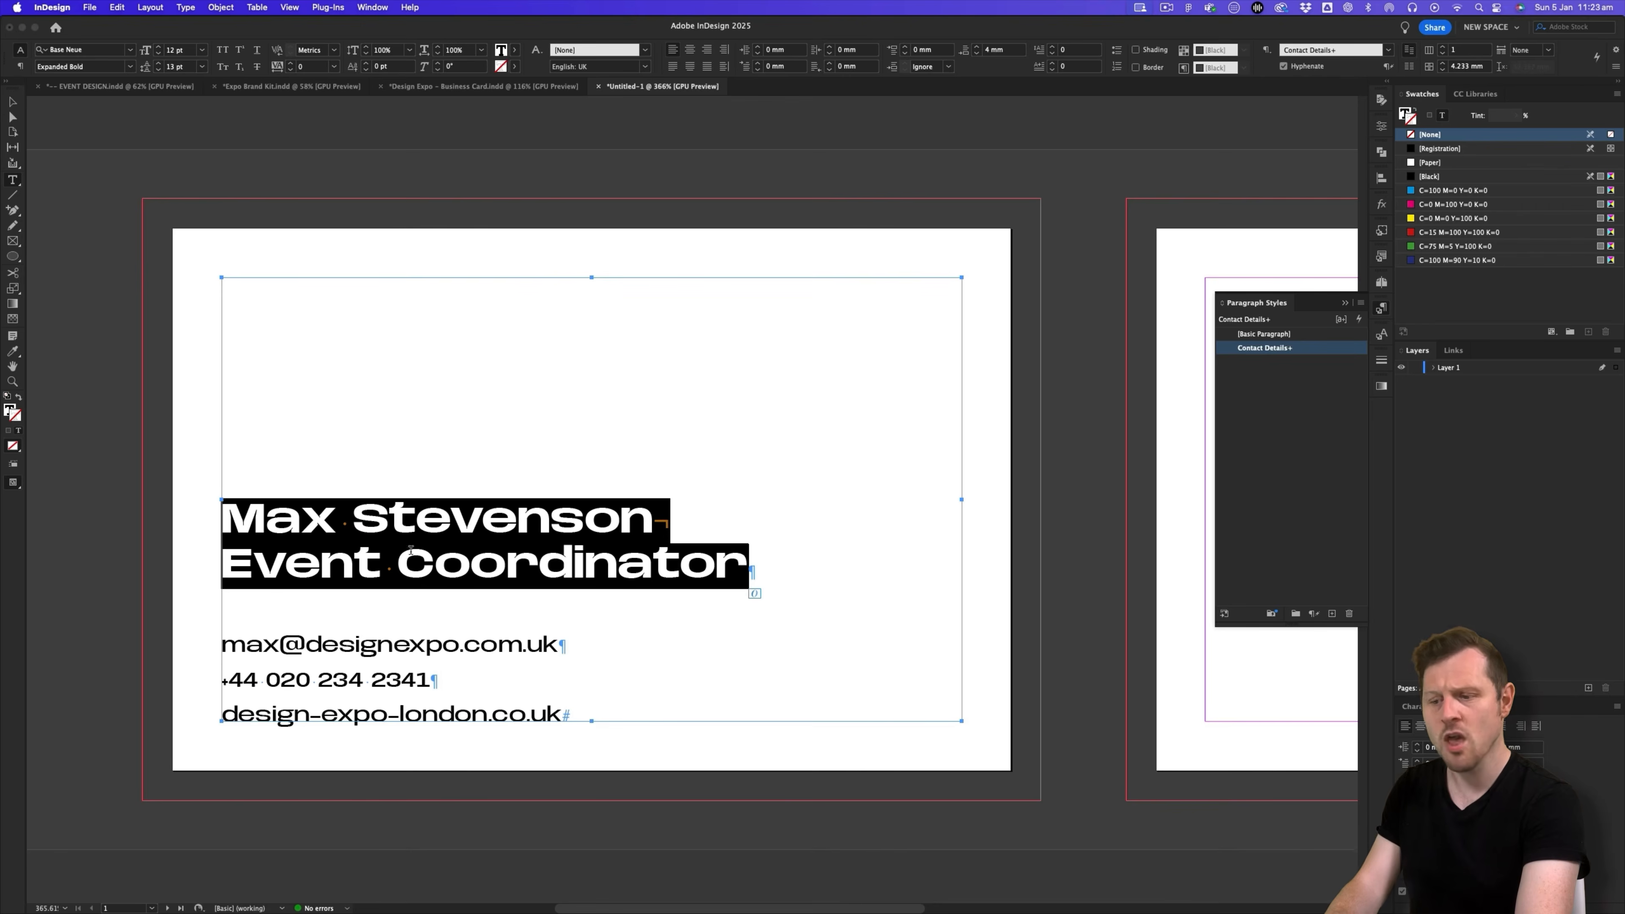
pyautogui.click(575, 566)
pyautogui.moveTo(754, 562); pyautogui.dragTo(507, 563)
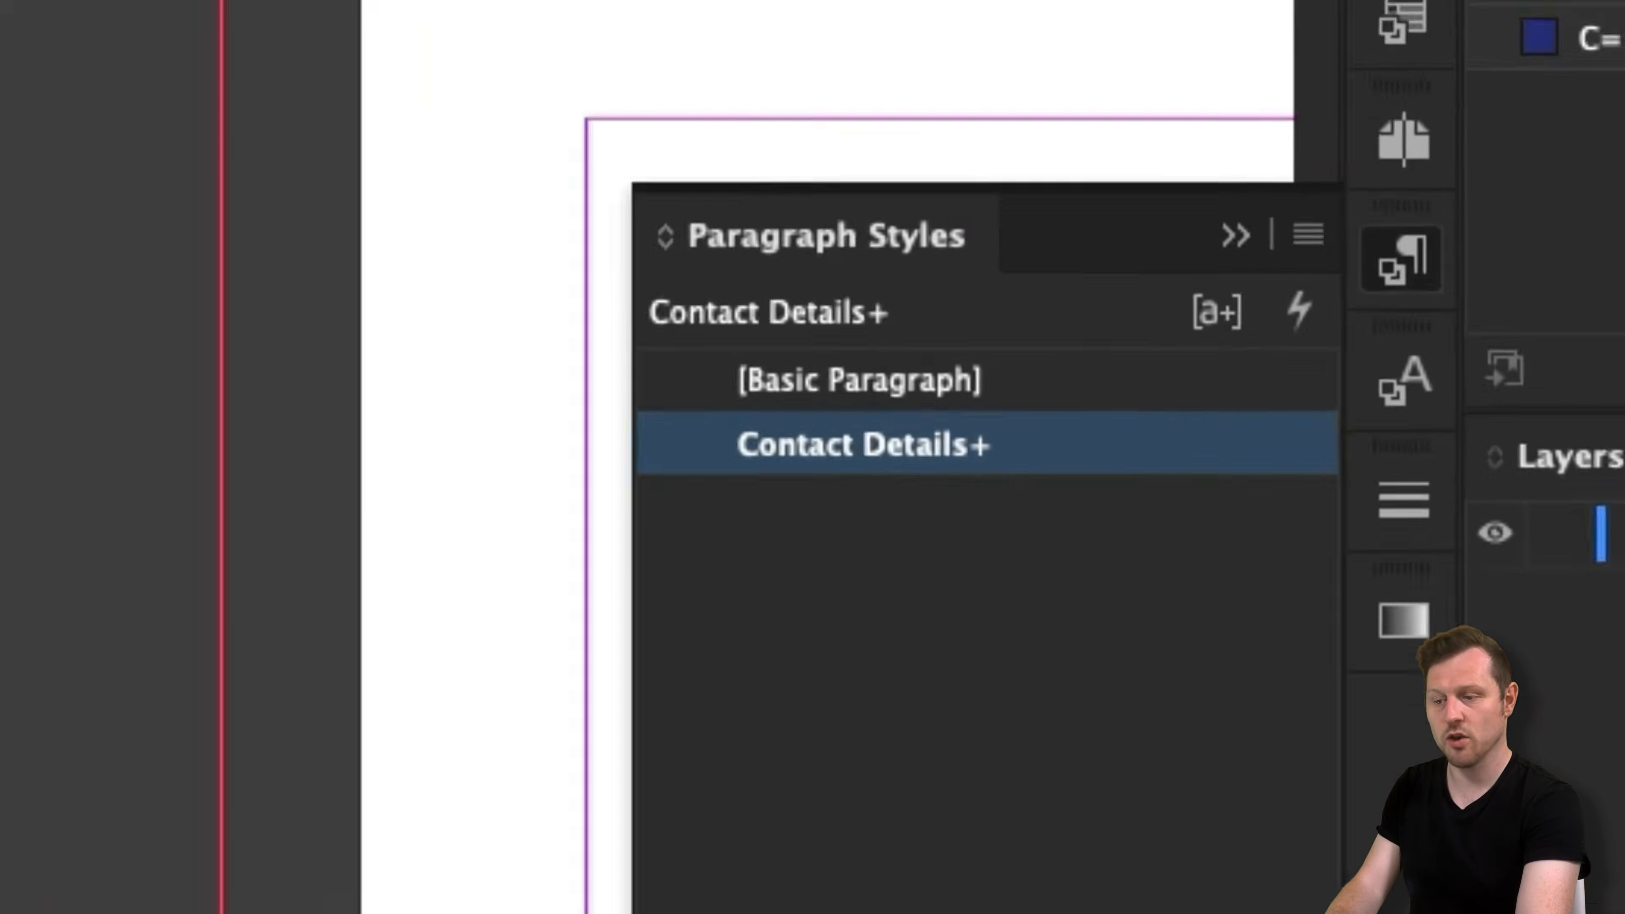
pyautogui.click(978, 444)
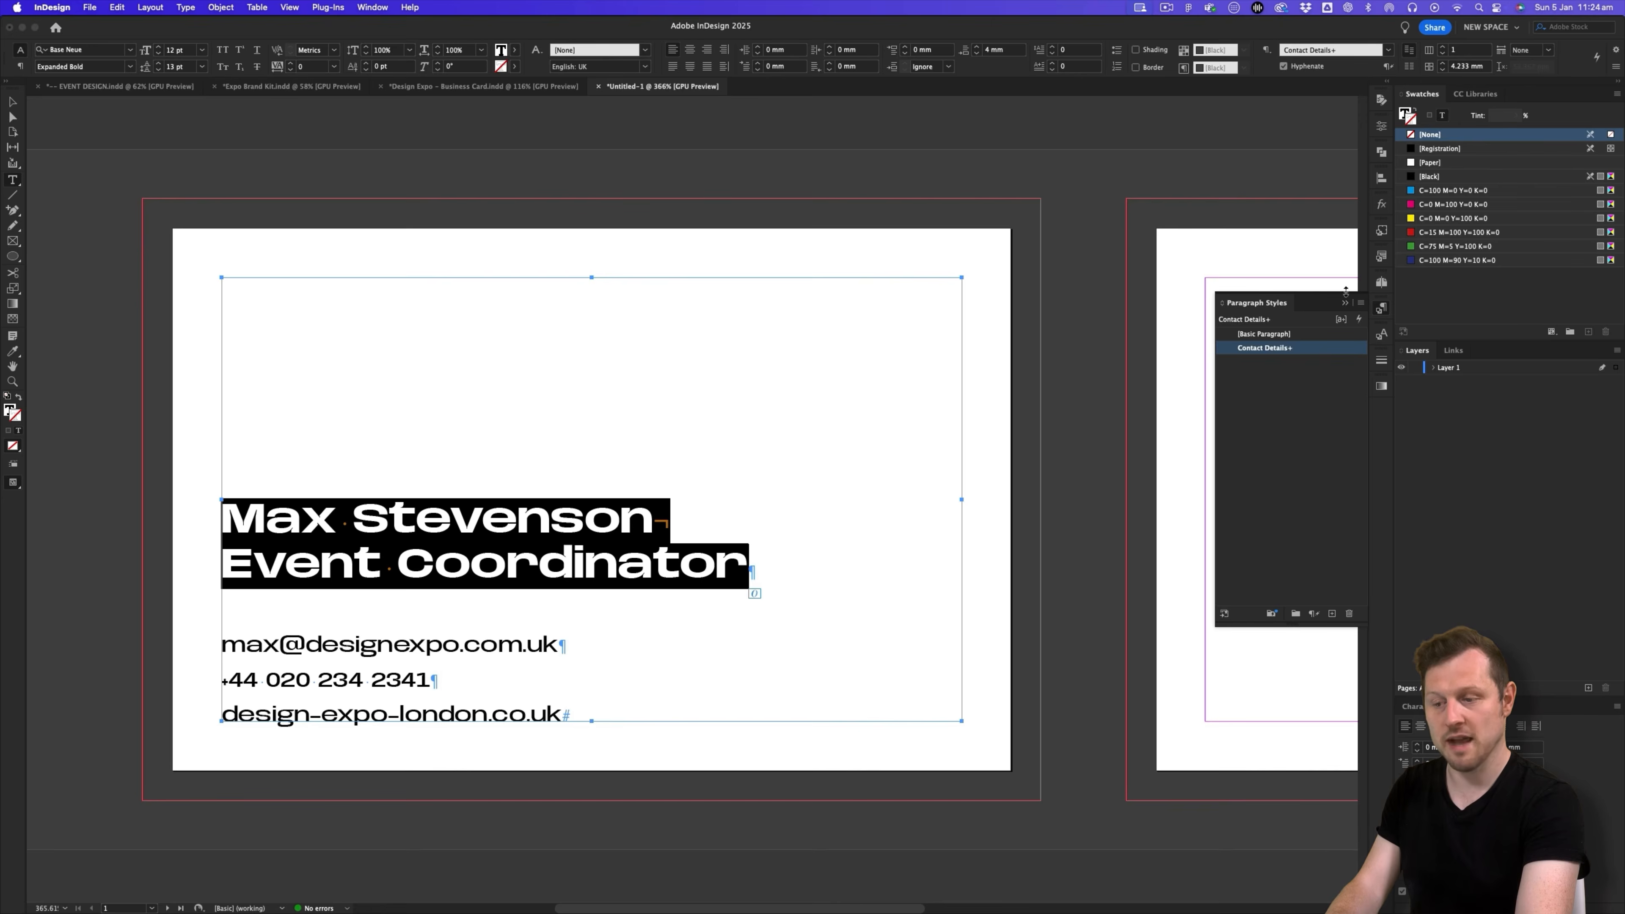
pyautogui.click(1359, 304)
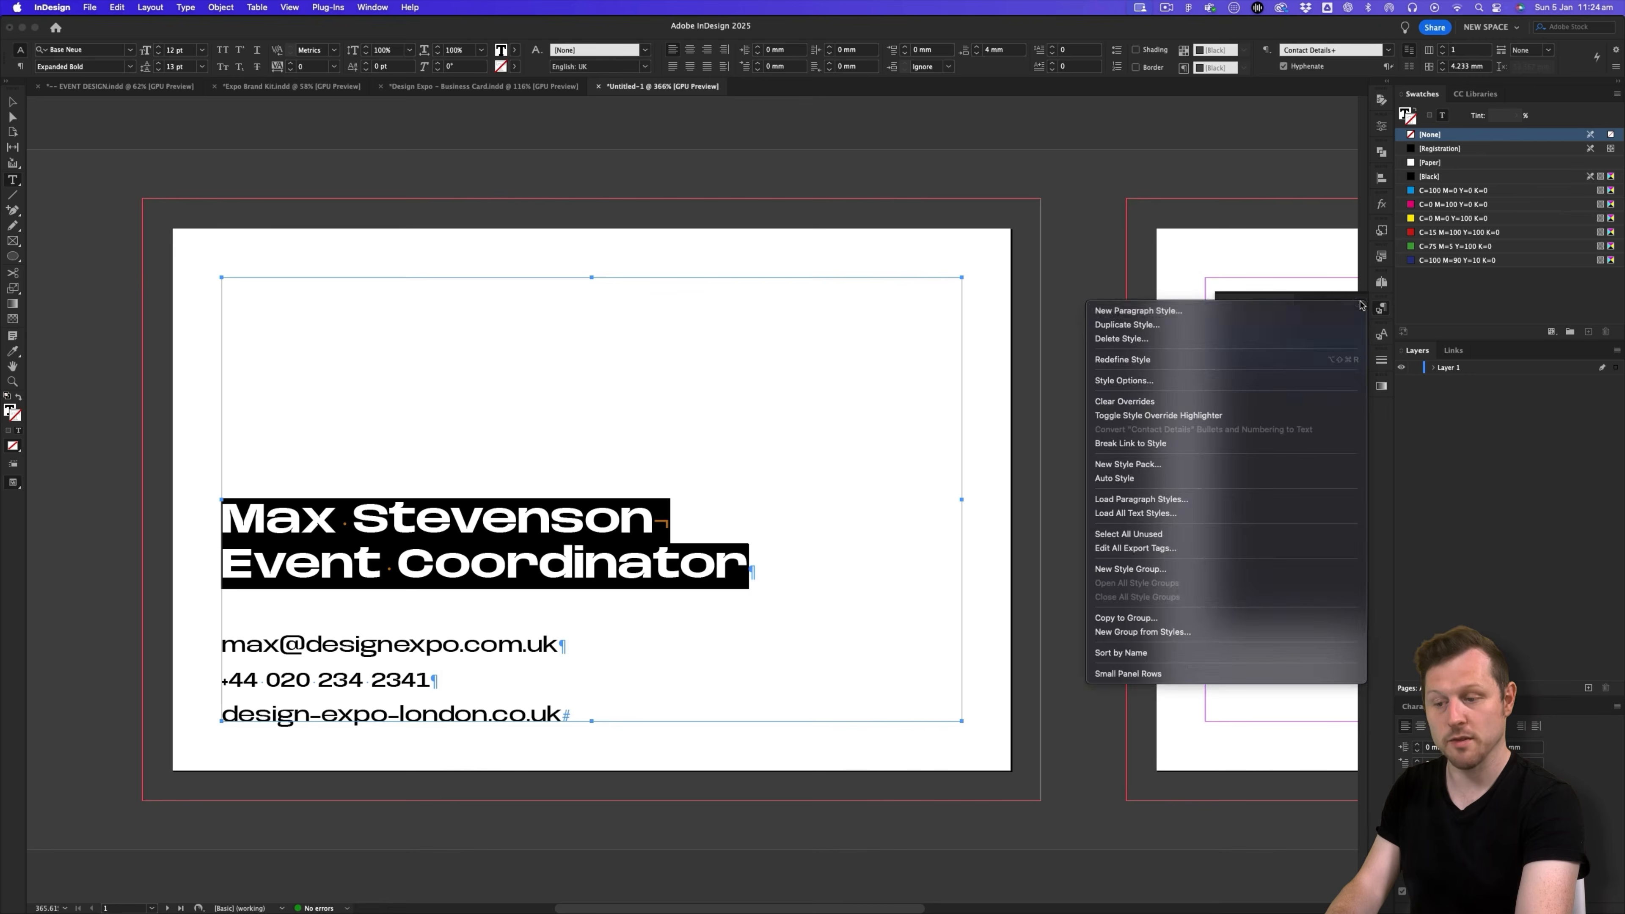
pyautogui.click(1291, 311)
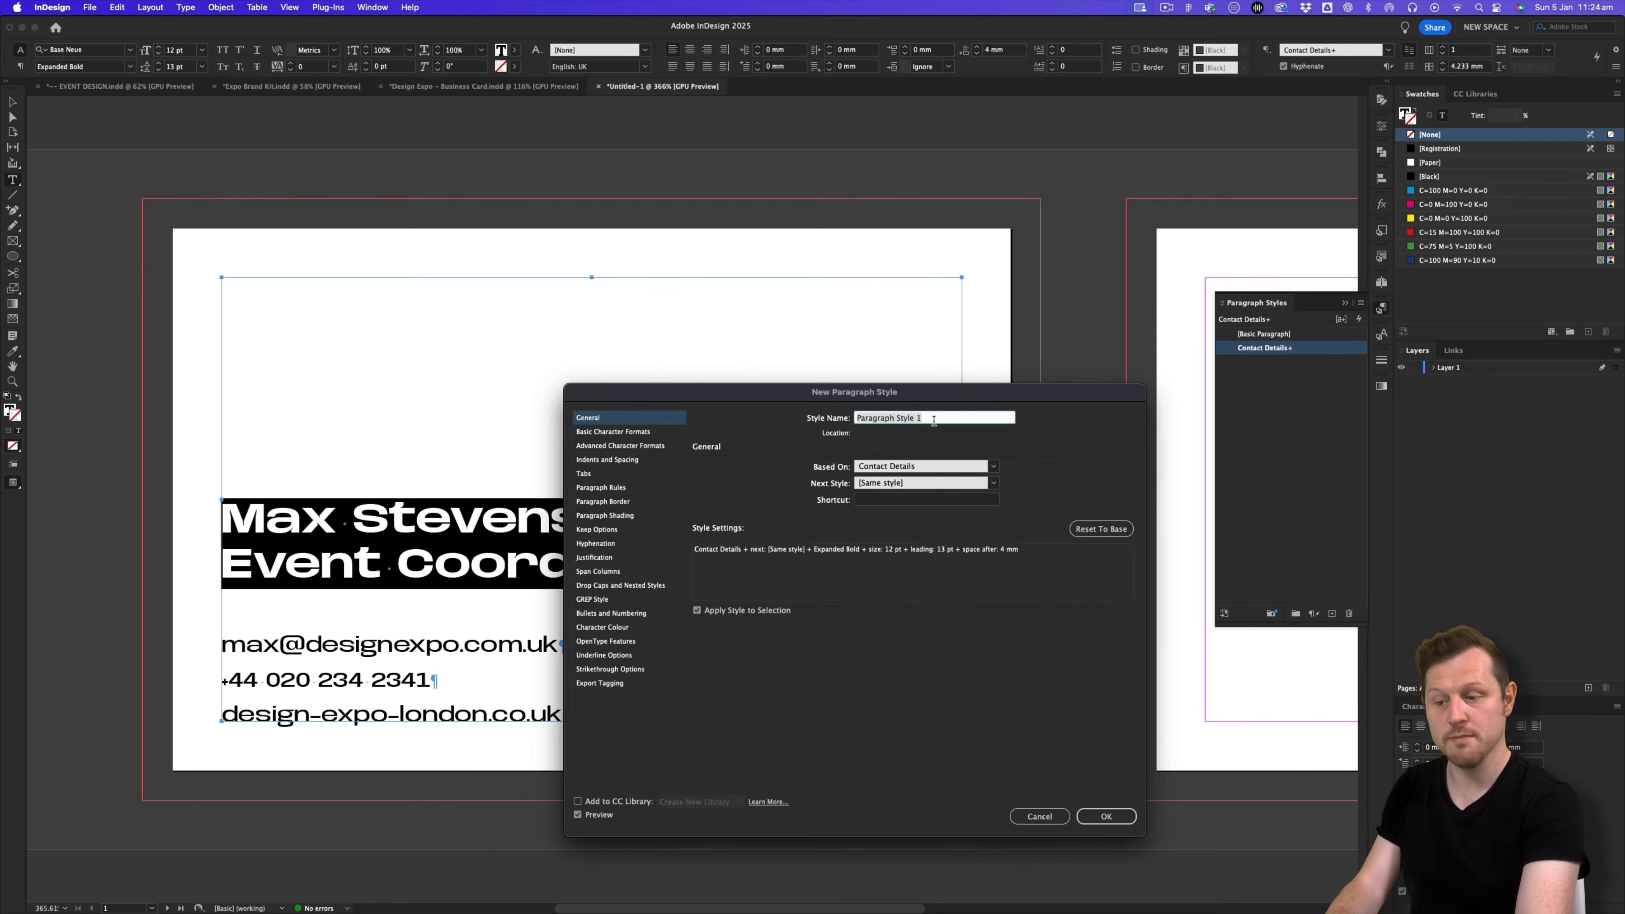
pyautogui.write('Name & ')
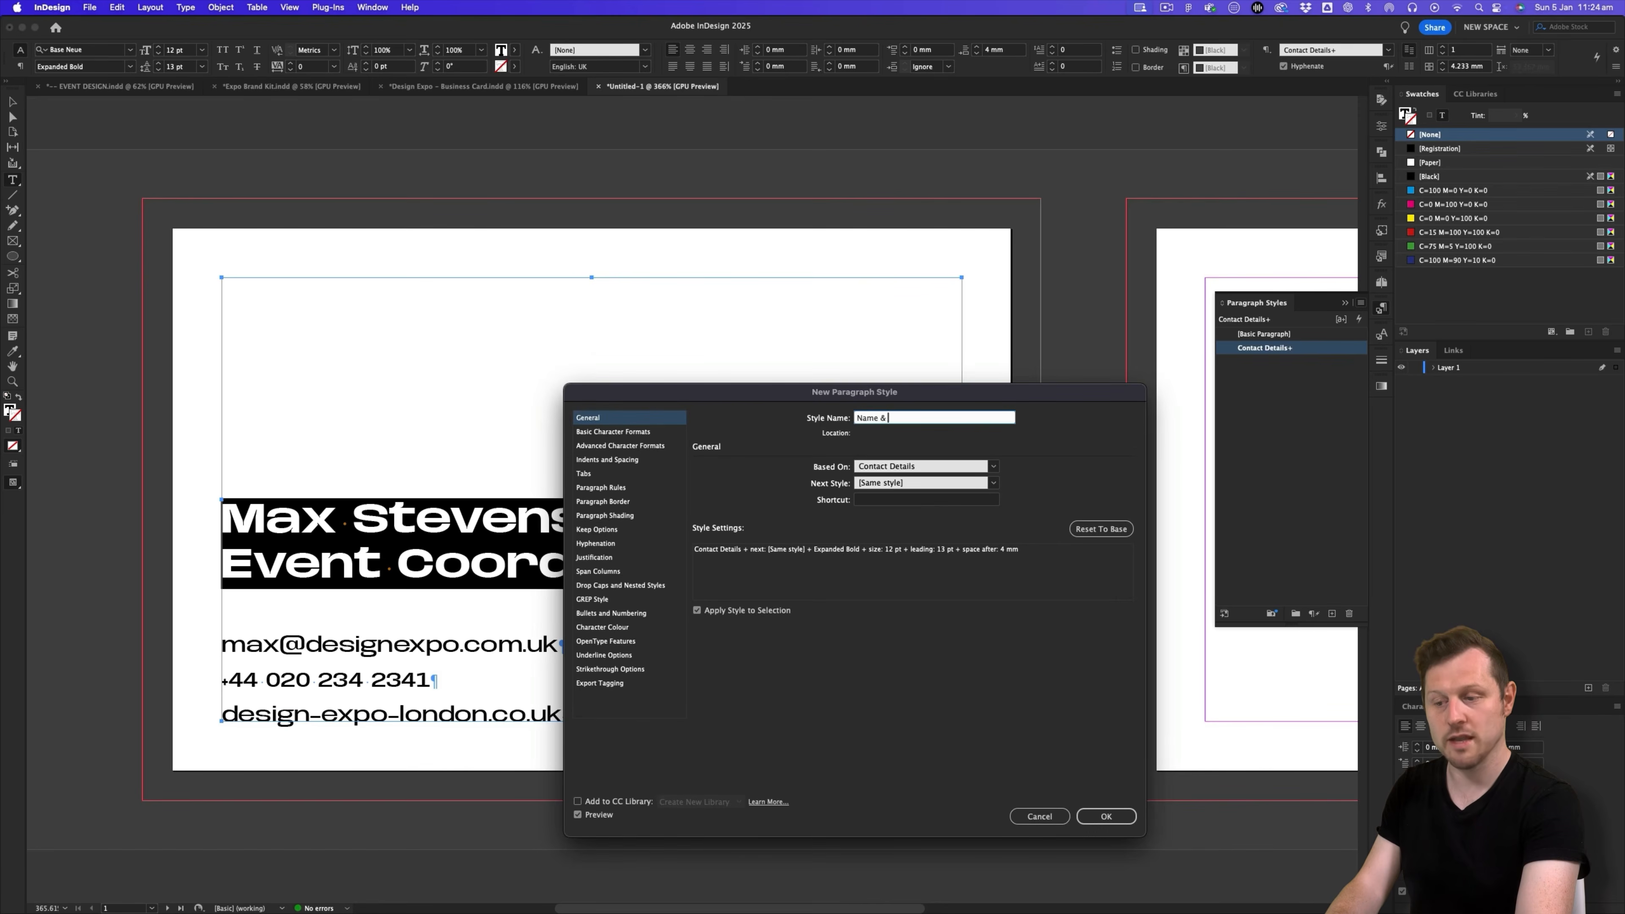
pyautogui.write('Job Description')
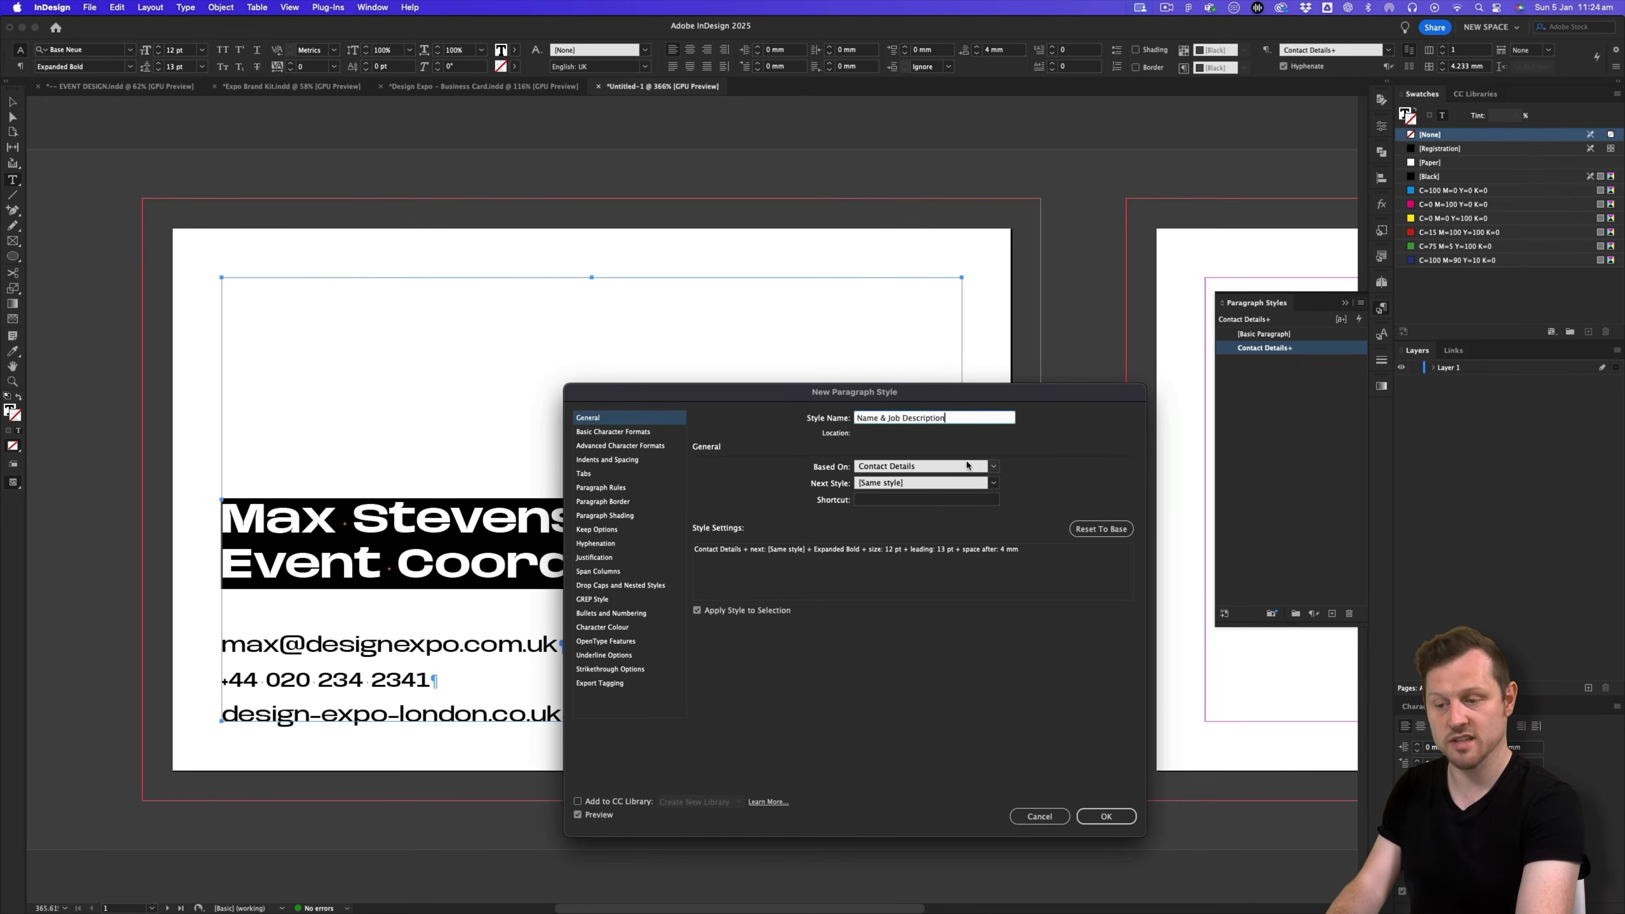
pyautogui.click(992, 466)
pyautogui.click(938, 481)
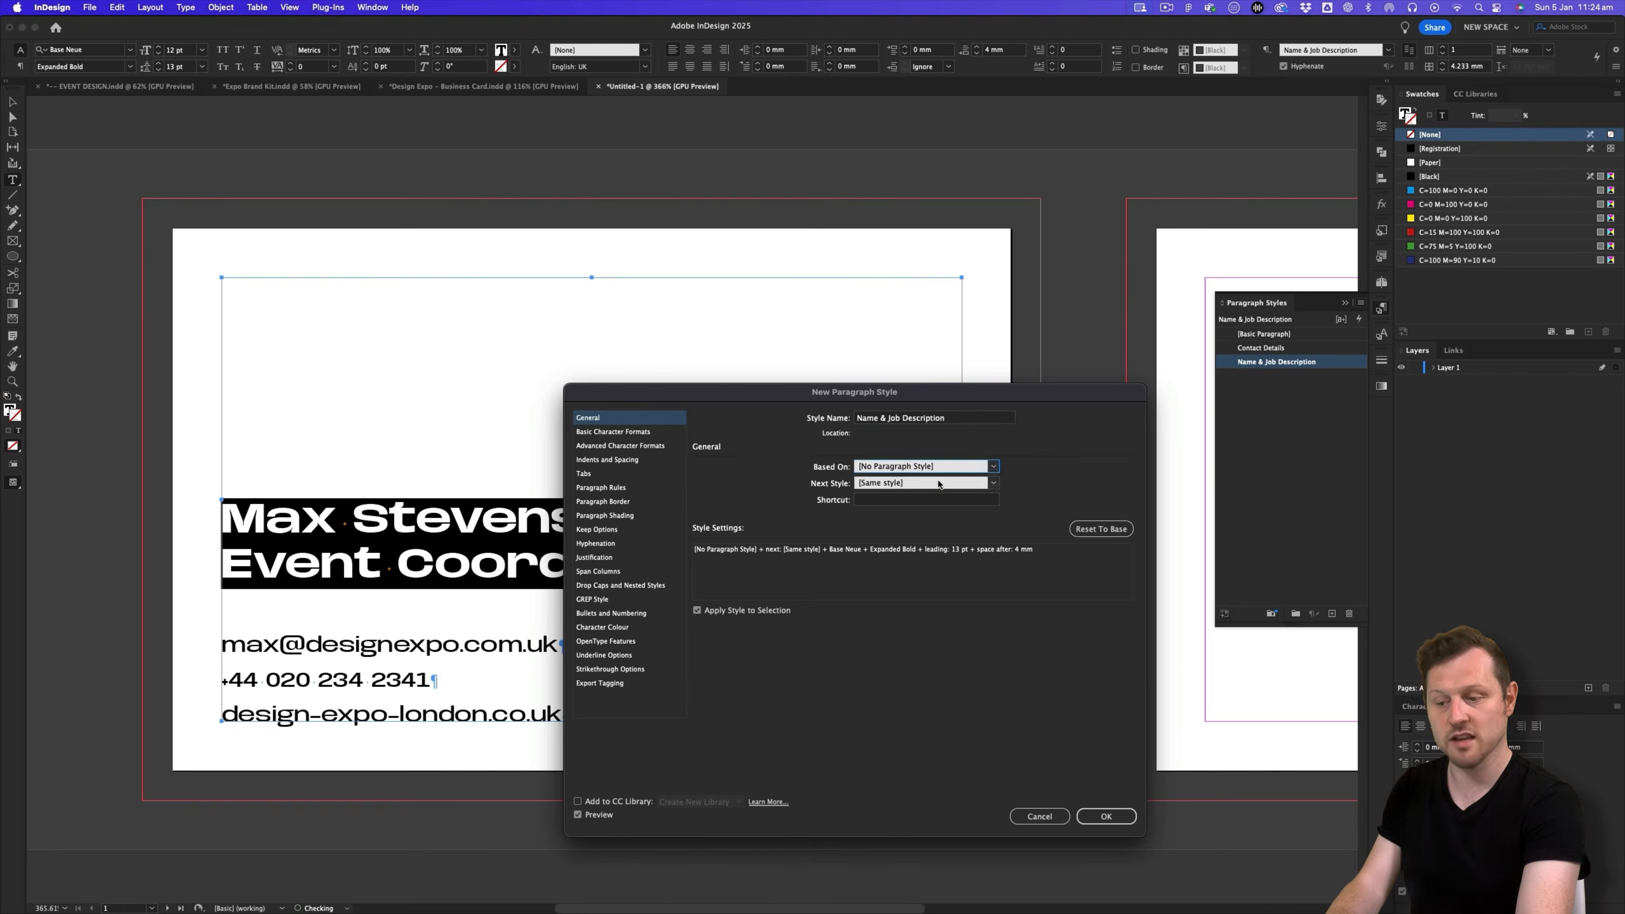
pyautogui.click(1106, 816)
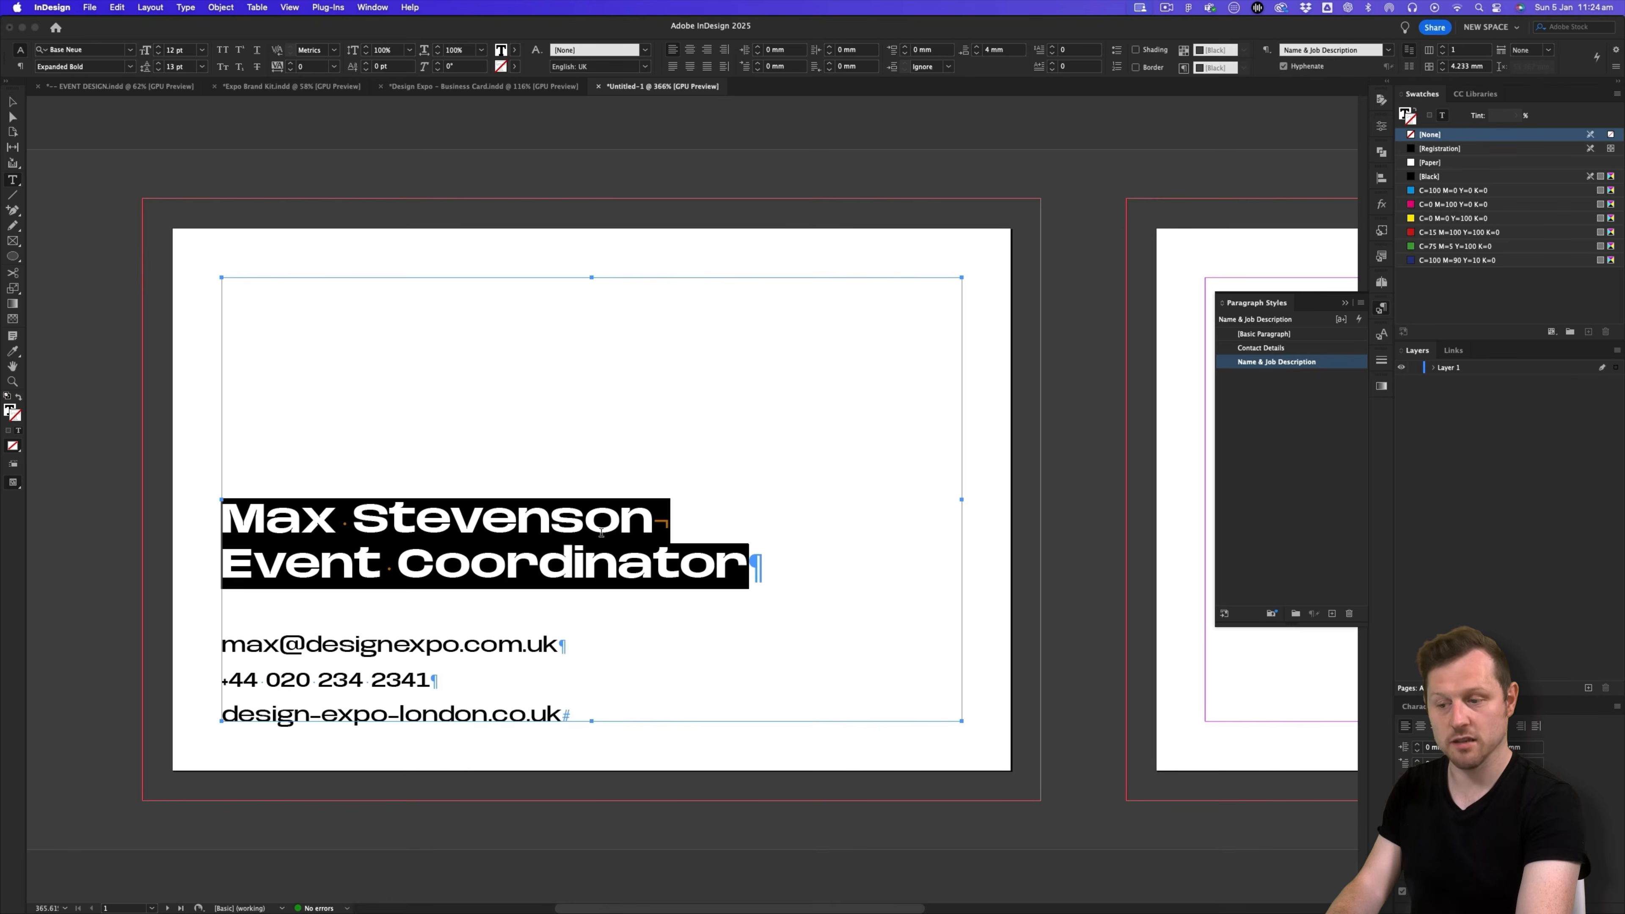
# - Set the job title line in all caps and swap its fill and stroke for a black outline with no fill
pyautogui.moveTo(753, 563); pyautogui.dragTo(211, 560)
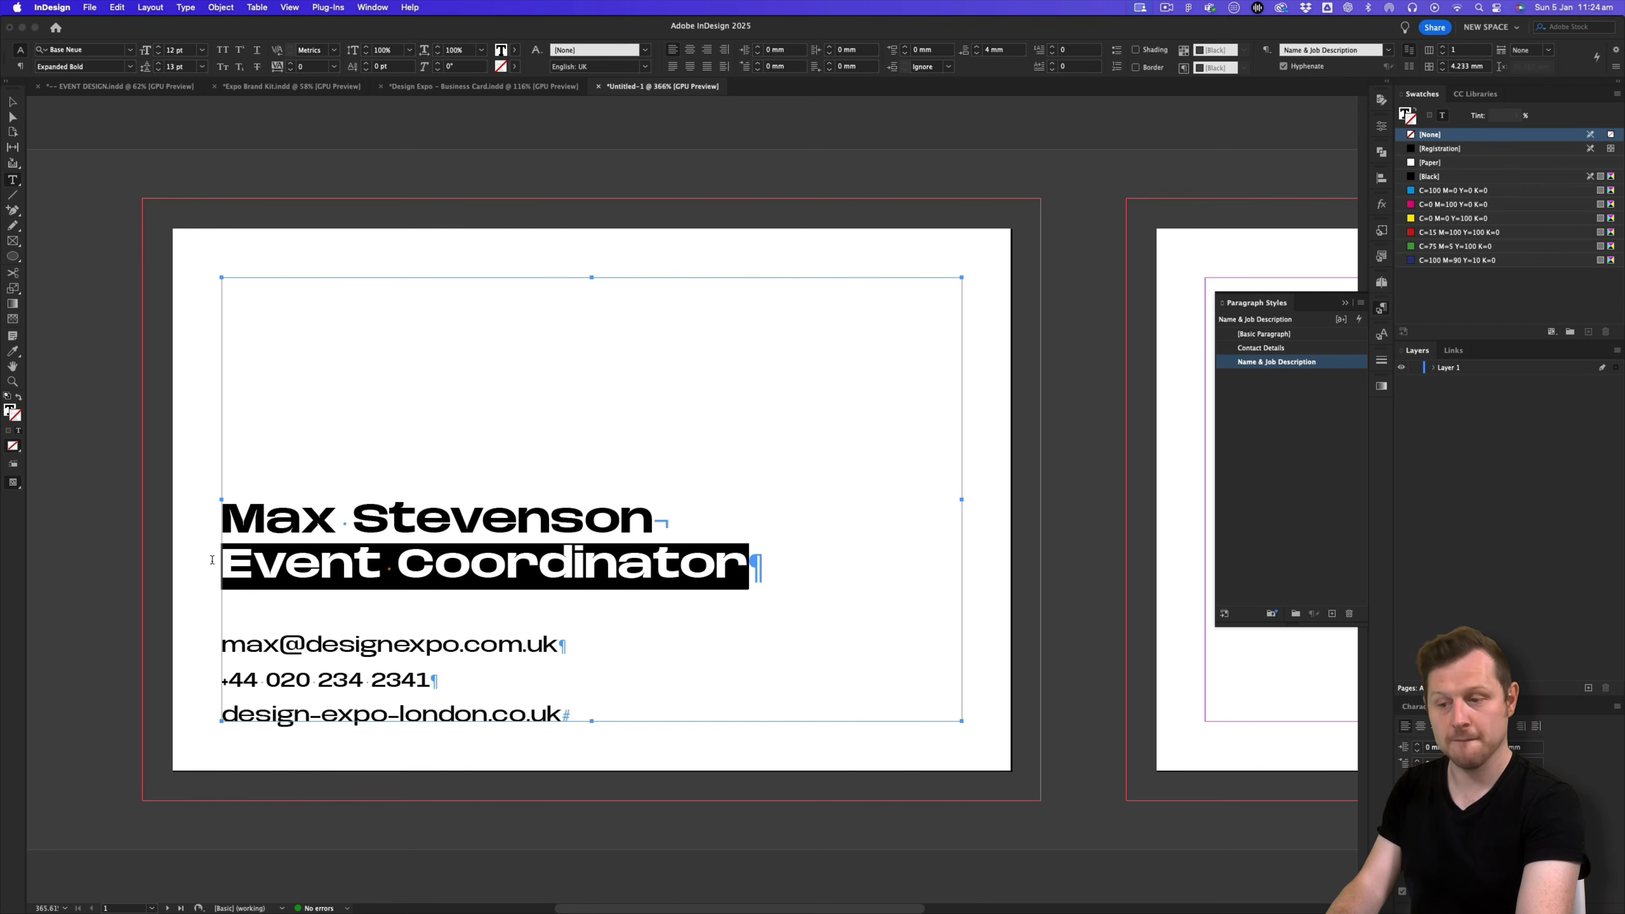
pyautogui.click(222, 50)
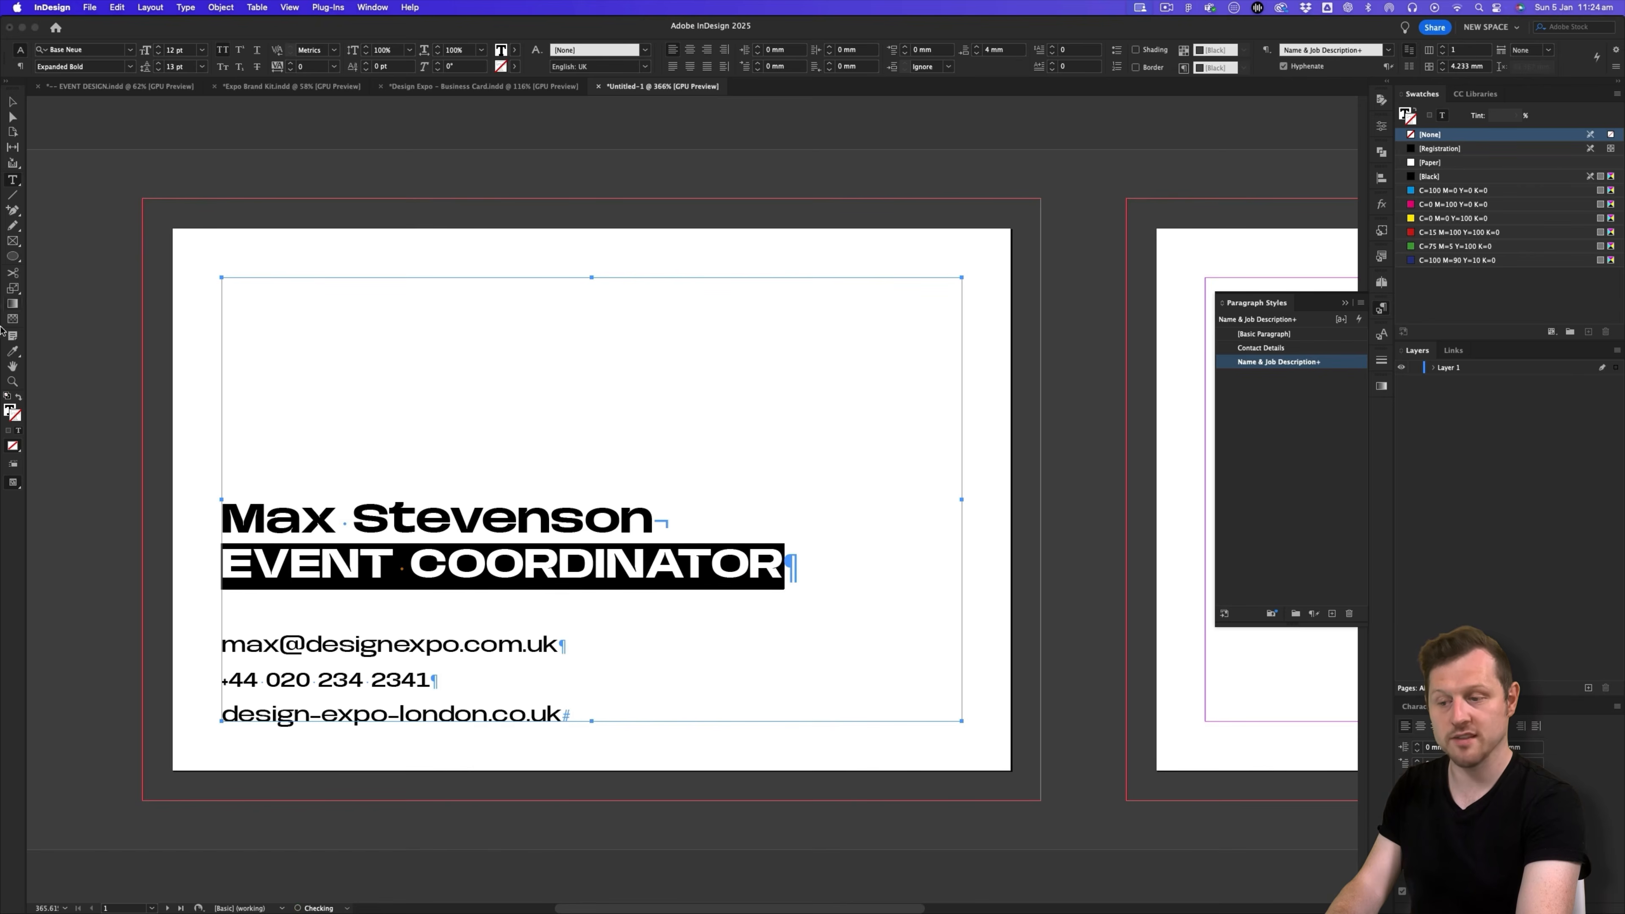
pyautogui.click(18, 398)
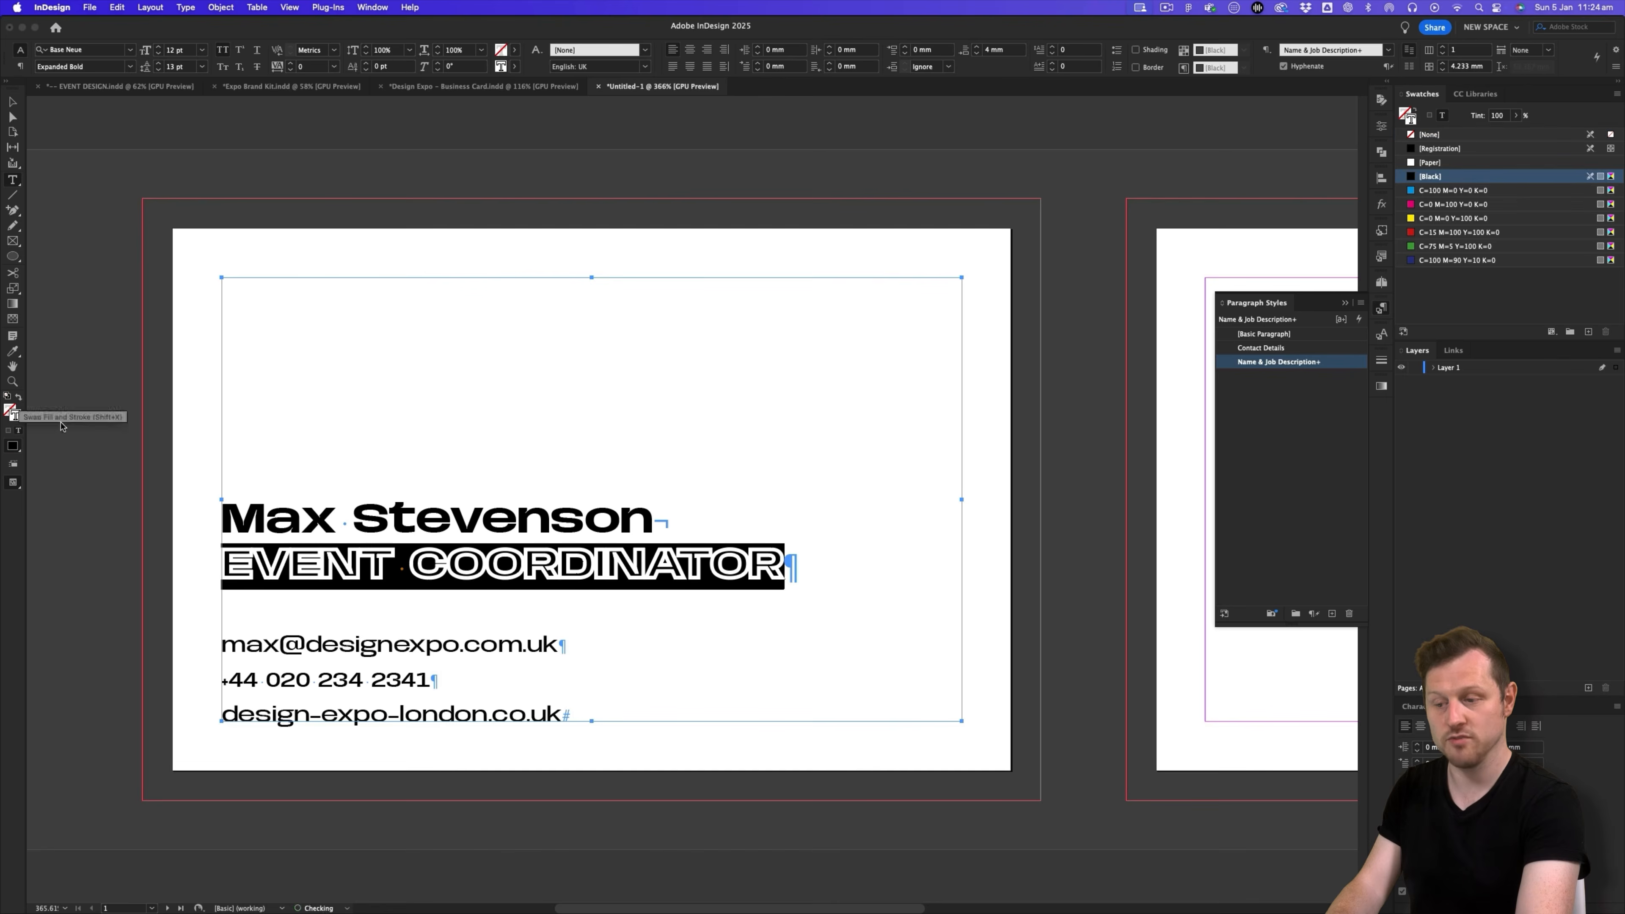
# - Set the stroke weight of the outlined job title to 0.25 pt
pyautogui.click(1381, 360)
pyautogui.click(1283, 375)
pyautogui.write('0')
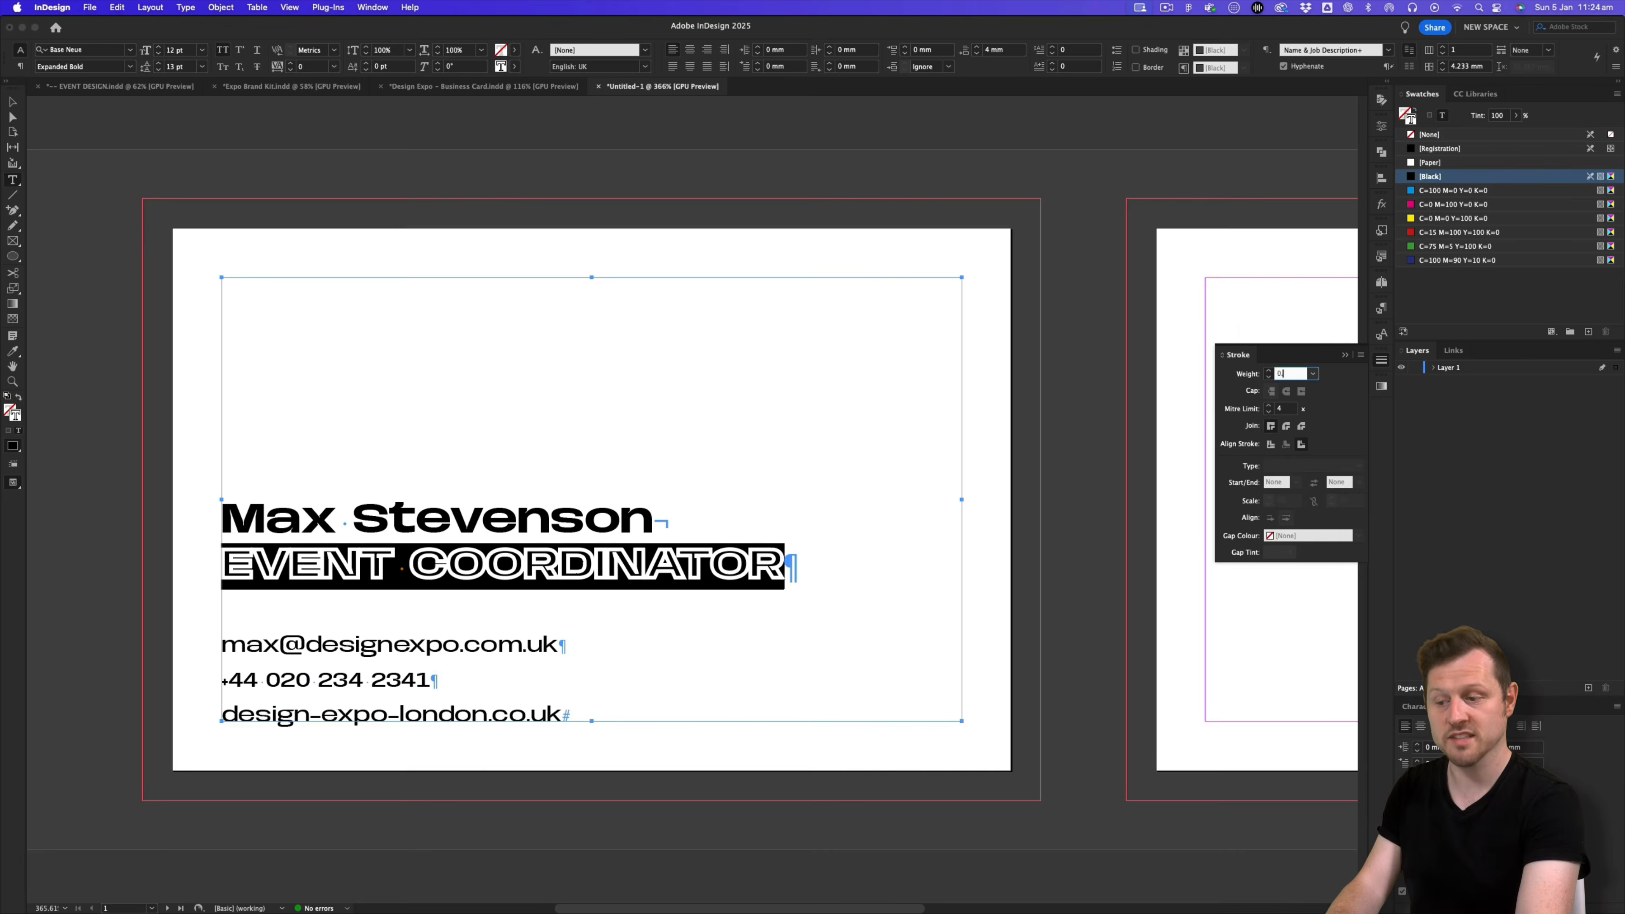
pyautogui.write('.25')
pyautogui.press('Return')
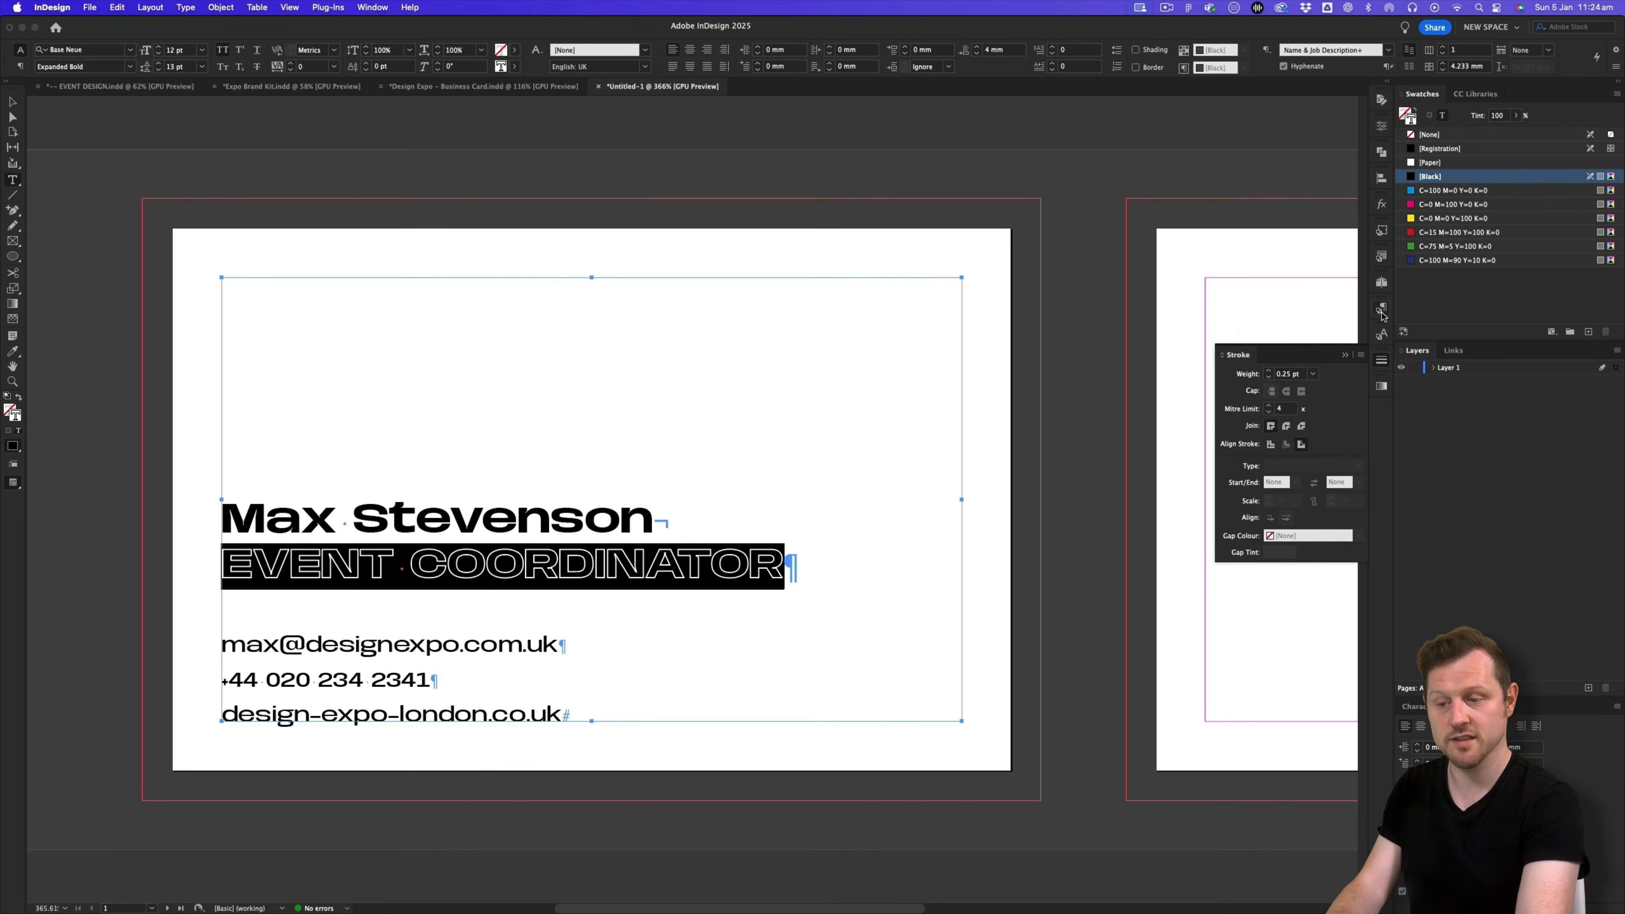
# - Create a character style named Job Title from the outlined job title, based on [None], and apply it to that line
pyautogui.click(1382, 312)
pyautogui.click(1314, 411)
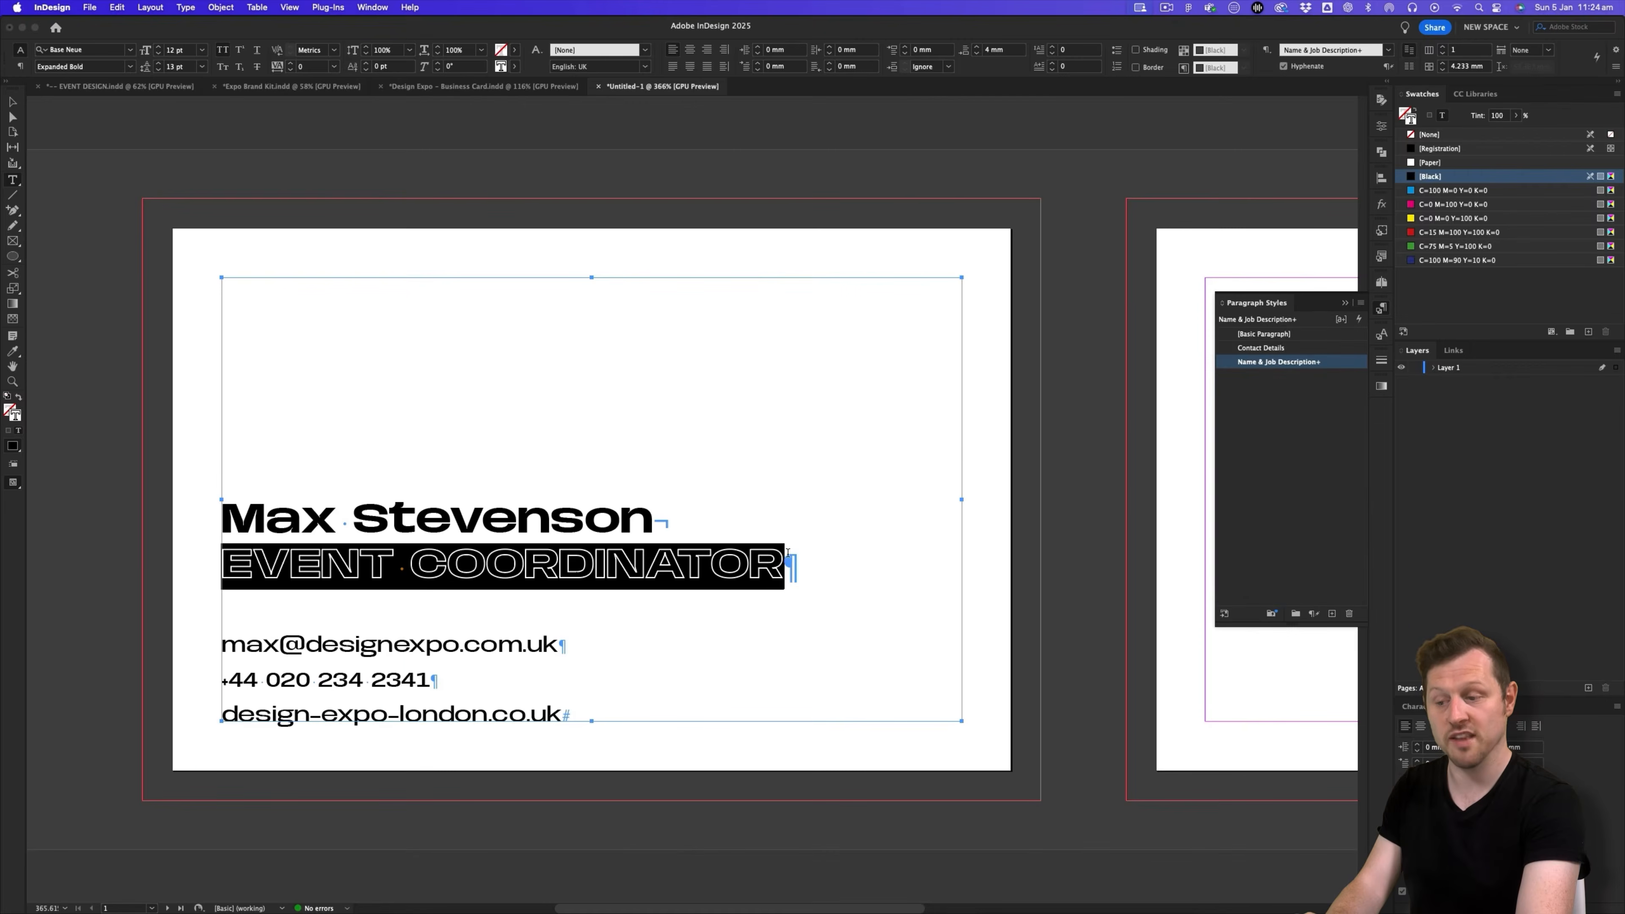
pyautogui.click(1381, 334)
pyautogui.click(1360, 329)
pyautogui.click(1432, 339)
pyautogui.write('Job Ti')
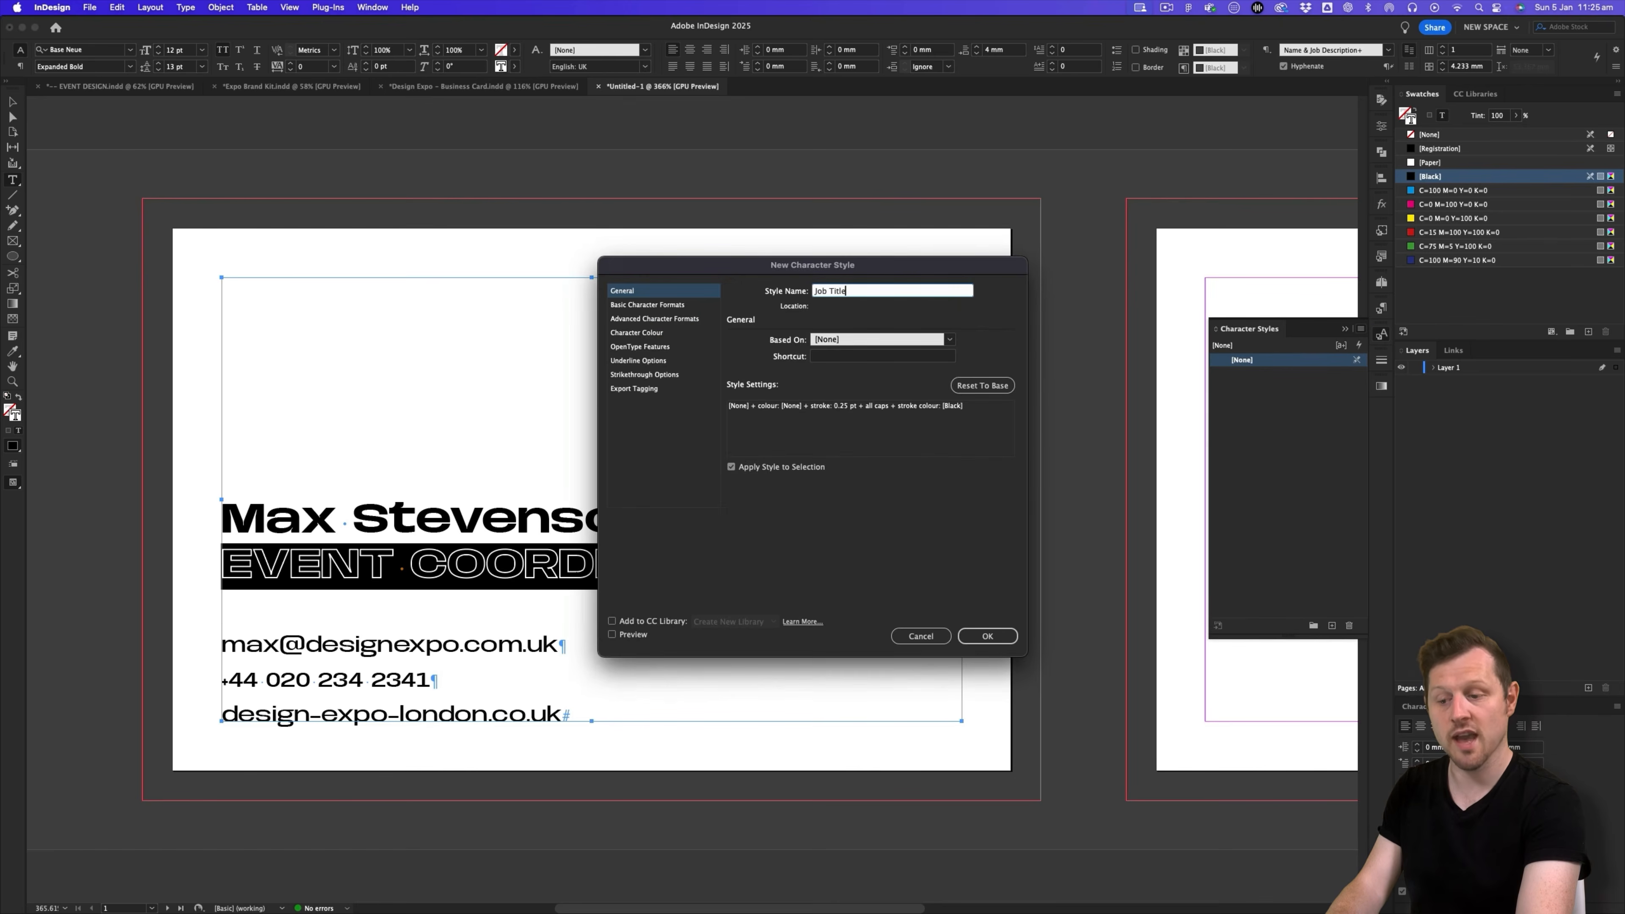
pyautogui.write('tle')
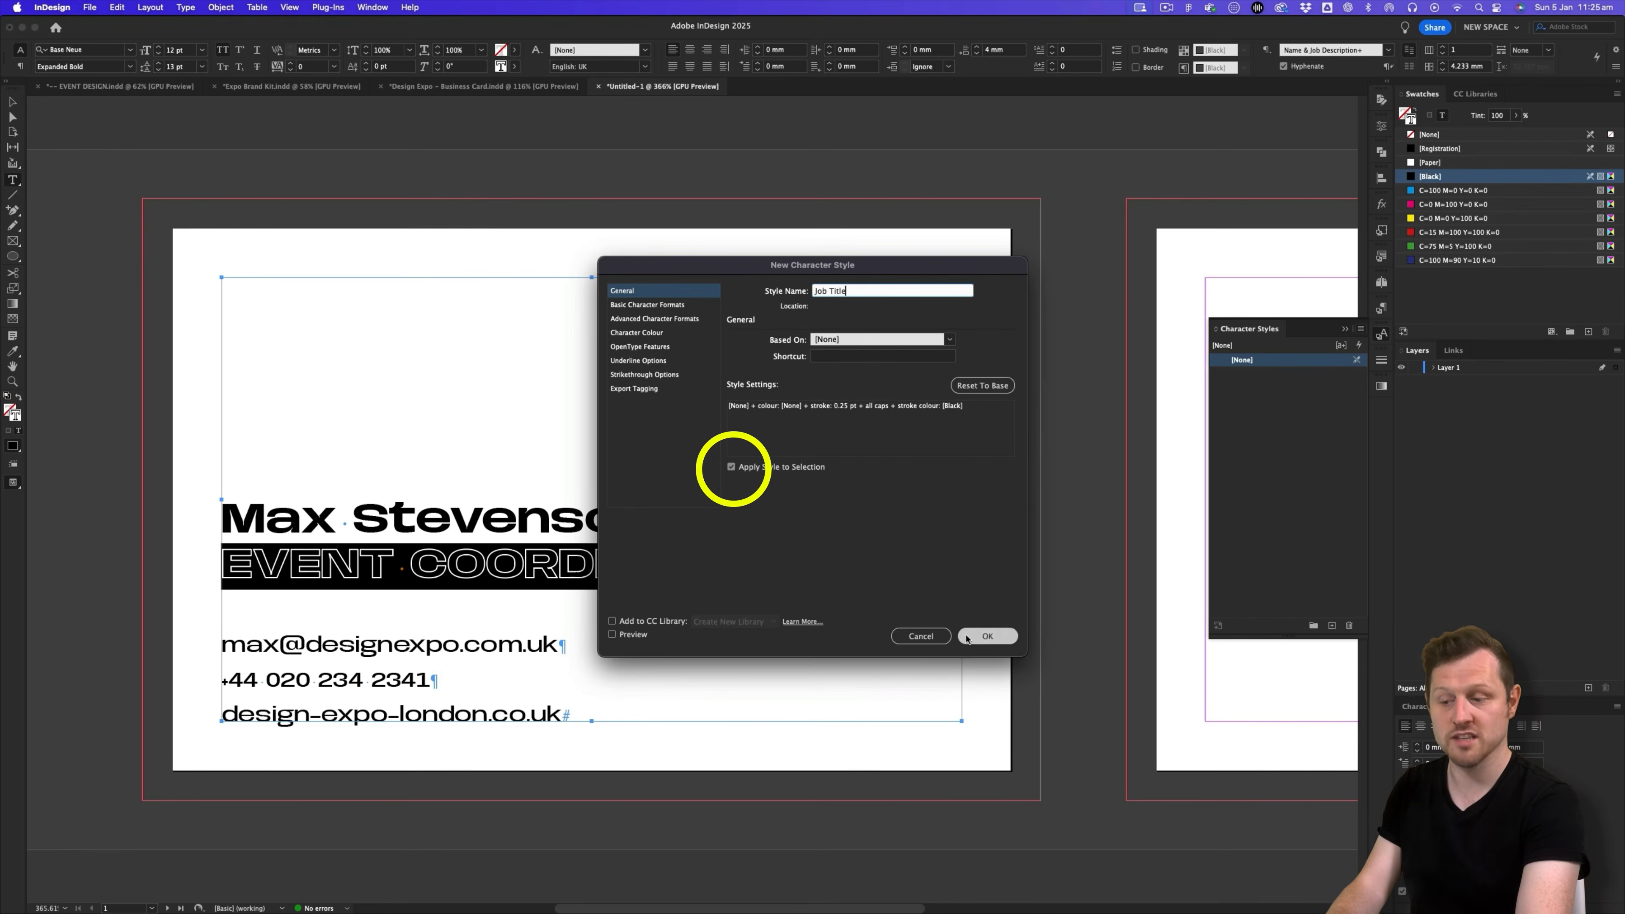
pyautogui.click(987, 636)
pyautogui.click(1381, 310)
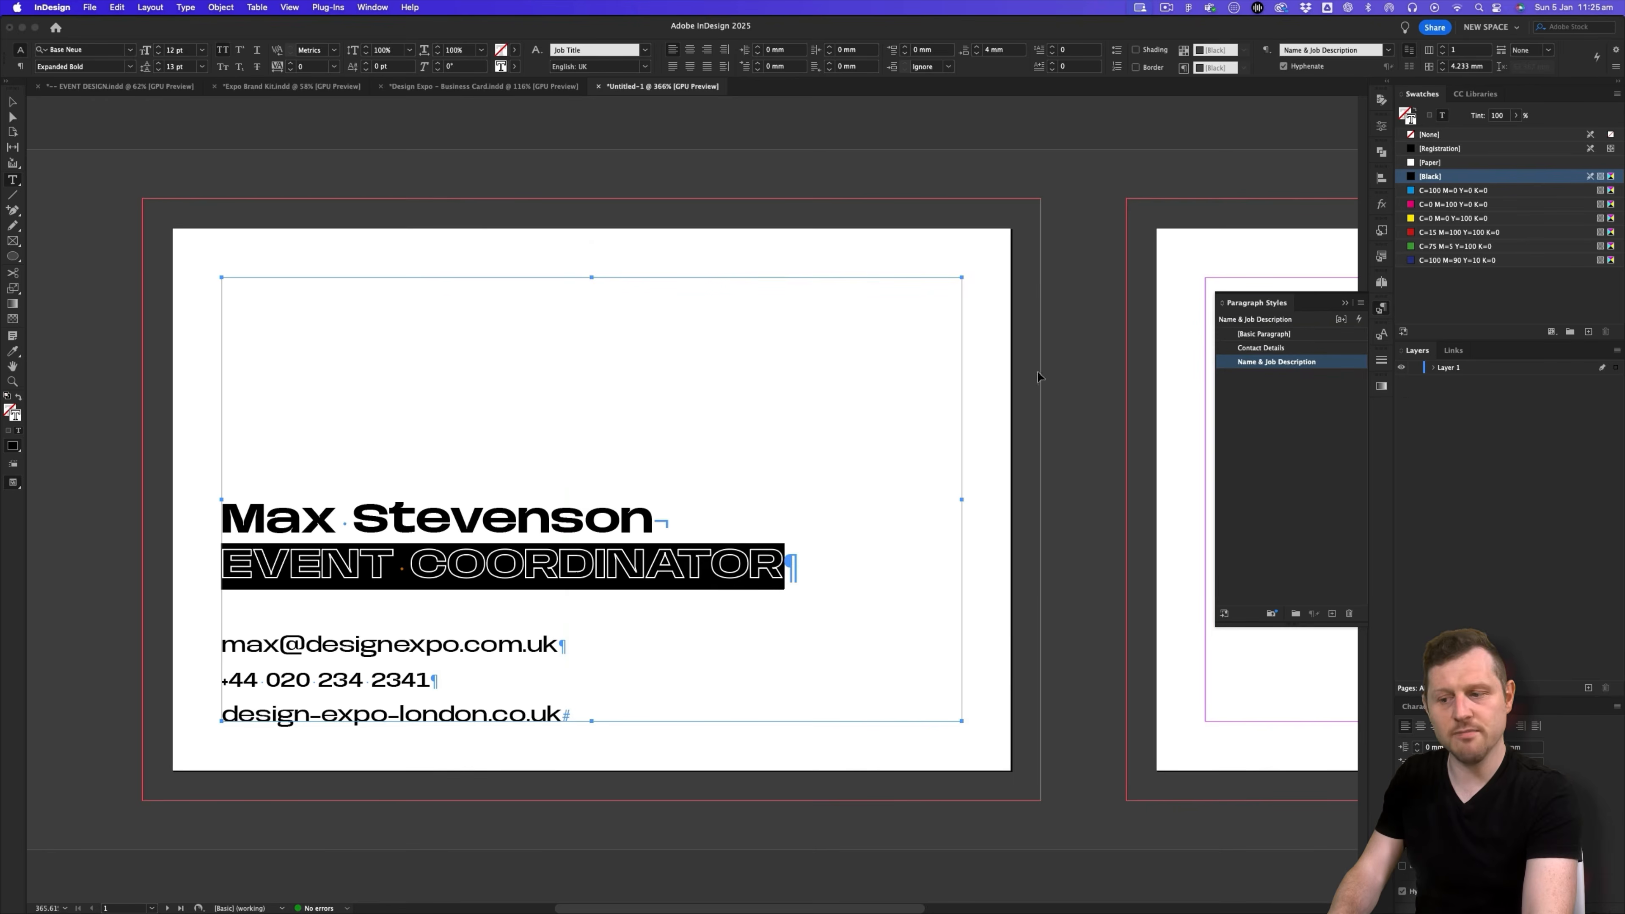
pyautogui.click(797, 519)
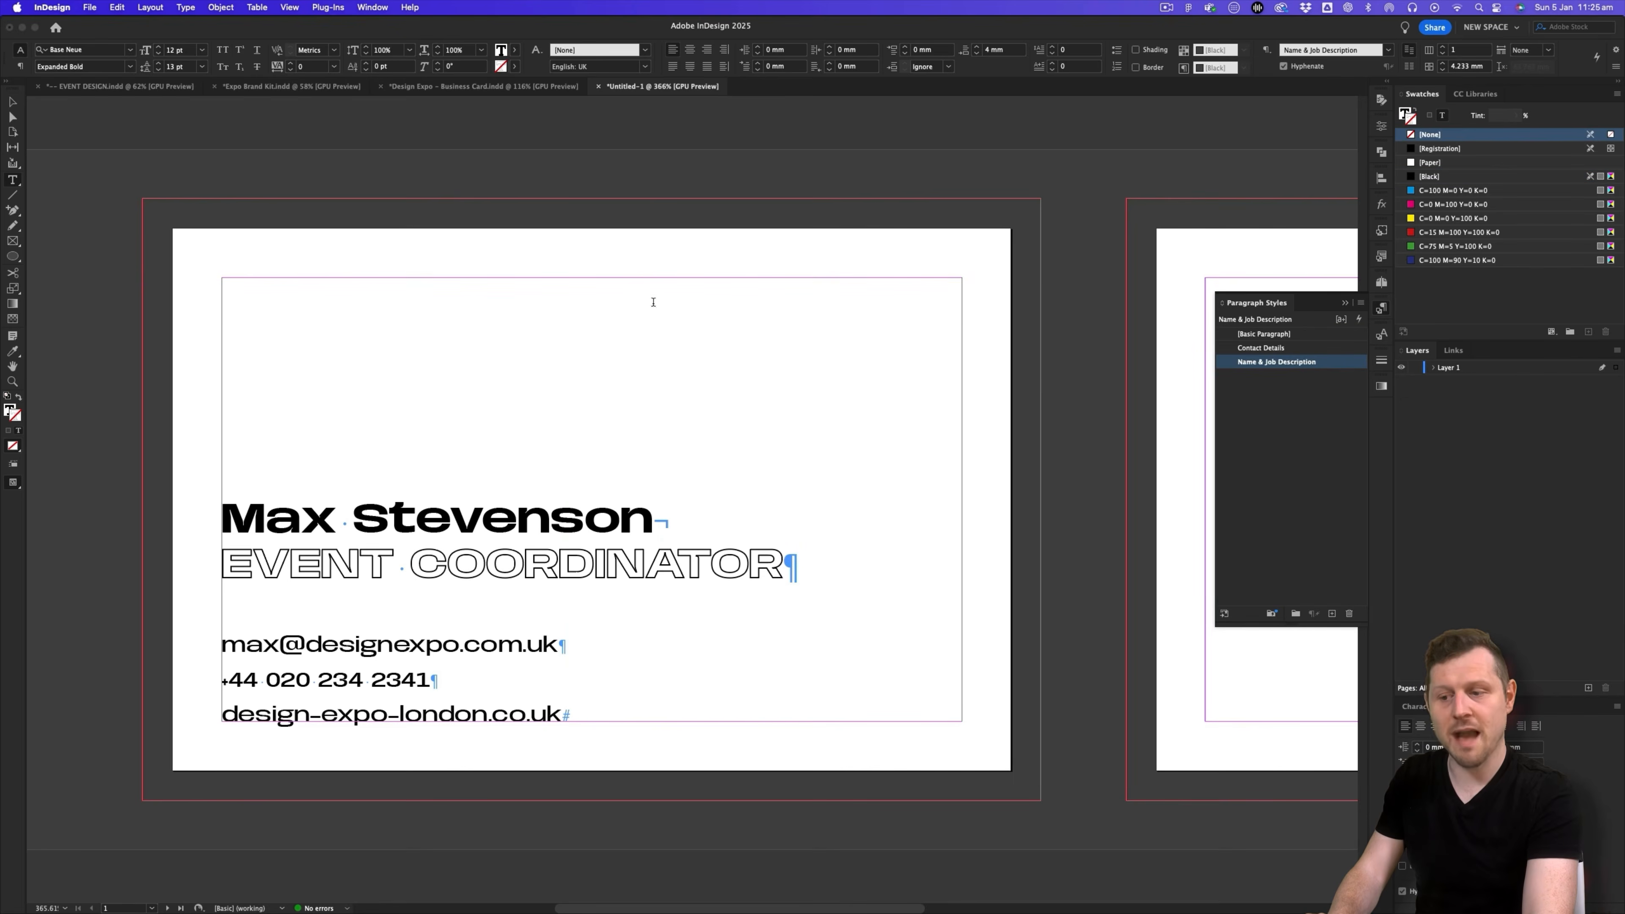
# - Examine how the contact details are laid out on the first card front in Design Expo - Business Card.indd, and return to the untitled document
pyautogui.click(543, 90)
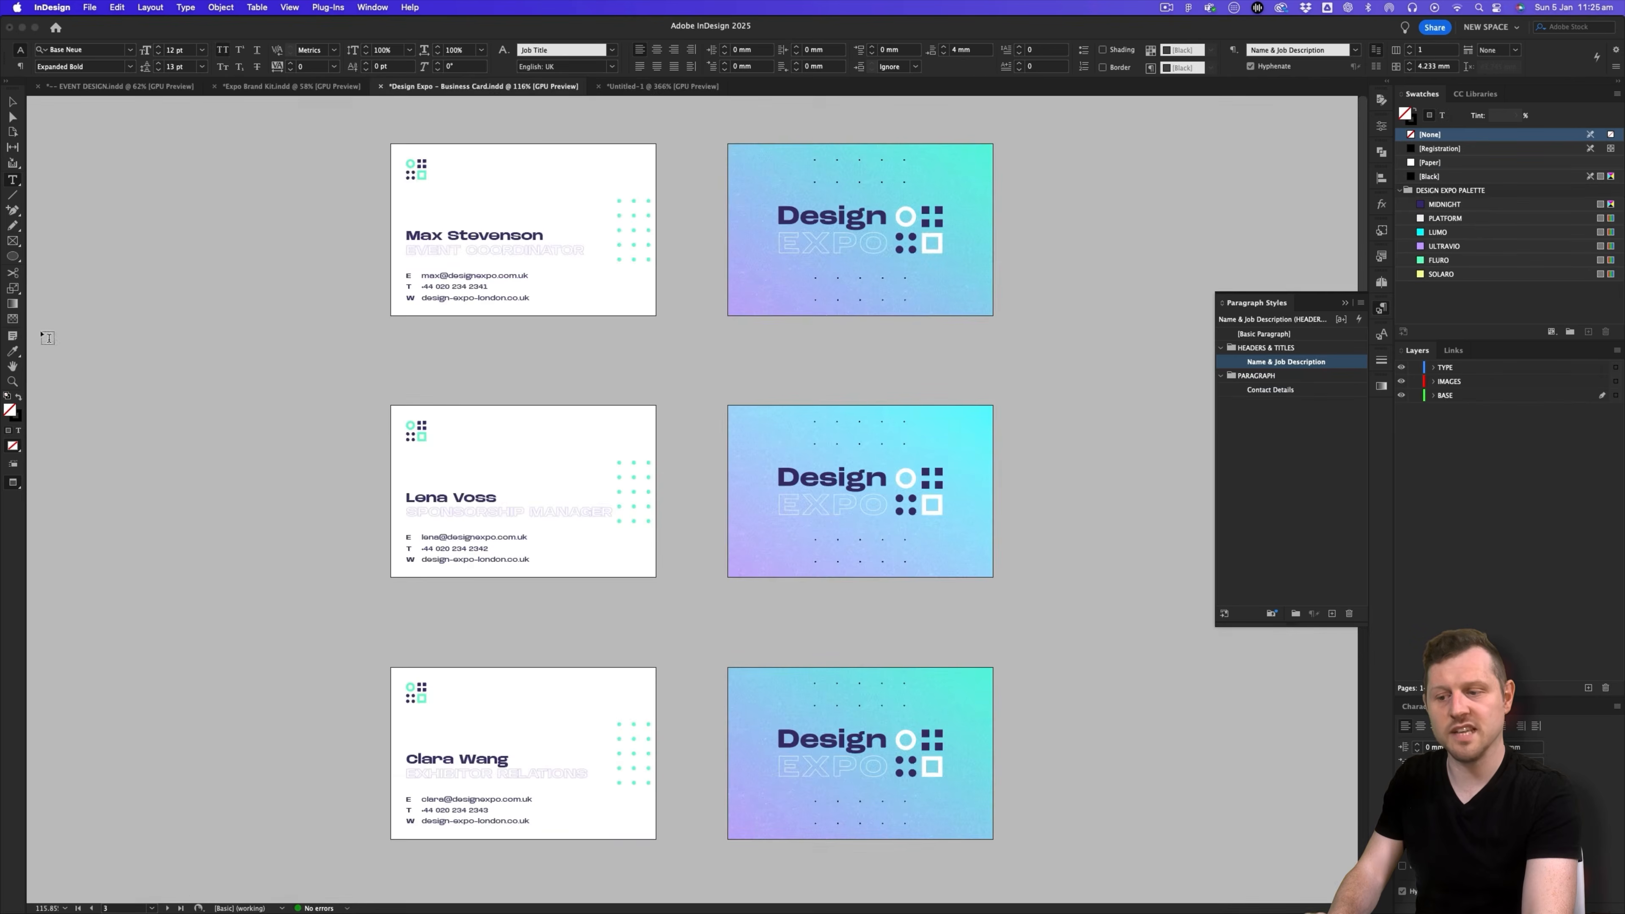
pyautogui.click(12, 382)
pyautogui.moveTo(442, 266); pyautogui.dragTo(755, 232)
pyautogui.moveTo(806, 215); pyautogui.dragTo(671, 526)
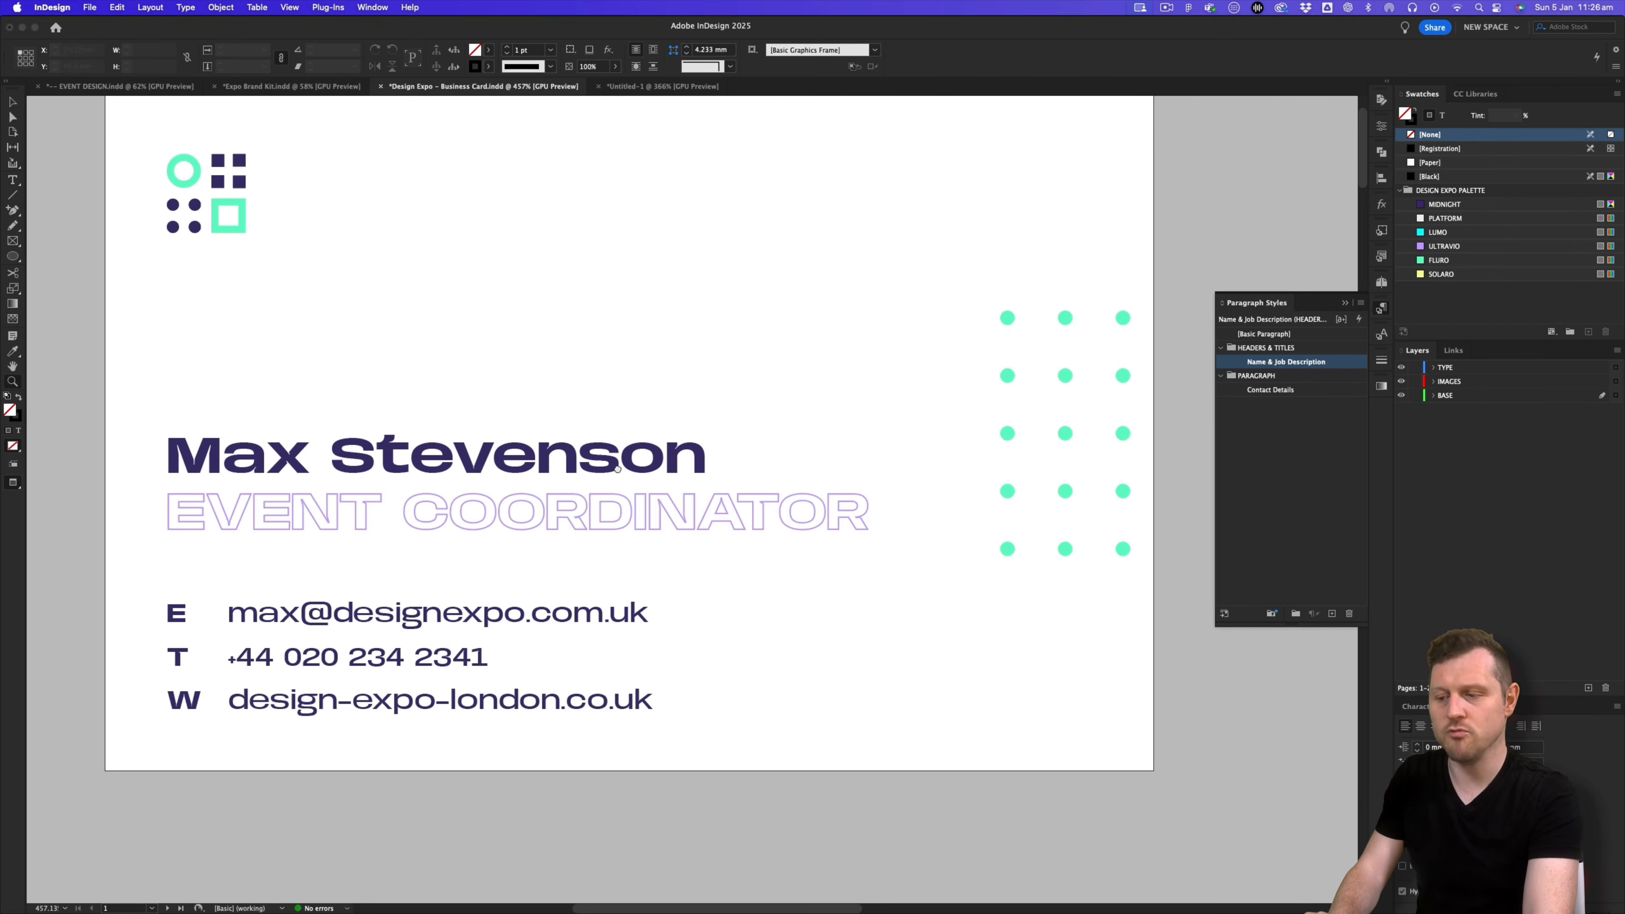
pyautogui.scroll(2, 618, 505)
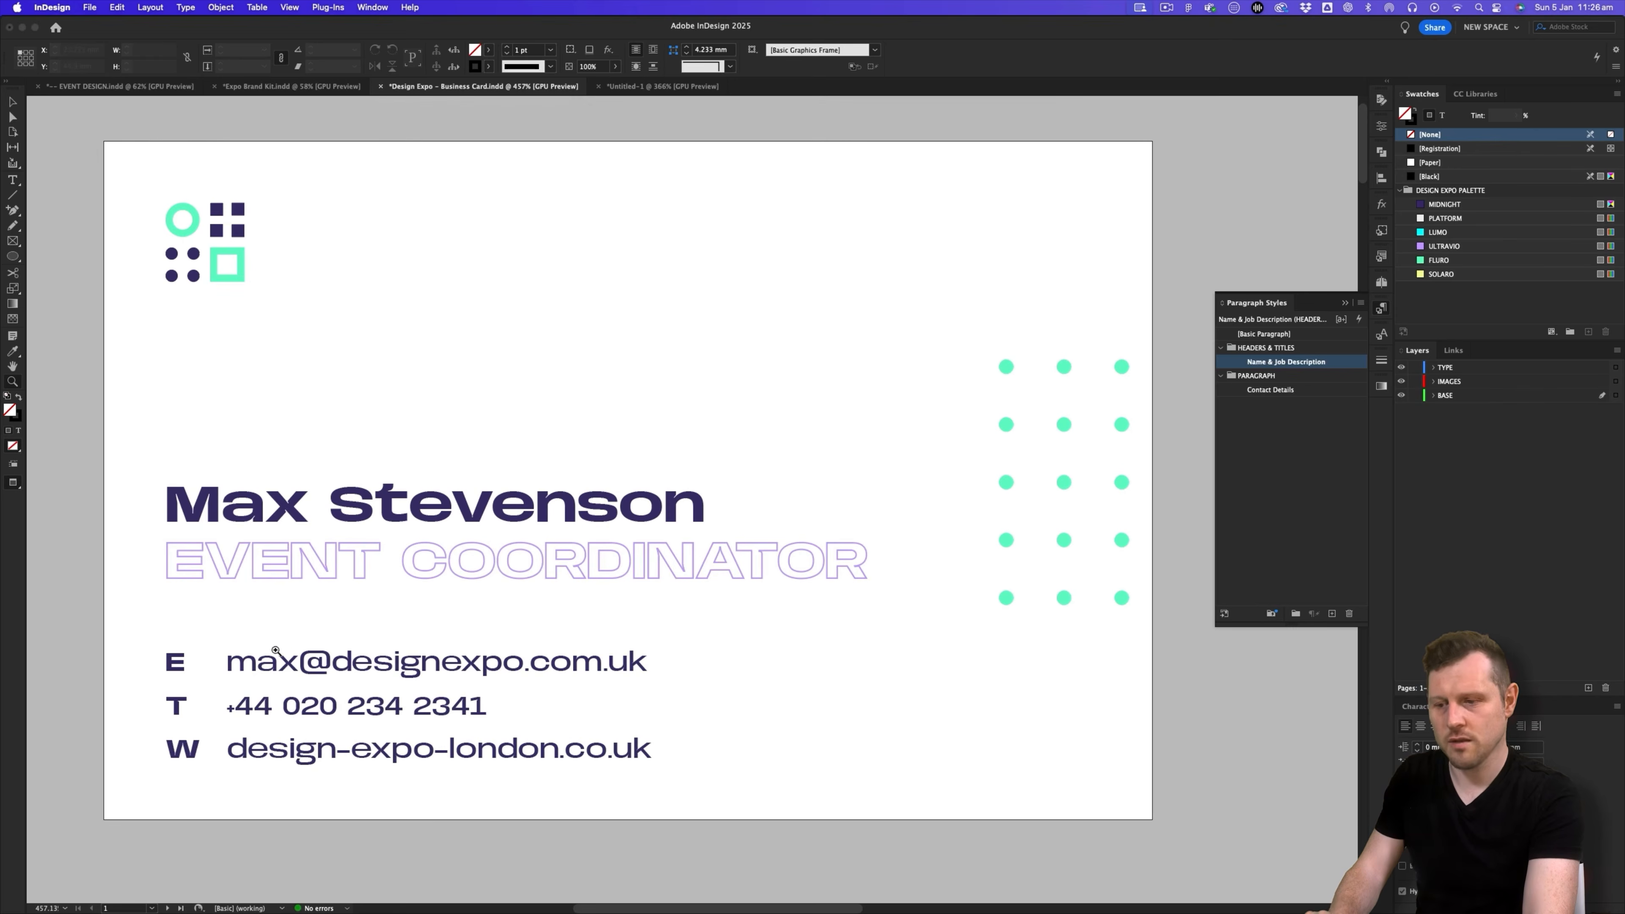
pyautogui.click(651, 88)
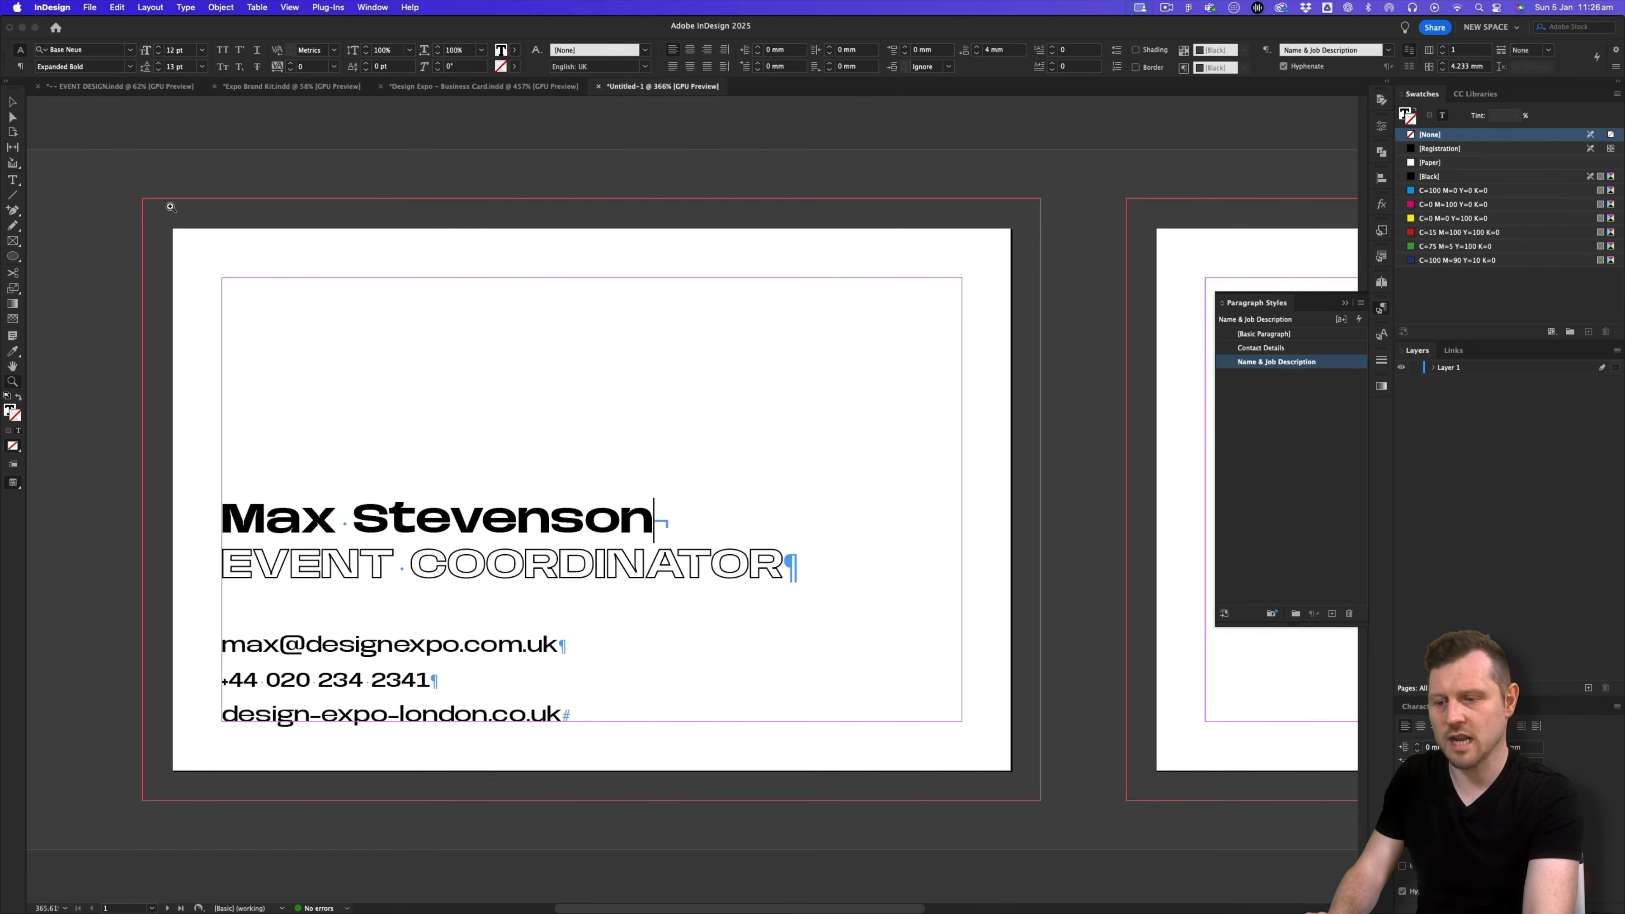
# - Insert the letters e, t and w at the start of the email, phone and website lines respectively
pyautogui.press('t')
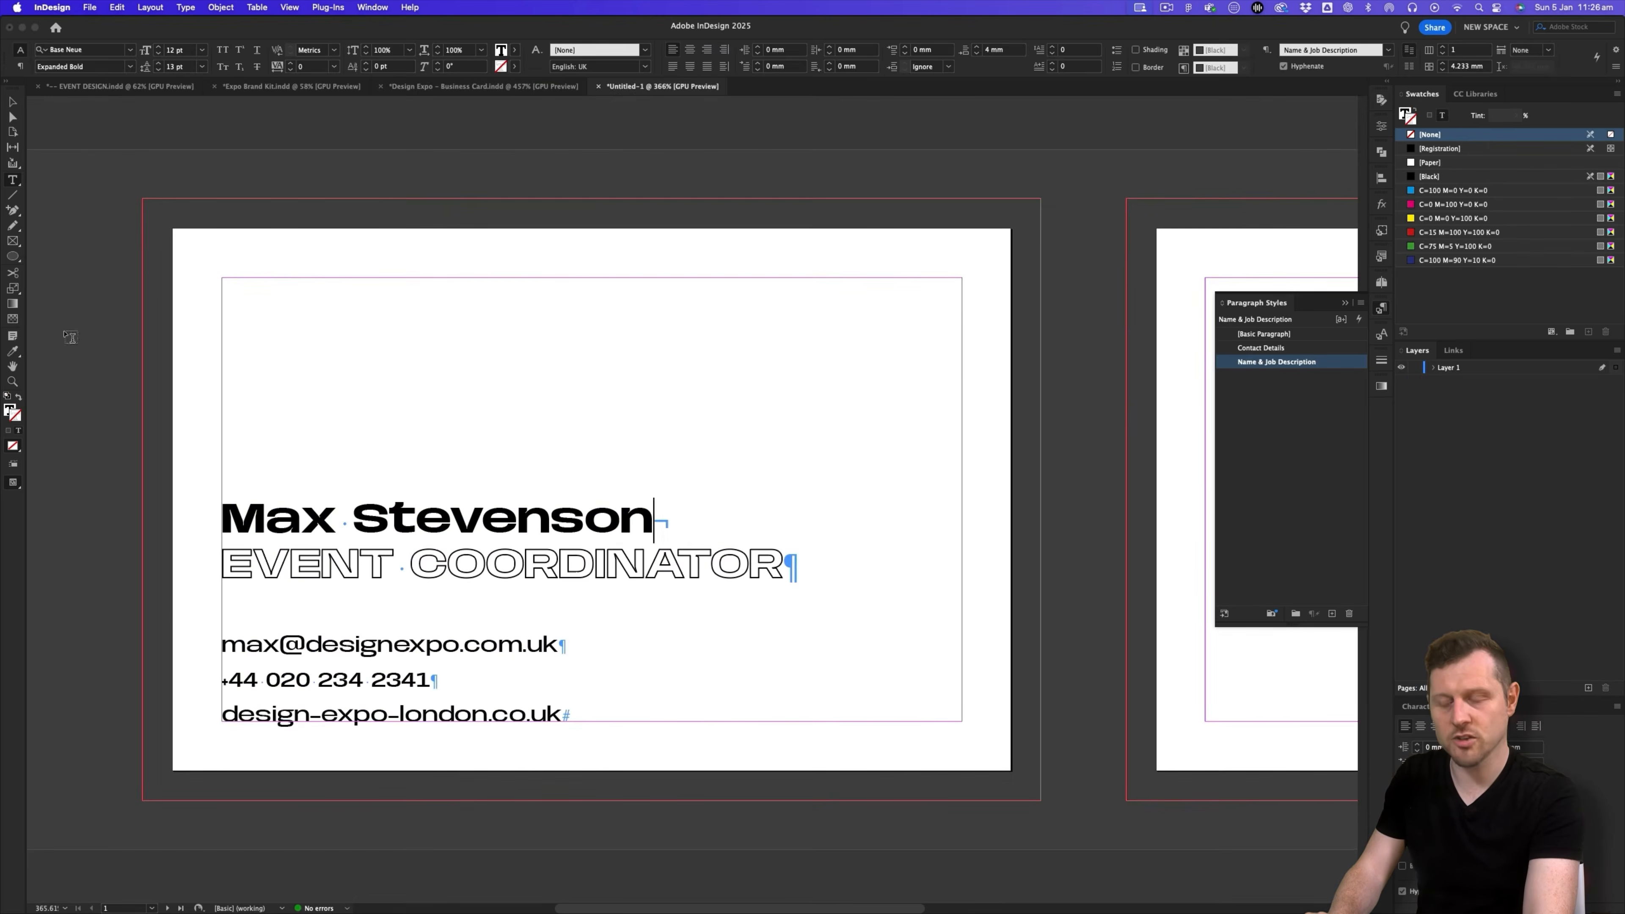
pyautogui.click(224, 646)
pyautogui.write('e')
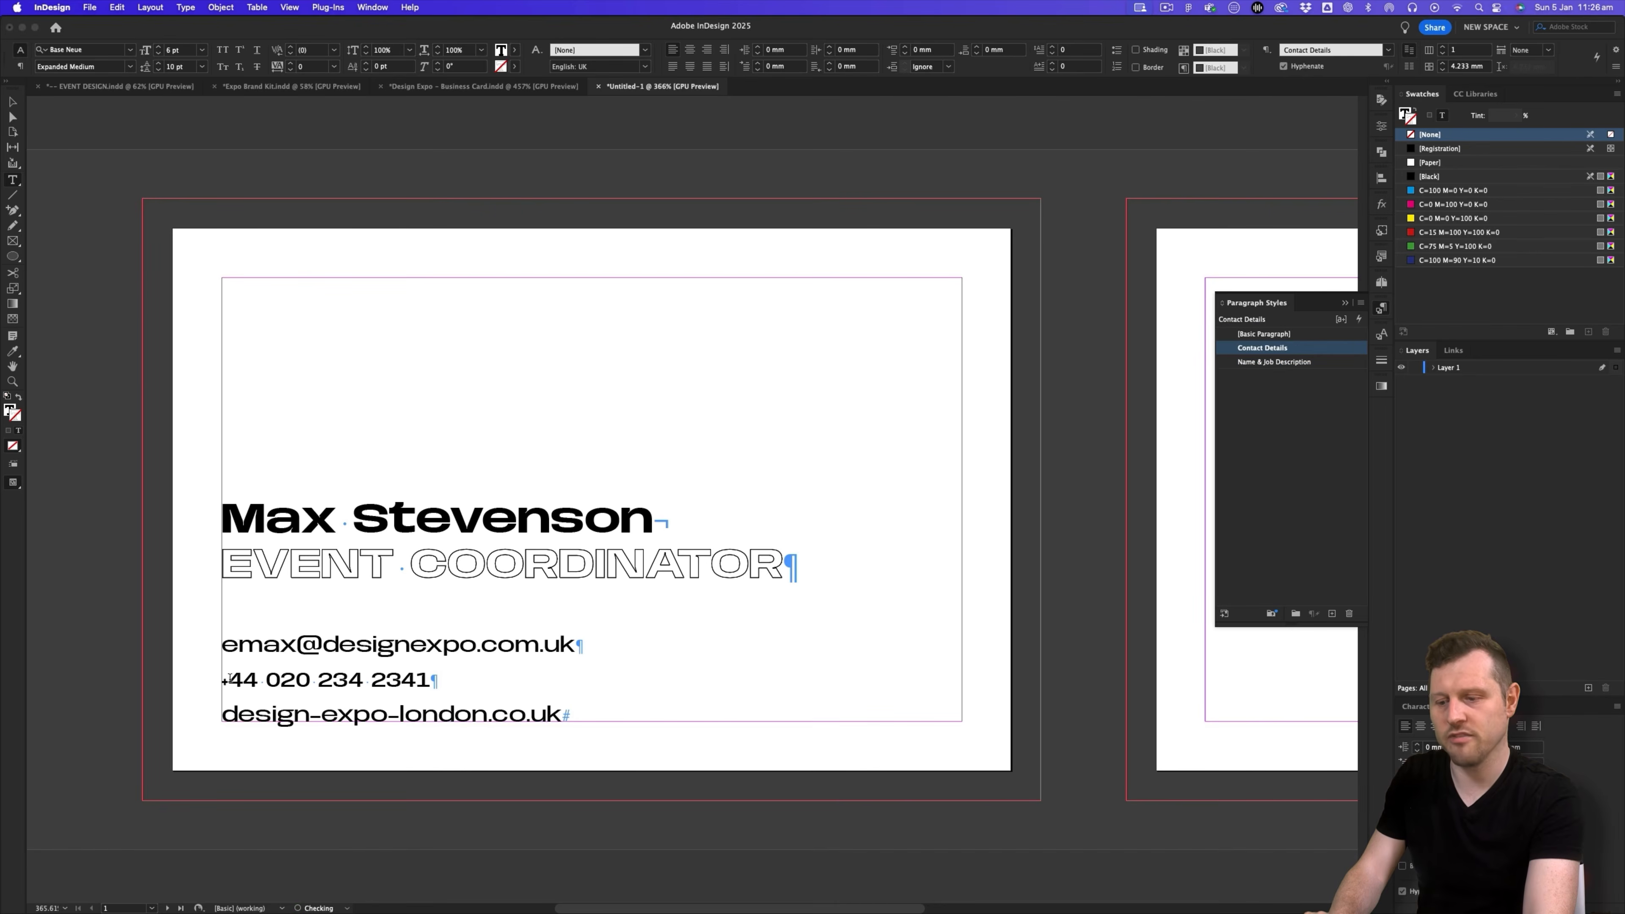
pyautogui.click(224, 682)
pyautogui.write('t')
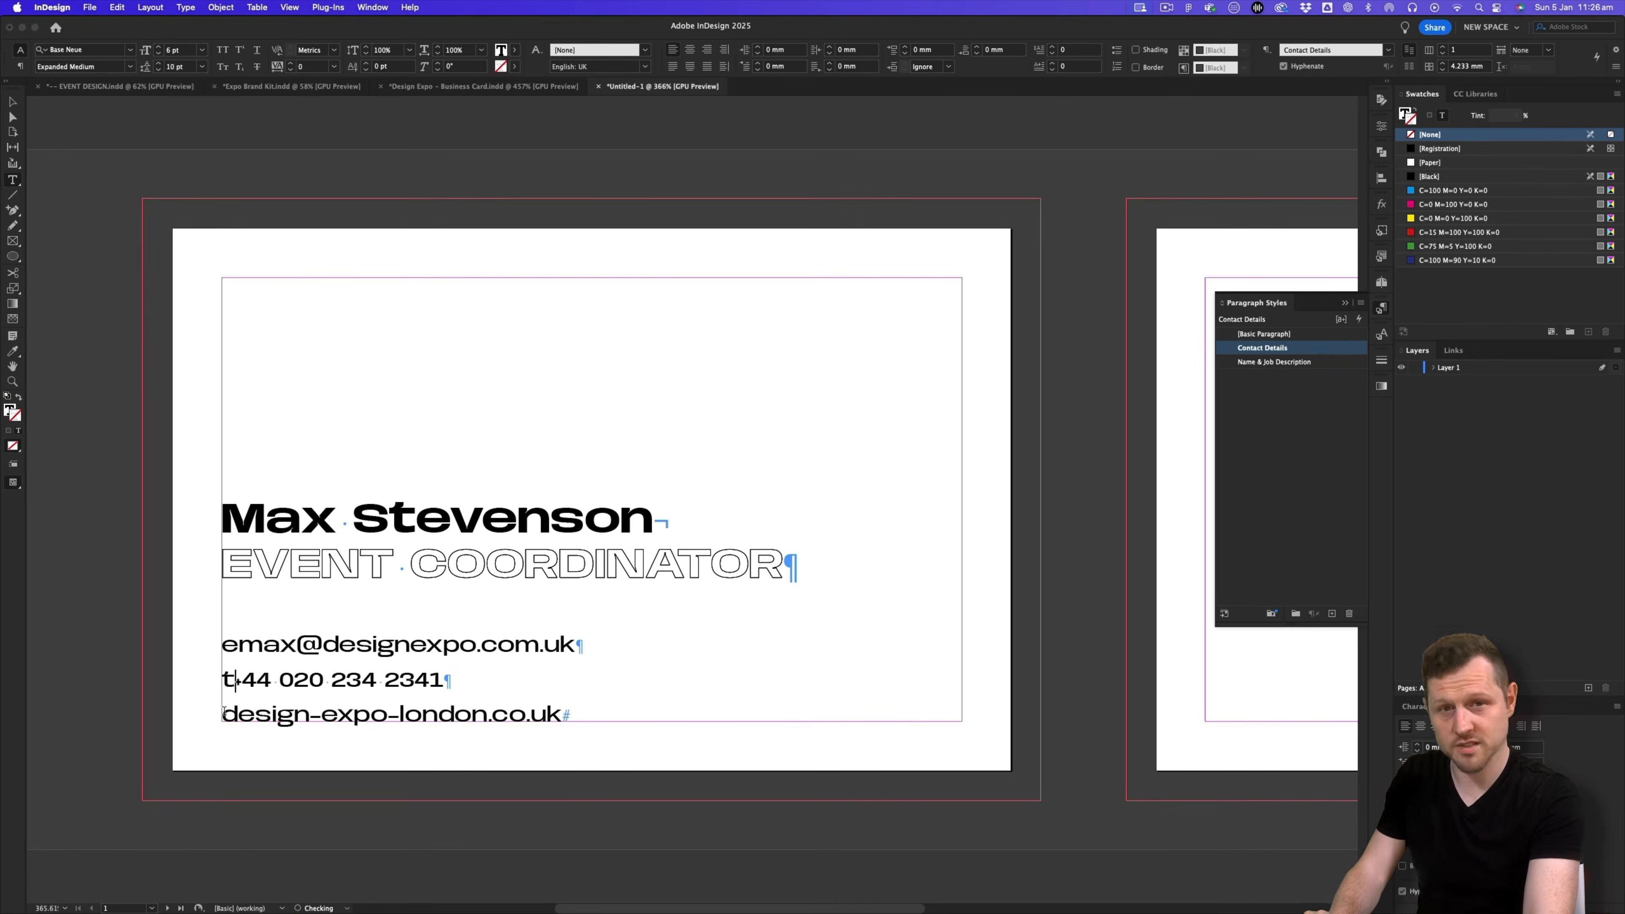
pyautogui.click(224, 715)
pyautogui.write('w')
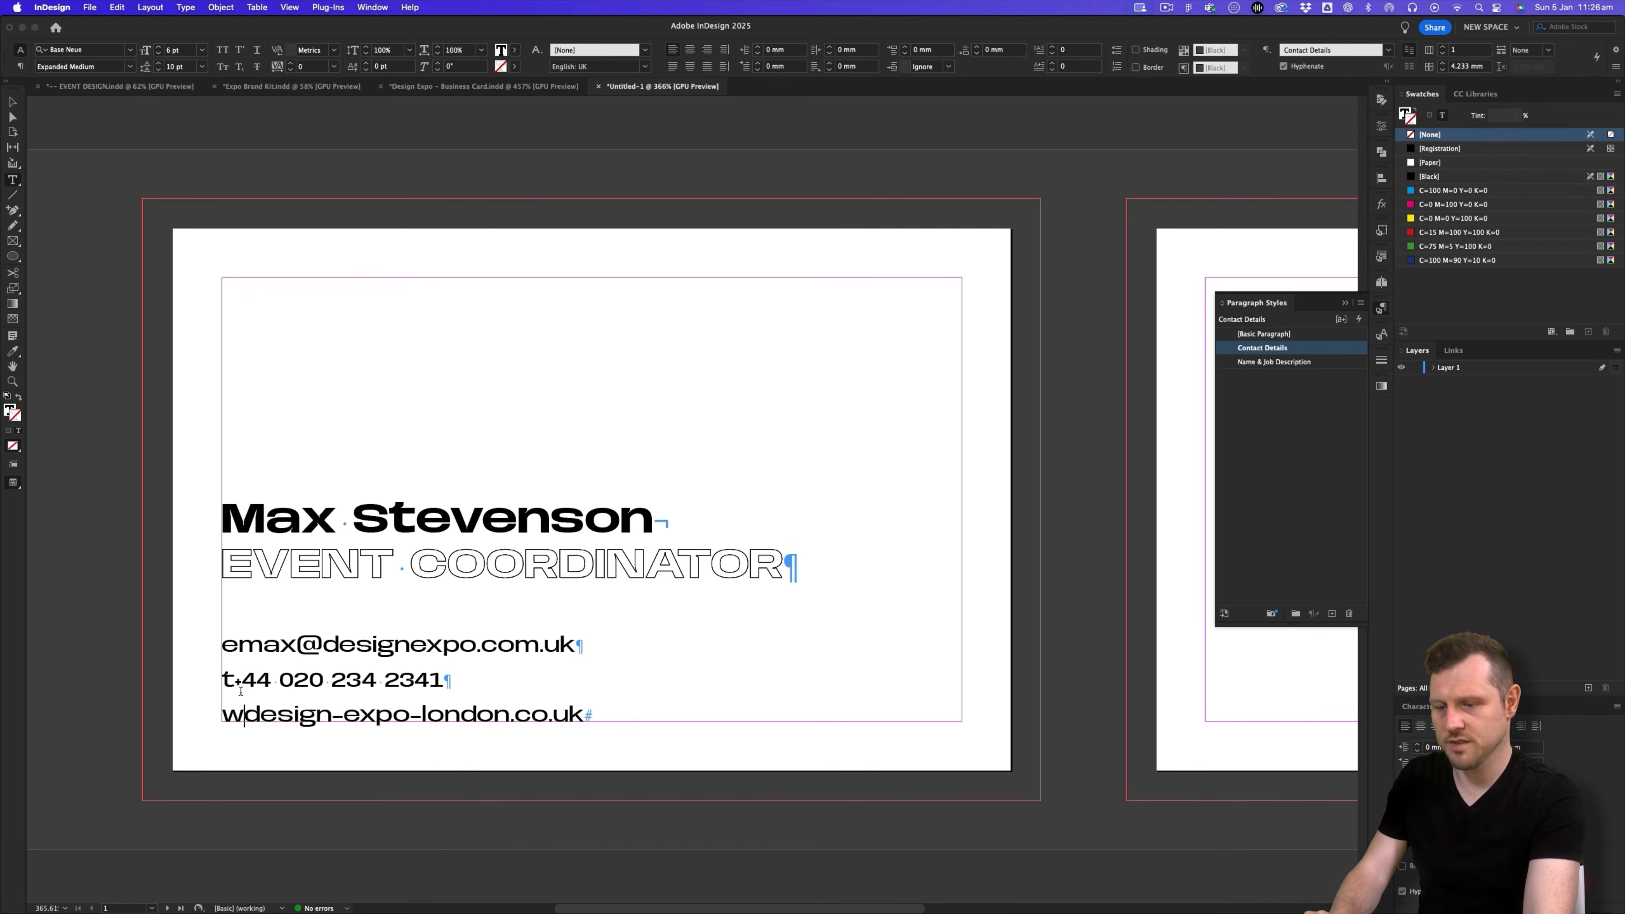
# - Insert a tab after each of the letters e, t and w in the contact lines
pyautogui.click(238, 646)
pyautogui.press('Tab')
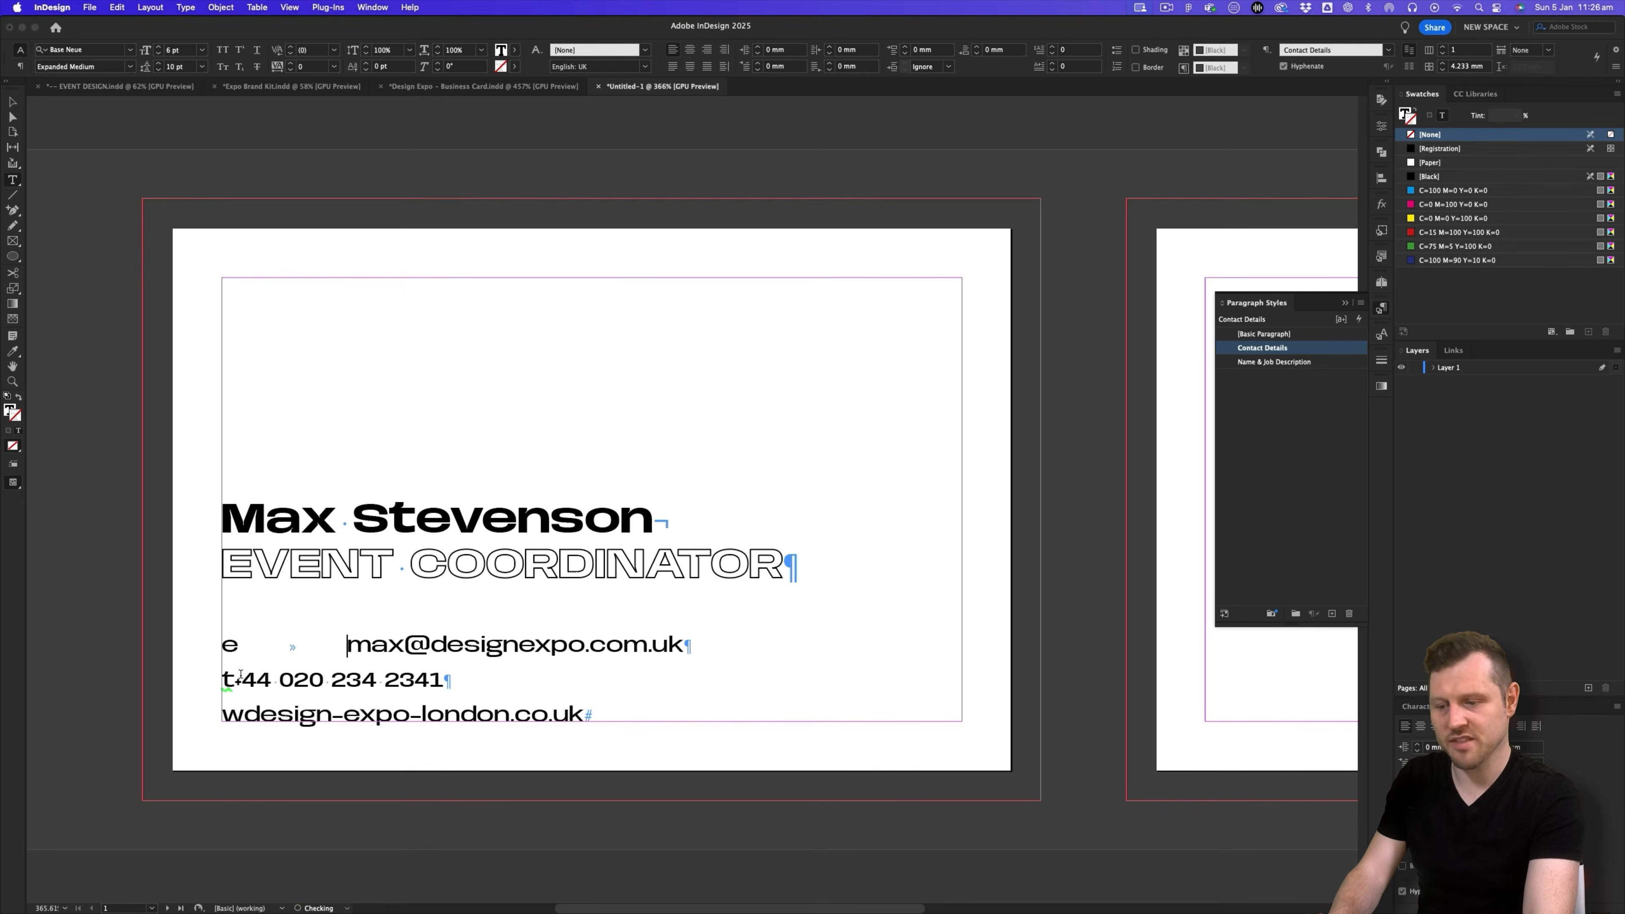
pyautogui.press('Tab')
pyautogui.click(240, 715)
pyautogui.press('Tab')
pyautogui.hscroll(1, 362, 687)
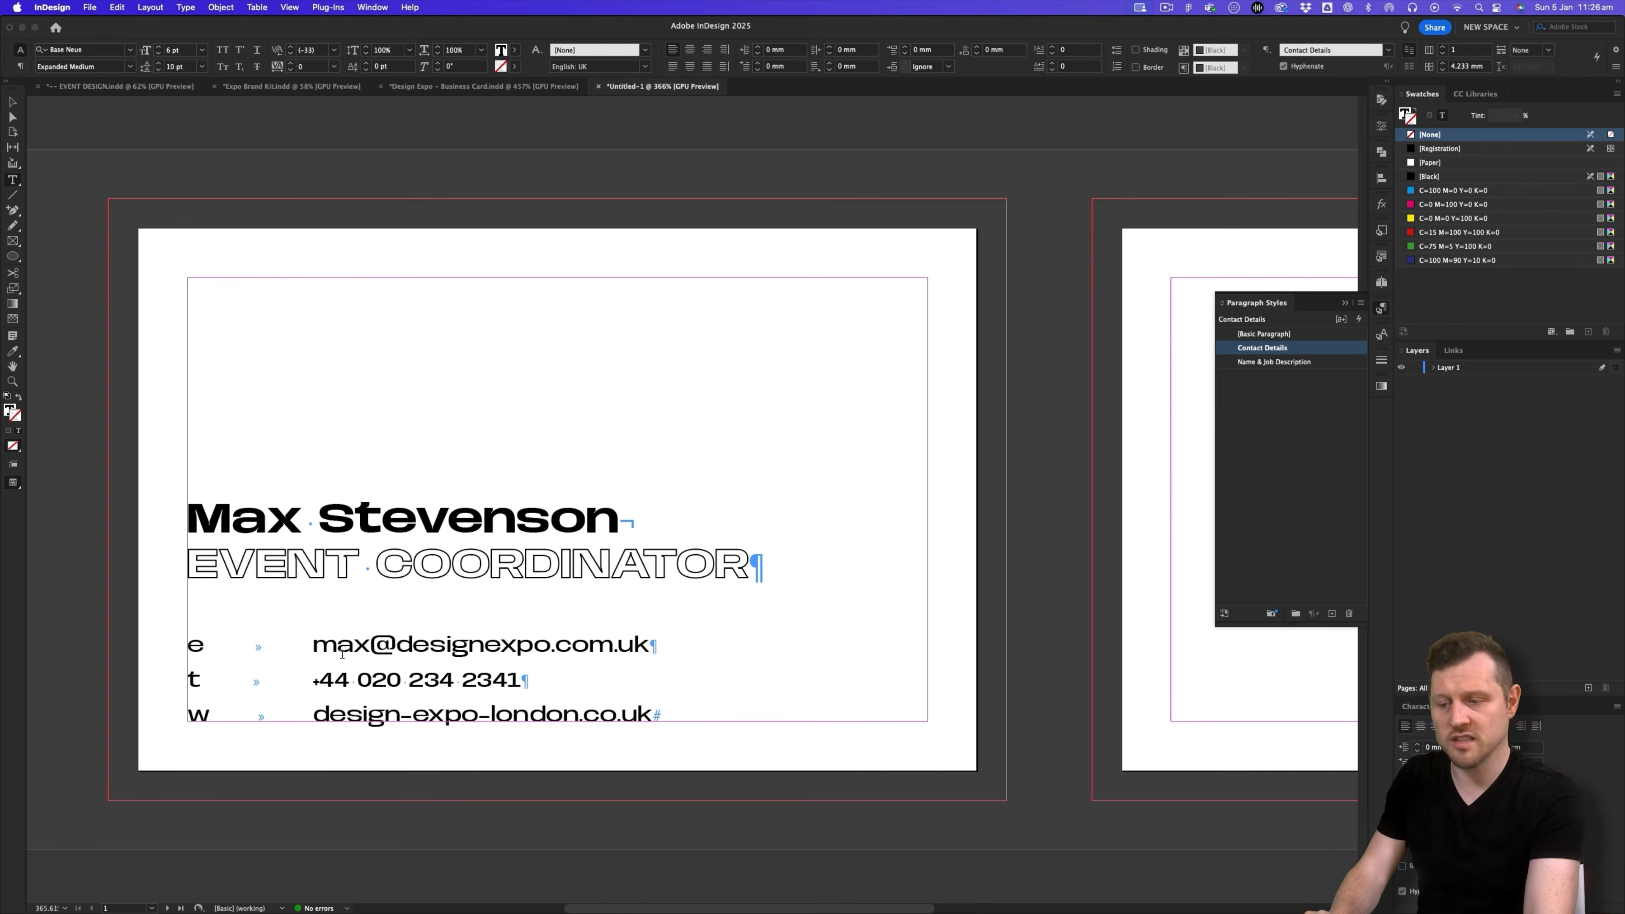
# - Add a left tab stop at about 4.94 mm to the three contact lines and redefine the Contact Details paragraph style from them
pyautogui.moveTo(652, 714); pyautogui.dragTo(188, 659)
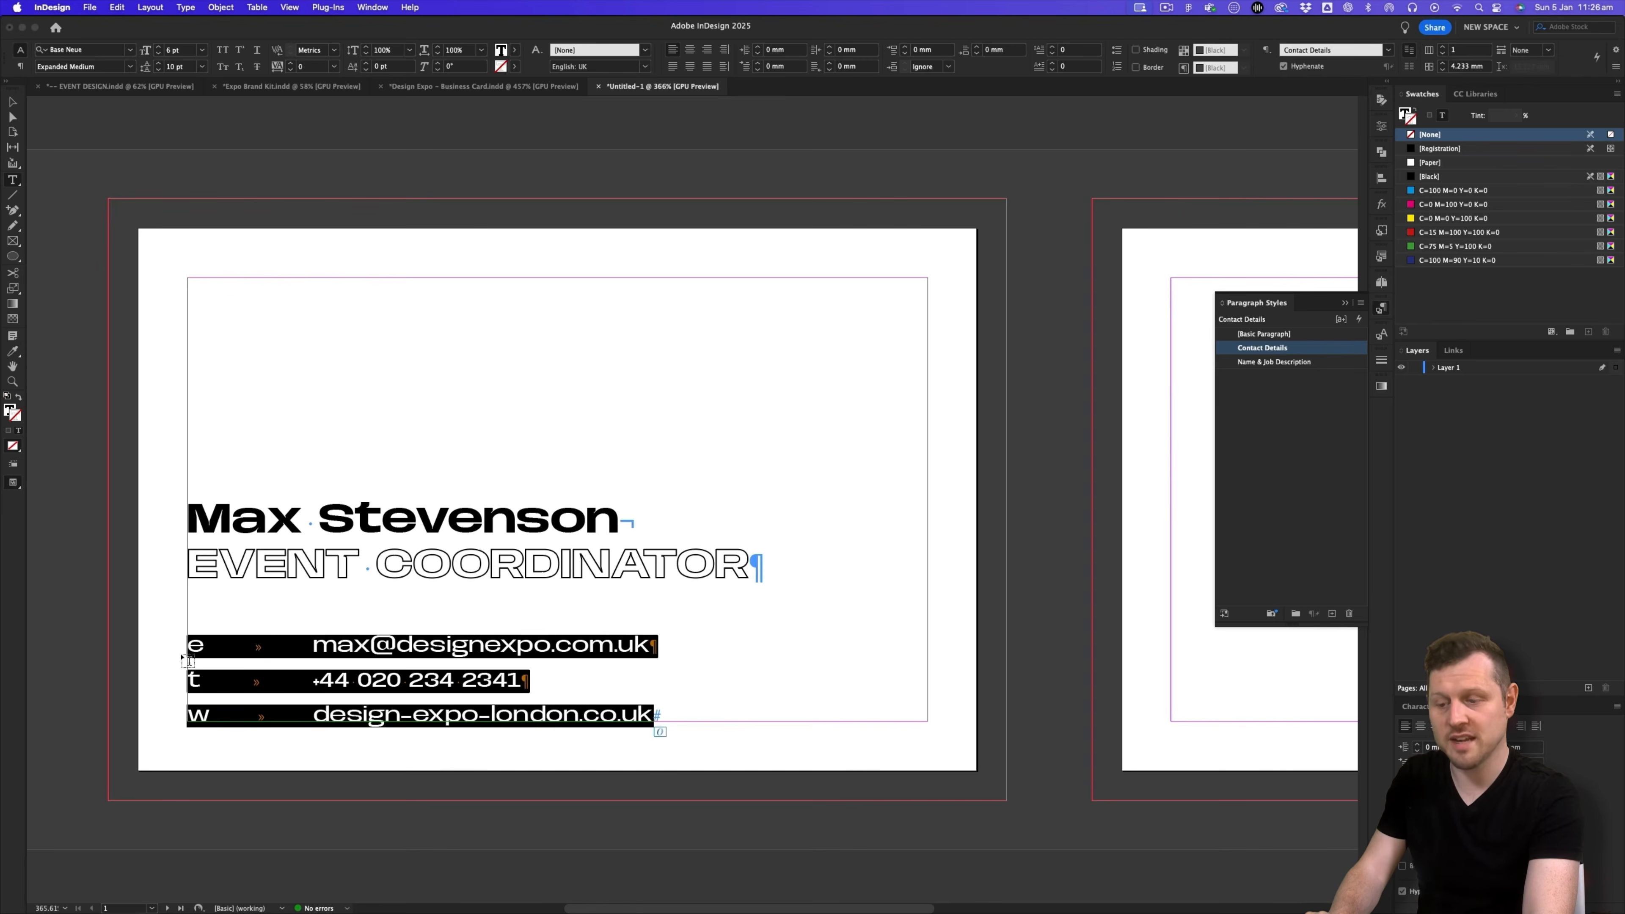
pyautogui.press('super+shift+t')
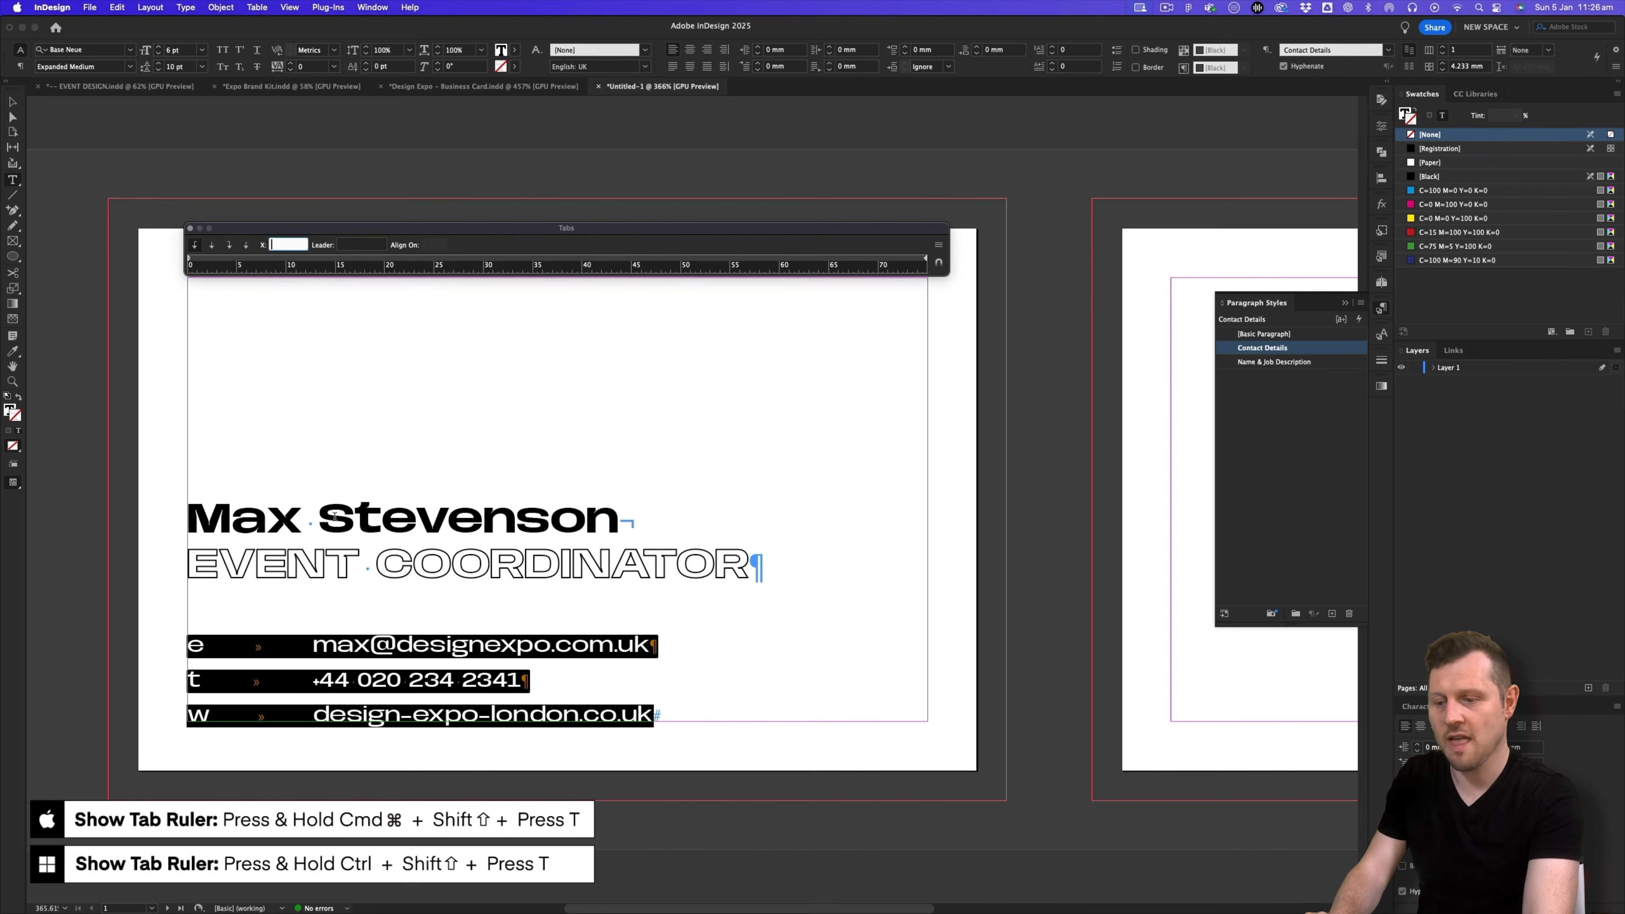
pyautogui.moveTo(274, 232); pyautogui.dragTo(269, 366)
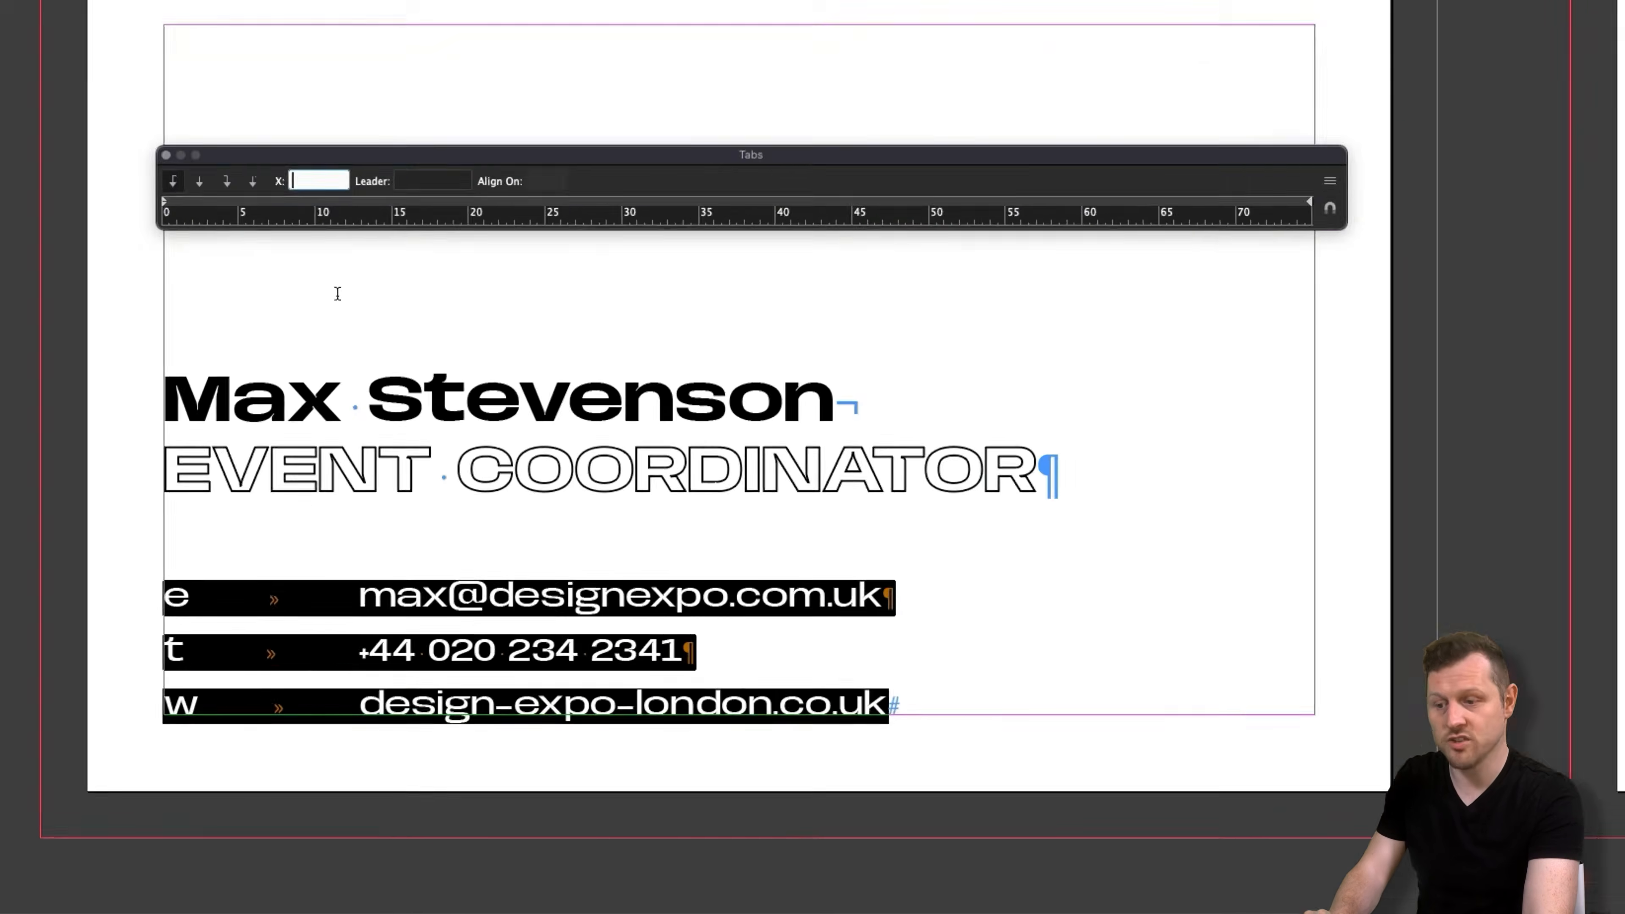
pyautogui.click(231, 185)
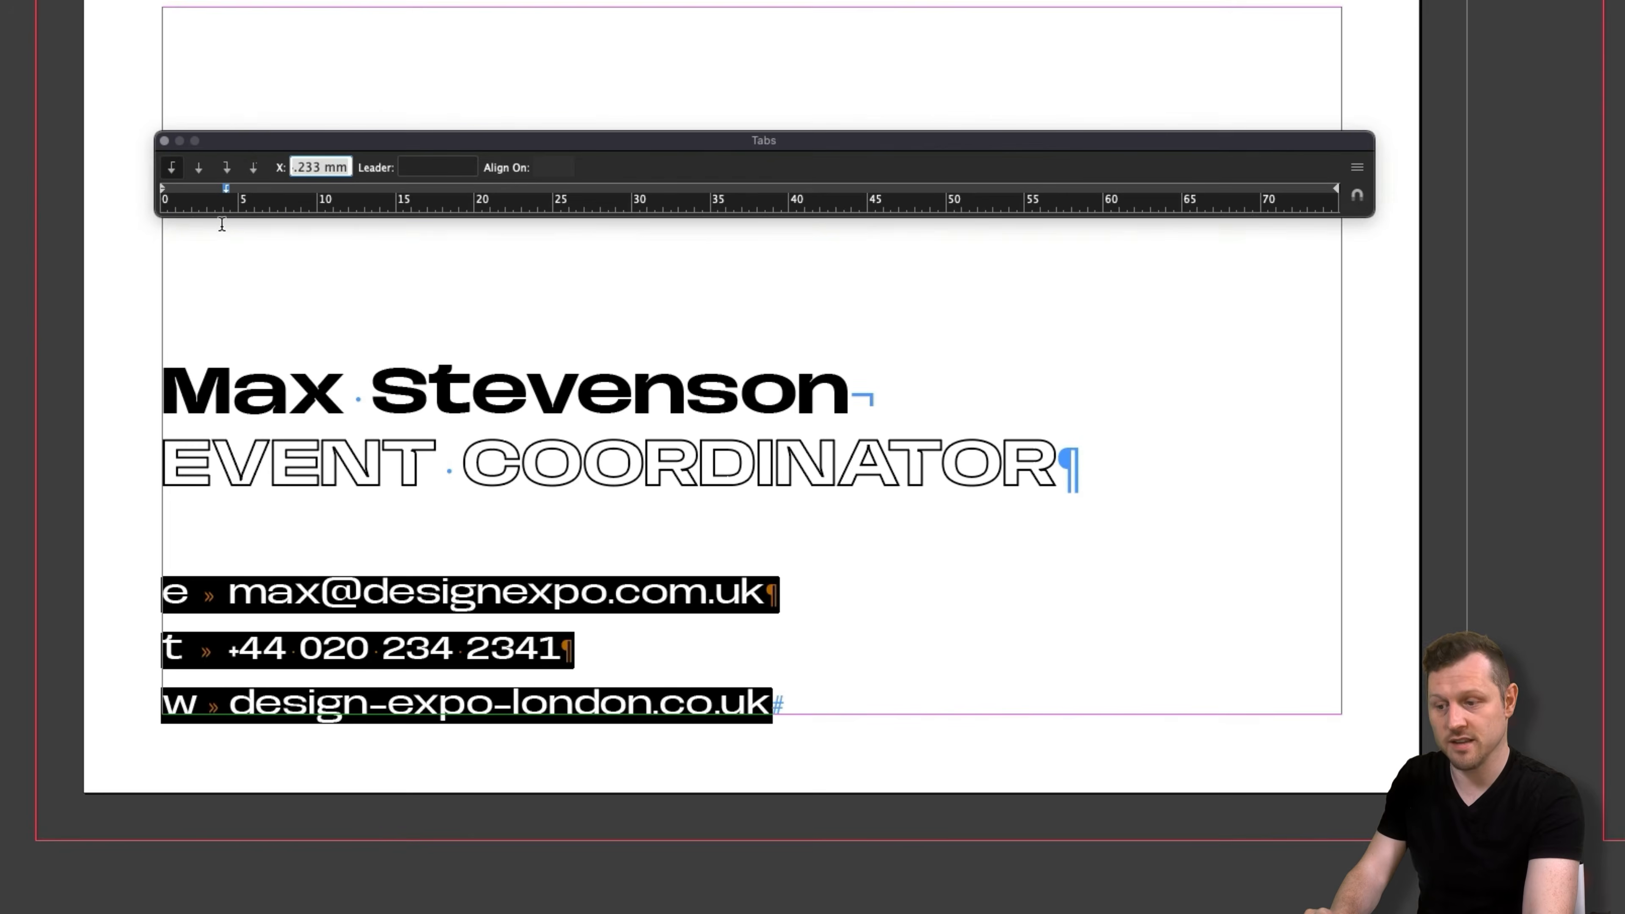
pyautogui.moveTo(226, 188); pyautogui.dragTo(434, 191)
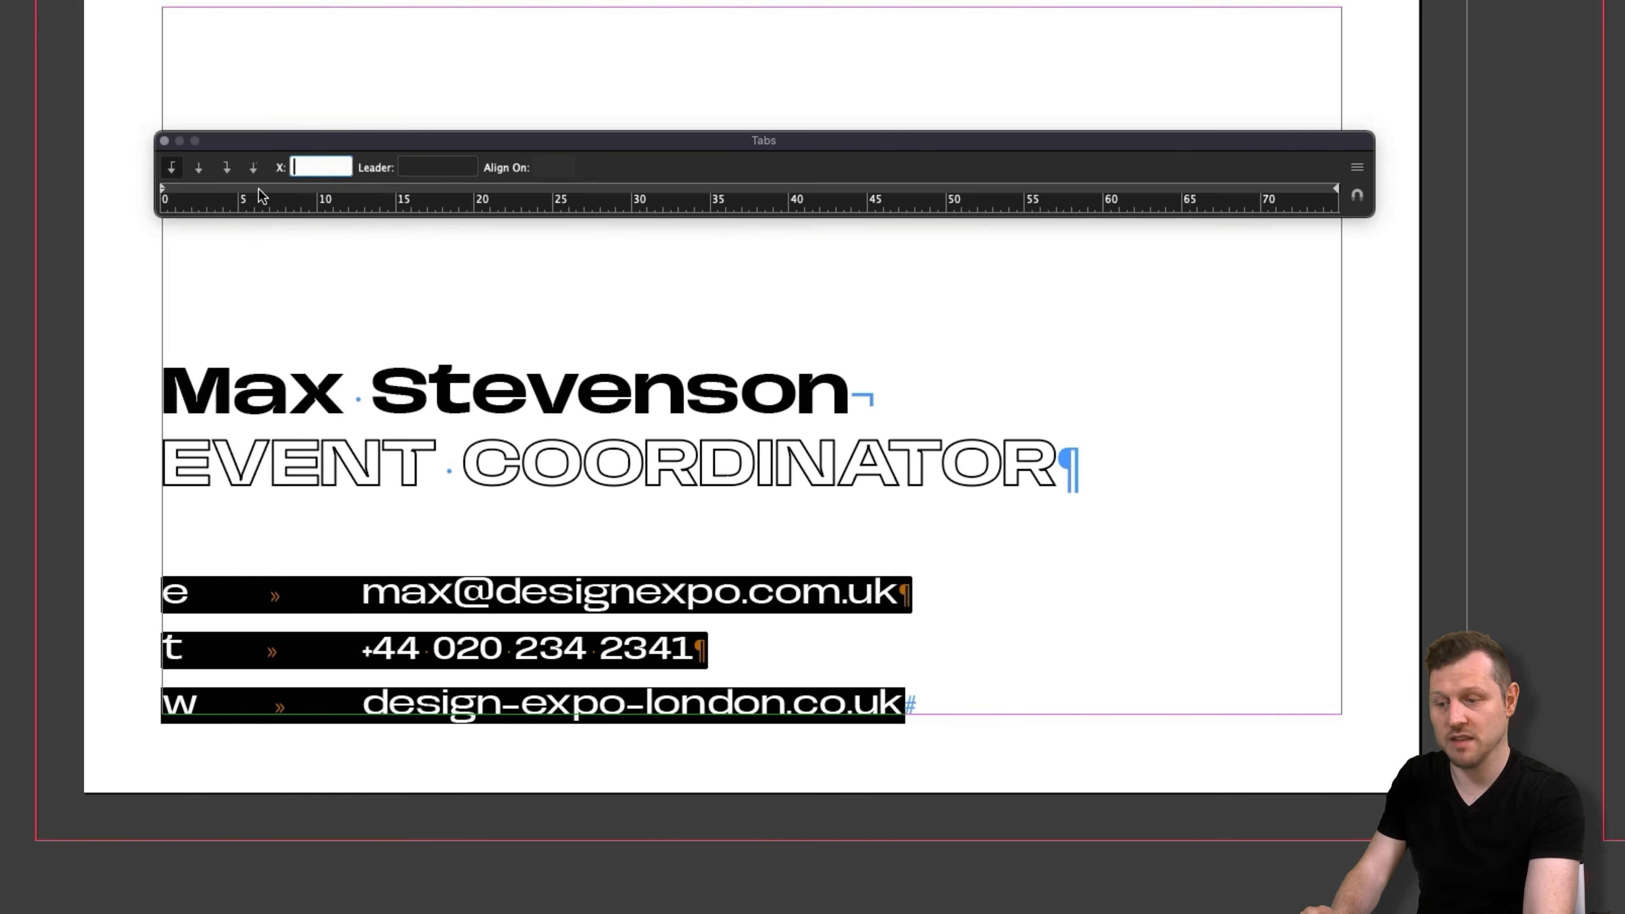
pyautogui.moveTo(228, 187)
pyautogui.mouseDown()
pyautogui.moveTo(277, 187)
pyautogui.moveTo(204, 190)
pyautogui.moveTo(241, 189)
pyautogui.mouseUp()
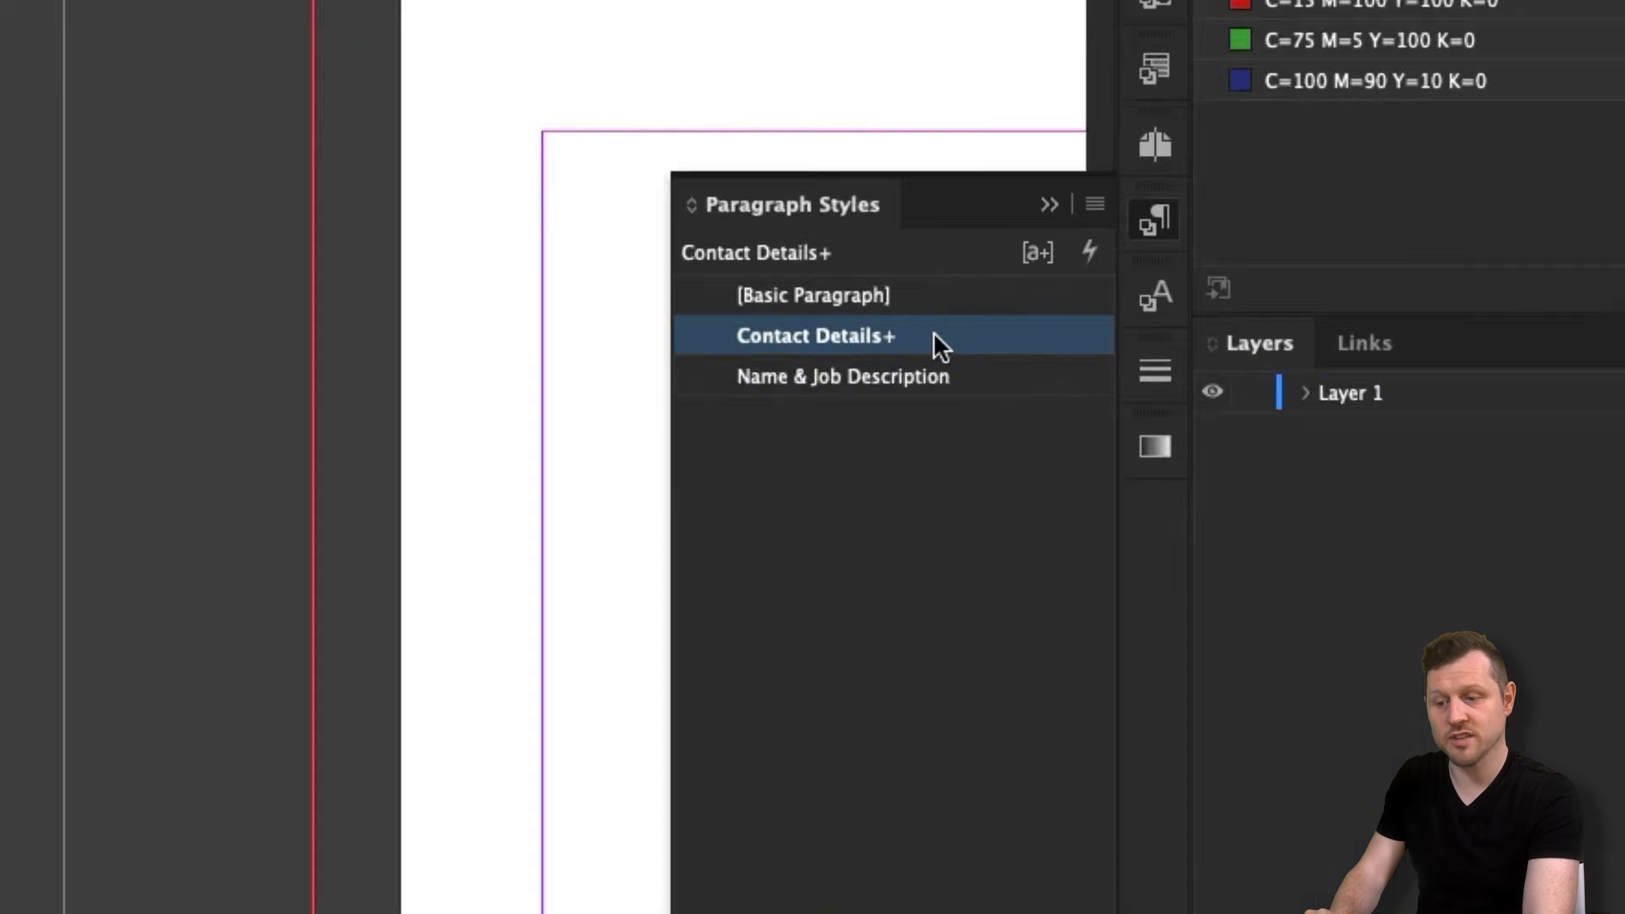
pyautogui.rightClick(1306, 349)
pyautogui.click(844, 565)
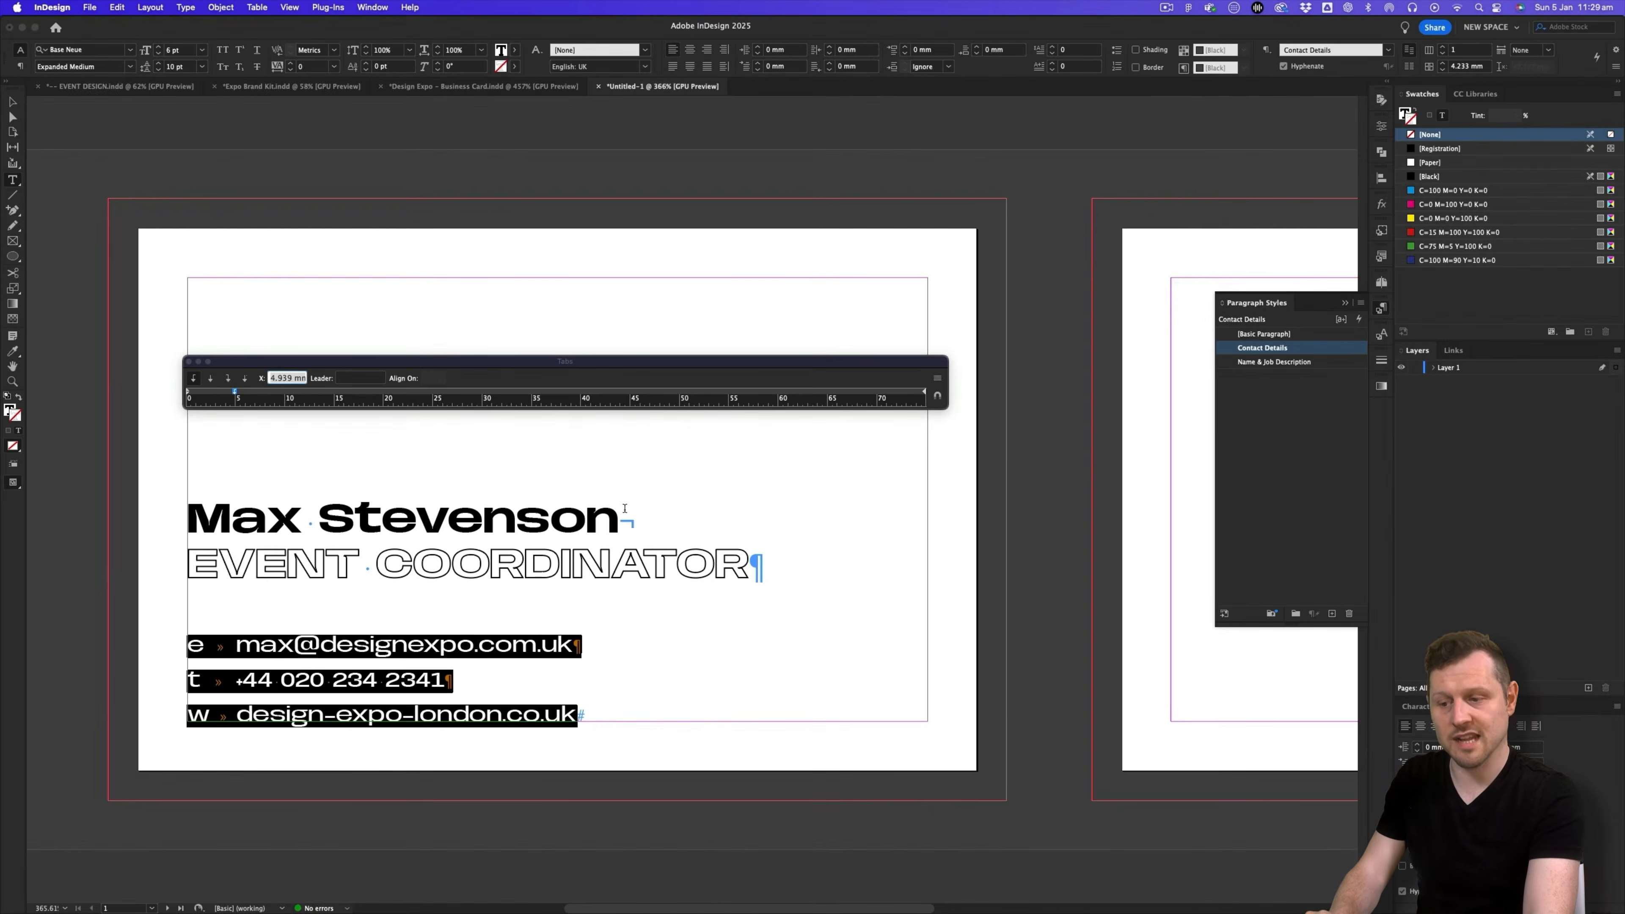
# - Set the letter e before the email address in Base Neue Expanded Bold and all caps
pyautogui.moveTo(203, 645); pyautogui.dragTo(186, 646)
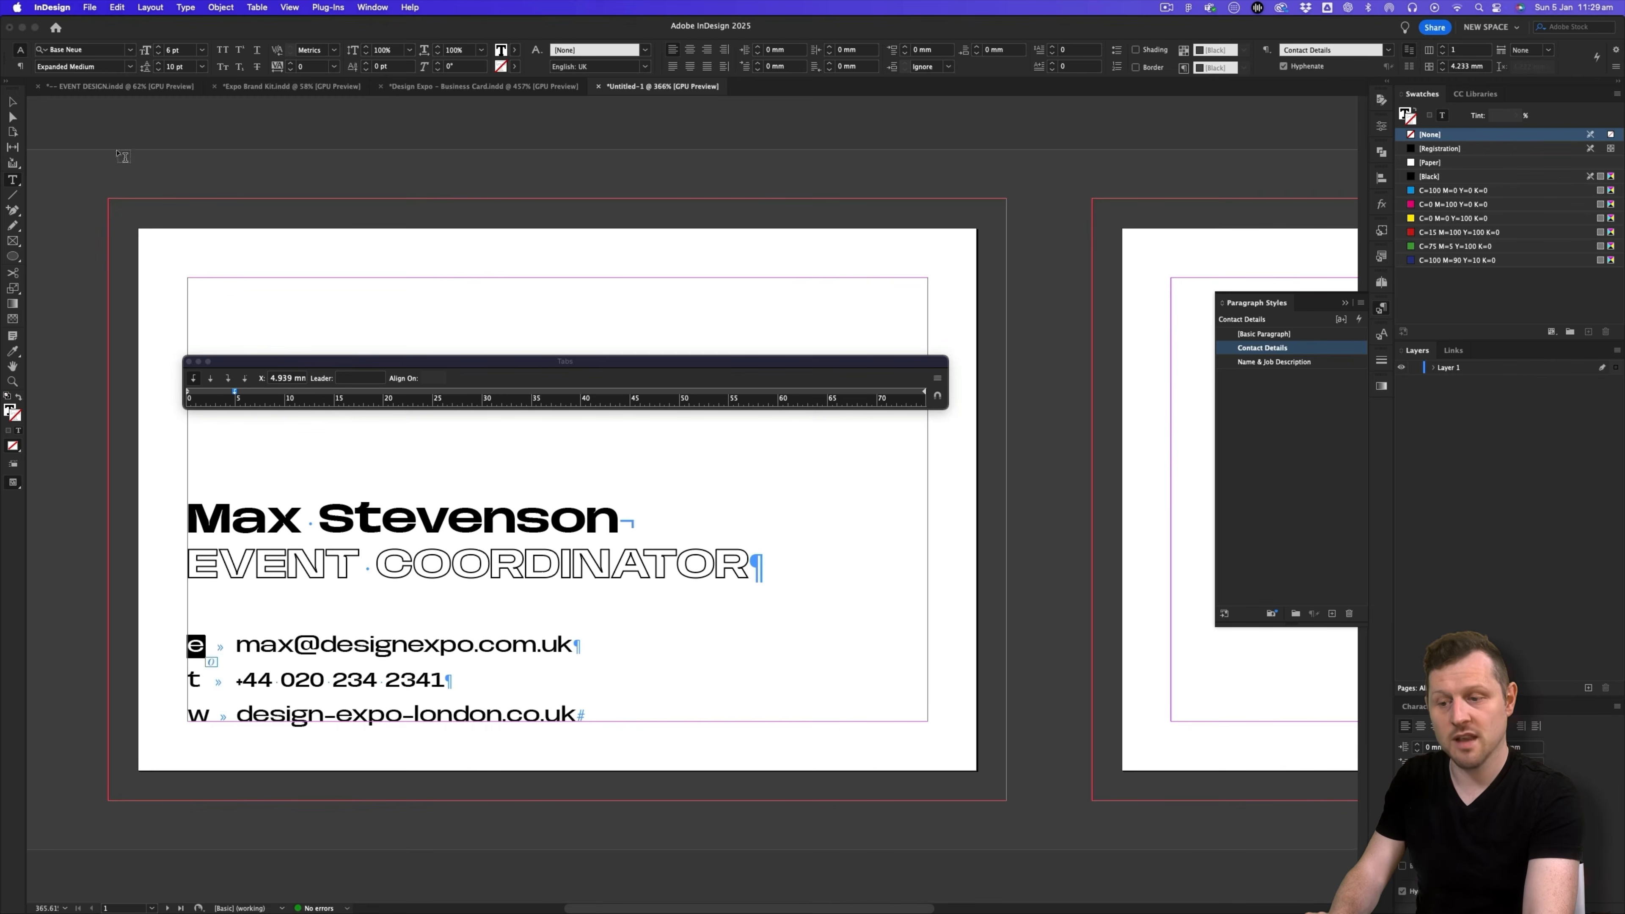
pyautogui.click(130, 67)
pyautogui.click(128, 760)
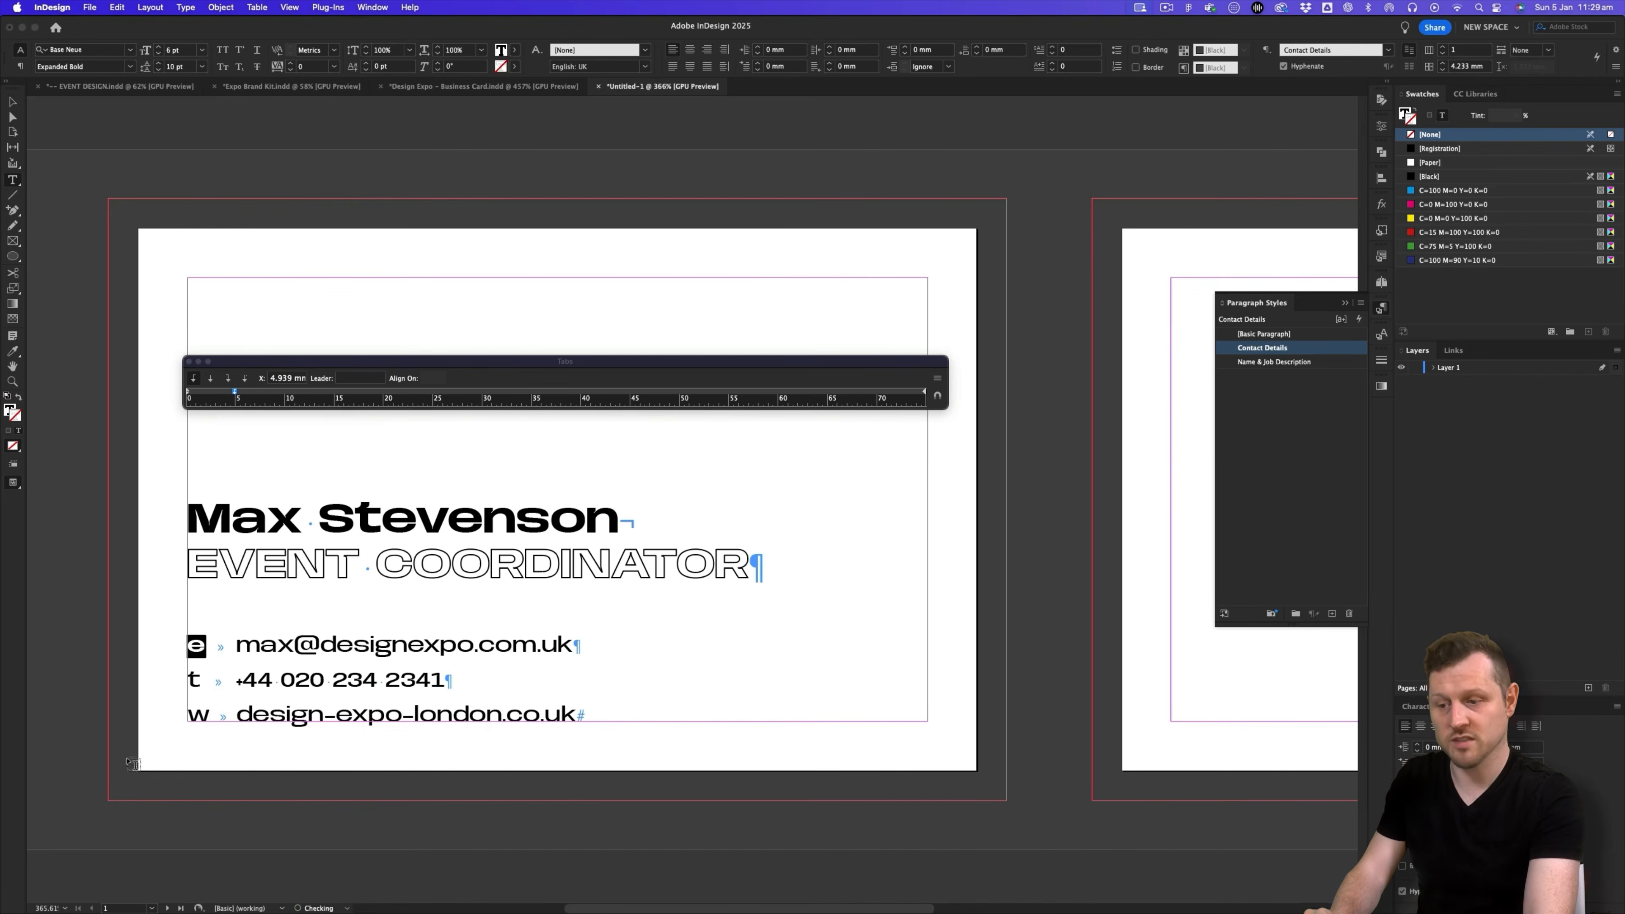
pyautogui.click(222, 50)
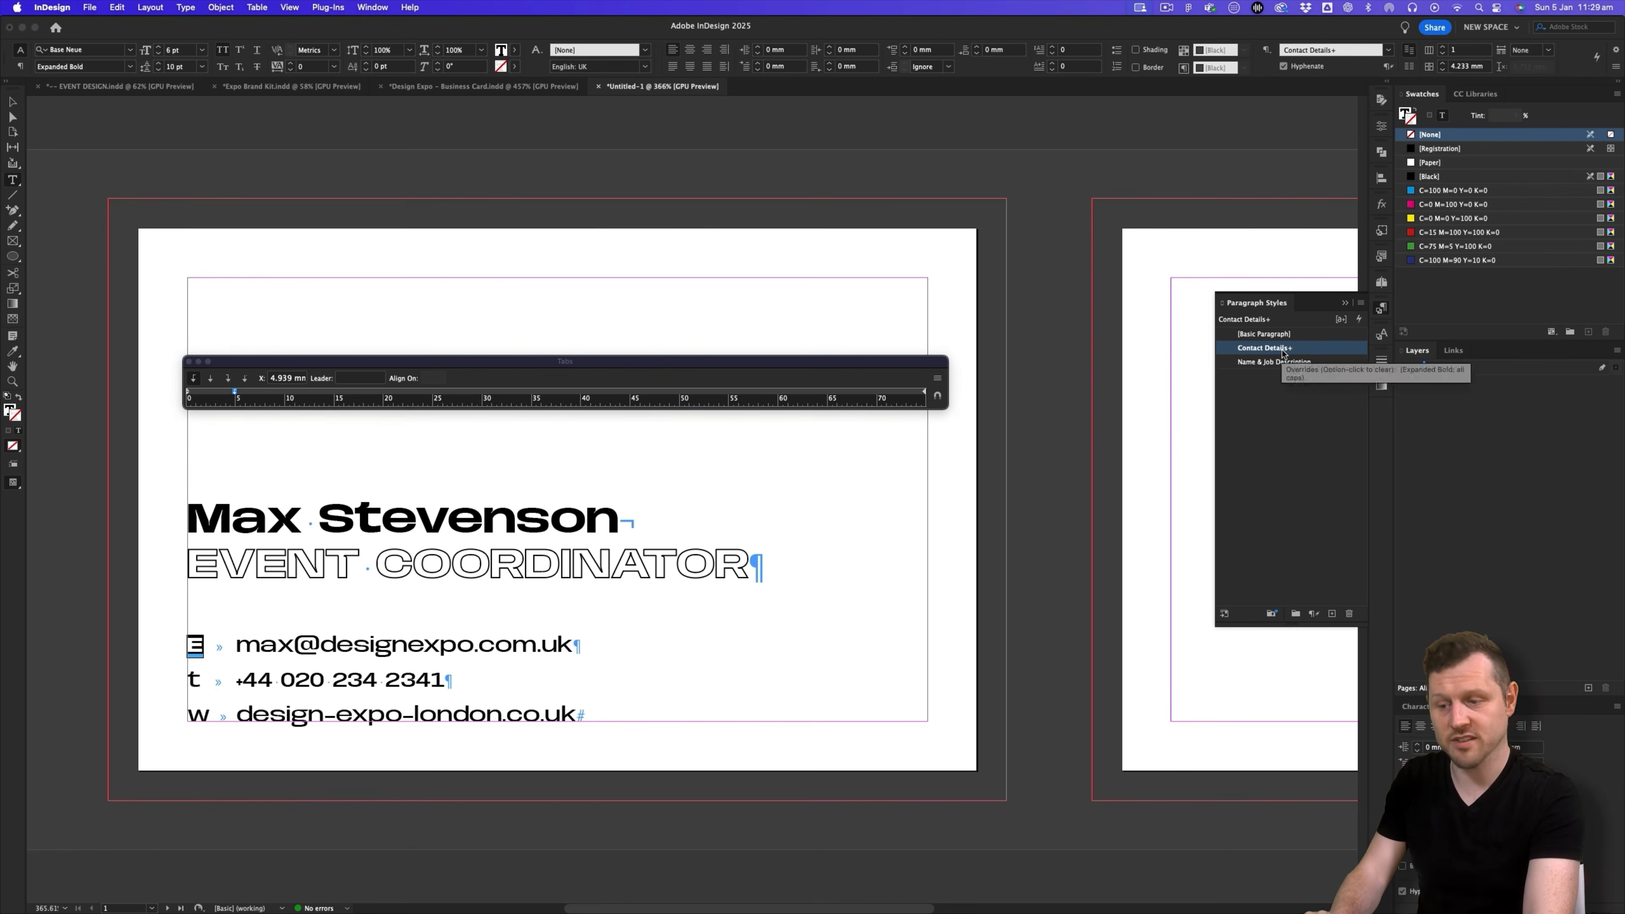
# - Create a character style named Ident from the bold capital E, based on [None], and apply it to that letter
pyautogui.click(1383, 336)
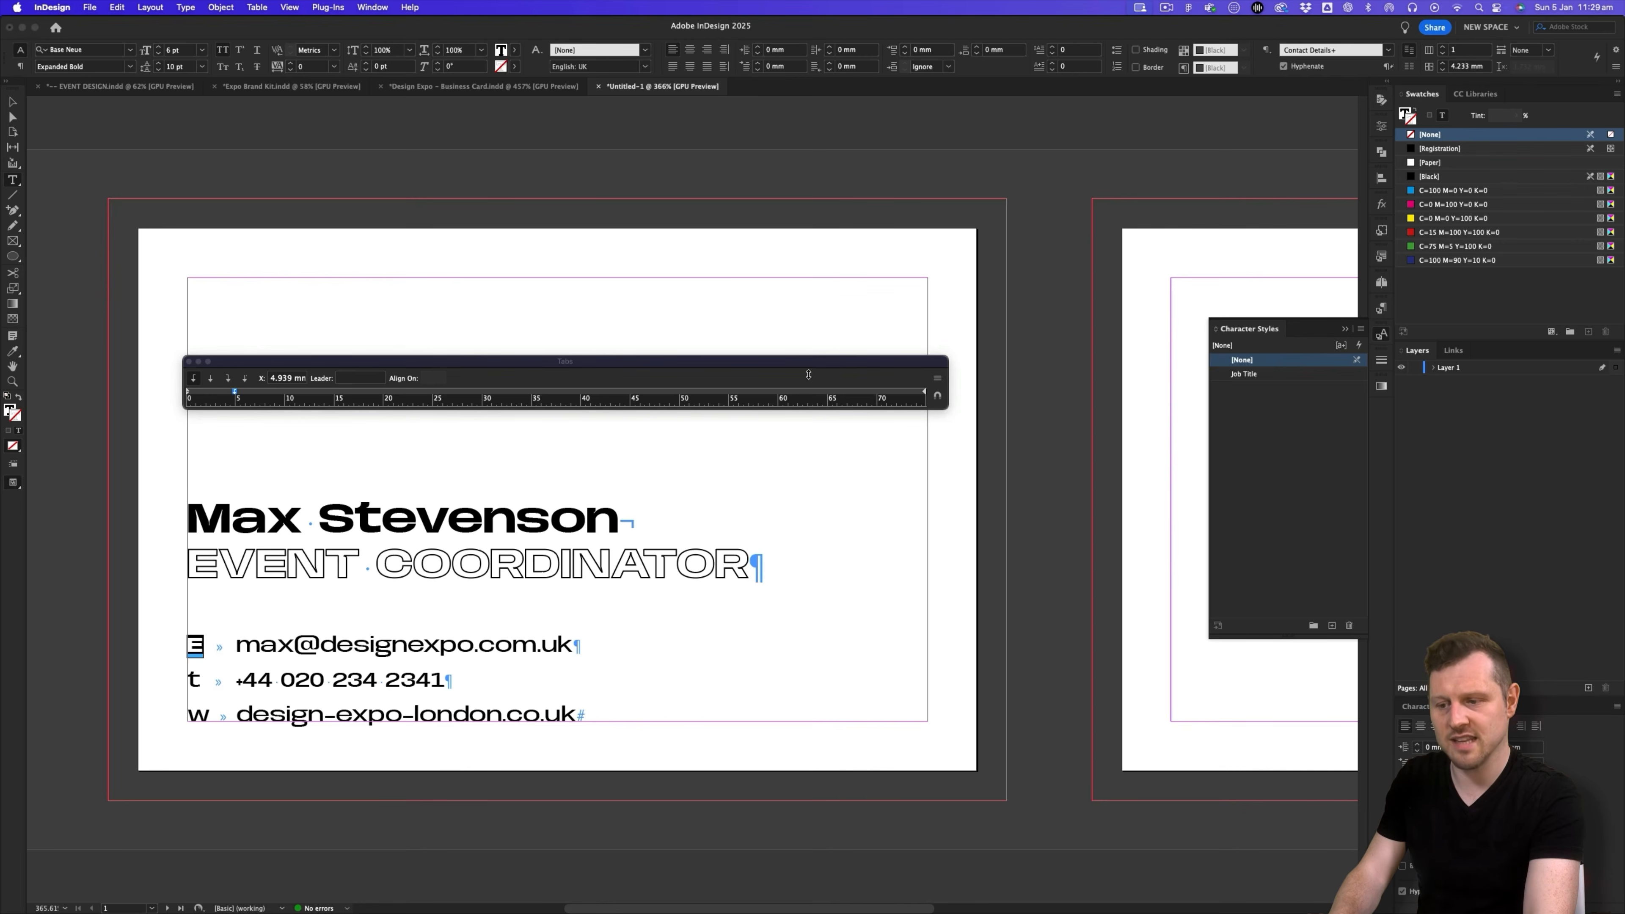
pyautogui.click(1361, 329)
pyautogui.click(1393, 343)
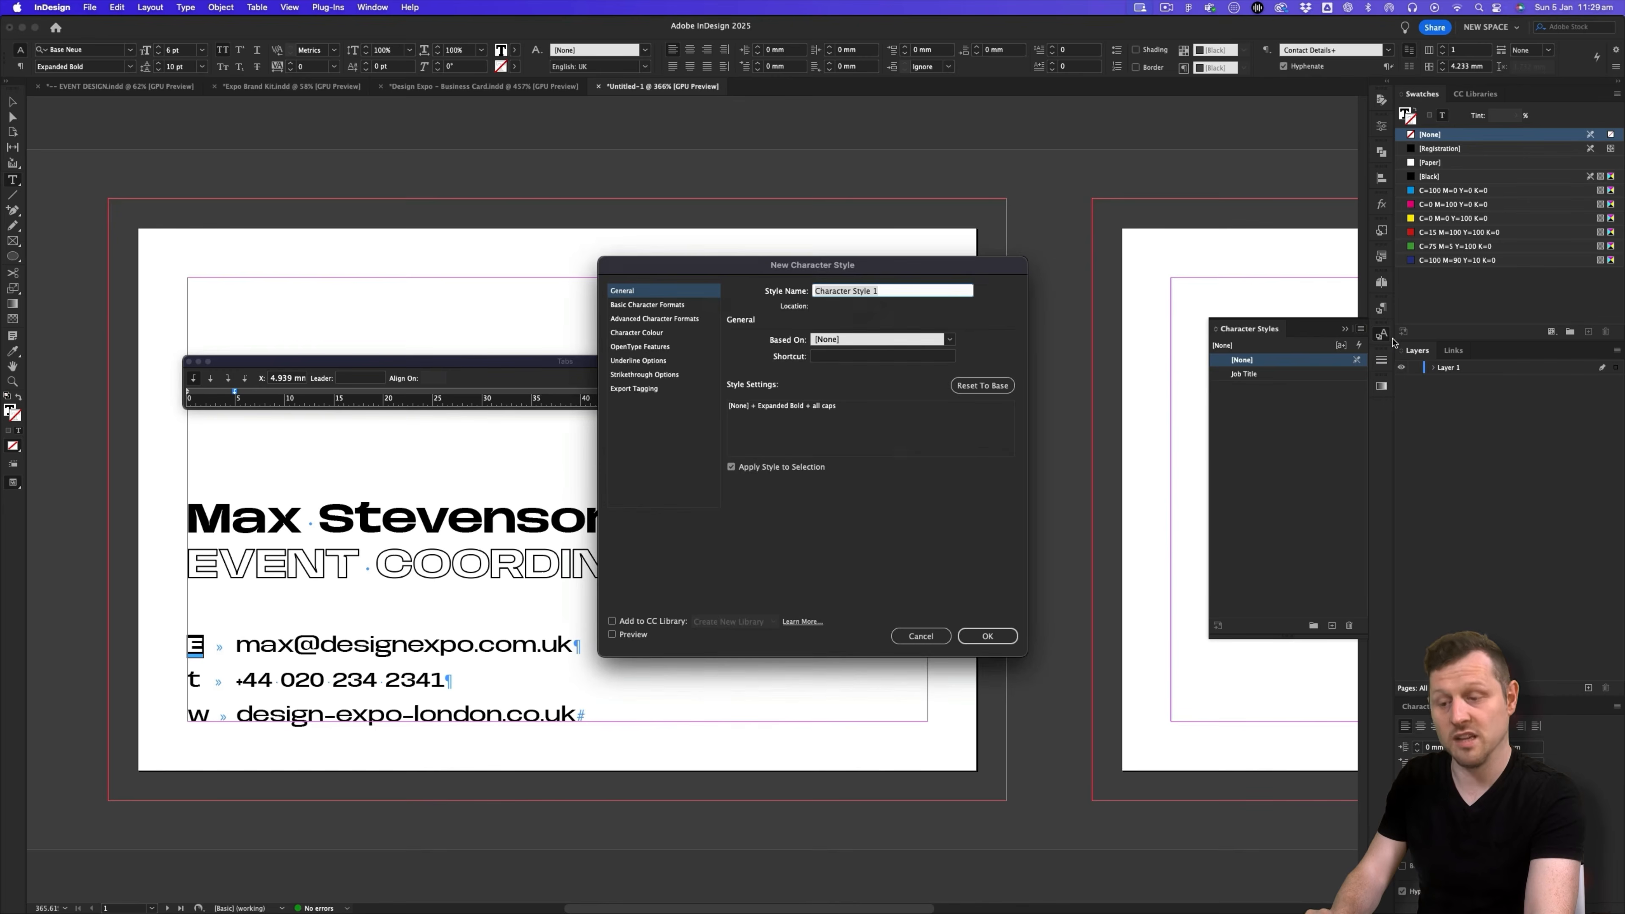
pyautogui.write('Ident')
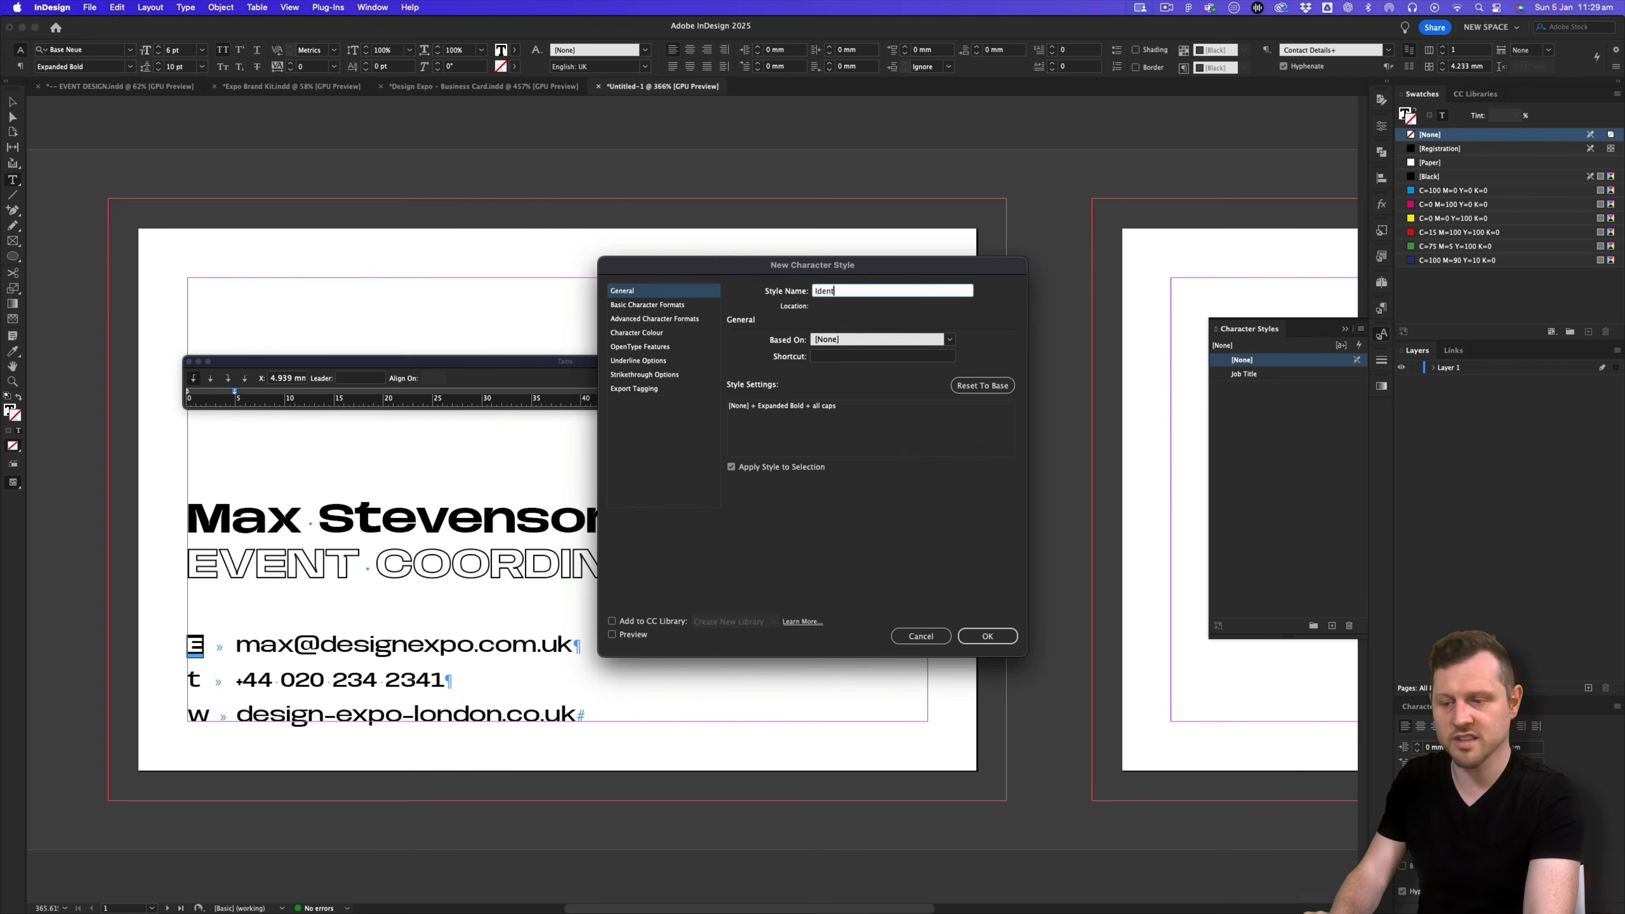
pyautogui.click(969, 634)
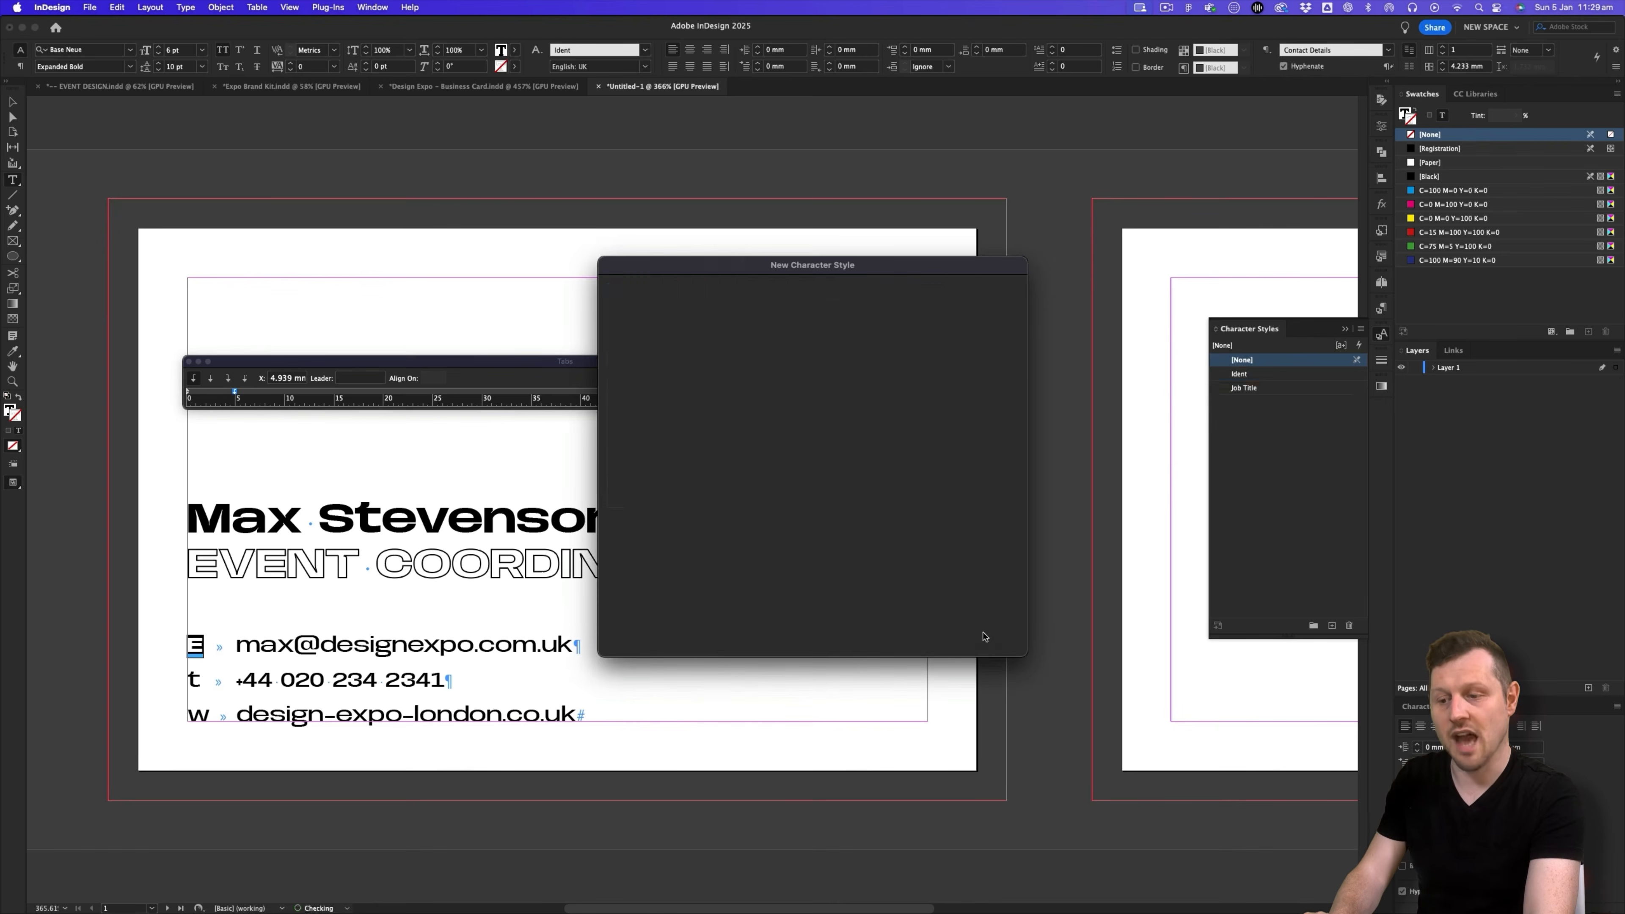
pyautogui.click(1381, 310)
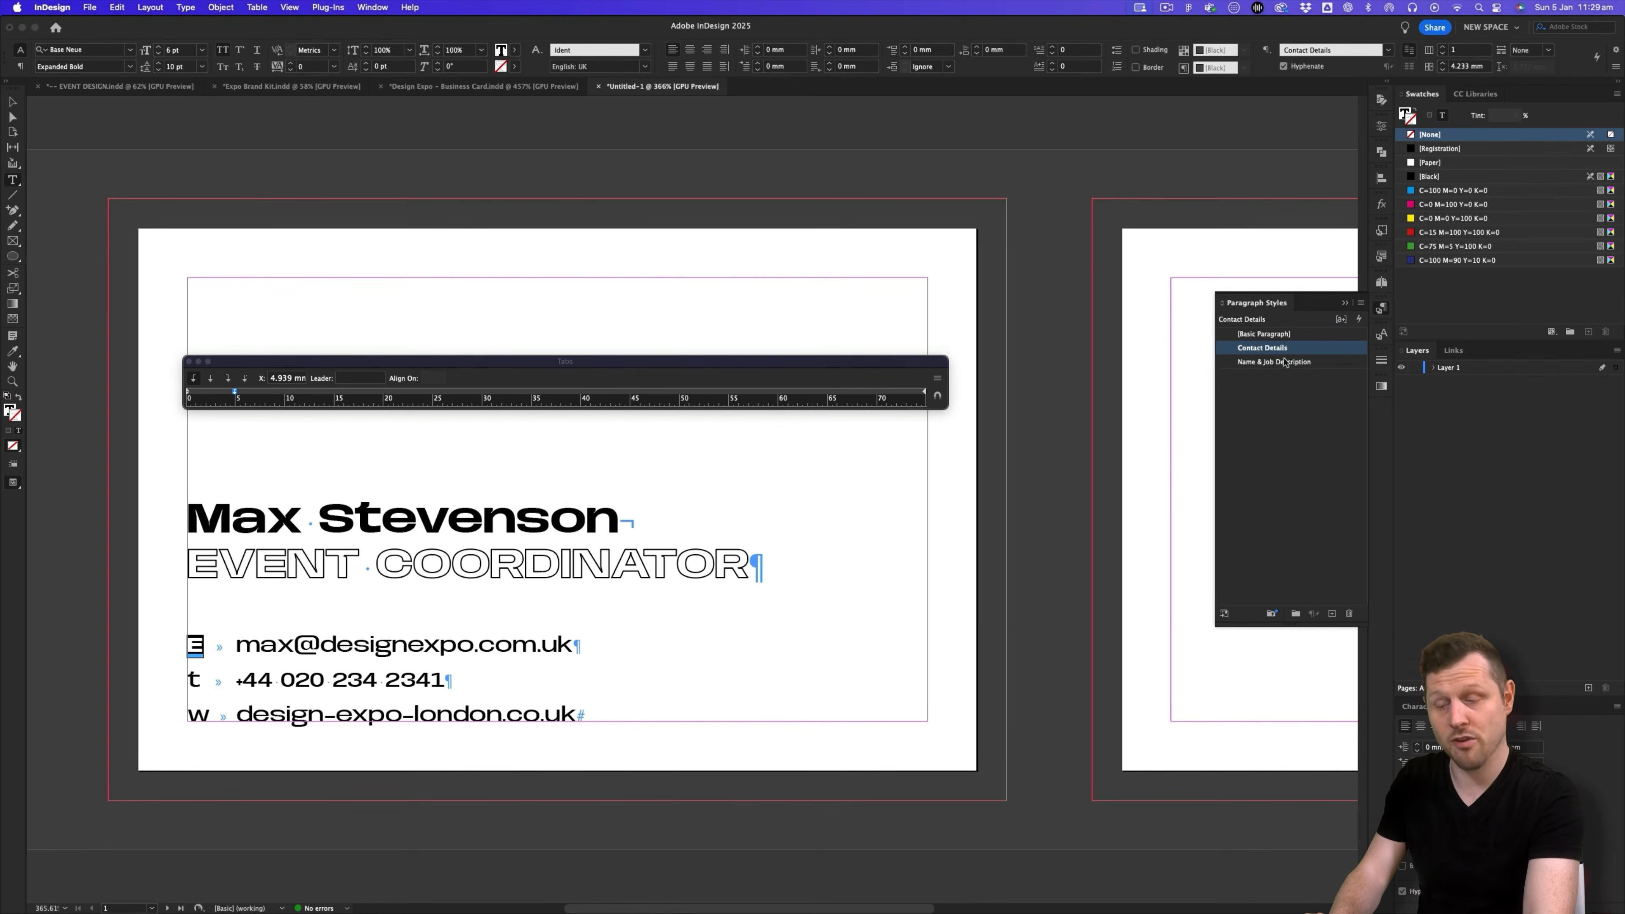
# - Apply the Ident character style to the letters t and w in the phone and website lines
pyautogui.click(189, 364)
pyautogui.doubleClick(194, 680)
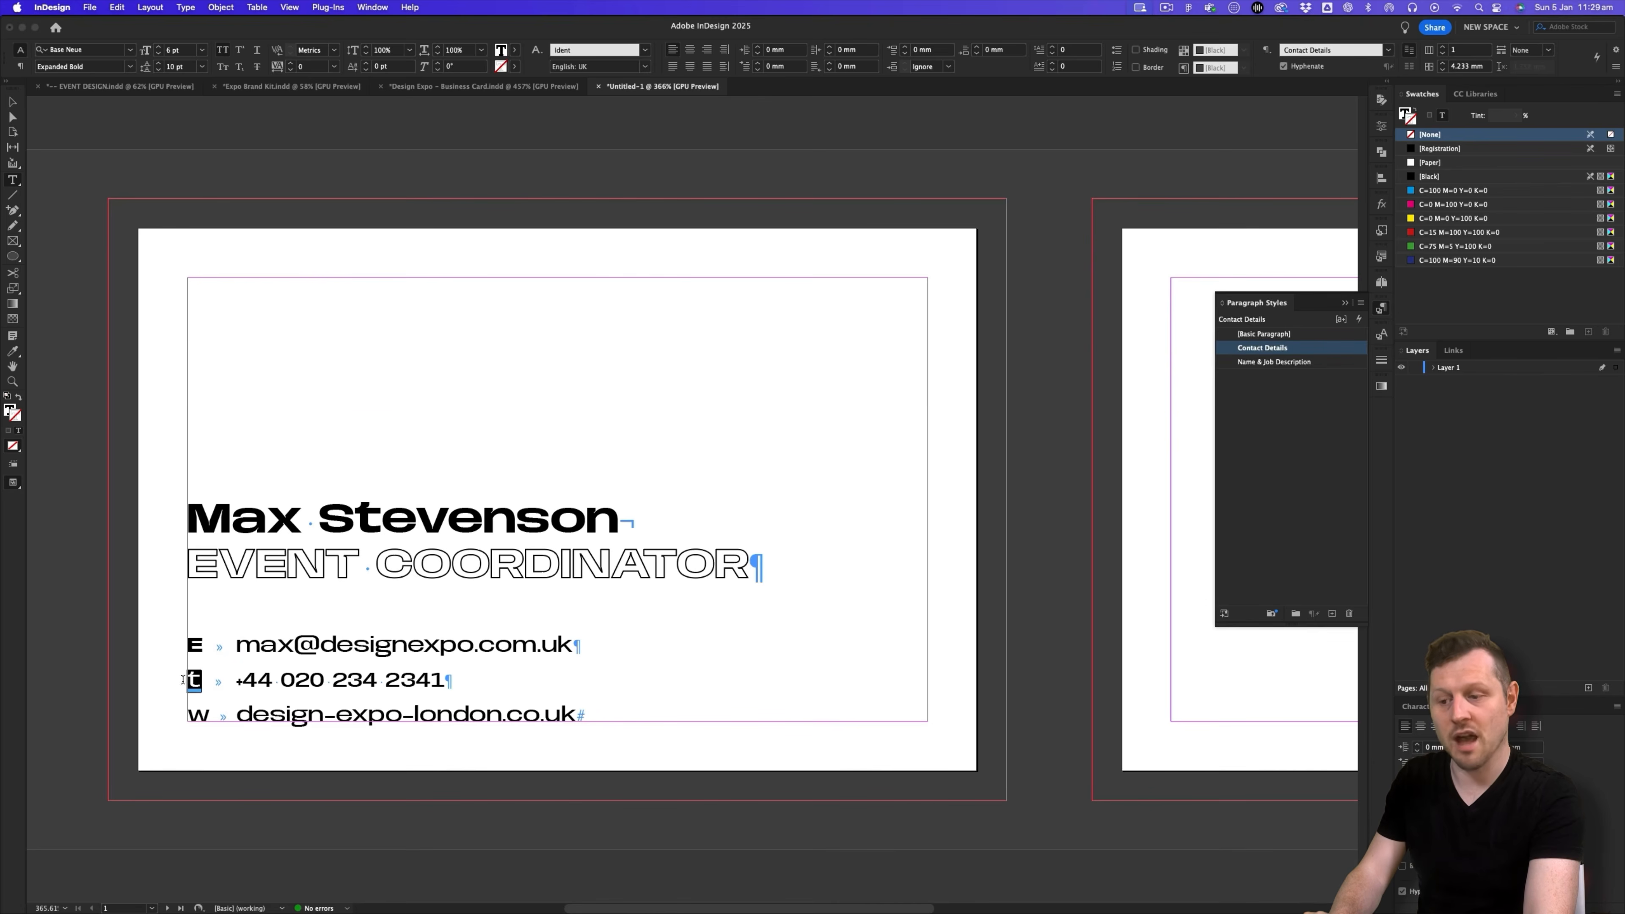
pyautogui.click(1381, 333)
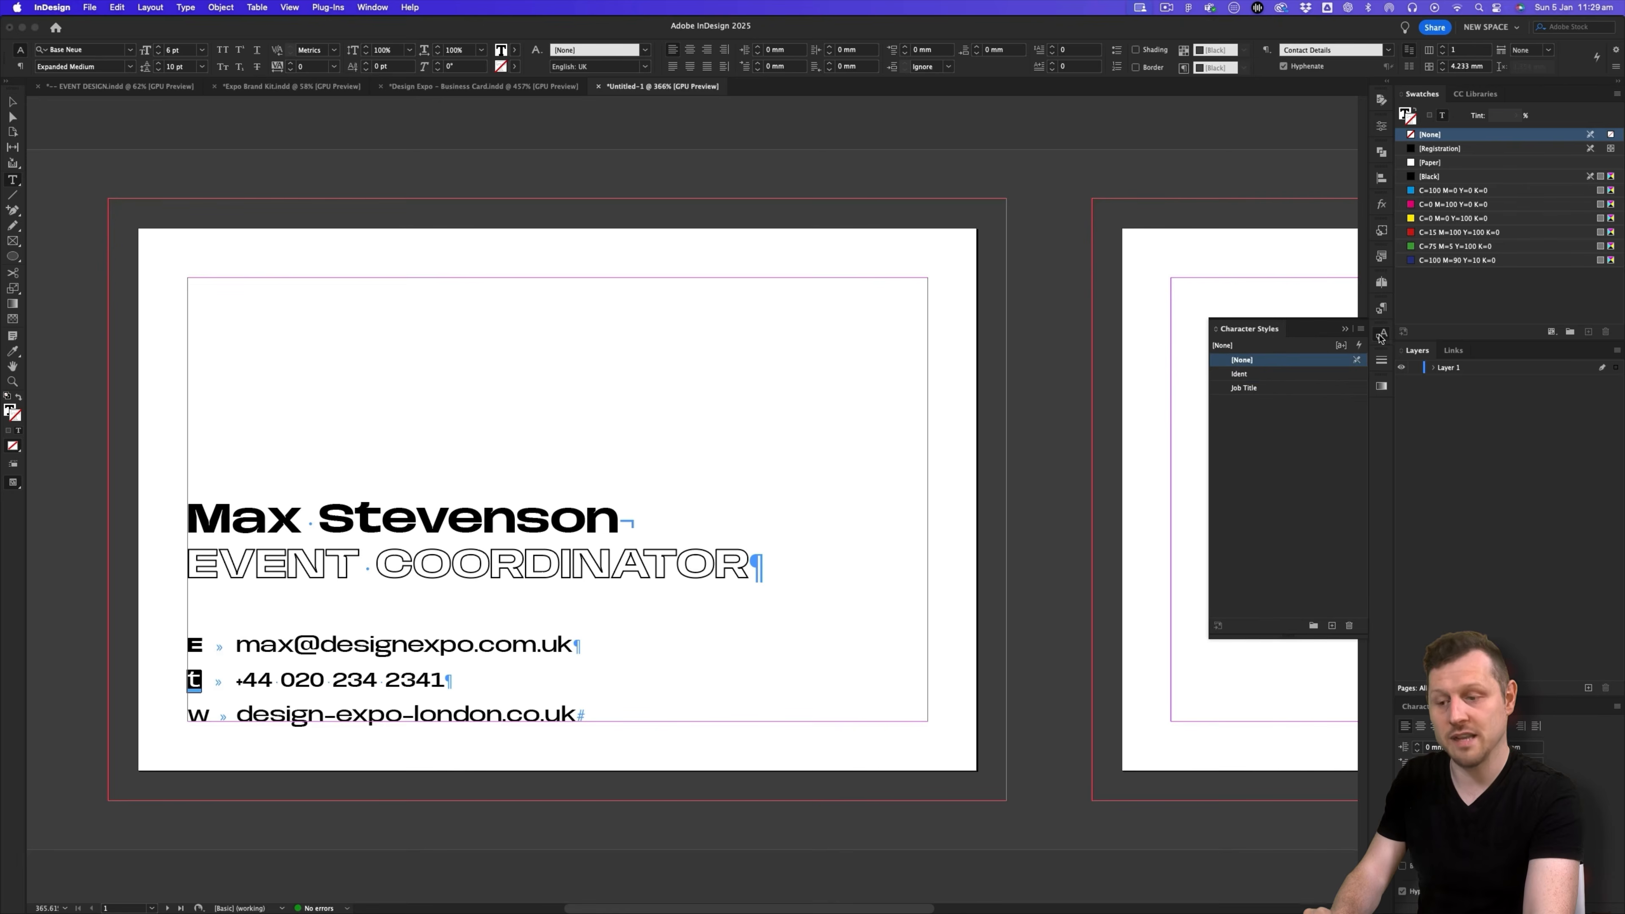
pyautogui.click(1239, 374)
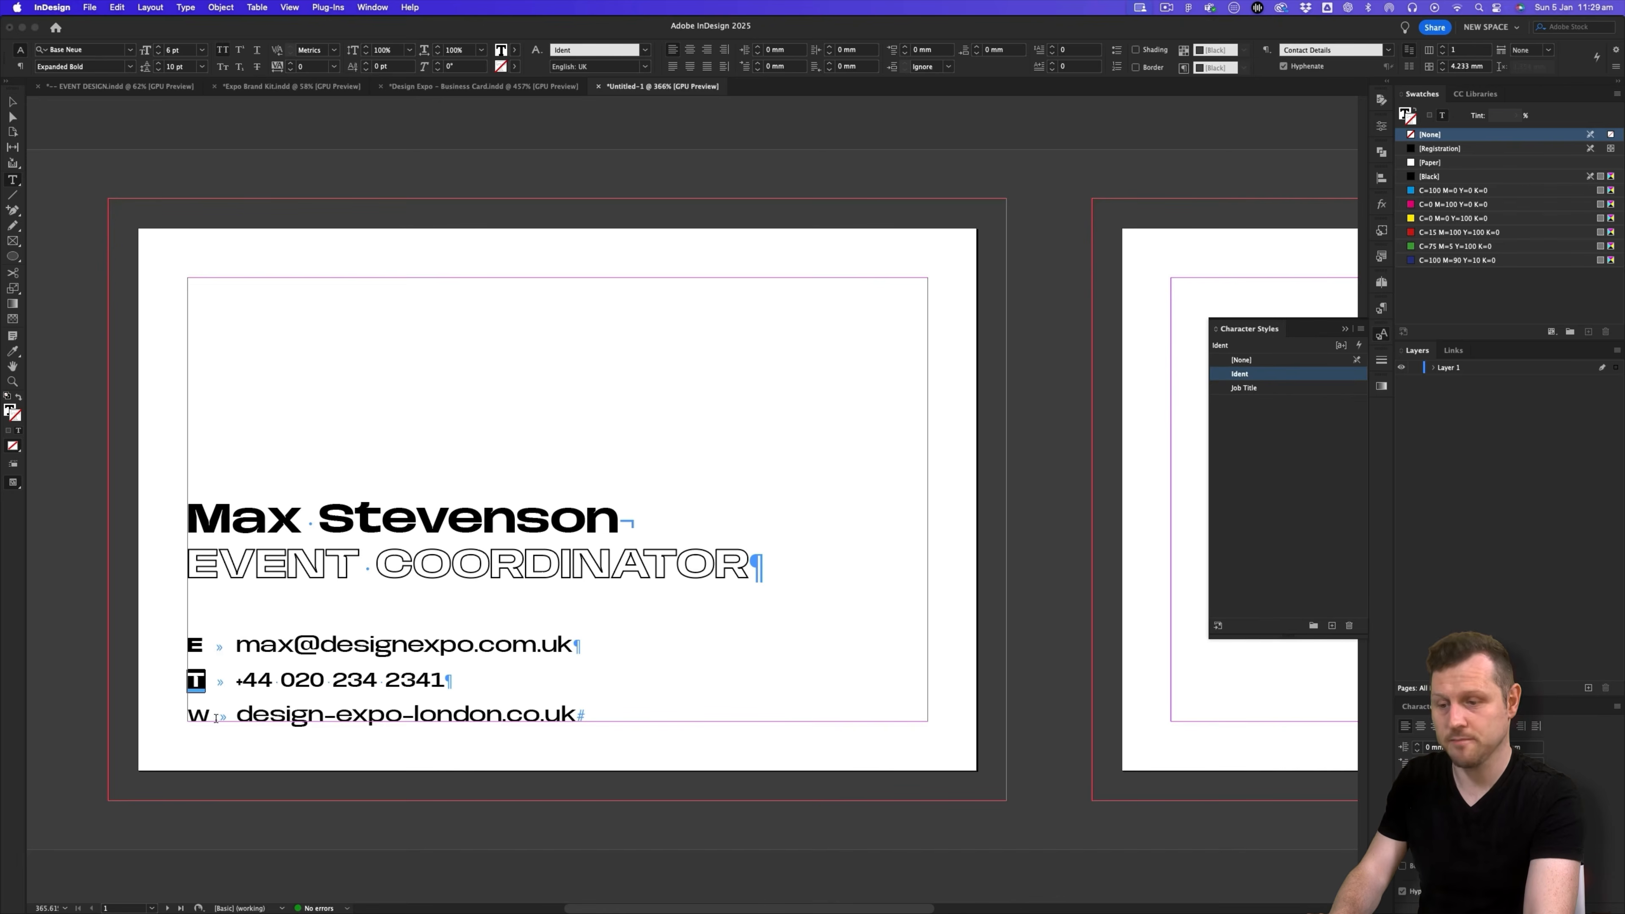
pyautogui.doubleClick(198, 713)
pyautogui.click(1246, 375)
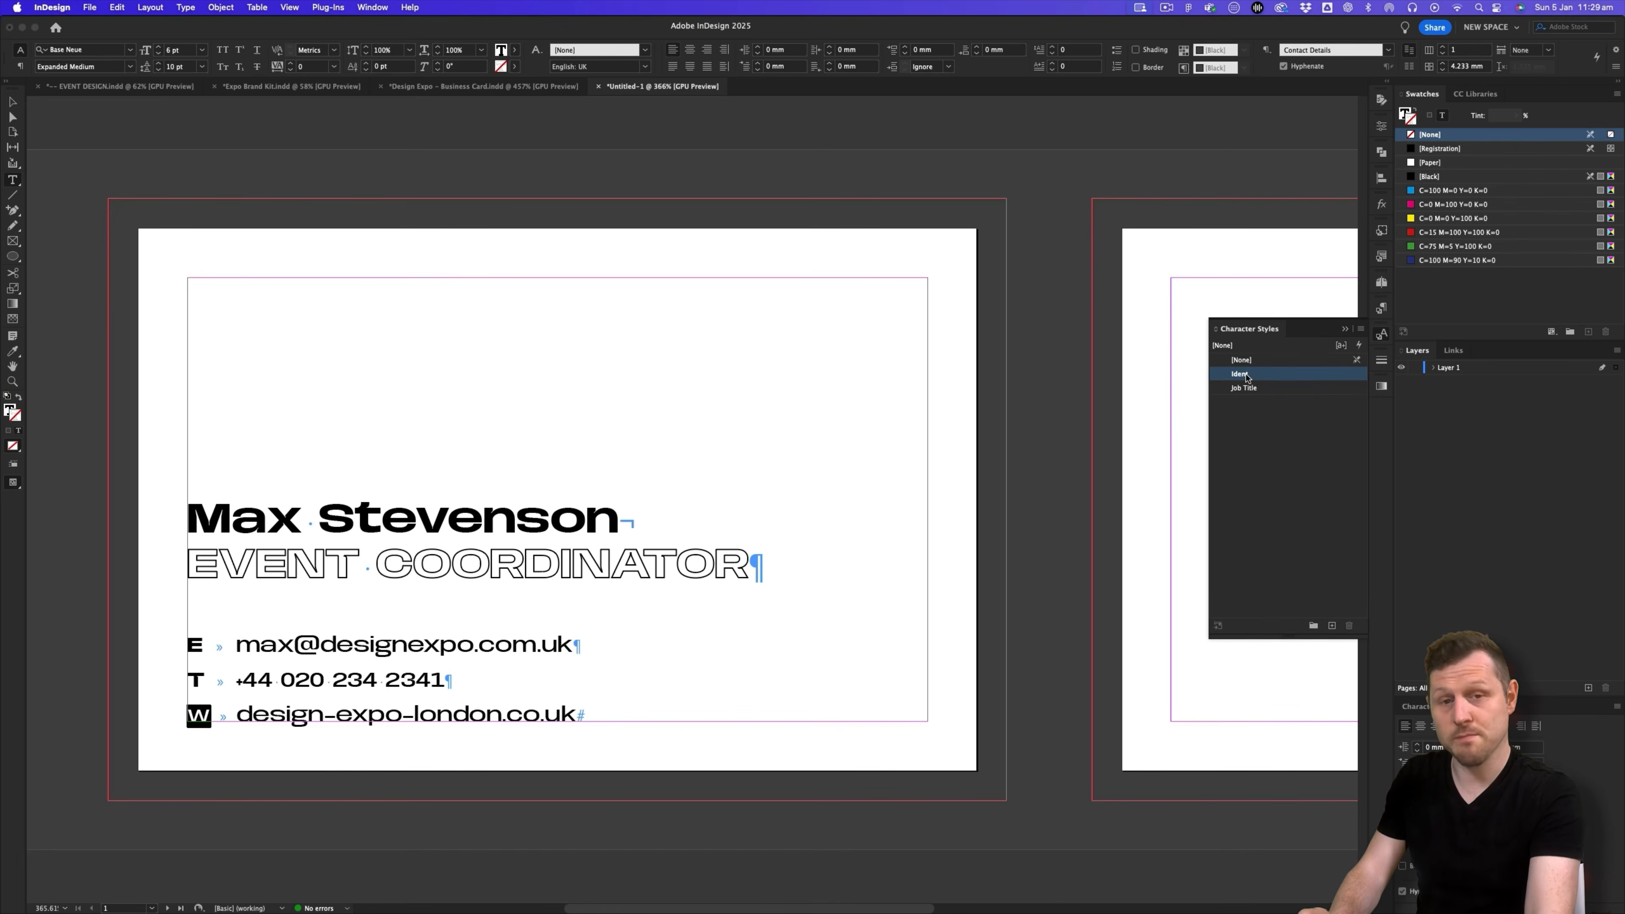
pyautogui.click(539, 653)
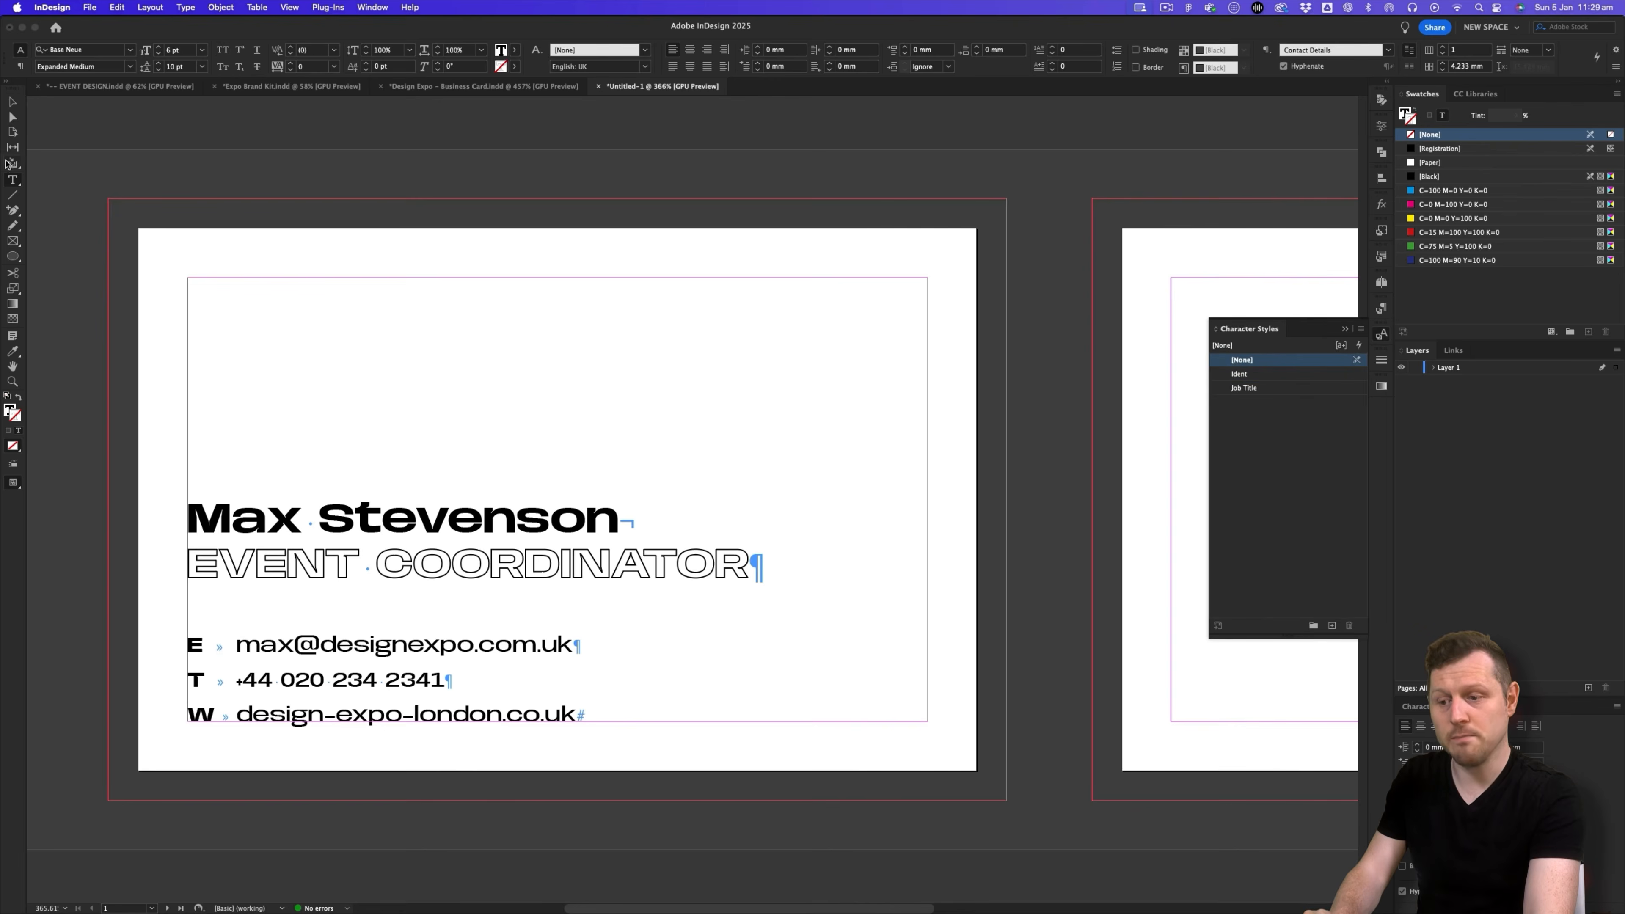
# - Check the card front without guides and hidden characters, and review the paragraph and character style lists
pyautogui.click(12, 104)
pyautogui.press('w')
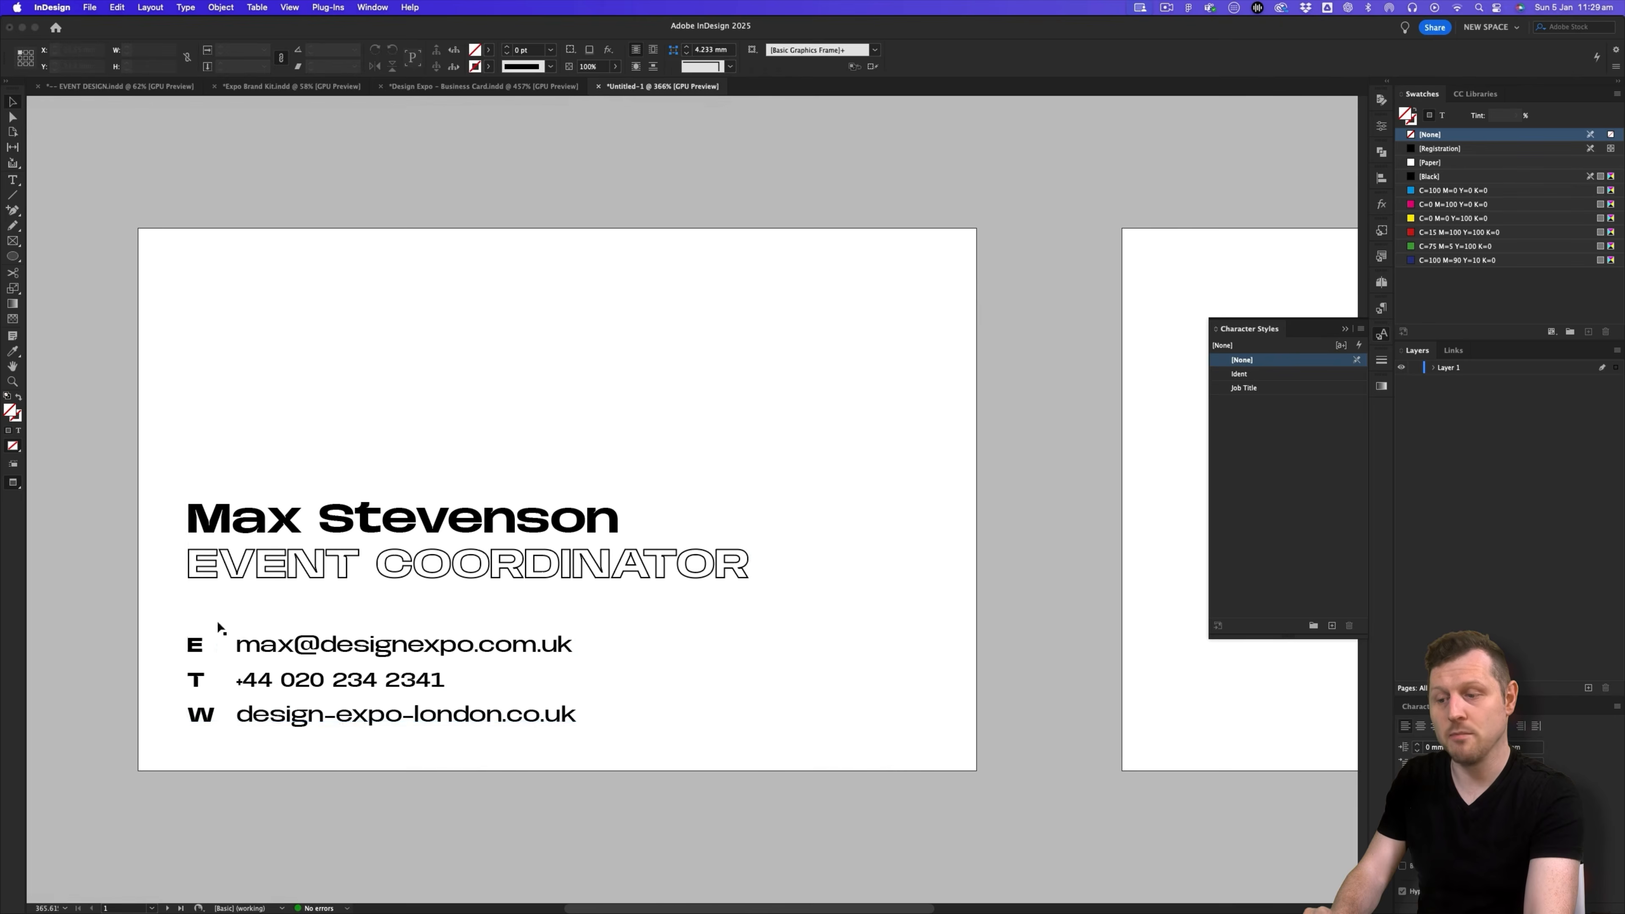
pyautogui.press('w')
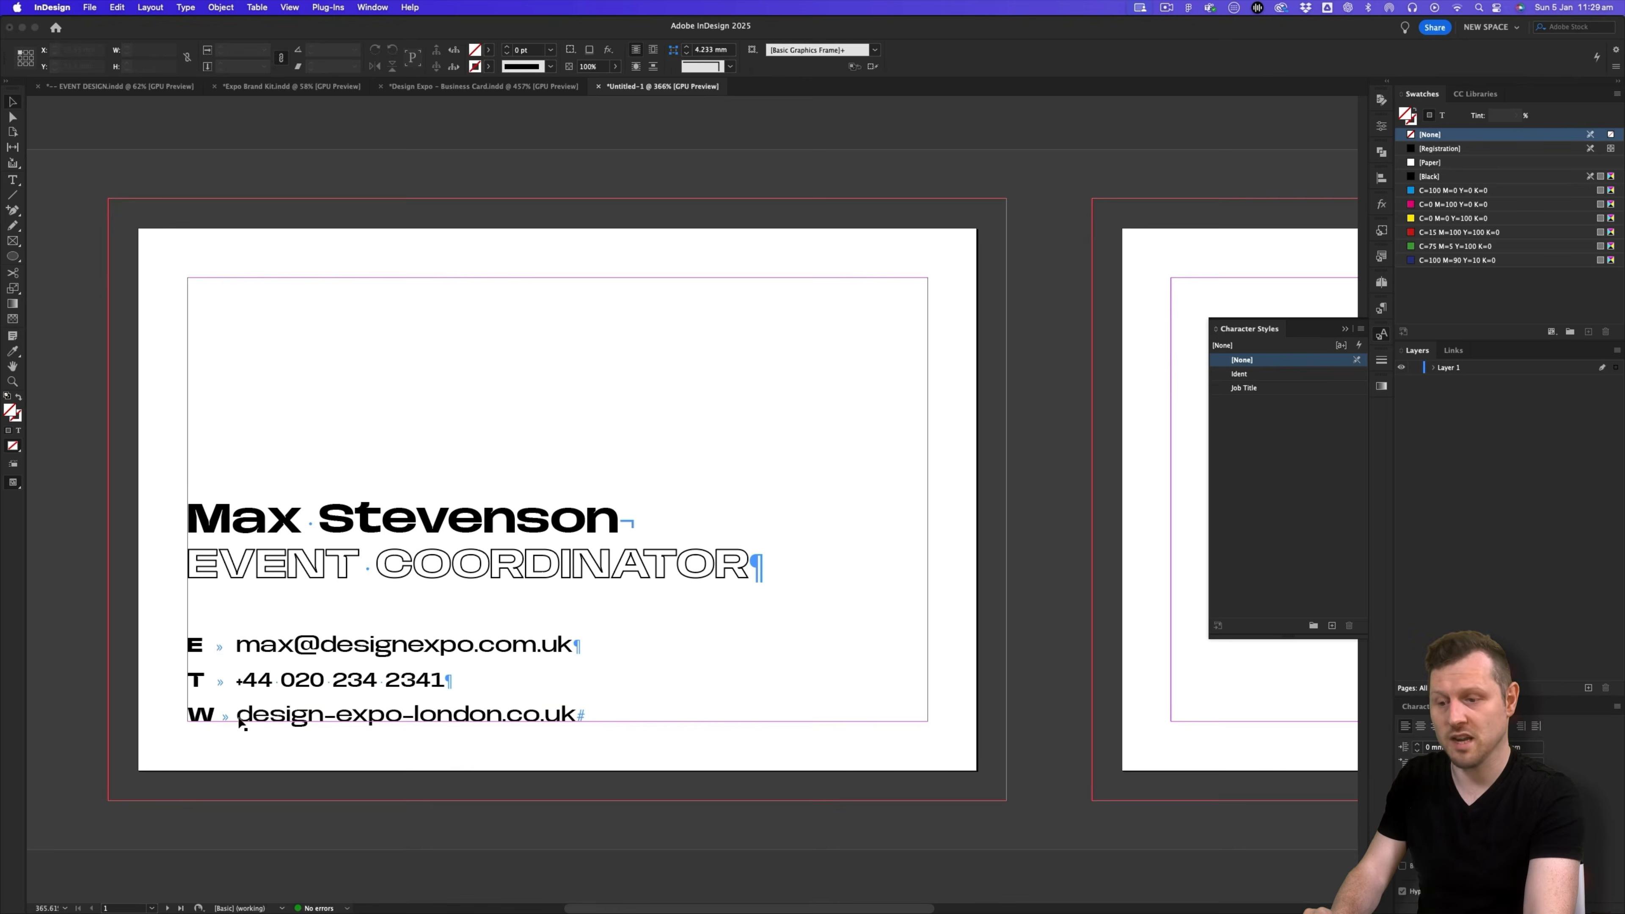
pyautogui.press('w')
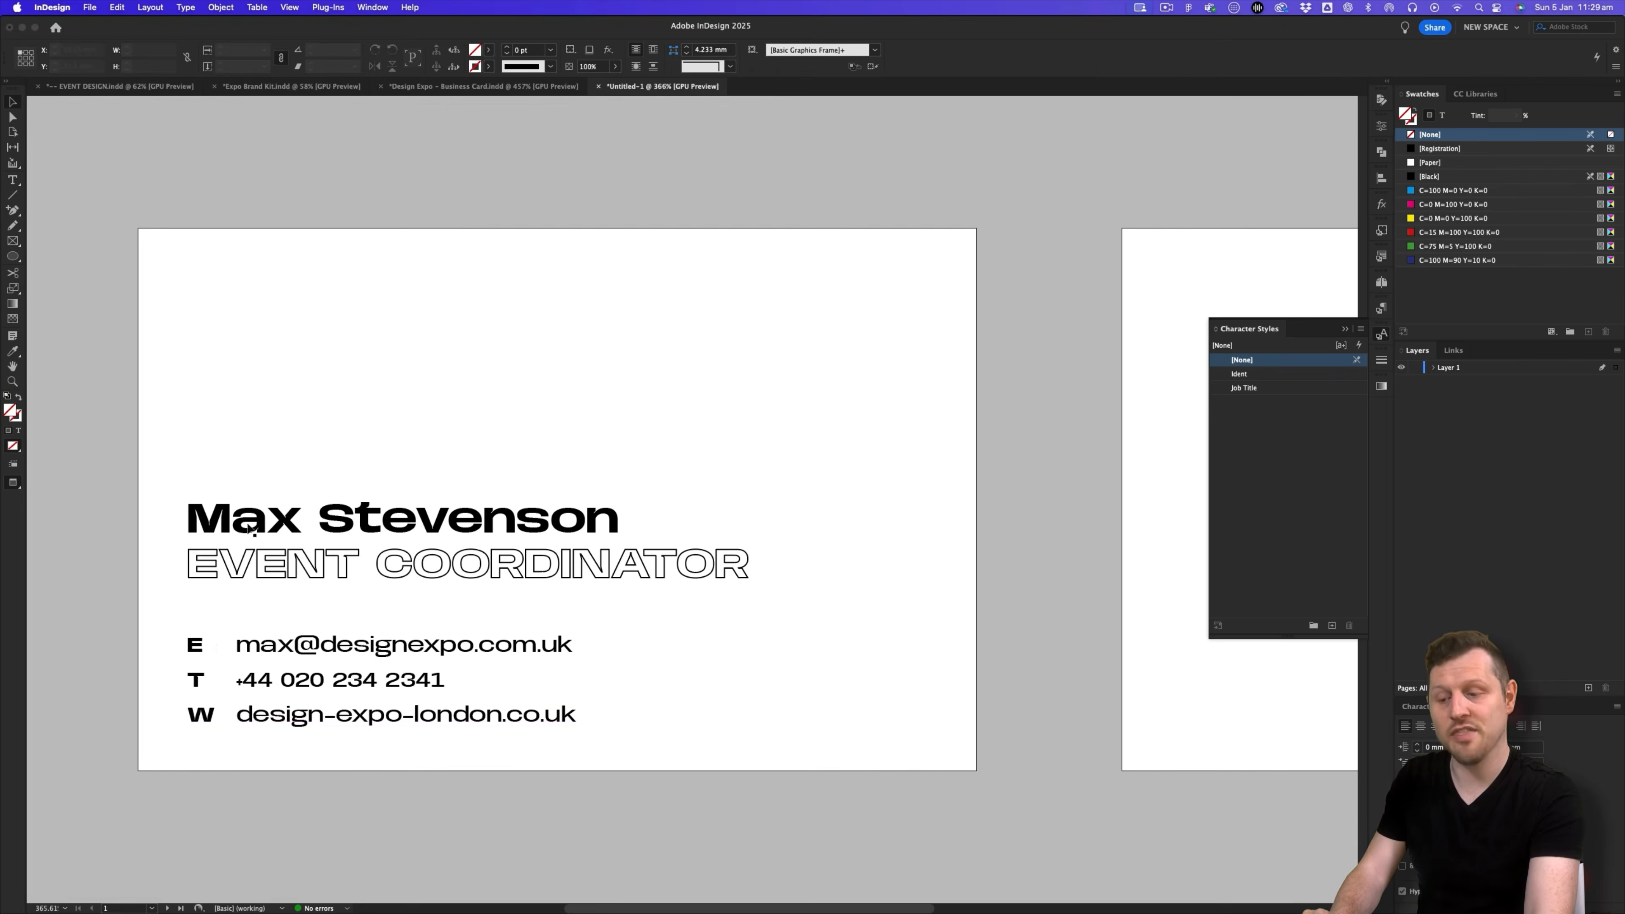
pyautogui.press('w')
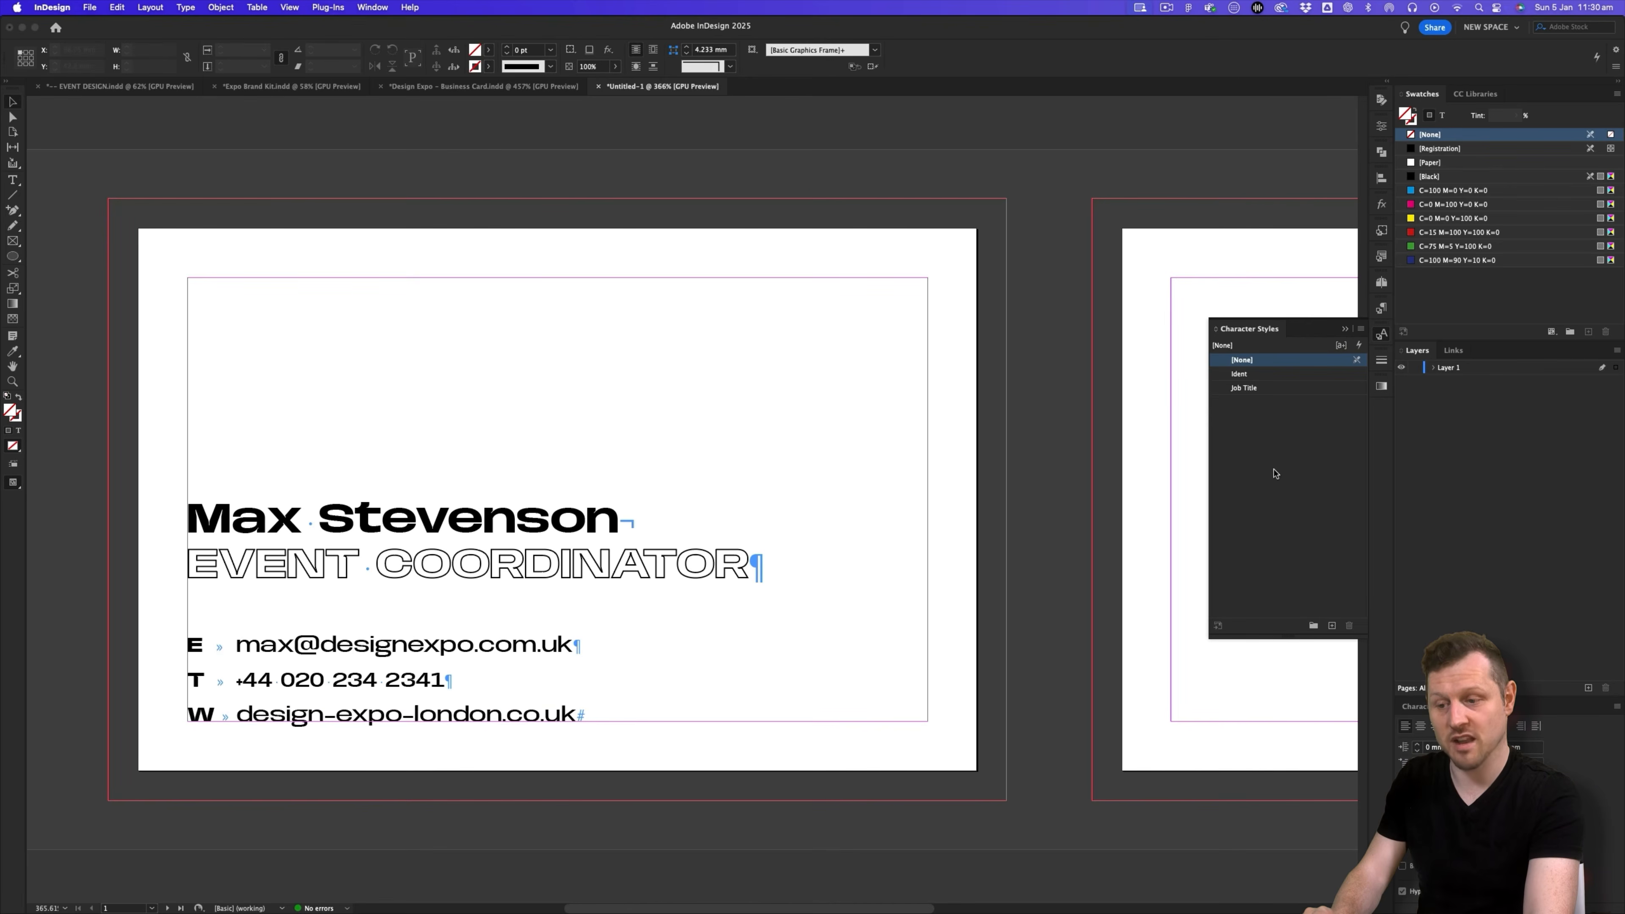
pyautogui.click(1382, 308)
pyautogui.click(1382, 334)
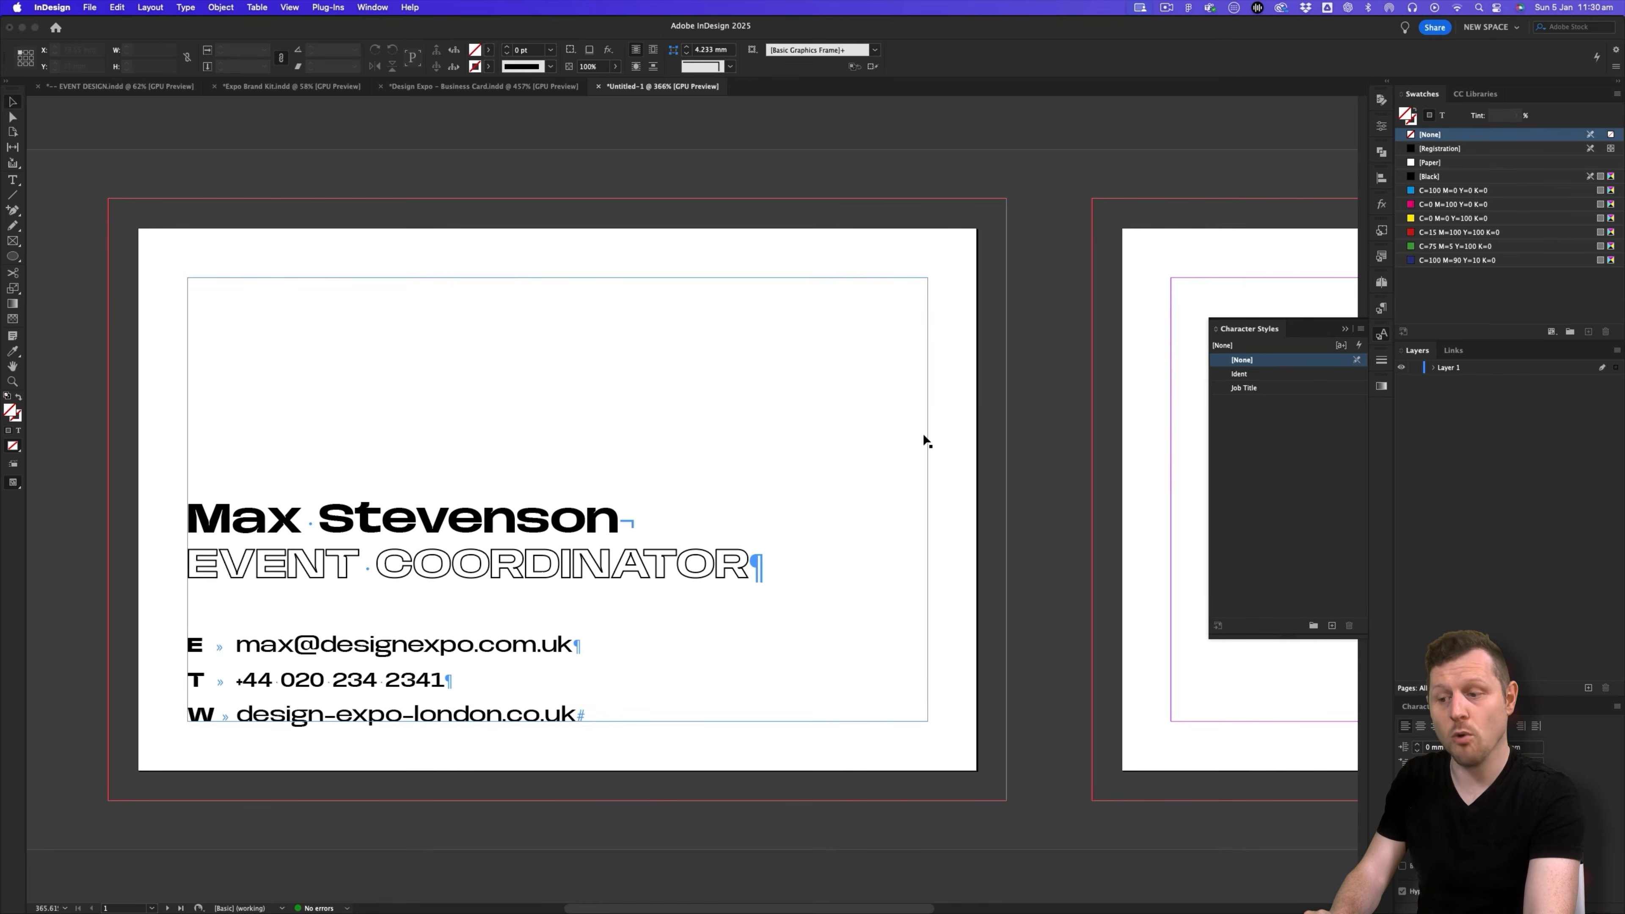
pyautogui.click(636, 138)
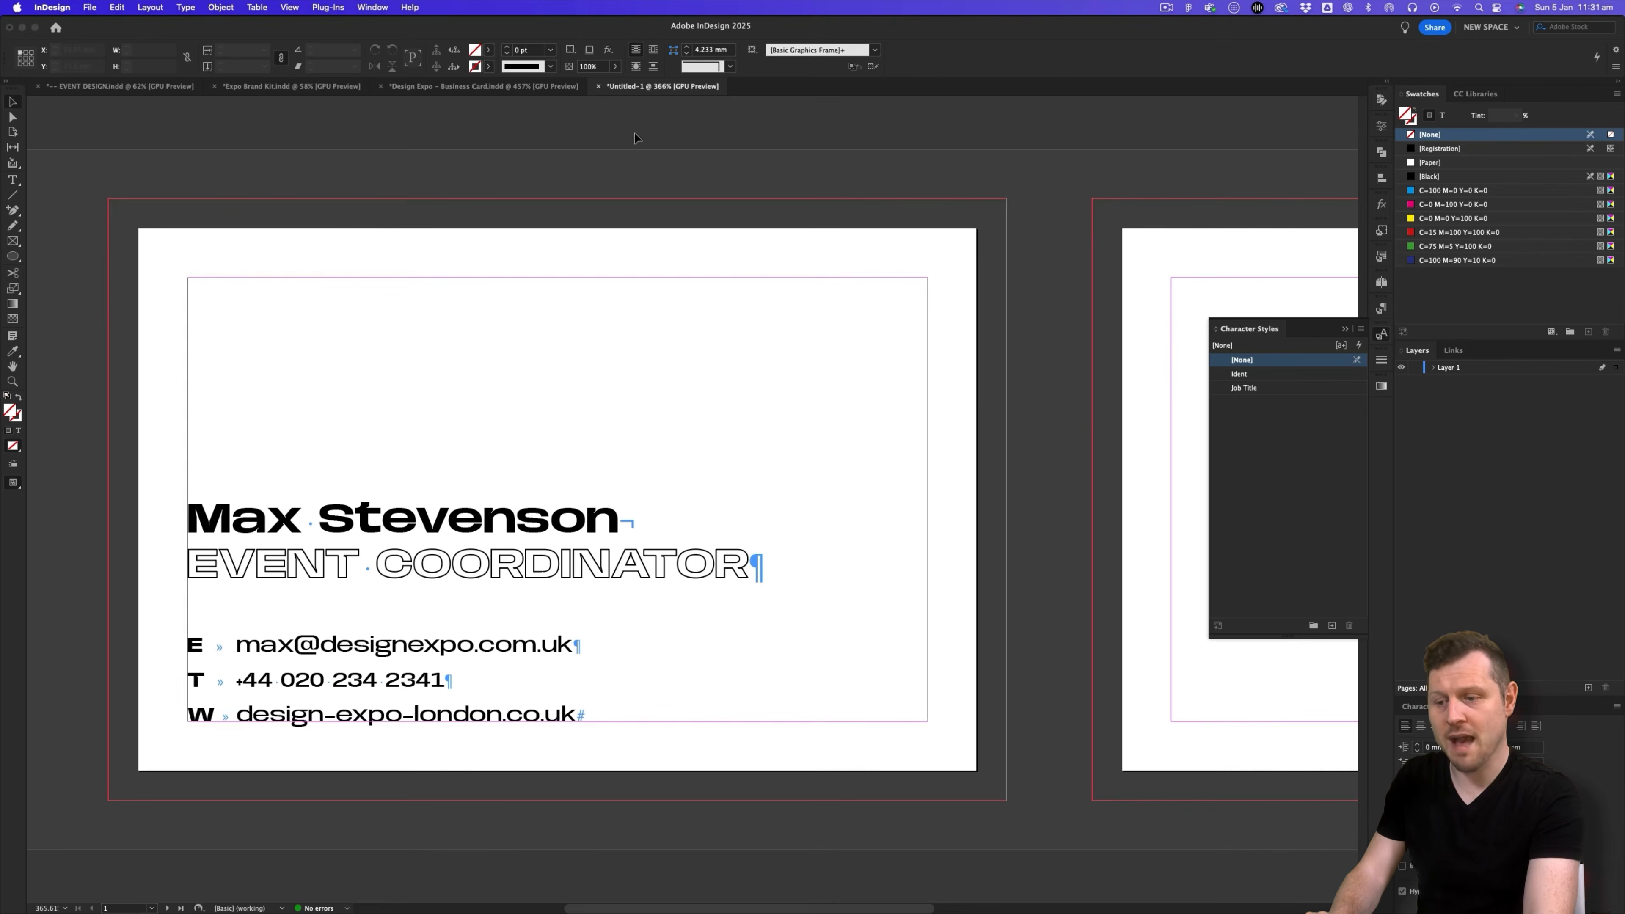
# - Examine the finished cards in the Design Expo - Business Card document and the colour palette in the Expo Brand Kit document
pyautogui.click(505, 88)
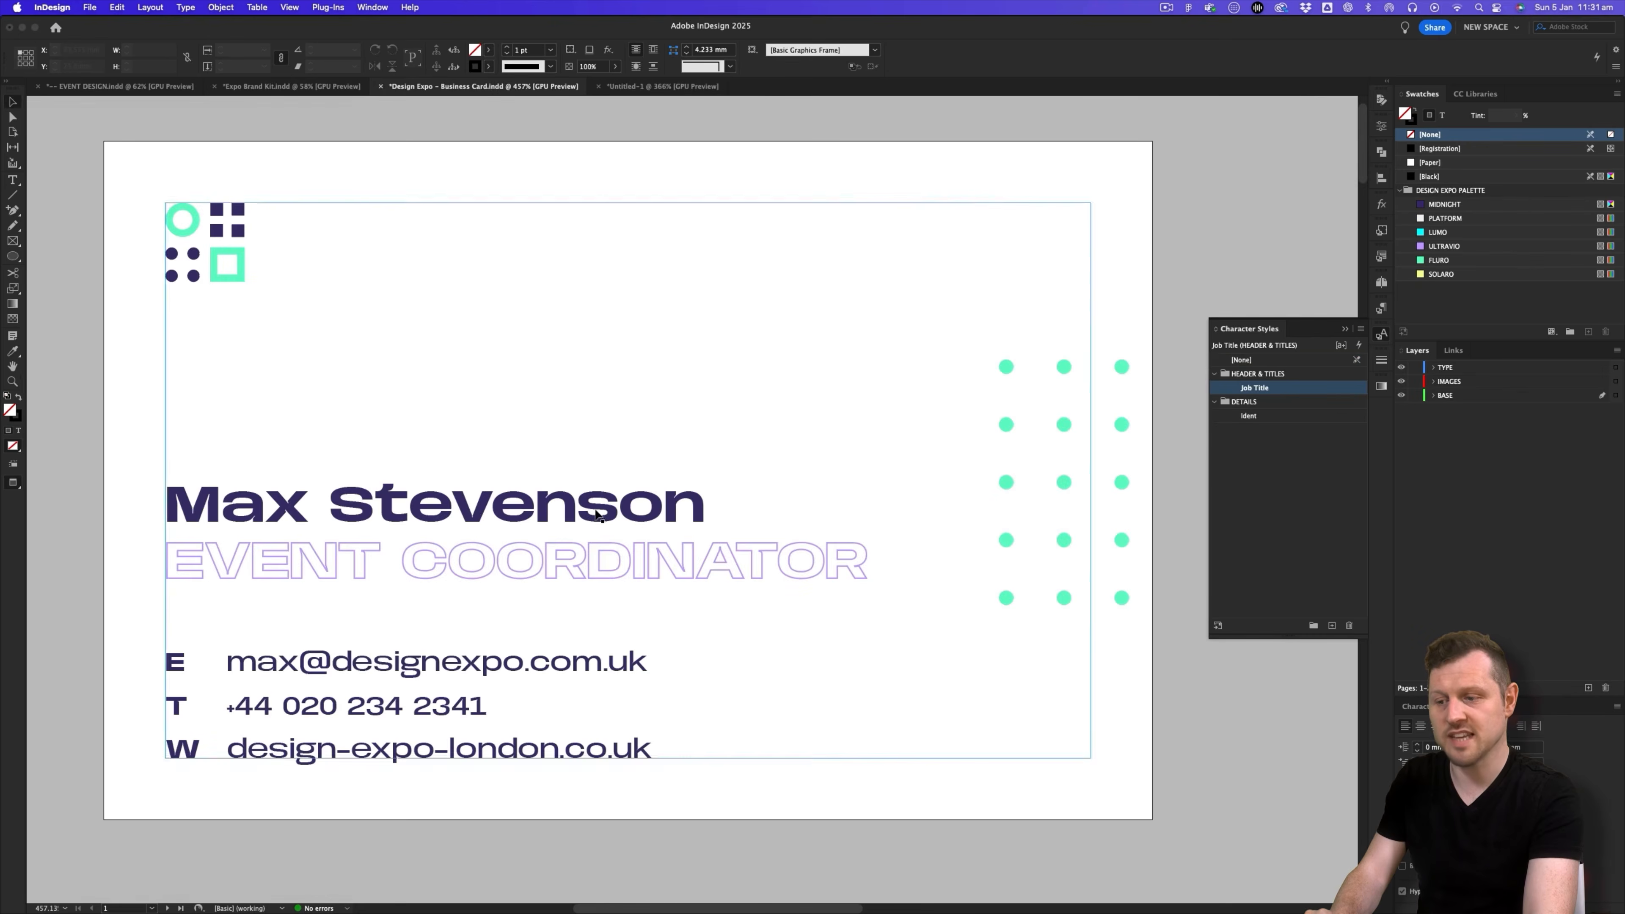
pyautogui.press('z')
pyautogui.moveTo(601, 517); pyautogui.dragTo(562, 493)
pyautogui.moveTo(697, 500); pyautogui.dragTo(619, 356)
pyautogui.scroll(-15, 780, 549)
pyautogui.hscroll(3, 780, 549)
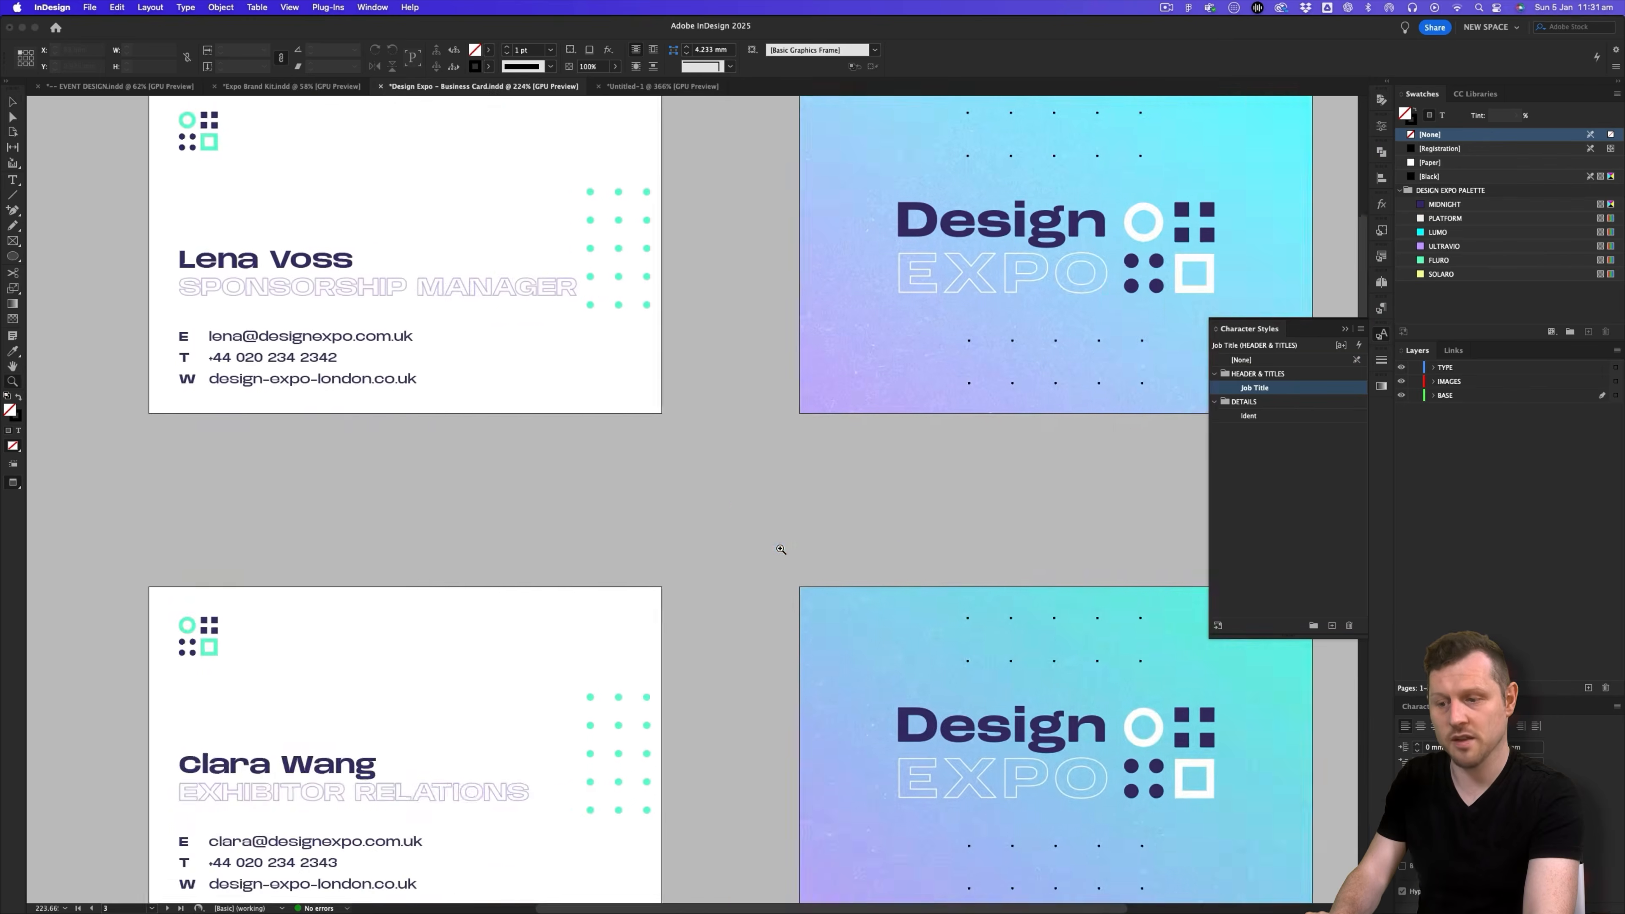
pyautogui.scroll(5, 780, 549)
pyautogui.scroll(10, 780, 550)
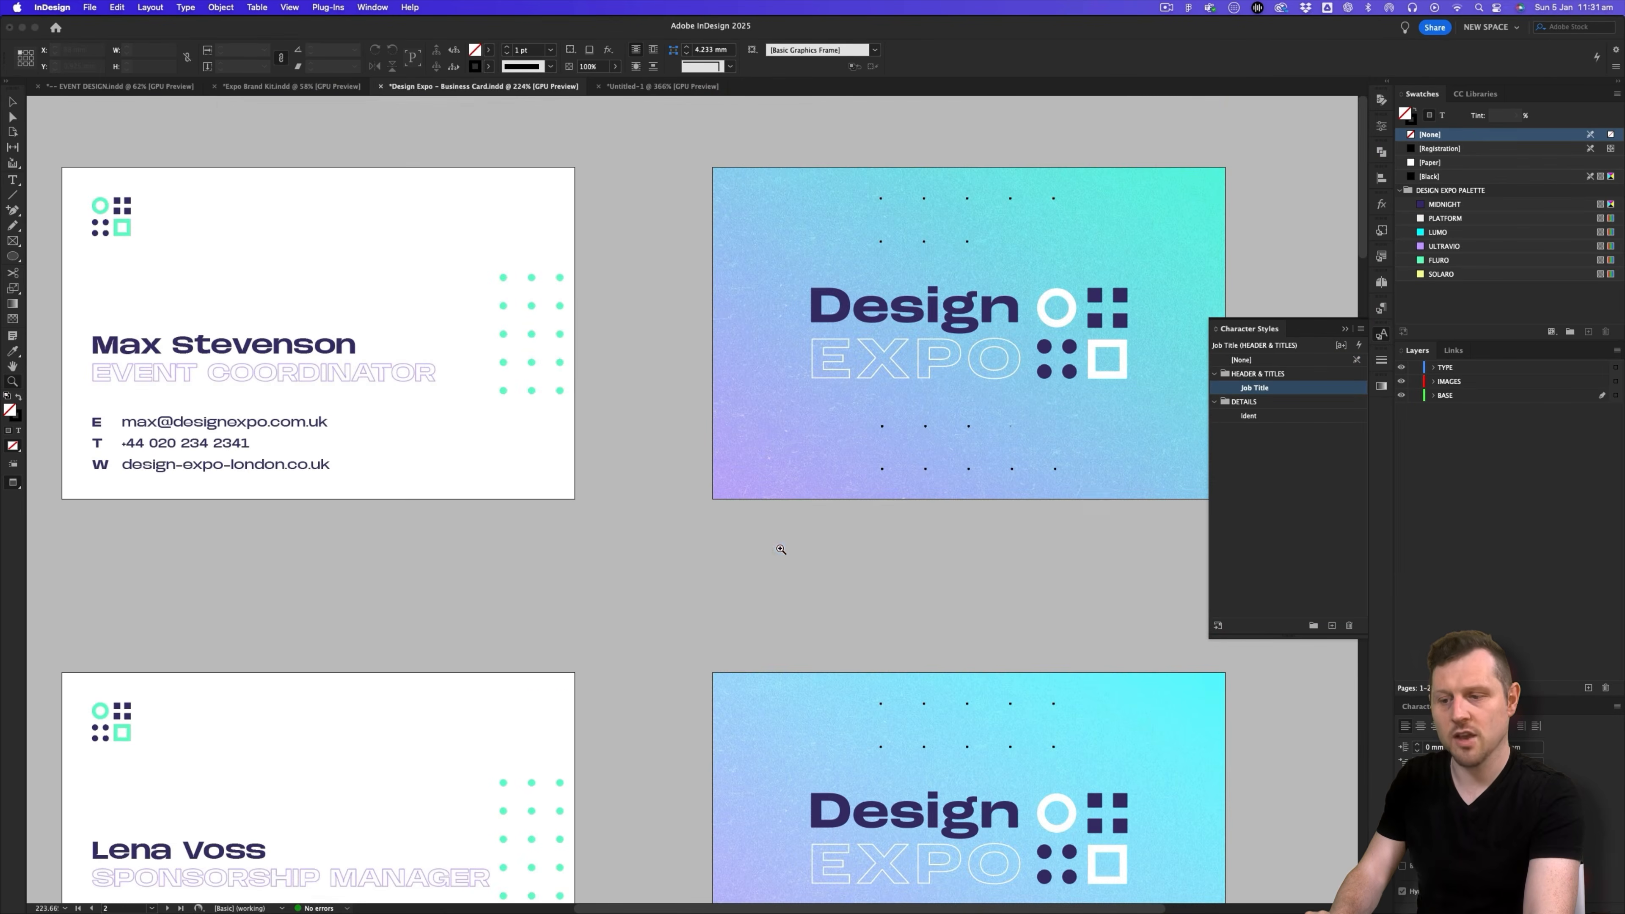
pyautogui.click(282, 86)
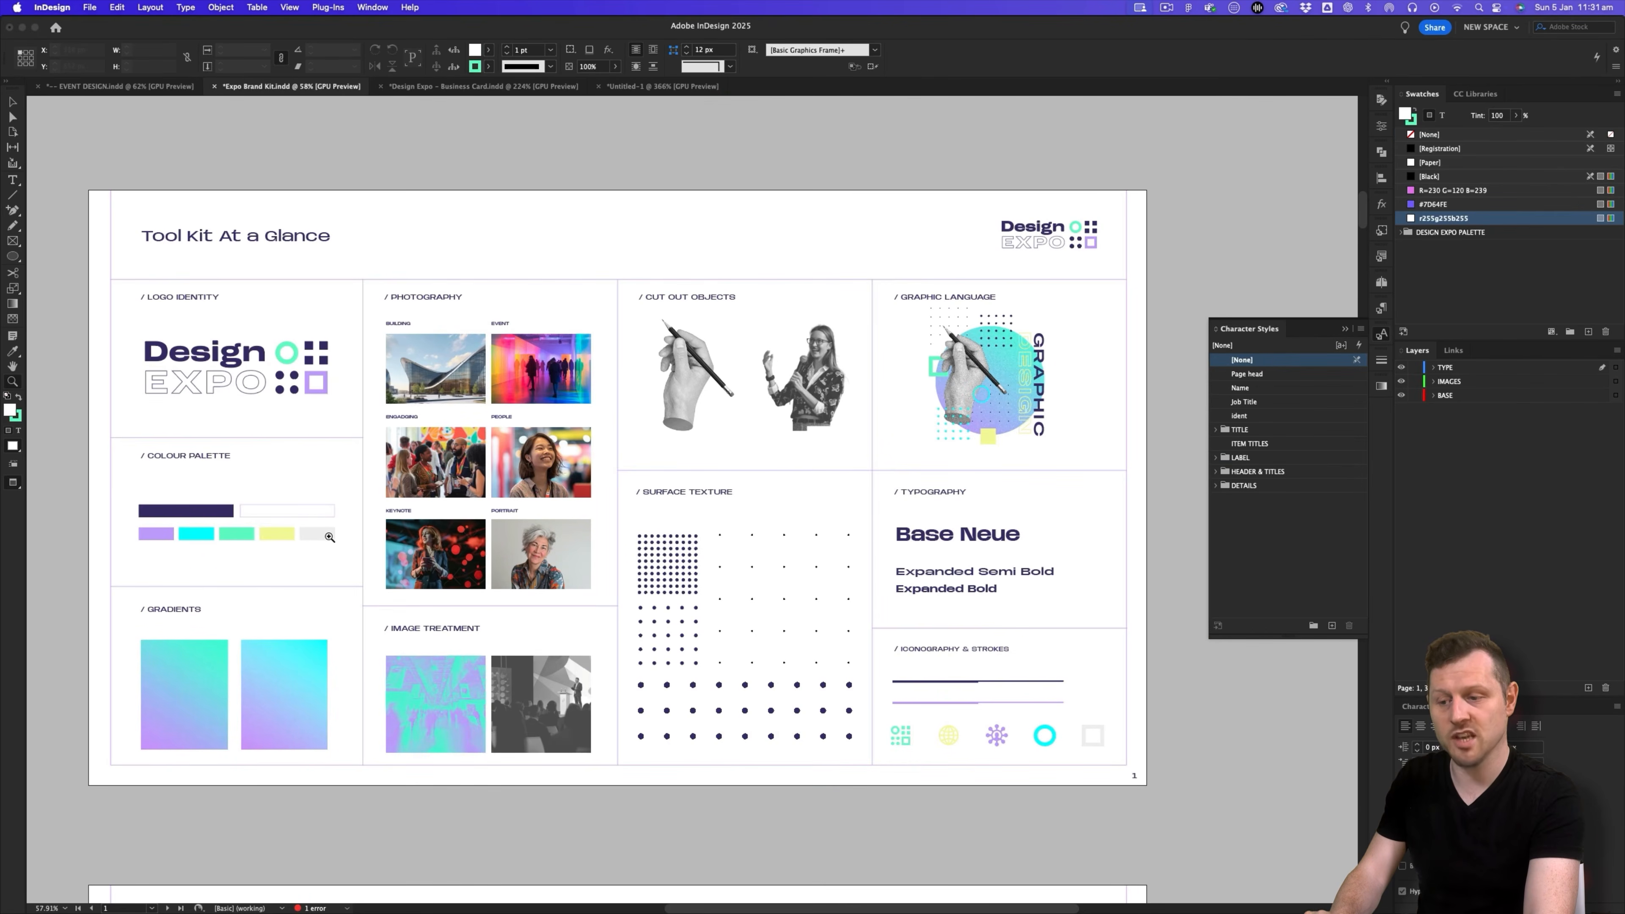
# - Load the swatches from Design Expo Palette.ase in the media kit's 5 - Colour Swatch folder into the untitled business card document
pyautogui.click(660, 86)
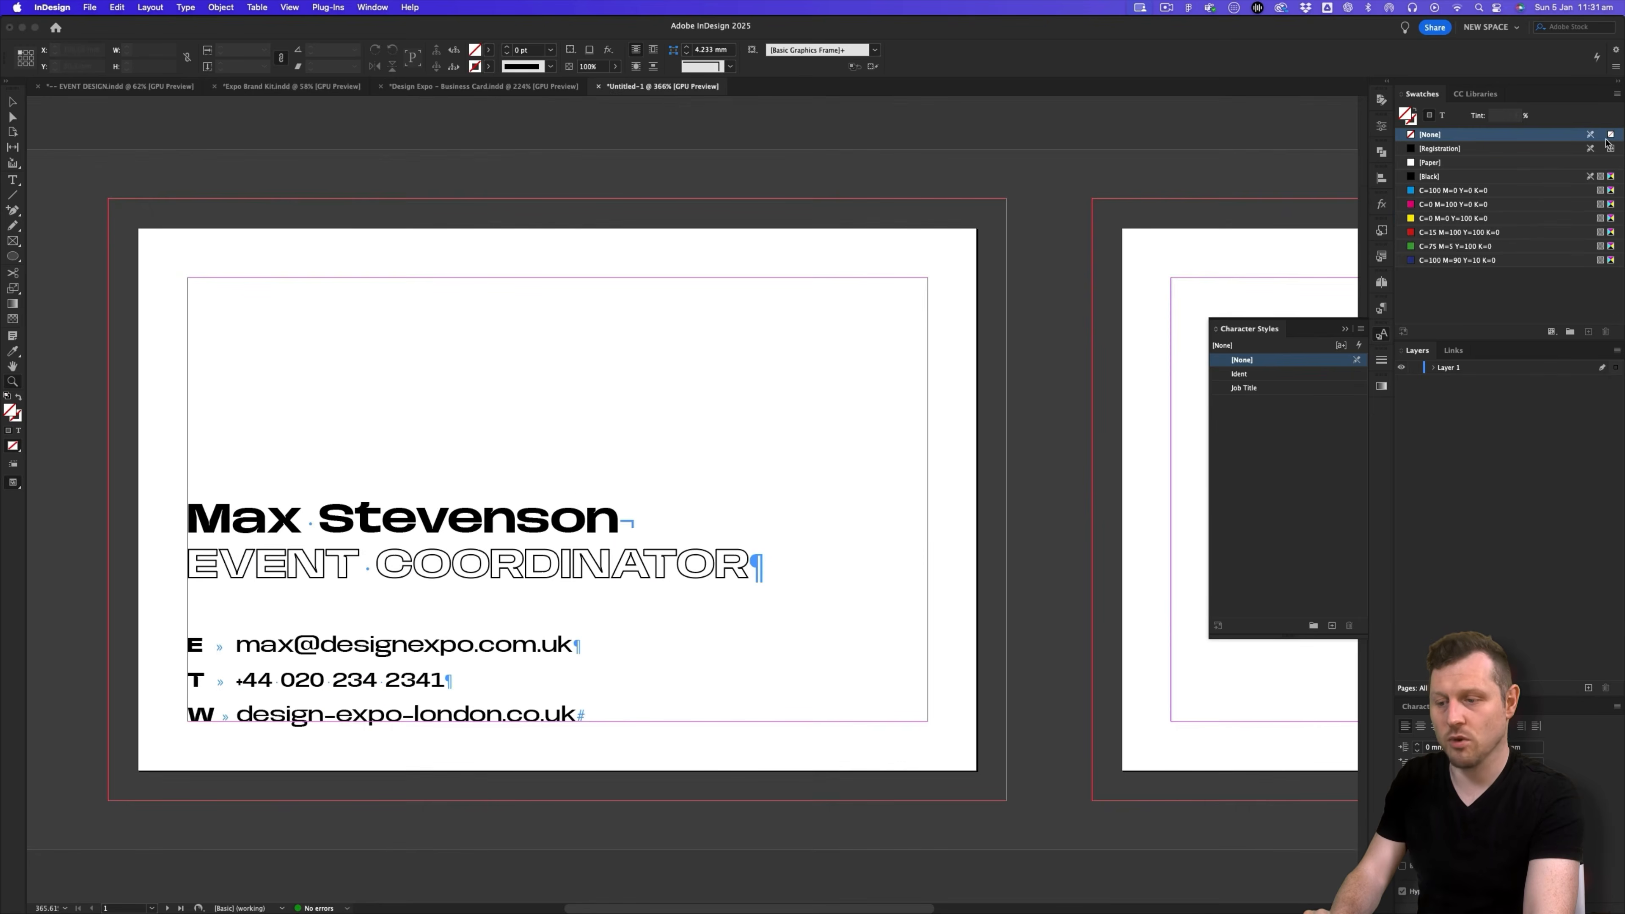
pyautogui.click(1617, 96)
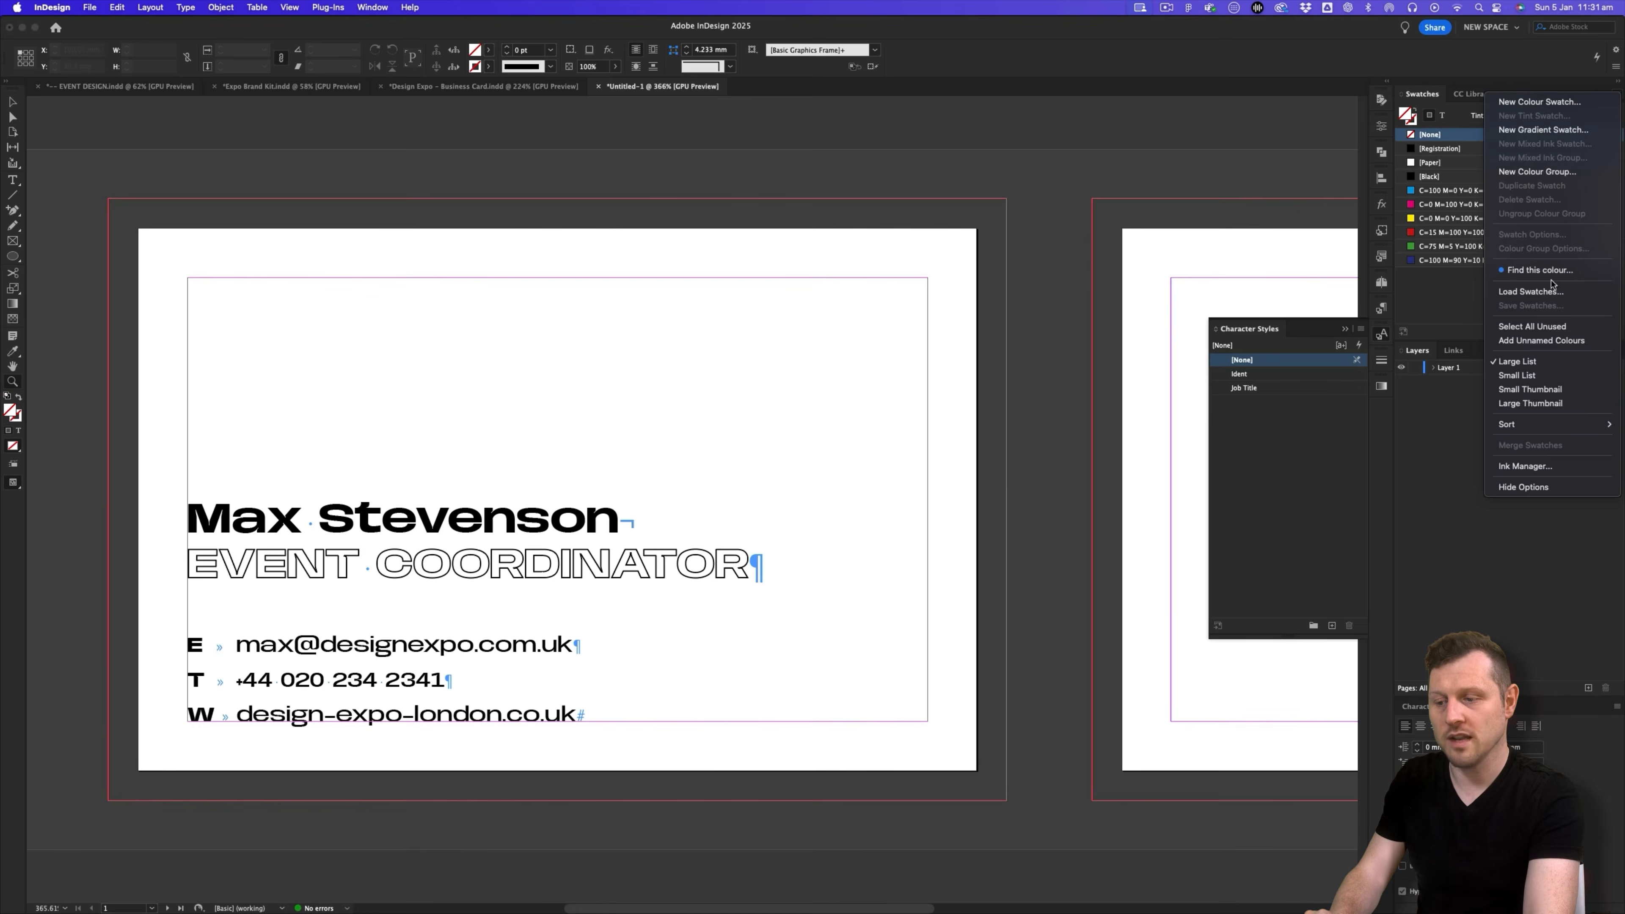
pyautogui.click(1530, 292)
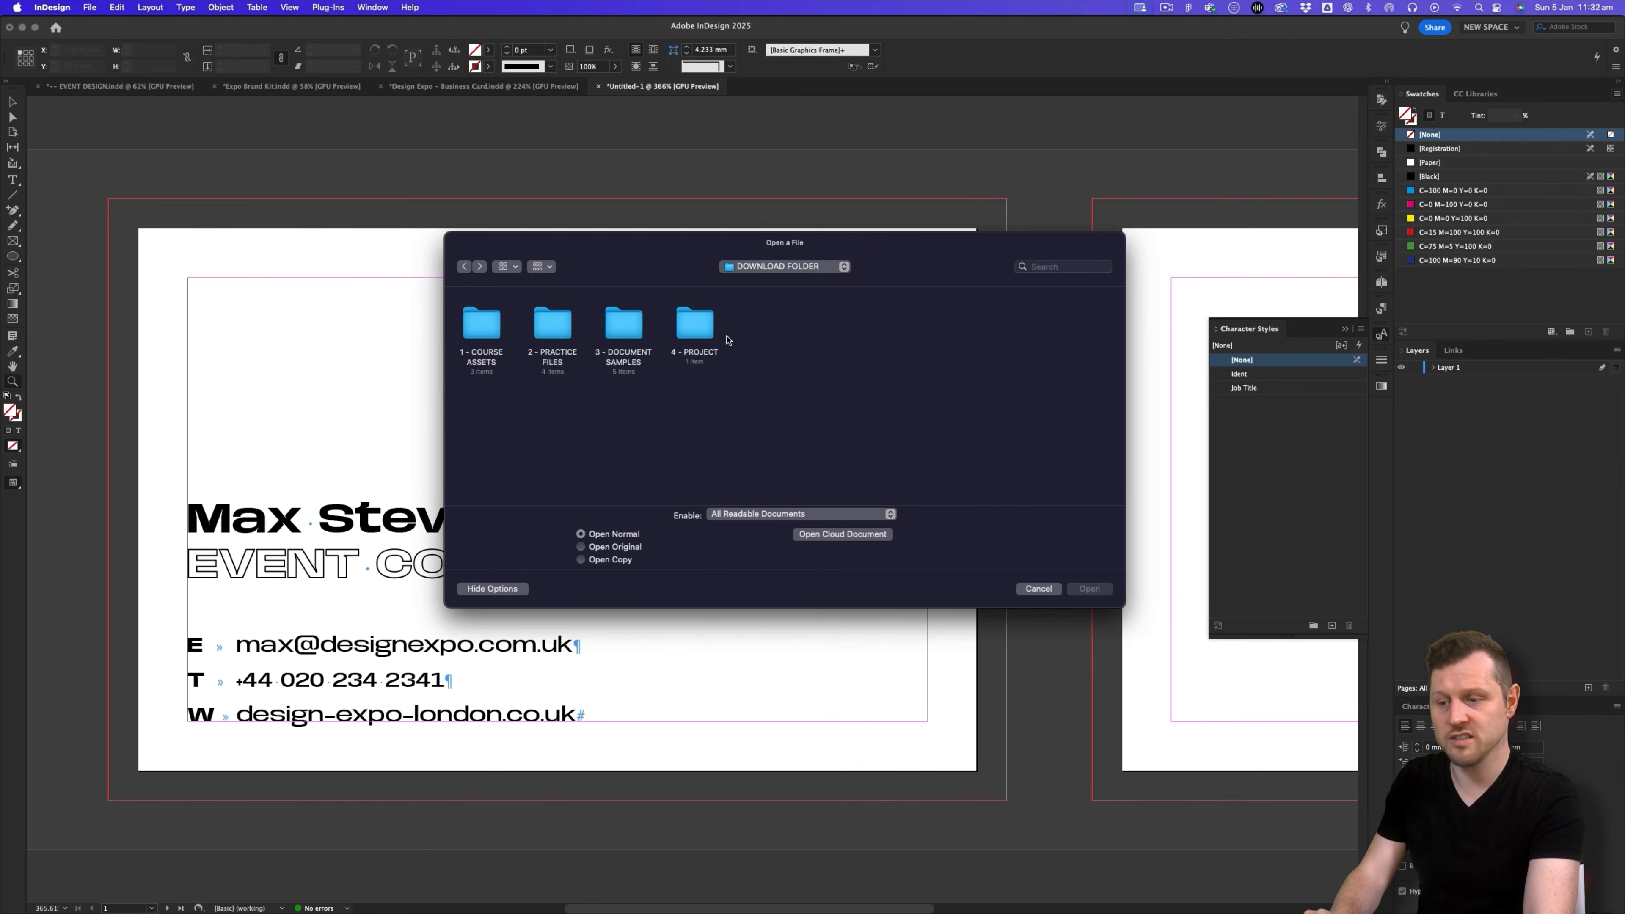
pyautogui.doubleClick(699, 326)
pyautogui.doubleClick(491, 330)
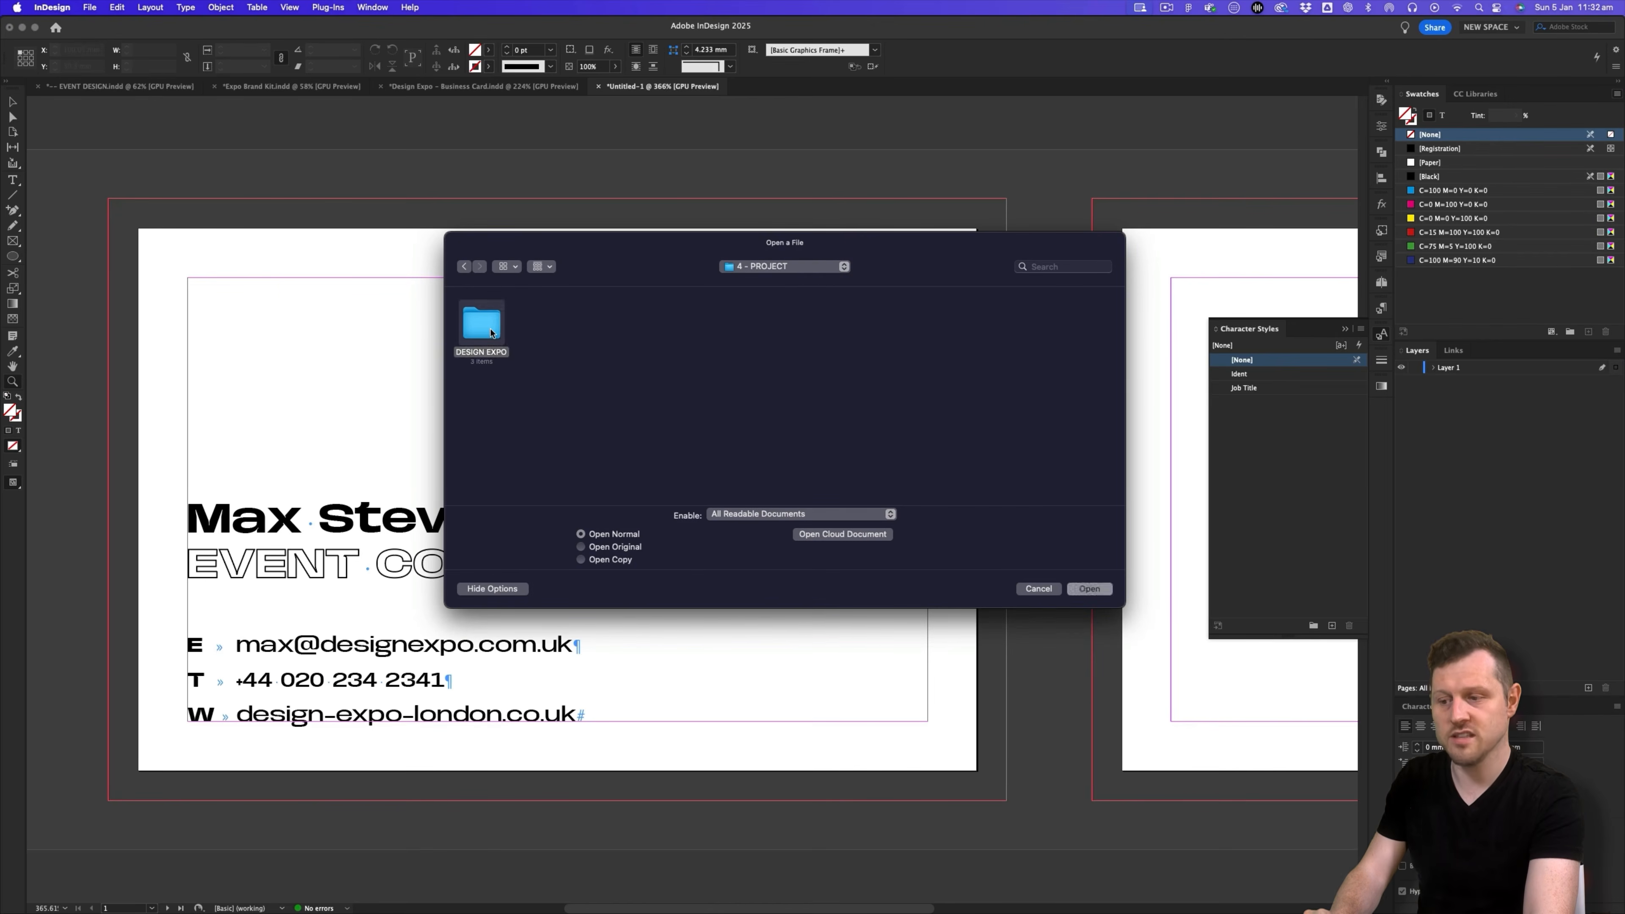
pyautogui.doubleClick(491, 333)
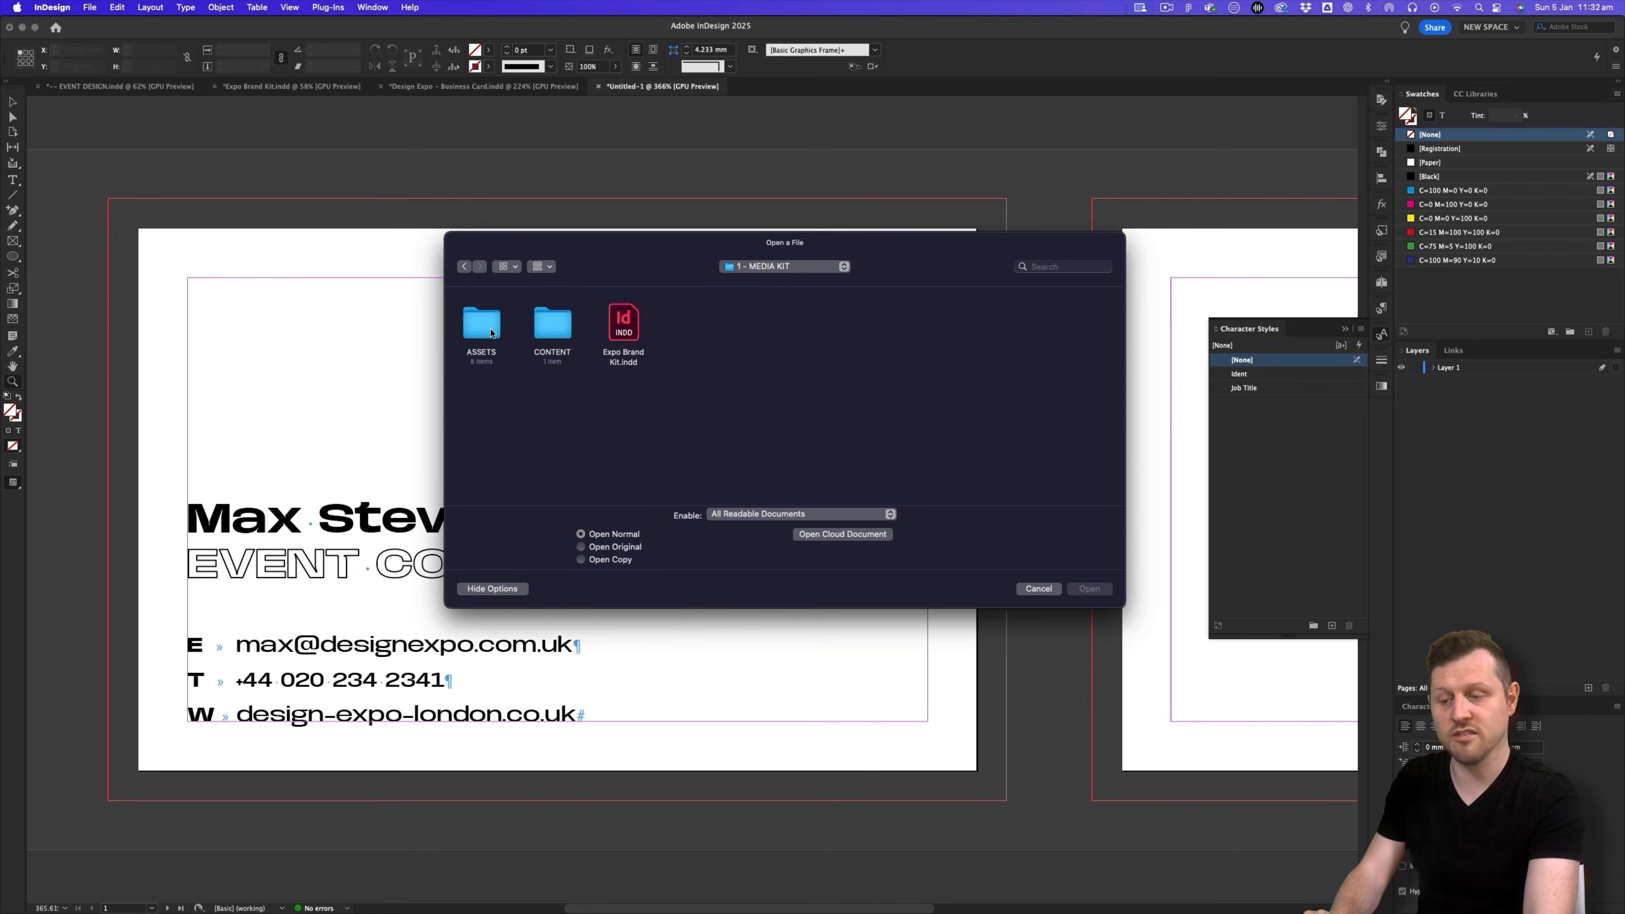
pyautogui.doubleClick(494, 332)
pyautogui.doubleClick(767, 328)
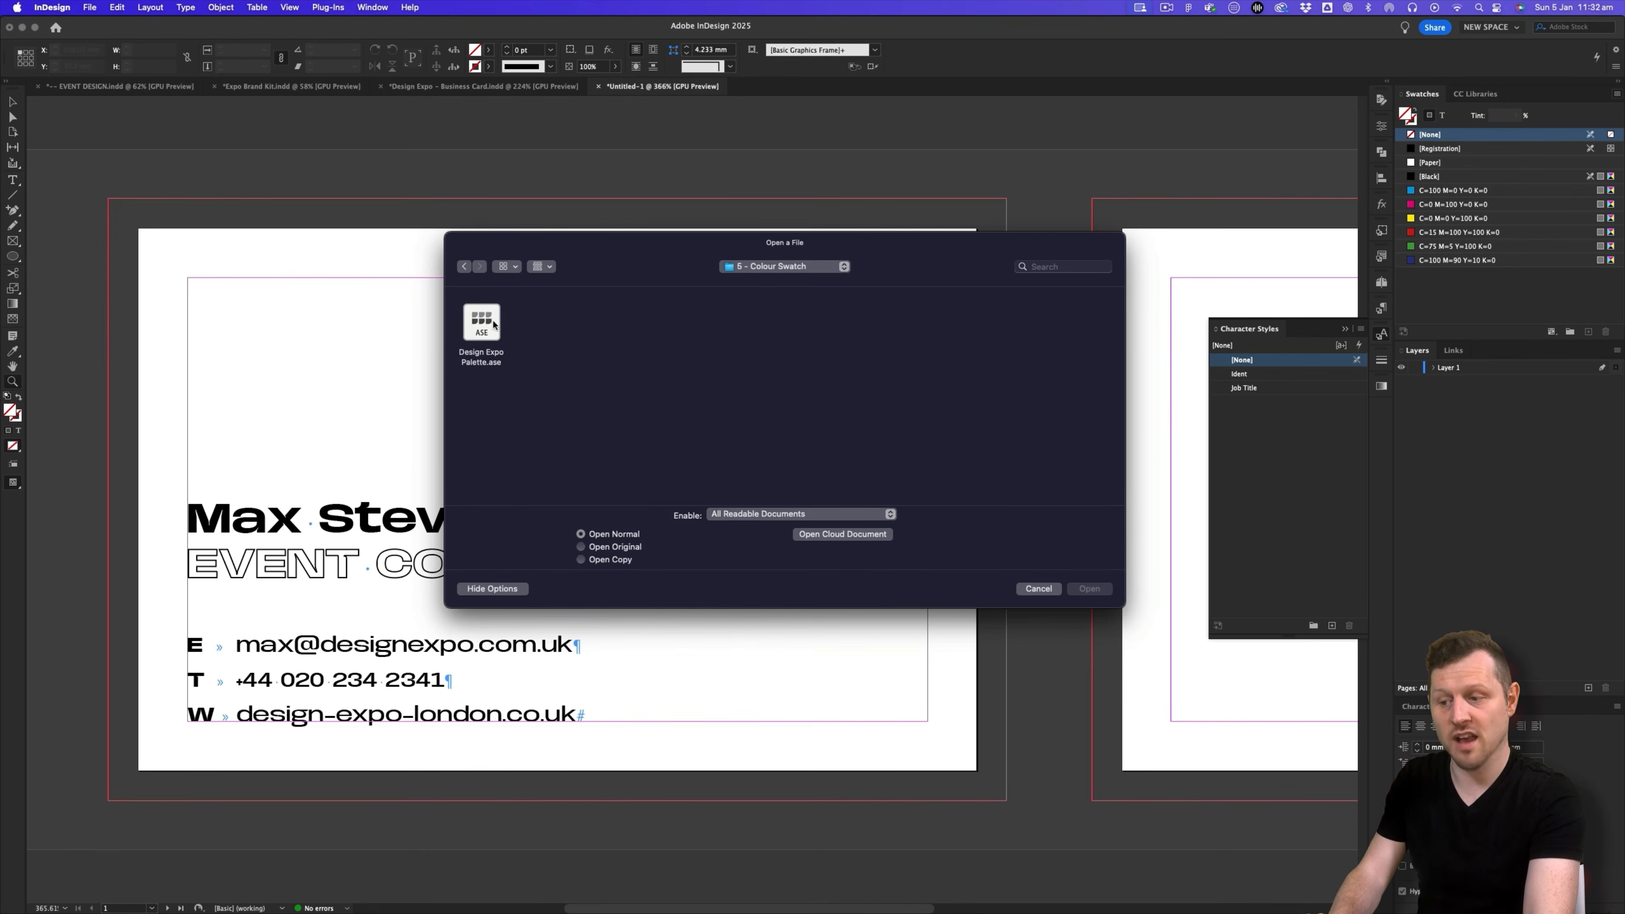
pyautogui.doubleClick(493, 325)
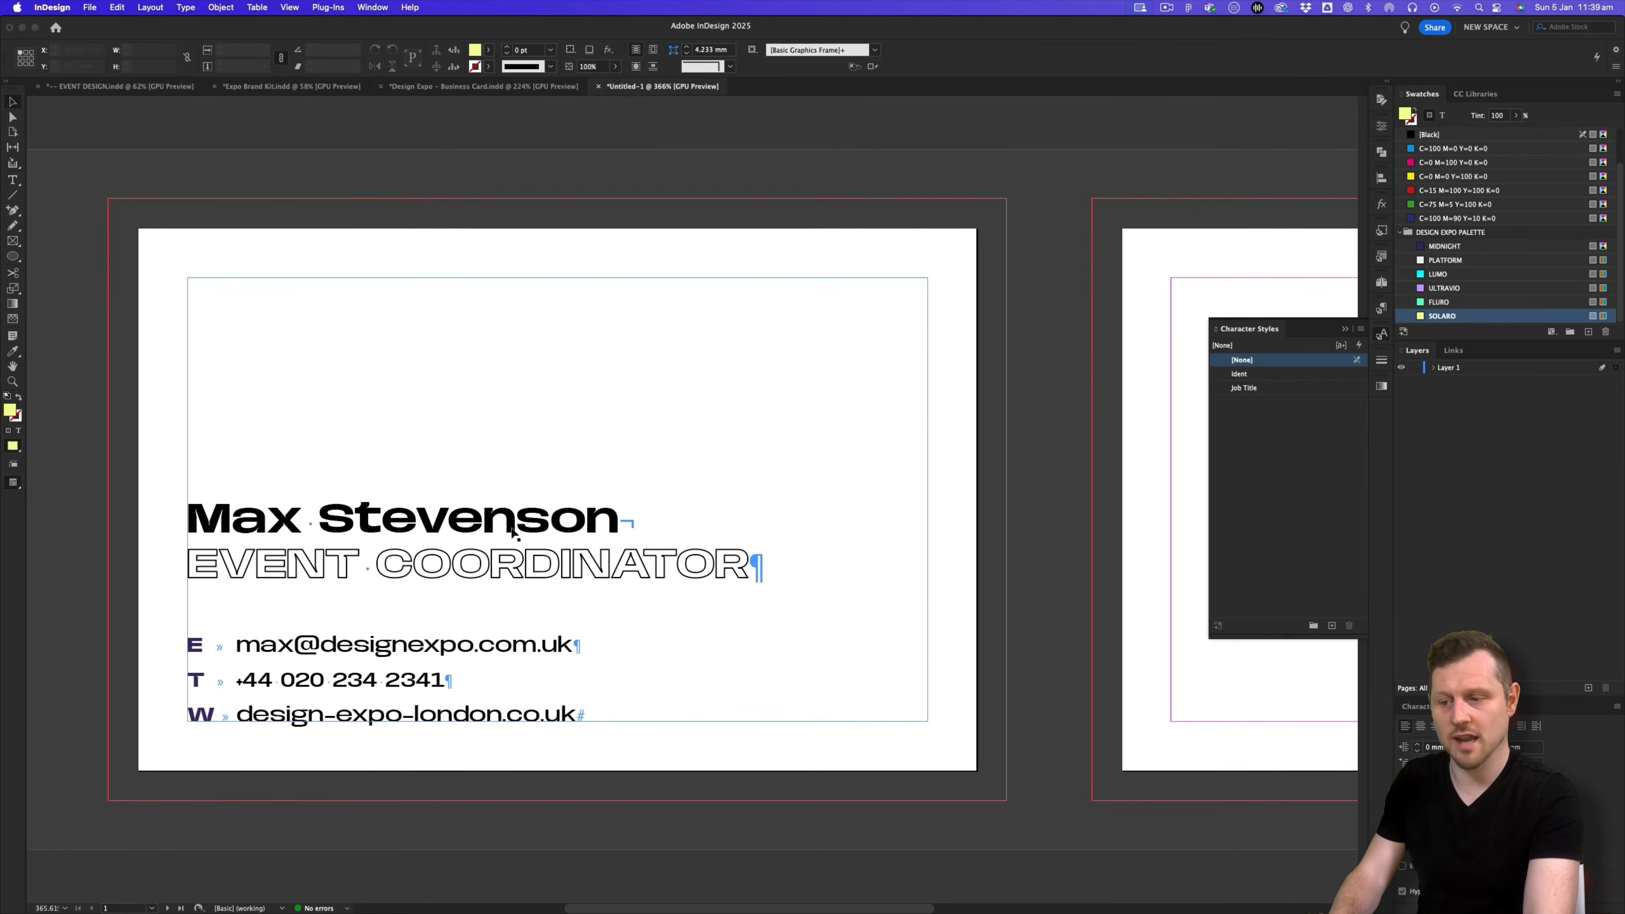
pyautogui.doubleClick(496, 562)
pyautogui.moveTo(579, 715); pyautogui.dragTo(166, 517)
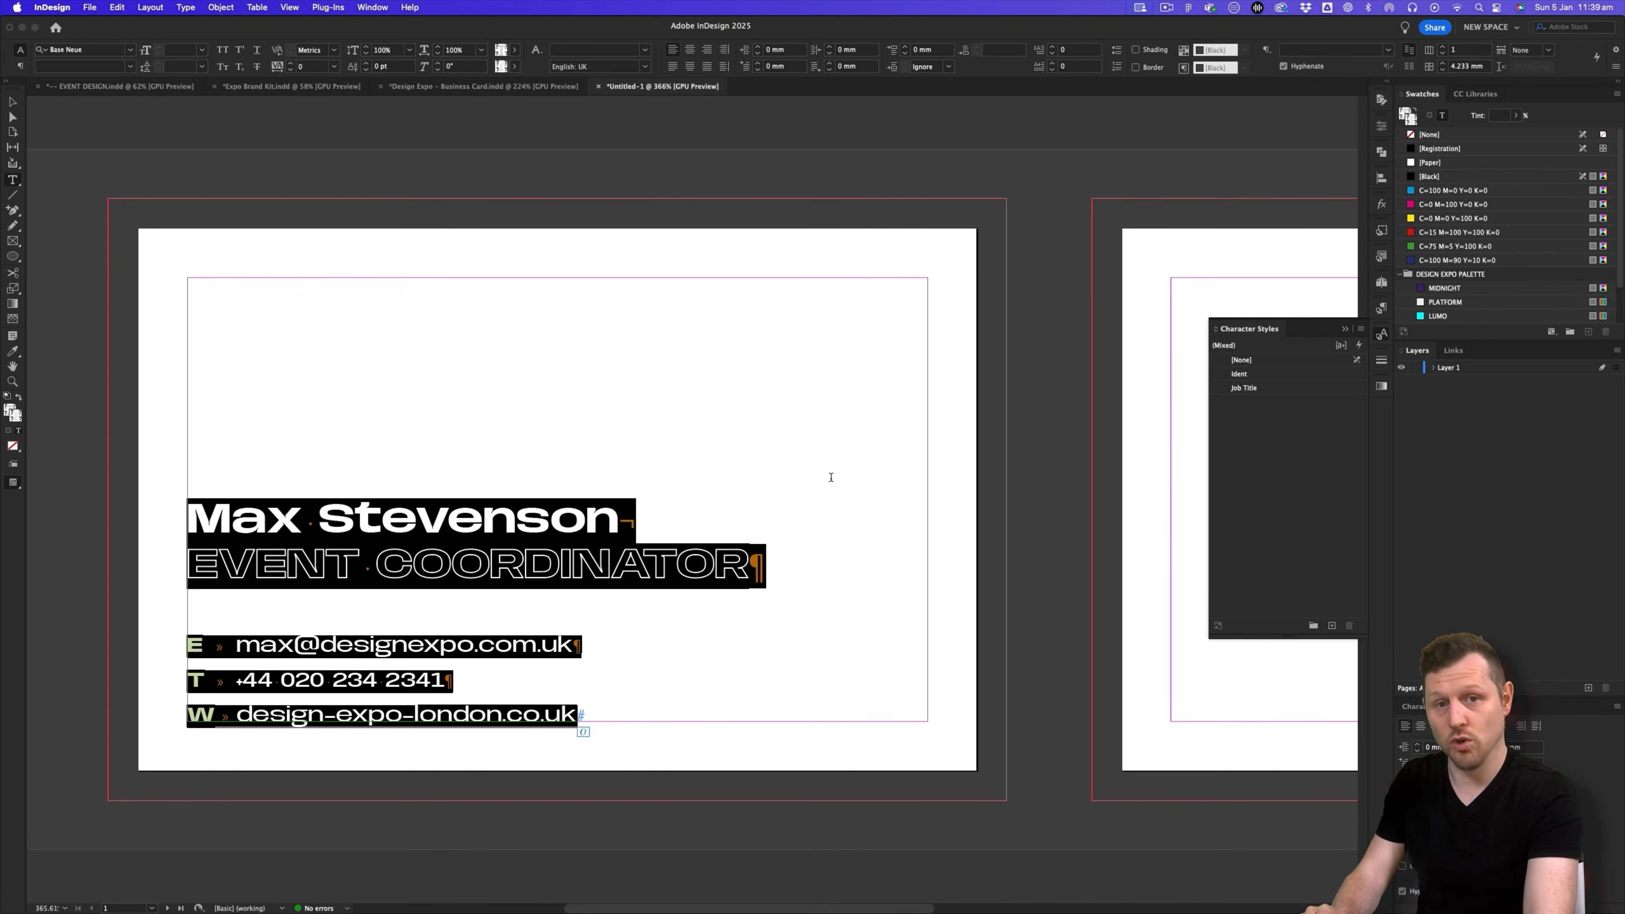
pyautogui.press('Escape')
pyautogui.click(214, 227)
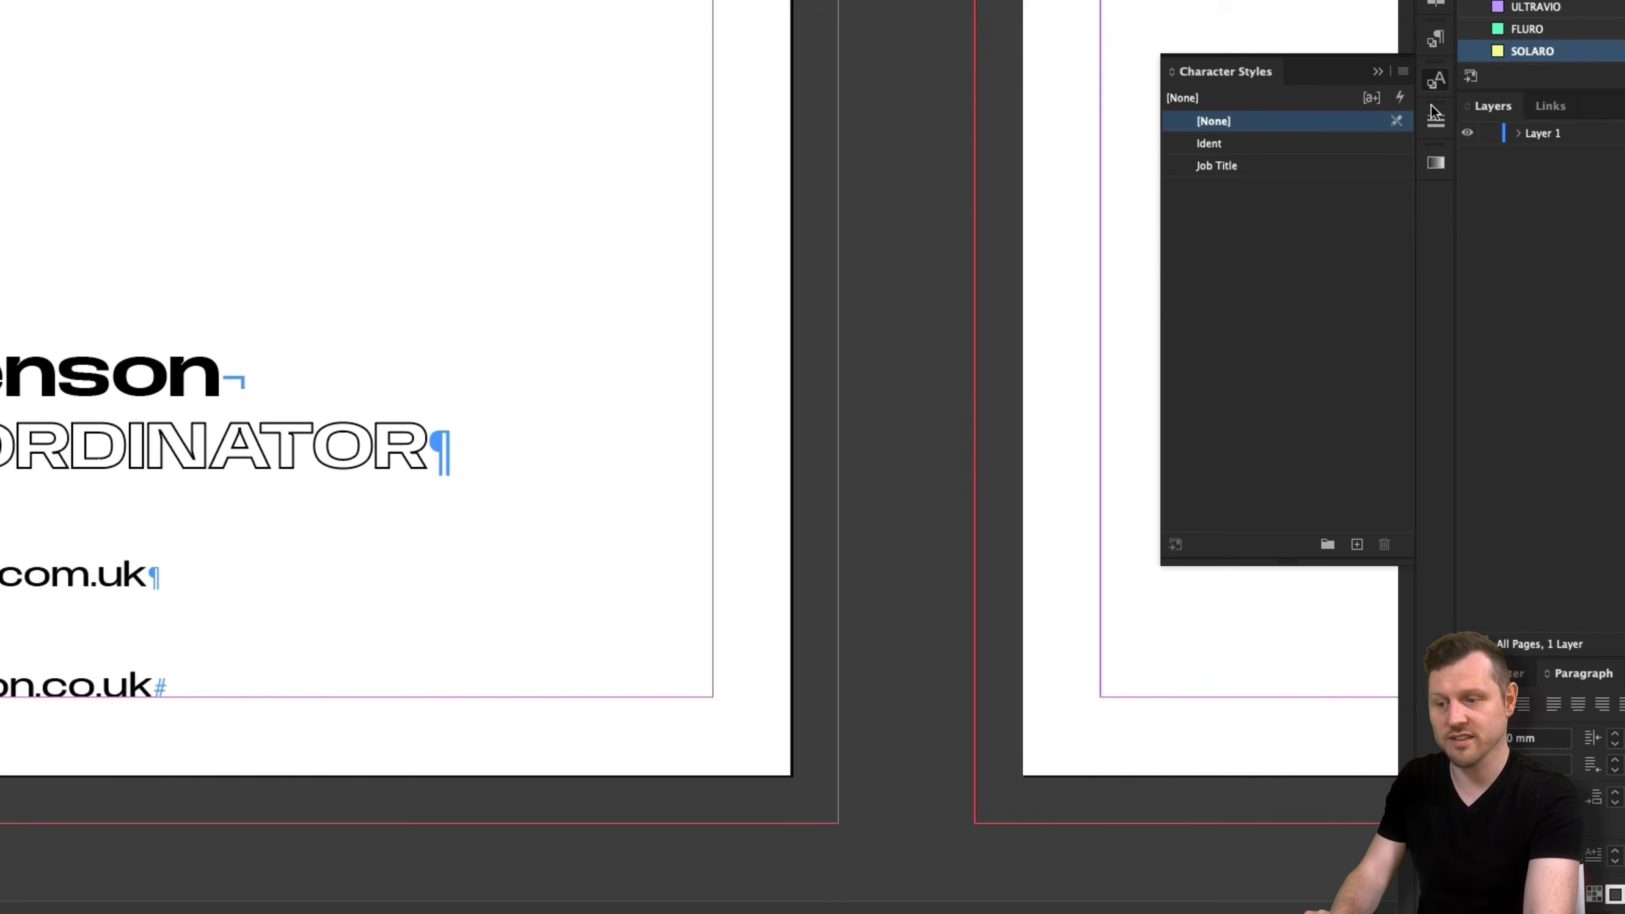
# - Set the character colour of the Contact Details paragraph style to MIDNIGHT from the DESIGN EXPO PALETTE group
pyautogui.click(1379, 307)
pyautogui.doubleClick(1254, 101)
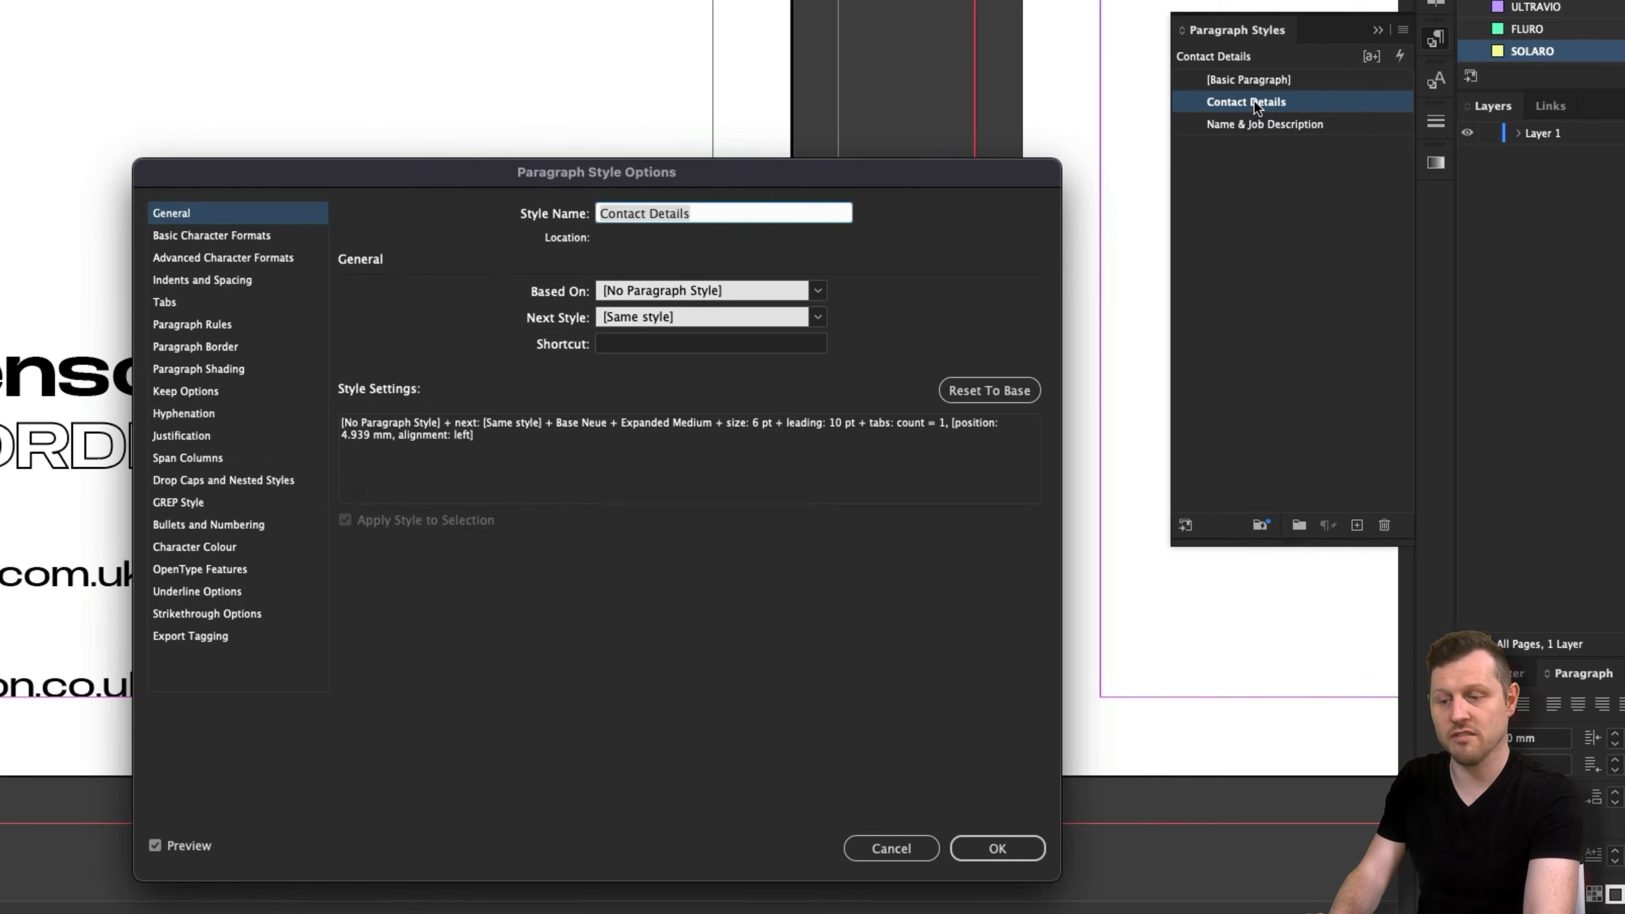
pyautogui.click(217, 547)
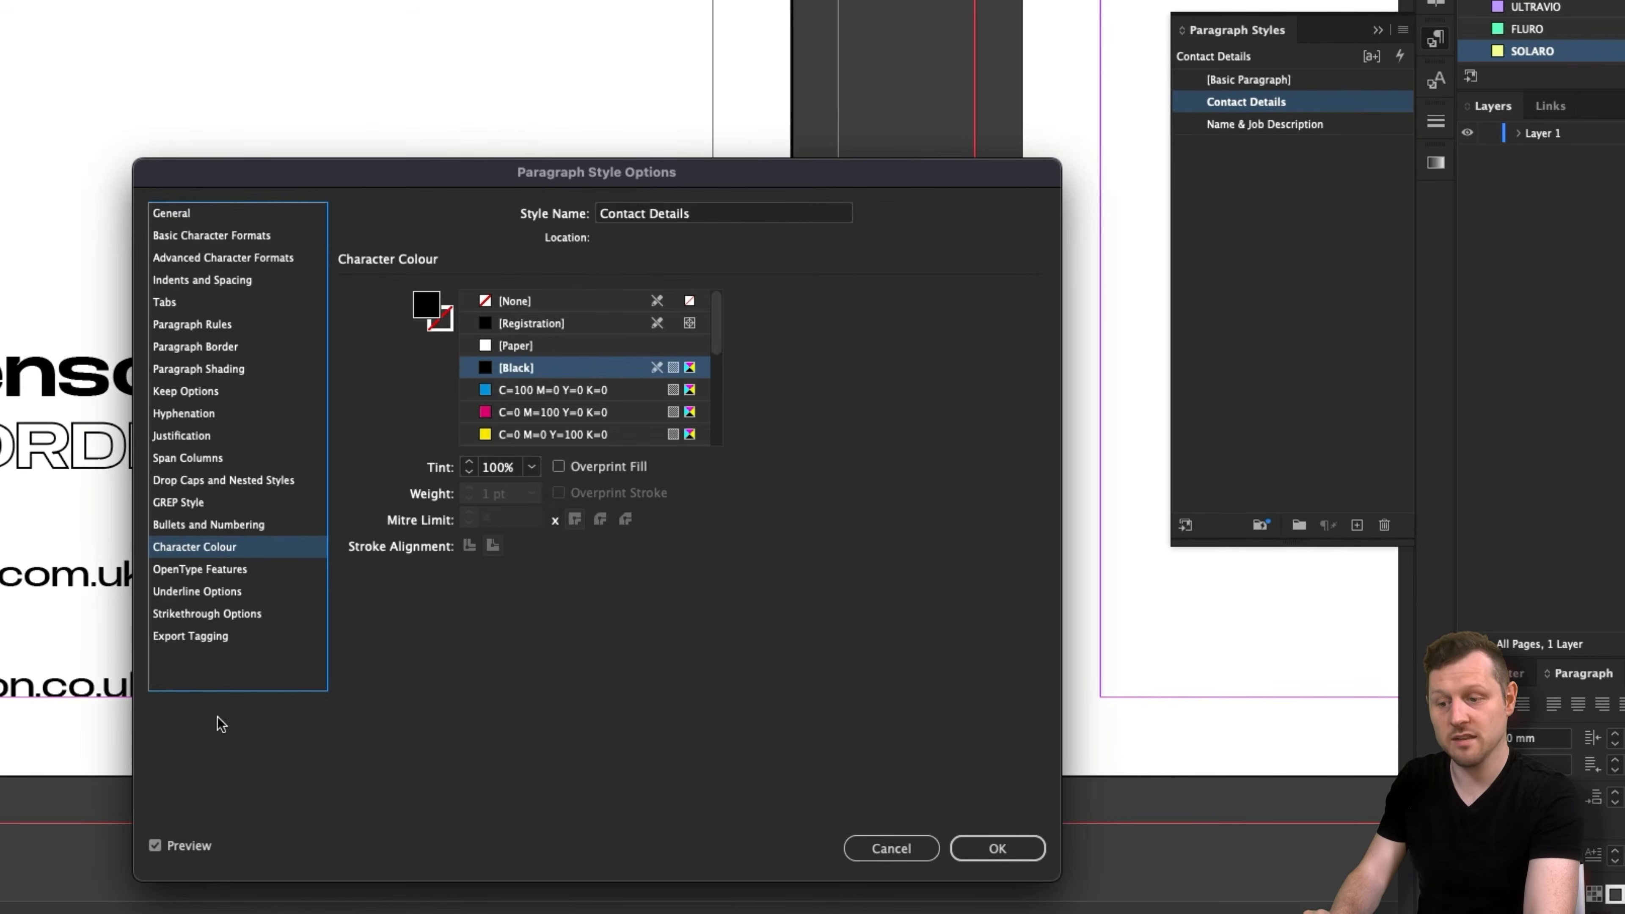
pyautogui.scroll(-5, 550, 358)
pyautogui.click(538, 323)
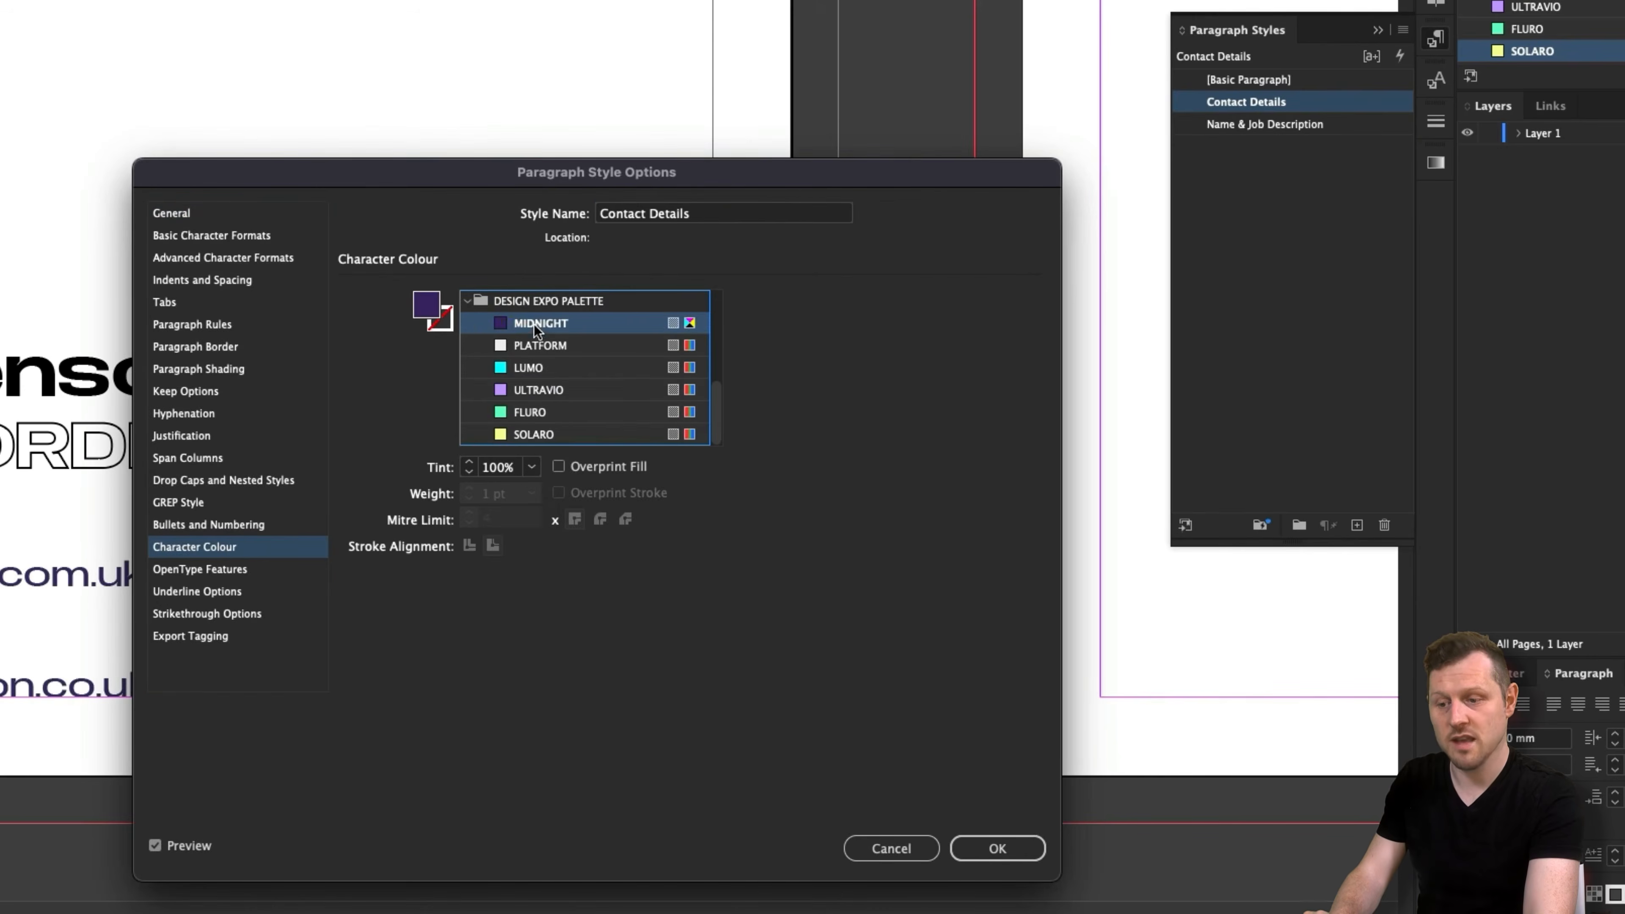
pyautogui.click(975, 842)
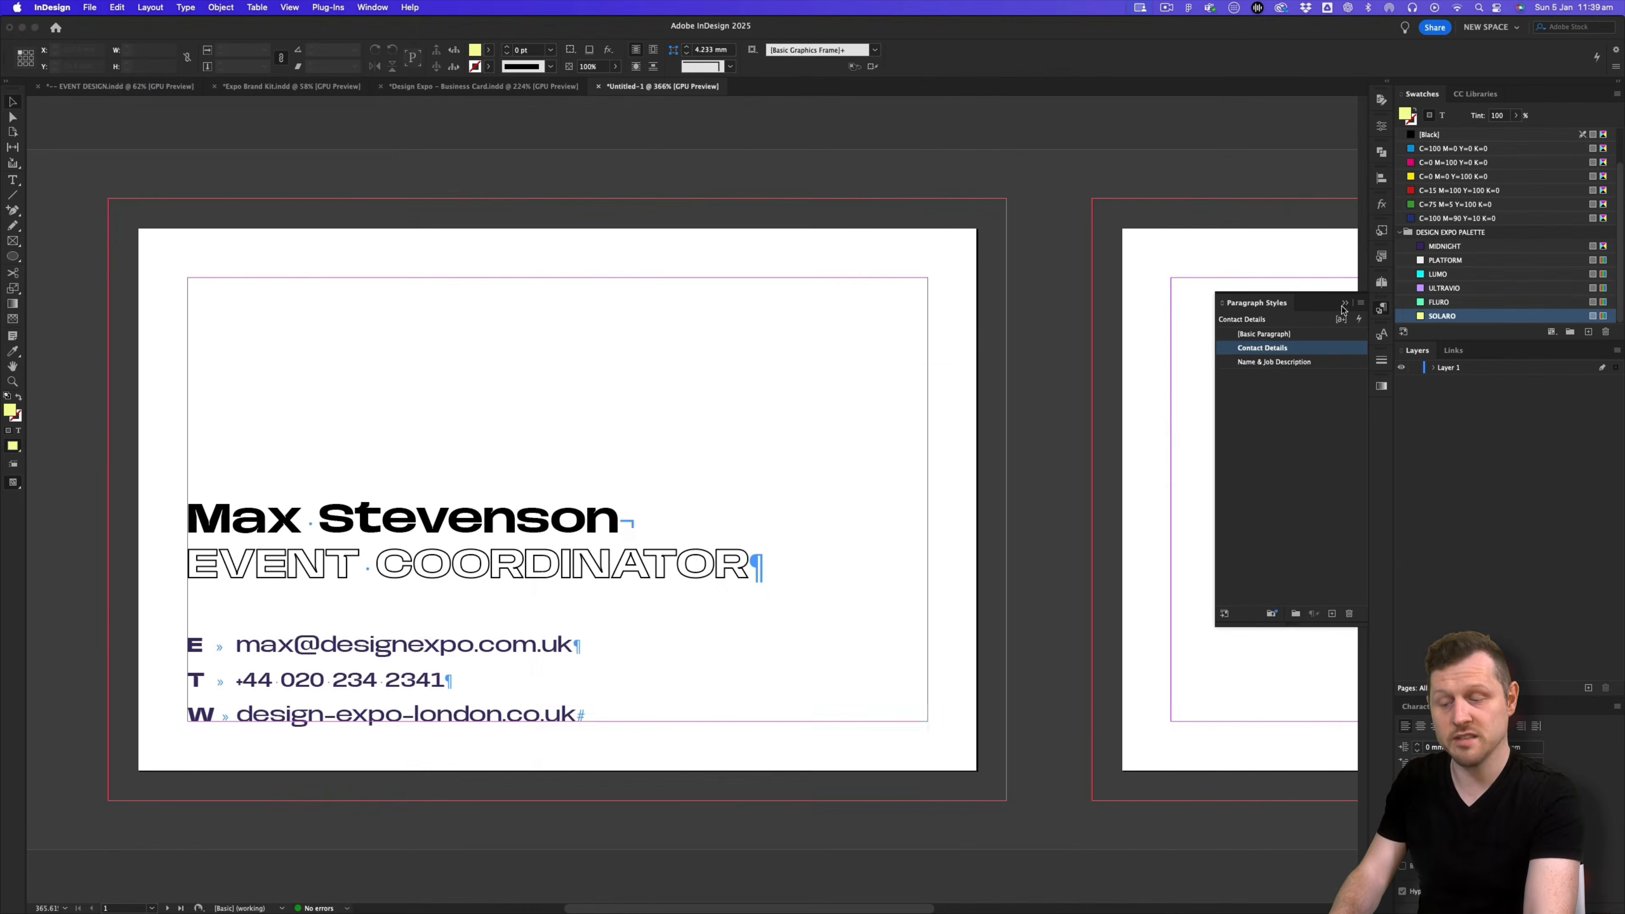
# - Change the Name & Job Description paragraph style's character colour to the MIDNIGHT swatch
pyautogui.doubleClick(1284, 362)
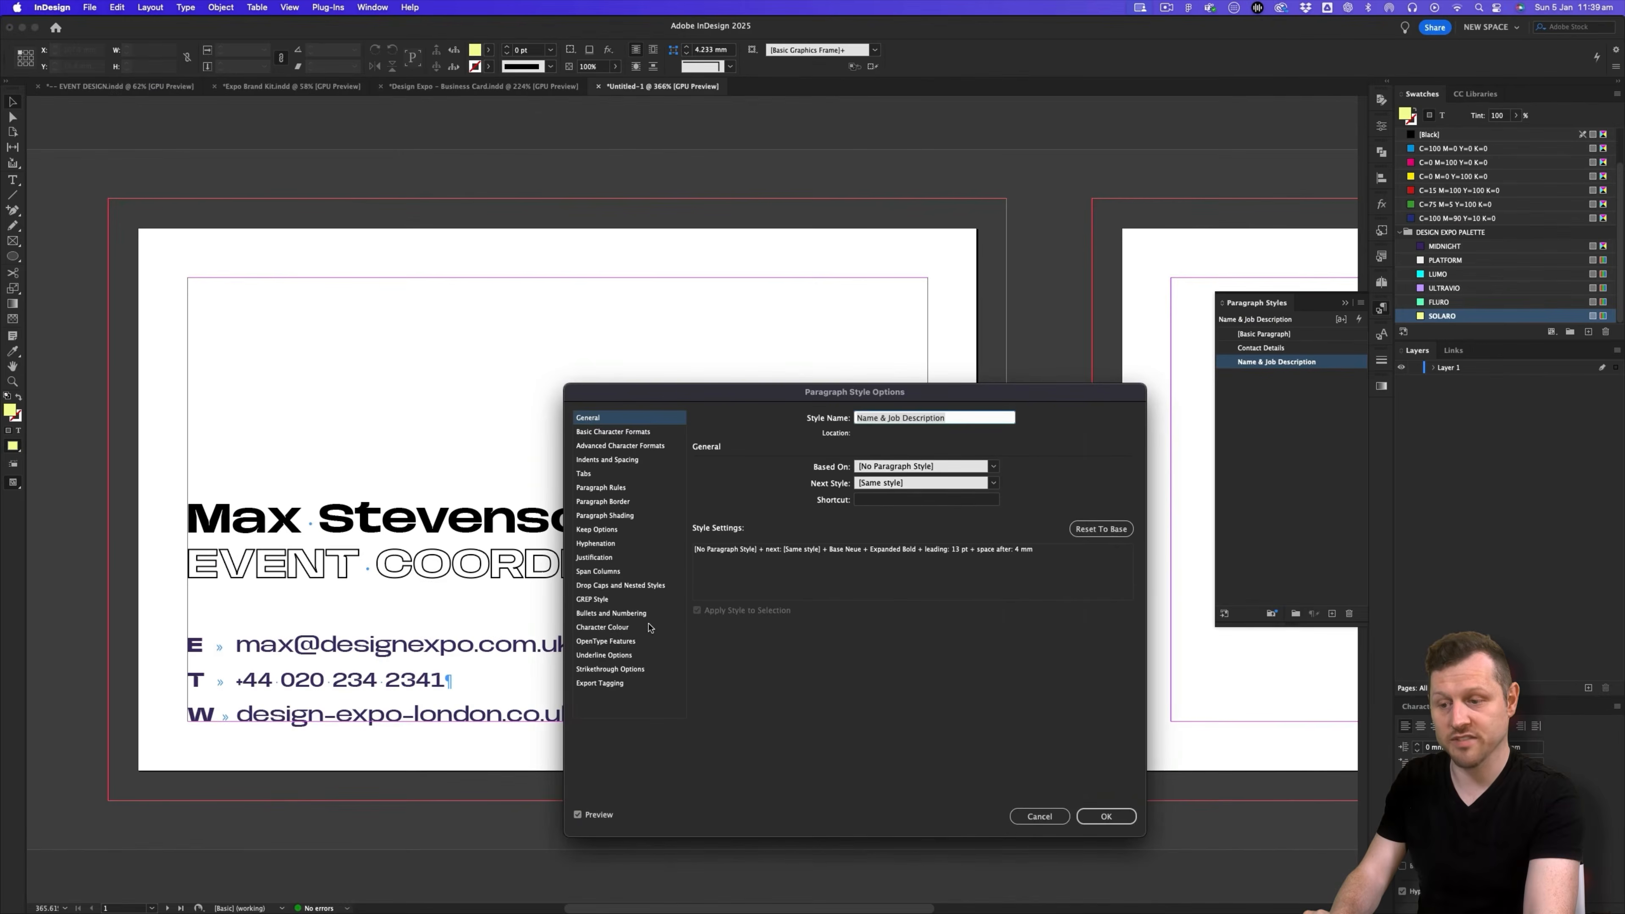
pyautogui.click(643, 628)
pyautogui.scroll(-3, 918, 519)
pyautogui.click(830, 488)
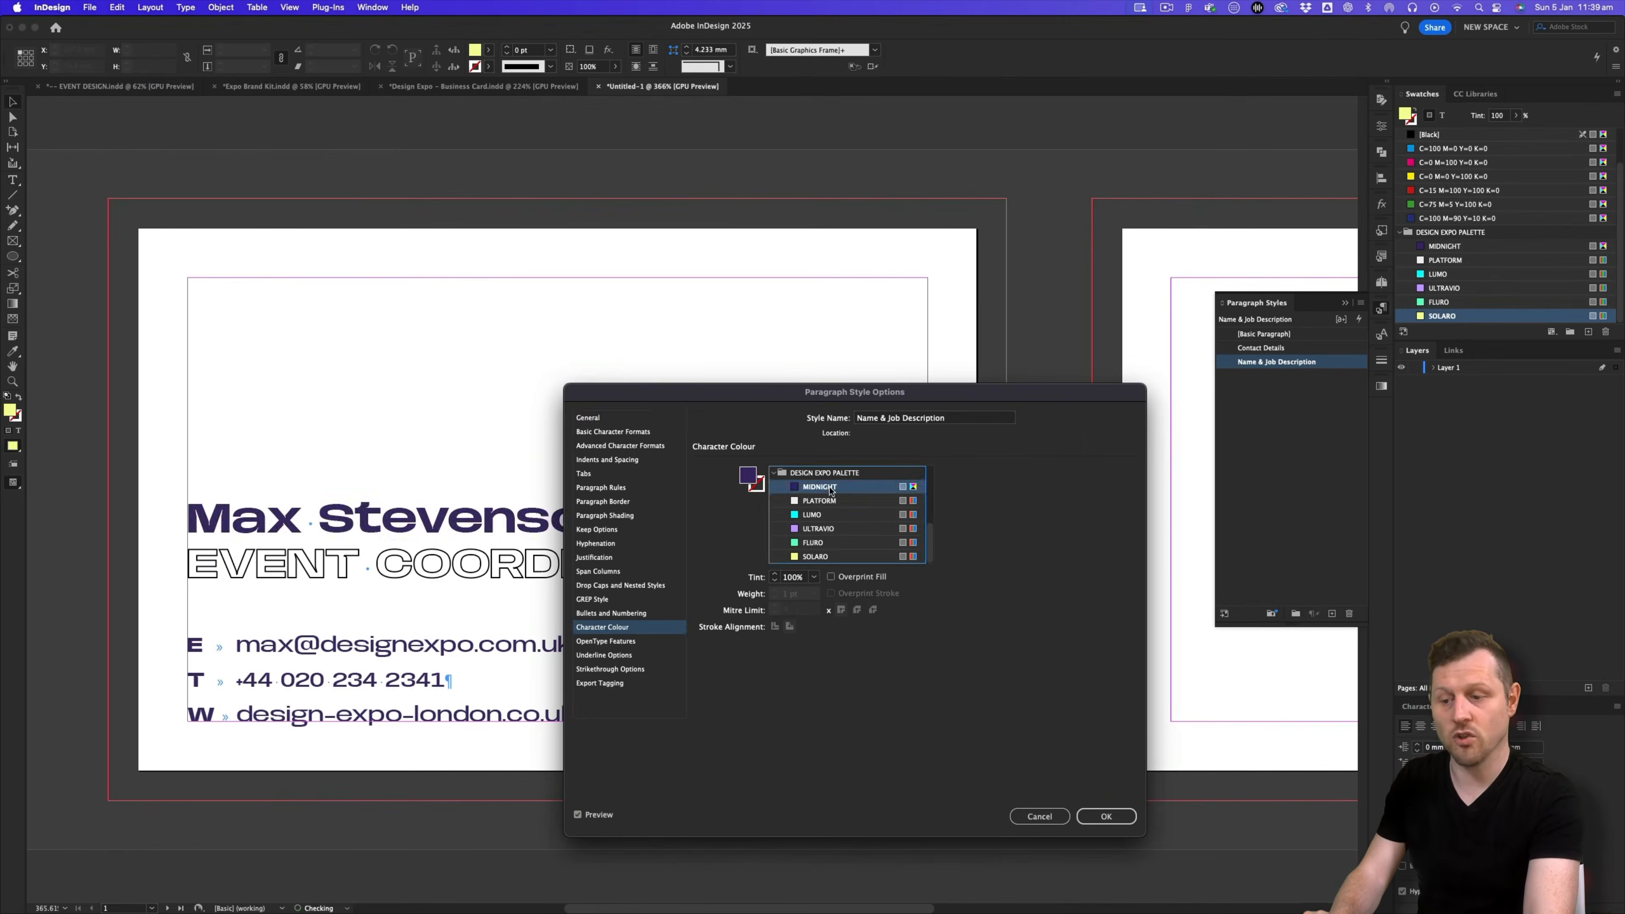
pyautogui.click(1106, 816)
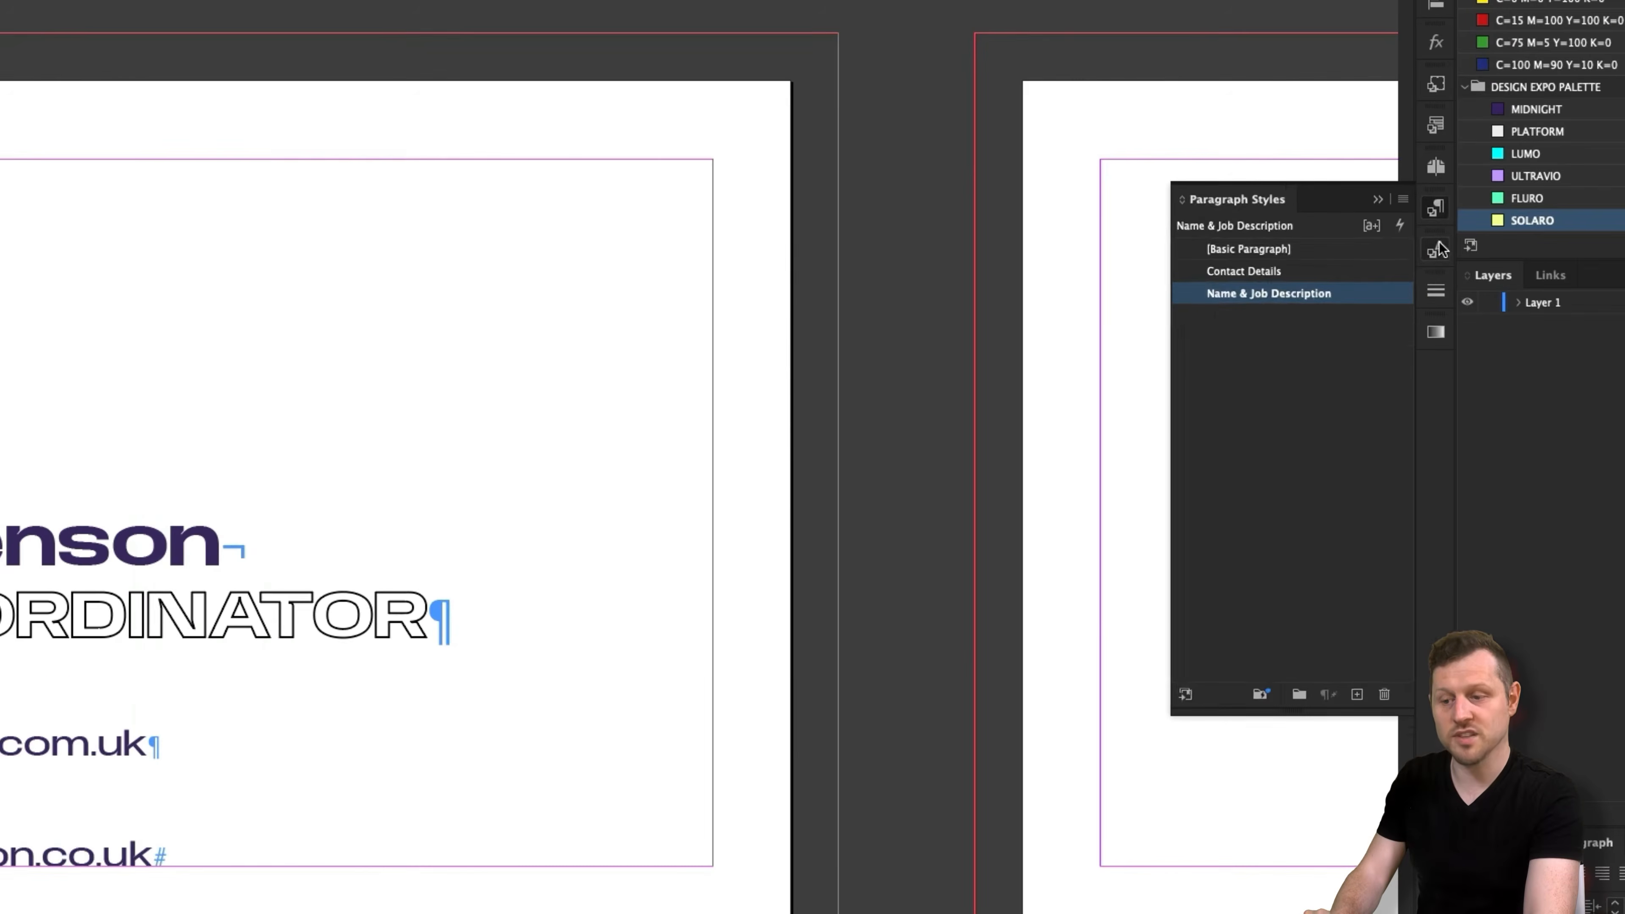
# - Open the character colour settings of the Ident character style
pyautogui.click(1438, 250)
pyautogui.doubleClick(1275, 312)
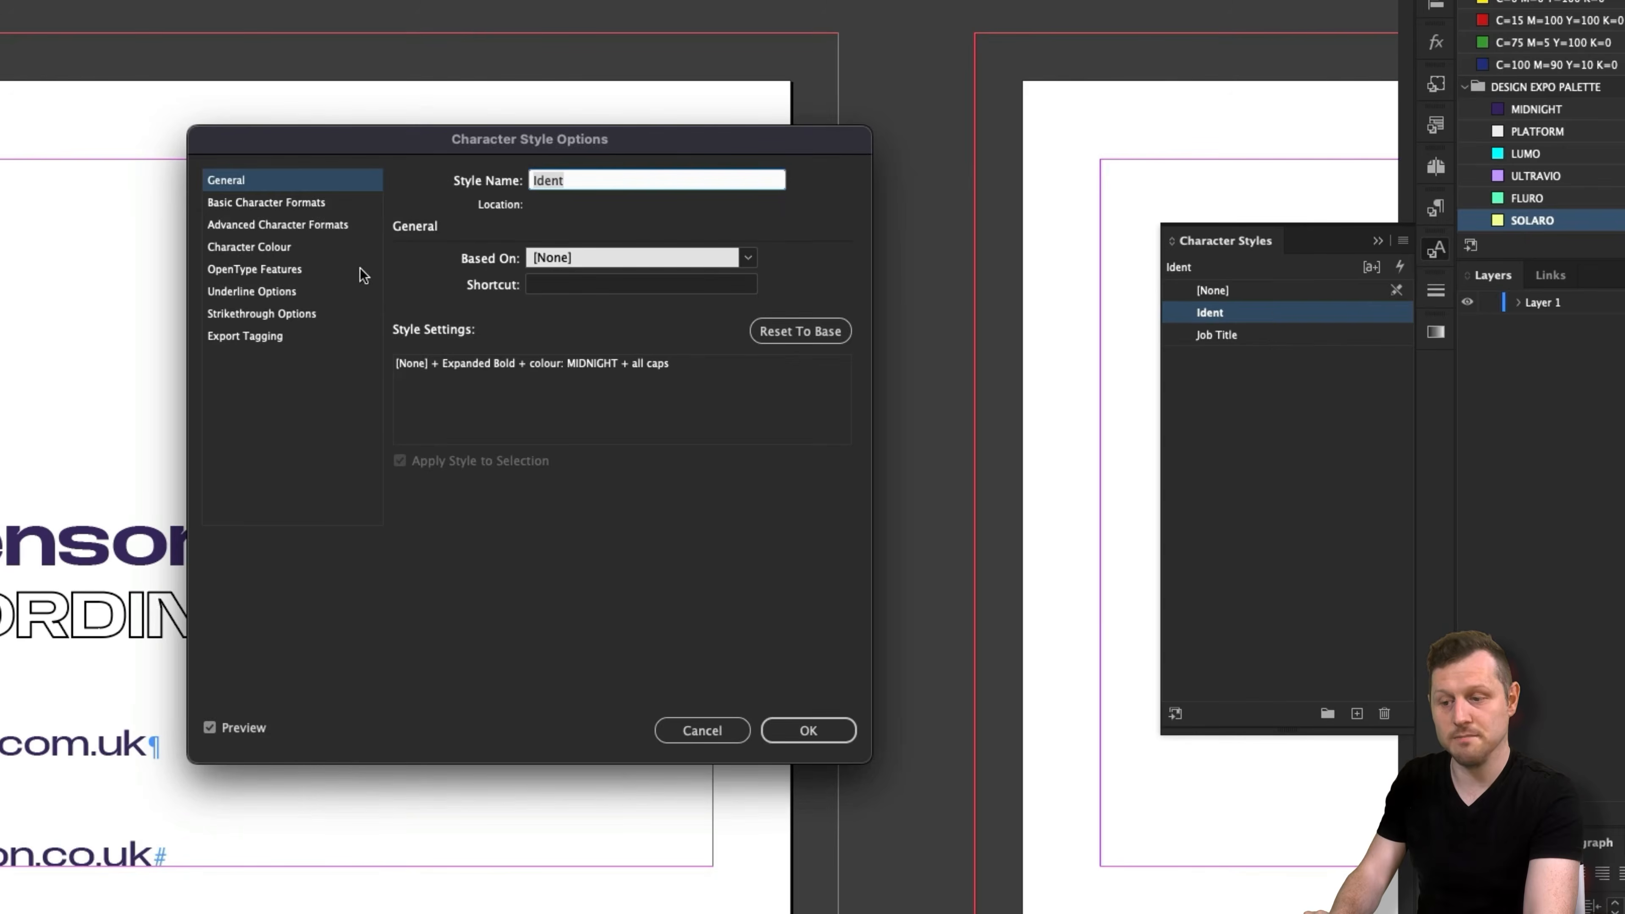
pyautogui.click(306, 249)
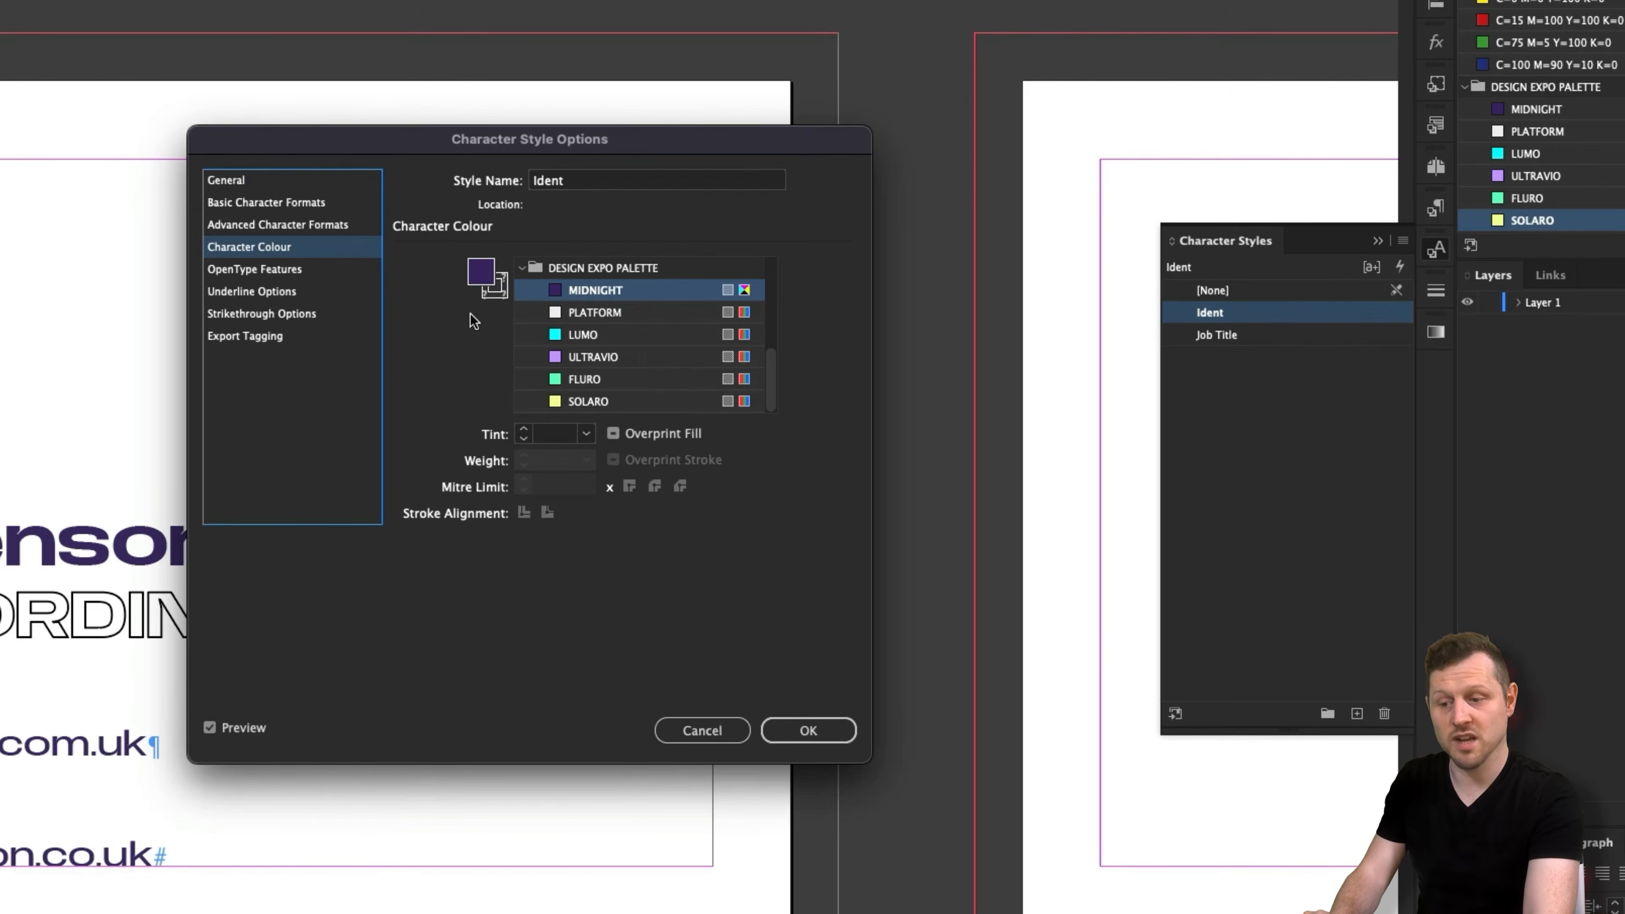
# - Confirm the Ident style's options and set the Job Title character style's stroke colour to ULTRAVIO
pyautogui.click(808, 730)
pyautogui.doubleClick(1316, 337)
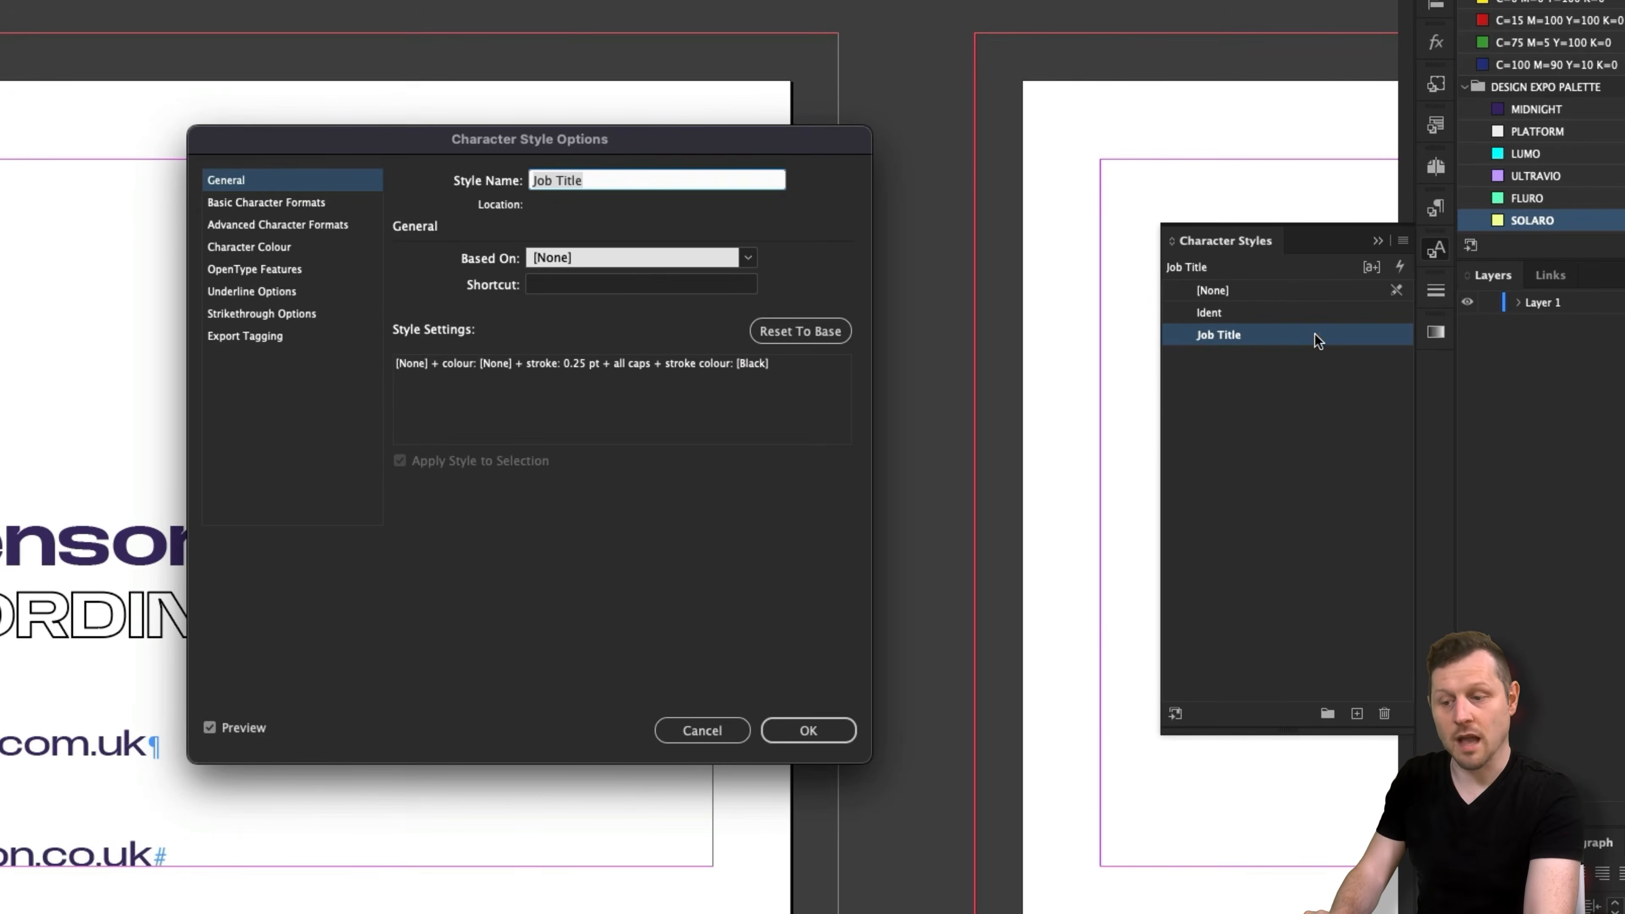
pyautogui.click(308, 250)
pyautogui.click(497, 289)
pyautogui.scroll(-5, 656, 337)
pyautogui.click(595, 356)
pyautogui.press('Return')
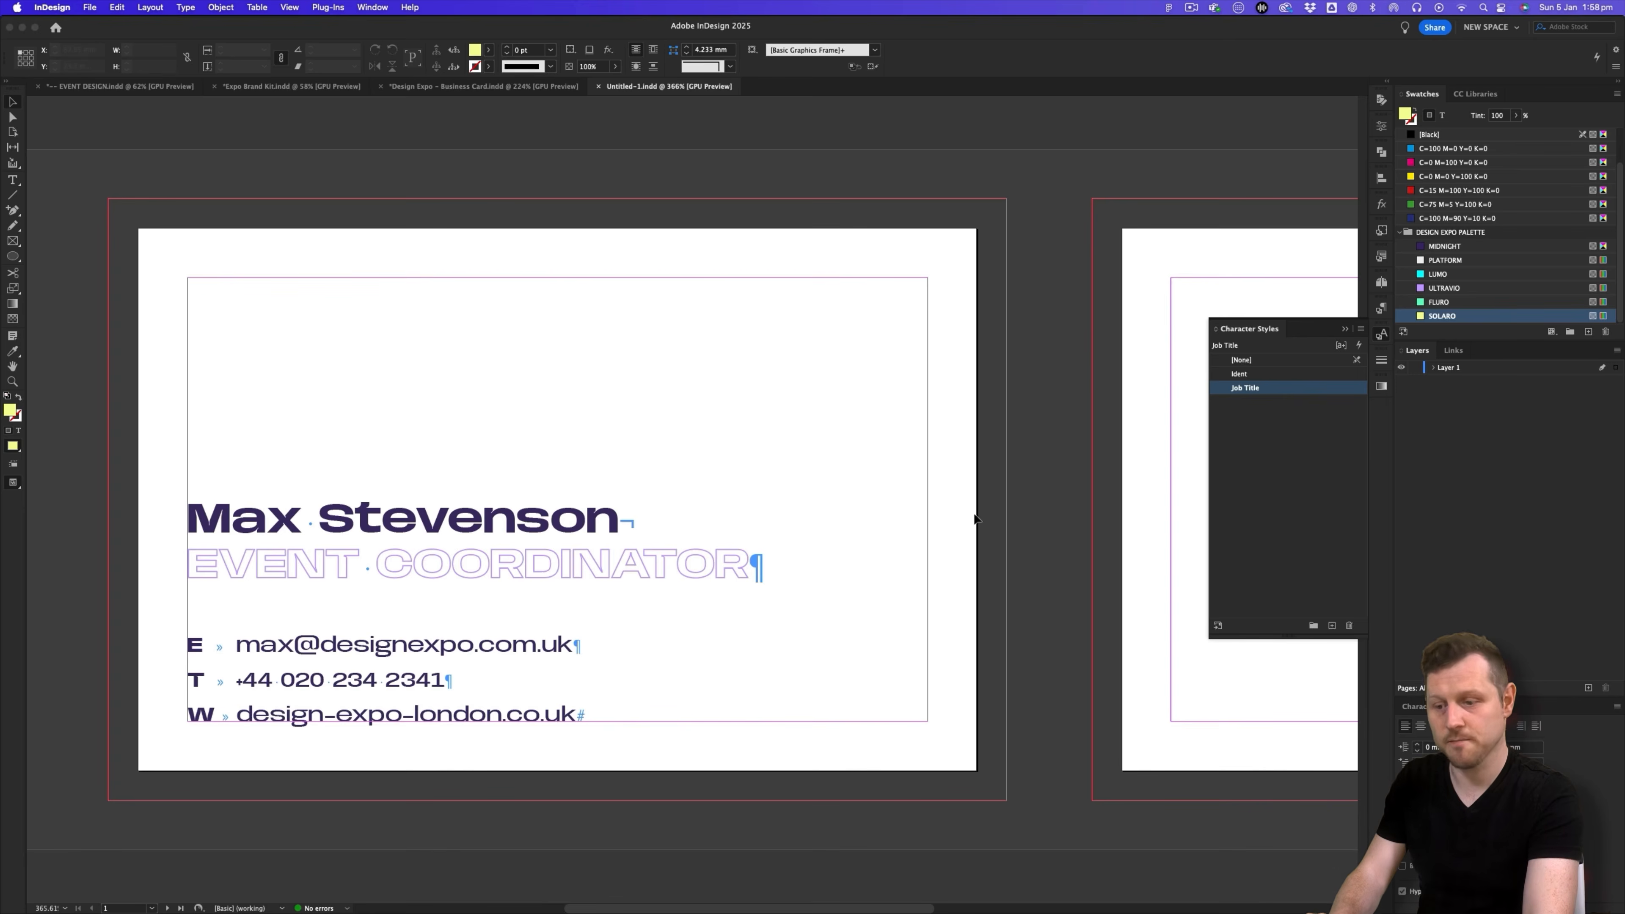
# - Examine the finished front and back designs in the Design Expo – Business Card document, with and without guides and frame edges
pyautogui.press('z')
pyautogui.keyDown('alt'); pyautogui.click(793, 502); pyautogui.keyUp('alt')
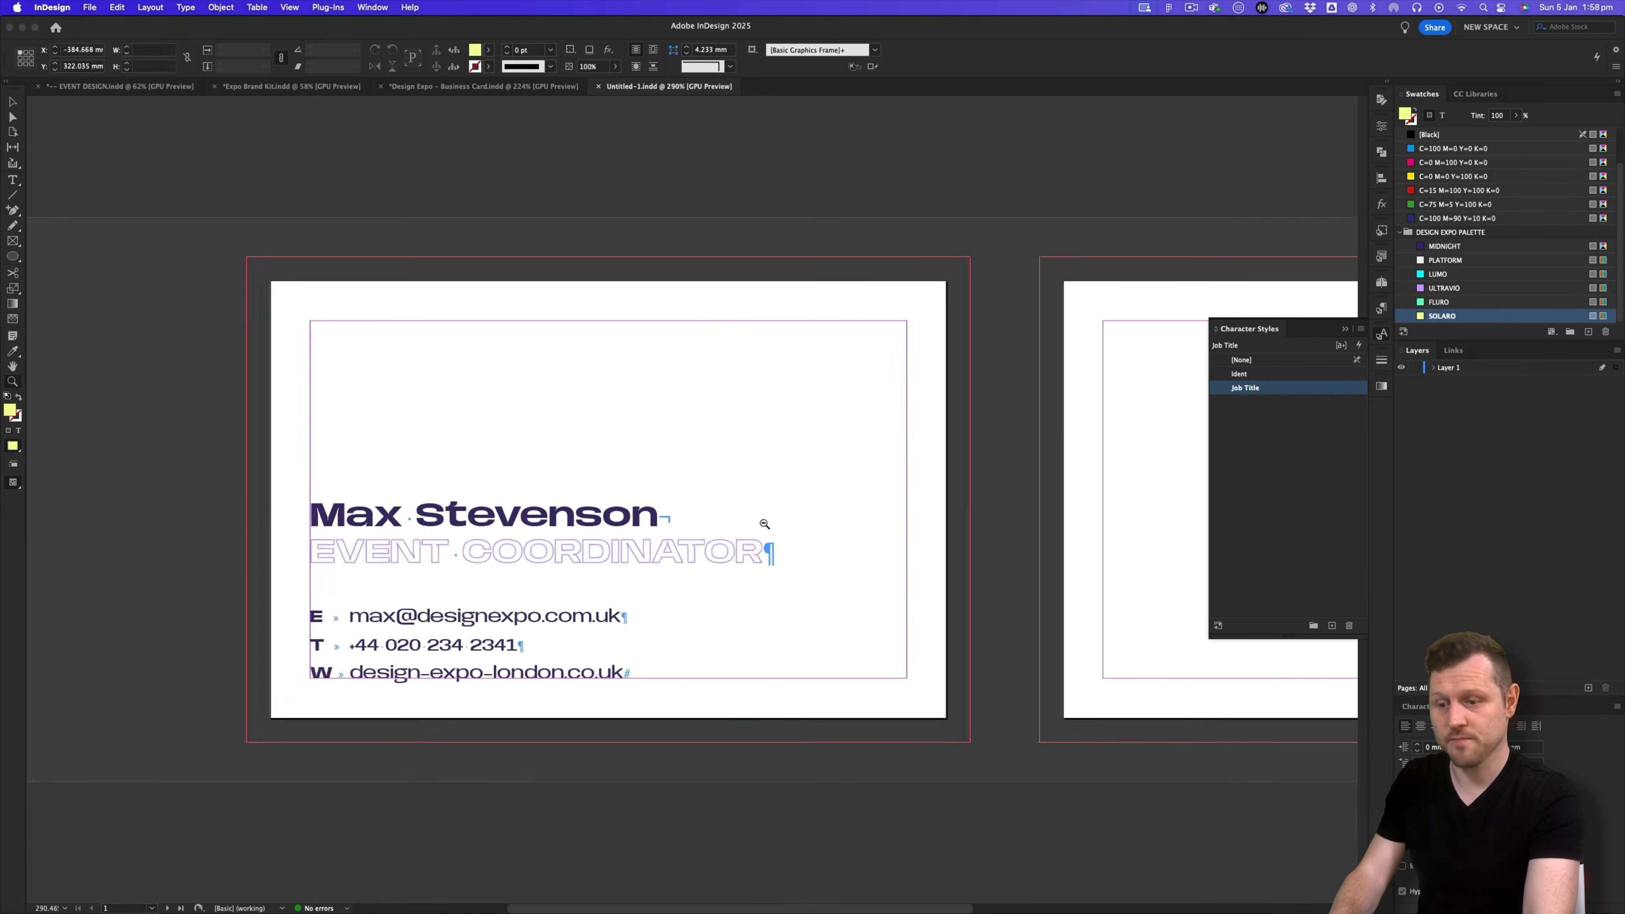
pyautogui.click(488, 87)
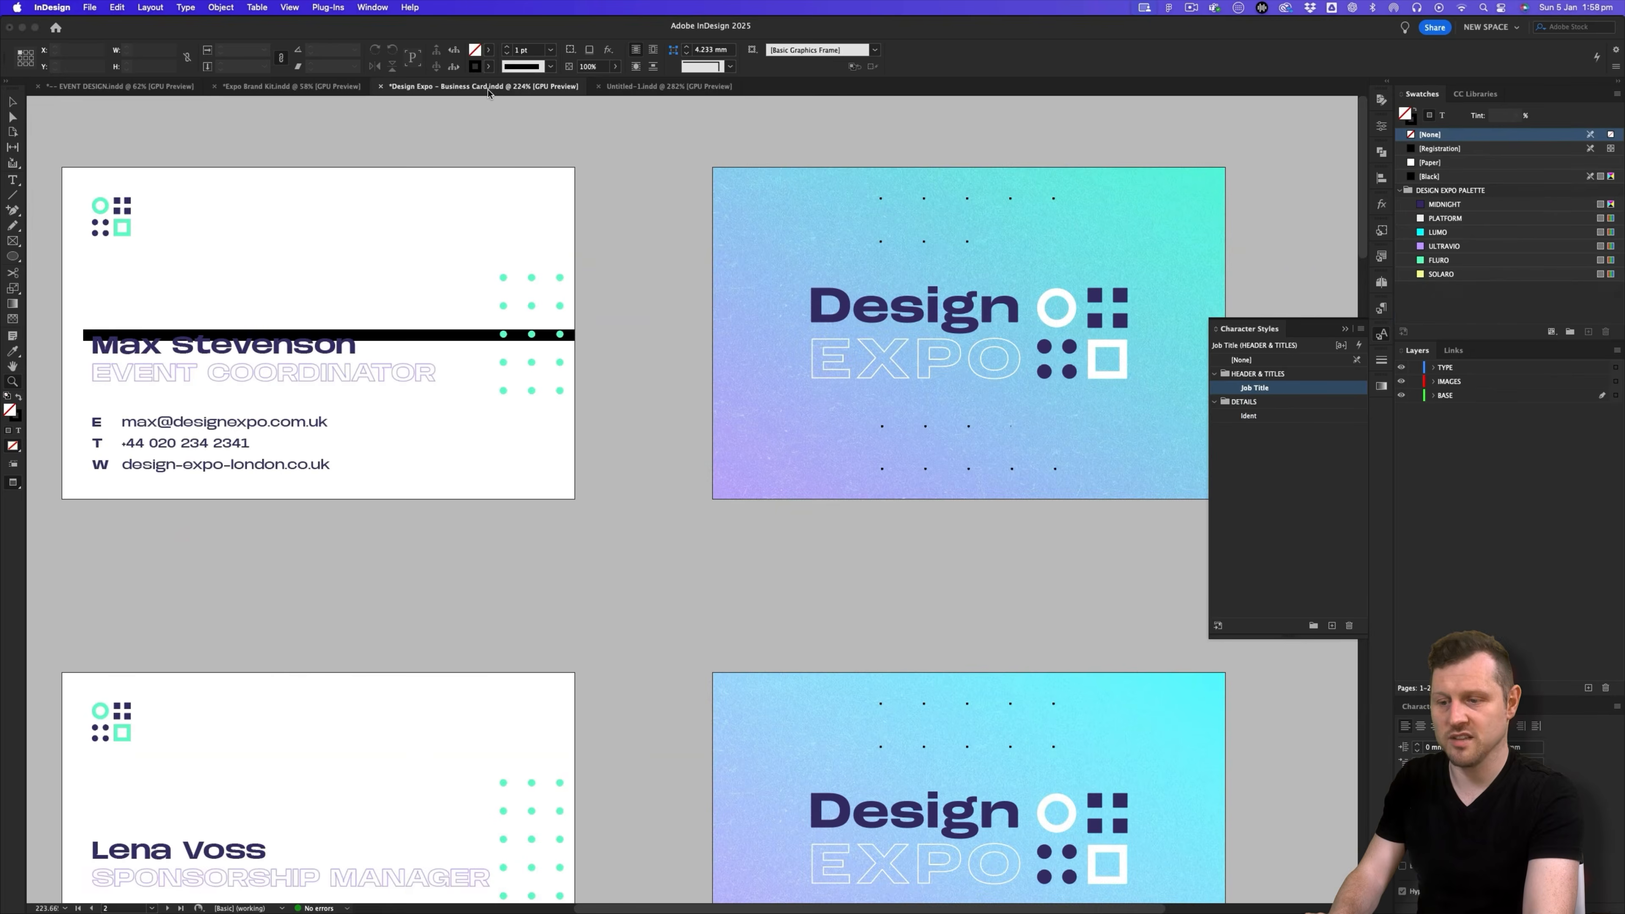
pyautogui.keyDown('alt'); pyautogui.click(519, 247); pyautogui.keyUp('alt')
pyautogui.moveTo(891, 273); pyautogui.dragTo(946, 340)
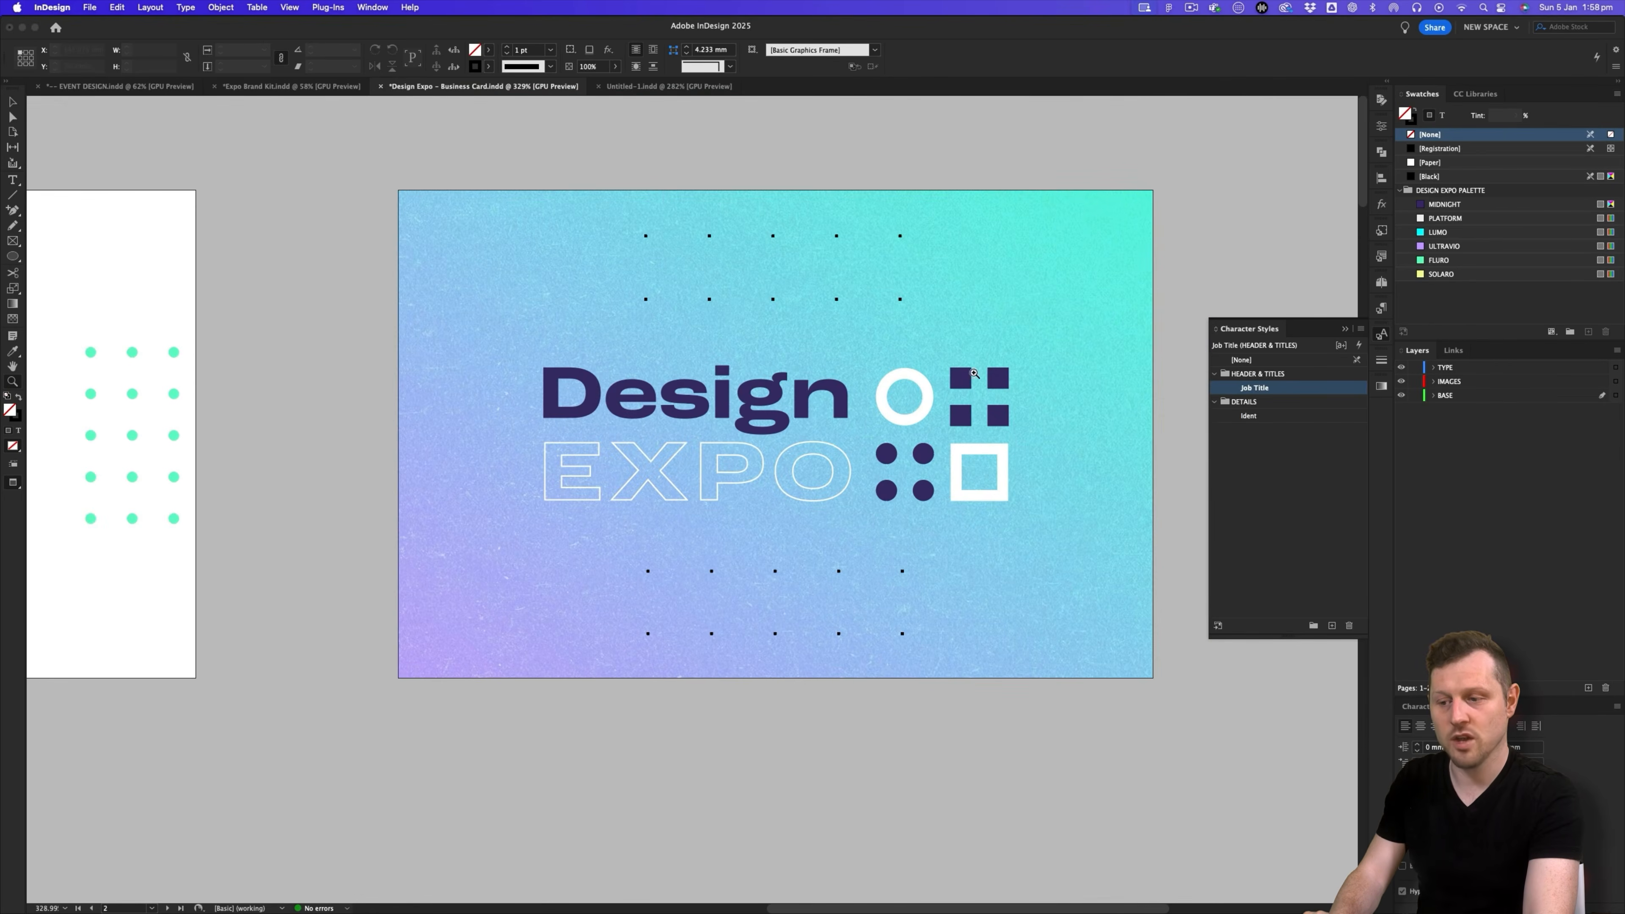
pyautogui.press('w')
pyautogui.press('v')
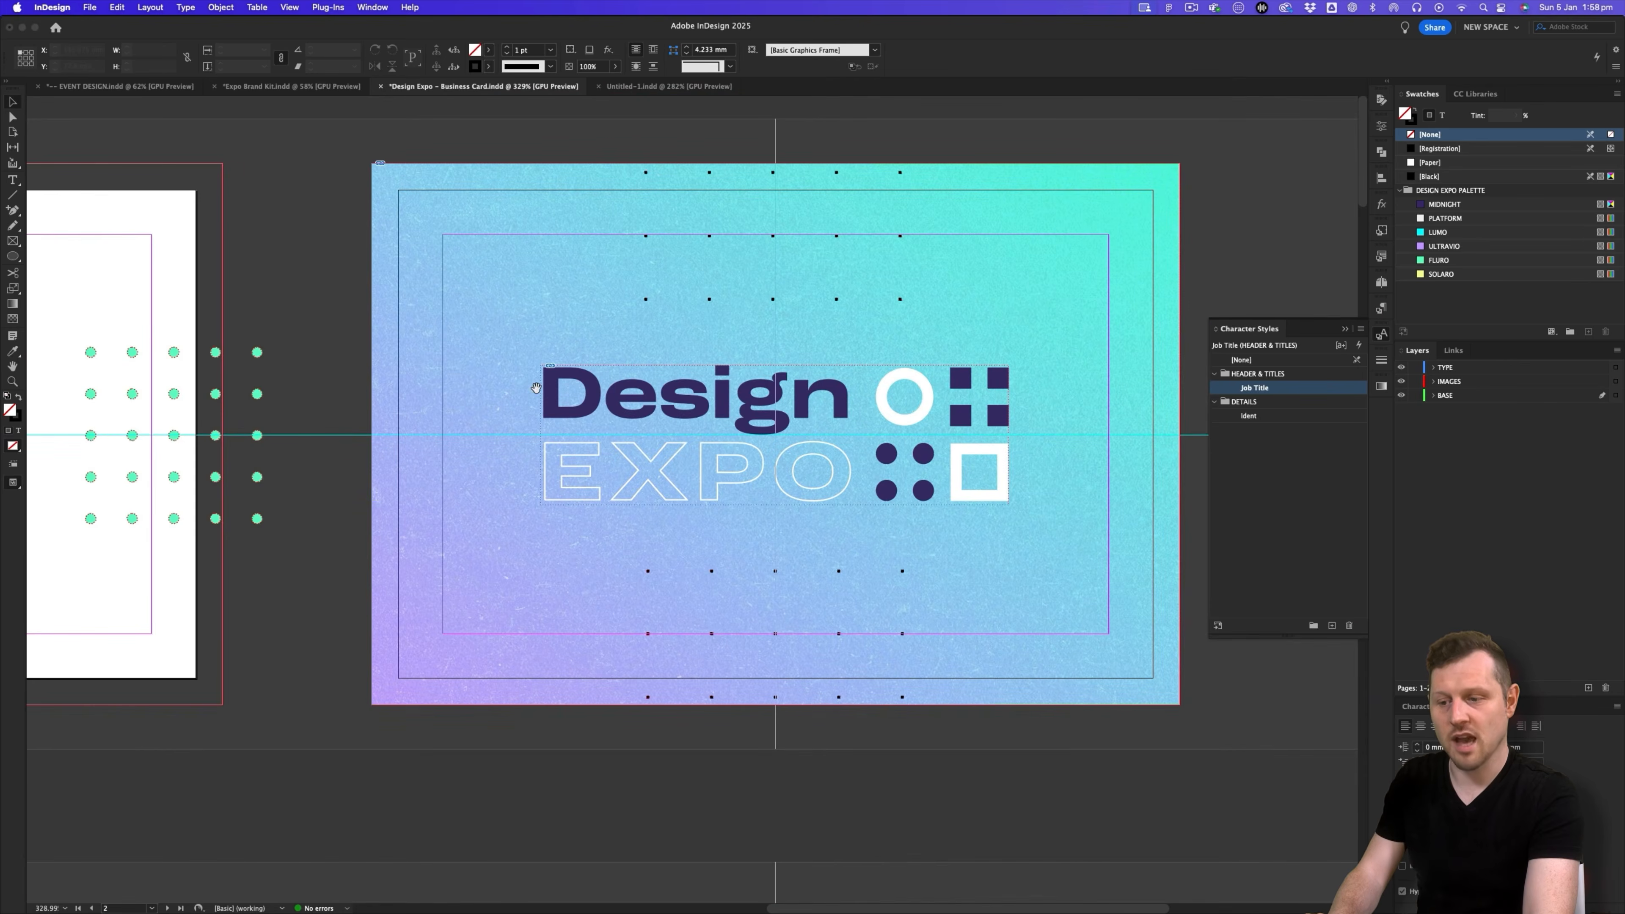
pyautogui.hscroll(-10, 646, 420)
pyautogui.press('w')
pyautogui.hscroll(-1, 647, 413)
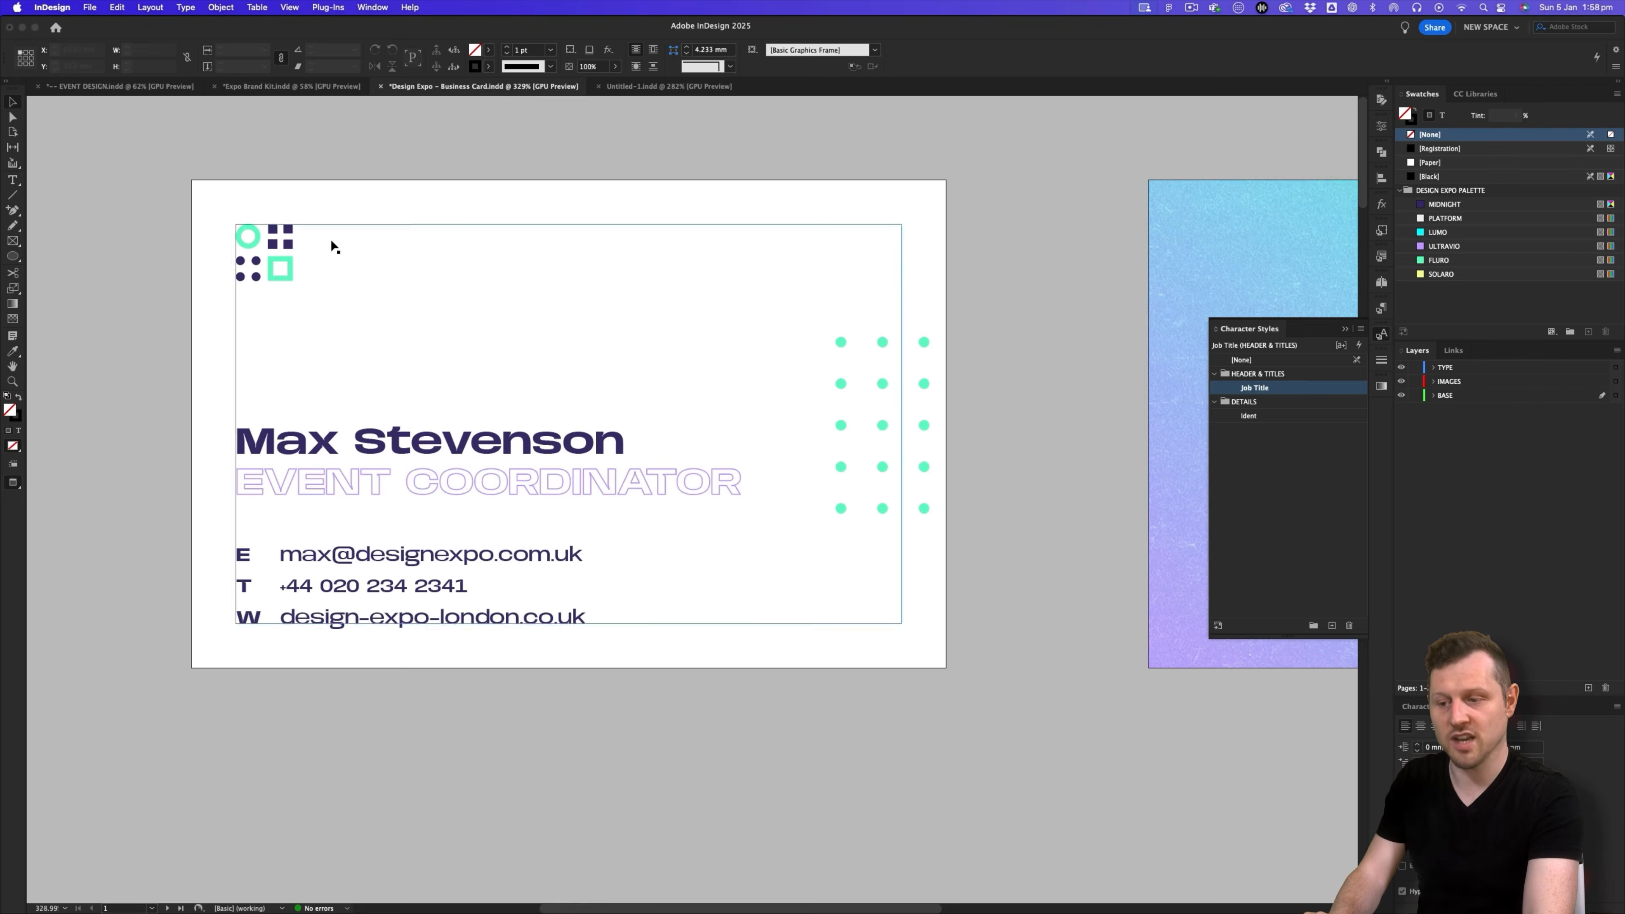
pyautogui.press('w')
pyautogui.press('w')
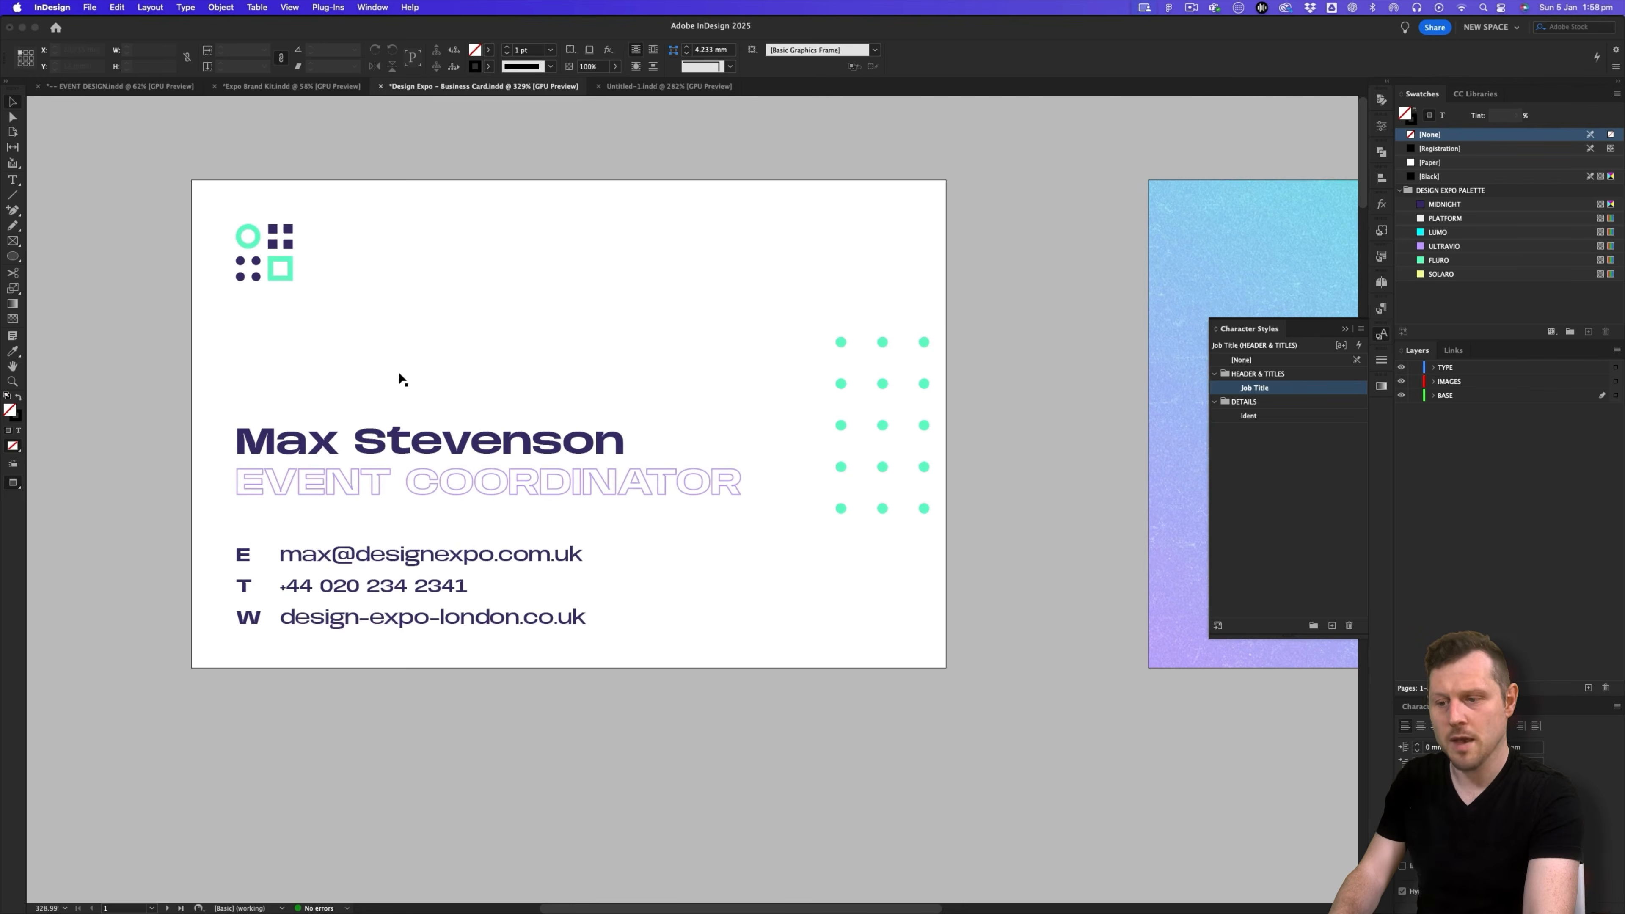
# - Return to the Untitled-1 document and rename Layer 1 as TYPE
pyautogui.click(656, 87)
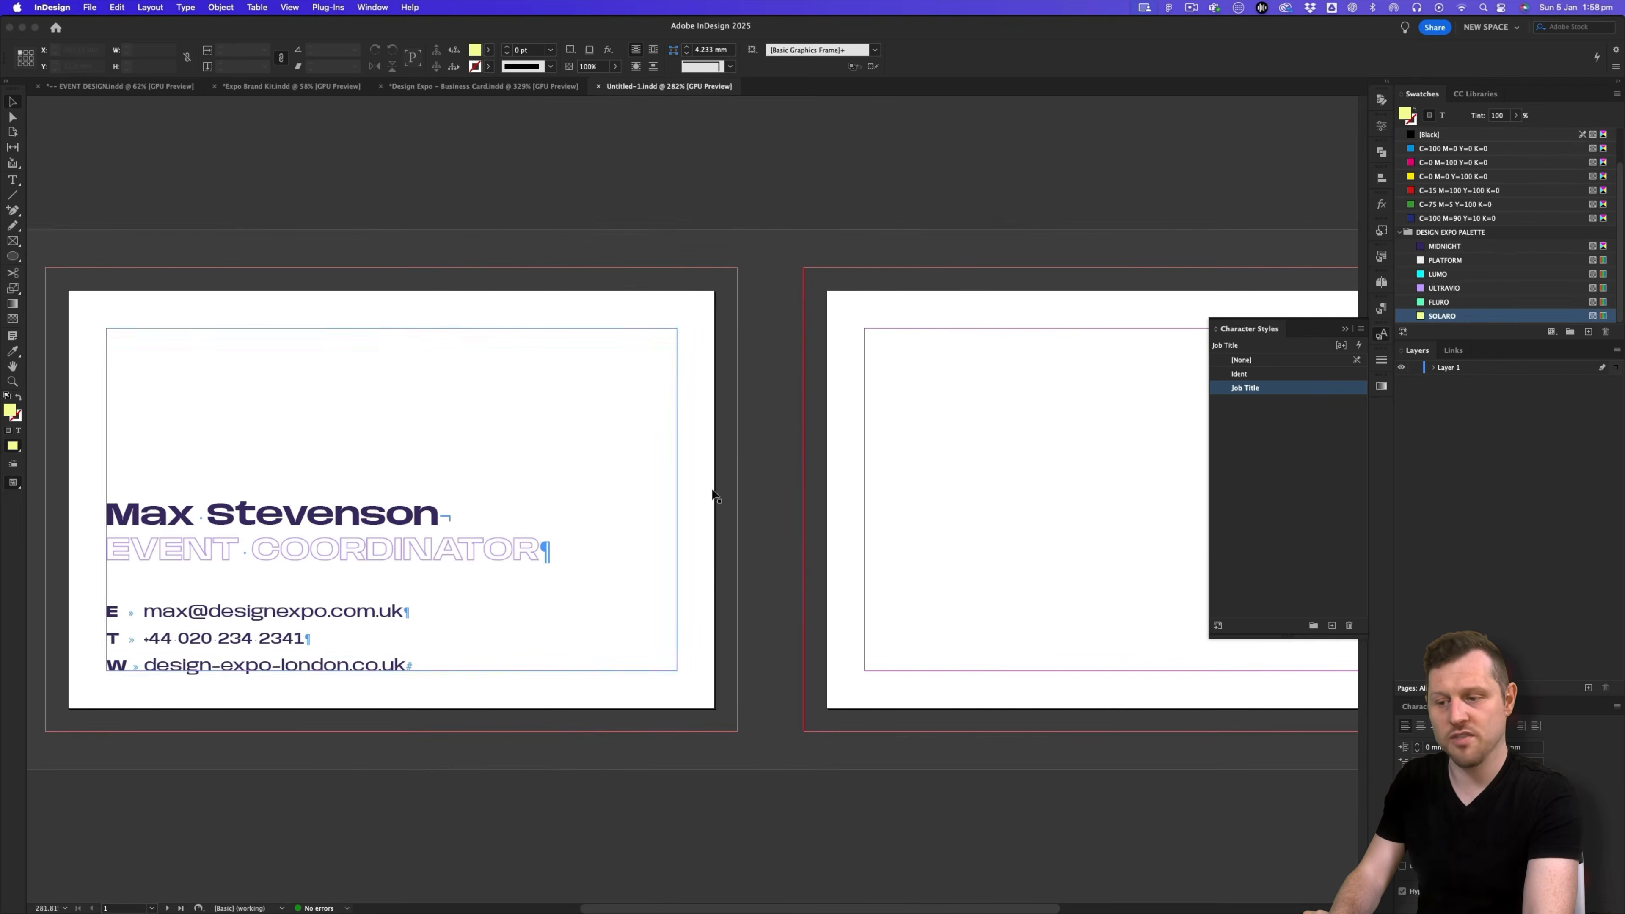
pyautogui.moveTo(918, 494); pyautogui.dragTo(557, 477)
pyautogui.scroll(3, 703, 464)
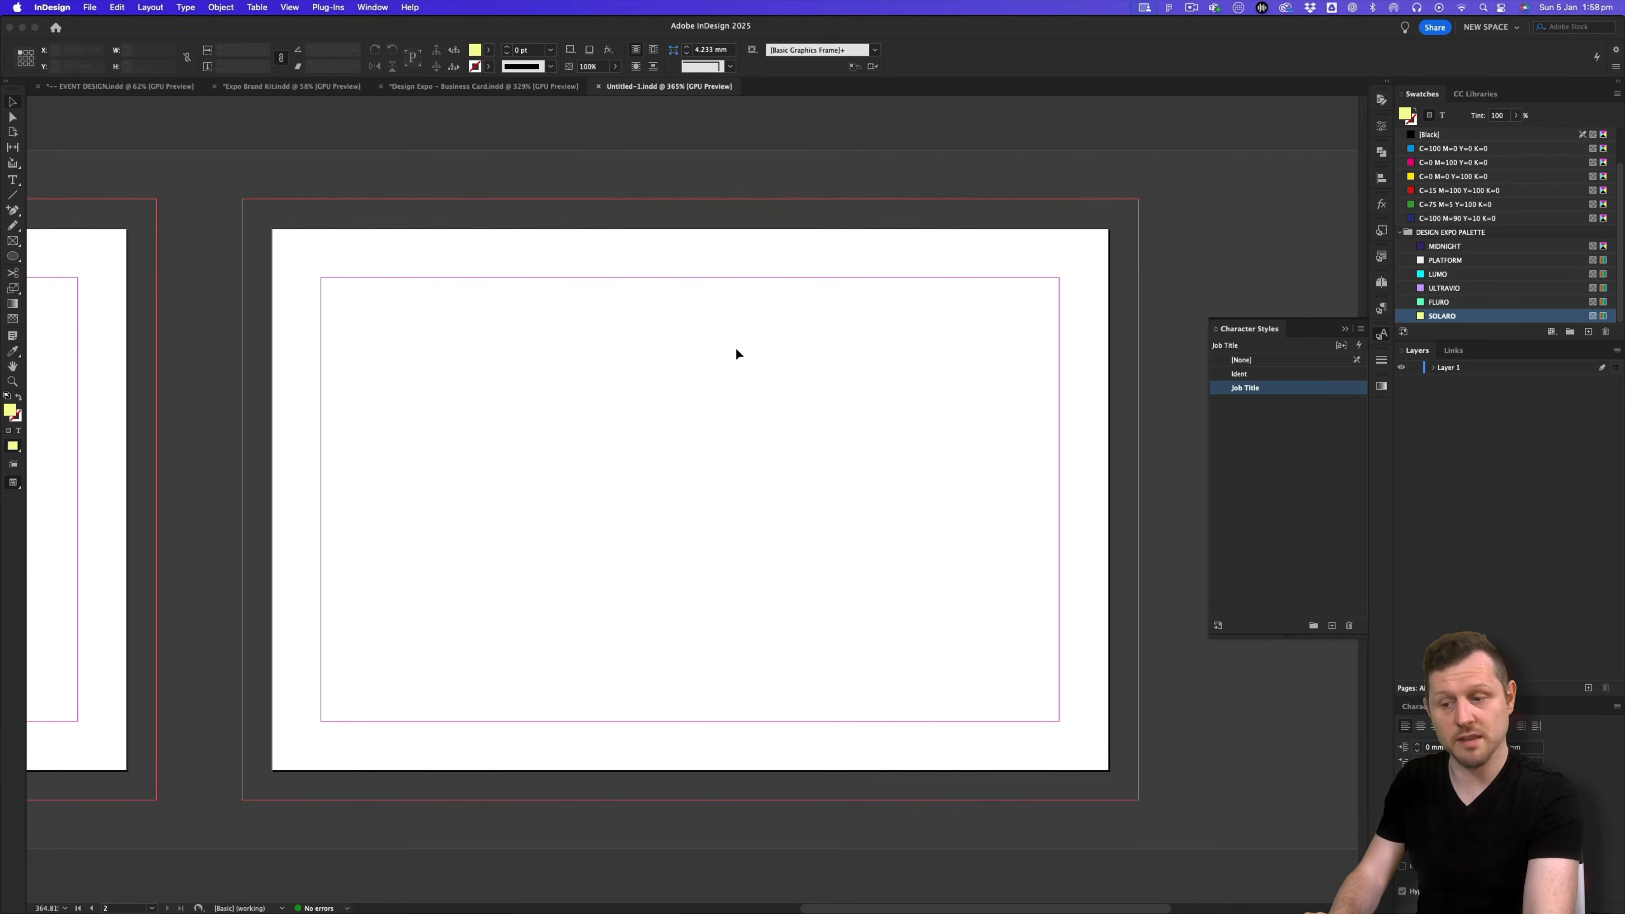
pyautogui.doubleClick(1451, 369)
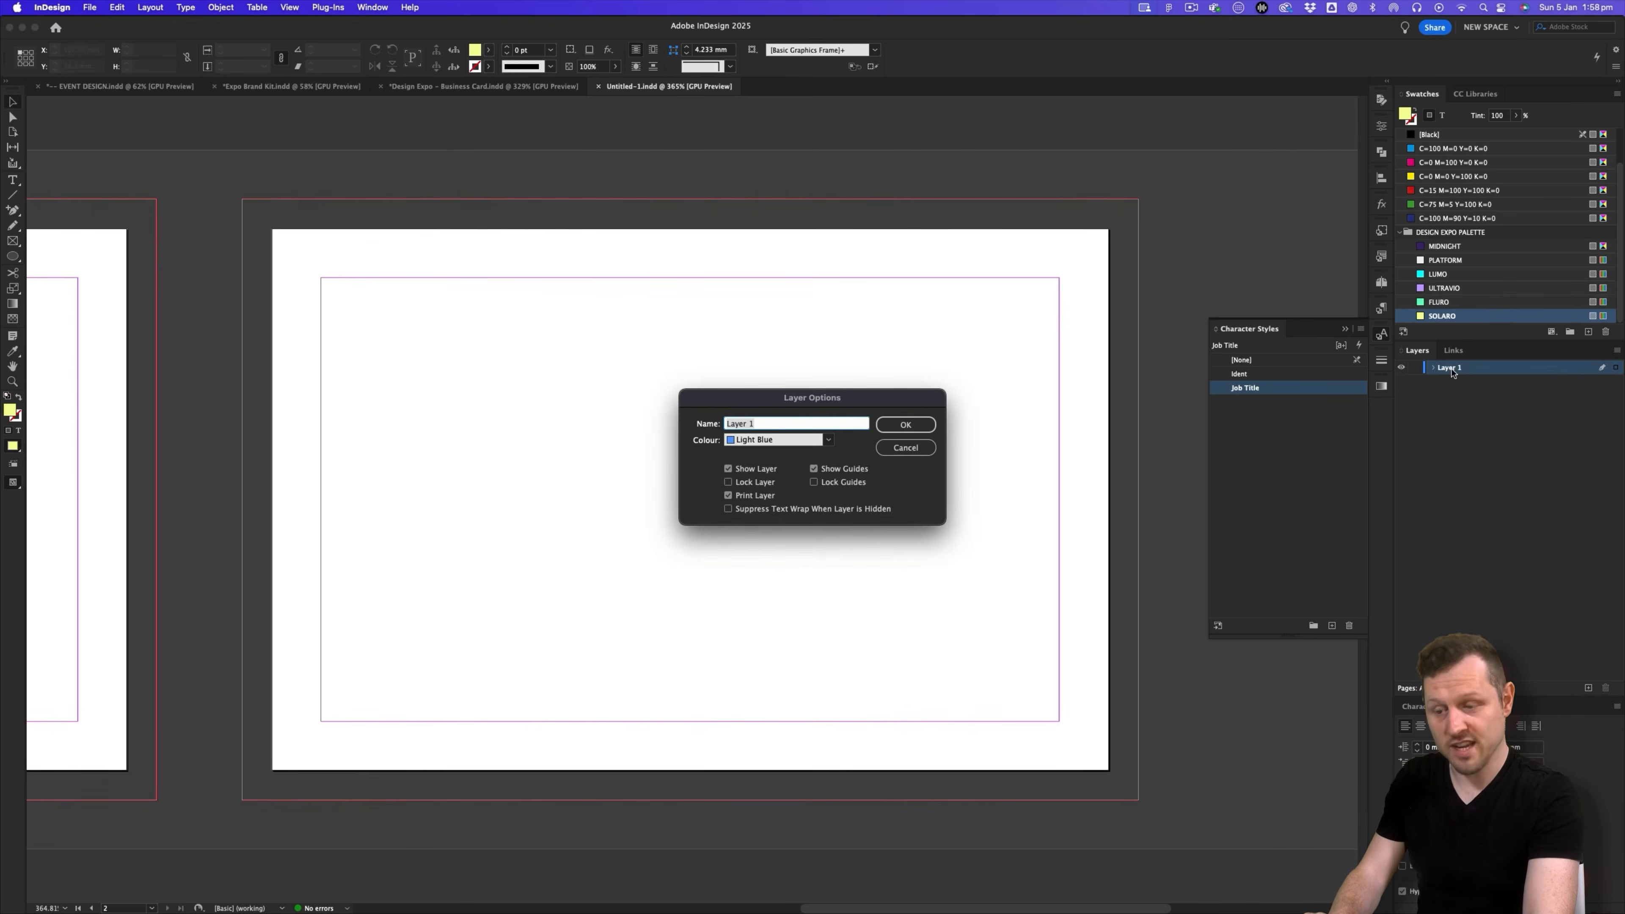
pyautogui.write('TYPE')
pyautogui.press('Return')
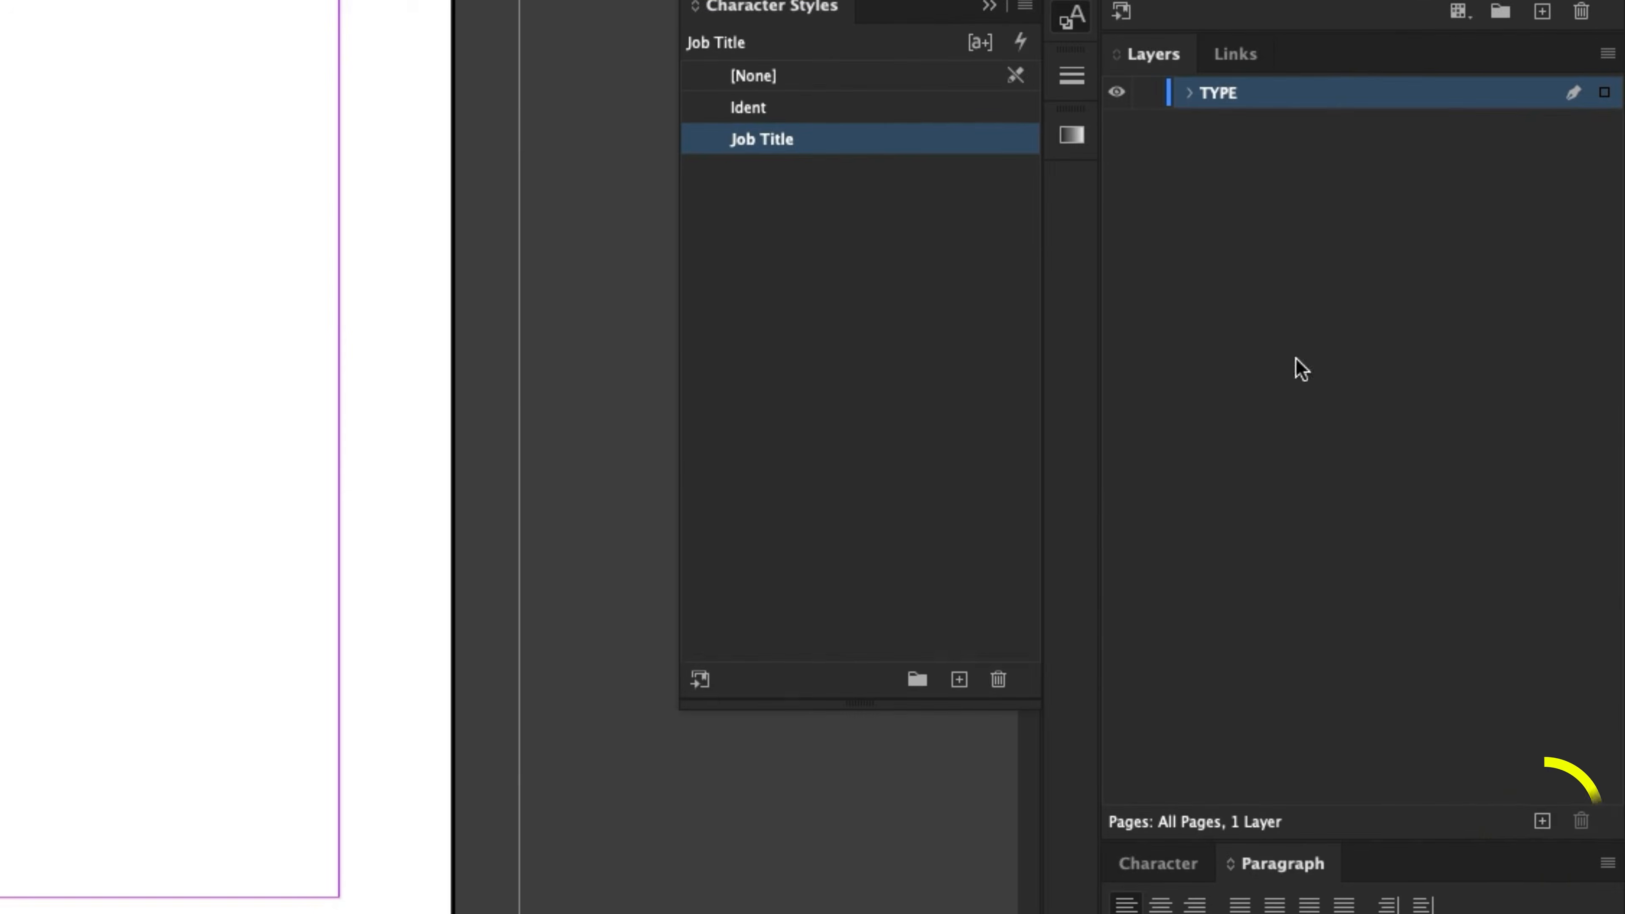
# - Add a layer named IMAGES and move it beneath the TYPE layer
pyautogui.click(1540, 823)
pyautogui.doubleClick(1230, 93)
pyautogui.write('IMAGES')
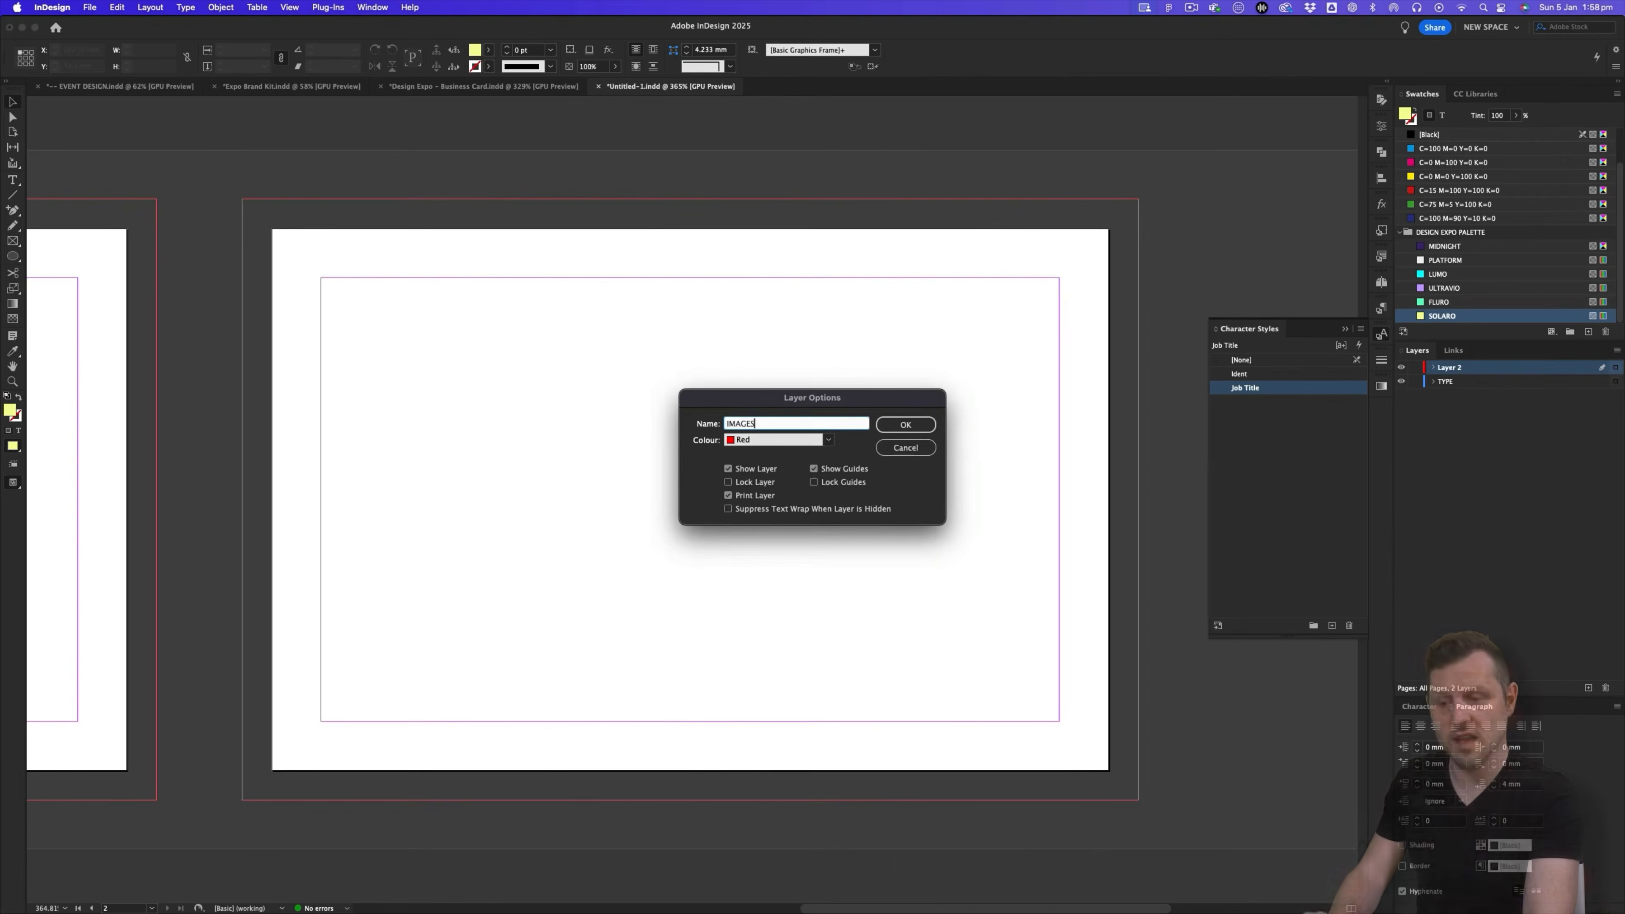
pyautogui.press('Return')
pyautogui.moveTo(1444, 369); pyautogui.dragTo(1447, 390)
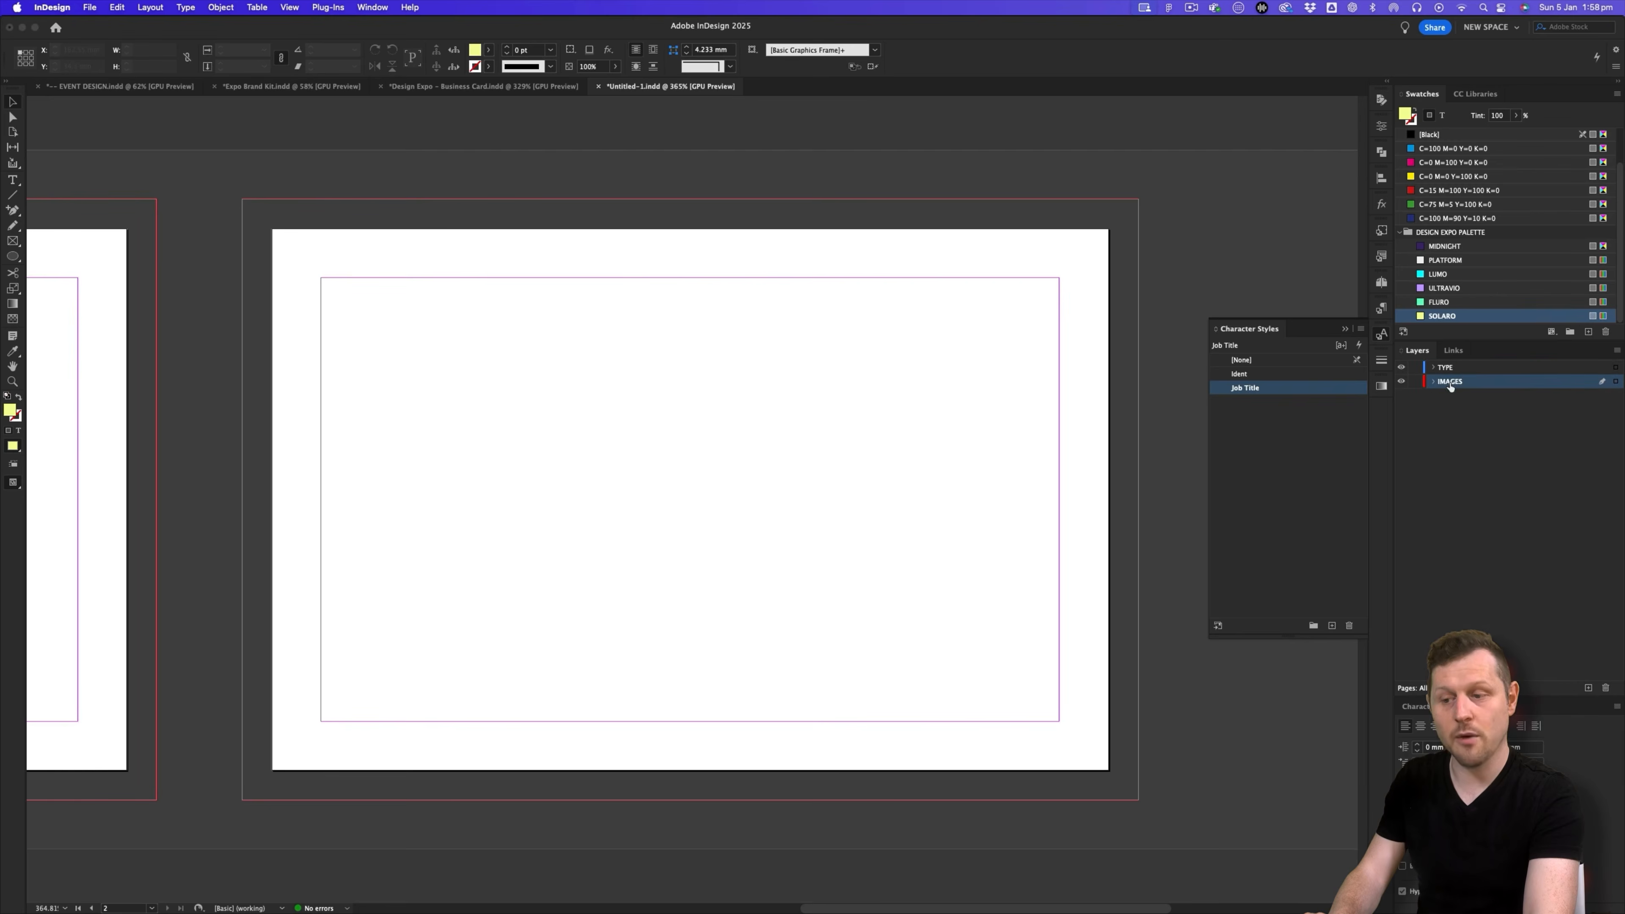
# - Lock the TYPE layer and add a layer named BASE at the bottom of the layer stack, beneath IMAGES
pyautogui.click(1415, 366)
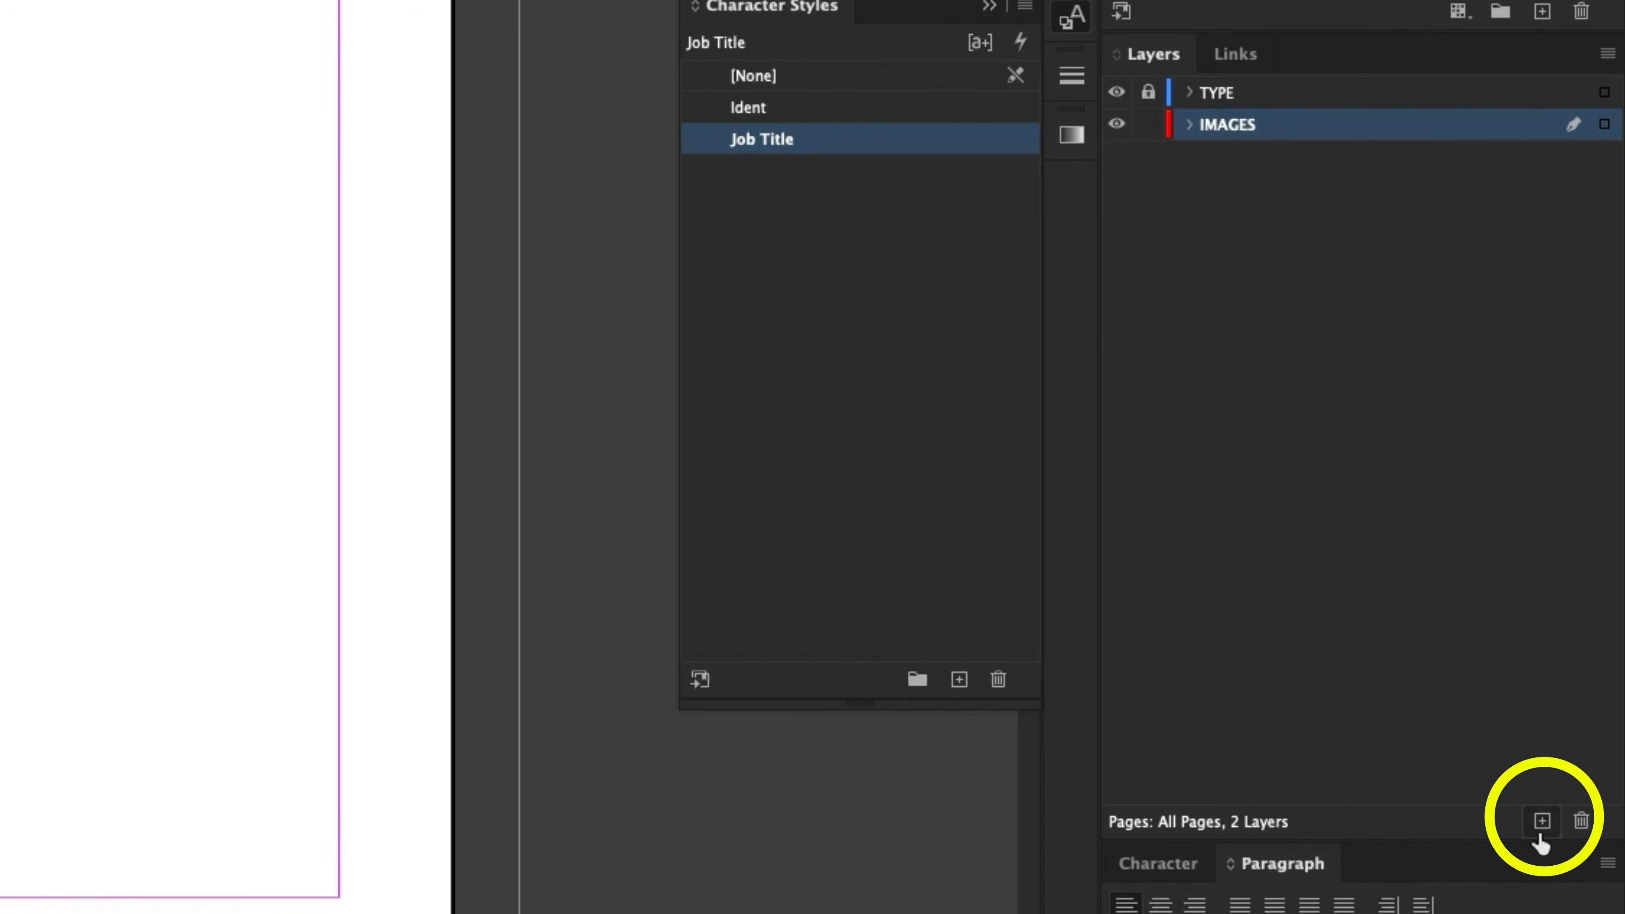
pyautogui.click(1542, 822)
pyautogui.doubleClick(1241, 128)
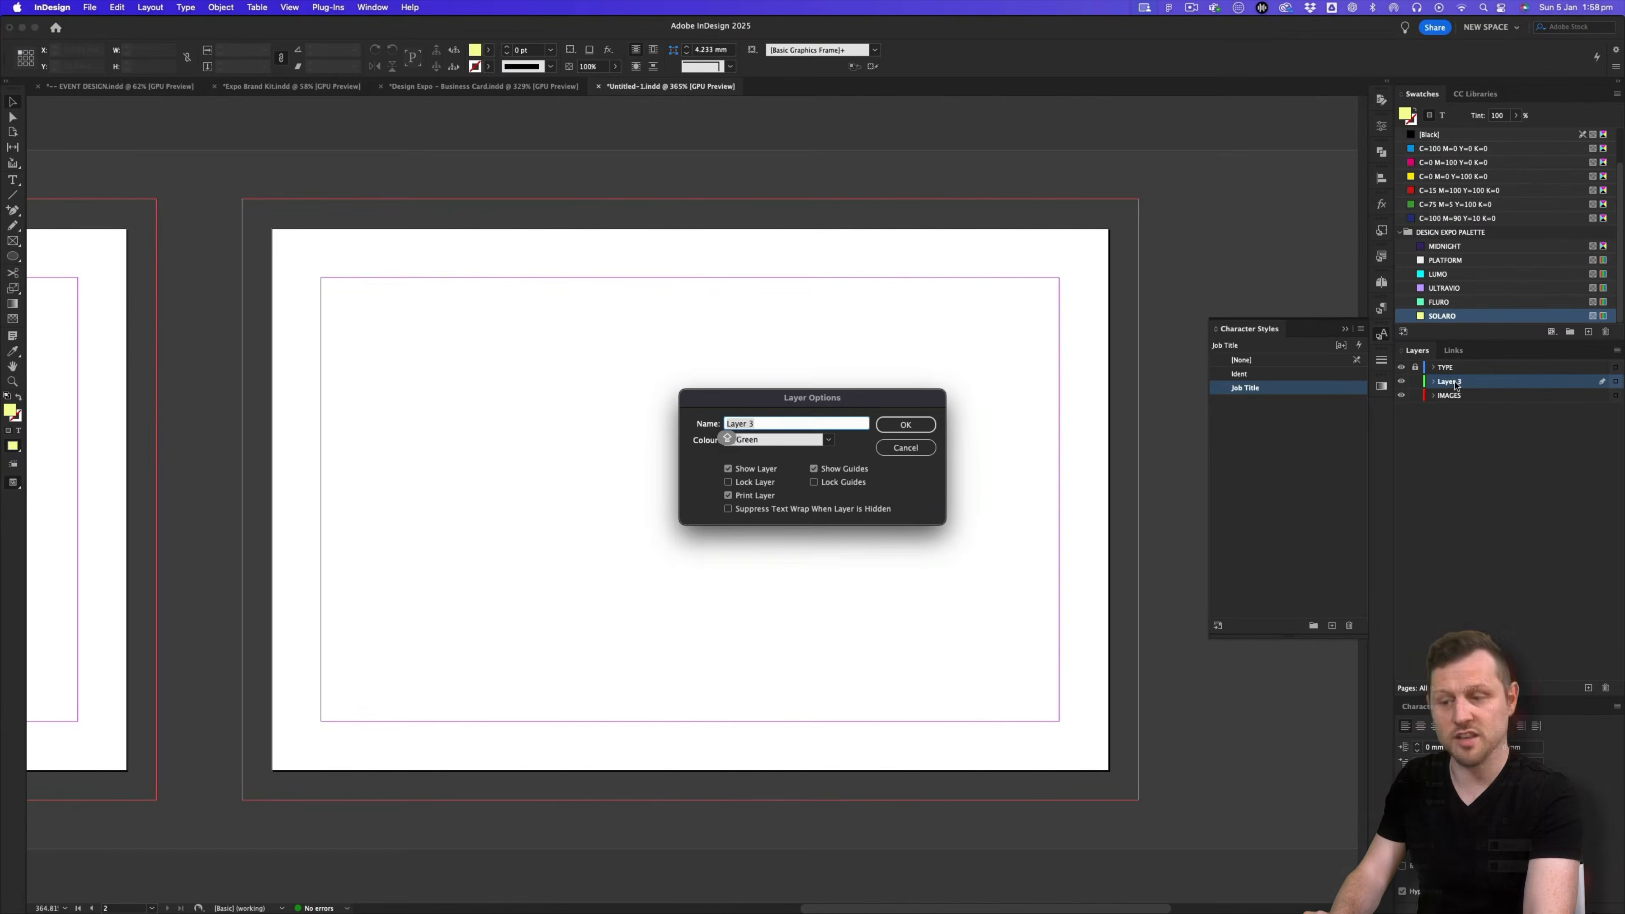
pyautogui.write('BASE')
pyautogui.press('Return')
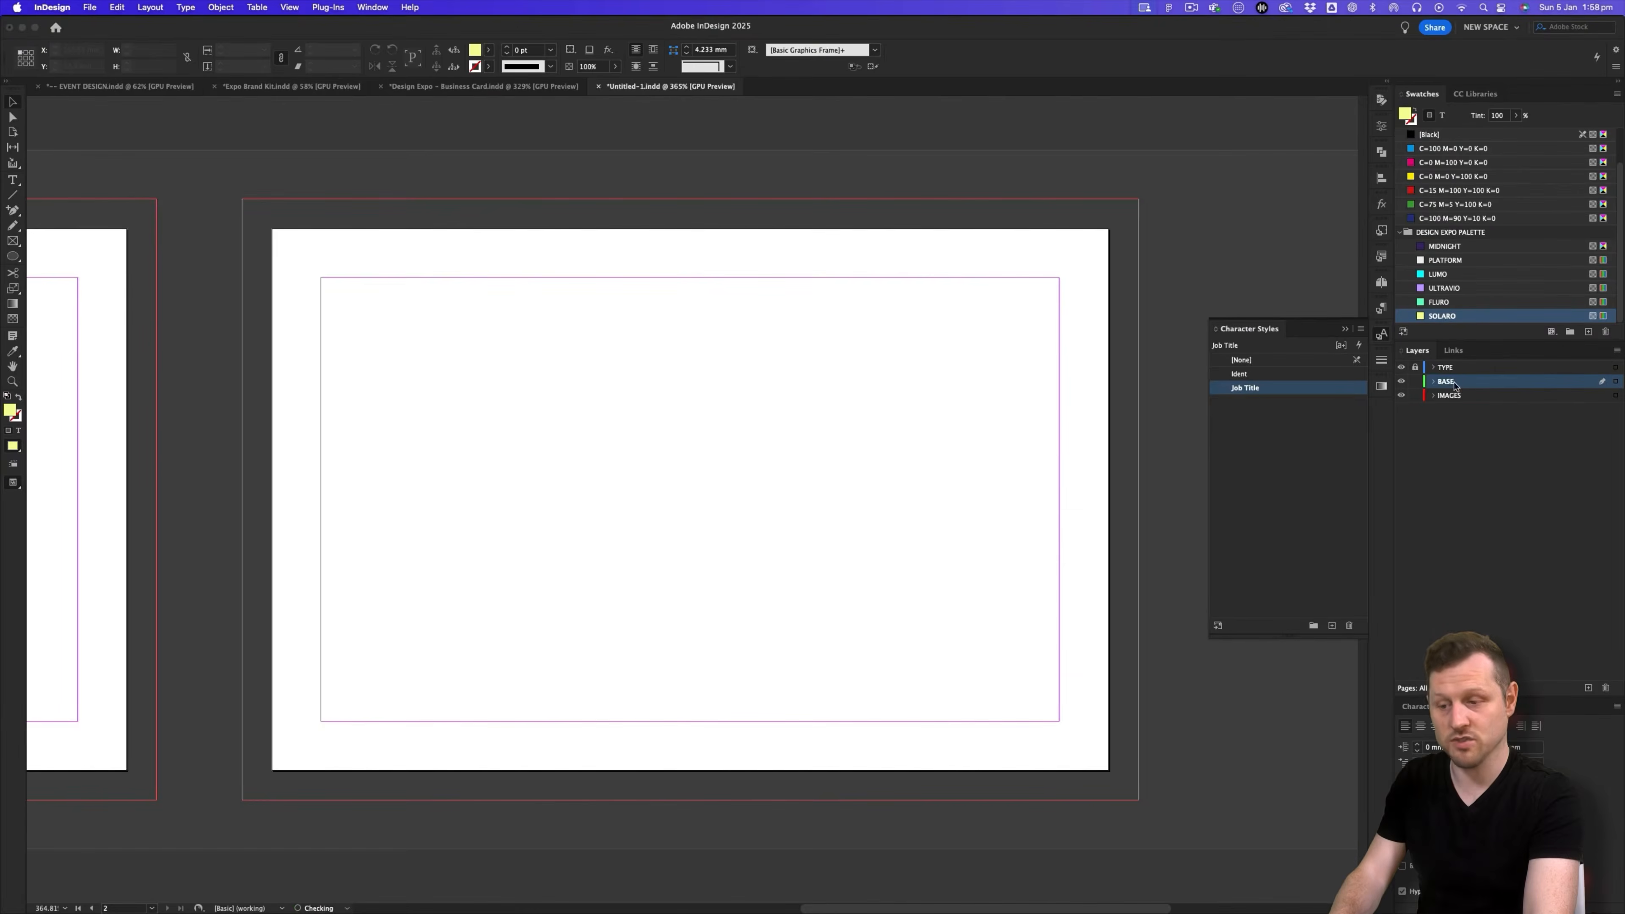
pyautogui.moveTo(1445, 407); pyautogui.dragTo(1447, 403)
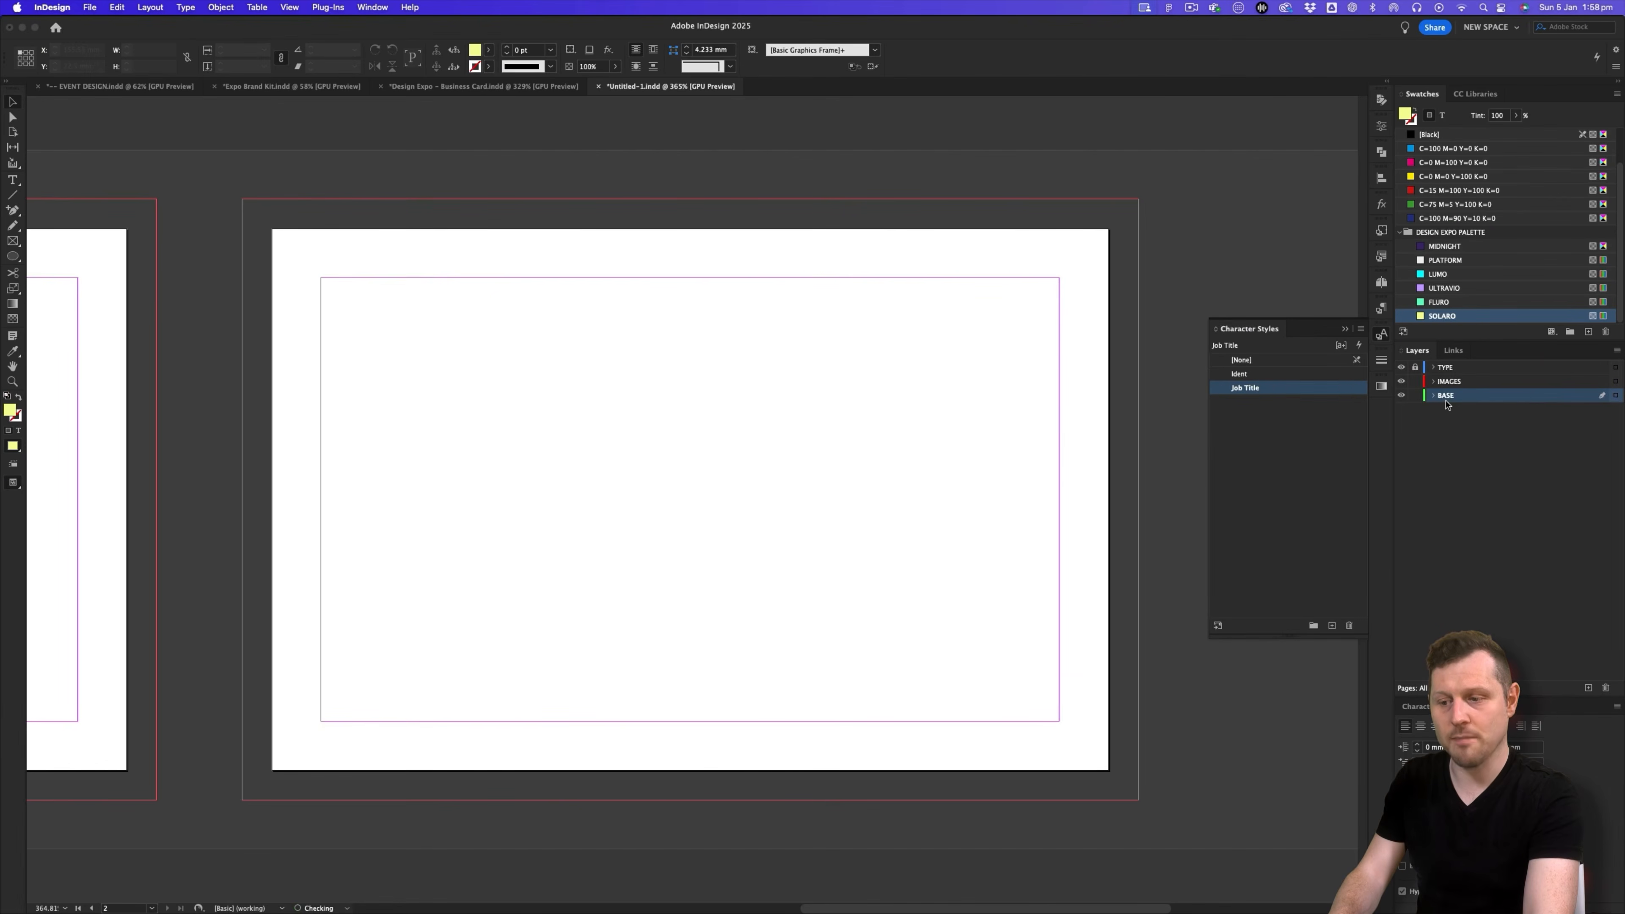
# - Draw an image frame about 91 × 61 mm over page 2's full bleed and place the blue gradient PSD from Graphic Textures/Gradient in it
pyautogui.click(12, 240)
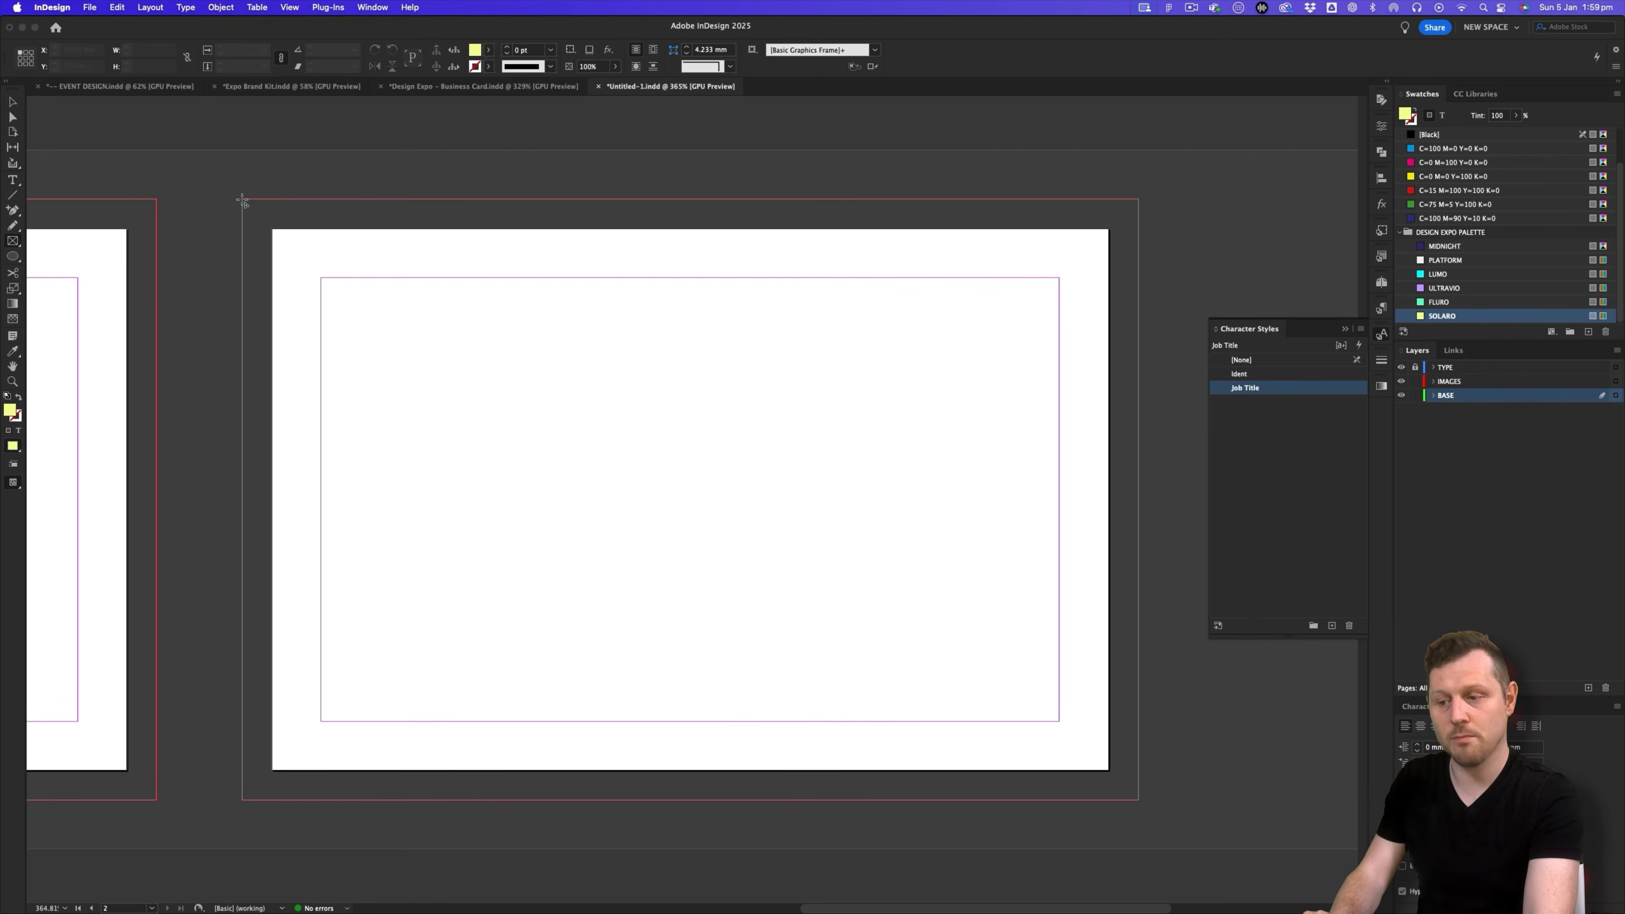
pyautogui.moveTo(243, 200)
pyautogui.mouseDown()
pyautogui.moveTo(297, 266)
pyautogui.moveTo(1138, 800)
pyautogui.mouseUp()
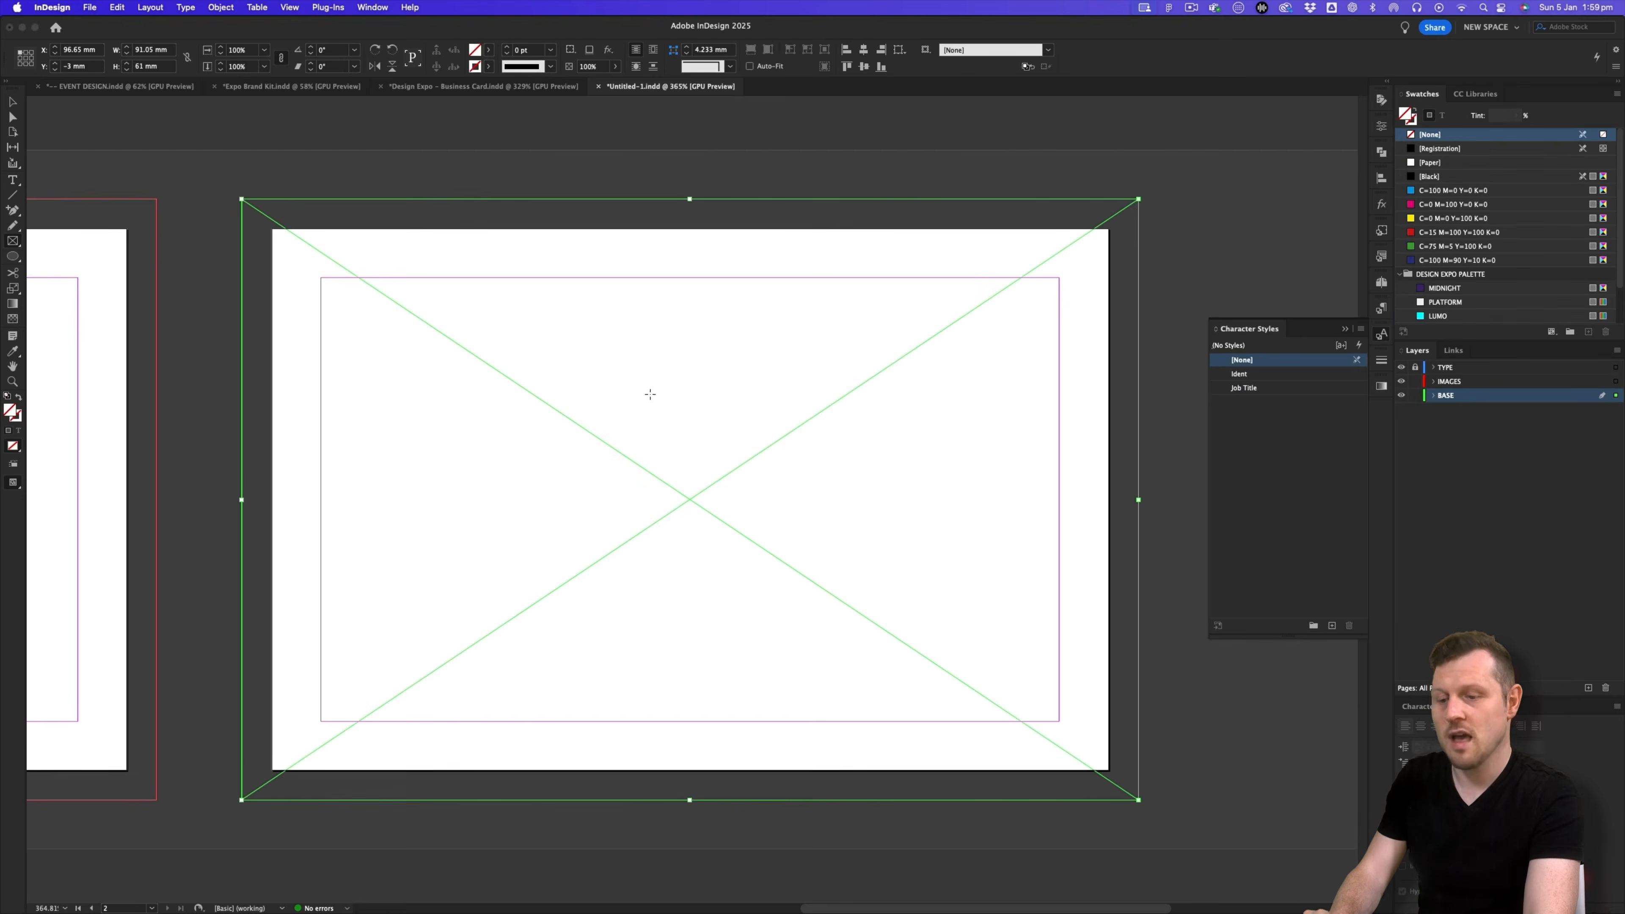
pyautogui.press('super+d')
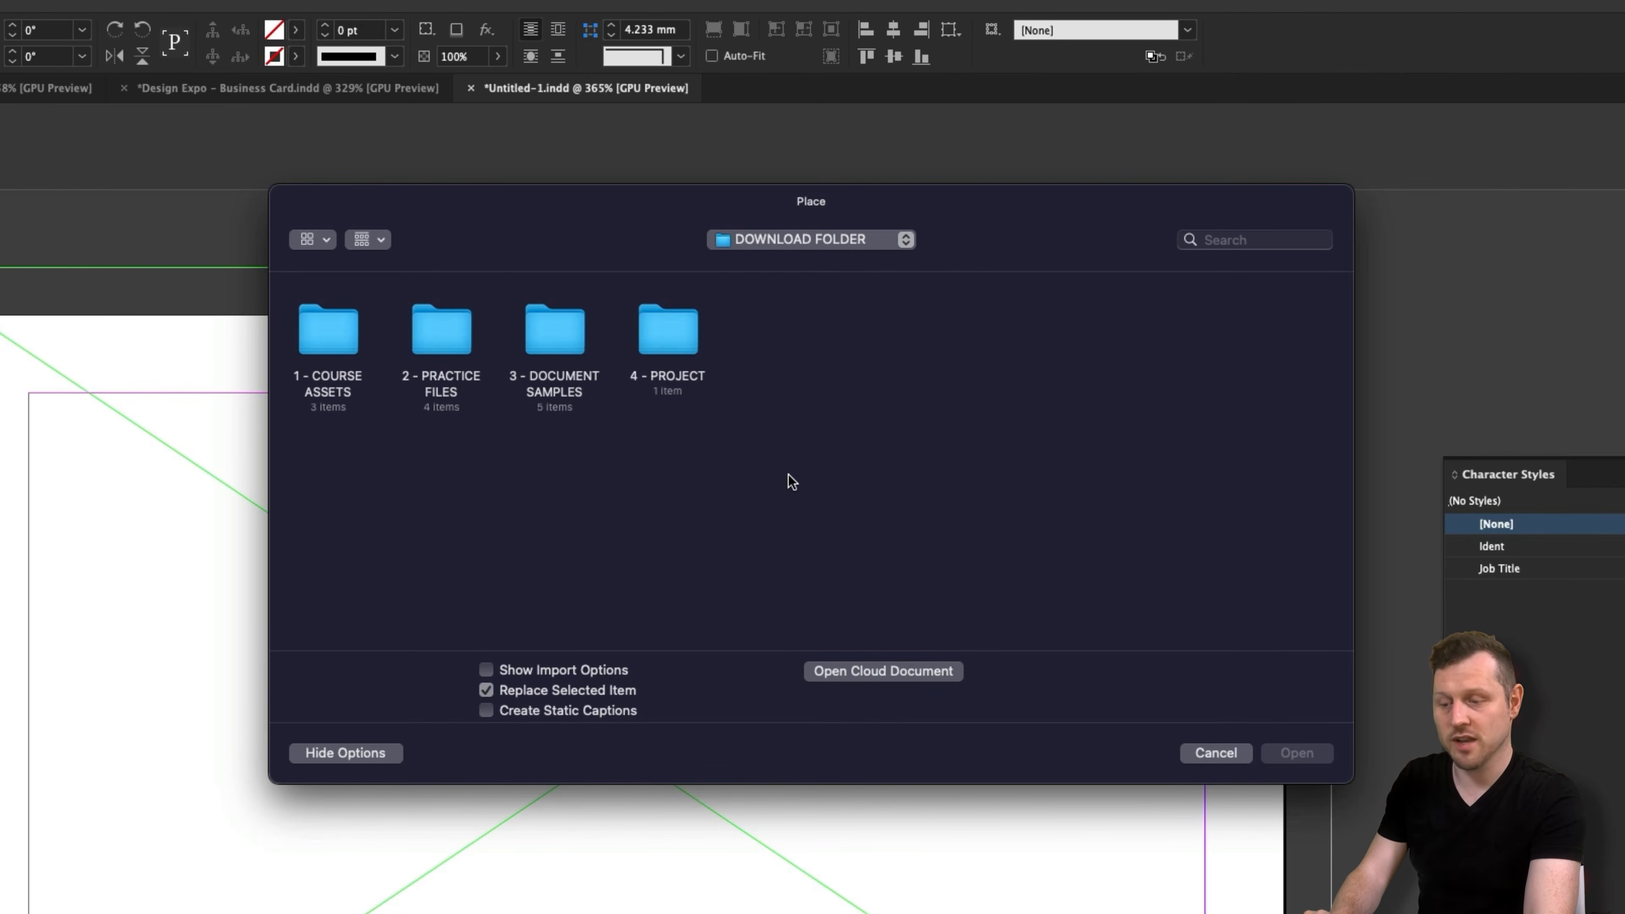
pyautogui.click(686, 336)
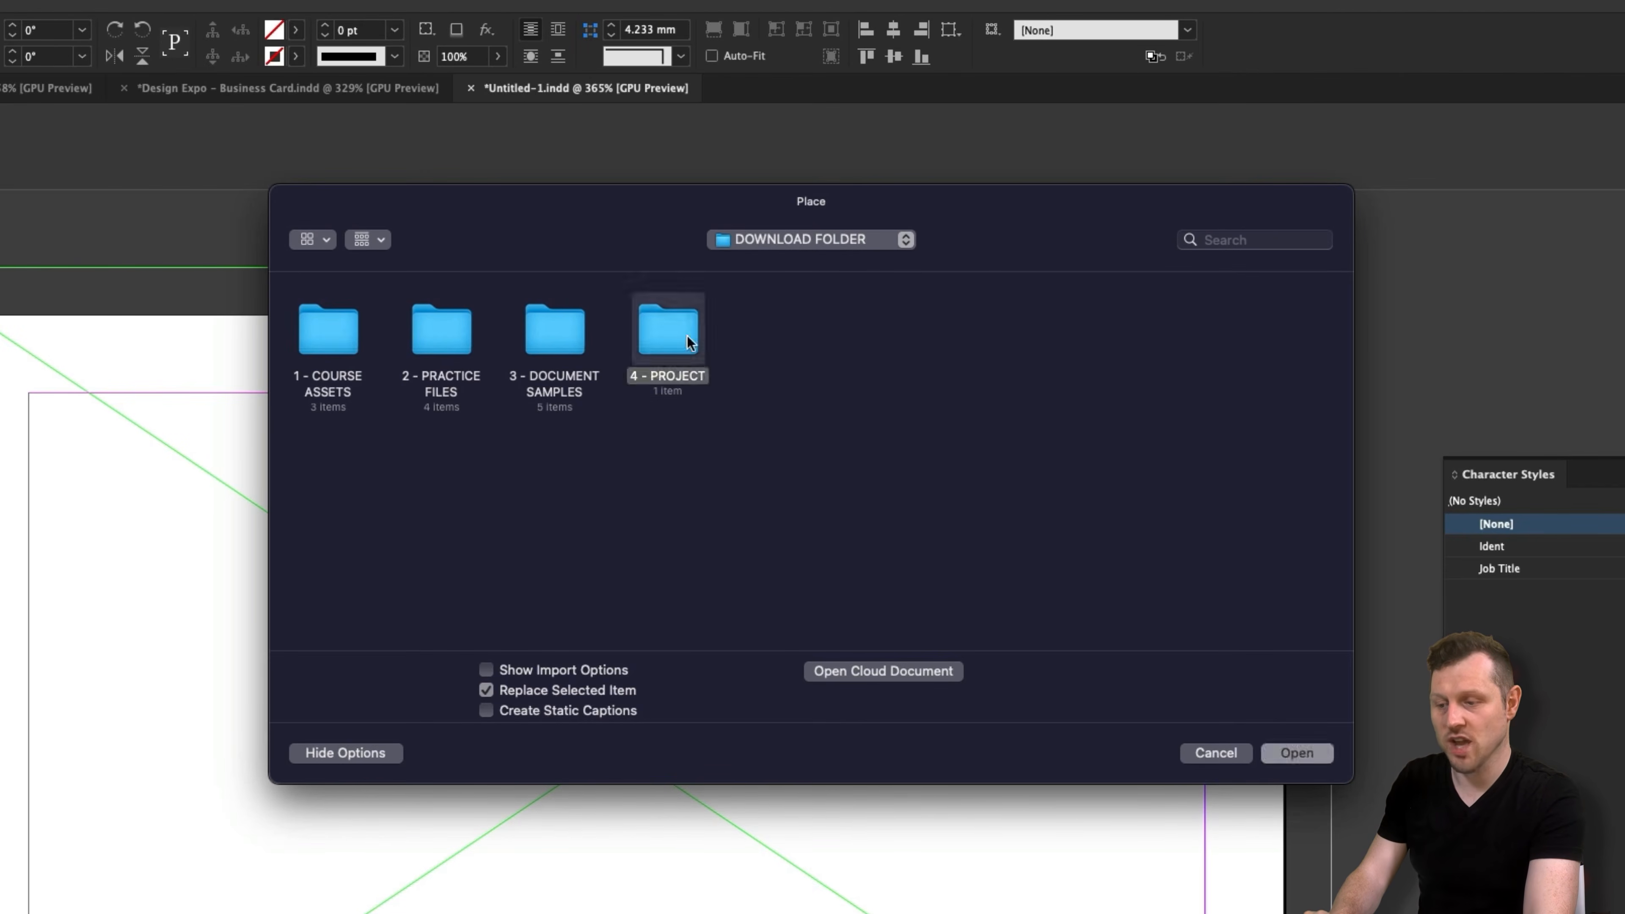
pyautogui.doubleClick(687, 336)
pyautogui.doubleClick(342, 330)
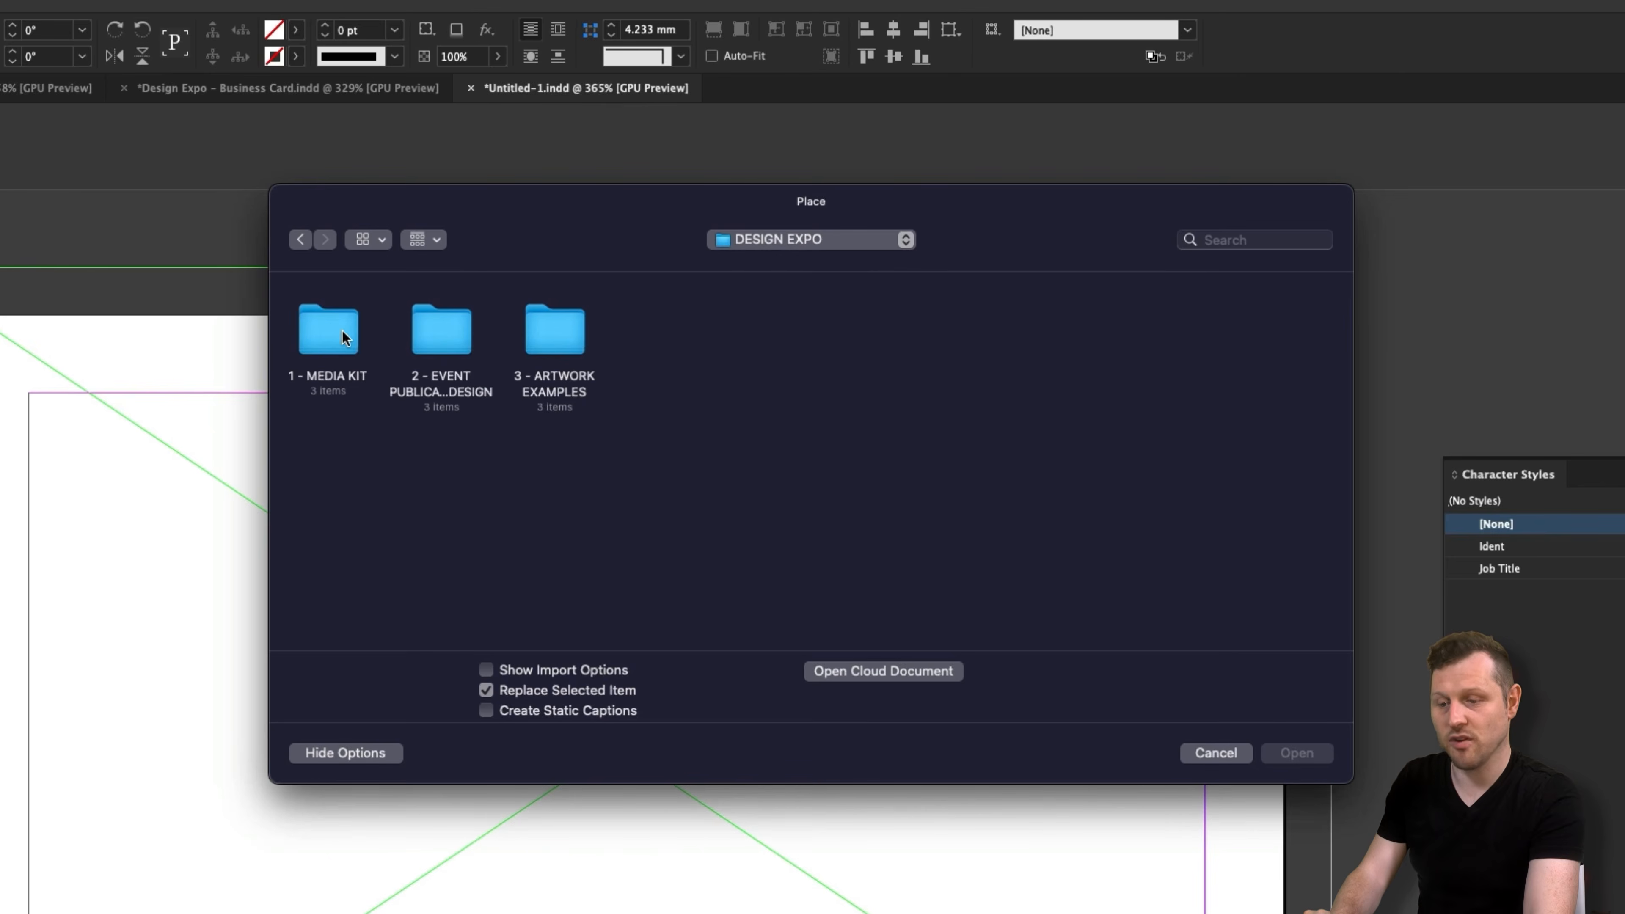
pyautogui.doubleClick(342, 330)
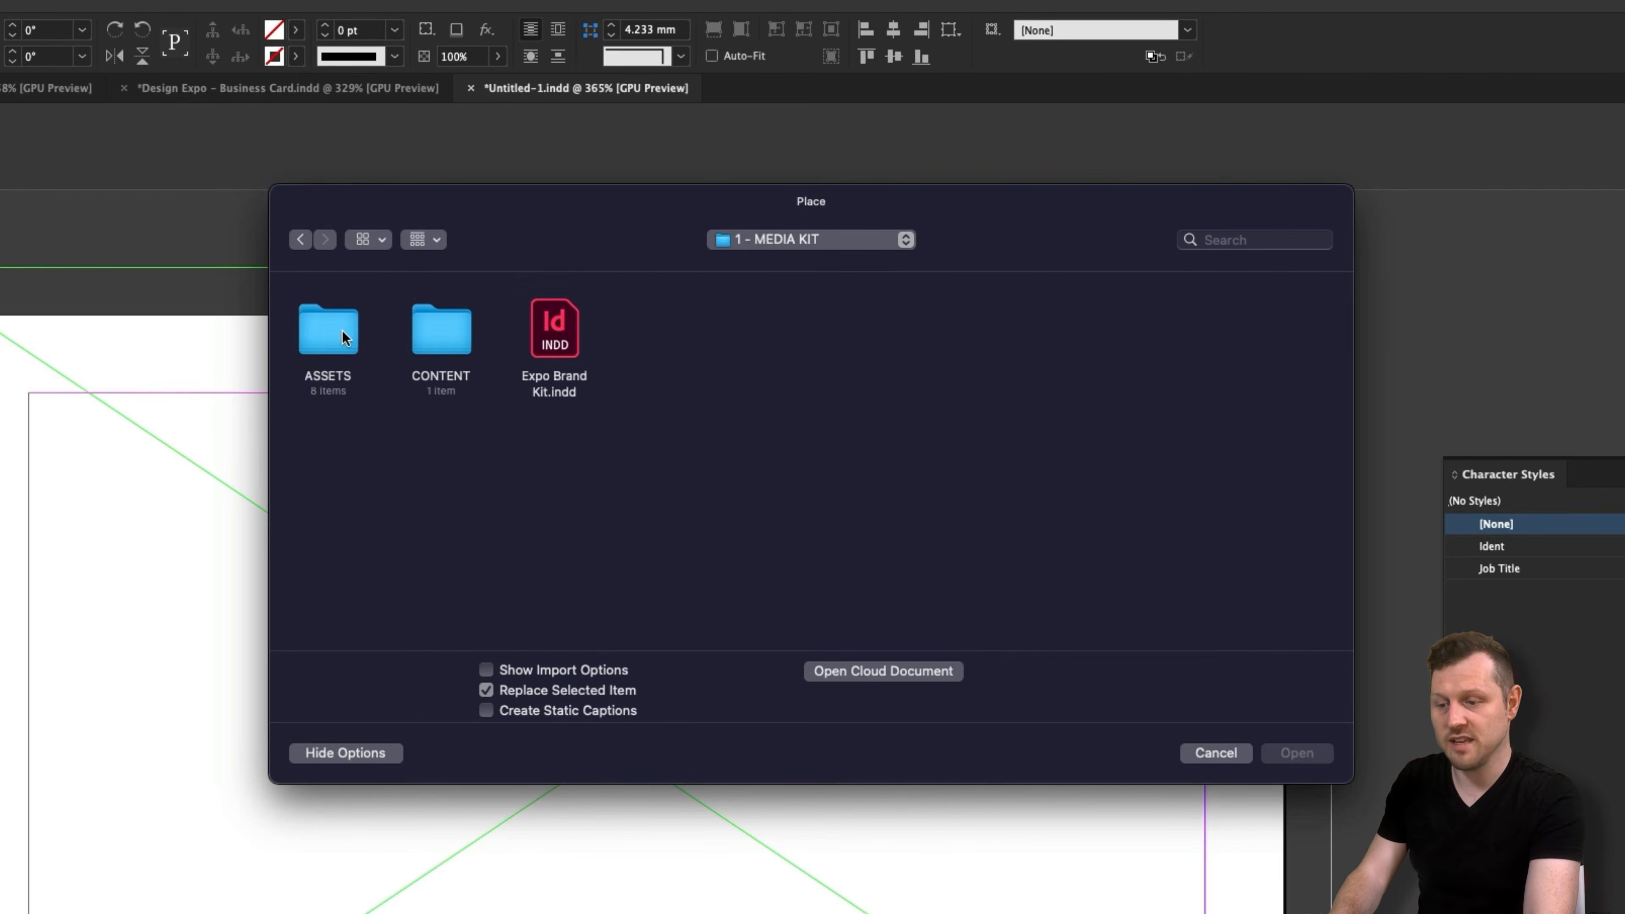
pyautogui.doubleClick(342, 331)
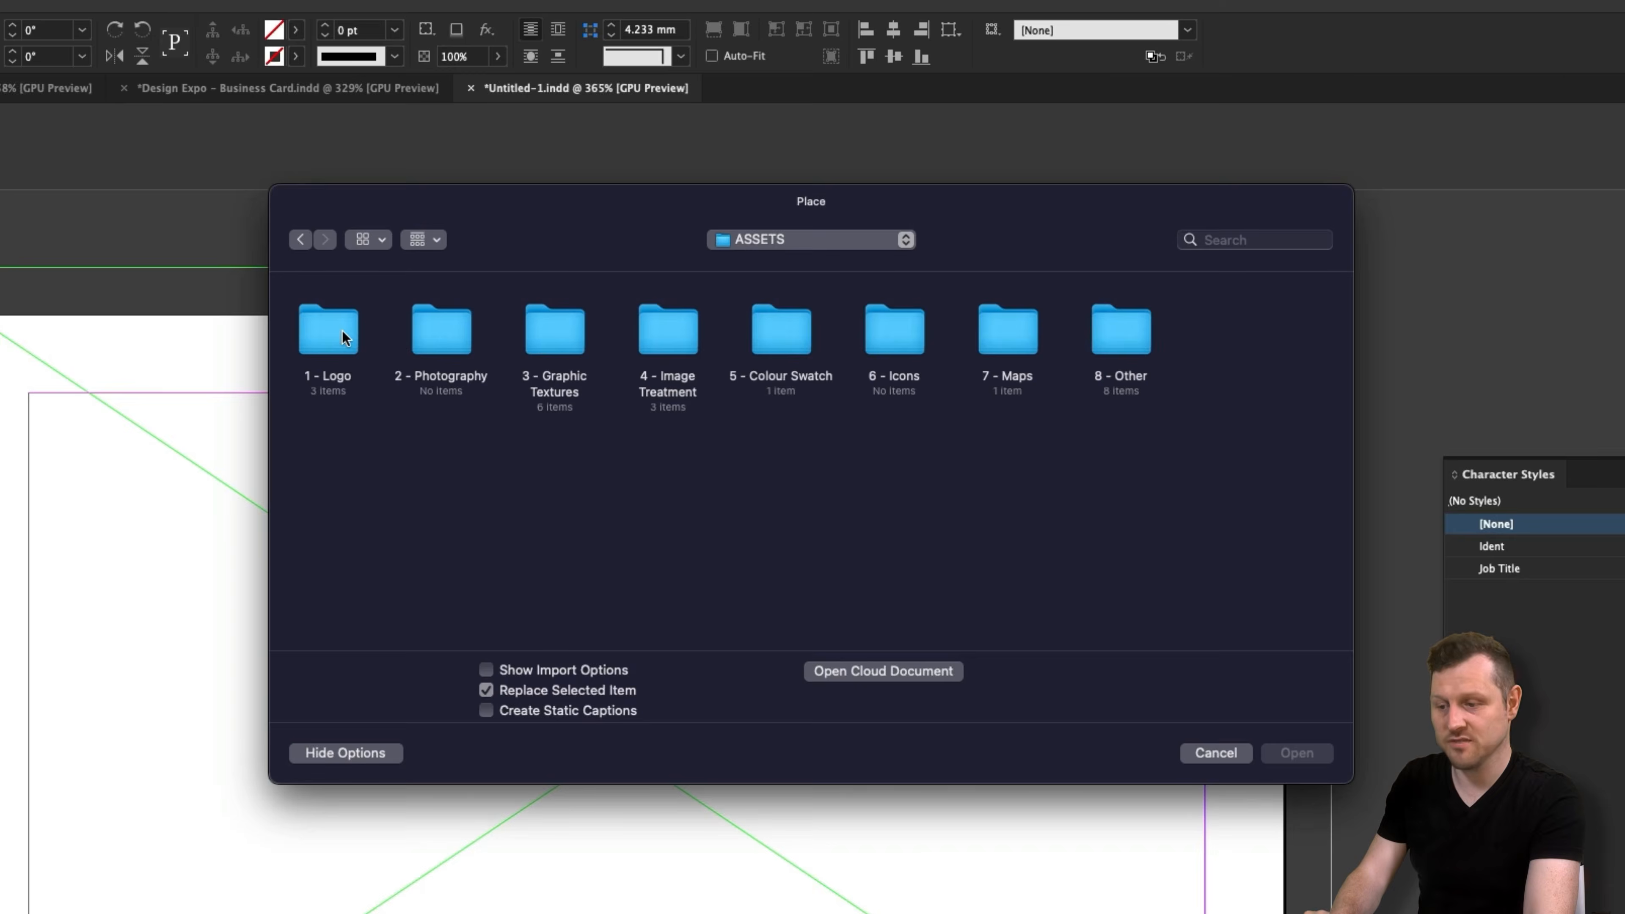
pyautogui.doubleClick(544, 333)
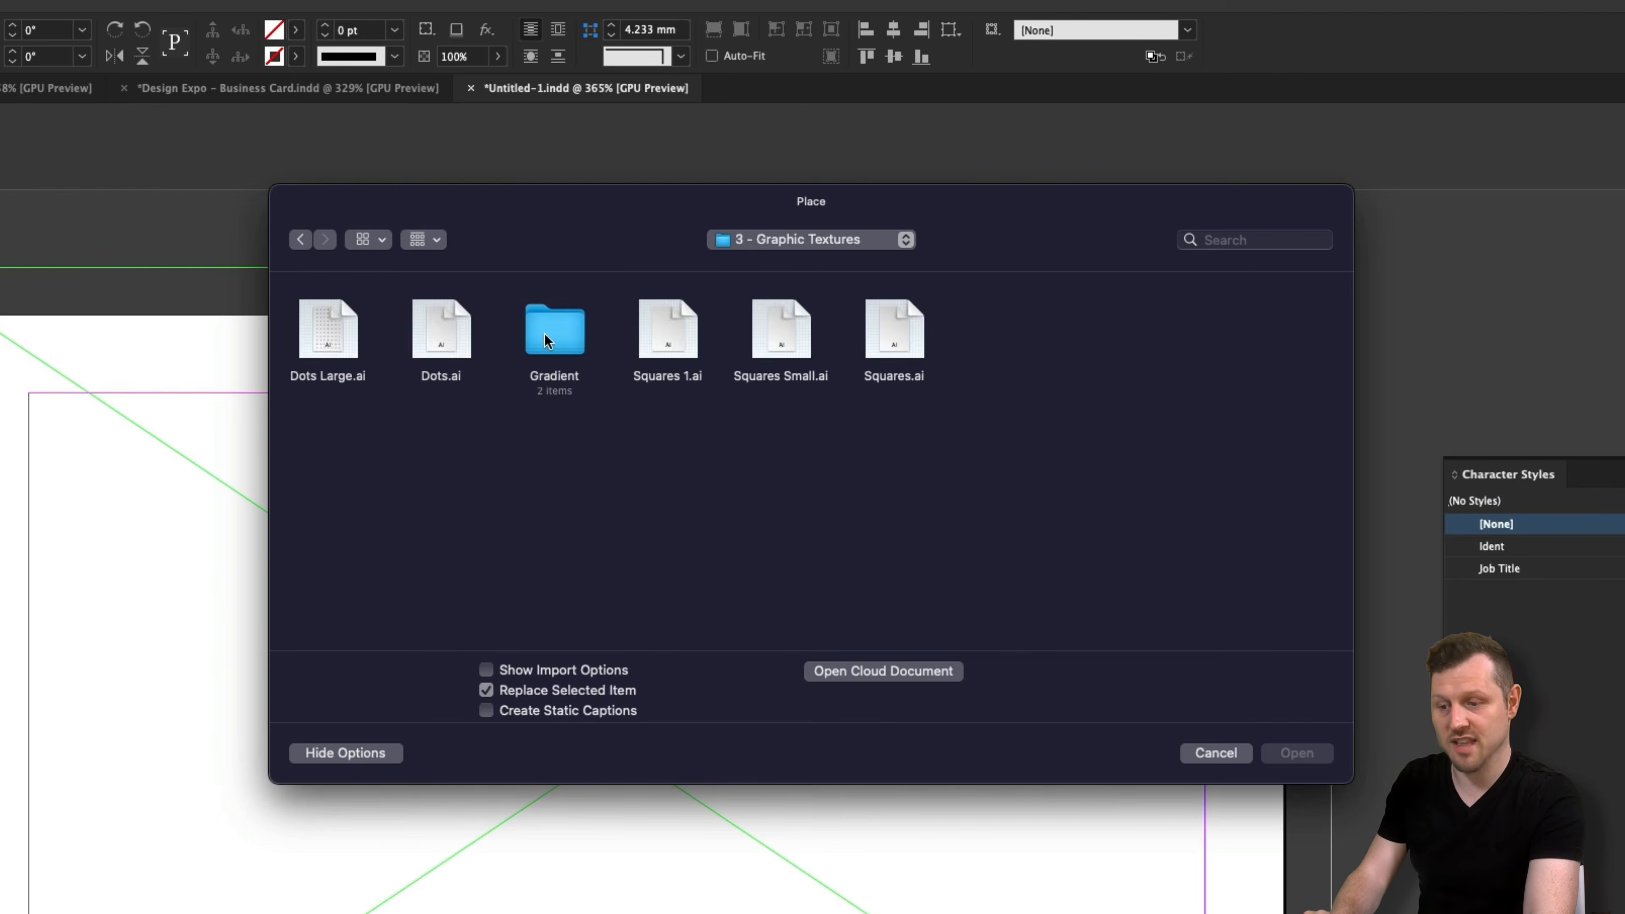
pyautogui.doubleClick(556, 344)
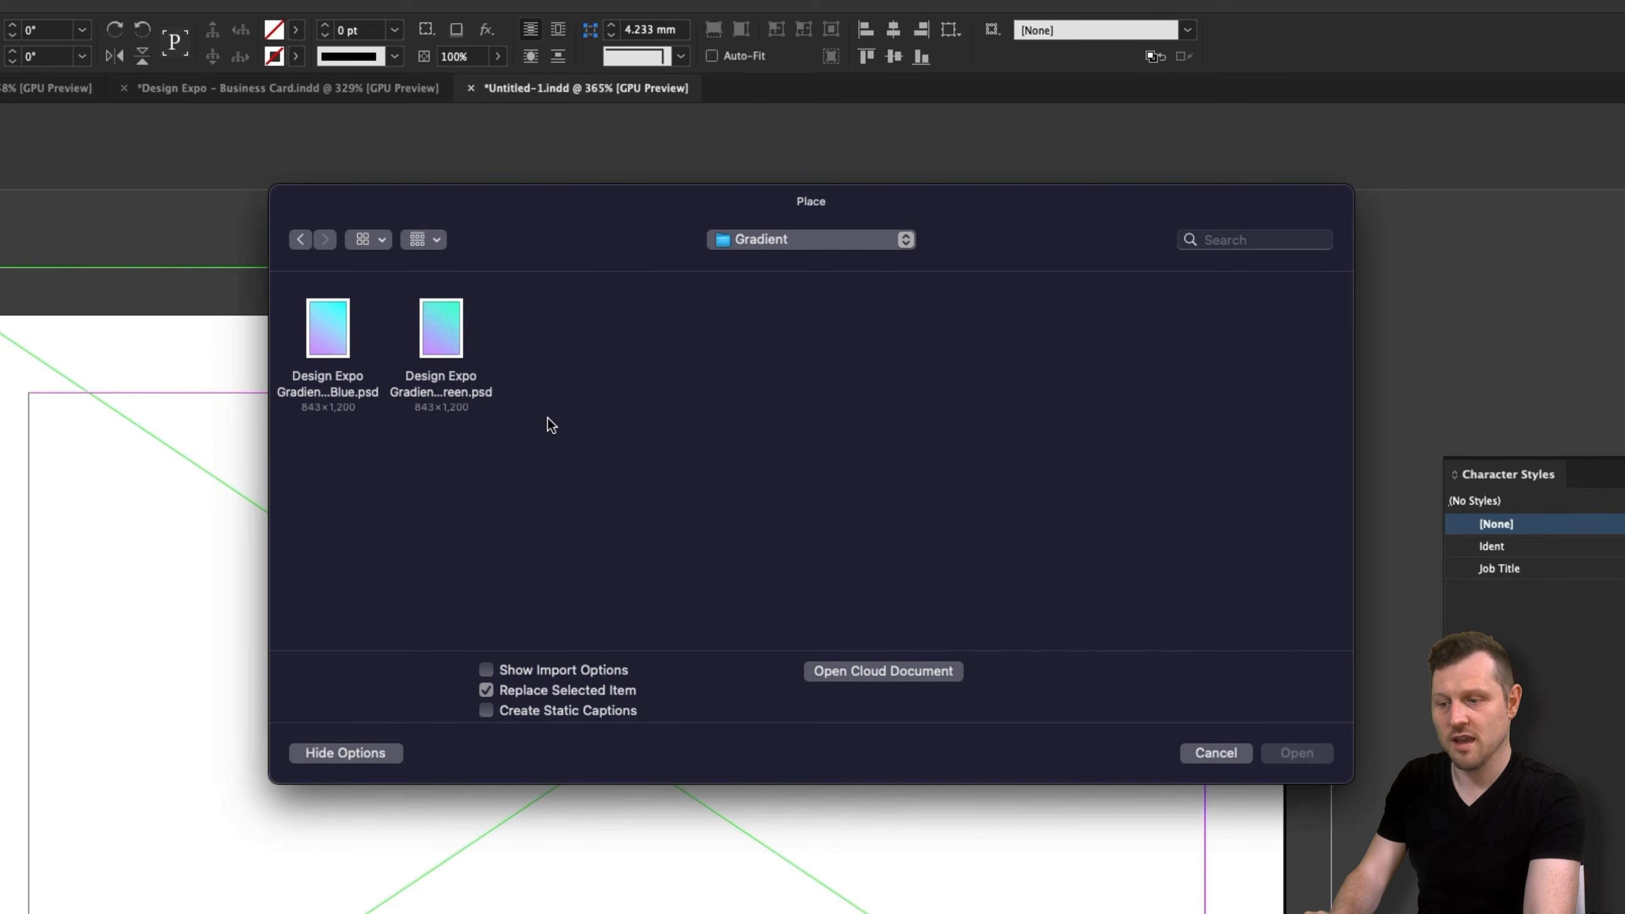
pyautogui.doubleClick(351, 340)
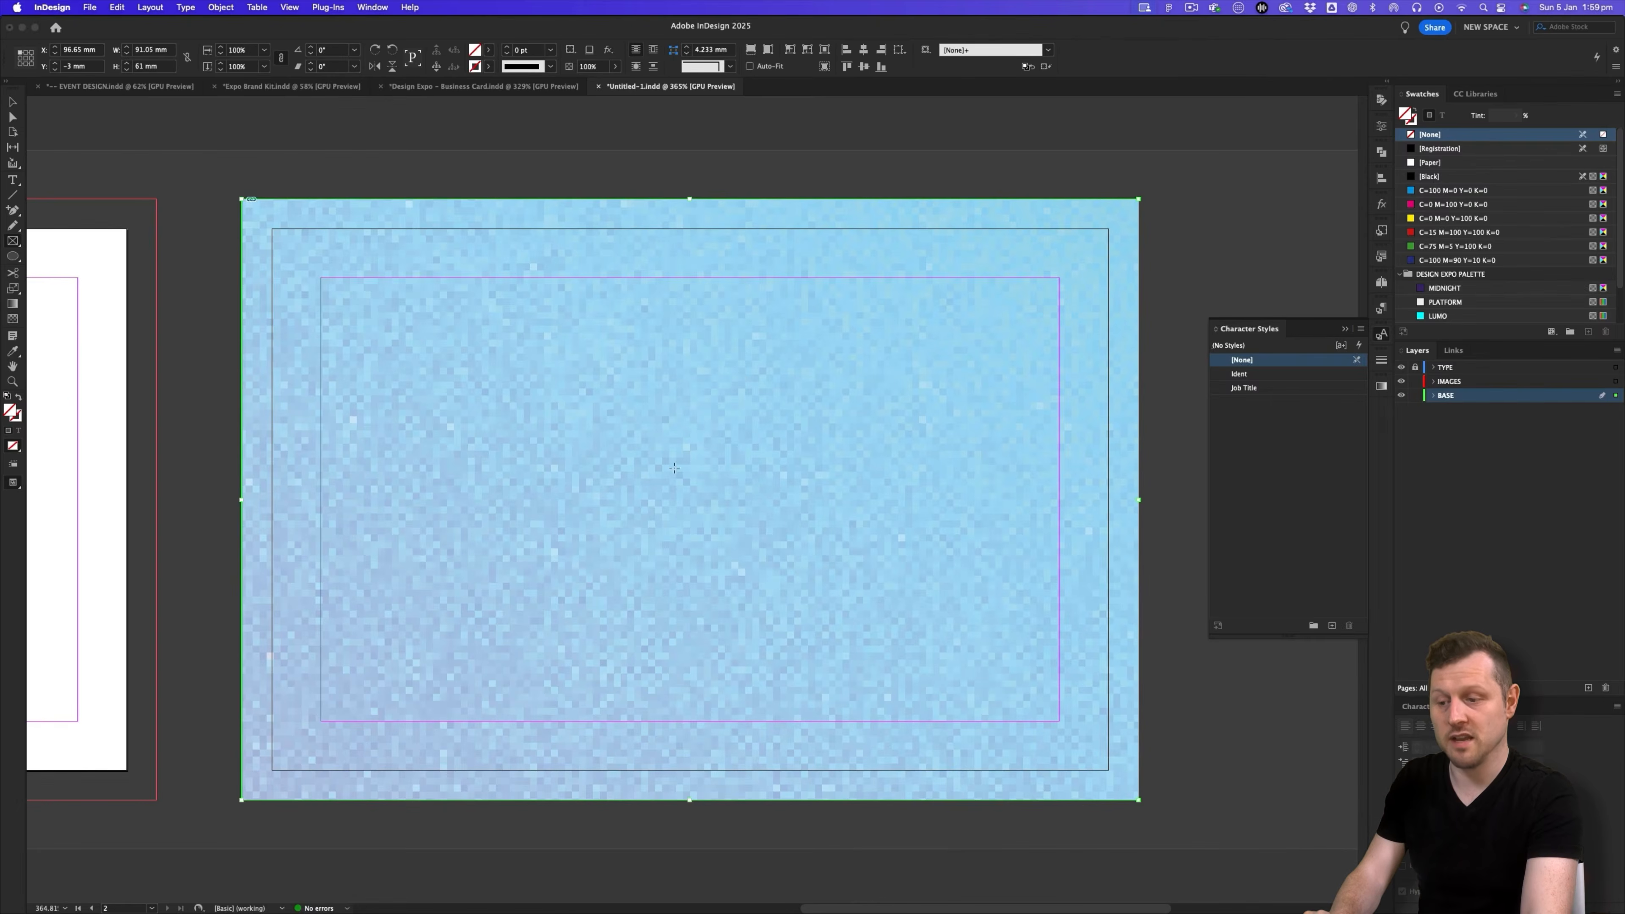
# - Fit the placed gradient image to its frame with Fill Frame Proportionally
pyautogui.hscroll(2, 691, 459)
pyautogui.hscroll(-3, 693, 457)
pyautogui.hscroll(2, 686, 448)
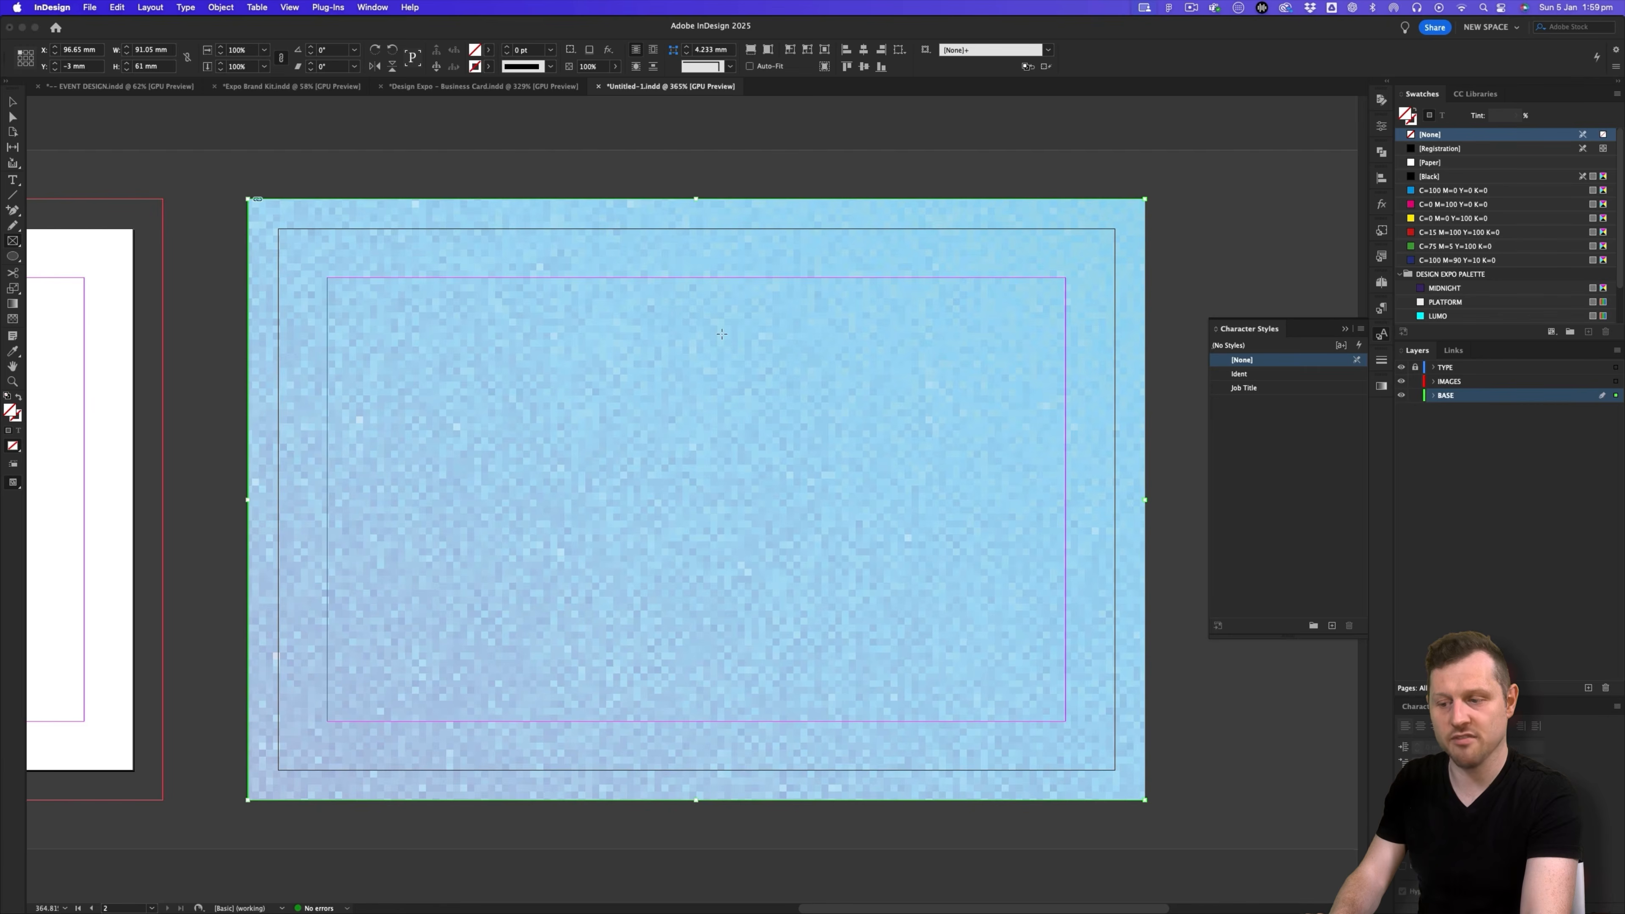
pyautogui.press('v')
pyautogui.rightClick(753, 329)
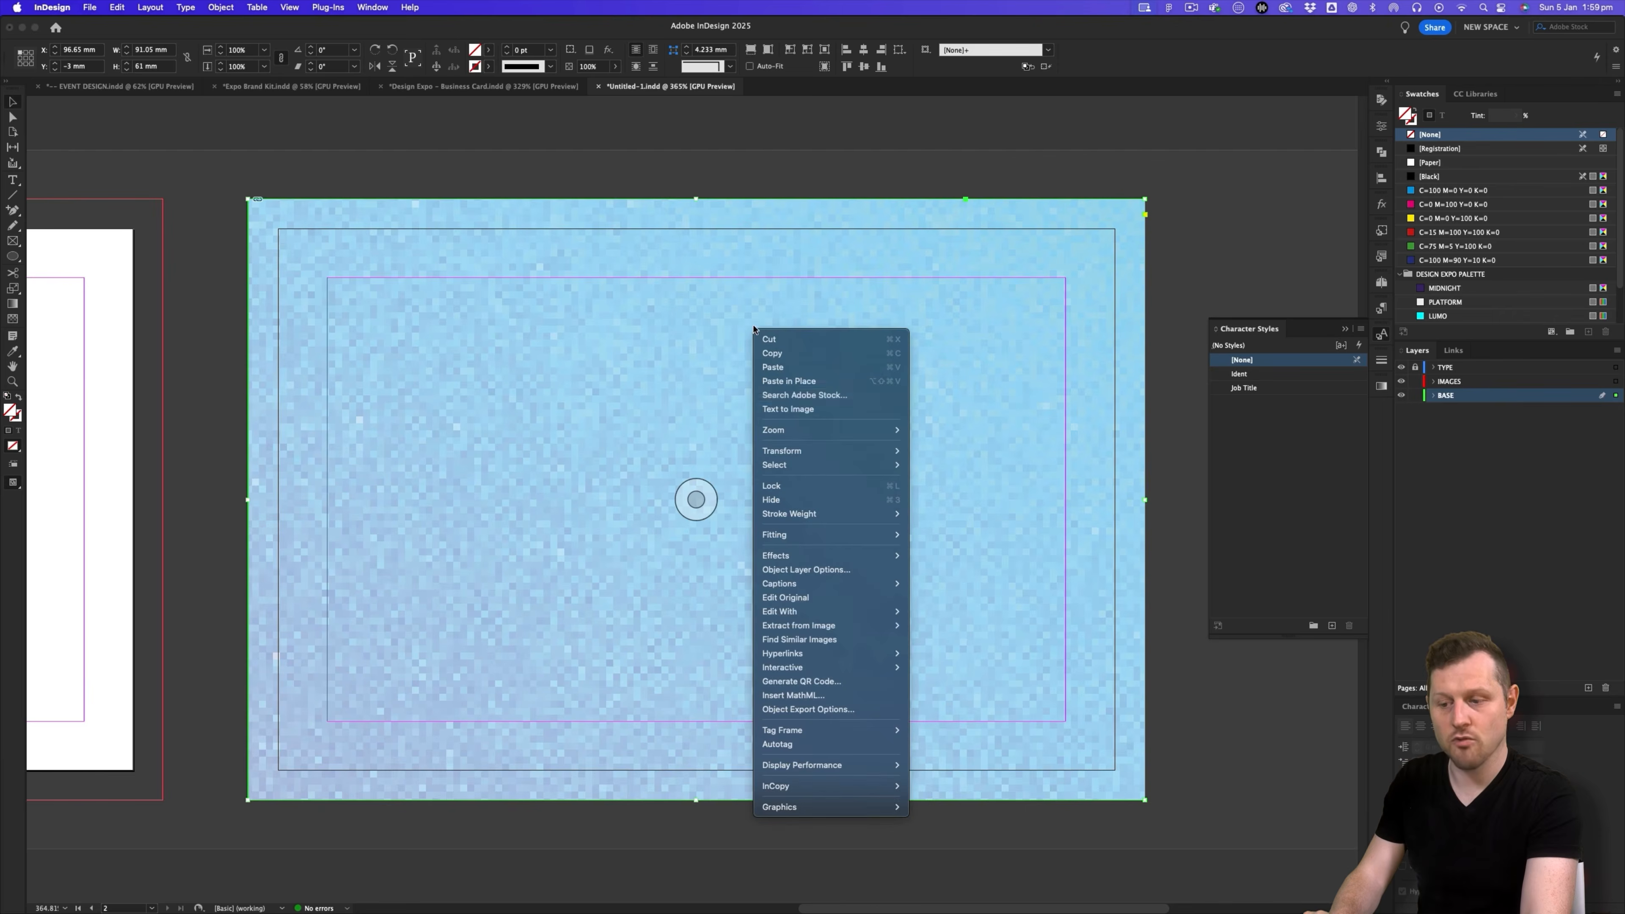
pyautogui.moveTo(850, 542)
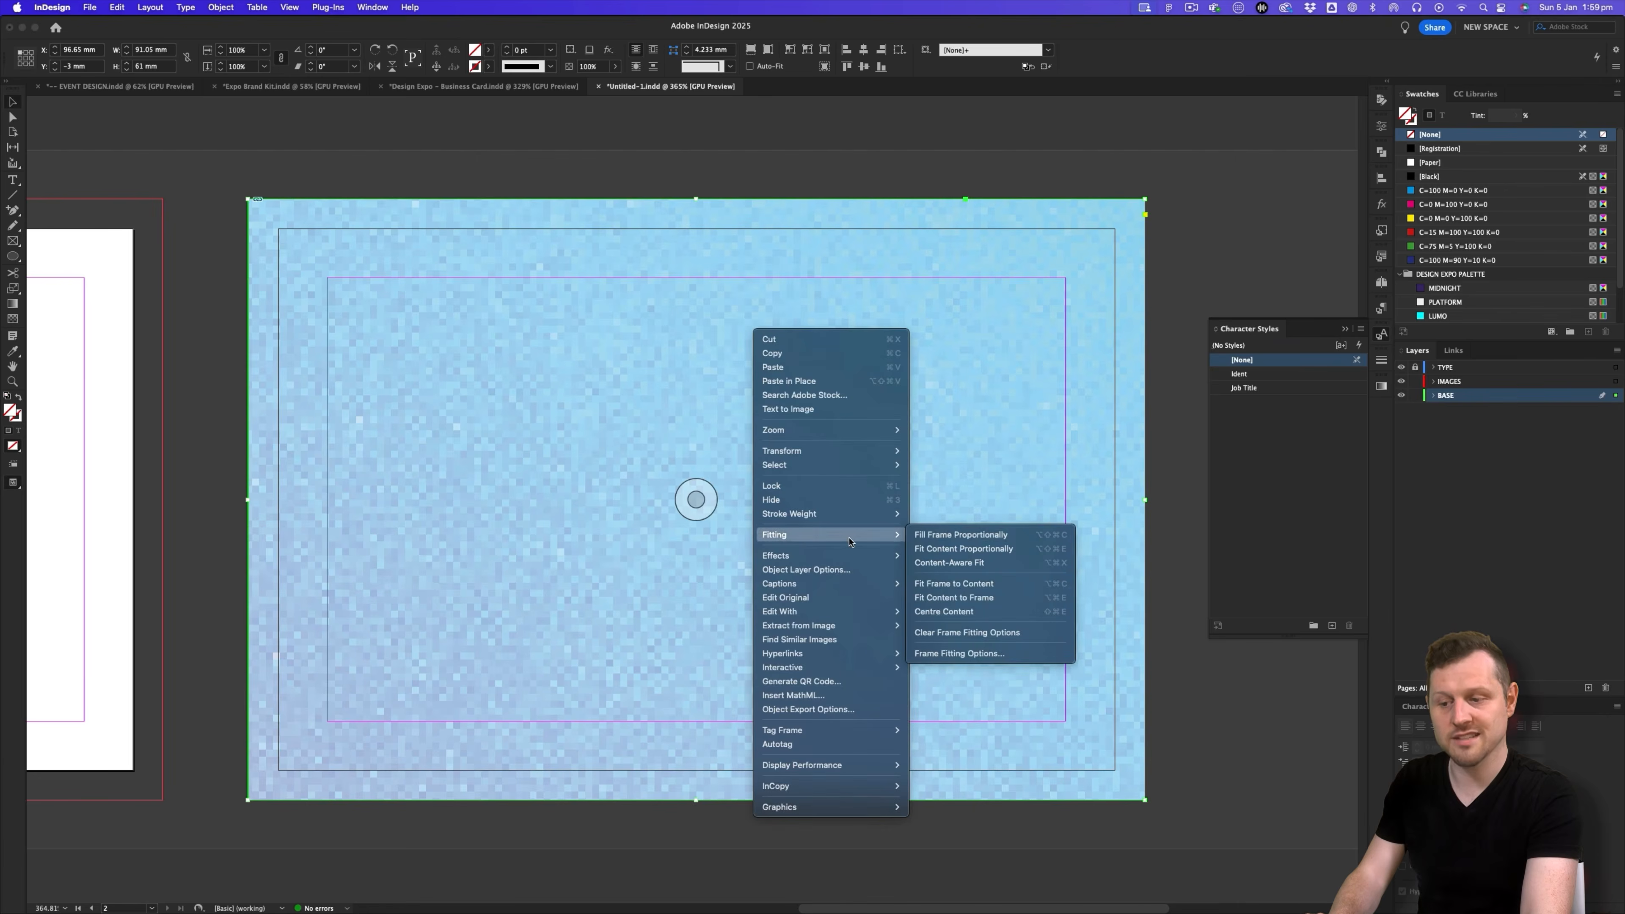
pyautogui.click(957, 535)
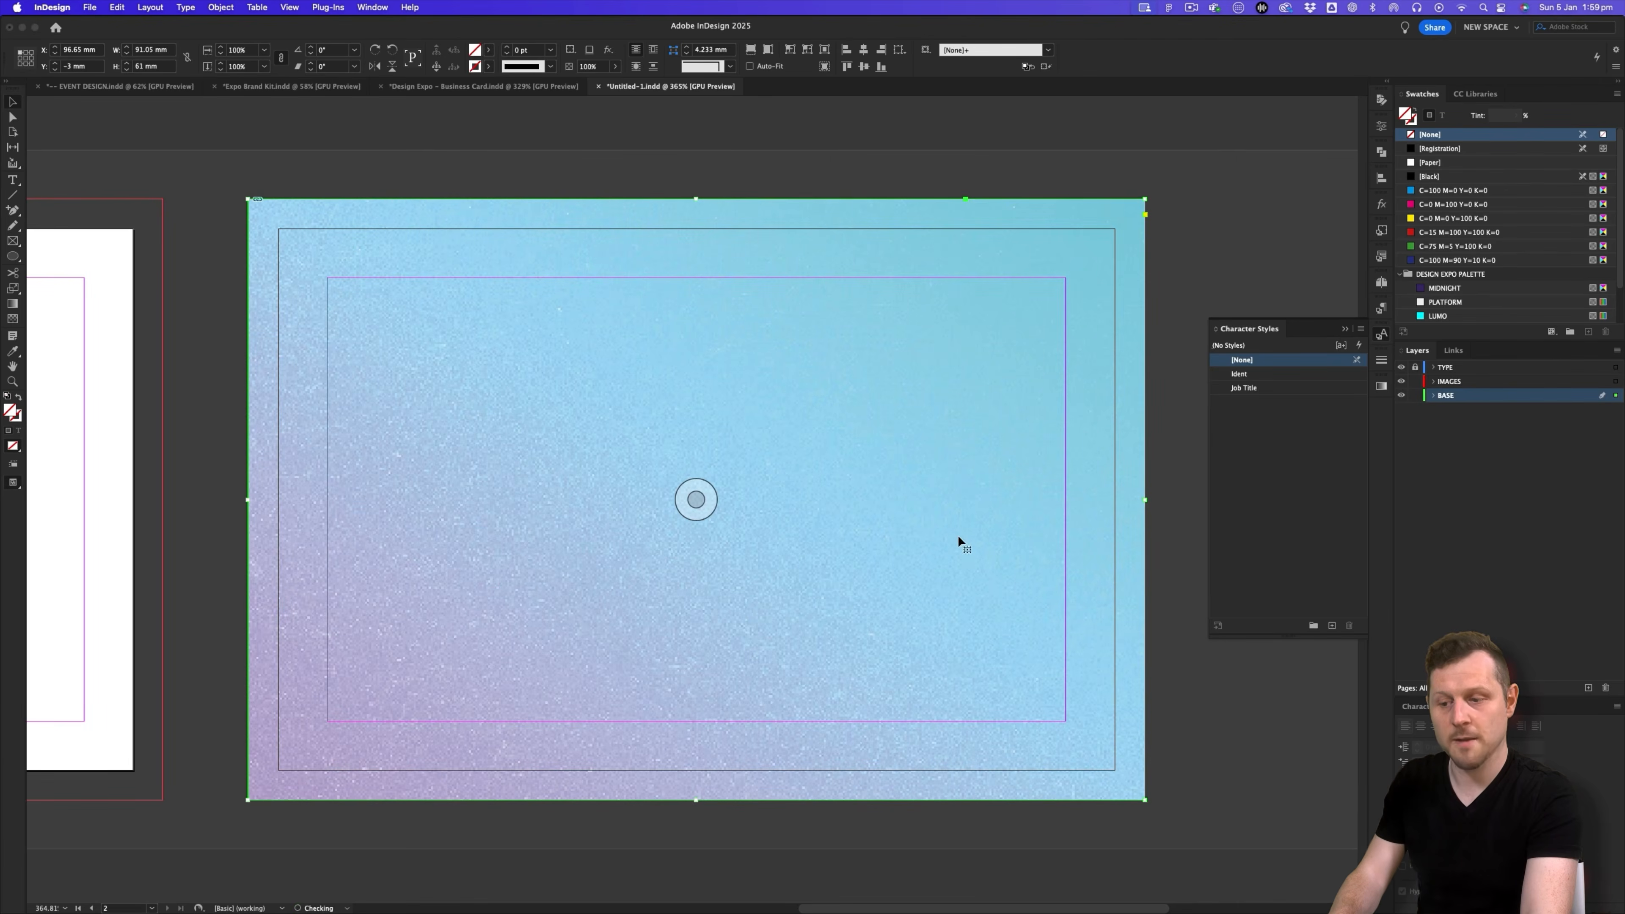
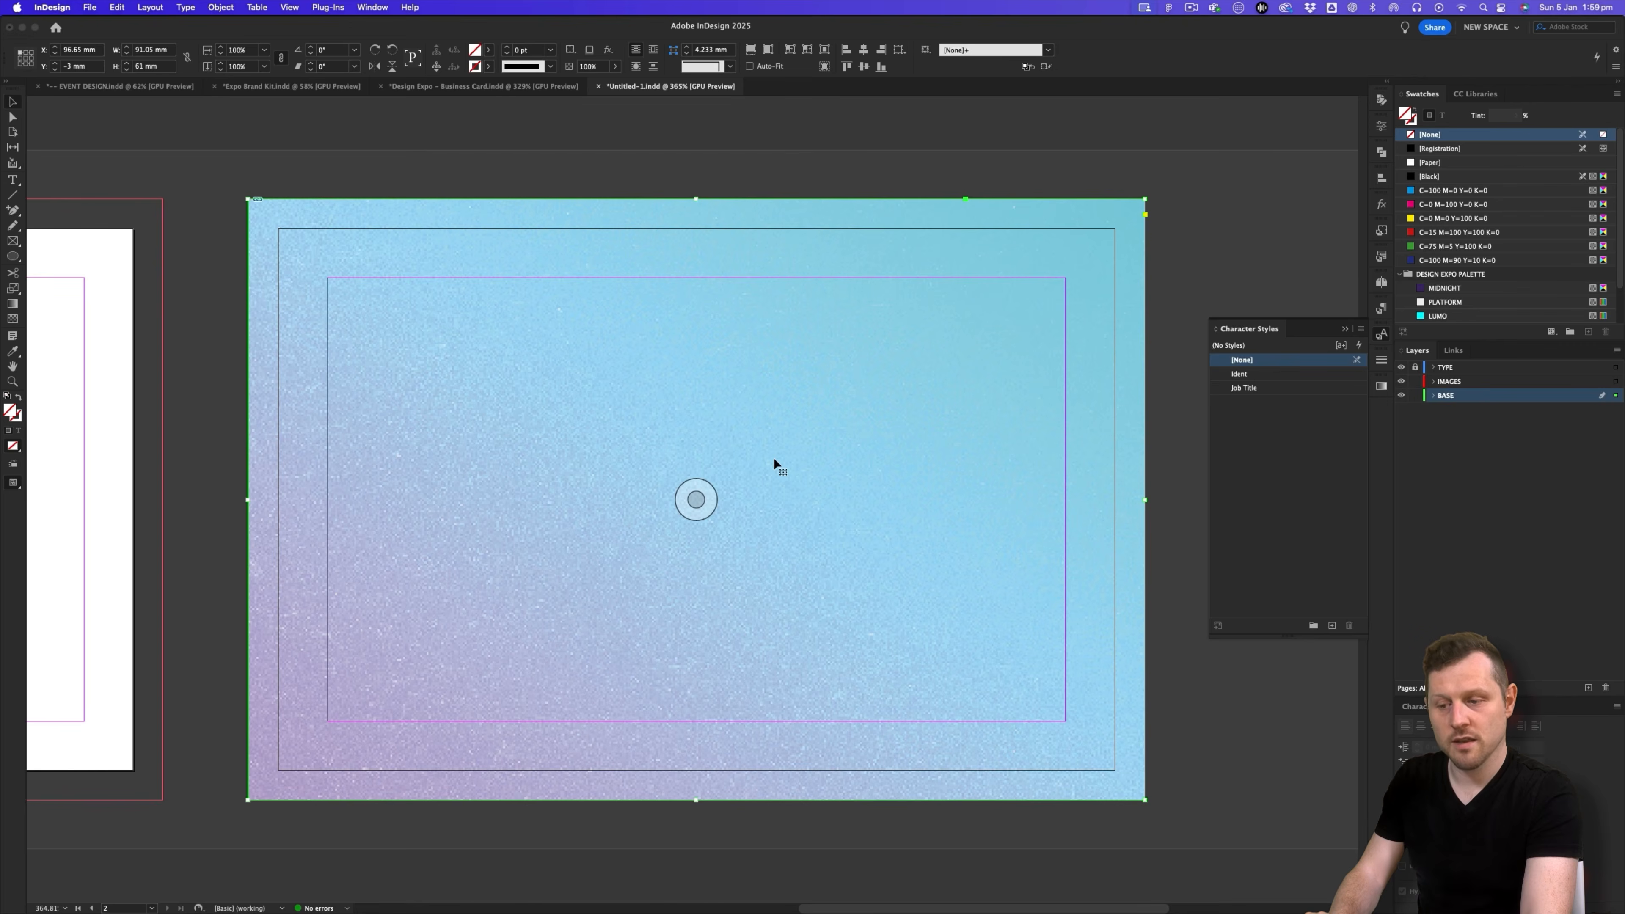
# - Set the document's transparency blend space to Document RGB
pyautogui.click(117, 7)
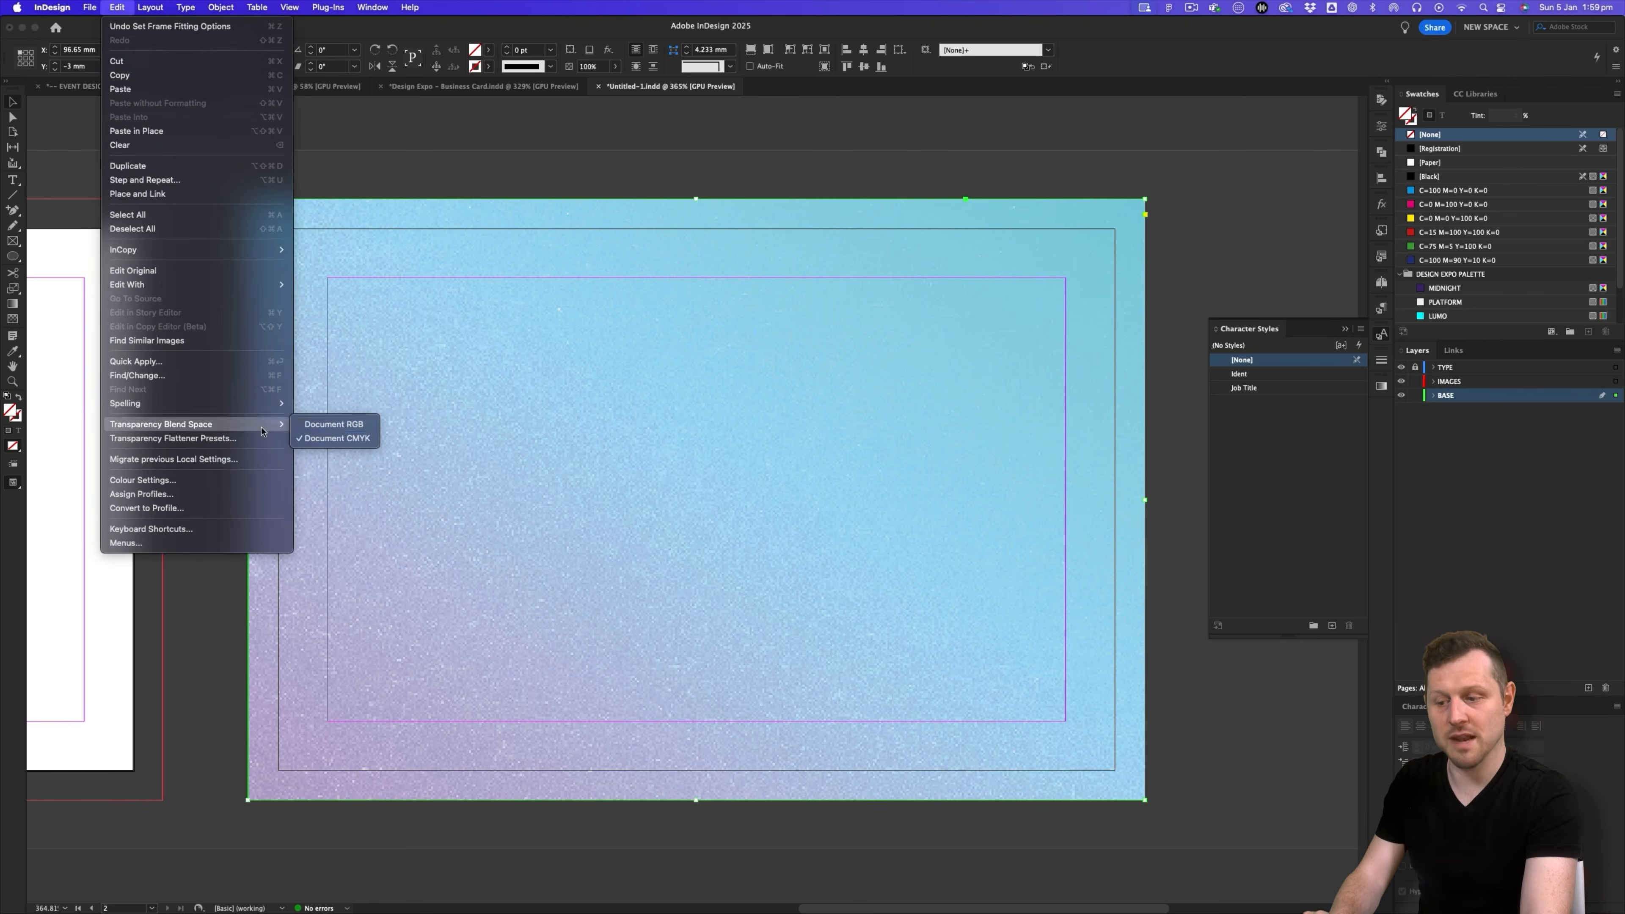
pyautogui.click(332, 425)
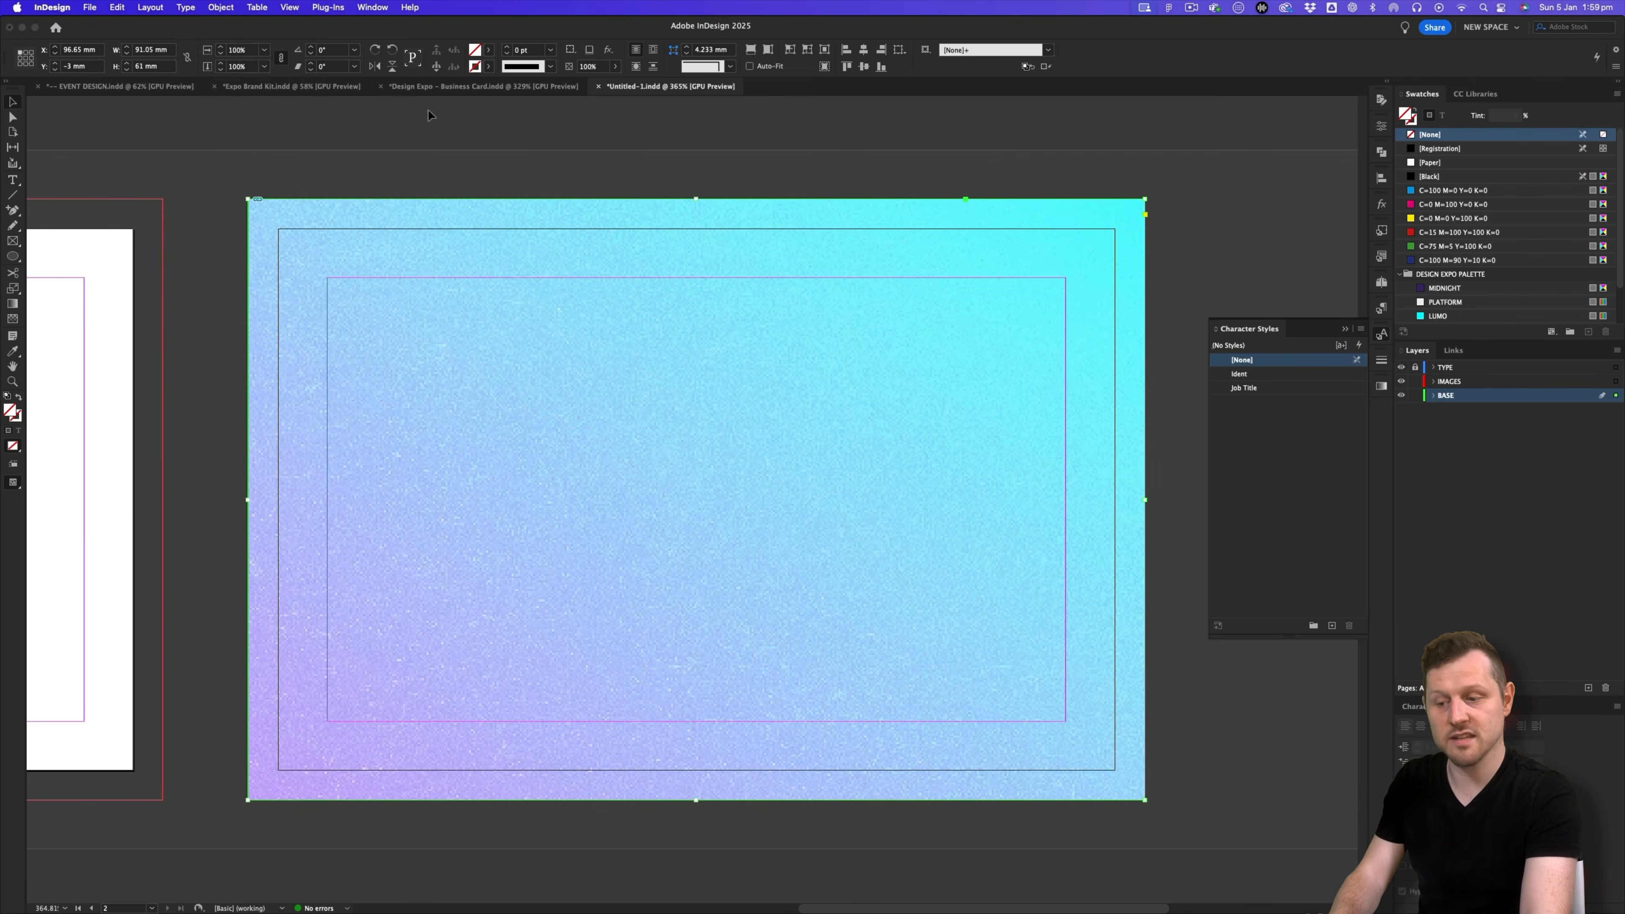
# - Raise the view's display performance so the placed gradient renders in finer detail, and deselect the gradient frame
pyautogui.click(297, 8)
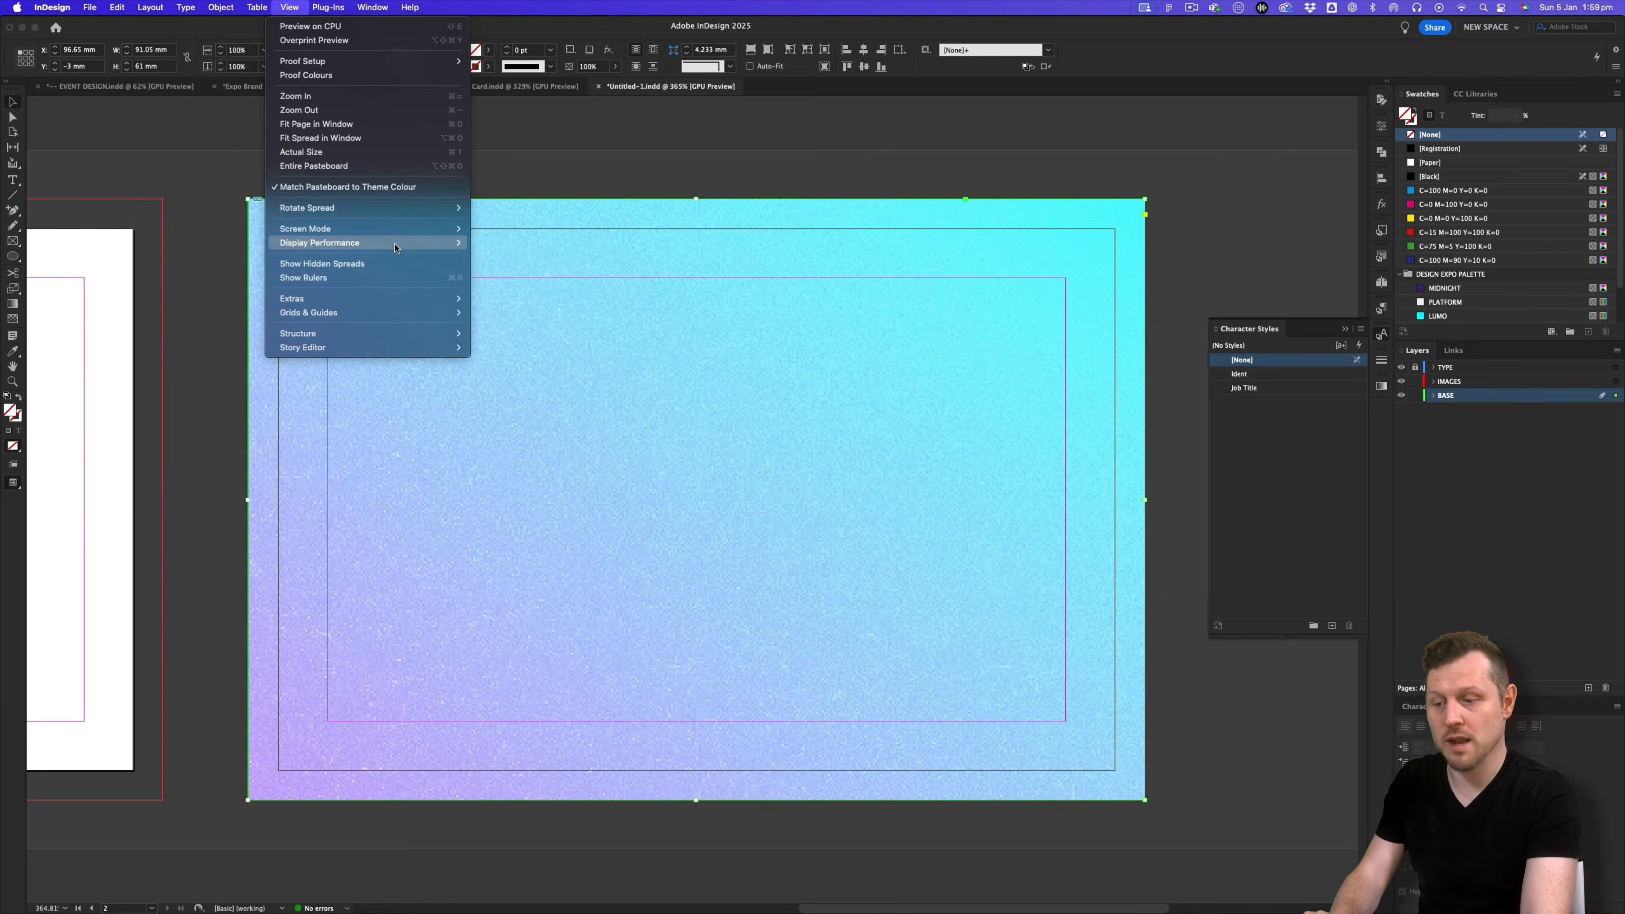
pyautogui.moveTo(416, 247)
pyautogui.click(537, 272)
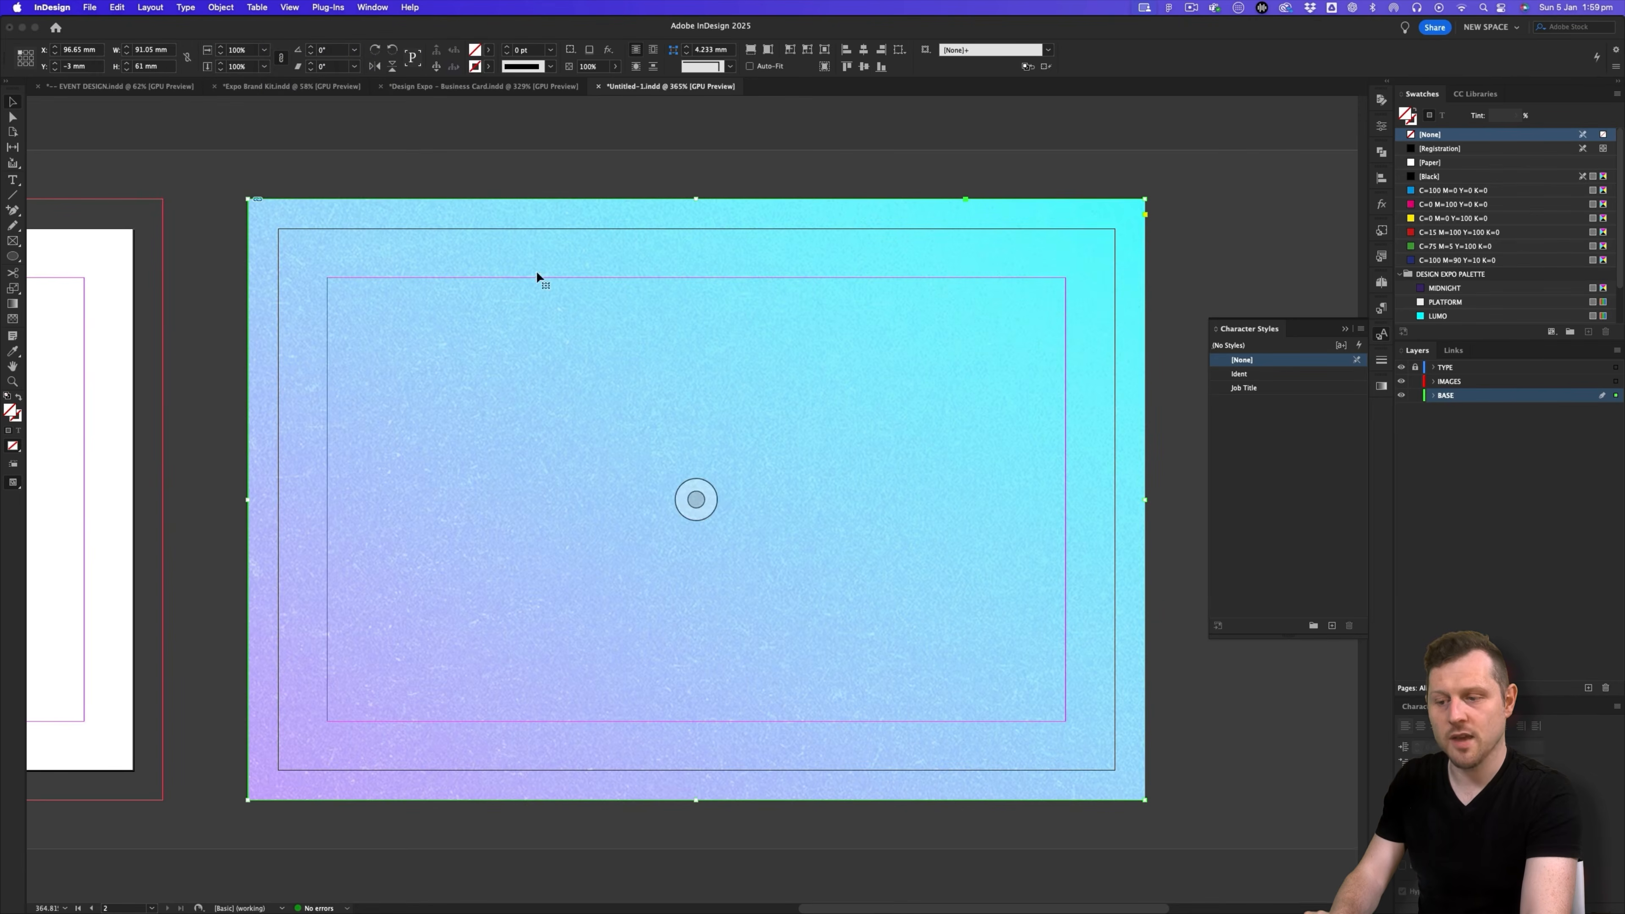
pyautogui.click(1159, 302)
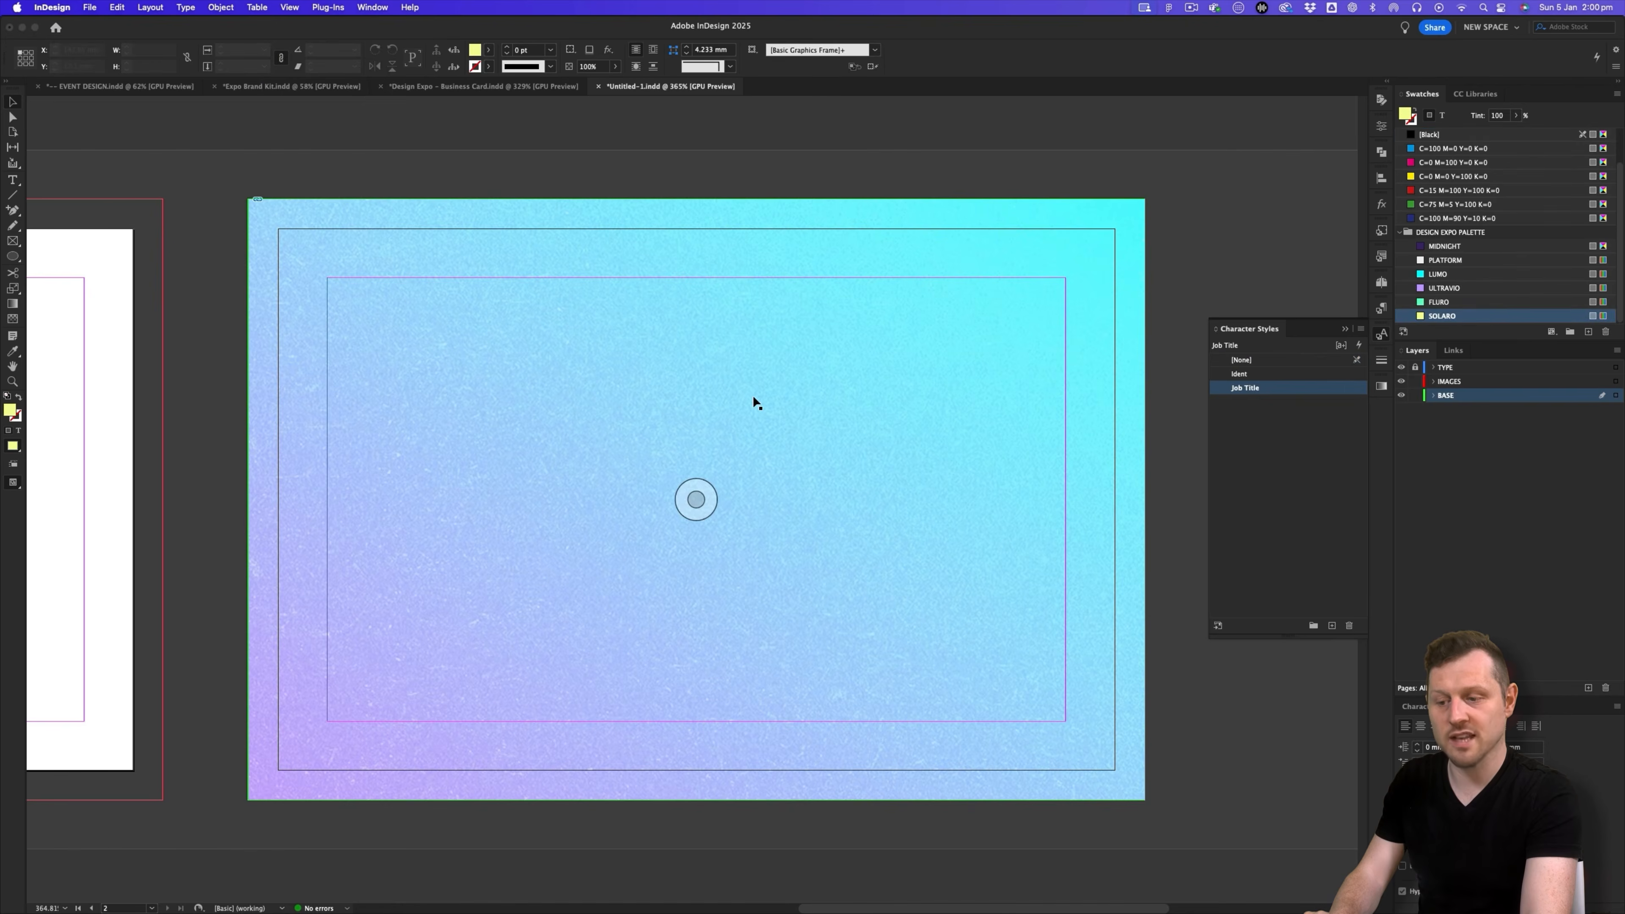
# - Place Design Expo Logo - Mix.ai from the ASSETS 1 - Logo folder on the IMAGES layer, about 35 × 10 mm, near page 2's centre
pyautogui.click(1465, 381)
pyautogui.press('super+d')
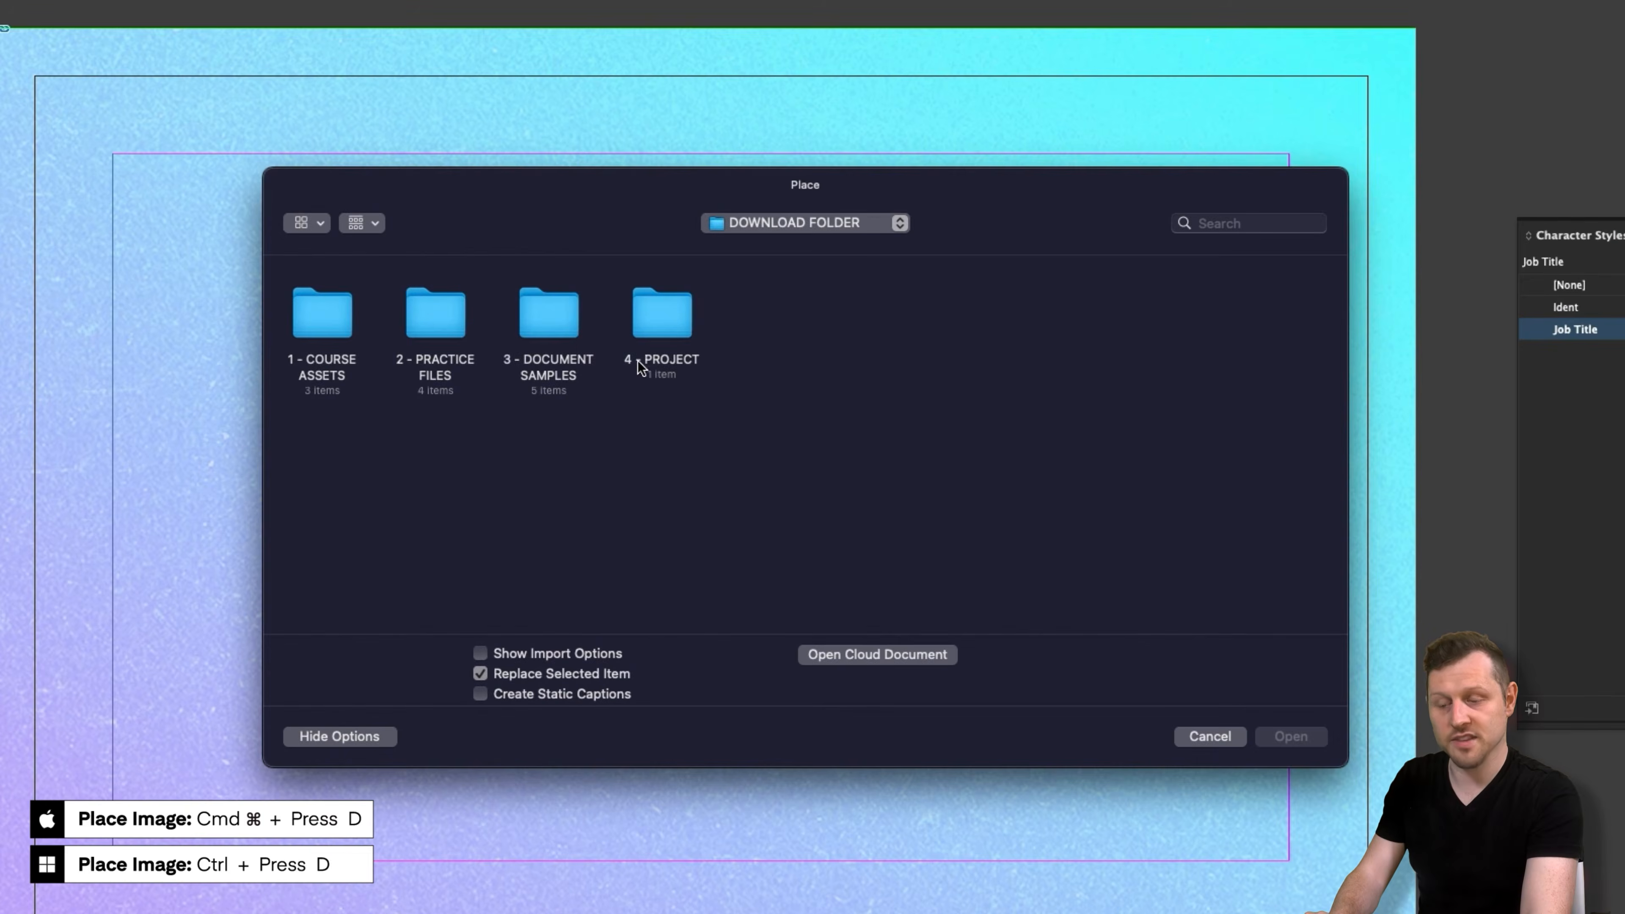
pyautogui.doubleClick(679, 319)
pyautogui.doubleClick(327, 313)
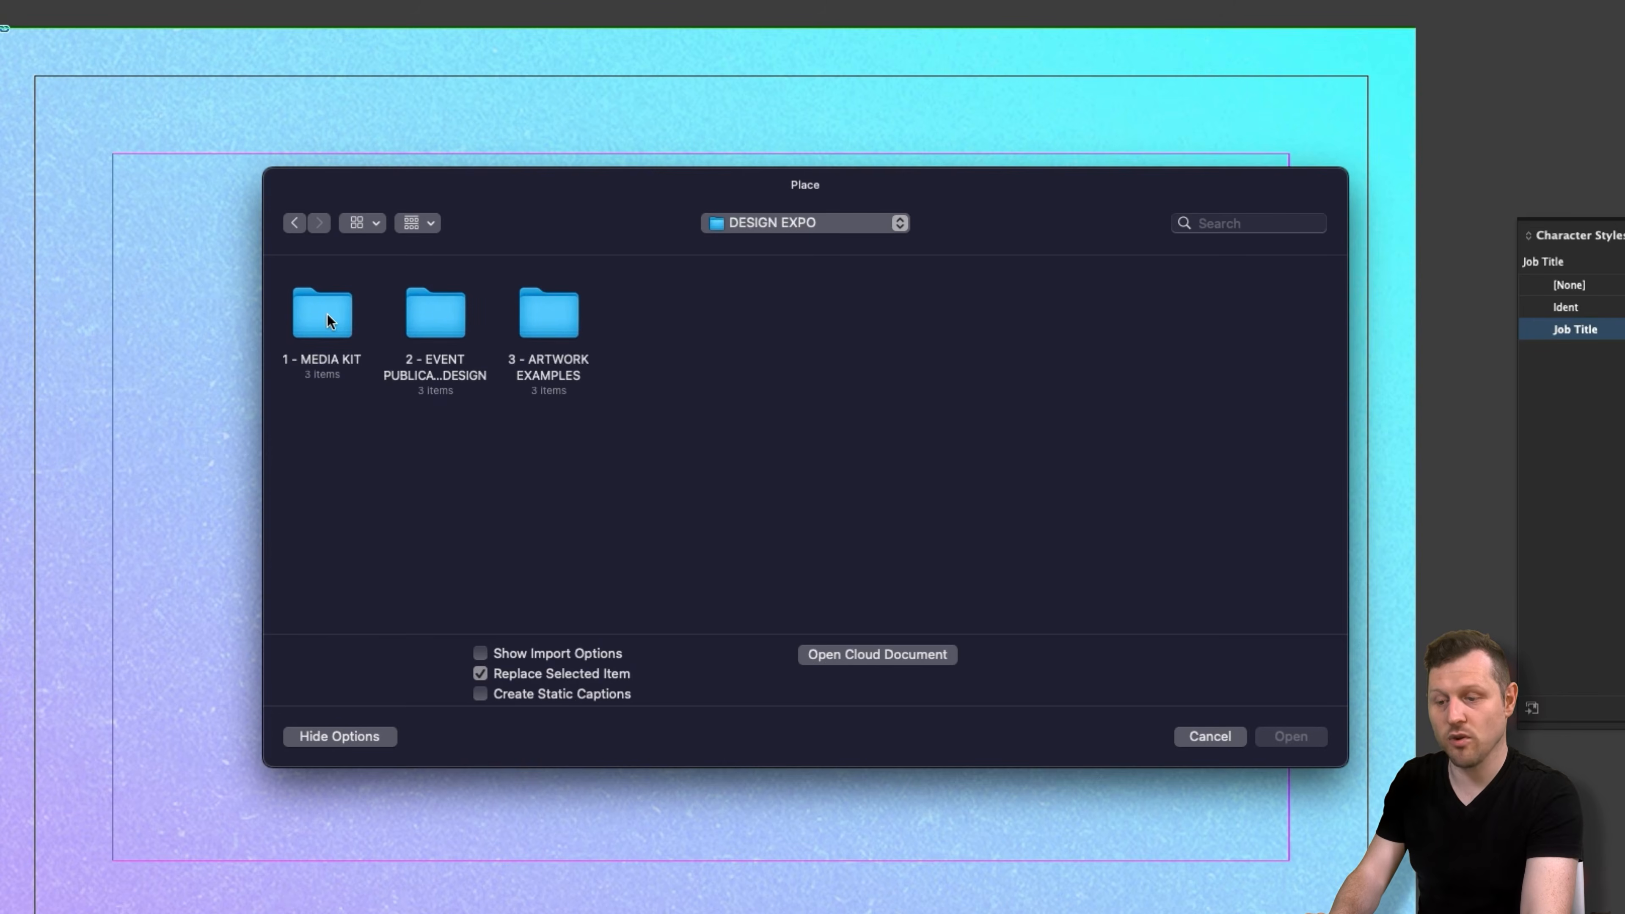
pyautogui.doubleClick(328, 313)
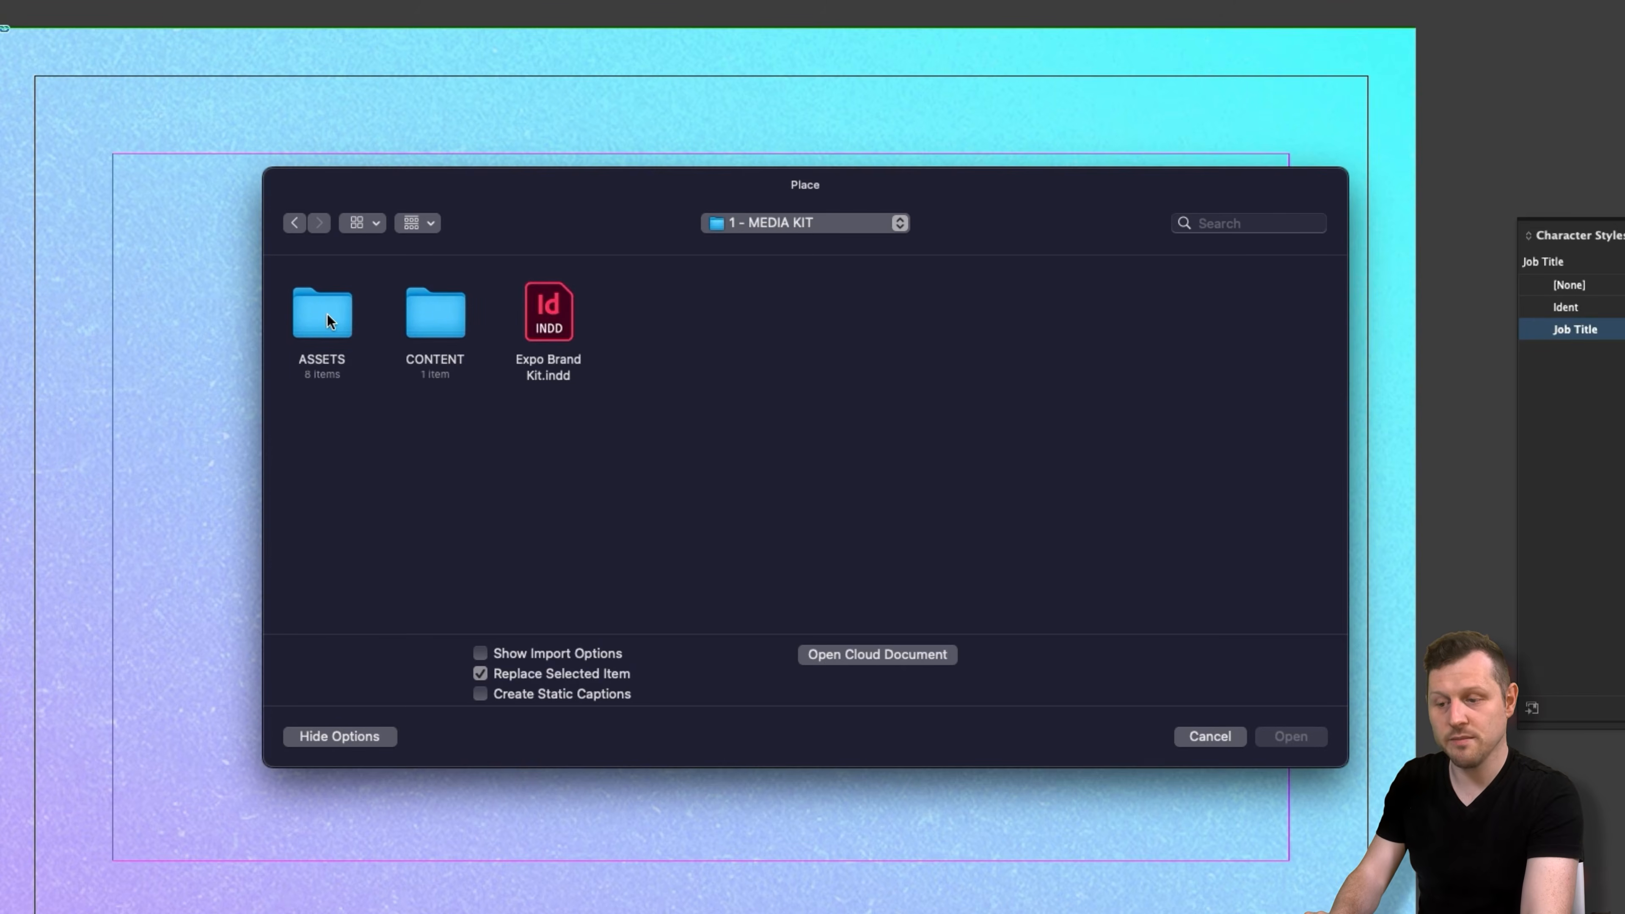
pyautogui.doubleClick(327, 314)
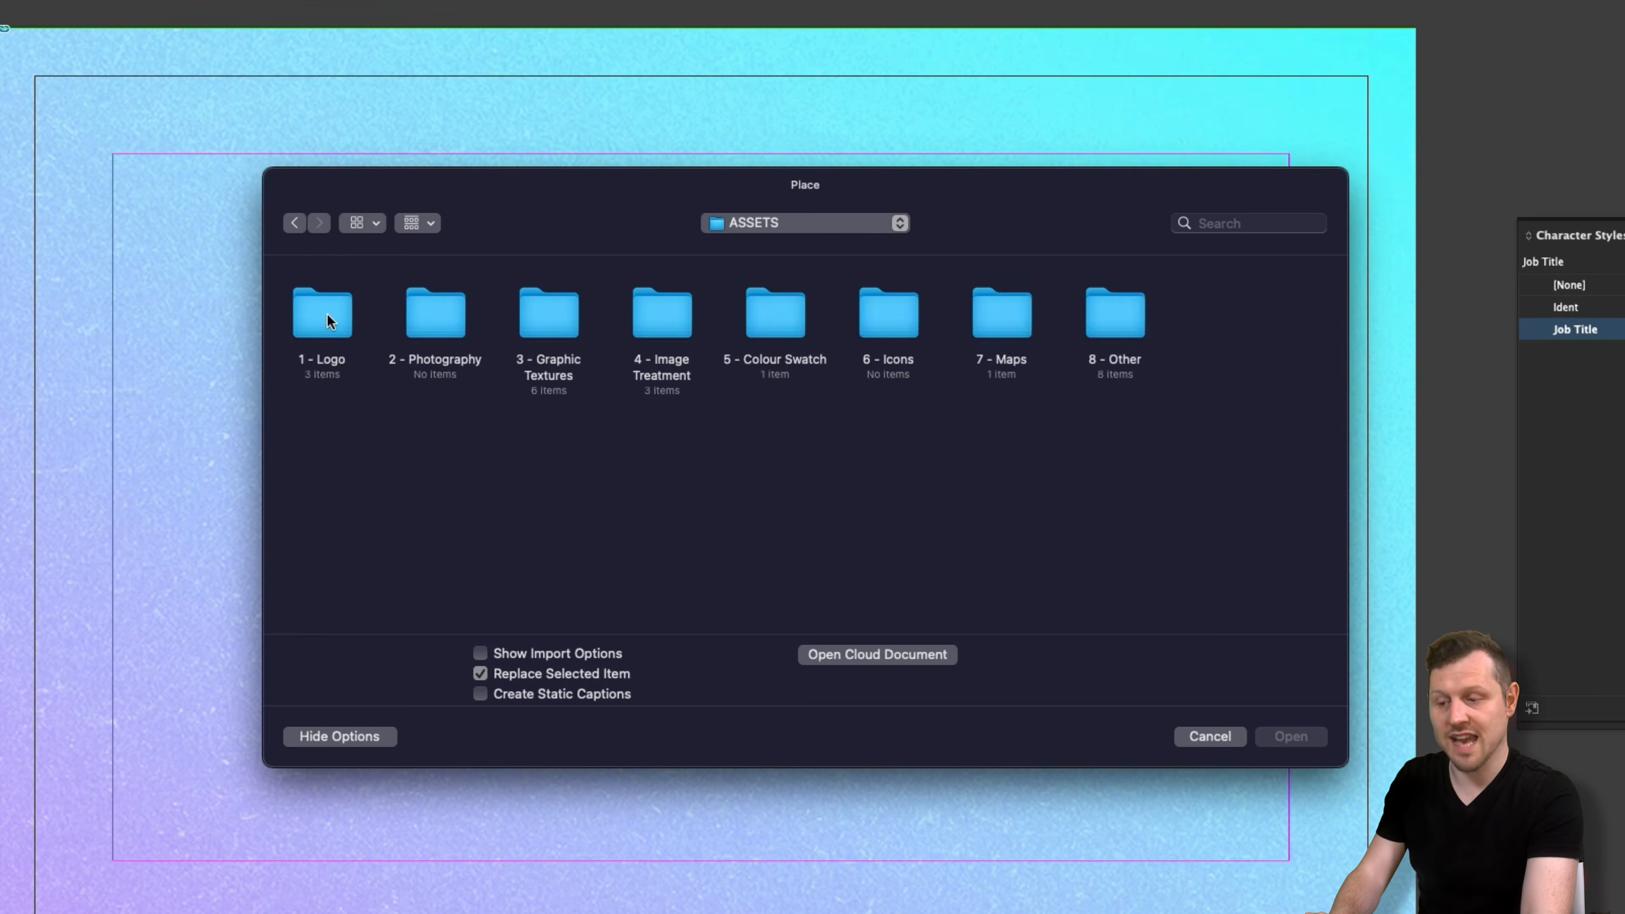
pyautogui.doubleClick(328, 313)
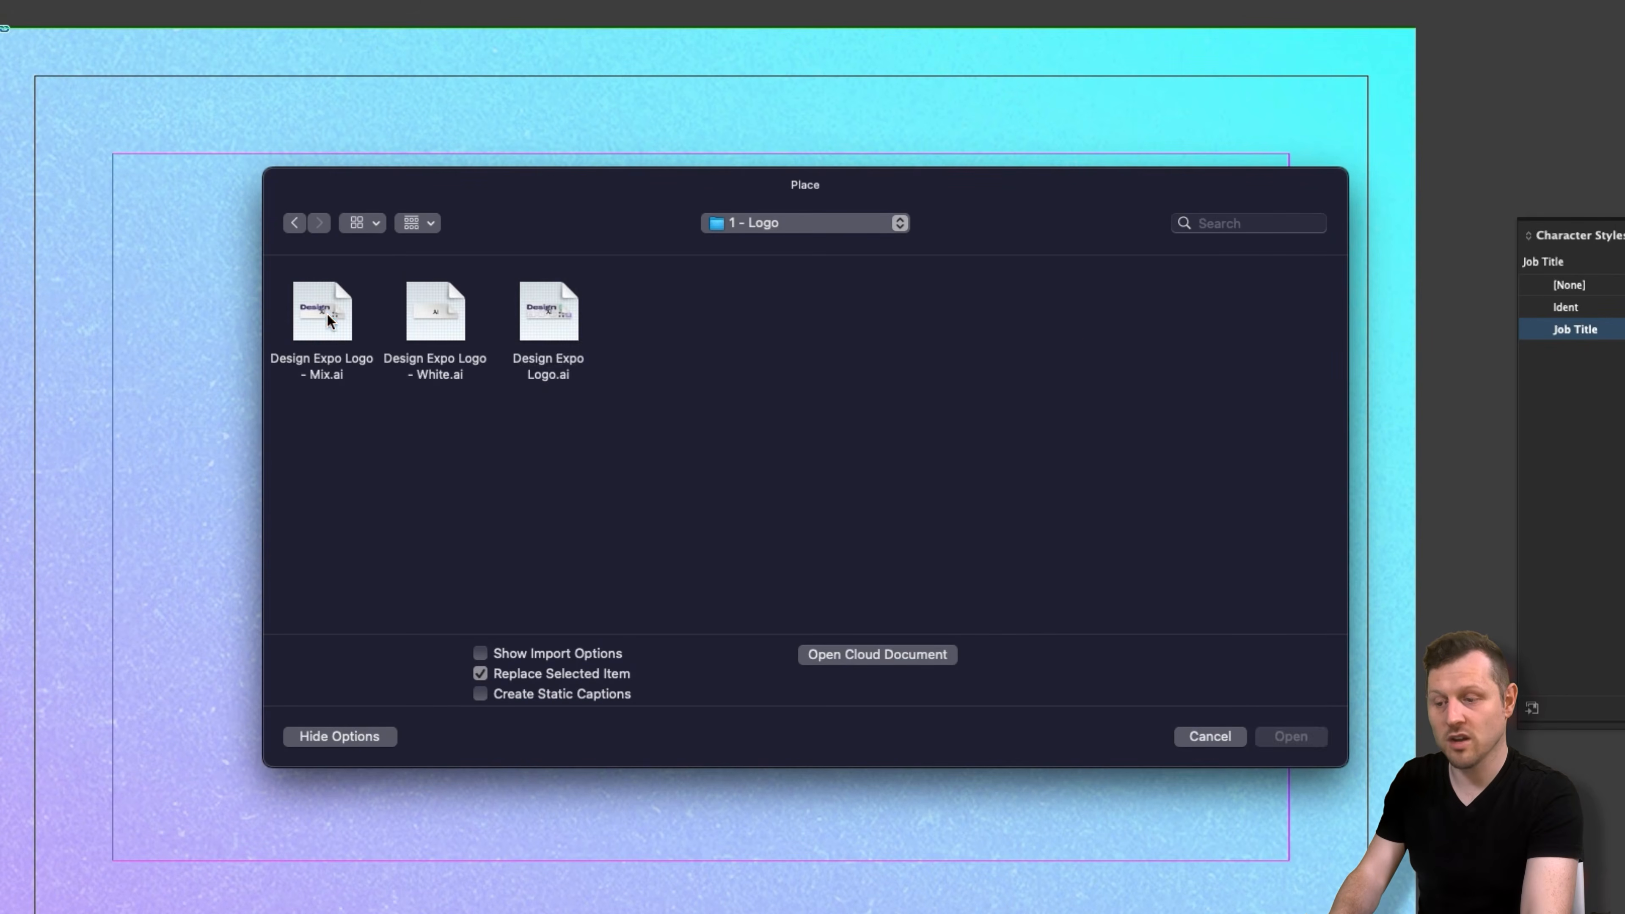
pyautogui.click(549, 315)
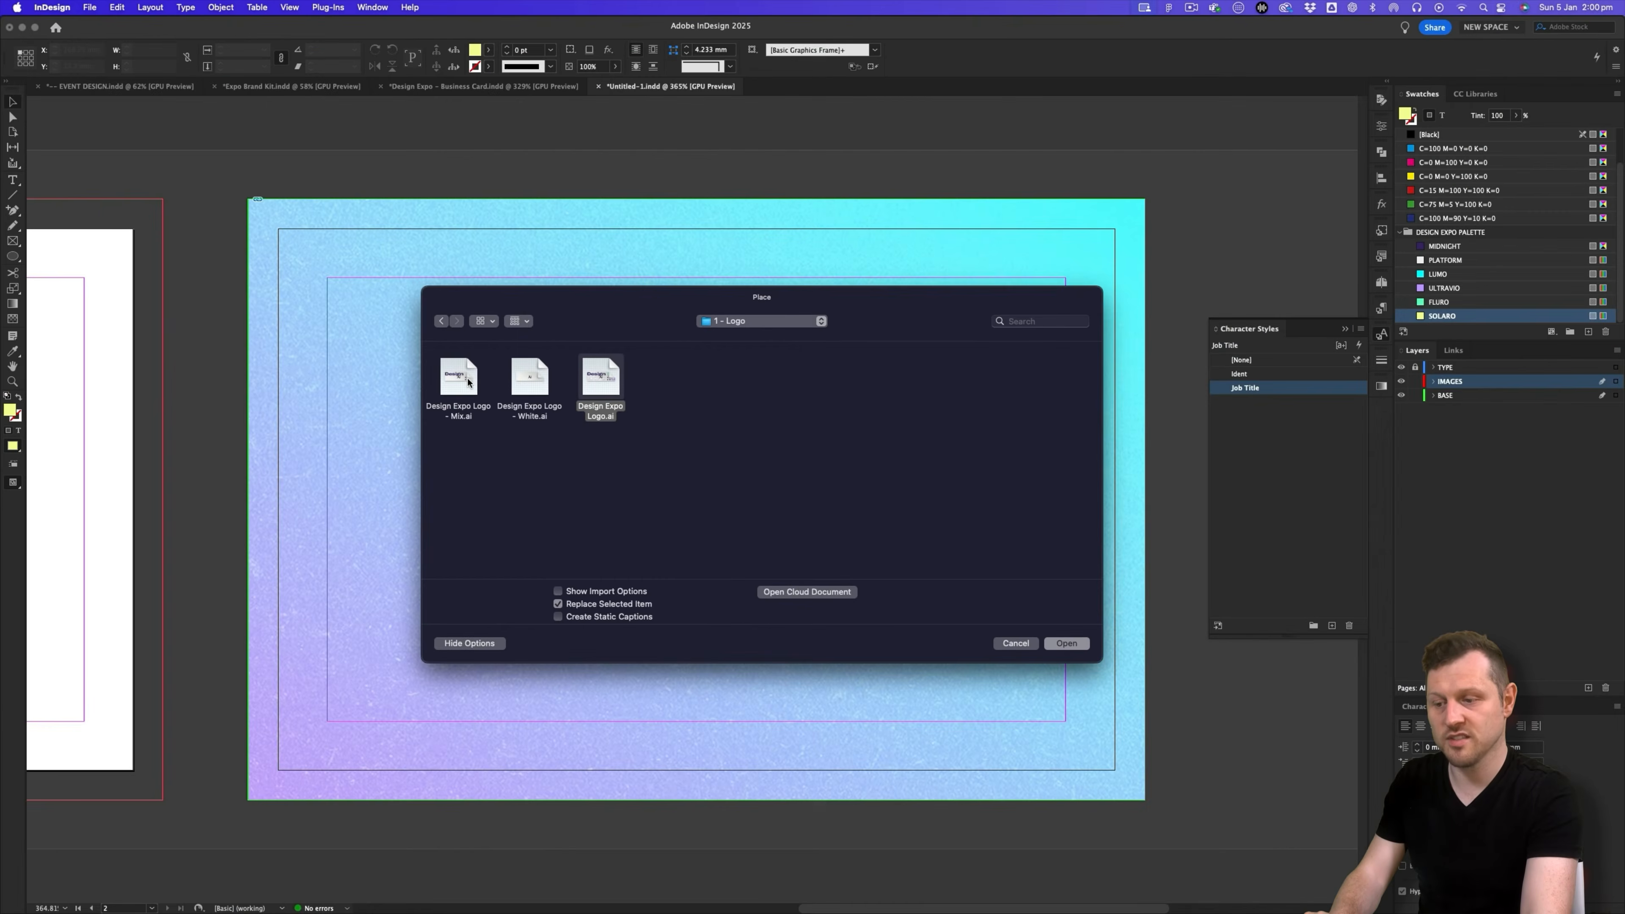
pyautogui.press('Return')
pyautogui.moveTo(523, 409); pyautogui.dragTo(862, 533)
pyautogui.moveTo(743, 440)
pyautogui.mouseDown()
pyautogui.moveTo(750, 476)
pyautogui.moveTo(740, 440)
pyautogui.mouseUp()
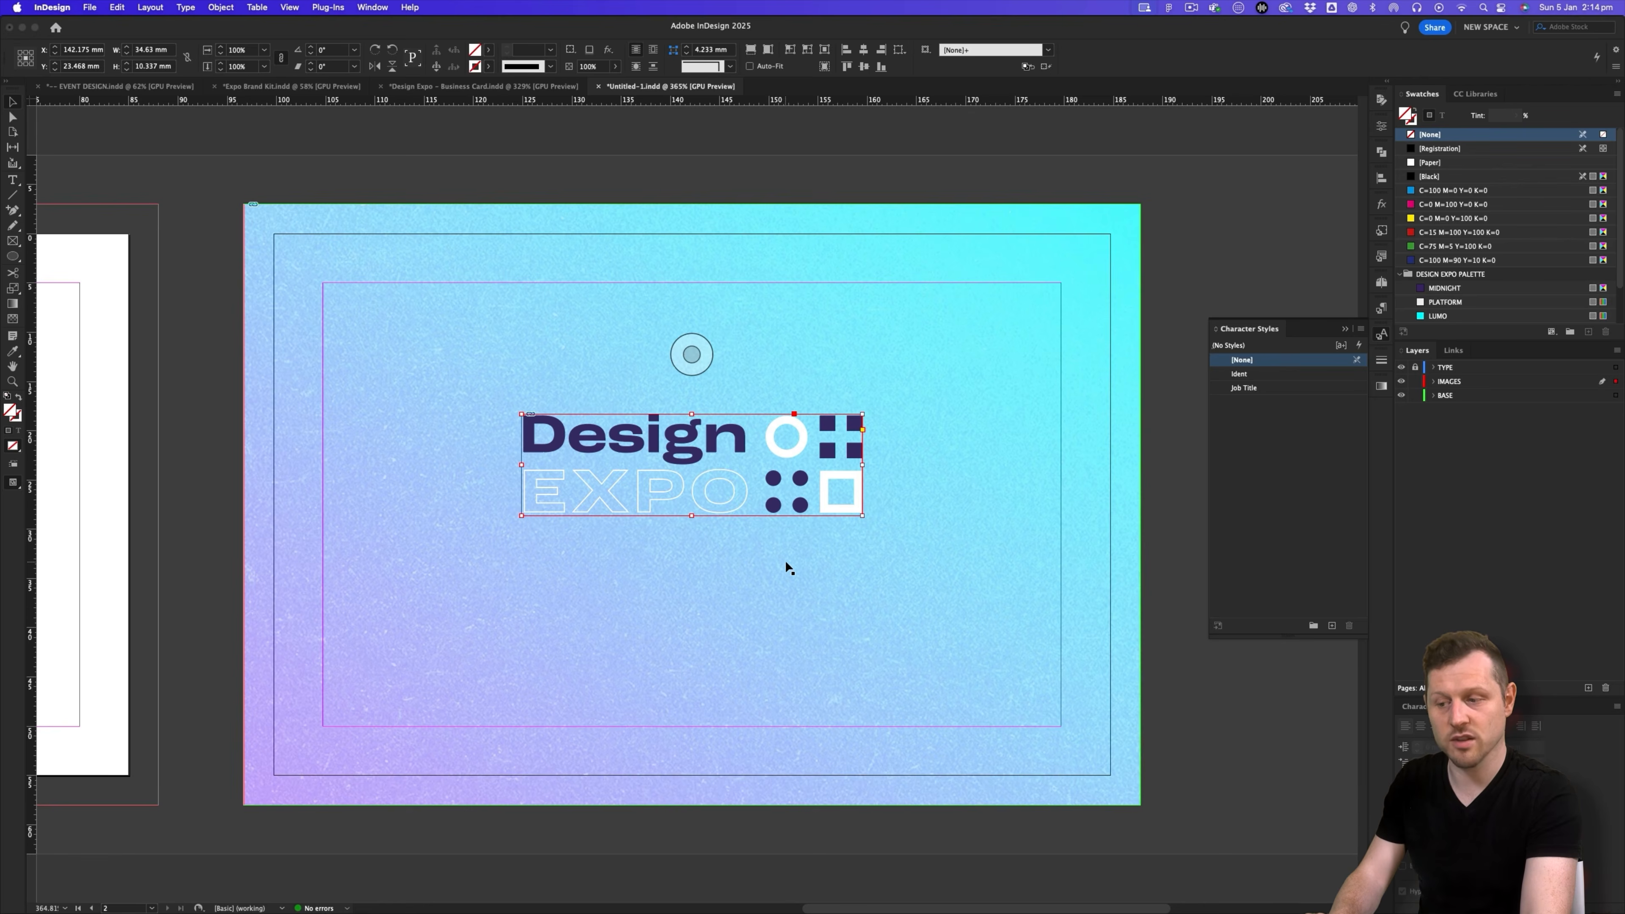
# - Open the A-Parent page and draw an 85 × 55 mm image frame covering the whole page
pyautogui.click(1381, 282)
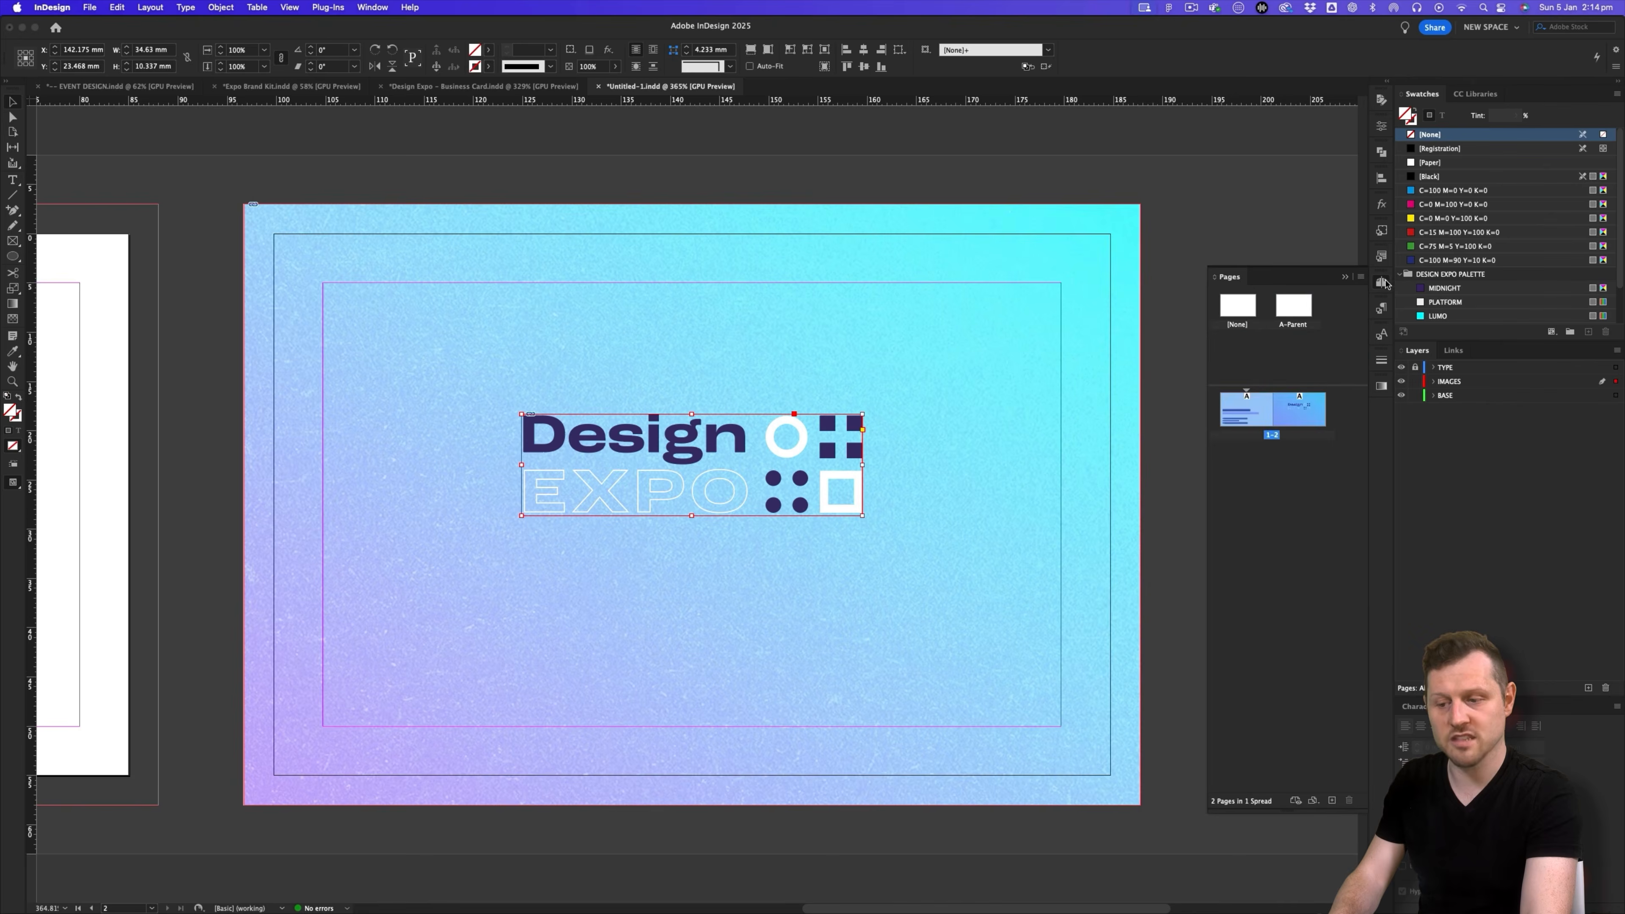
pyautogui.doubleClick(1298, 311)
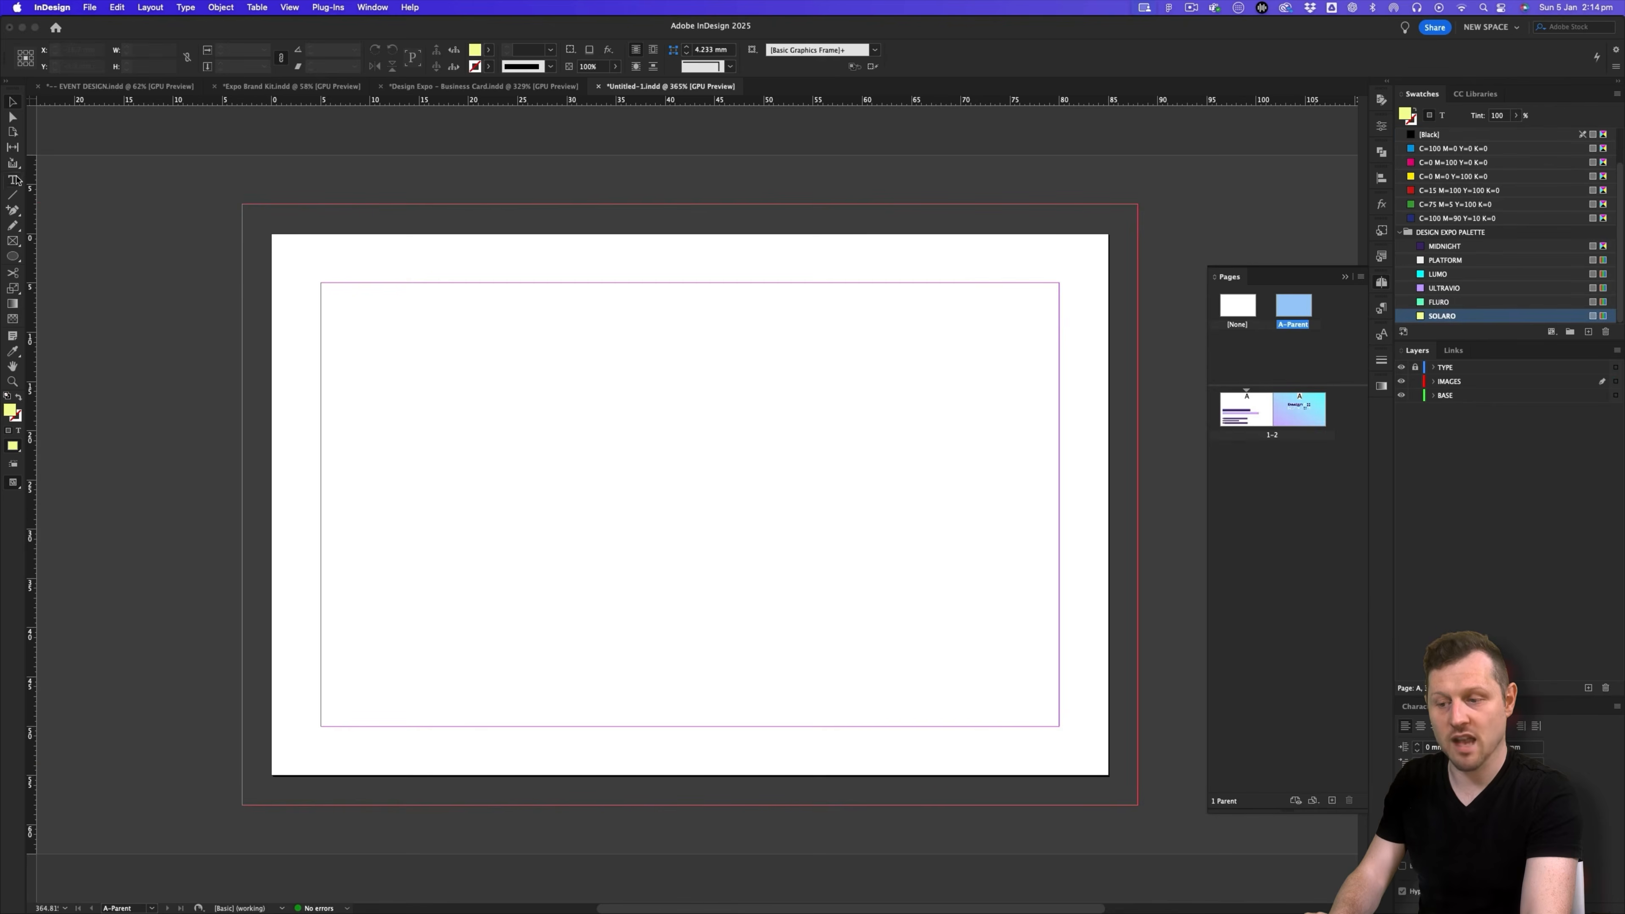
pyautogui.click(13, 240)
pyautogui.moveTo(272, 236); pyautogui.dragTo(1112, 777)
pyautogui.press('v')
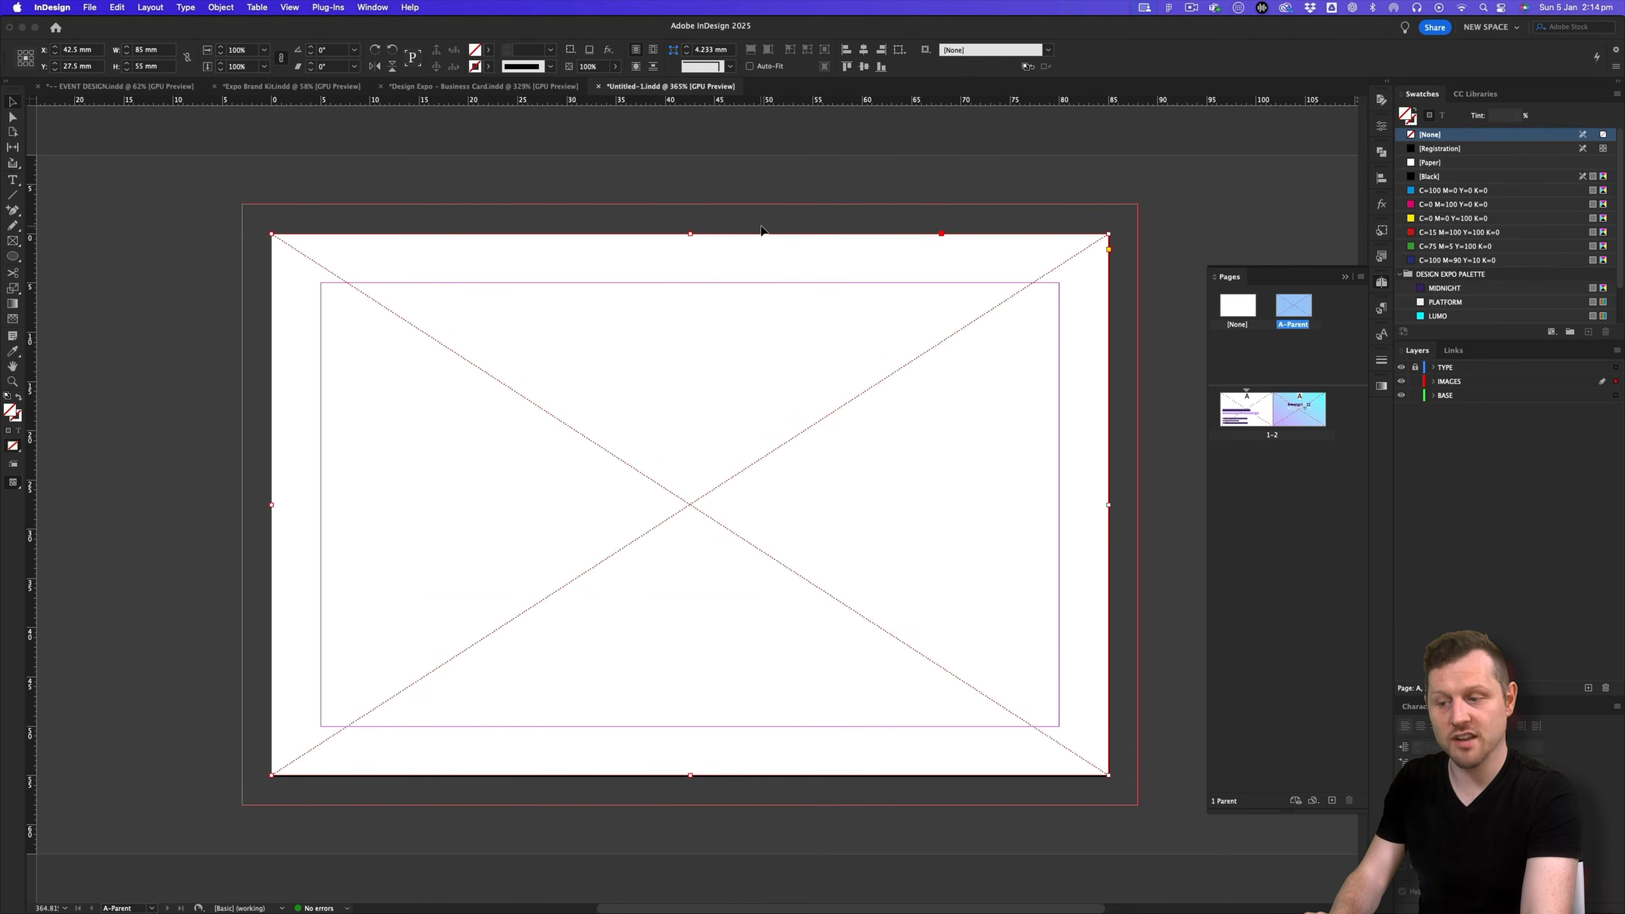
# - Toggle the rulers off and back on
pyautogui.press('super+r')
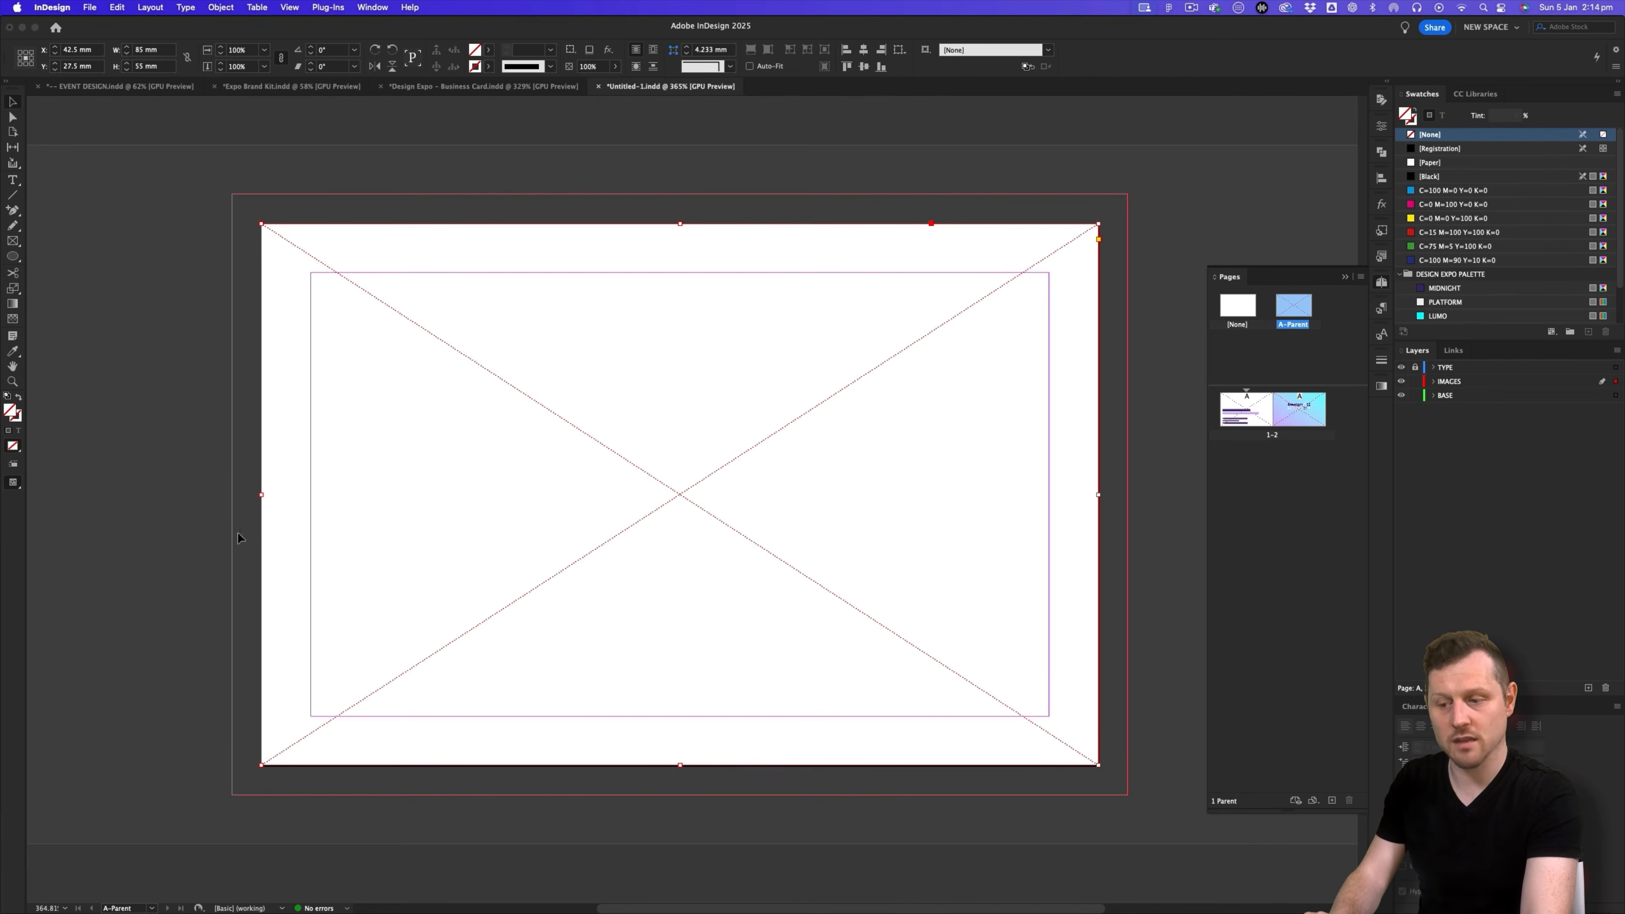
pyautogui.press('super+r')
pyautogui.press('super+r')
pyautogui.press('super+r')
pyautogui.press('super+r')
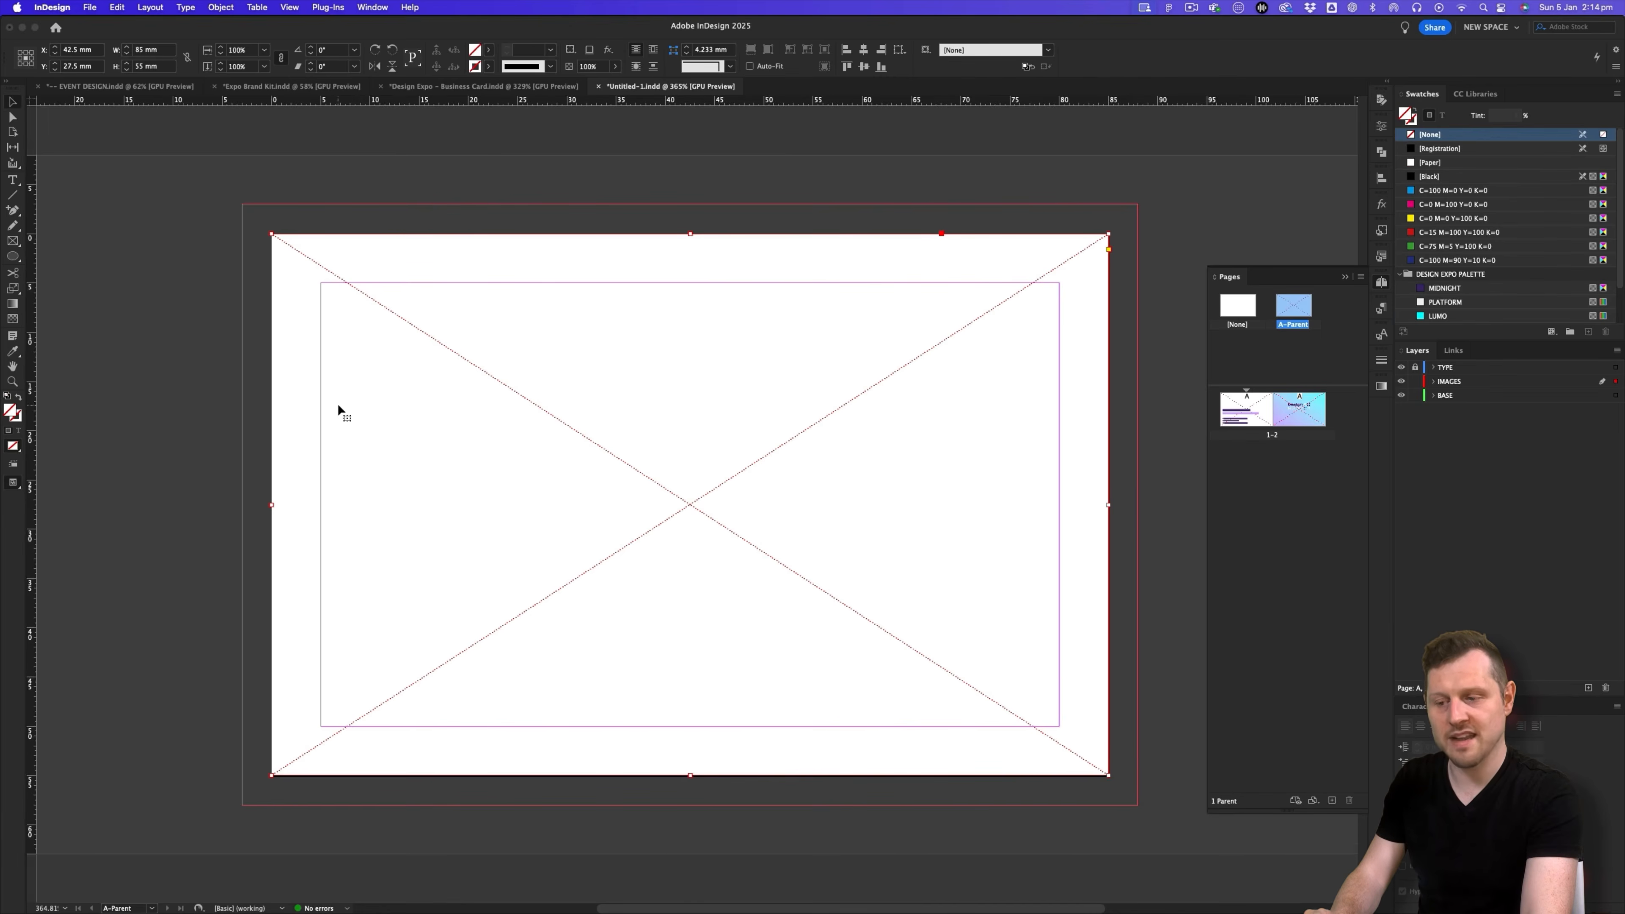
pyautogui.press('super+r')
pyautogui.press('super+r')
pyautogui.press('super+r')
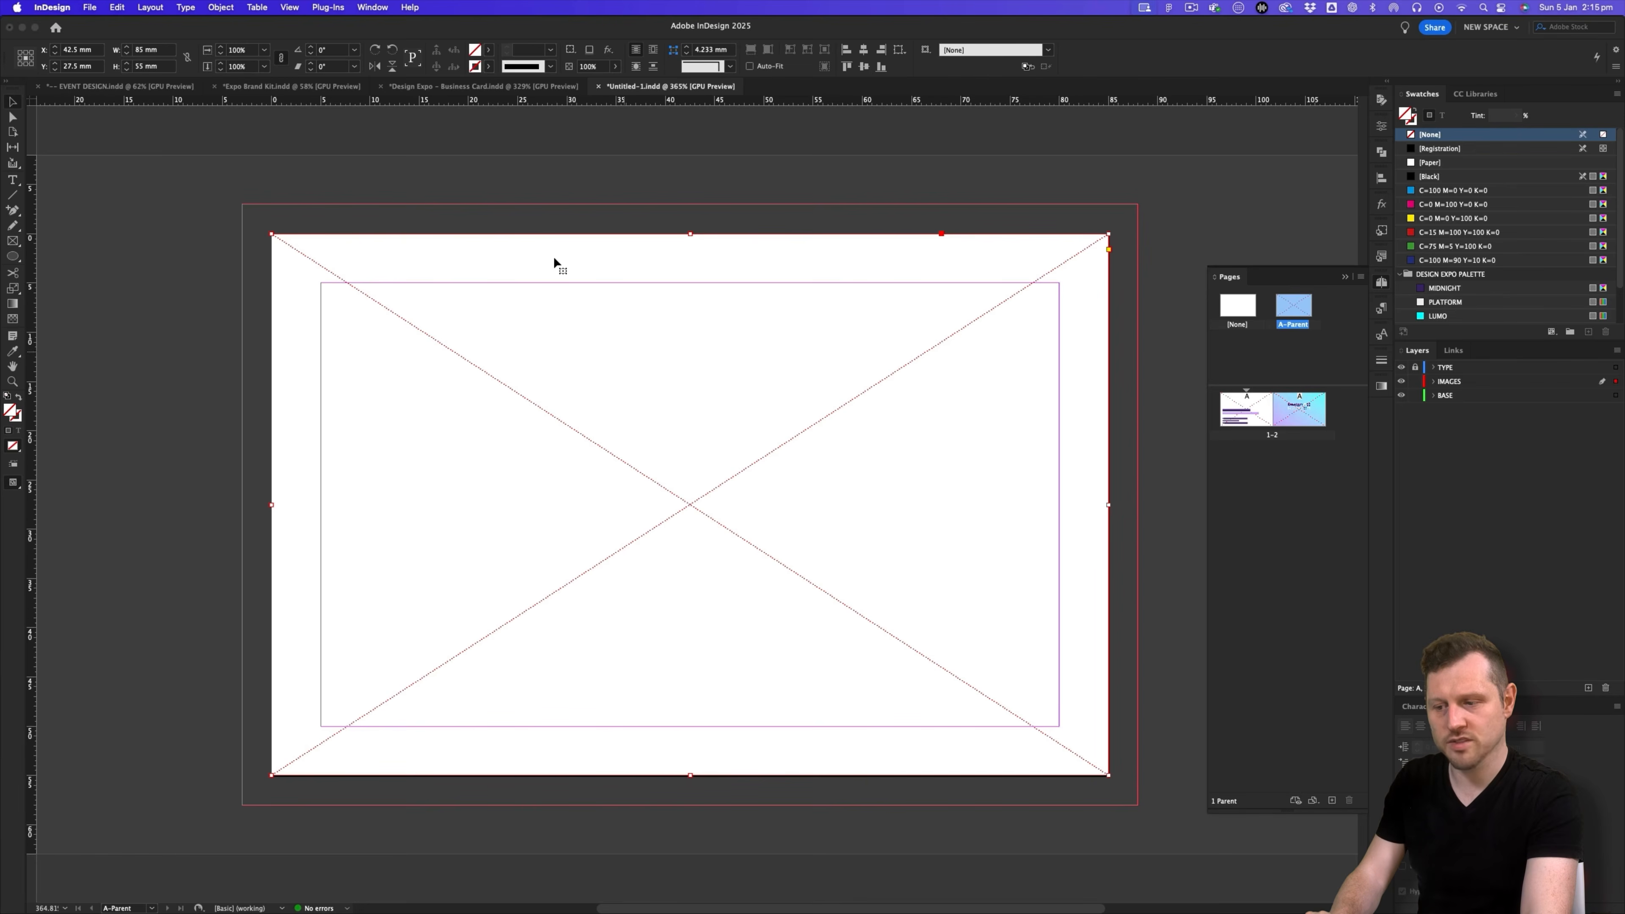
# - Add a horizontal and a vertical guide crossing at the frame's centre on A-Parent, and delete the frame
pyautogui.moveTo(205, 104); pyautogui.dragTo(218, 505)
pyautogui.moveTo(32, 375); pyautogui.dragTo(690, 174)
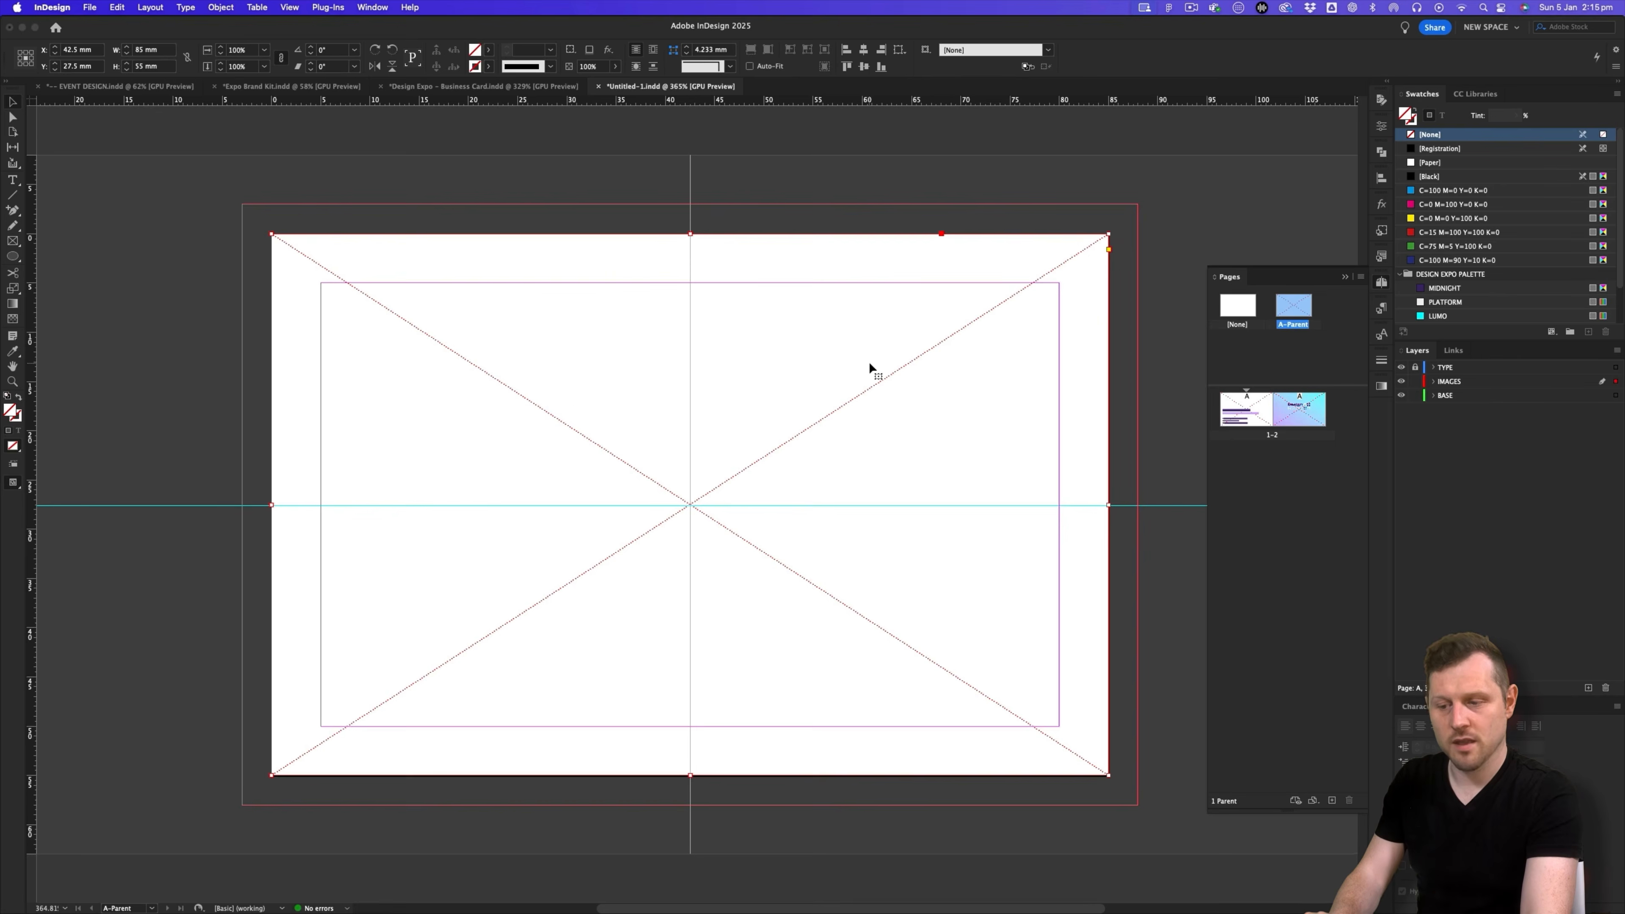
pyautogui.press('Delete')
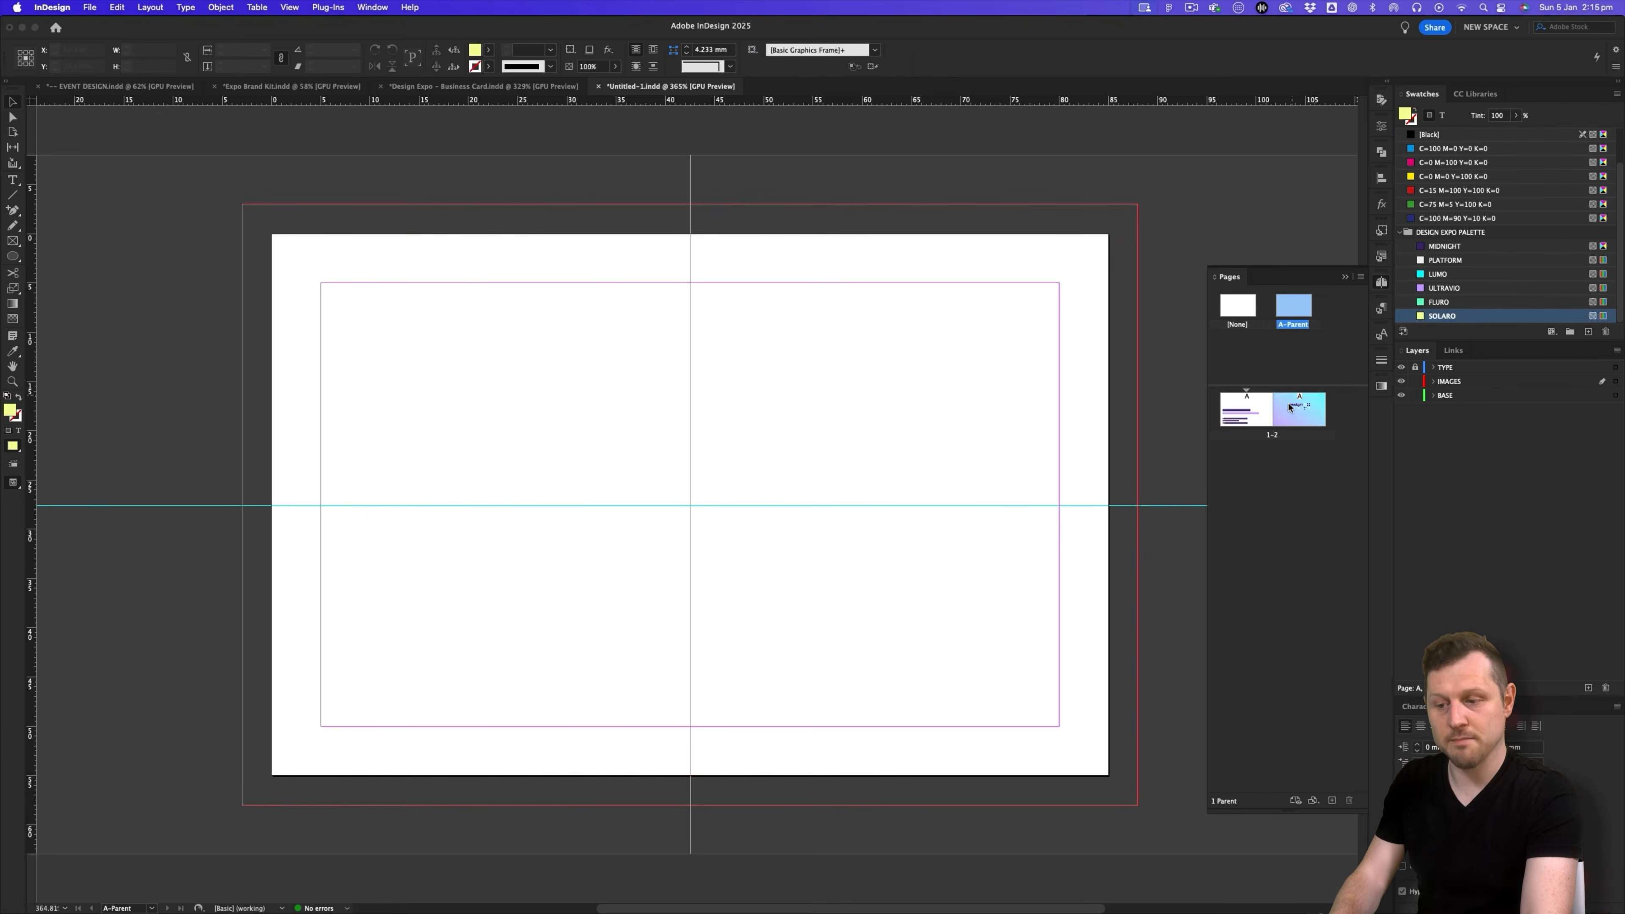
# - Return to page 2 and centre the logo on the intersection of the guides, at about X 142.2 mm, Y 27.6 mm
pyautogui.doubleClick(1288, 408)
pyautogui.click(690, 466)
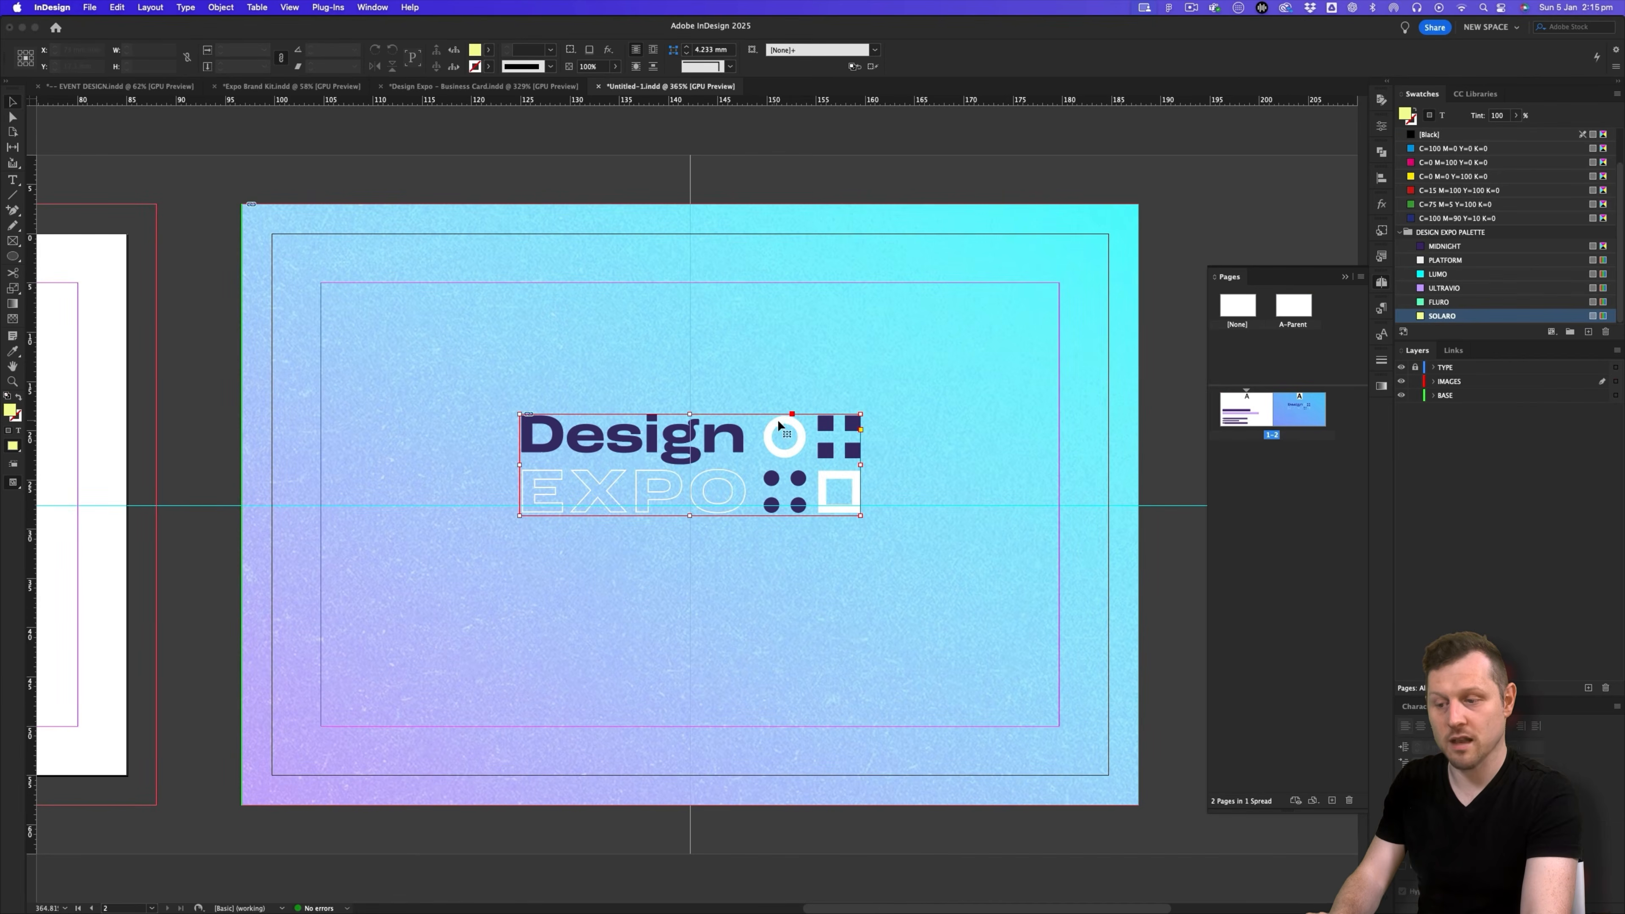
pyautogui.press('z')
pyautogui.moveTo(500, 396); pyautogui.dragTo(381, 470)
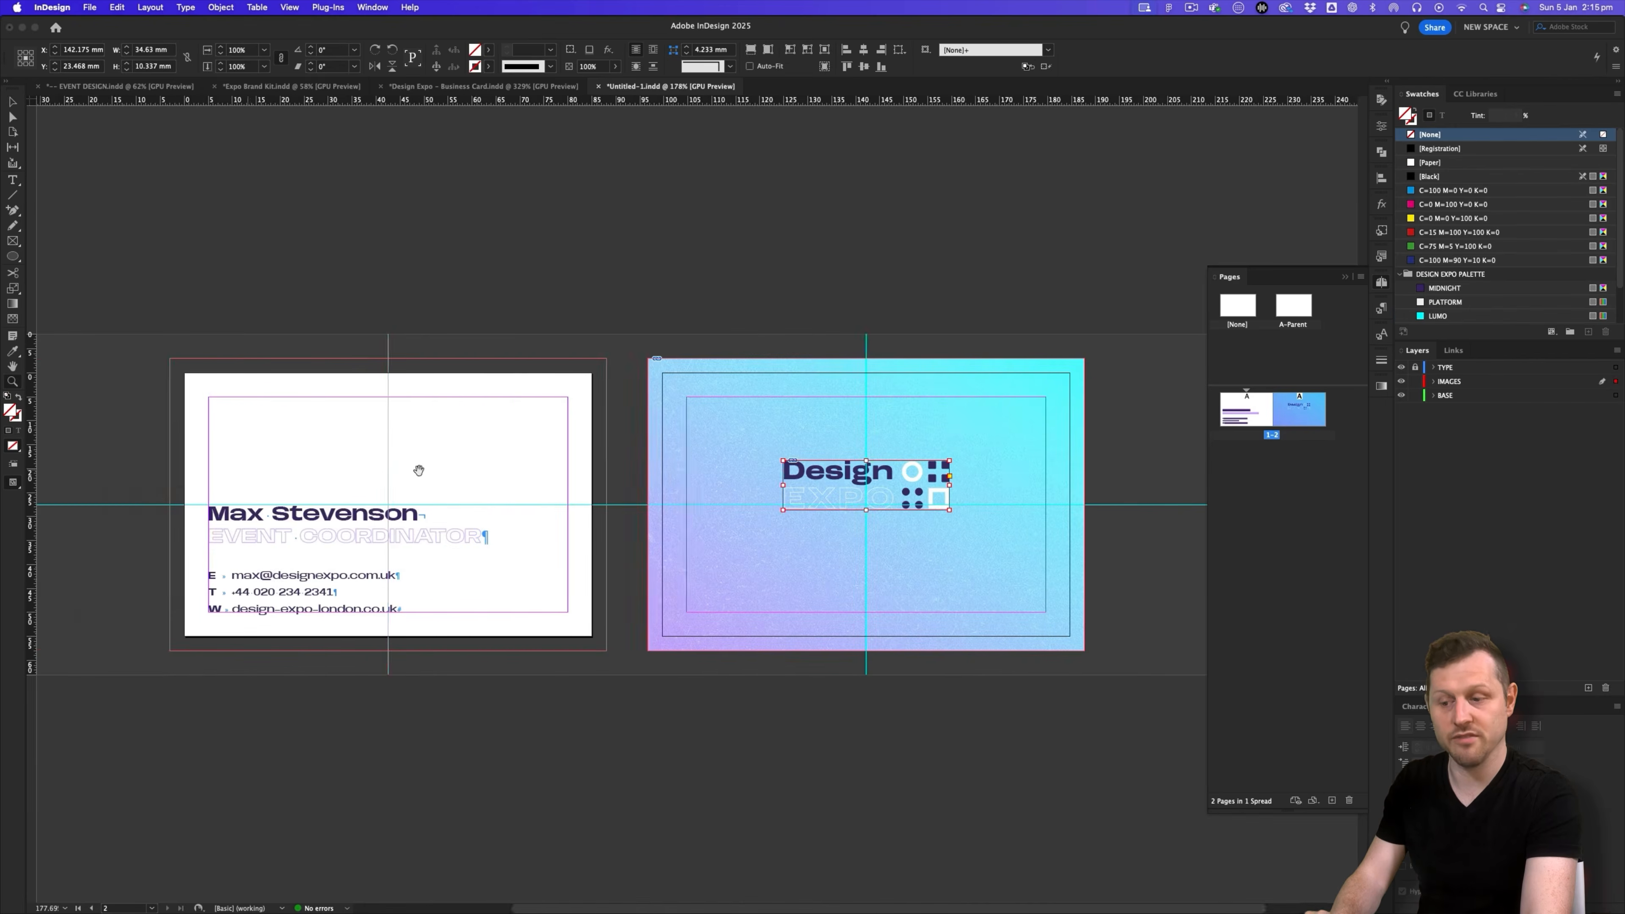
pyautogui.moveTo(867, 531); pyautogui.dragTo(1085, 324)
pyautogui.press('v')
pyautogui.moveTo(979, 392); pyautogui.dragTo(825, 467)
pyautogui.press('Down')
pyautogui.press('Right')
pyautogui.press('Right')
pyautogui.press('Right')
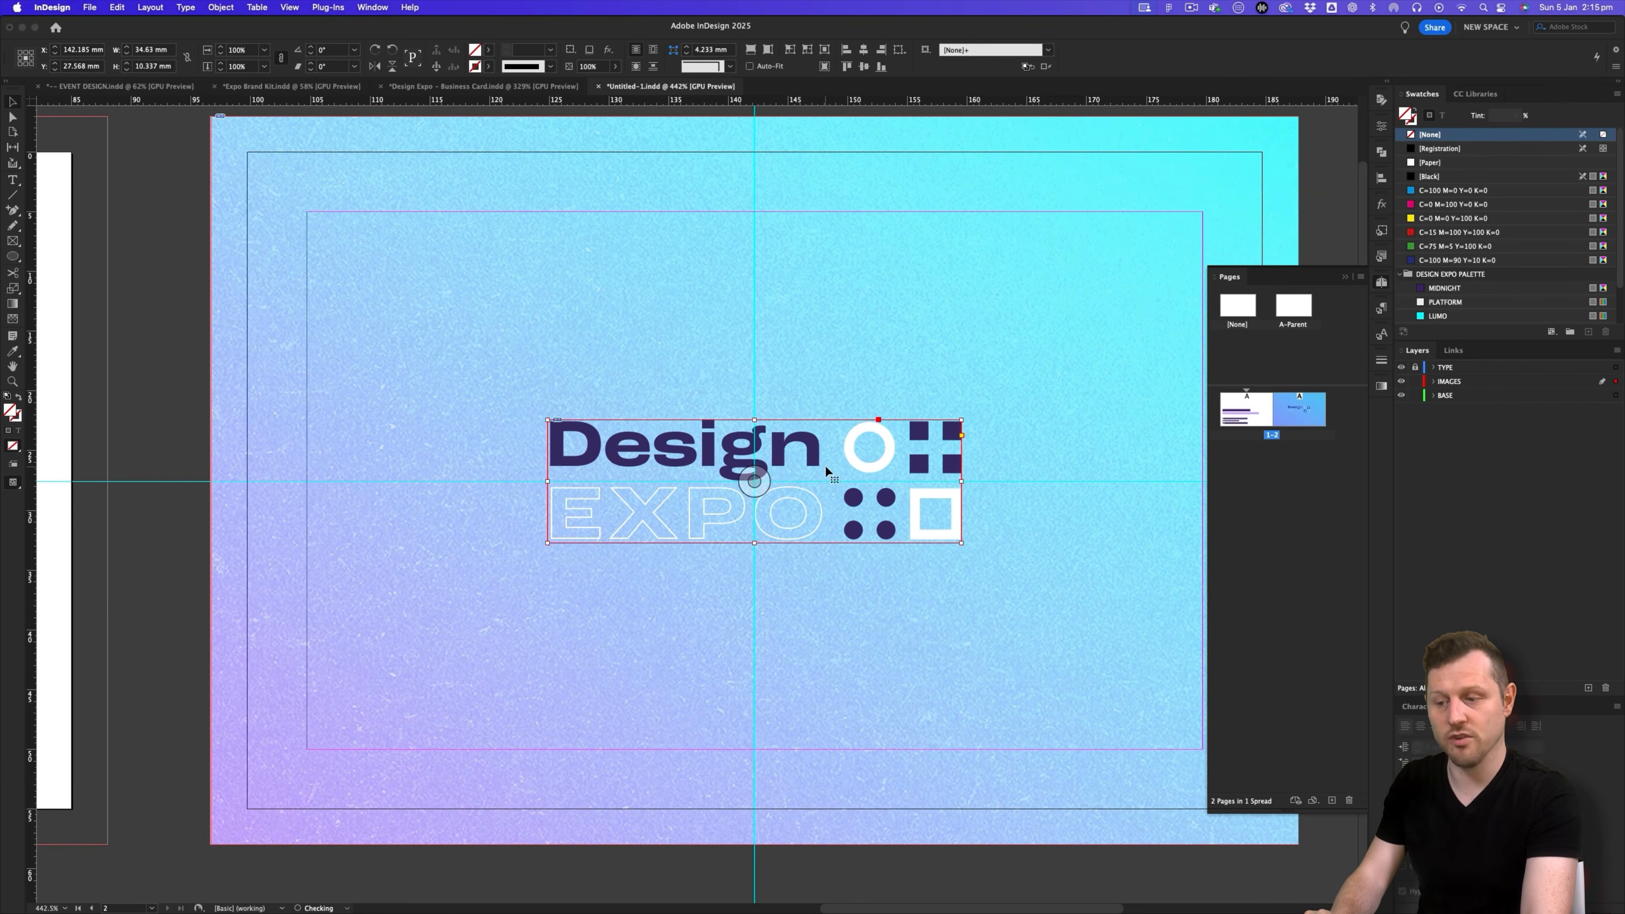
# - Scale the logo proportionally about its centre to about 53 × 16 mm
pyautogui.hscroll(2, 825, 465)
pyautogui.scroll(-1, 825, 465)
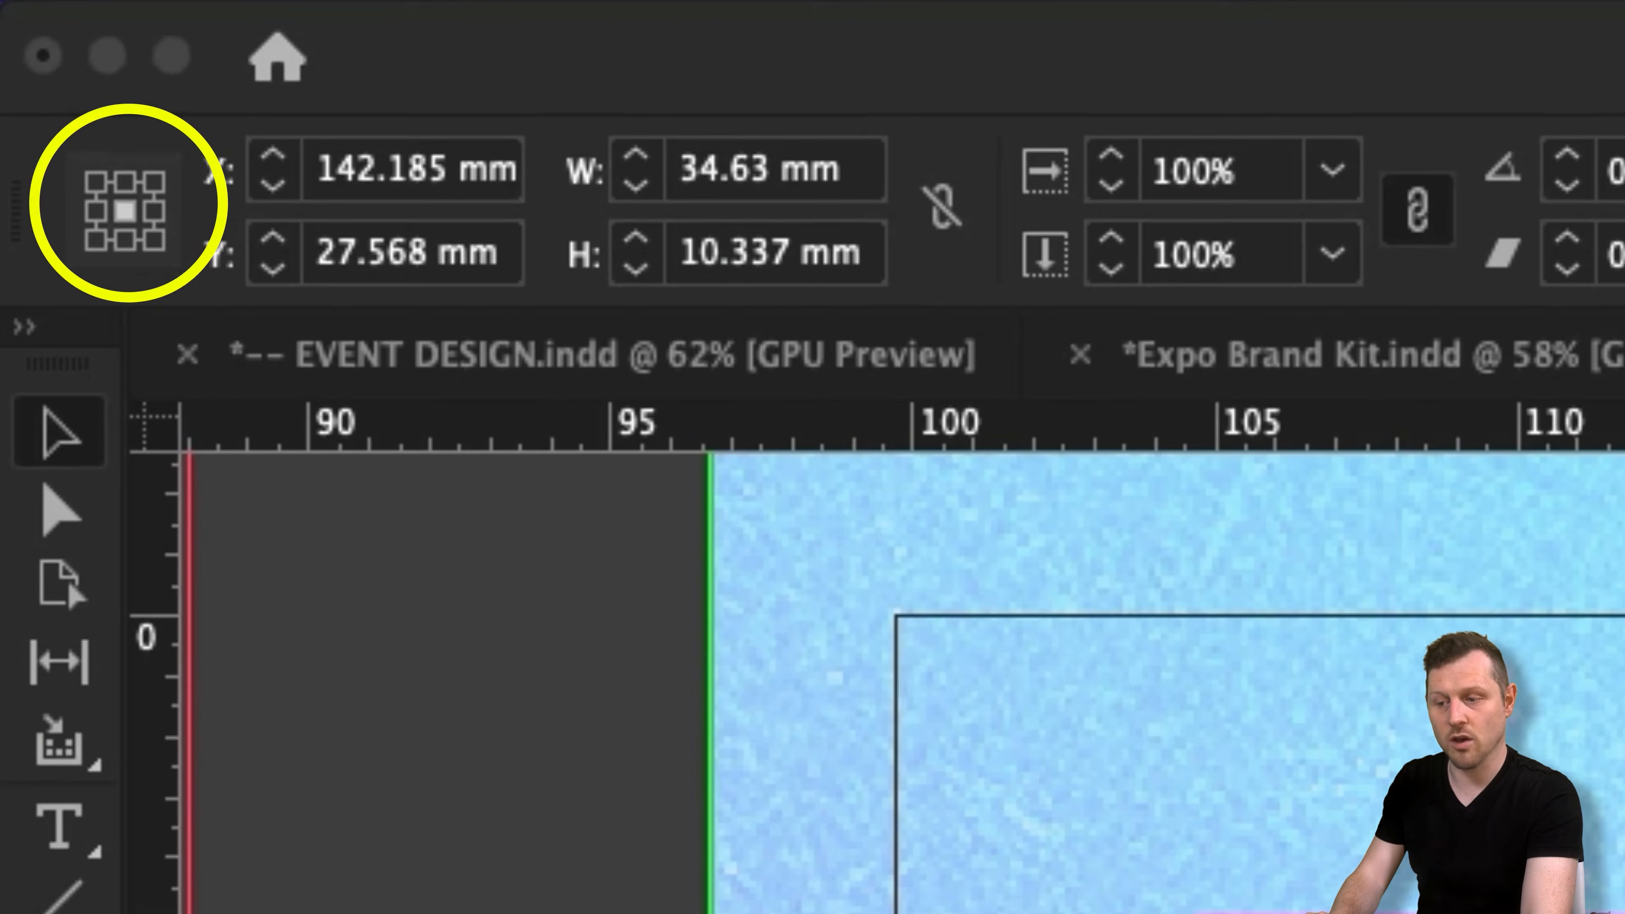
pyautogui.press('s')
pyautogui.moveTo(908, 543); pyautogui.dragTo(1025, 599)
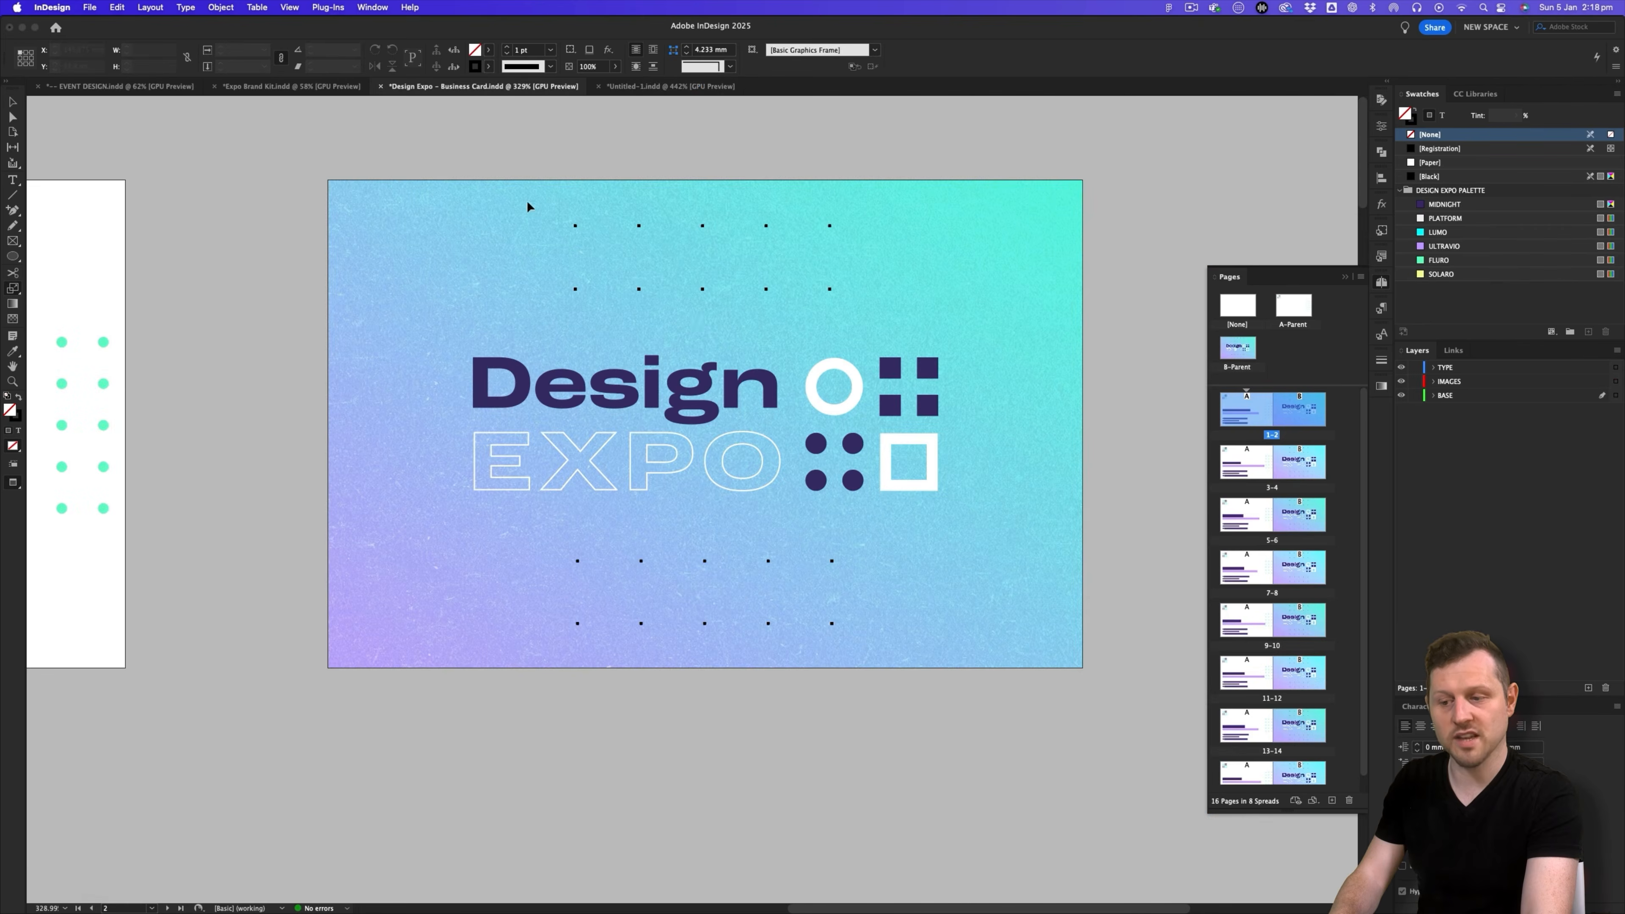
pyautogui.press('v')
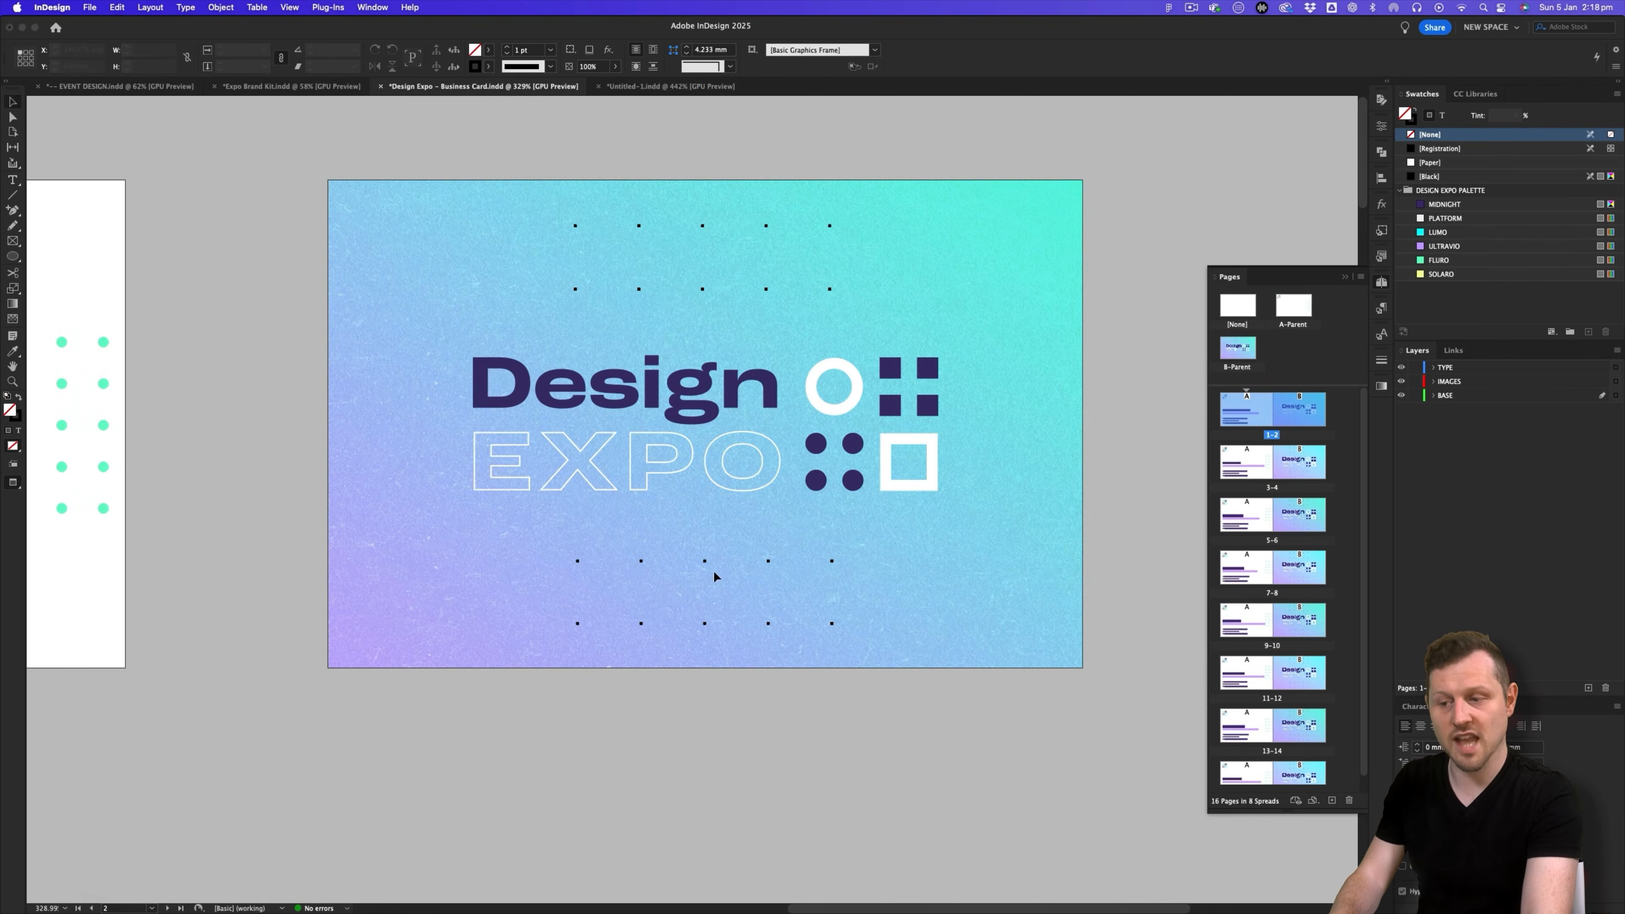
# - Copy the small dot texture from the Texture Samples page of Expo Brand Kit.indd and return to the Untitled-1 business card document
pyautogui.click(686, 85)
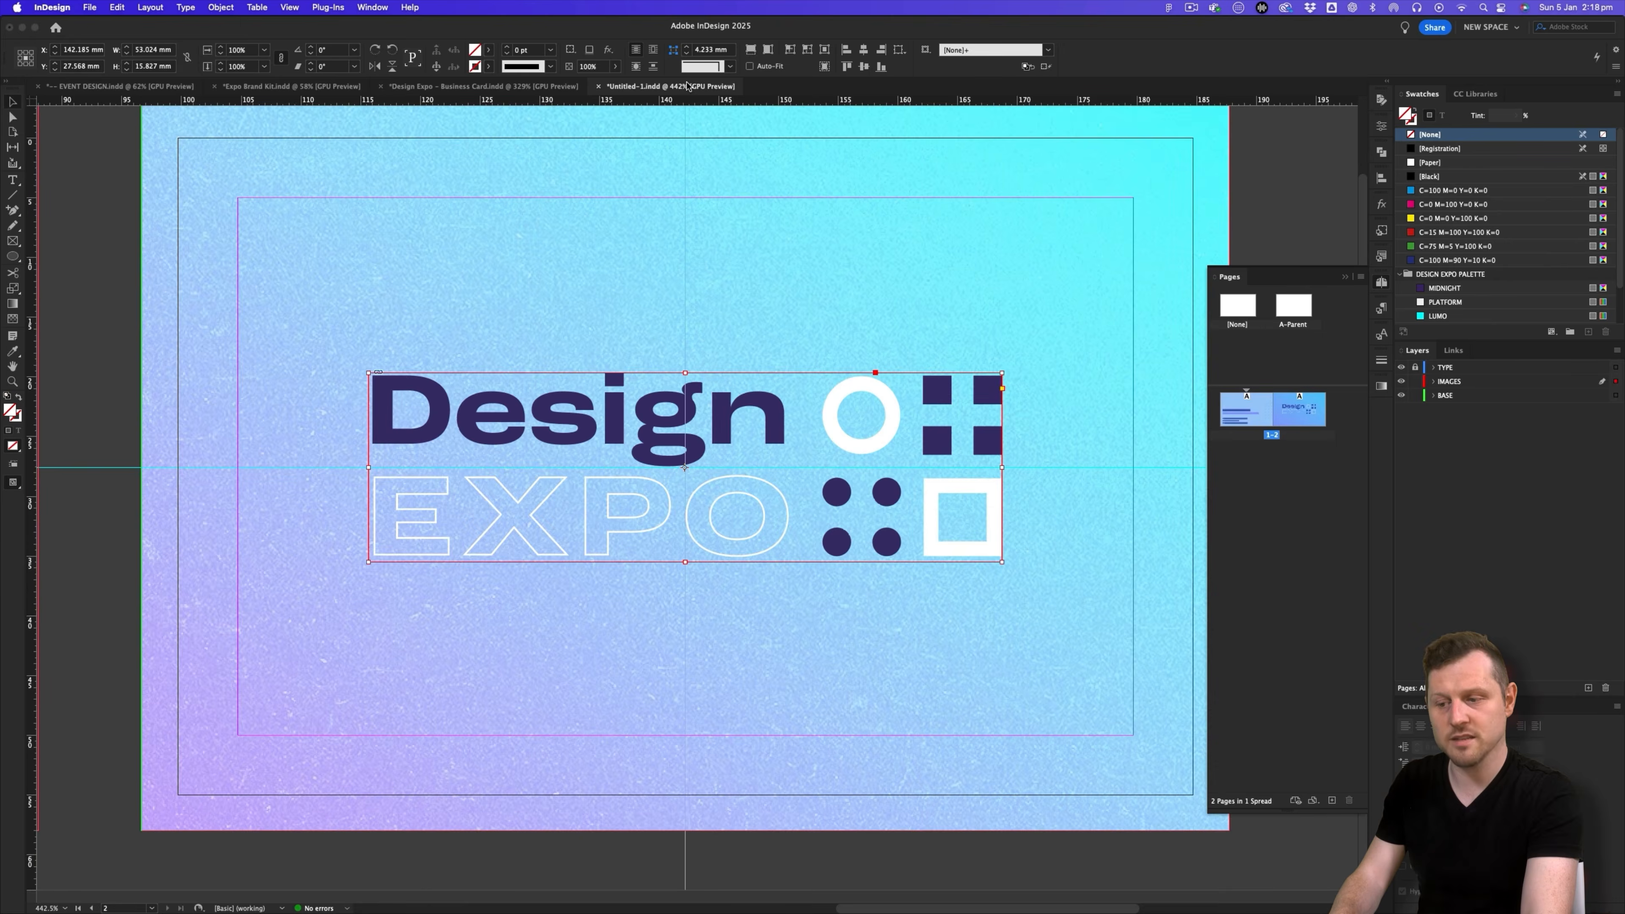
pyautogui.click(301, 87)
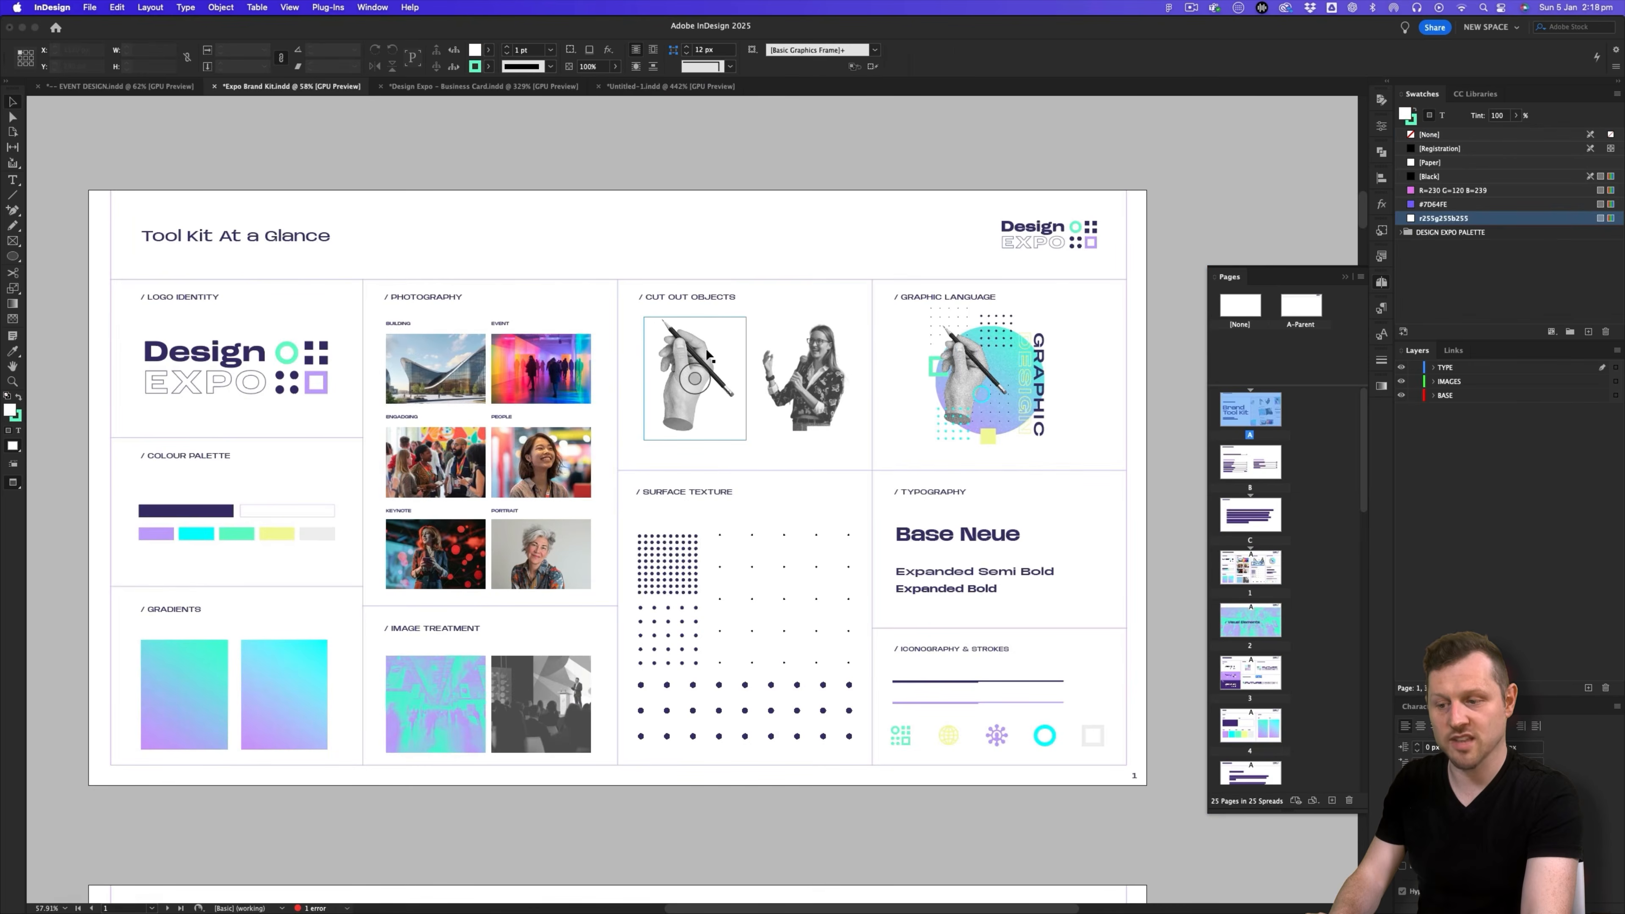
pyautogui.scroll(-1, 709, 356)
pyautogui.scroll(-20, 708, 355)
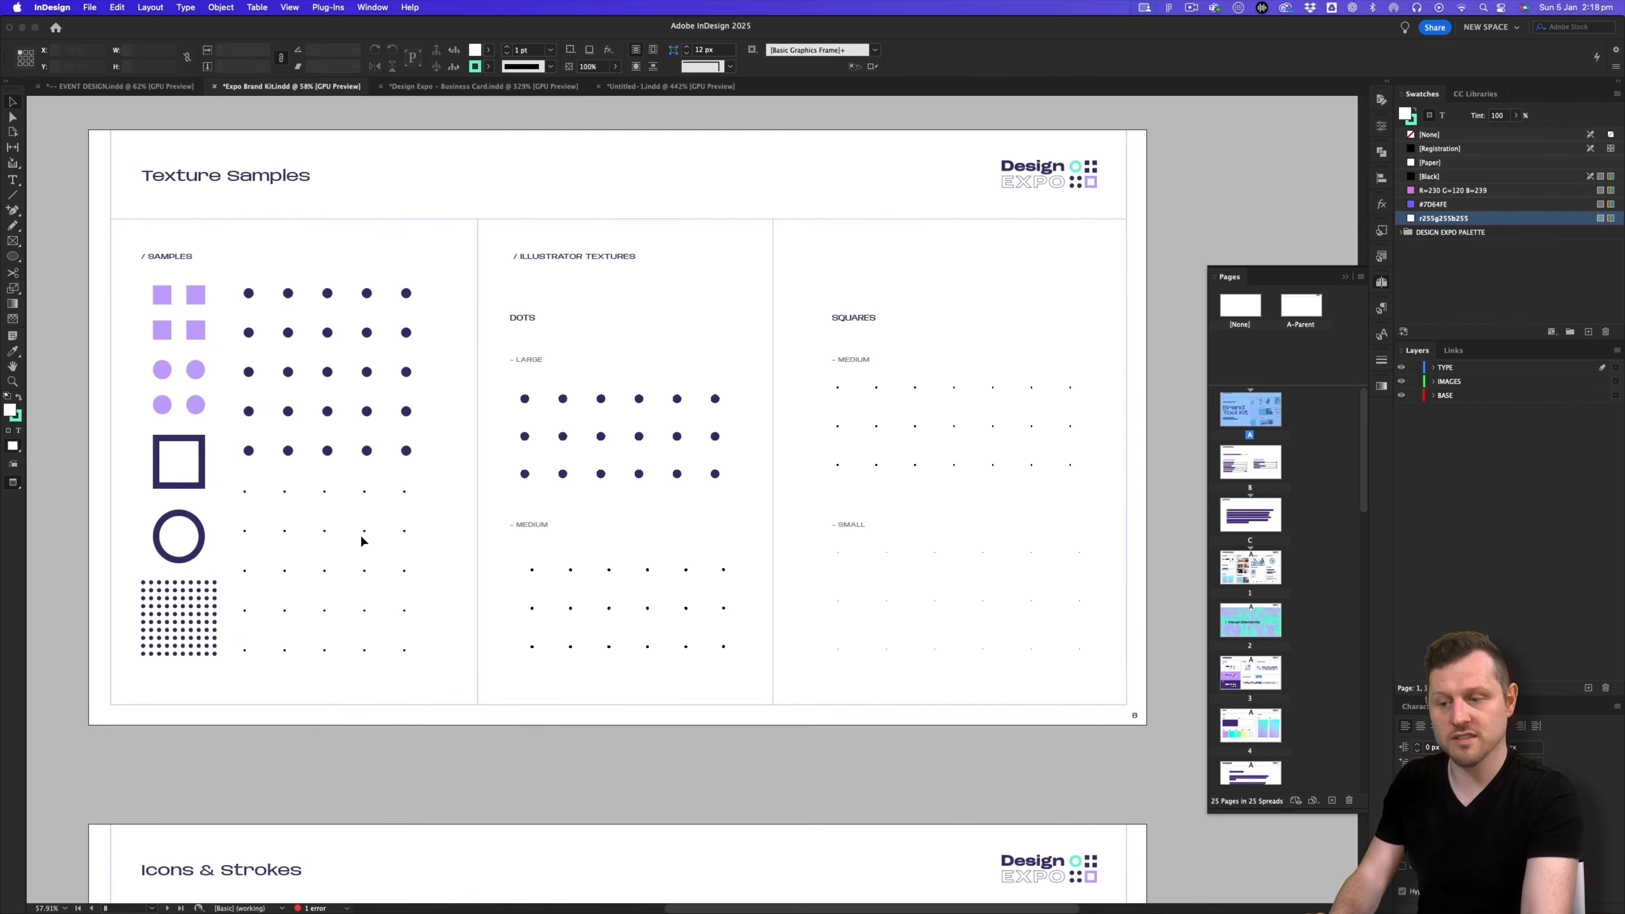
pyautogui.click(365, 536)
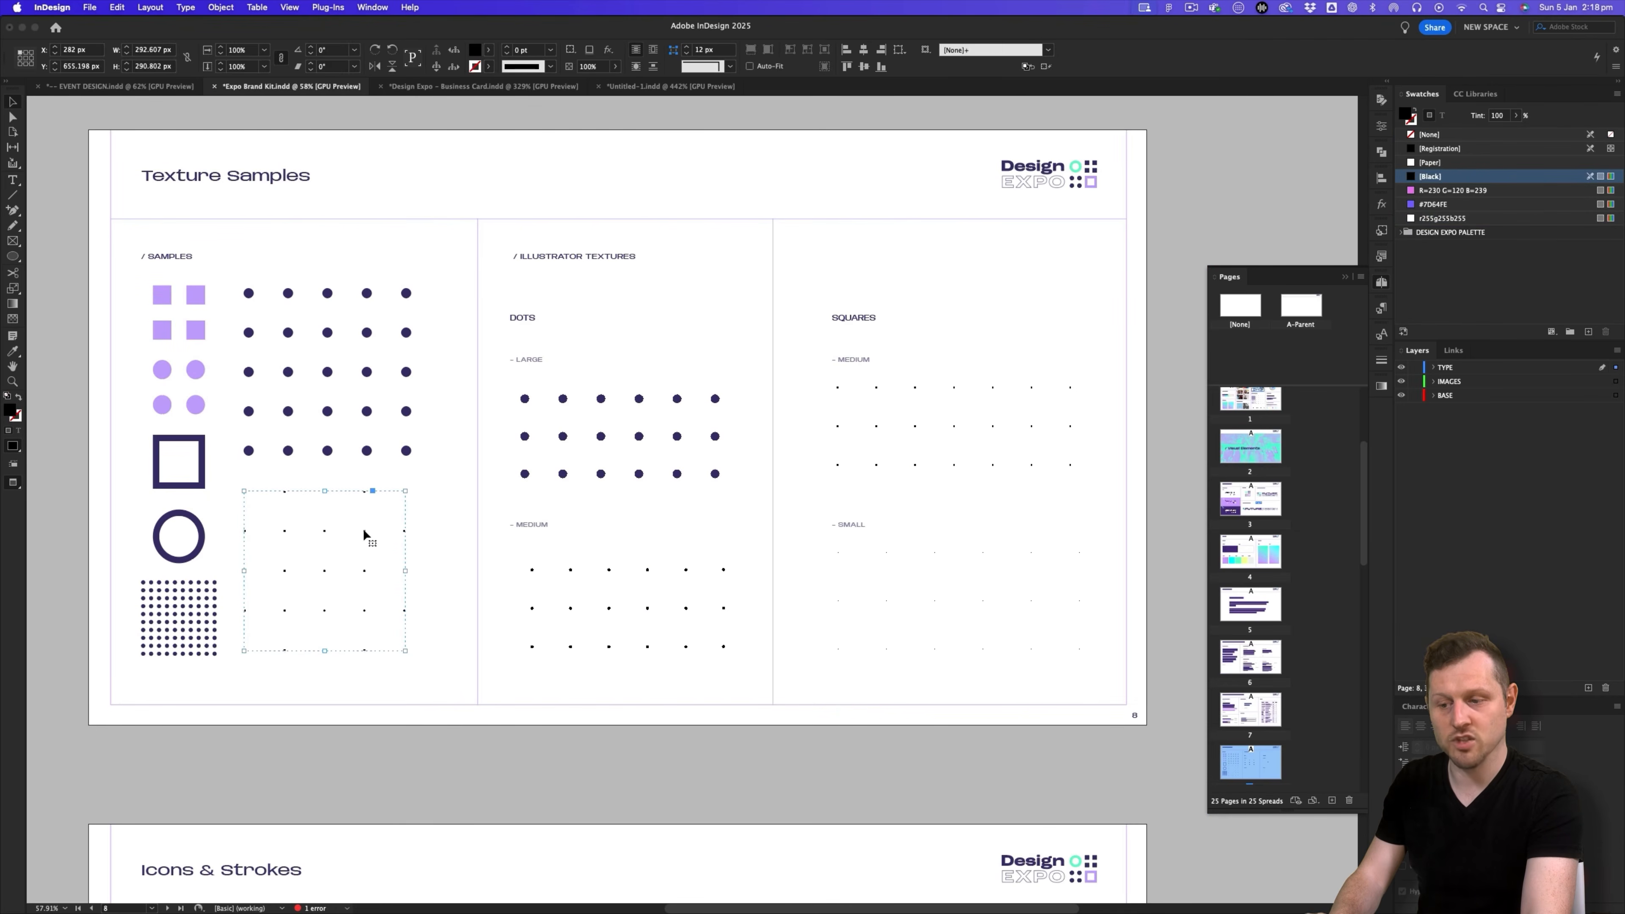
pyautogui.click(665, 86)
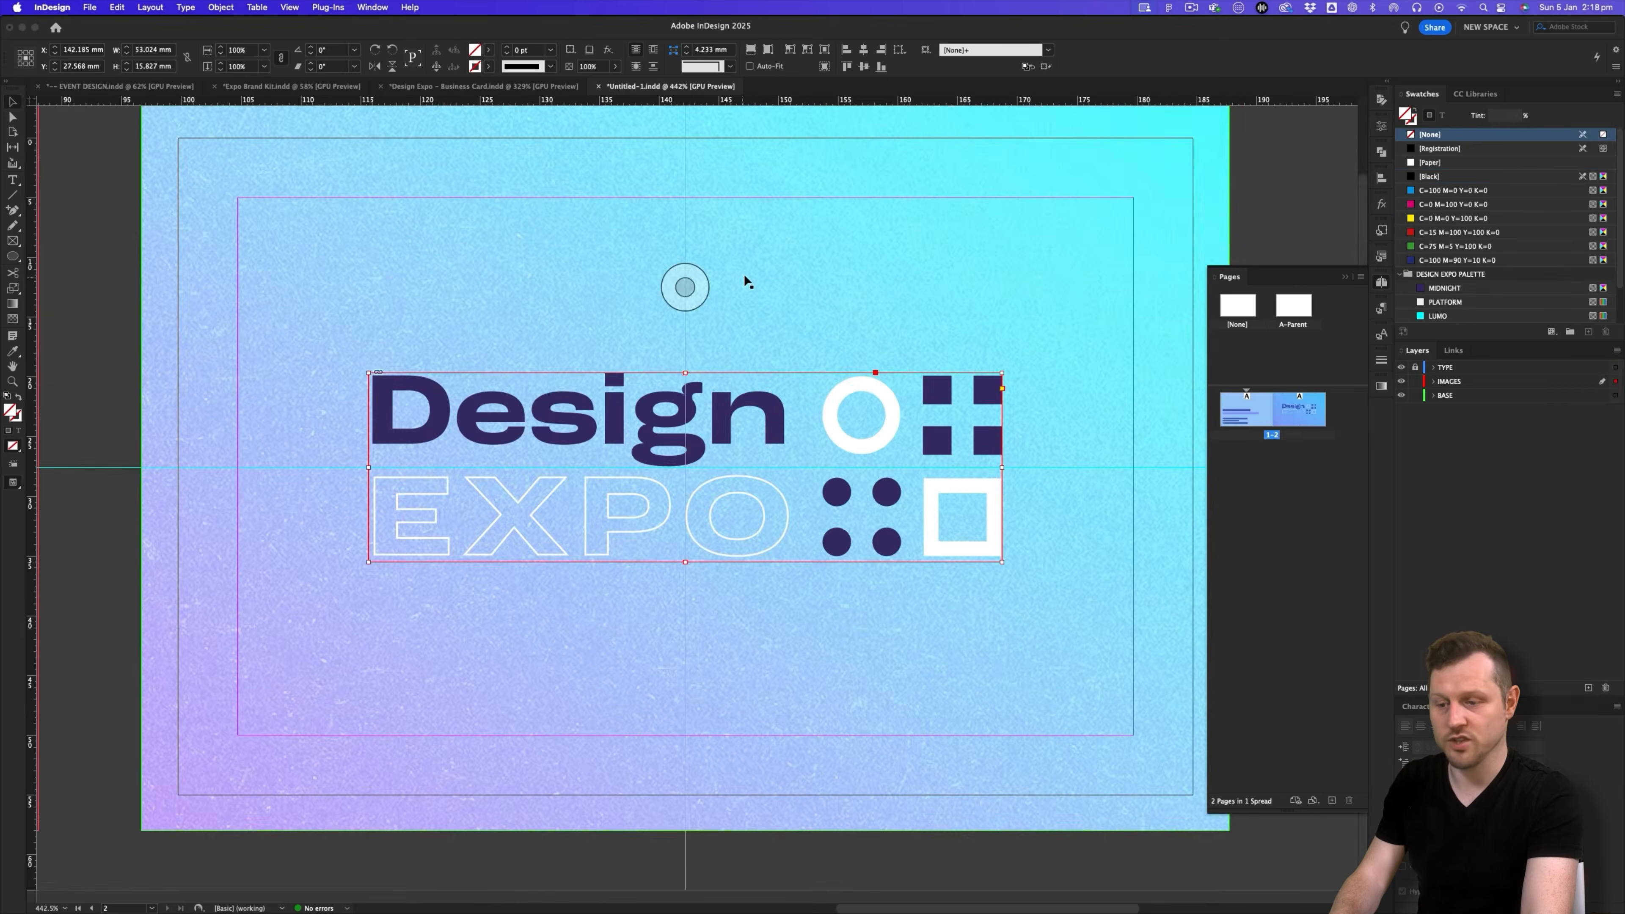
# - Add the dot texture to the BASE layer above the logo on page 2 and duplicate its two rows of five dots below the logo
pyautogui.scroll(-2, 716, 294)
pyautogui.scroll(-2, 1041, 551)
pyautogui.press('super+shift+a')
pyautogui.moveTo(869, 487); pyautogui.dragTo(870, 413)
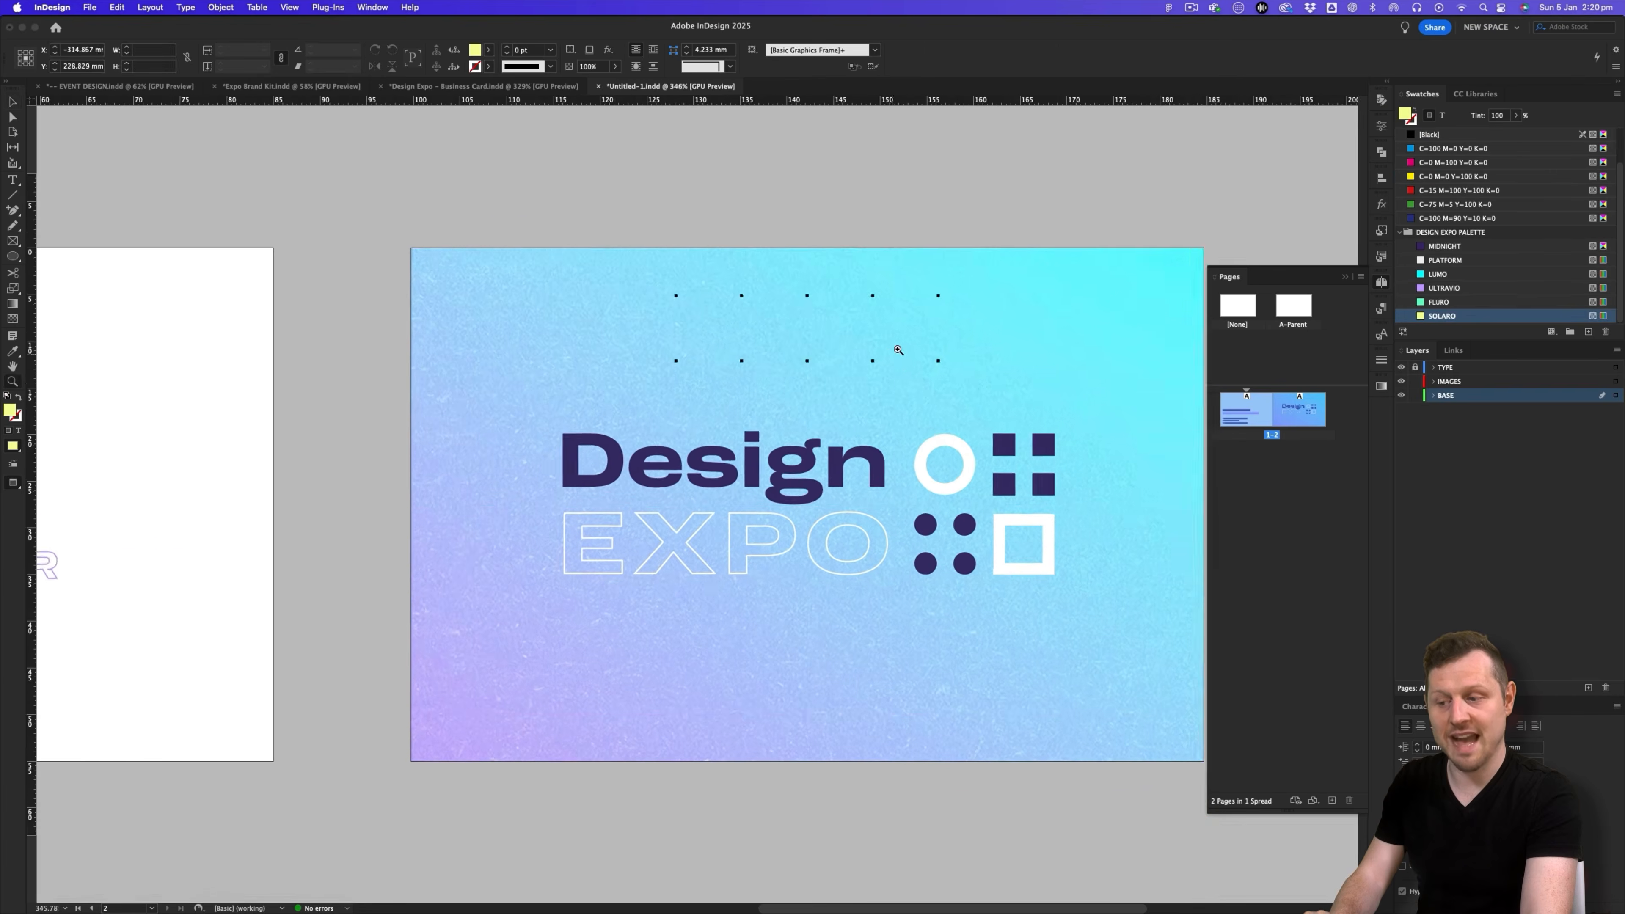
pyautogui.scroll(1, 898, 350)
pyautogui.click(736, 269)
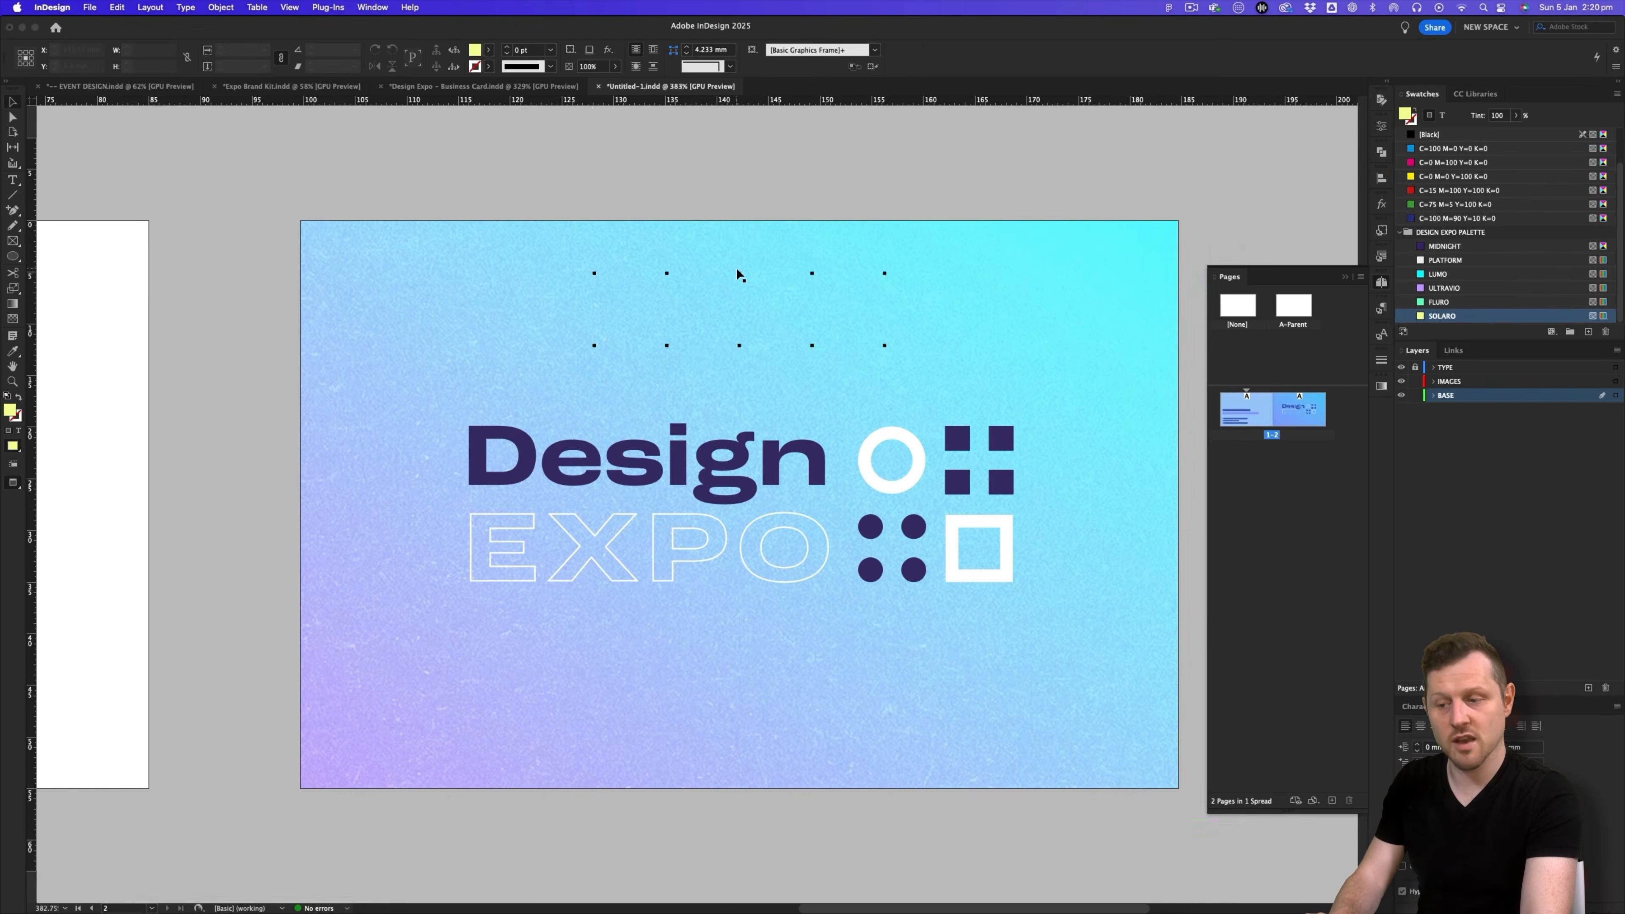
pyautogui.moveTo(884, 272); pyautogui.dragTo(937, 813)
pyautogui.click(1157, 157)
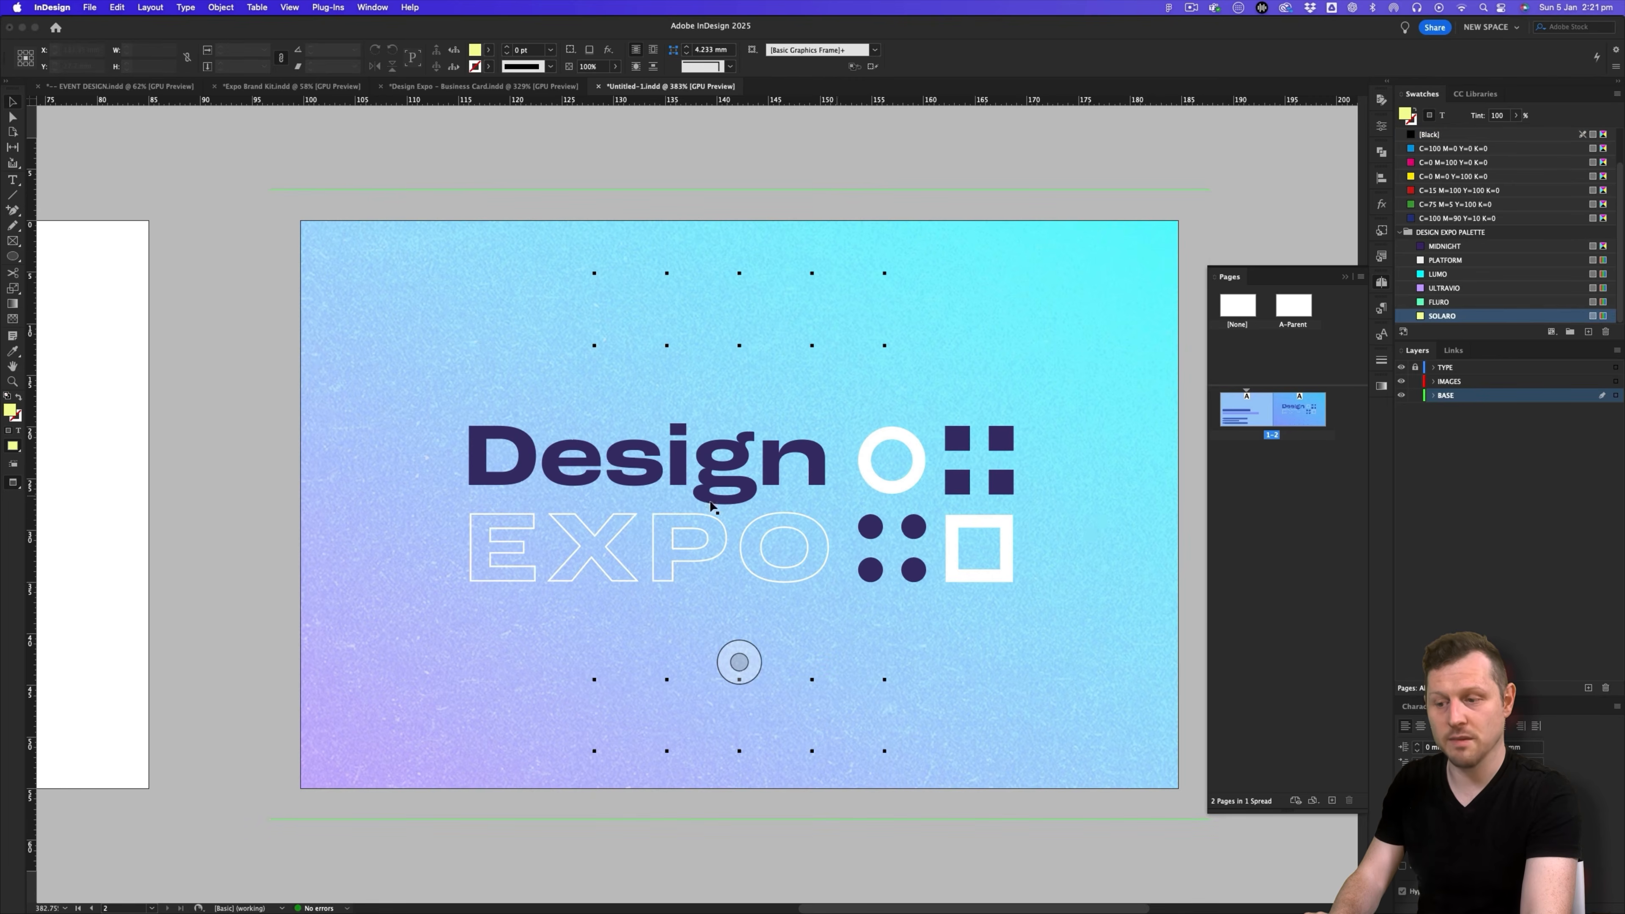
# - Copy the colour logomark from the Logo & Lockups page of Expo Brand Kit.indd and paste it on page 1 of Untitled-1 in the IMAGES layer
pyautogui.hscroll(-15, 1092, 519)
pyautogui.hscroll(-5, 515, 517)
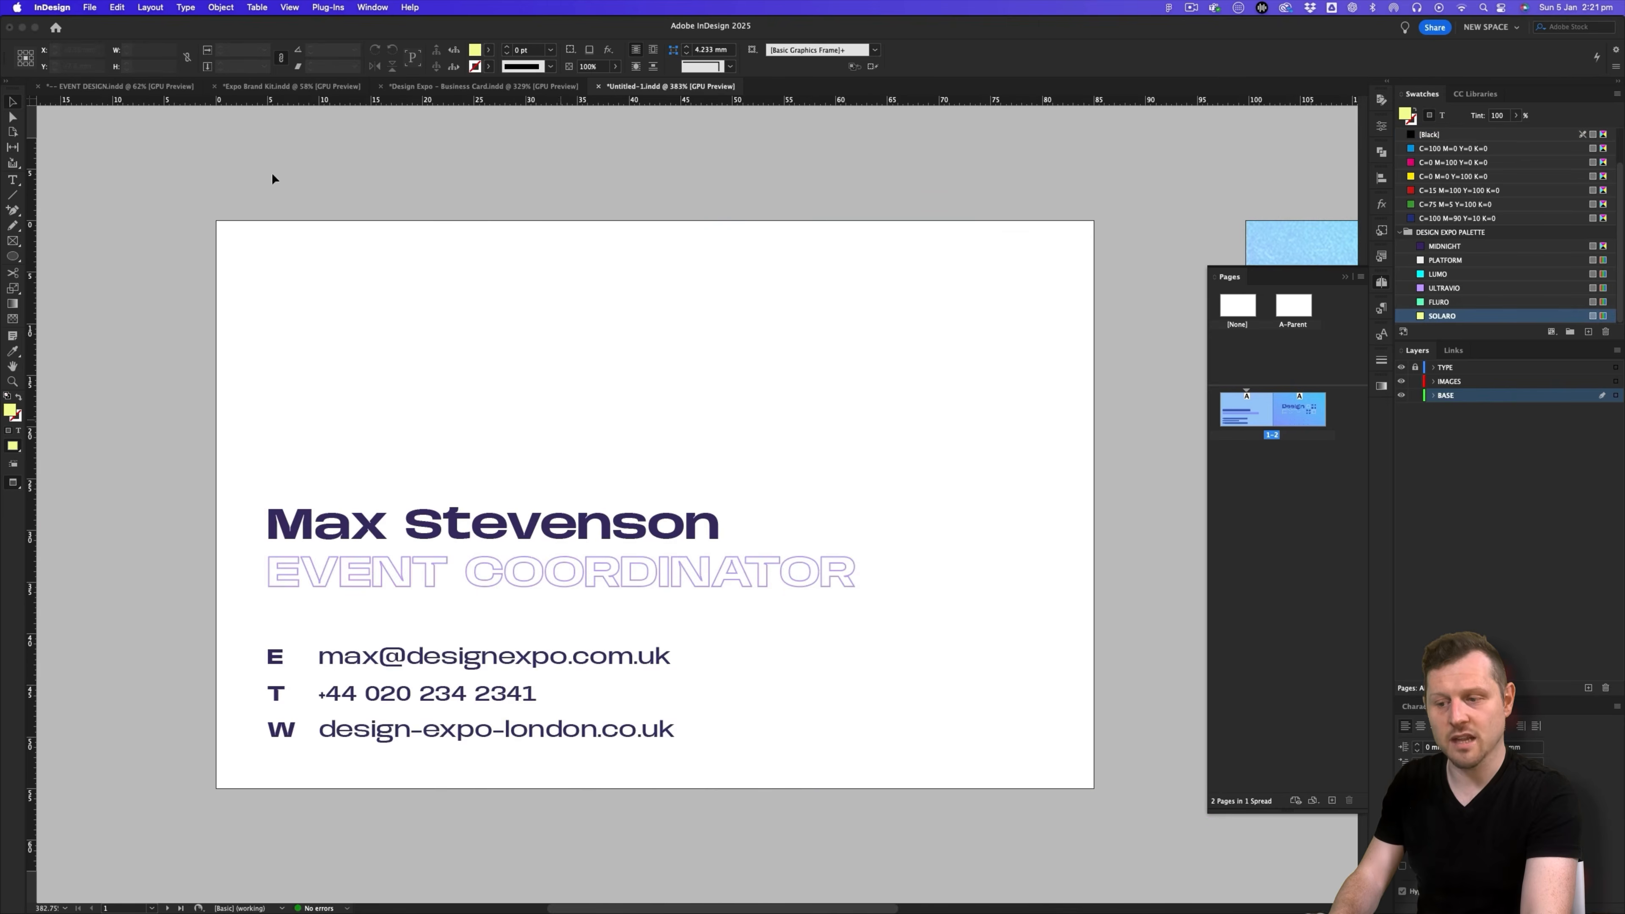
pyautogui.click(253, 86)
pyautogui.scroll(10, 613, 436)
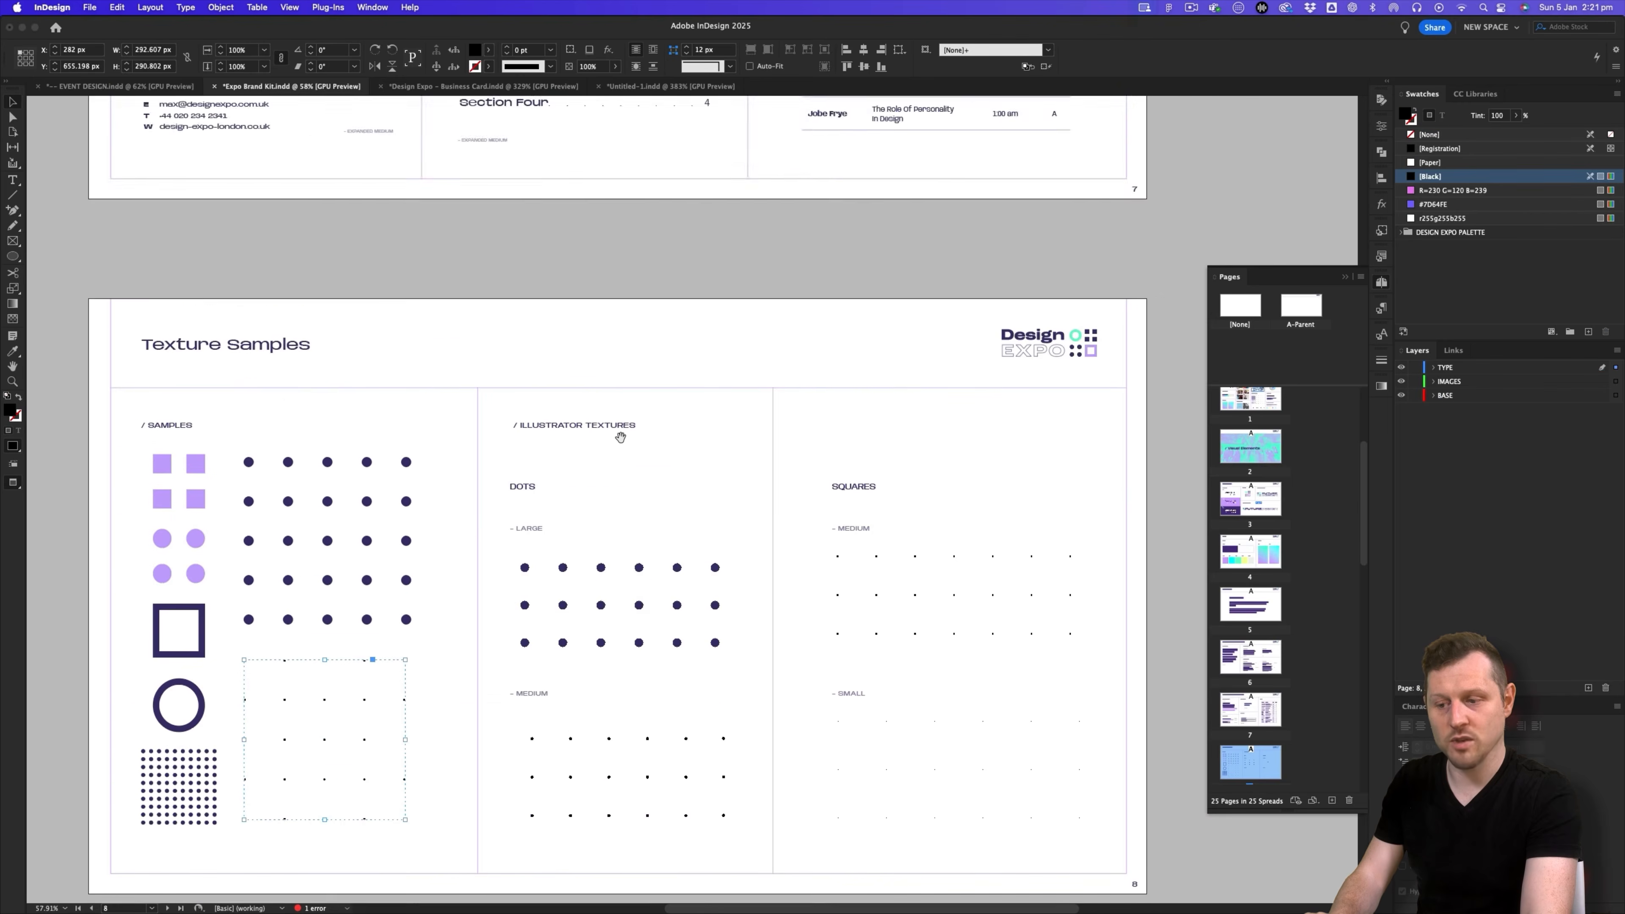
pyautogui.scroll(20, 620, 437)
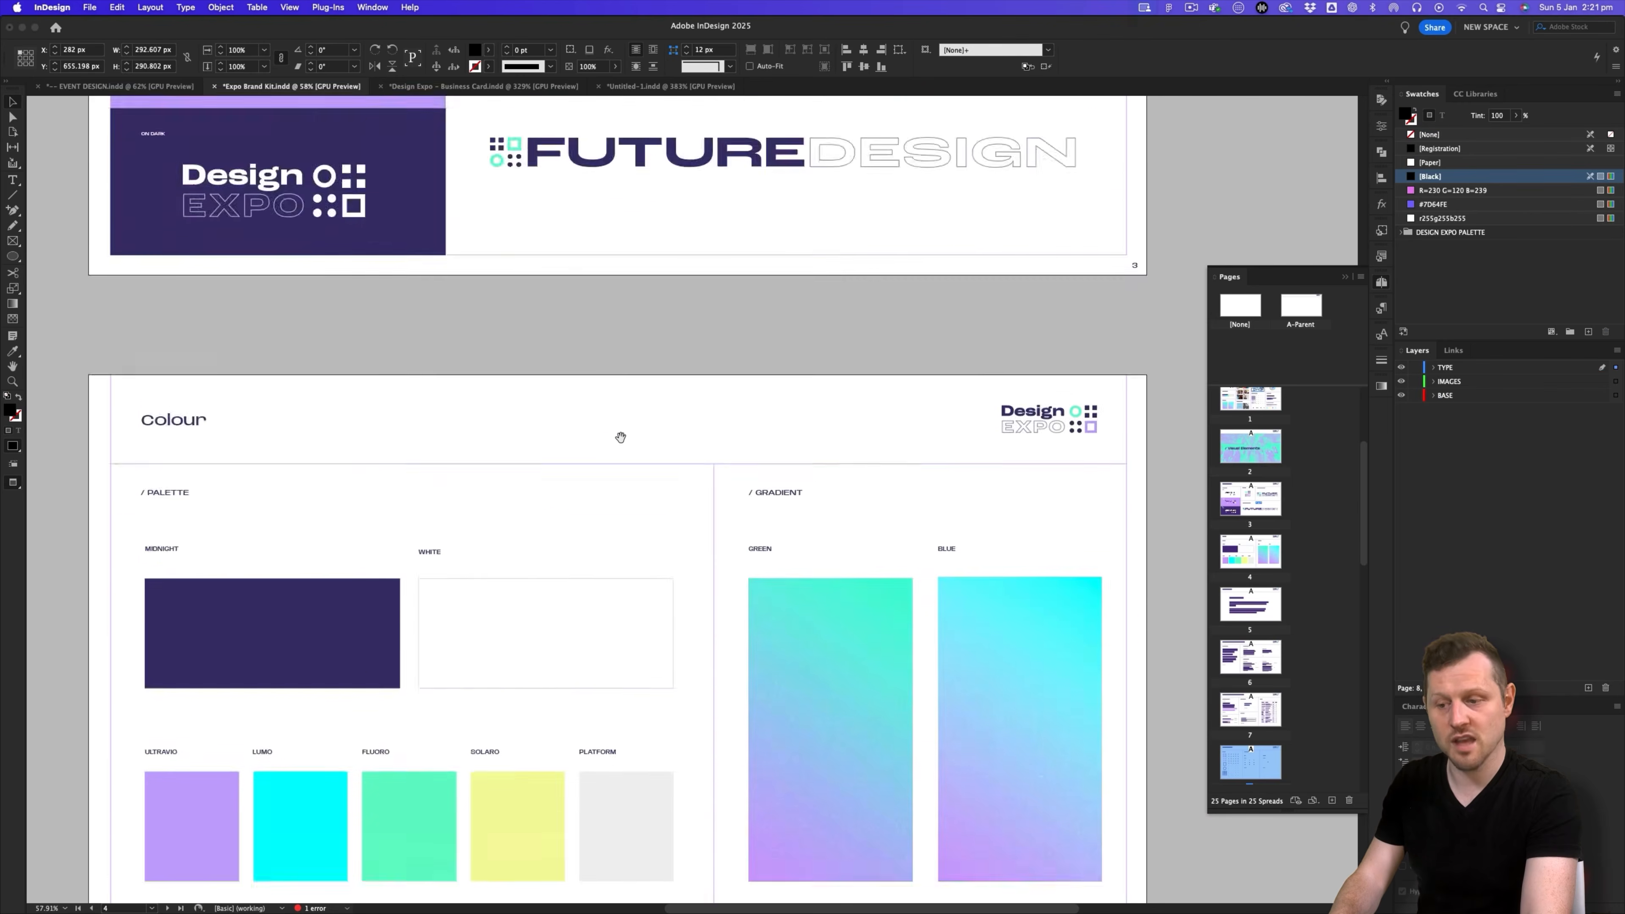
pyautogui.scroll(8, 620, 437)
pyautogui.click(607, 391)
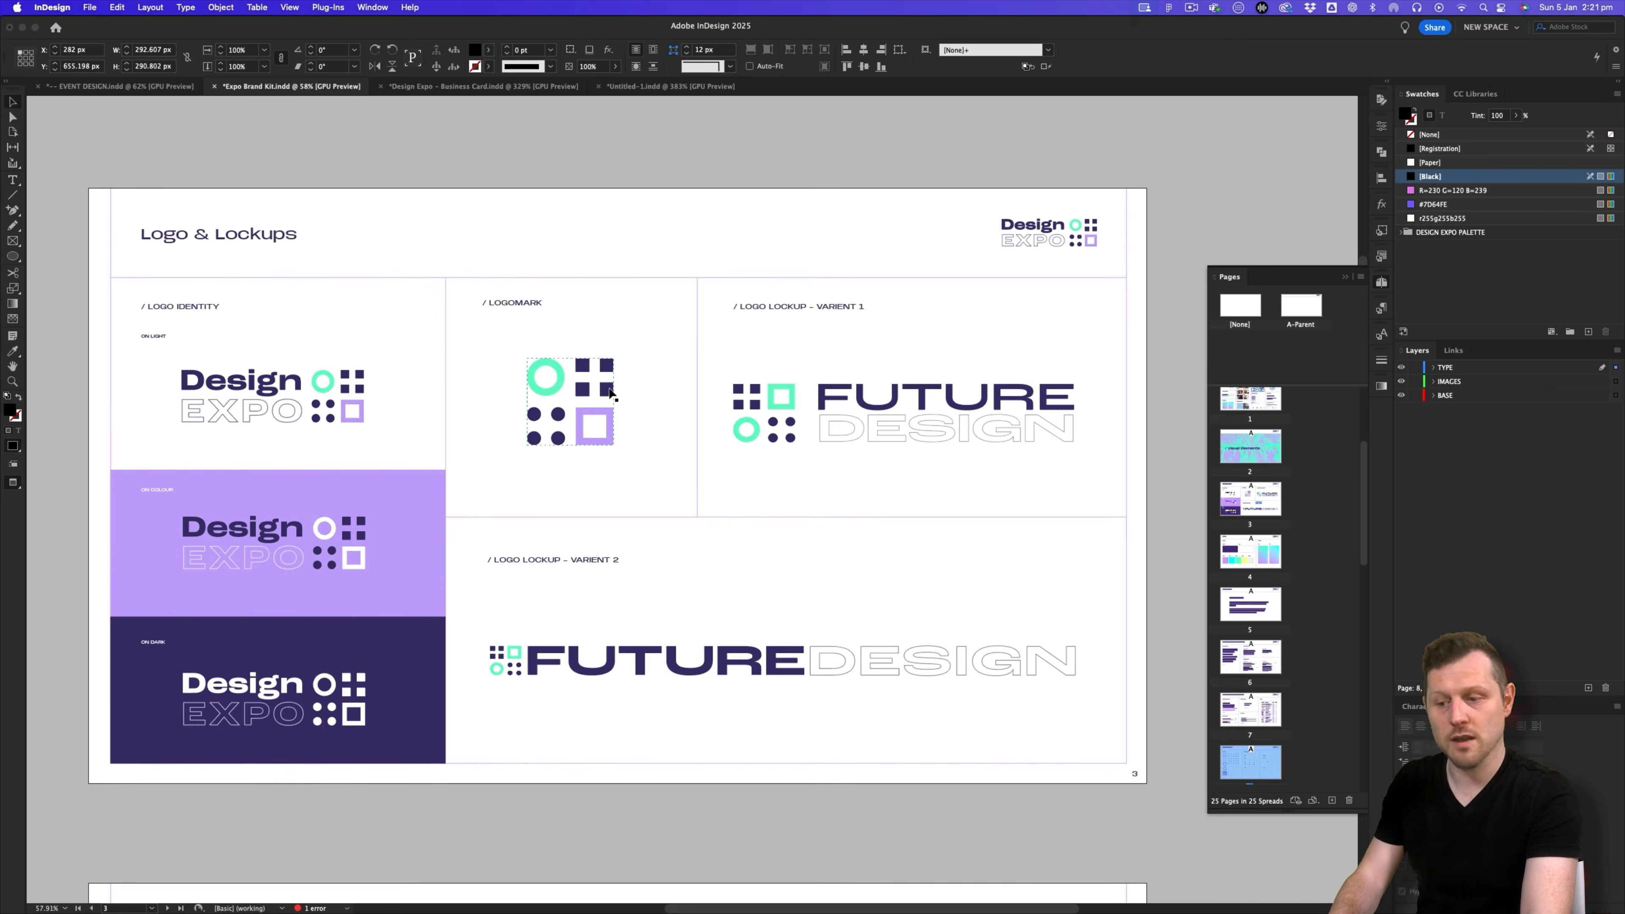
pyautogui.click(637, 87)
pyautogui.press('w')
pyautogui.press('super+v')
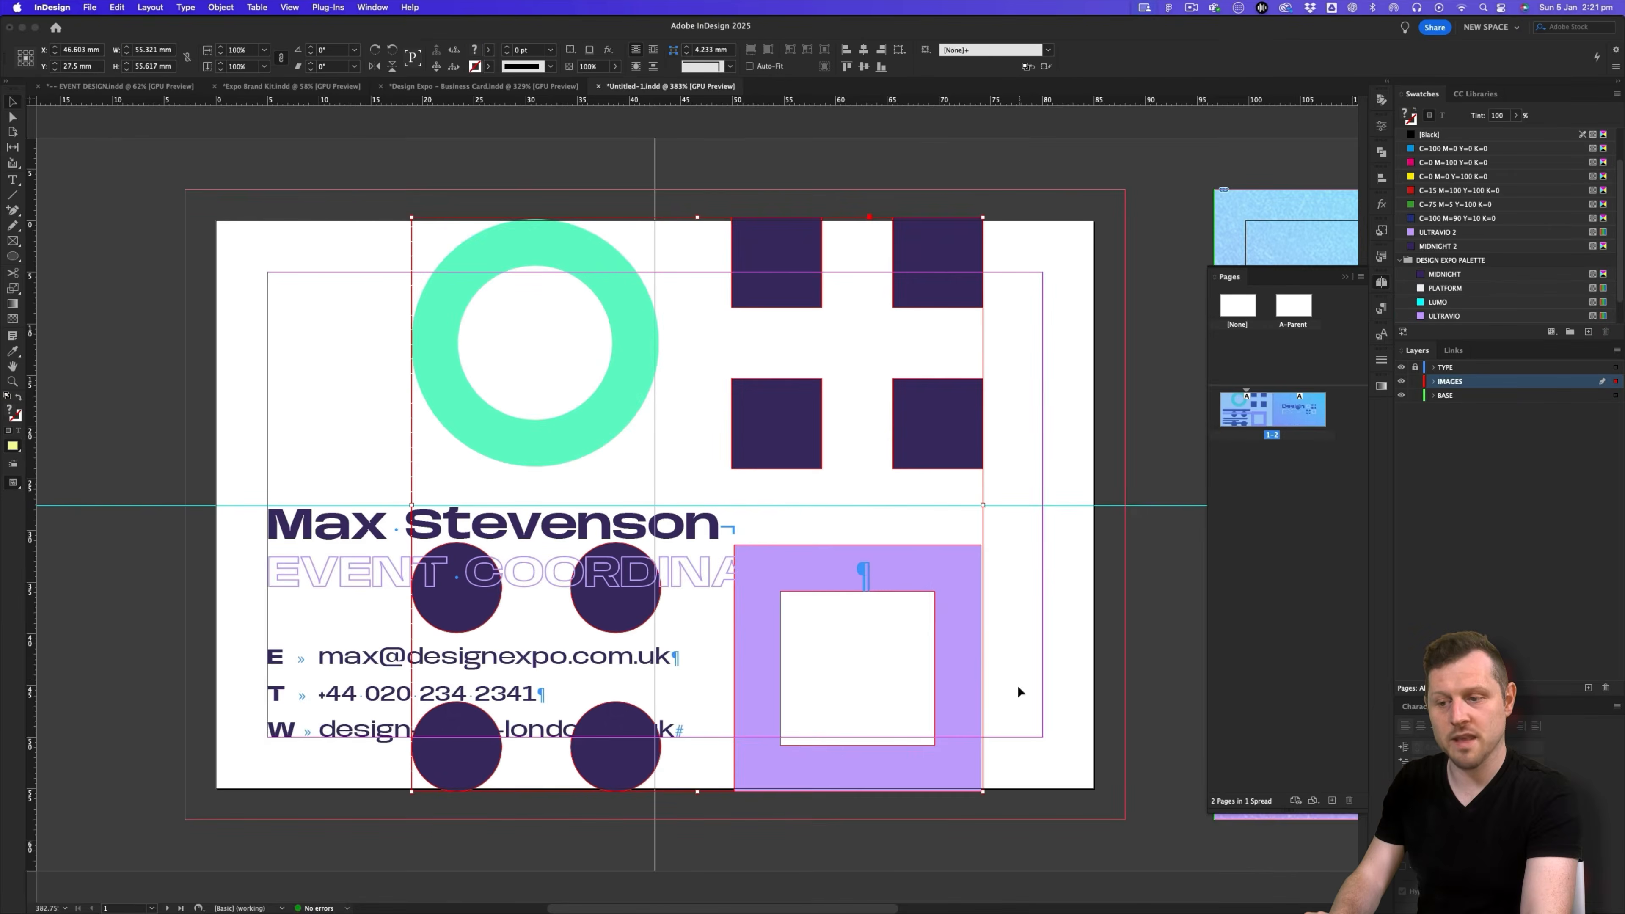
# - Scale the logomark proportionally to about 7.7 × 7.8 mm and place it in the upper-left corner of page 1's margins
pyautogui.moveTo(983, 791); pyautogui.dragTo(360, 371)
pyautogui.press('s')
pyautogui.moveTo(521, 520); pyautogui.dragTo(447, 445)
pyautogui.press('v')
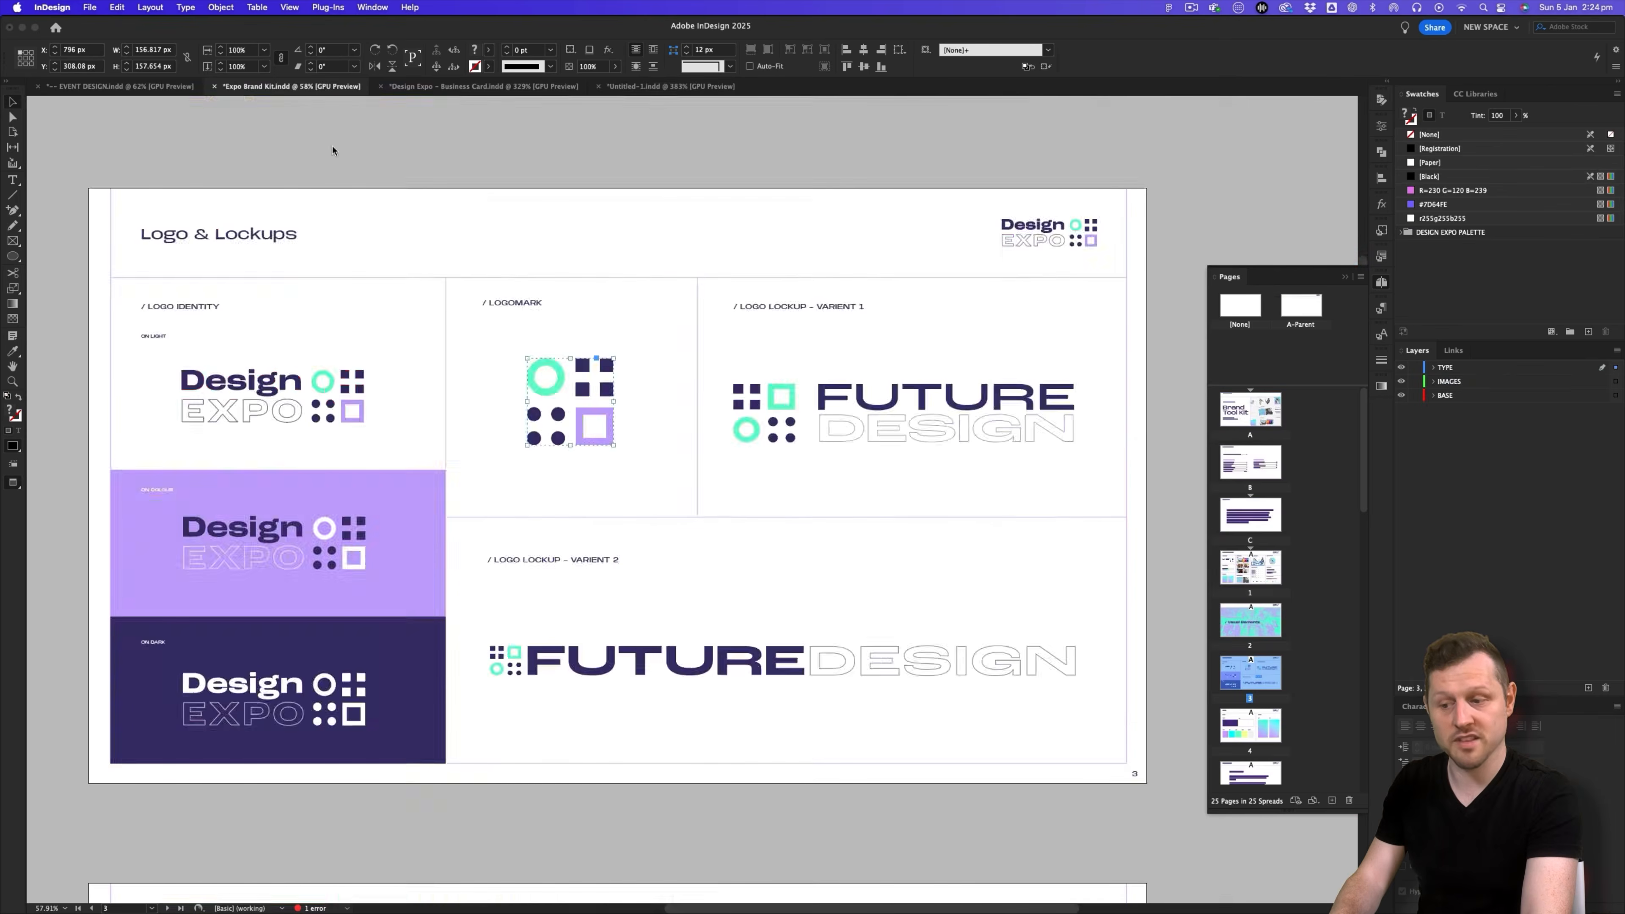
# - Copy the large five-by-five dot texture from the Texture Samples page of Expo Brand Kit.indd and paste it on page 1 of Untitled-1
pyautogui.scroll(-15, 715, 405)
pyautogui.click(407, 357)
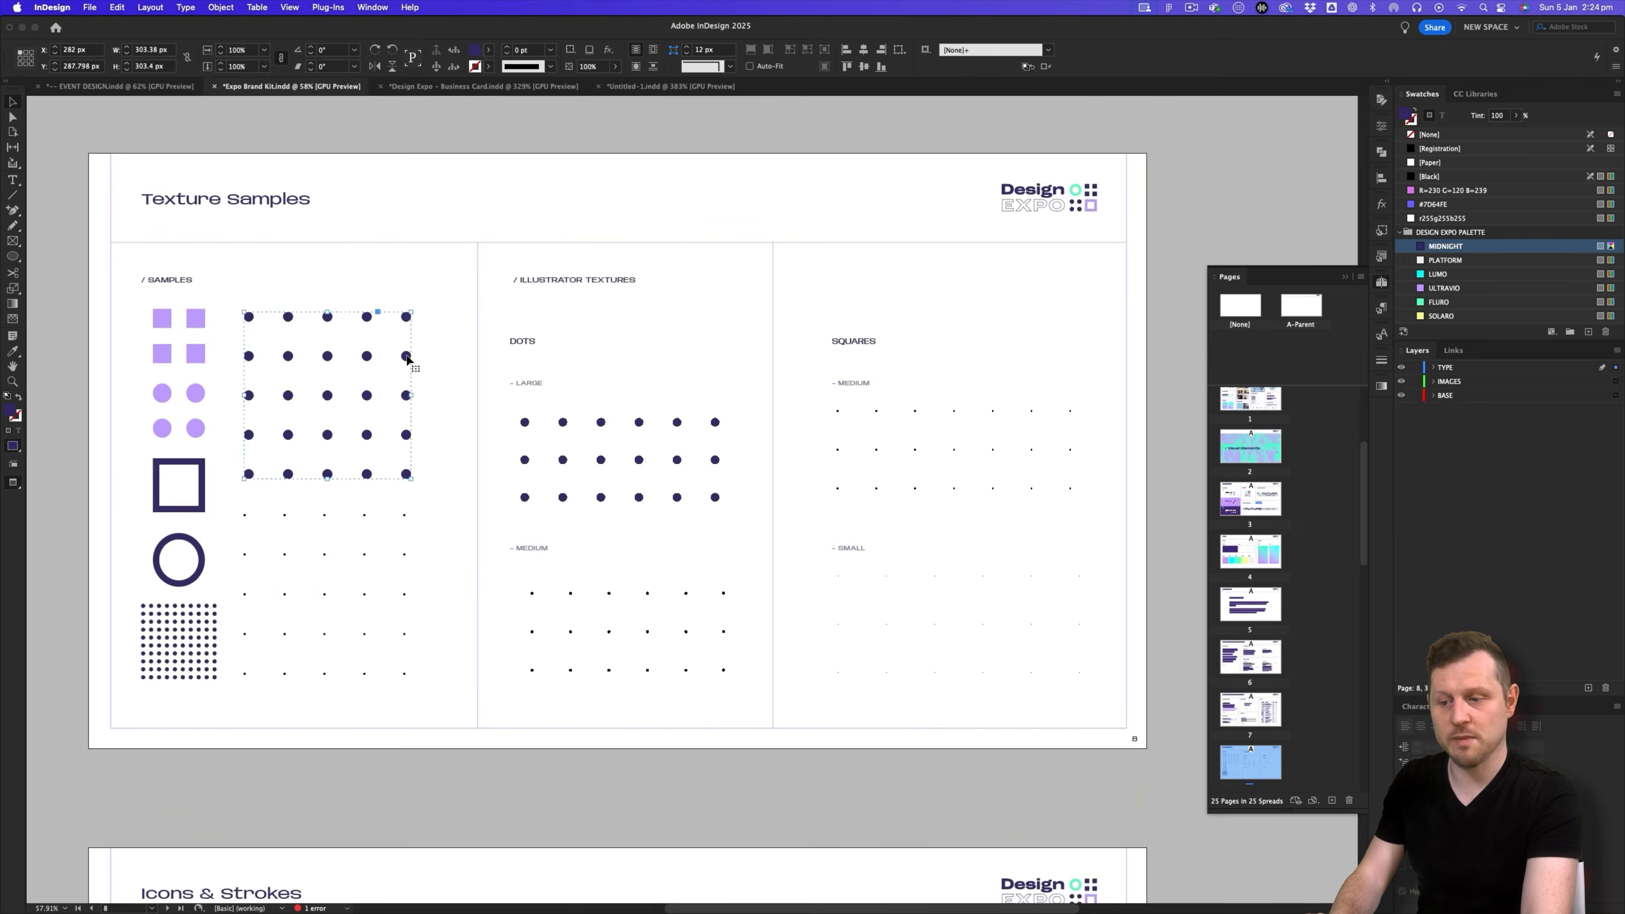
pyautogui.click(670, 86)
pyautogui.press('super+v')
# - Scale the dot texture down proportionally and place it on the horizontal centre guide, running off page 1's right-hand edge with three dot columns inside the card
pyautogui.click(25, 58)
pyautogui.moveTo(144, 505); pyautogui.dragTo(529, 504)
pyautogui.moveTo(622, 428); pyautogui.dragTo(950, 428)
pyautogui.moveTo(857, 504)
pyautogui.mouseDown()
pyautogui.moveTo(968, 505)
pyautogui.moveTo(838, 519)
pyautogui.mouseUp()
pyautogui.hotkey('shift', 'Right')
pyautogui.hotkey('shift', 'Right')
pyautogui.press('Left')
pyautogui.press('Left')
pyautogui.press('Left')
pyautogui.press('Left')
pyautogui.press('Left')
pyautogui.press('Right')
pyautogui.click(987, 350)
# - Hide the rulers and examine both card pages side by side, in preview and with guides and frame edges displayed
pyautogui.hscroll(2, 972, 384)
pyautogui.press('w')
pyautogui.press('z')
pyautogui.hscroll(5, 787, 486)
pyautogui.press('super+r')
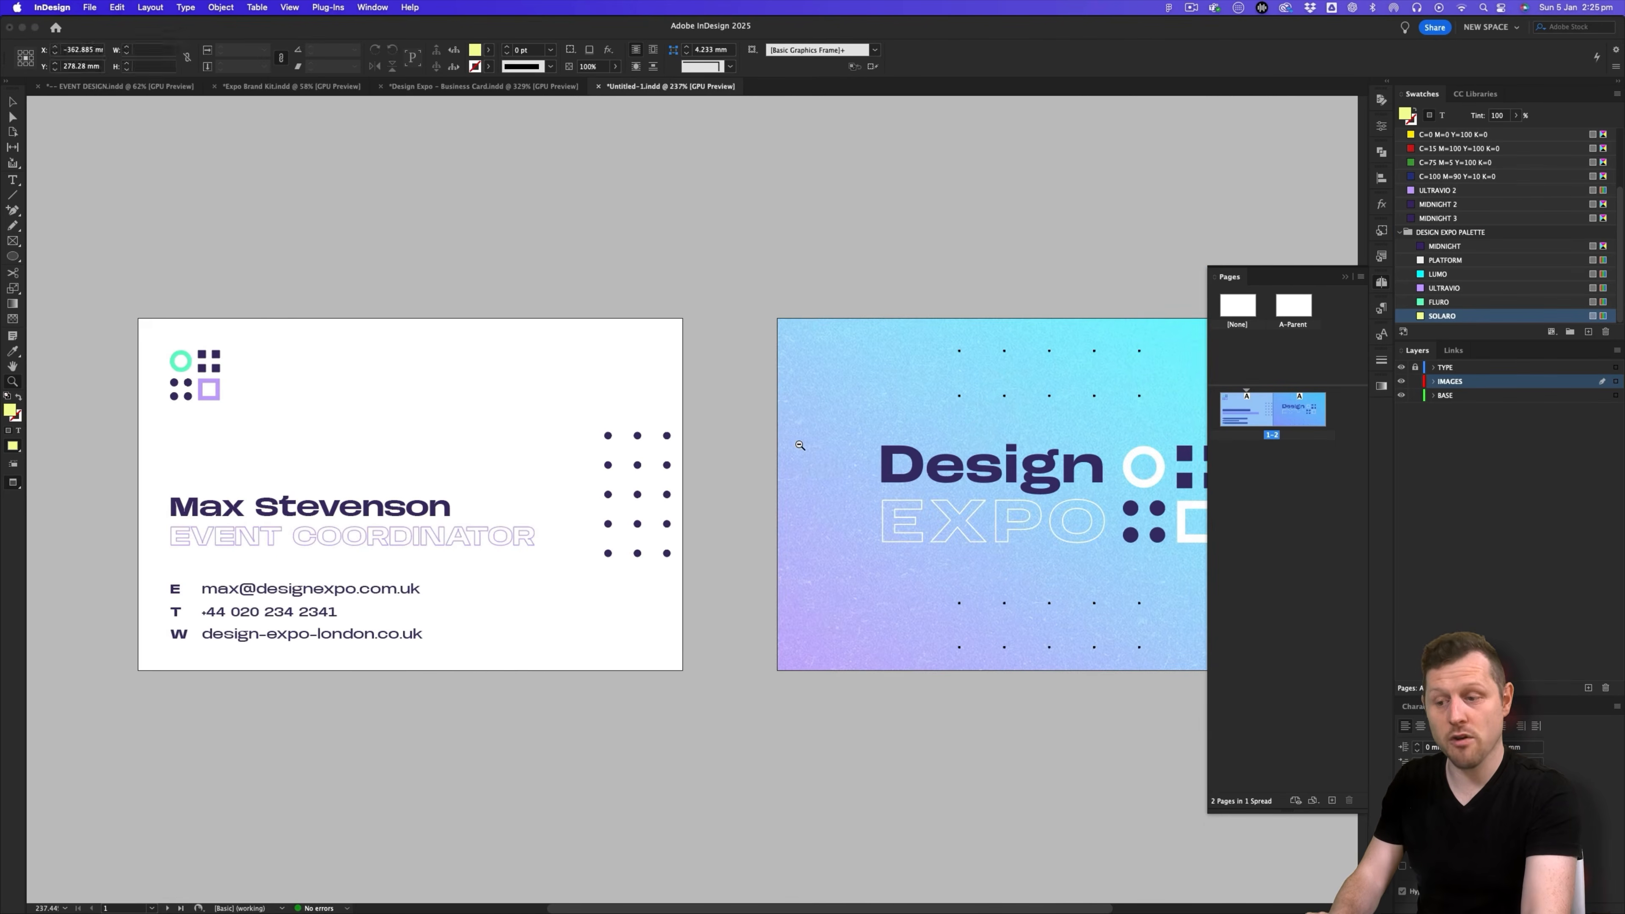
pyautogui.moveTo(800, 445); pyautogui.dragTo(751, 445)
pyautogui.hscroll(6, 800, 445)
pyautogui.hscroll(-1, 703, 448)
pyautogui.moveTo(541, 485); pyautogui.dragTo(563, 472)
pyautogui.press('v')
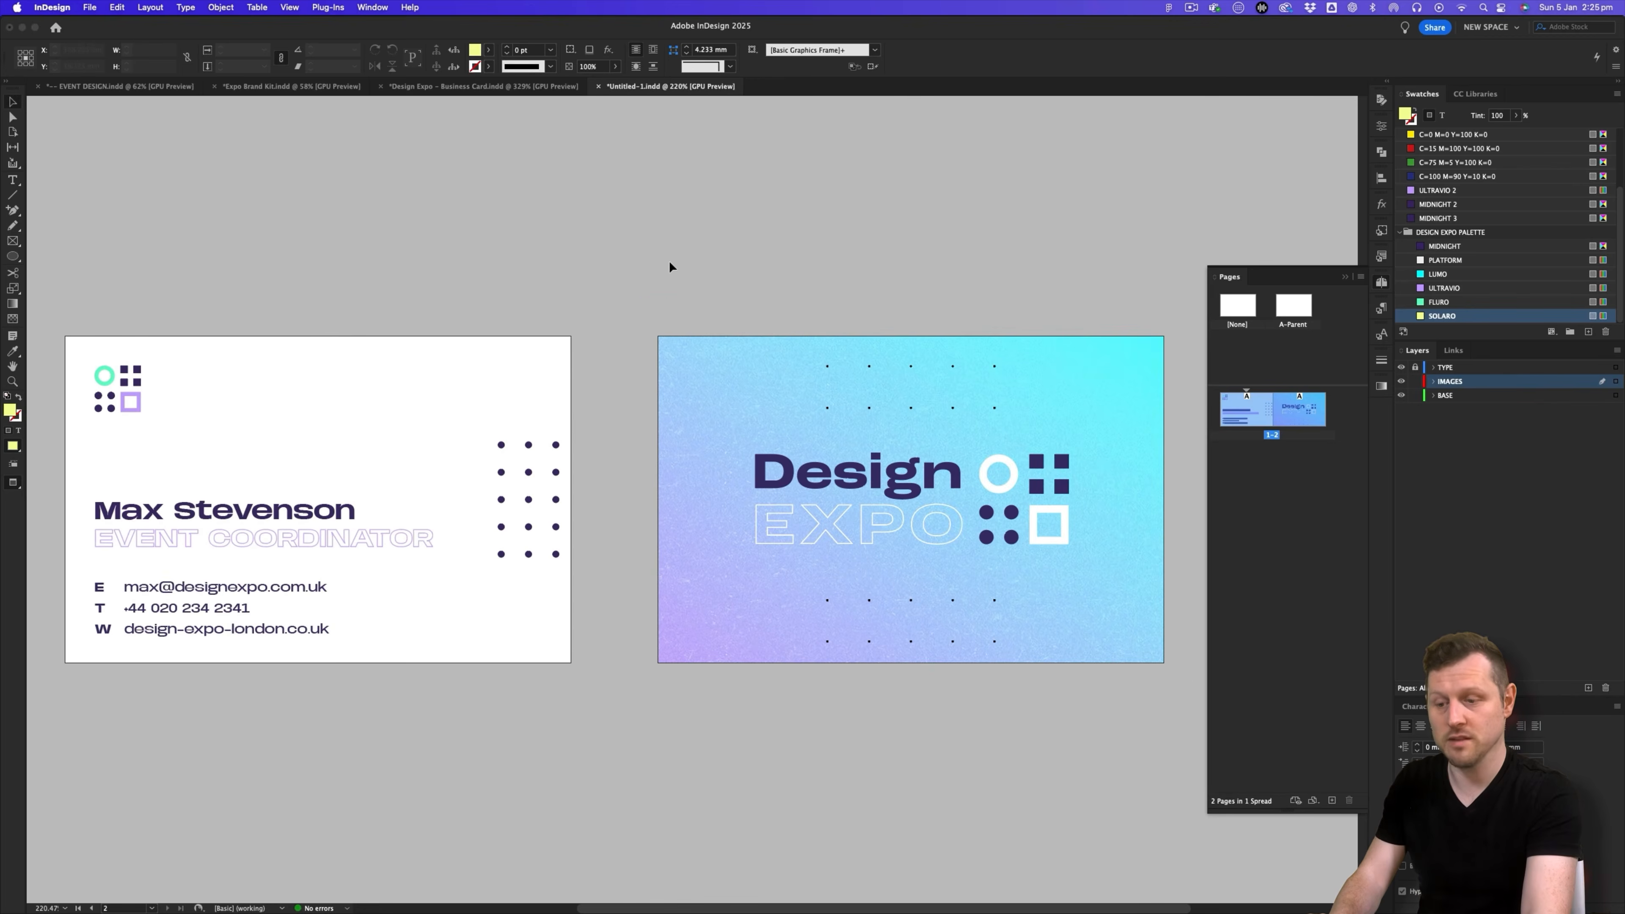
pyautogui.hscroll(-1, 653, 346)
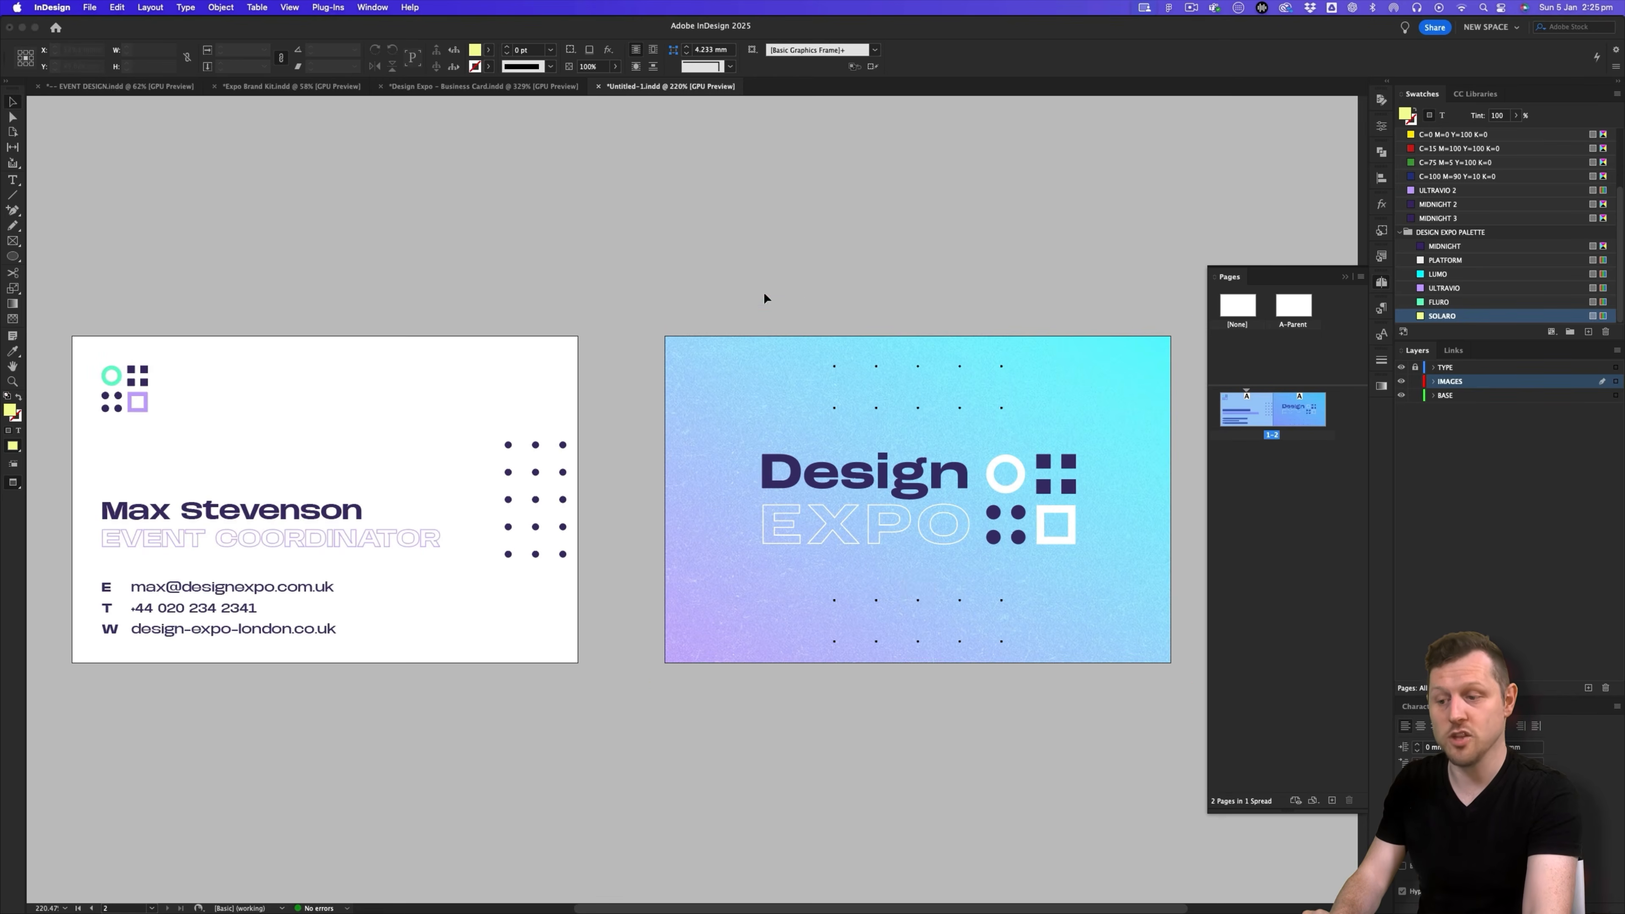
pyautogui.press('w')
pyautogui.press('w')
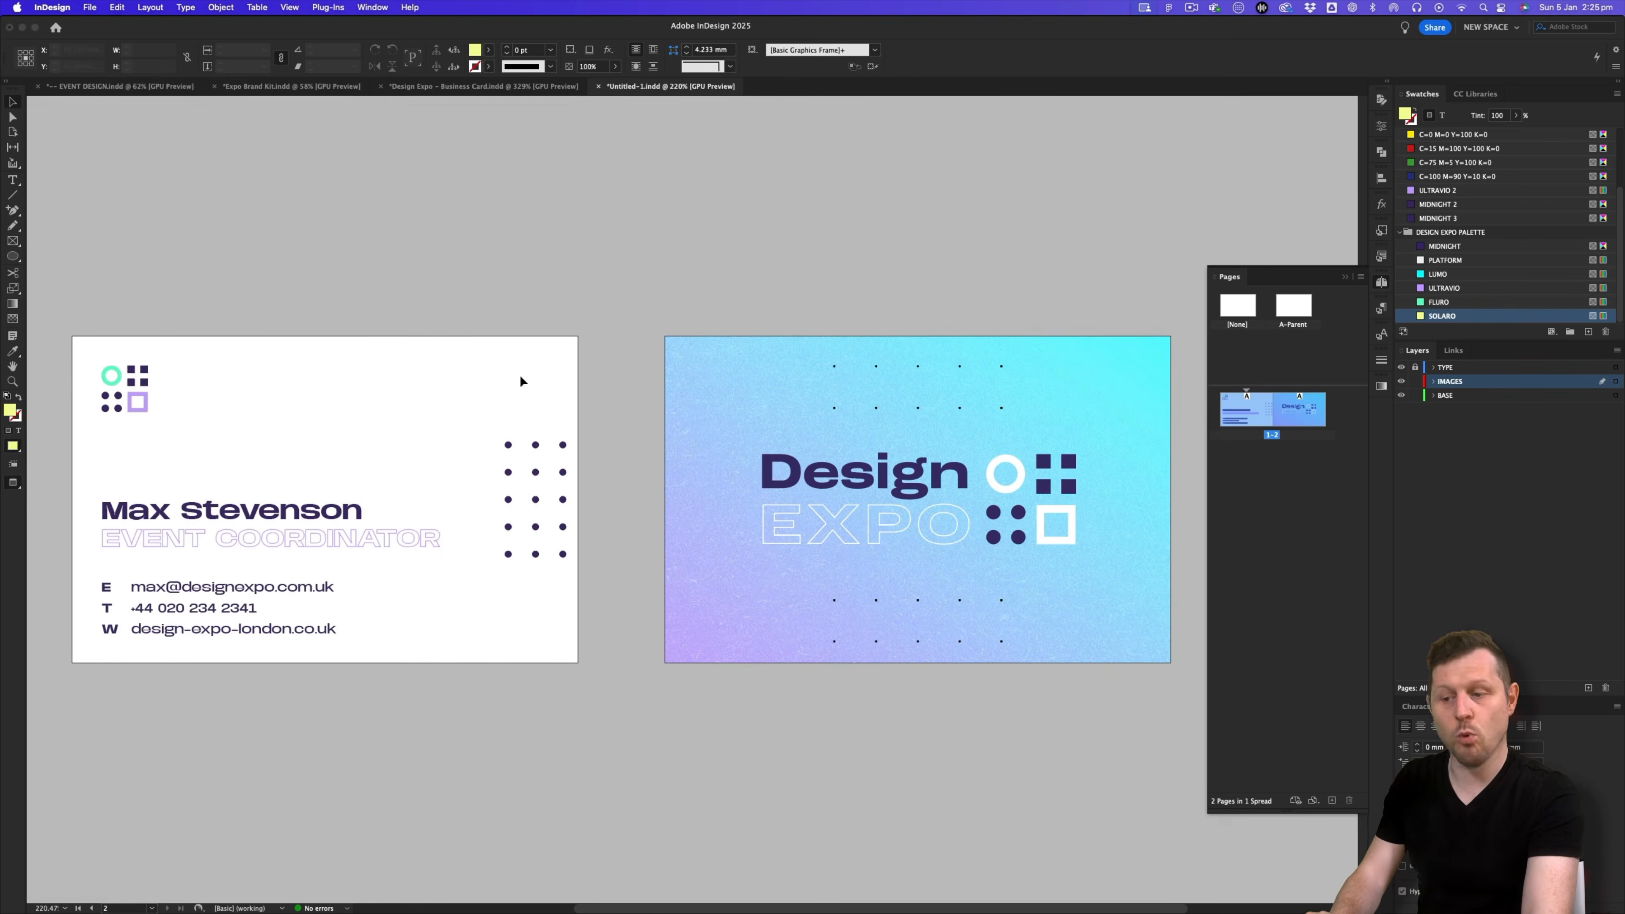
pyautogui.press('w')
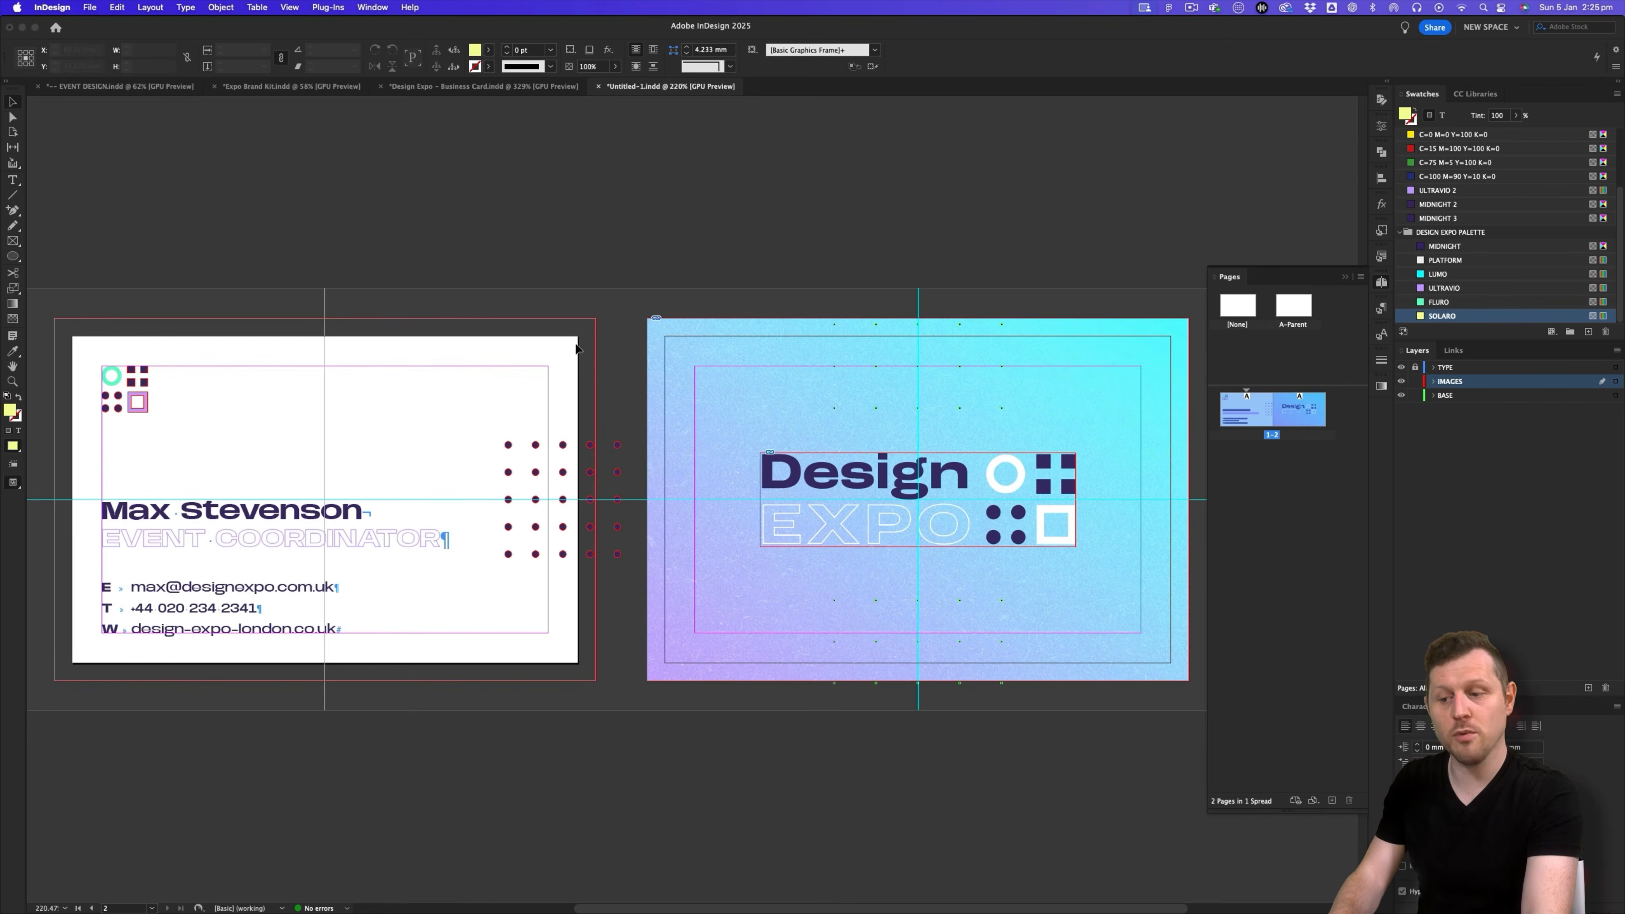
pyautogui.hscroll(2, 768, 573)
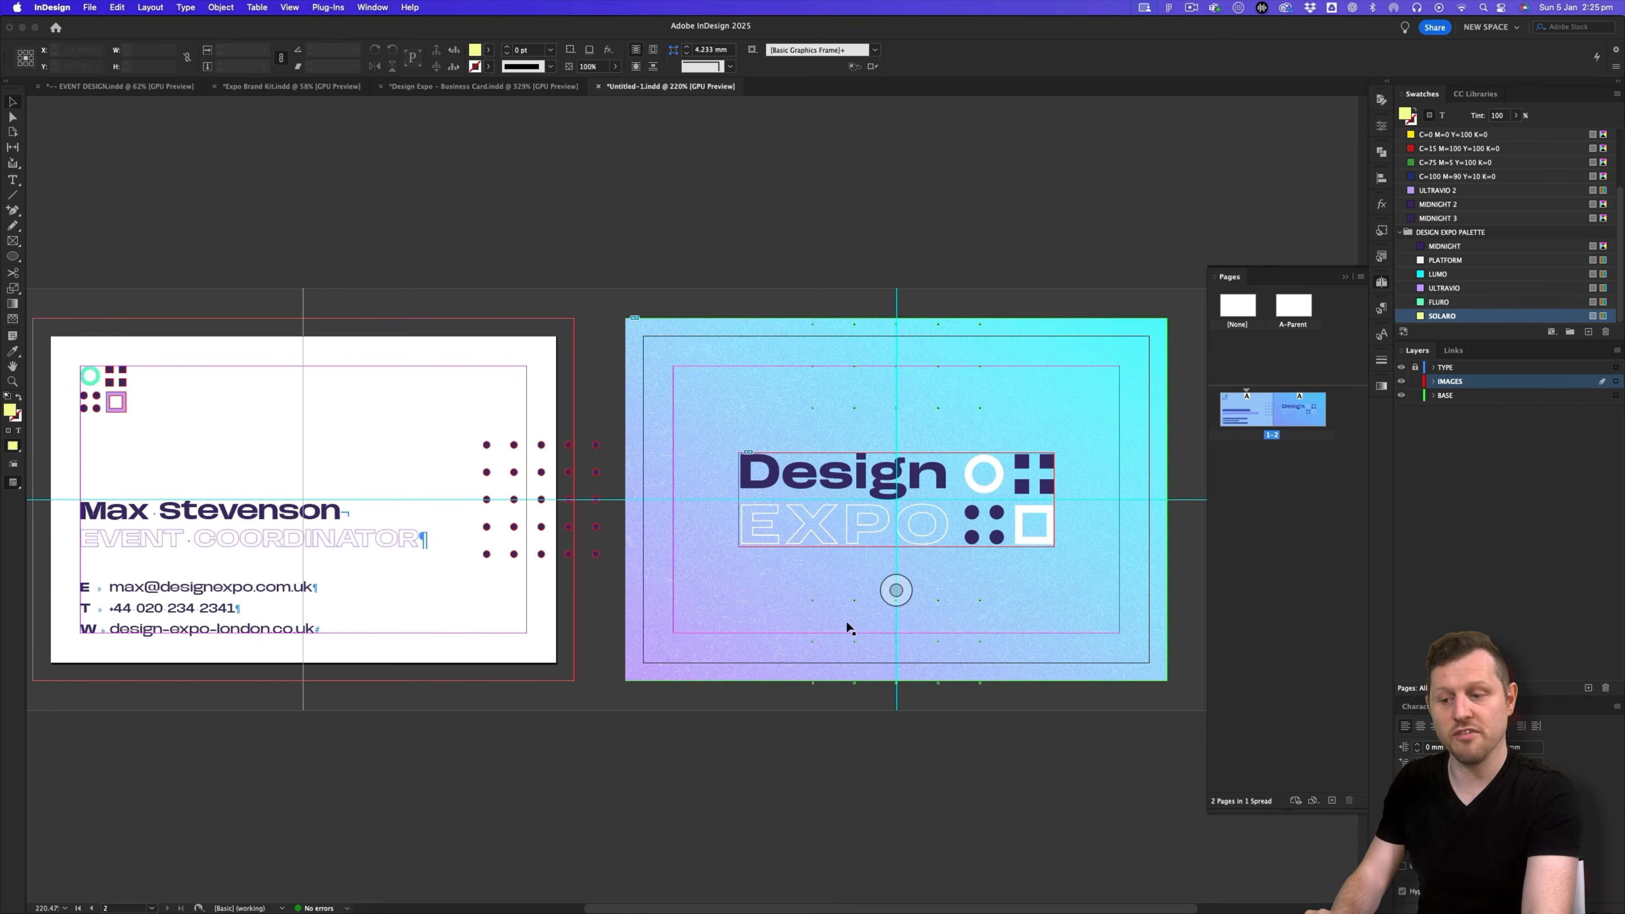
pyautogui.hscroll(-1, 522, 505)
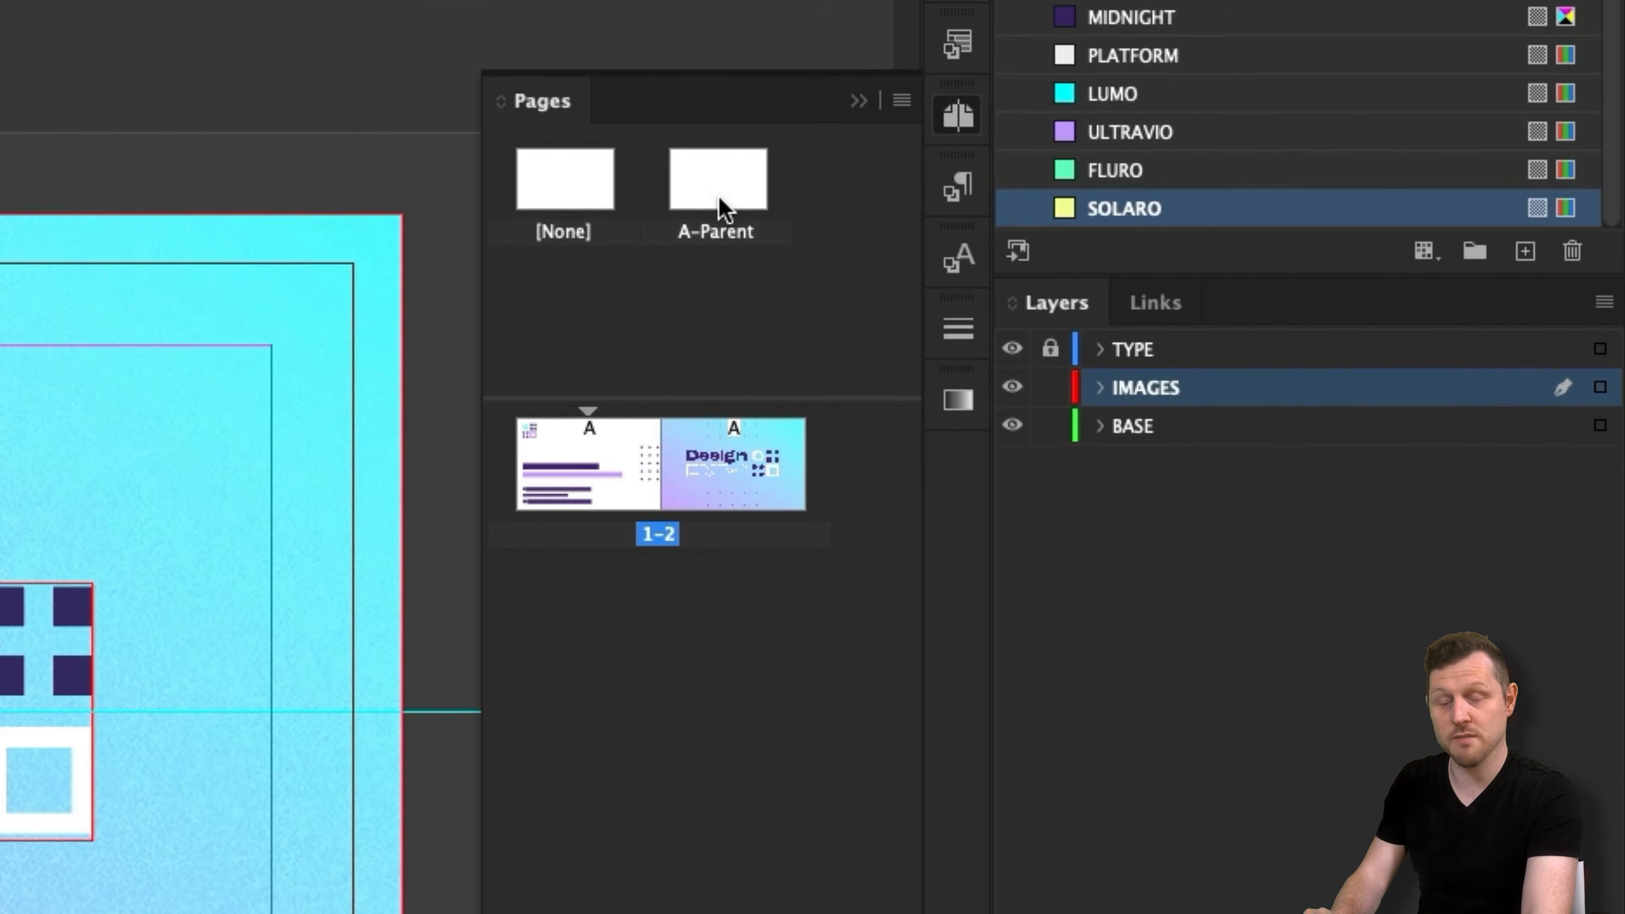
# - Duplicate the A-Parent spread to create a second parent page
pyautogui.moveTo(718, 205); pyautogui.dragTo(587, 461)
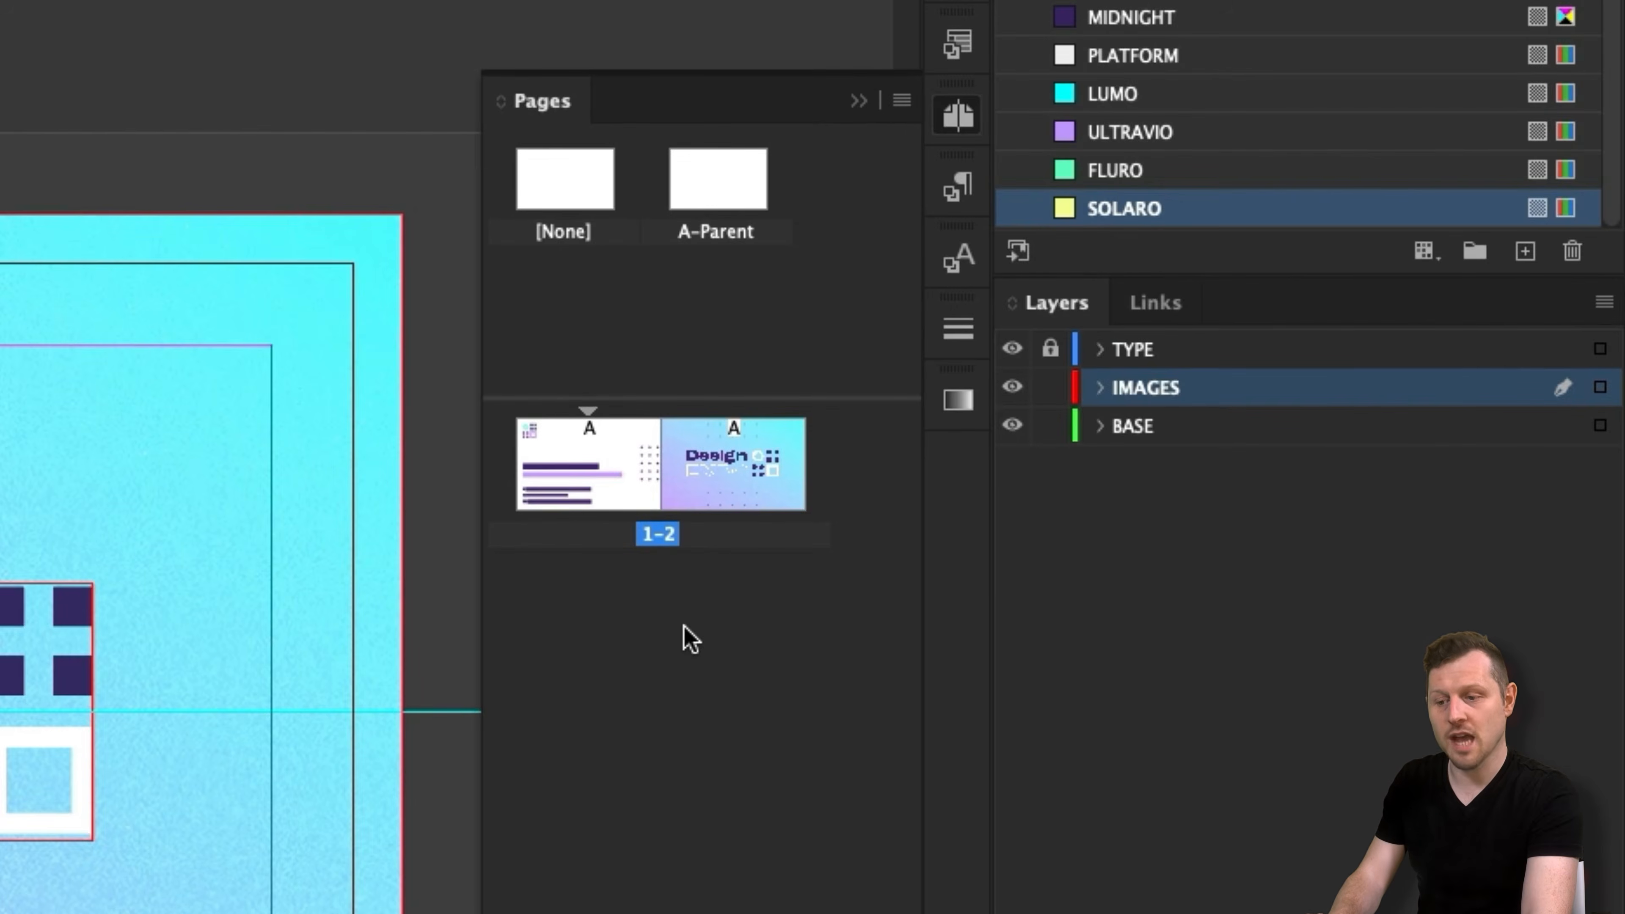
pyautogui.click(729, 182)
pyautogui.rightClick(736, 186)
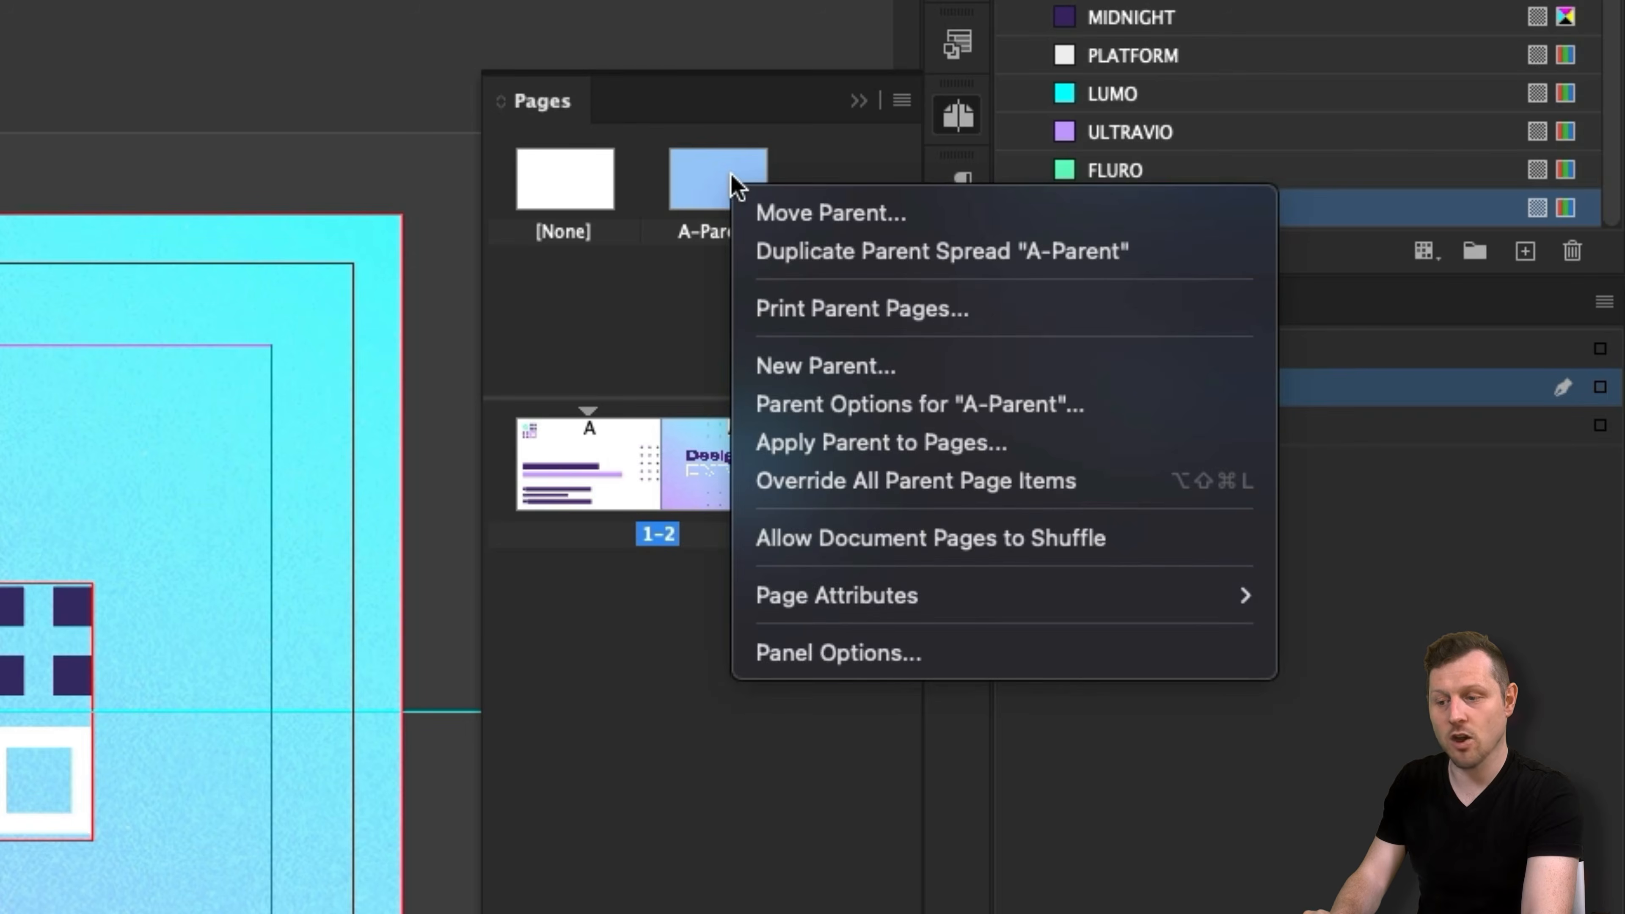
pyautogui.click(927, 252)
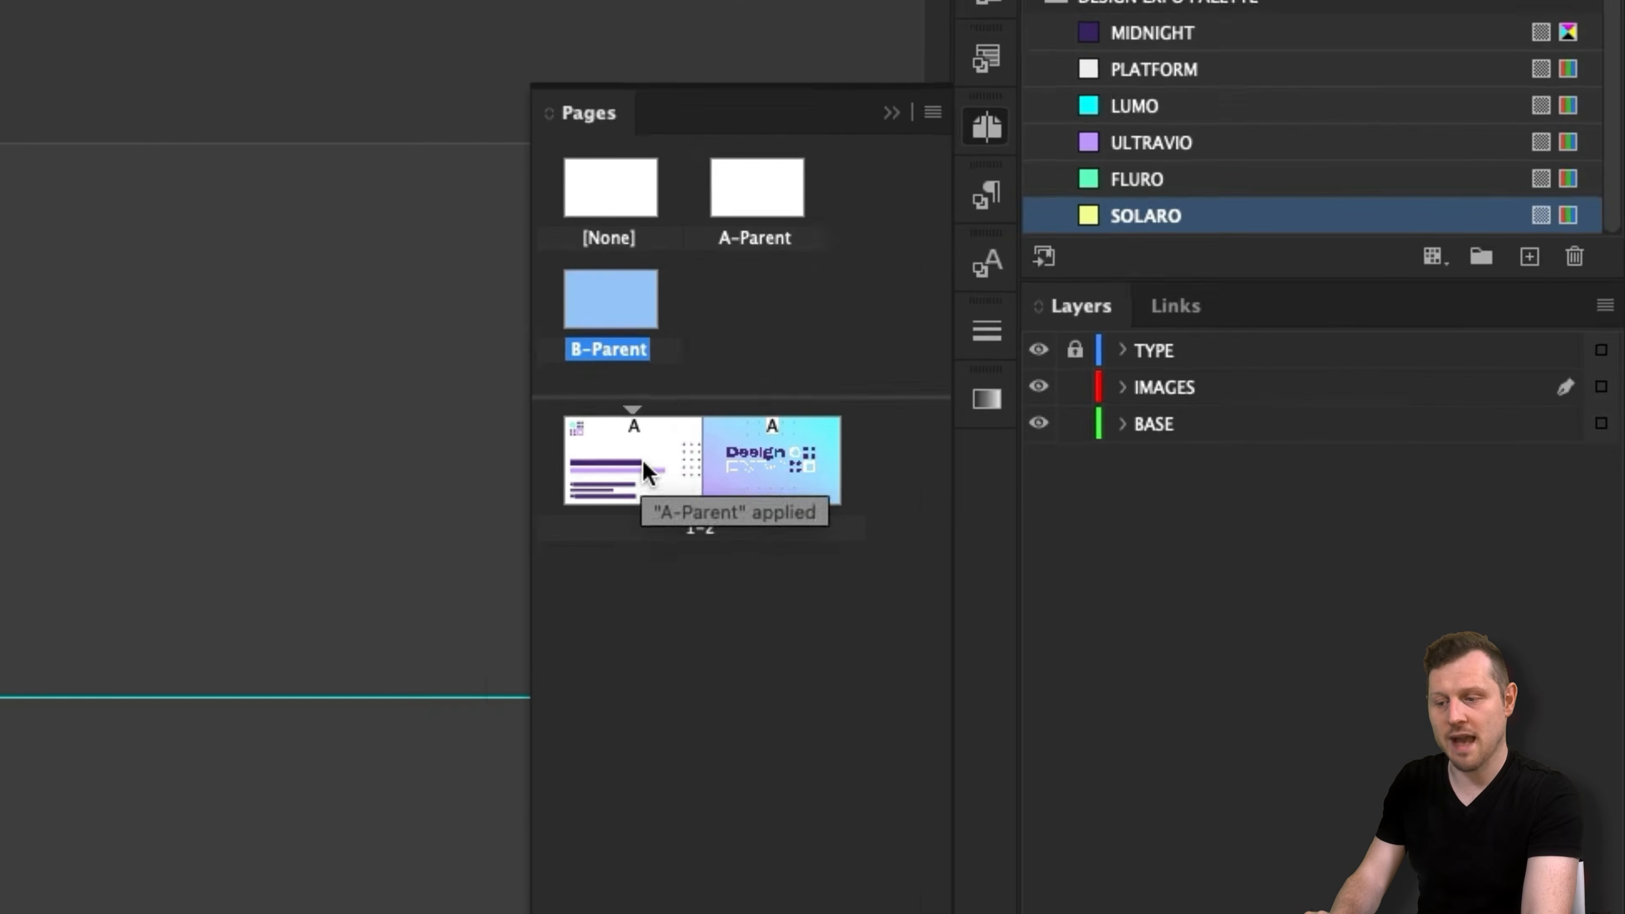
# - Return to the page 1–2 spread and apply B-Parent to page 2
pyautogui.doubleClick(595, 475)
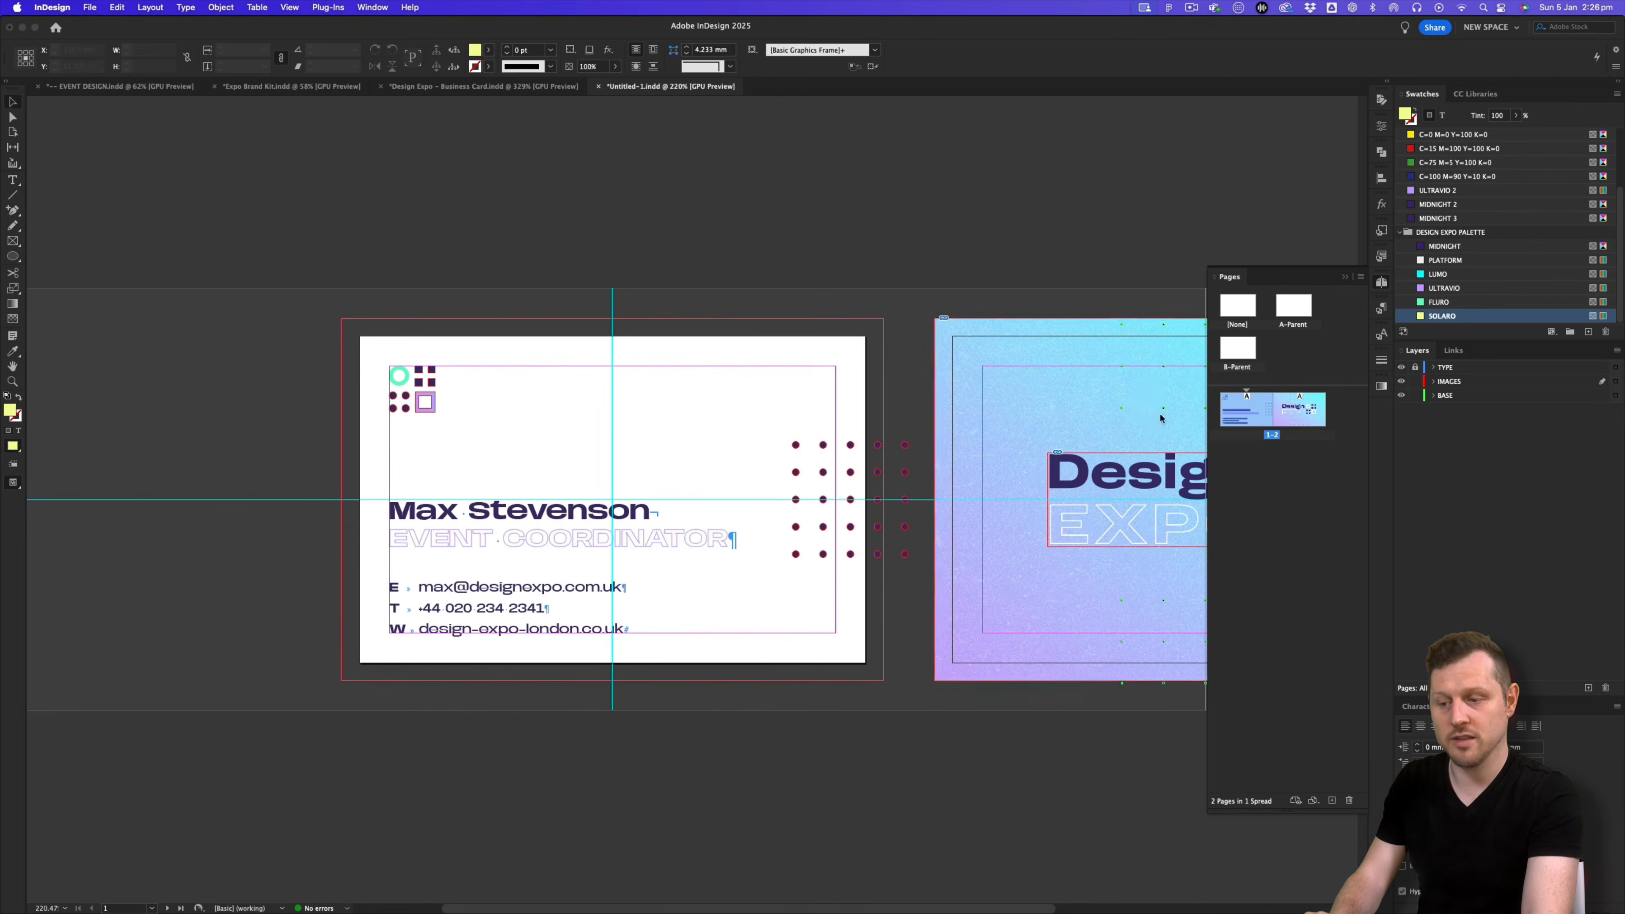
pyautogui.moveTo(1088, 400); pyautogui.dragTo(773, 399)
pyautogui.rightClick(1304, 404)
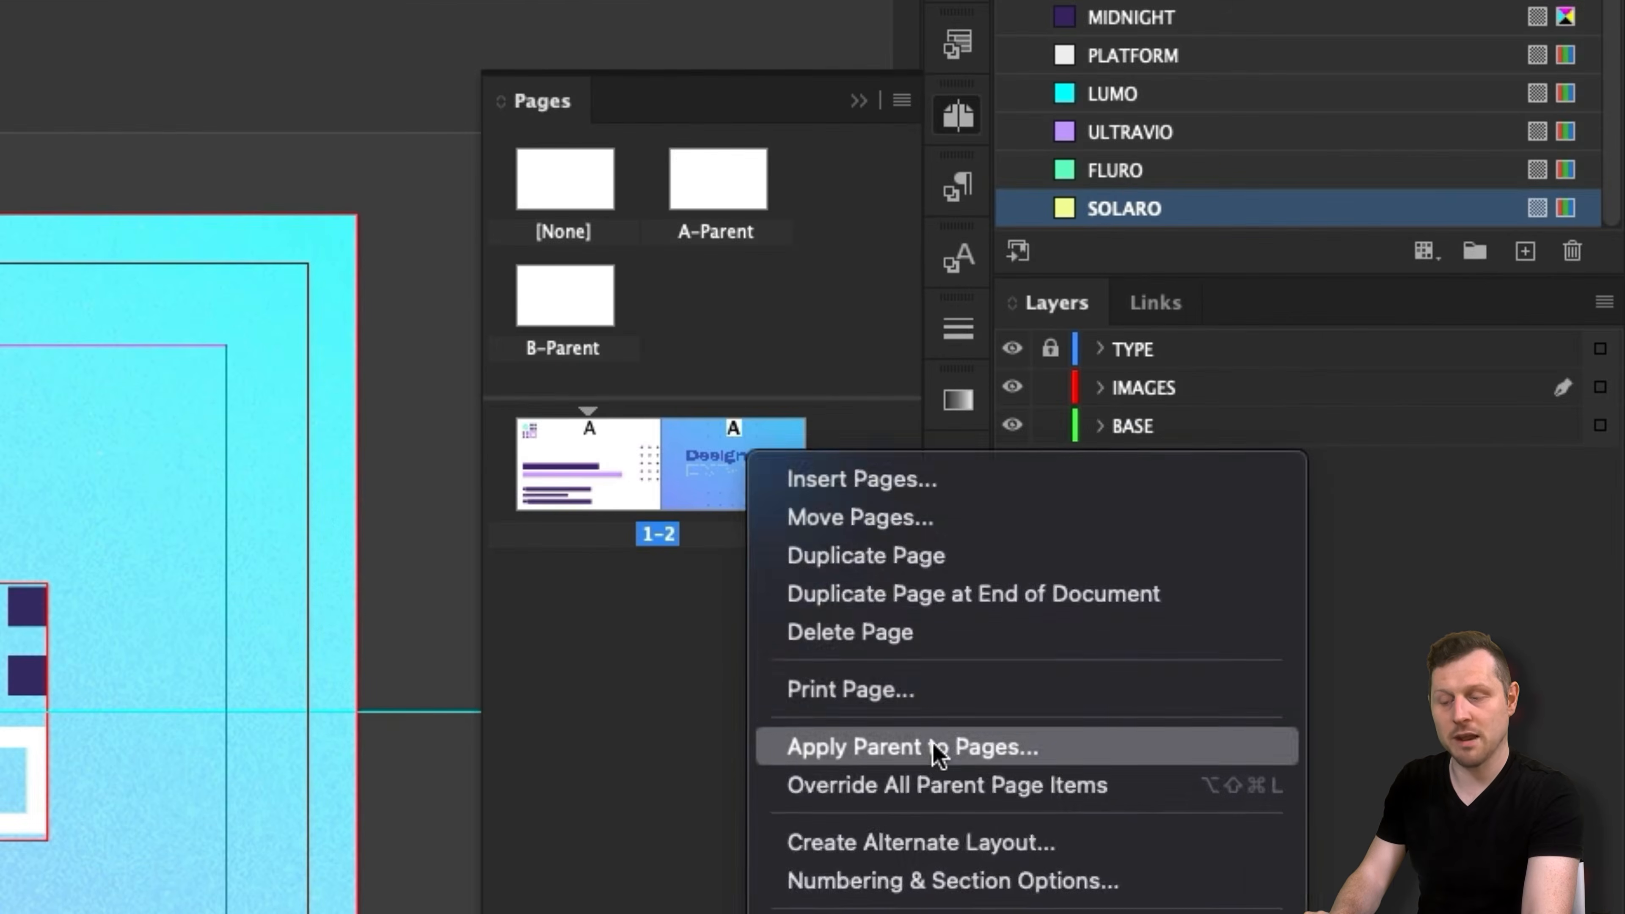
pyautogui.click(987, 708)
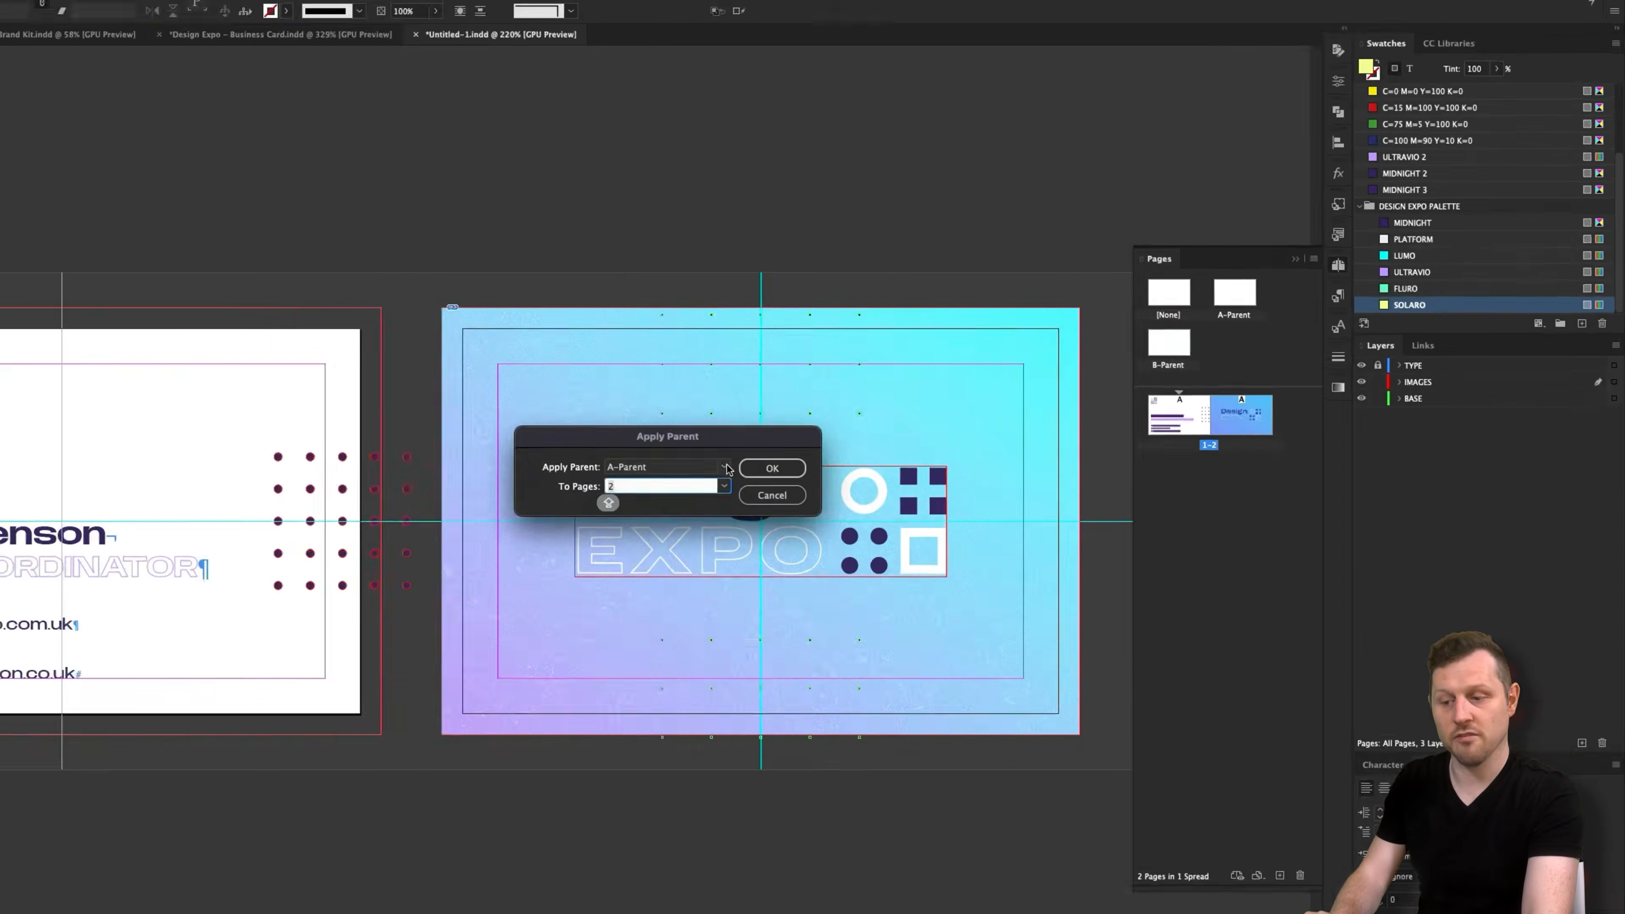
pyautogui.click(725, 468)
pyautogui.click(682, 514)
pyautogui.click(767, 470)
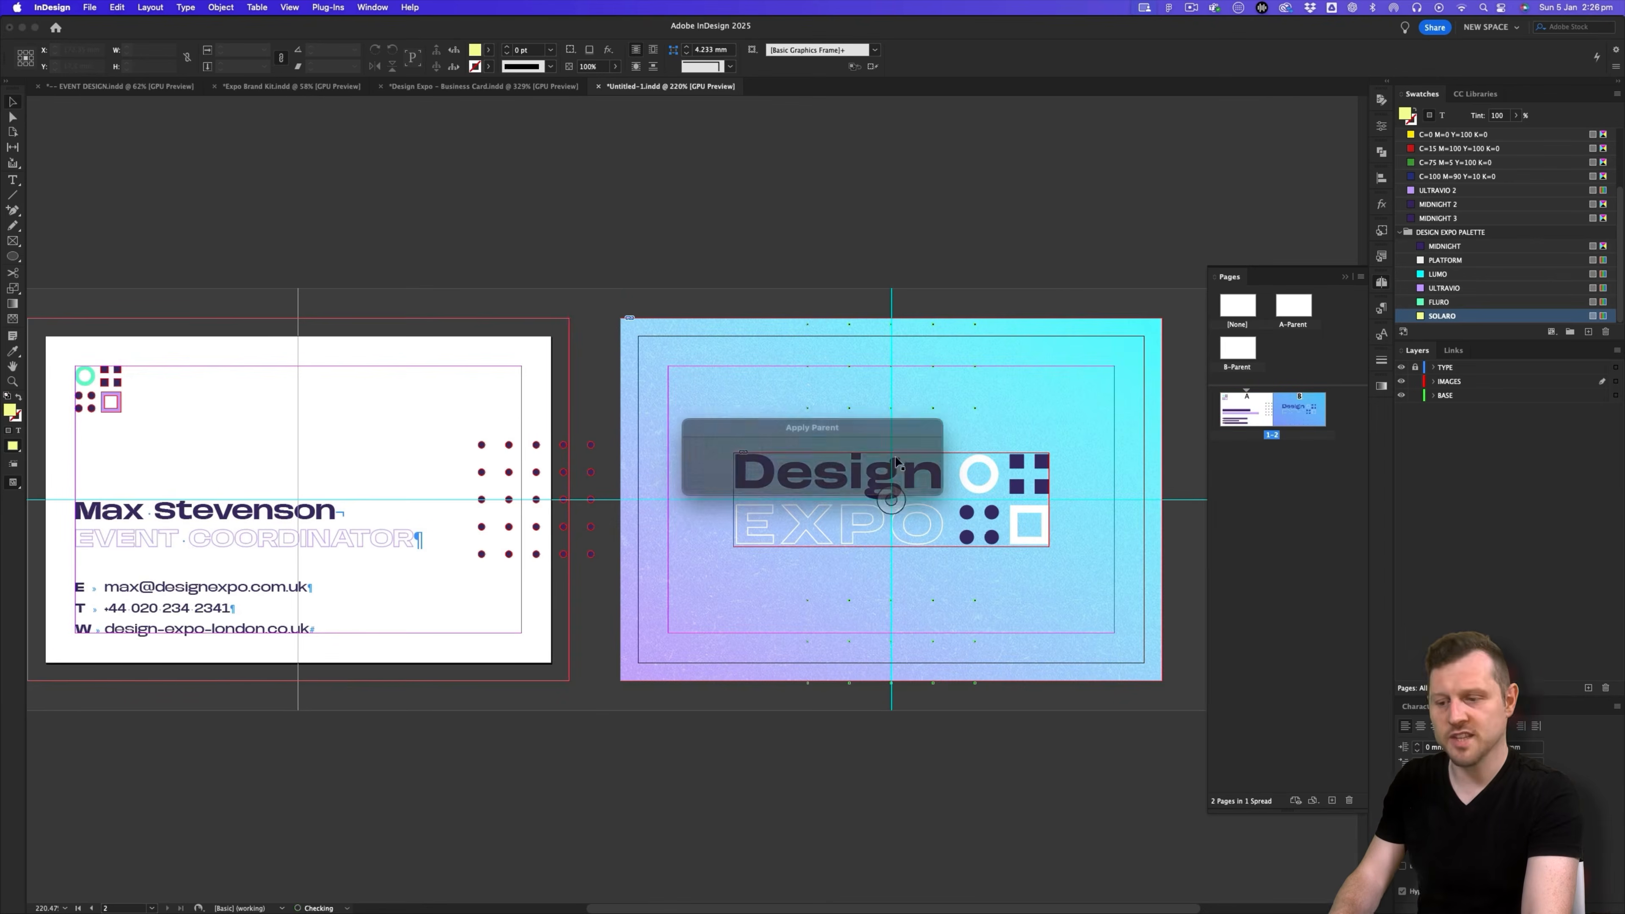
pyautogui.click(1259, 415)
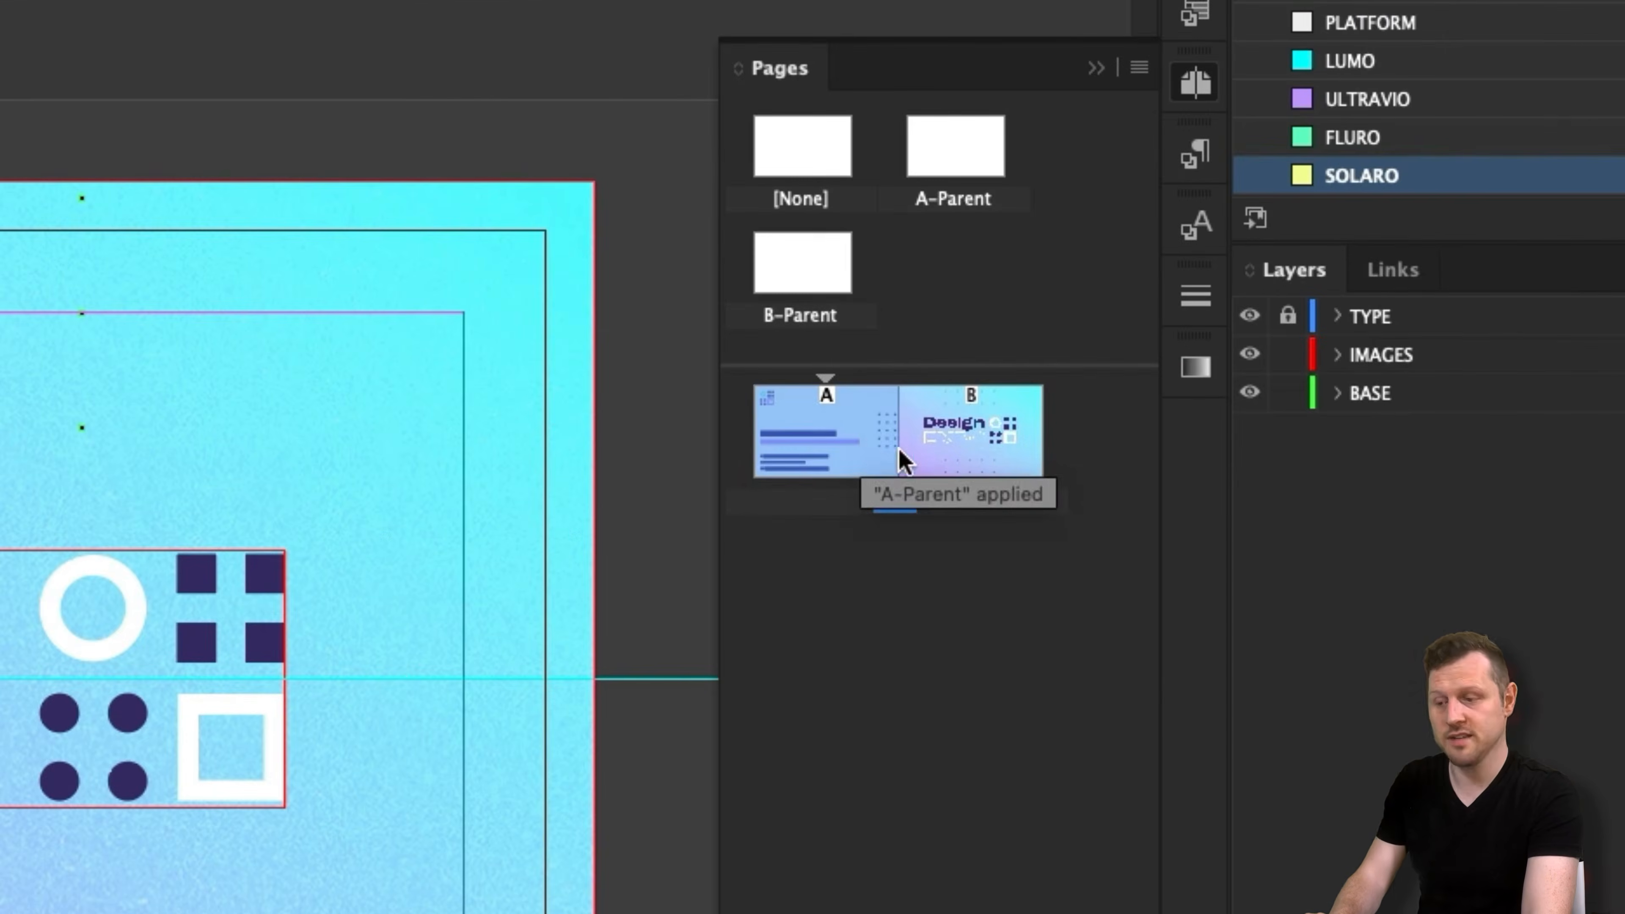
pyautogui.click(950, 439)
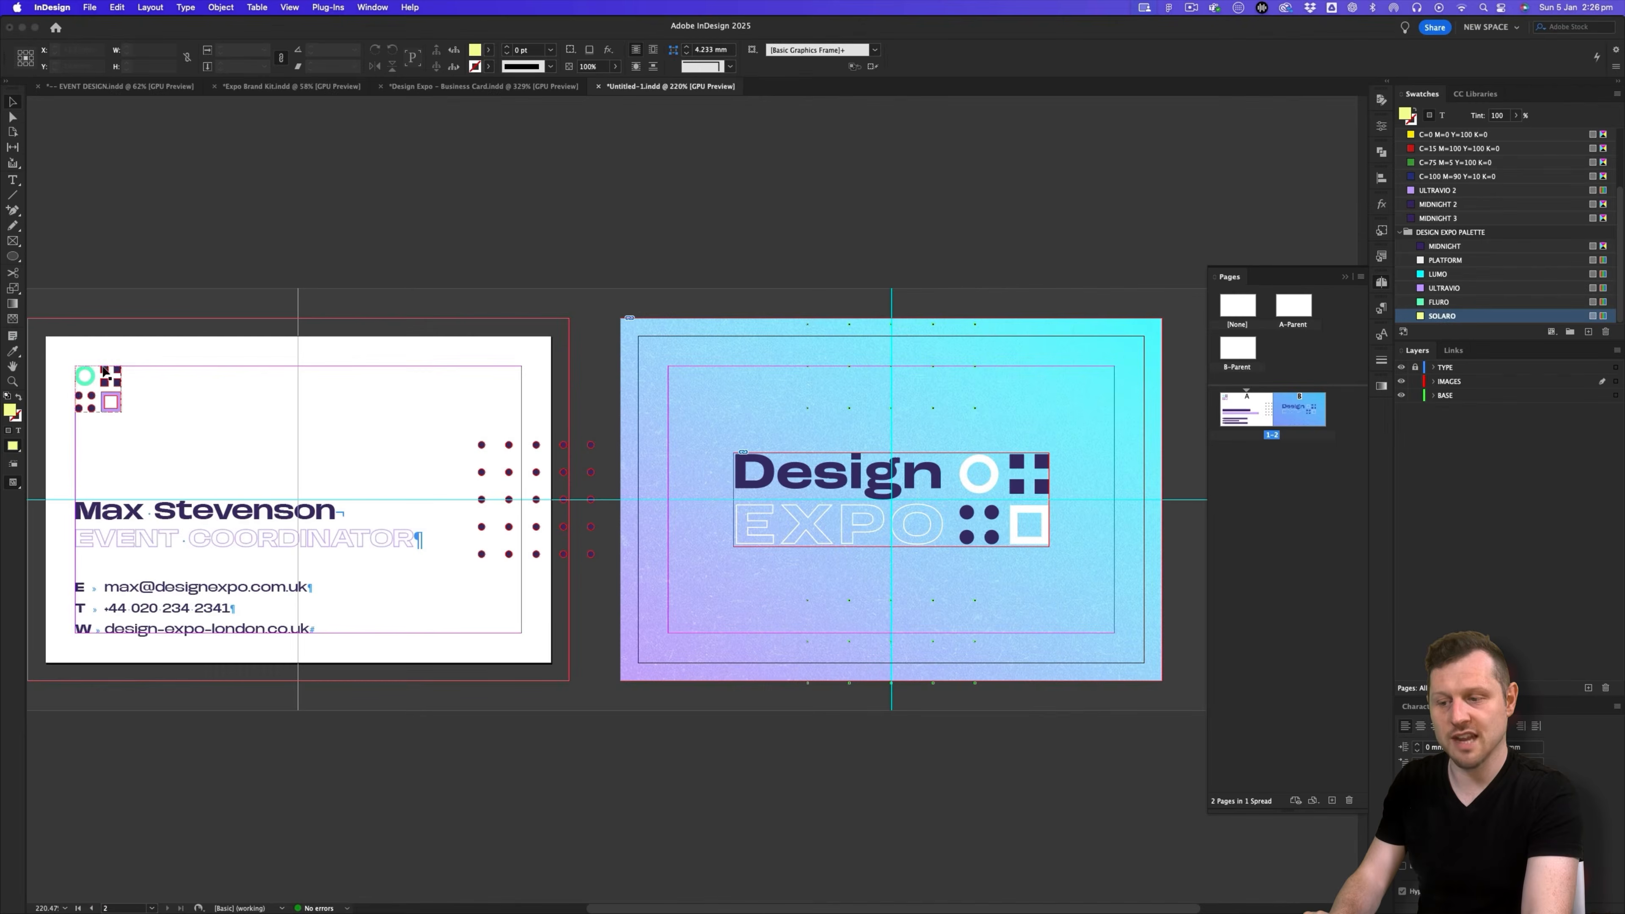
# - Cut the logomark and dot texture from page 1, paste them on A-Parent and align the logomark with the upper-left margin corner
pyautogui.click(105, 371)
pyautogui.keyDown('shift'); pyautogui.click(482, 446); pyautogui.keyUp('shift')
pyautogui.keyDown('shift'); pyautogui.click(481, 446); pyautogui.keyUp('shift')
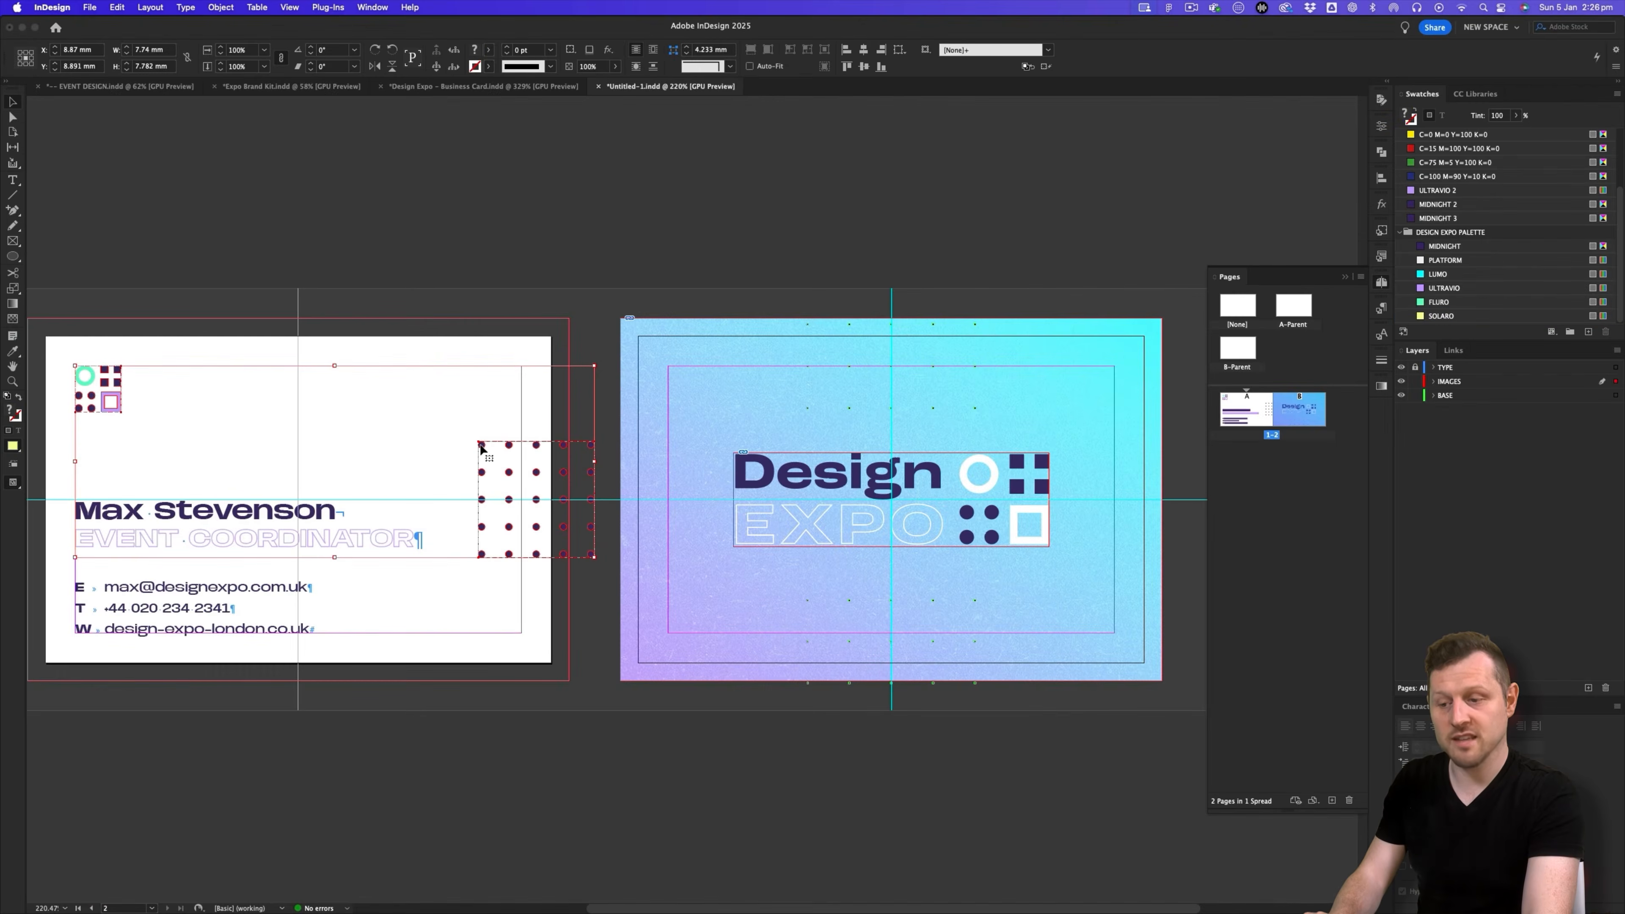
pyautogui.press('super+x')
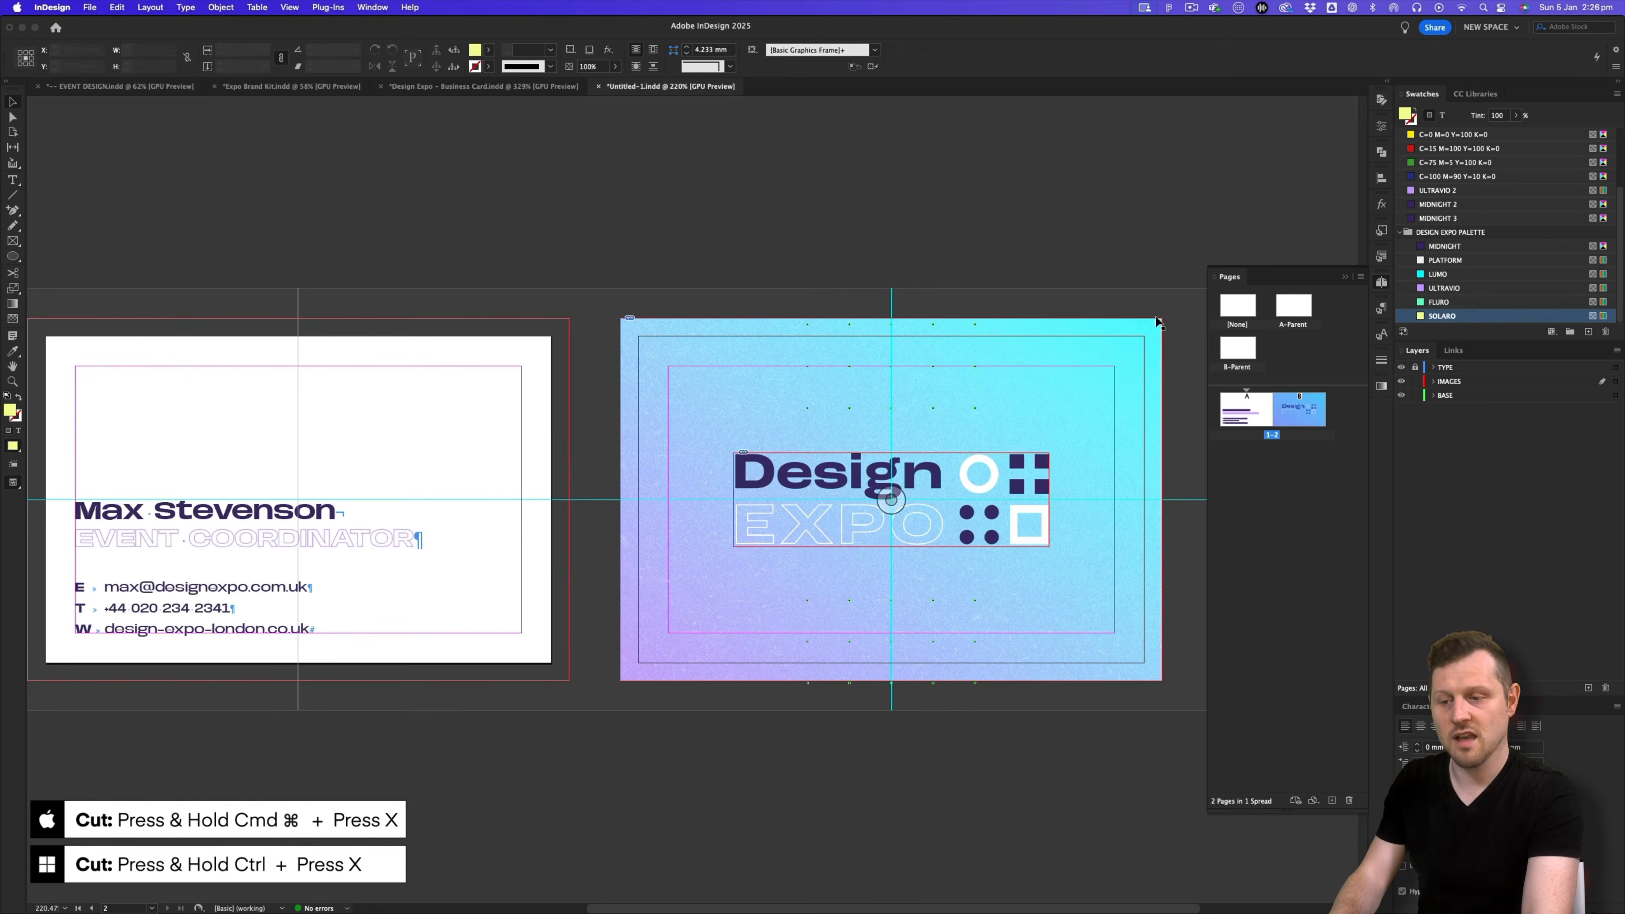
pyautogui.doubleClick(1292, 306)
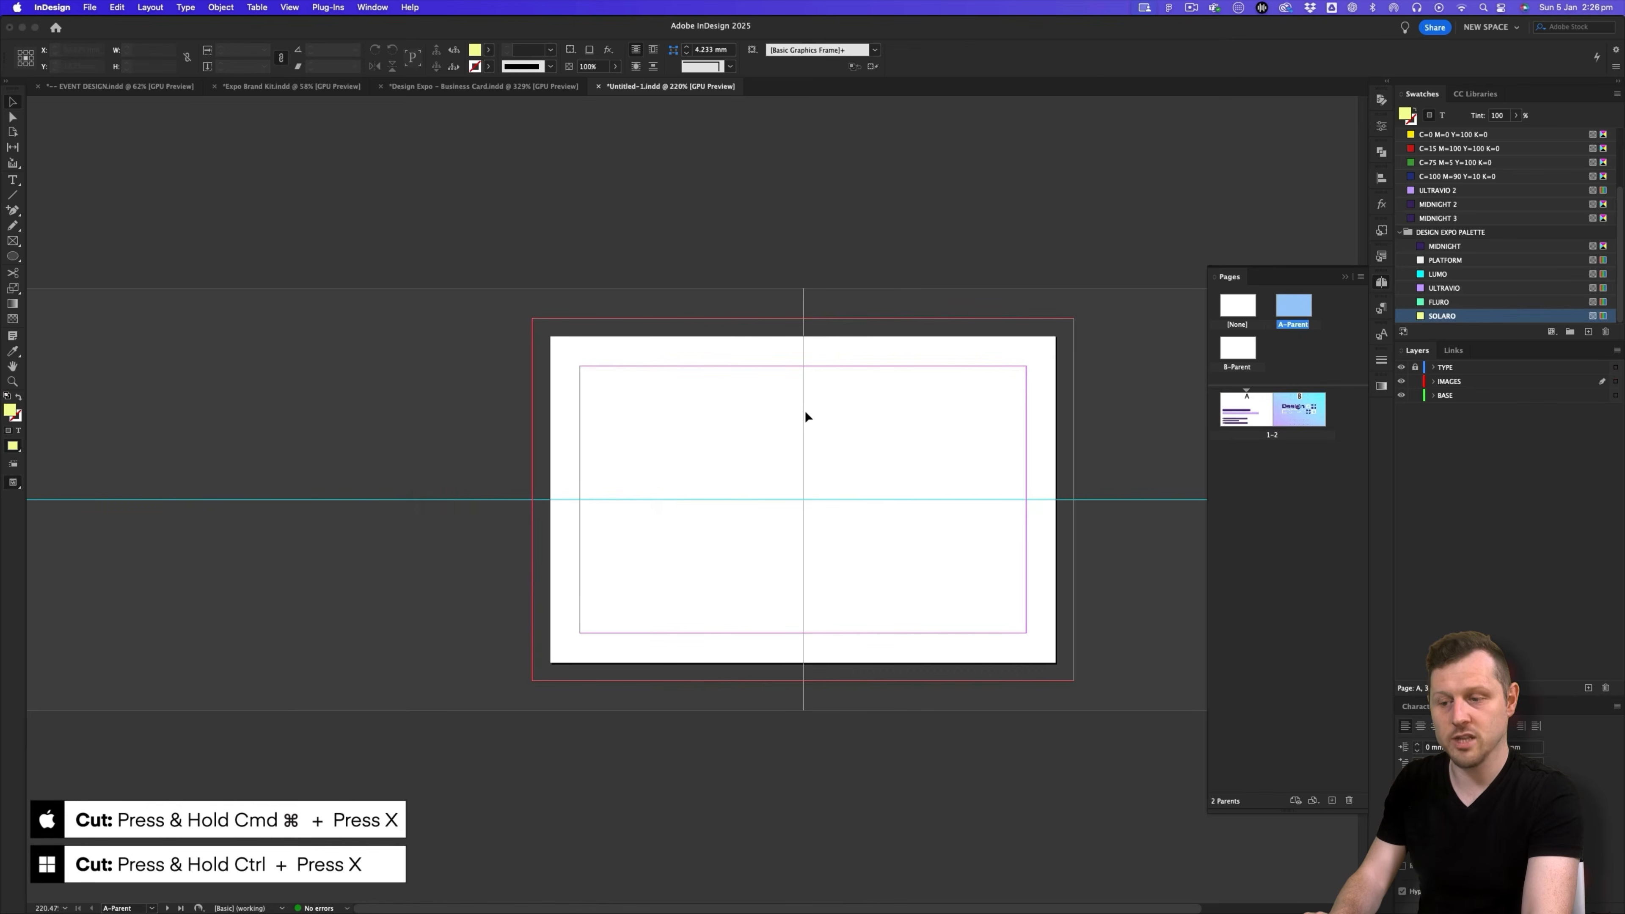
pyautogui.press('super+alt+shift+v')
pyautogui.moveTo(468, 440); pyautogui.dragTo(614, 400)
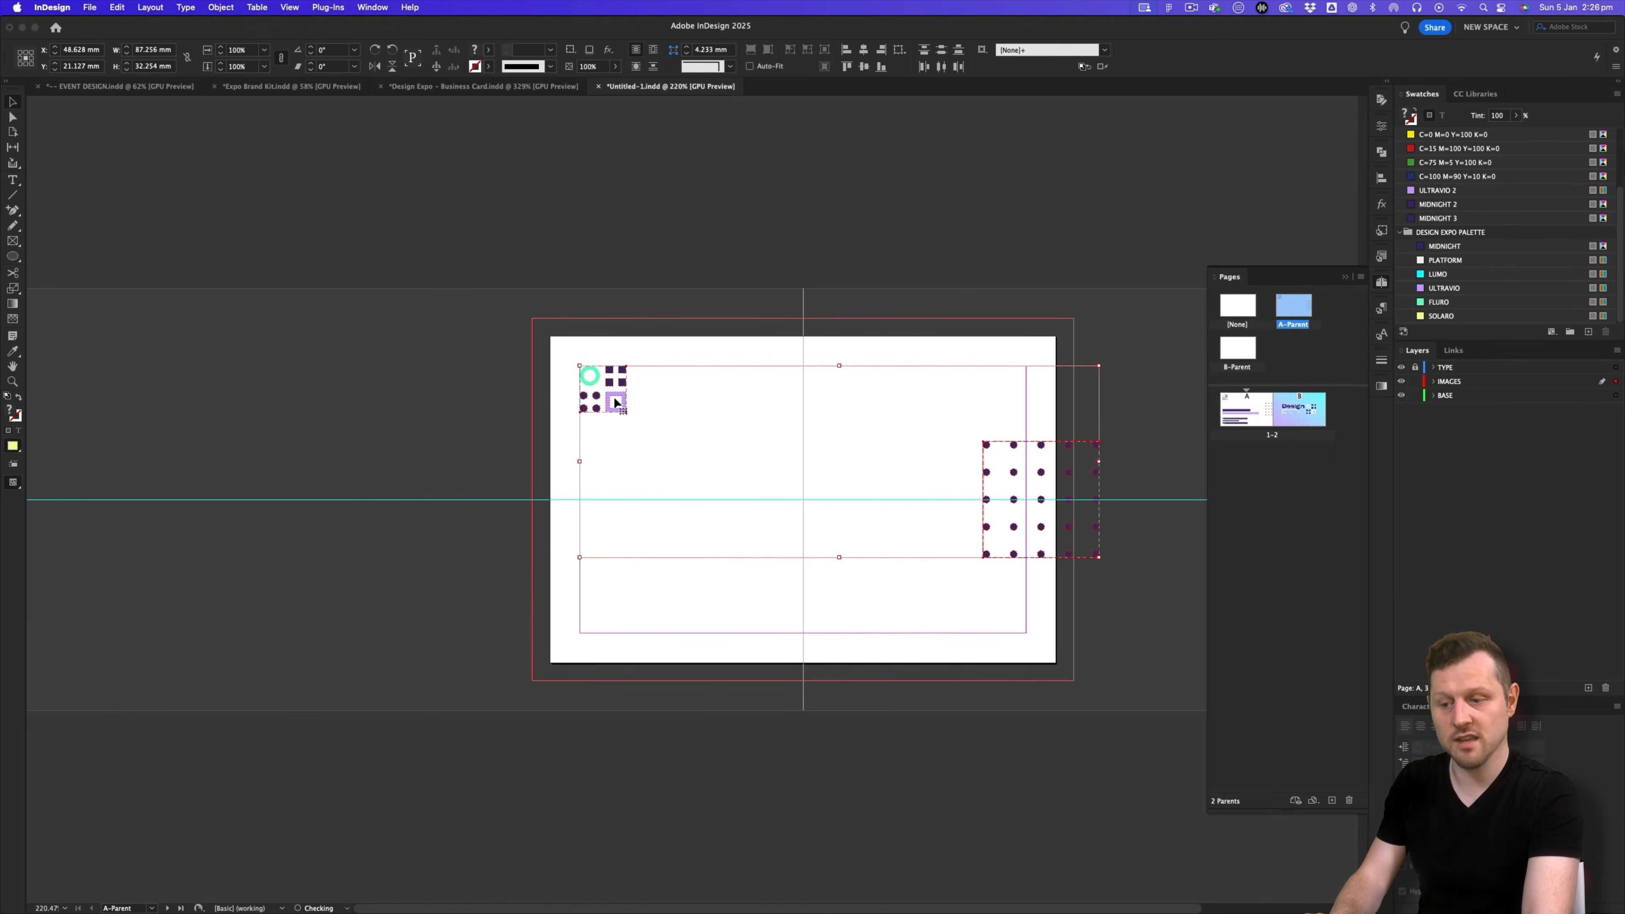
# - Cut the gradient background from page 2, paste it on B-Parent and move it to fill the page out to the bleed
pyautogui.doubleClick(1254, 411)
pyautogui.hscroll(10, 603, 486)
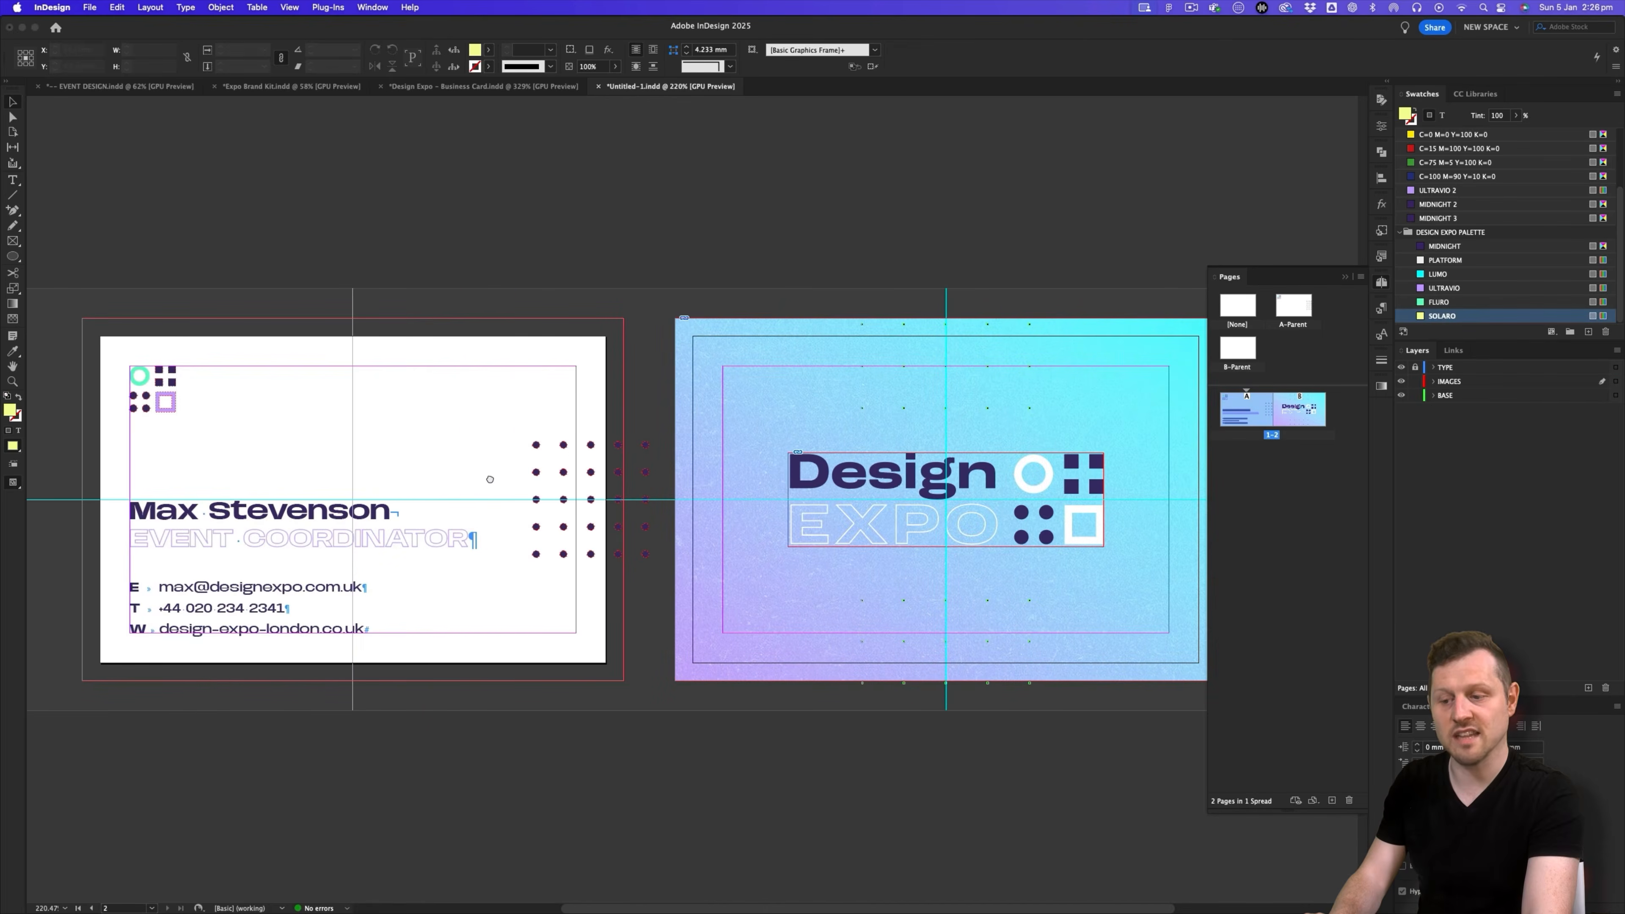
pyautogui.moveTo(667, 507); pyautogui.dragTo(663, 508)
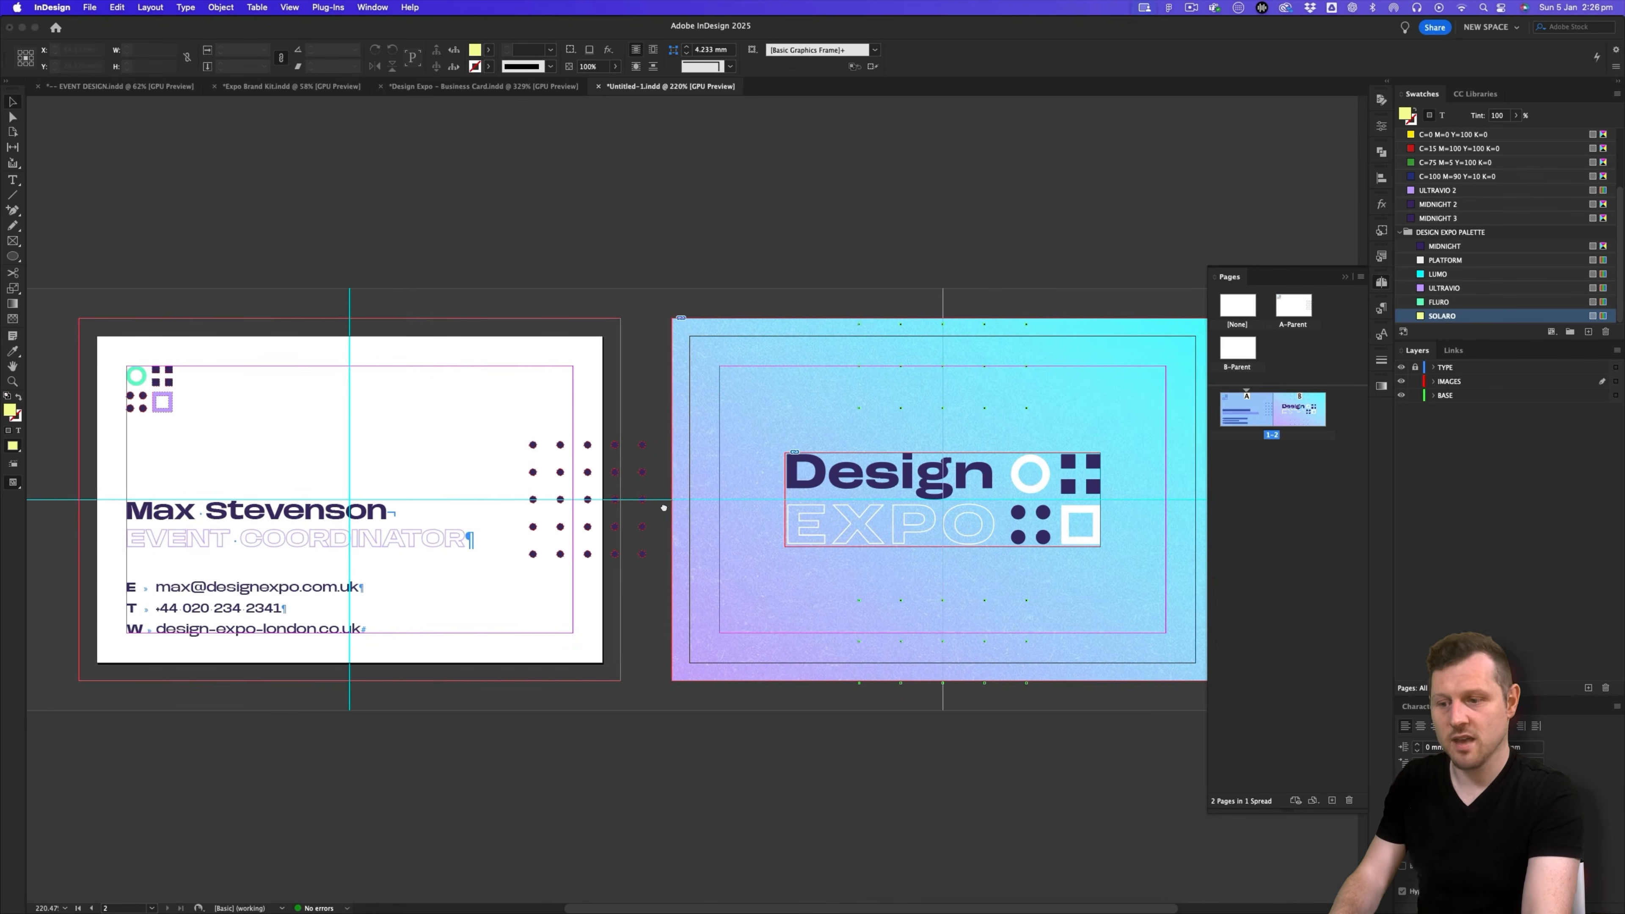
pyautogui.hscroll(2, 664, 507)
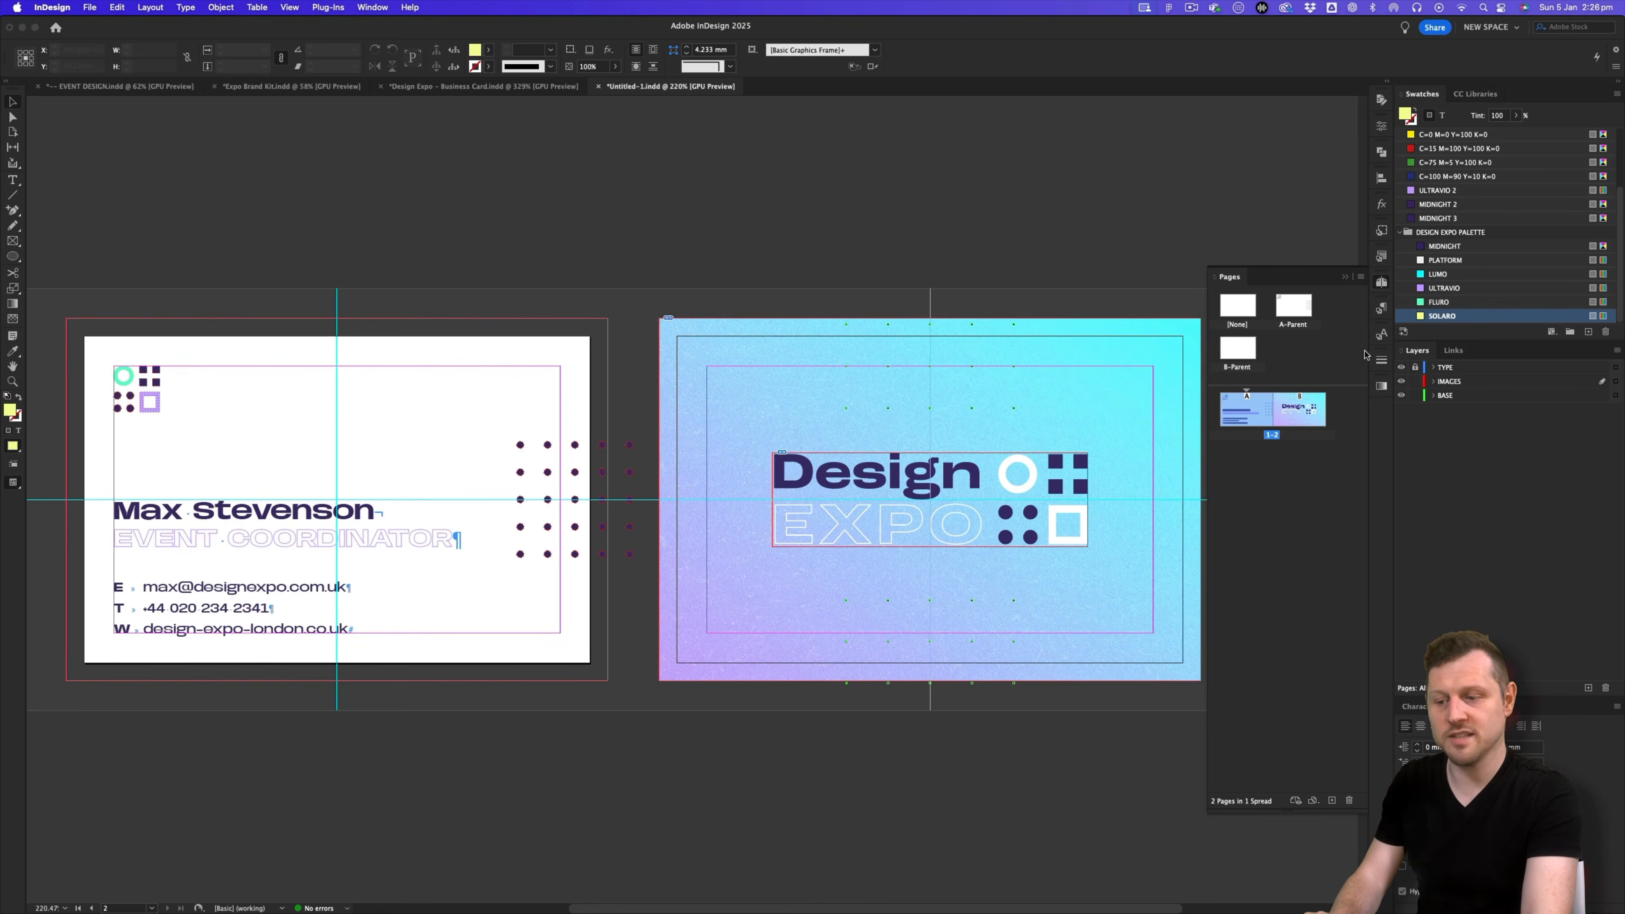
pyautogui.click(1155, 395)
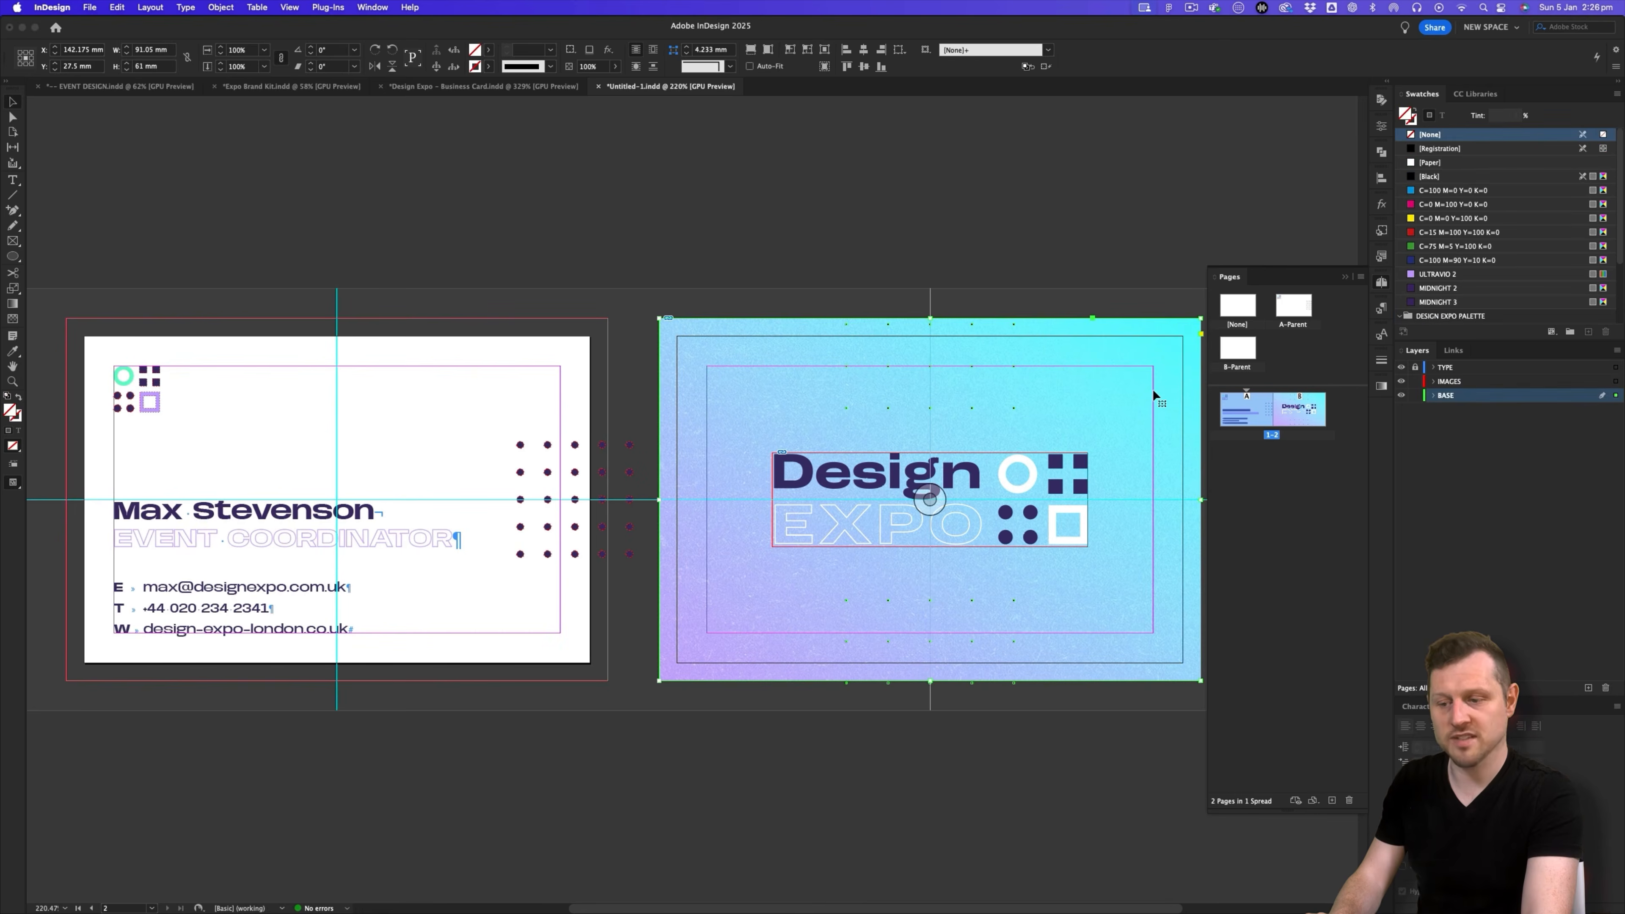
pyautogui.press('BackSpace')
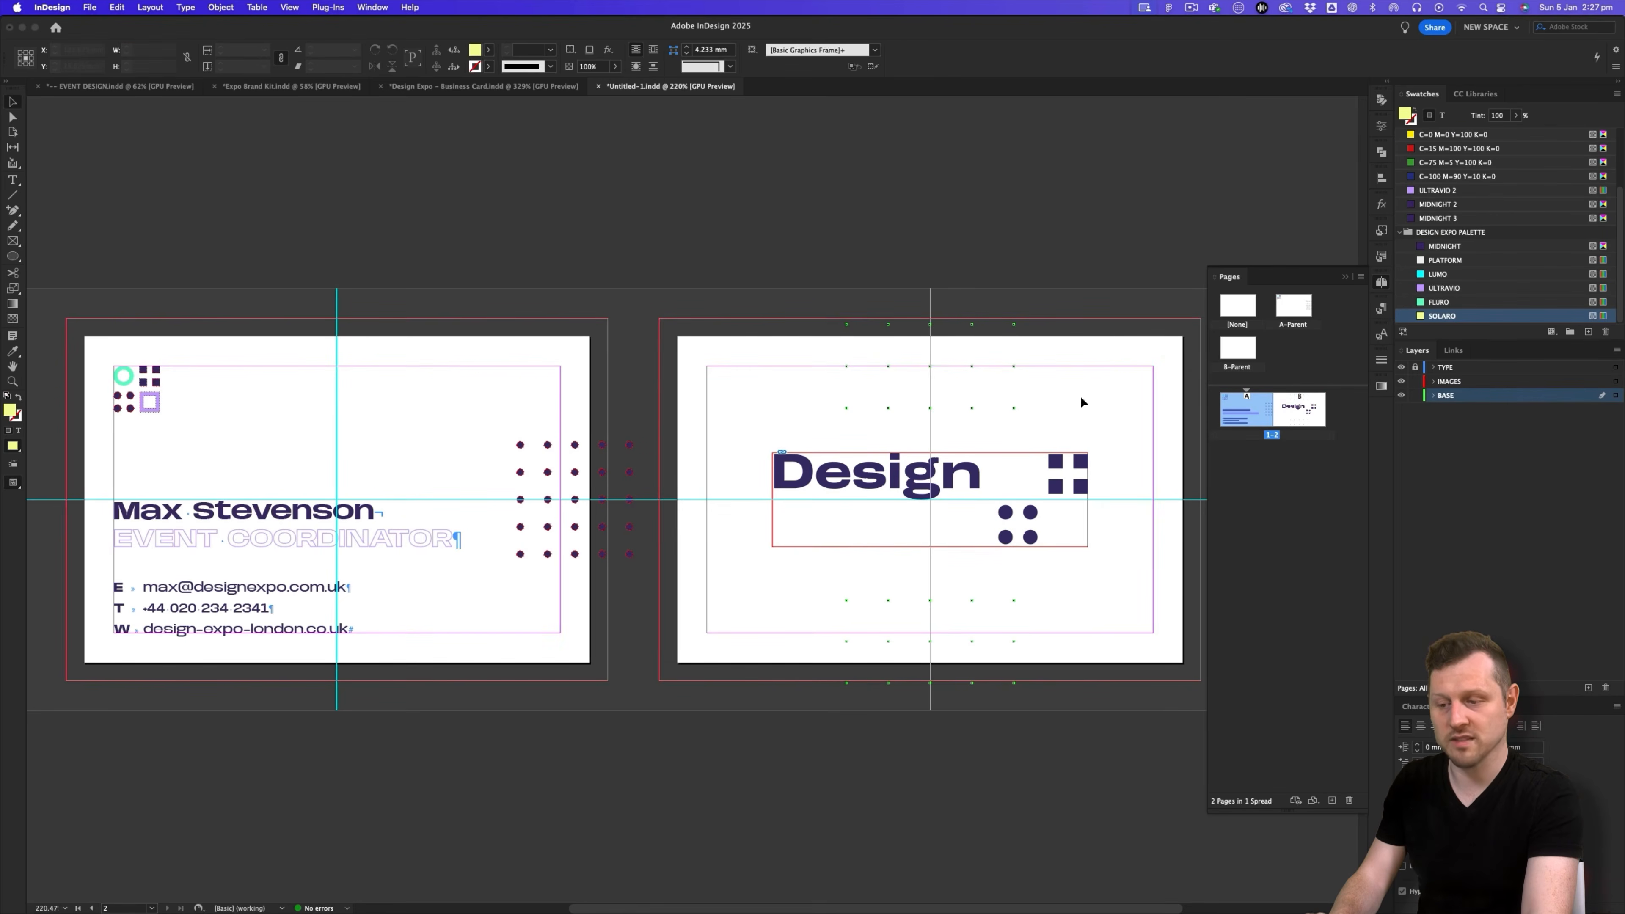
pyautogui.doubleClick(1237, 351)
pyautogui.press('super+alt+shift+v')
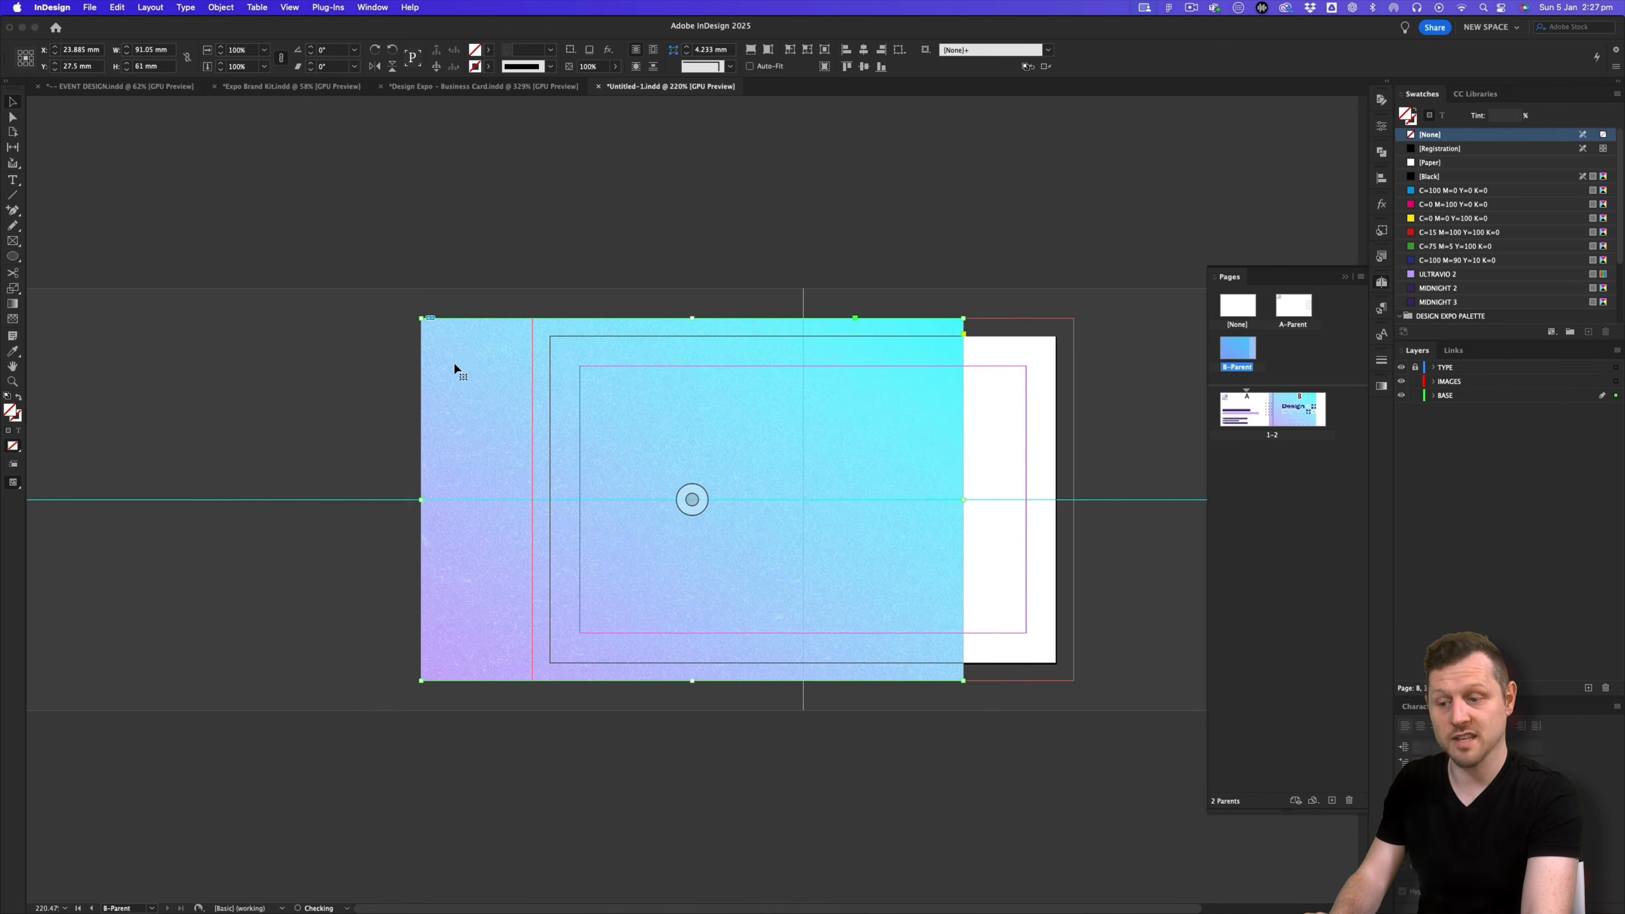
pyautogui.moveTo(574, 356); pyautogui.dragTo(685, 356)
# - Return to the page 1–2 spread and cut the Design Expo logo and both dot textures from page 2
pyautogui.doubleClick(1291, 412)
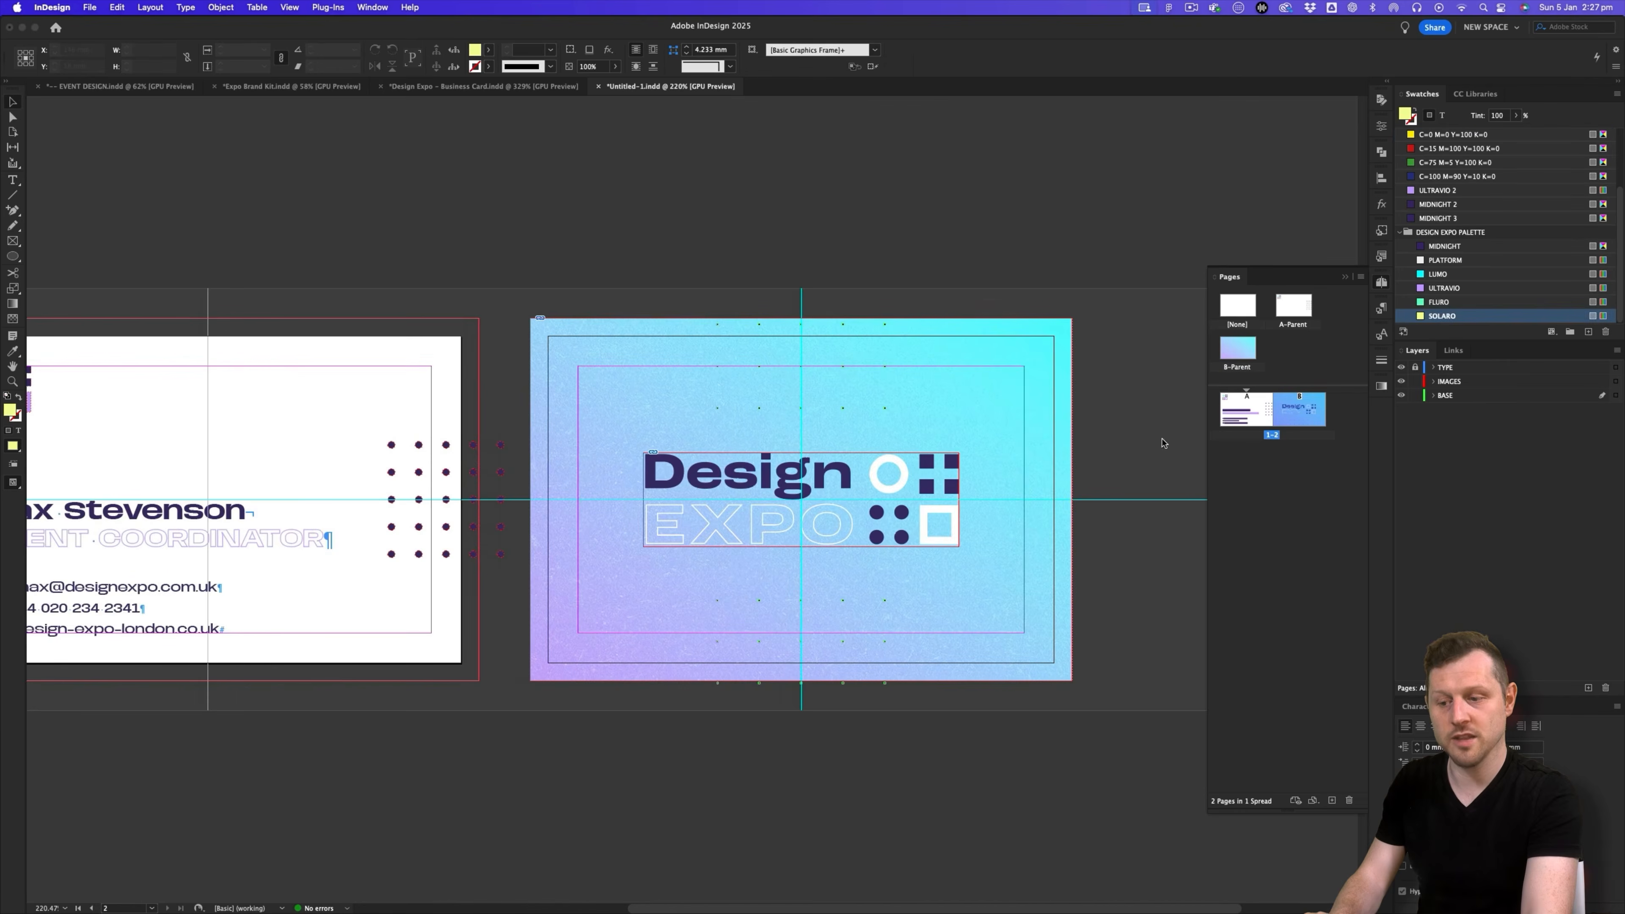
pyautogui.hscroll(-2, 842, 443)
pyautogui.click(927, 408)
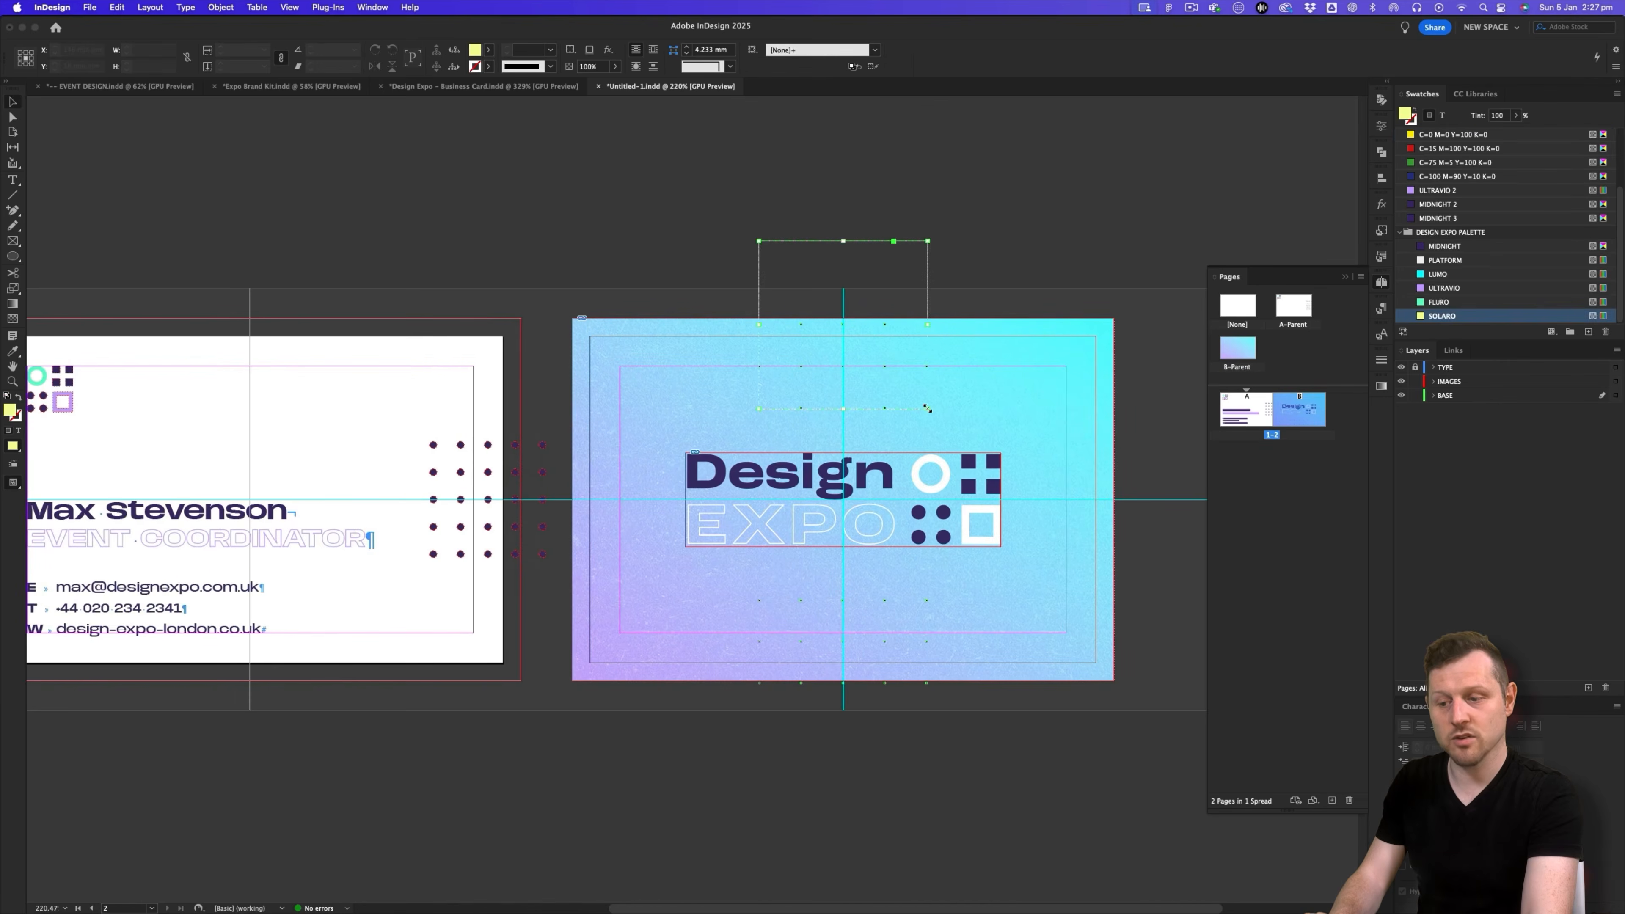
pyautogui.click(927, 684)
pyautogui.press('Delete')
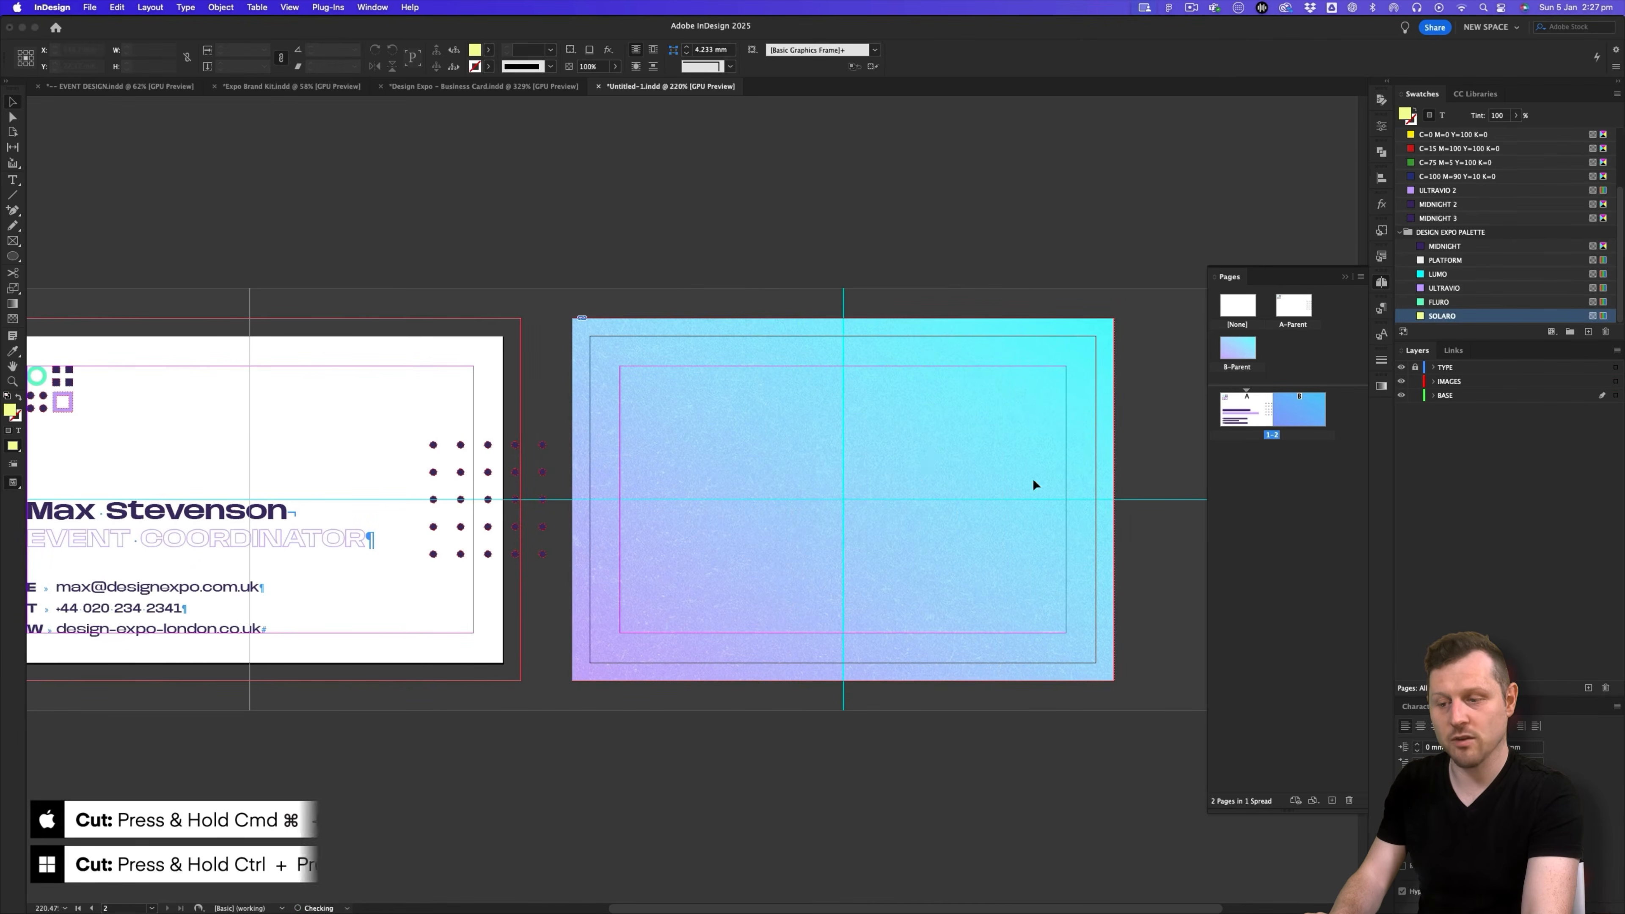
# - Paste the logo and dot textures onto B-Parent in the IMAGES layer and centre them on the page
pyautogui.click(1413, 367)
pyautogui.doubleClick(1237, 348)
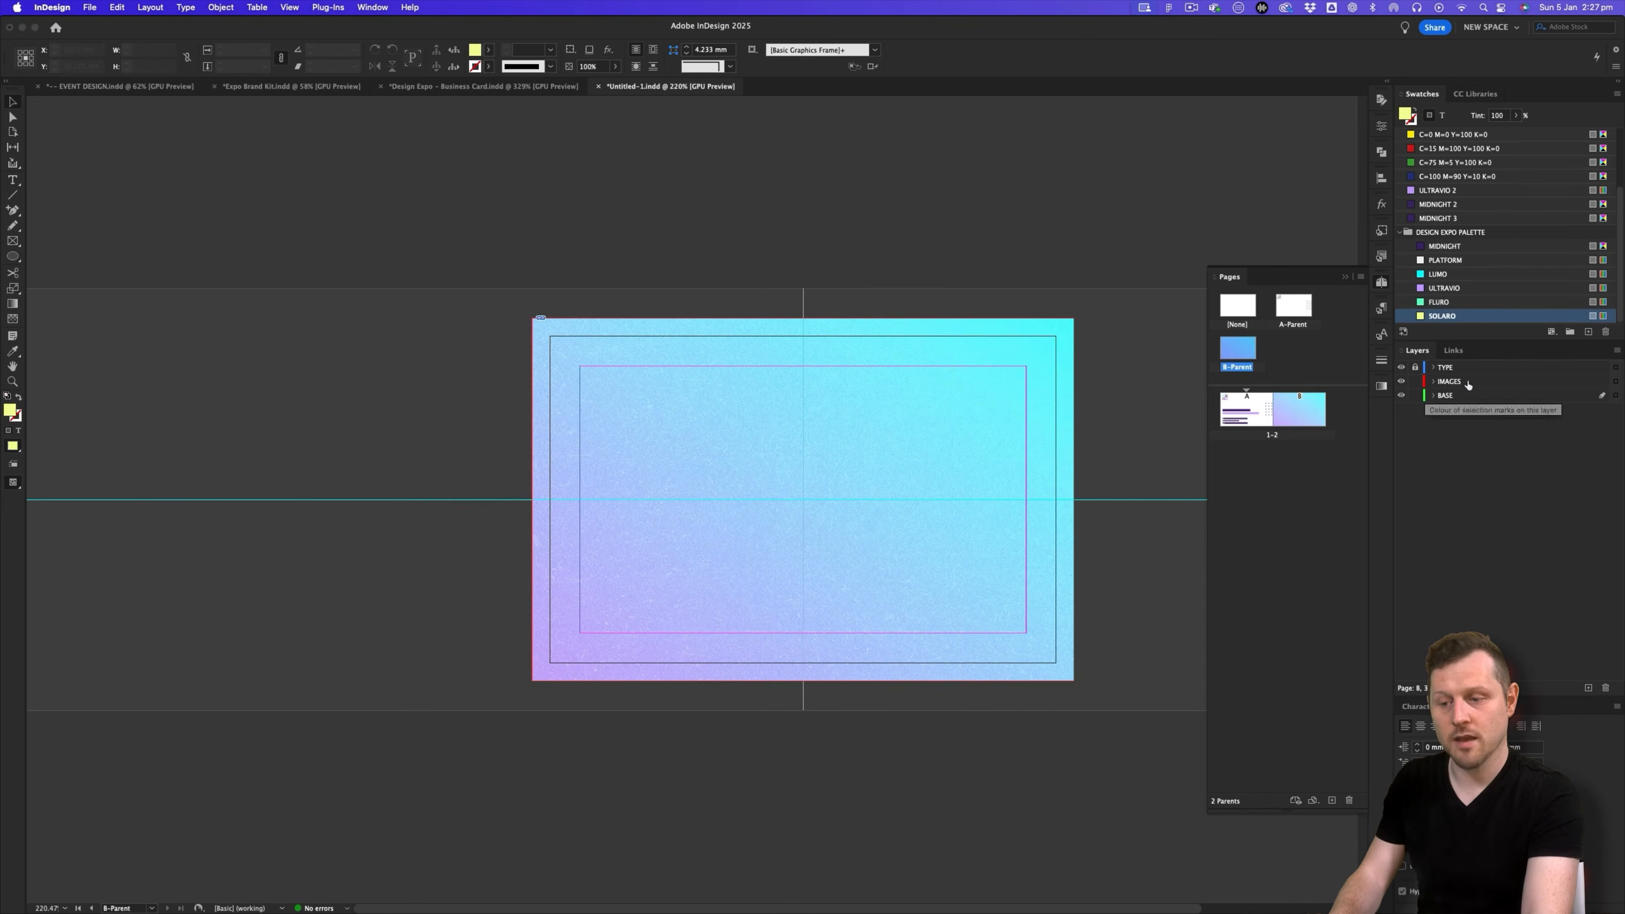
pyautogui.click(1450, 382)
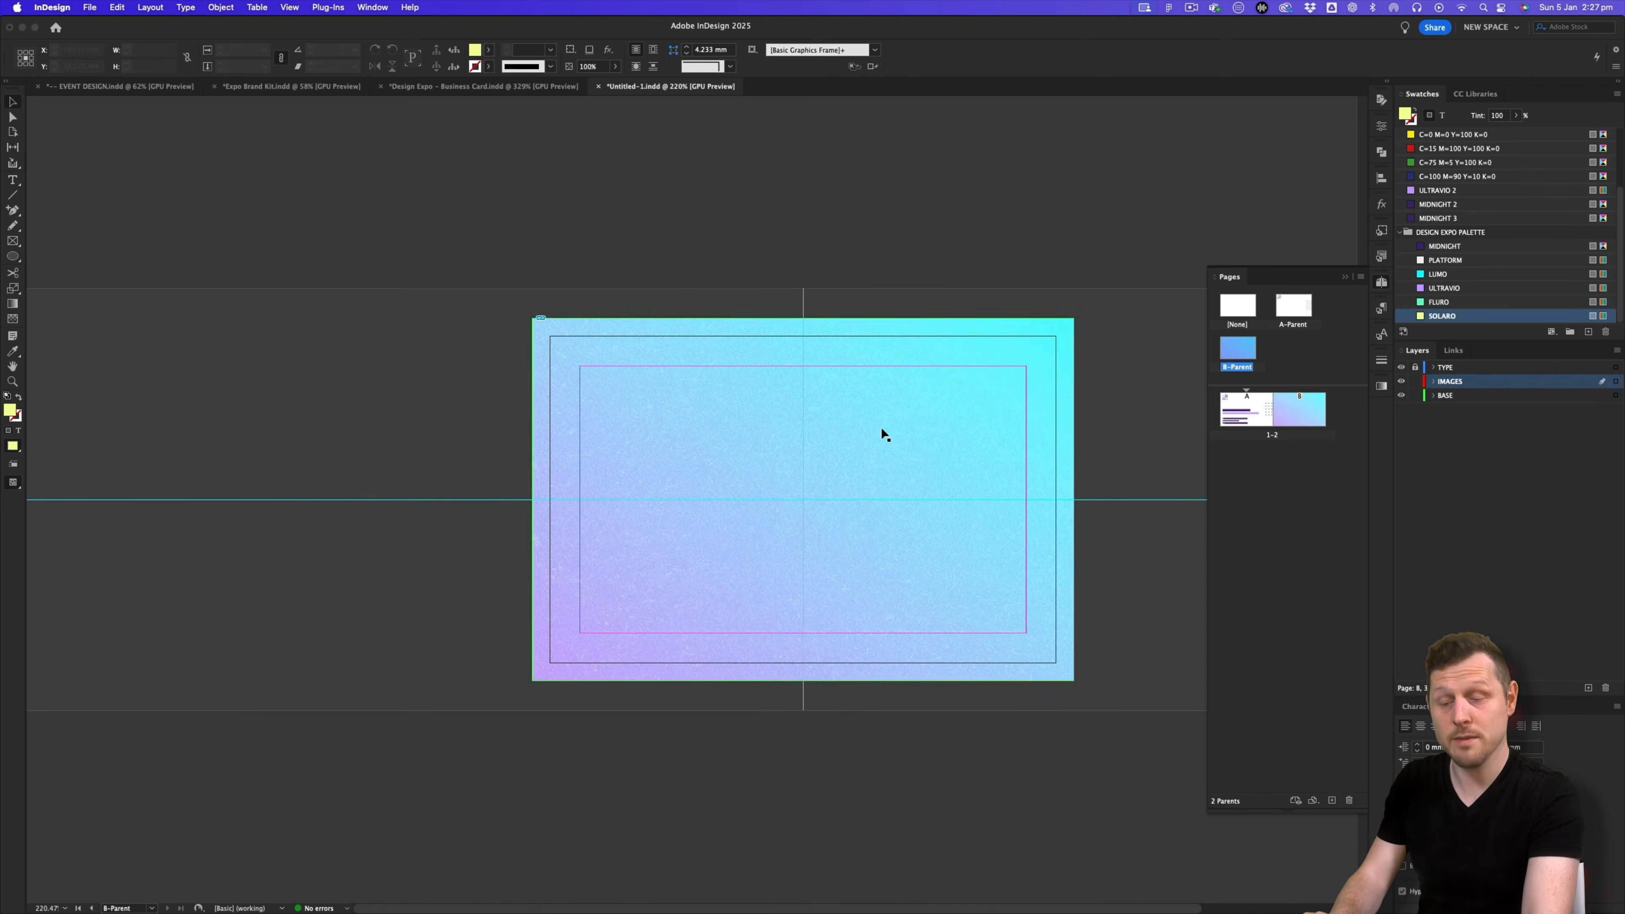
pyautogui.press('super+v')
pyautogui.moveTo(842, 510); pyautogui.dragTo(954, 508)
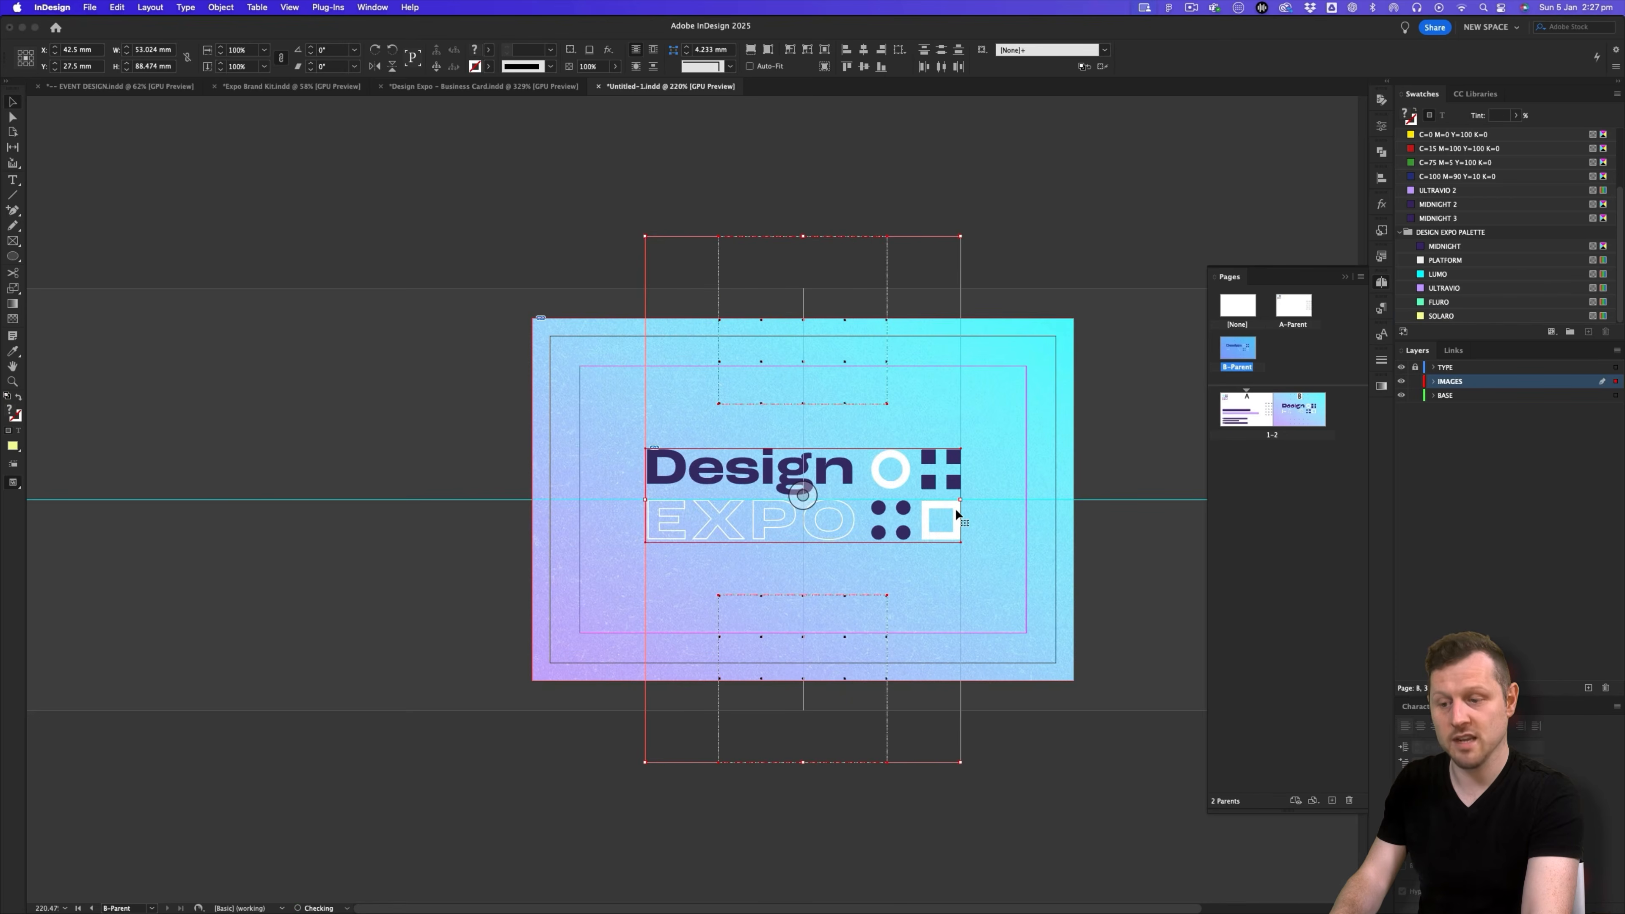
pyautogui.press('Left')
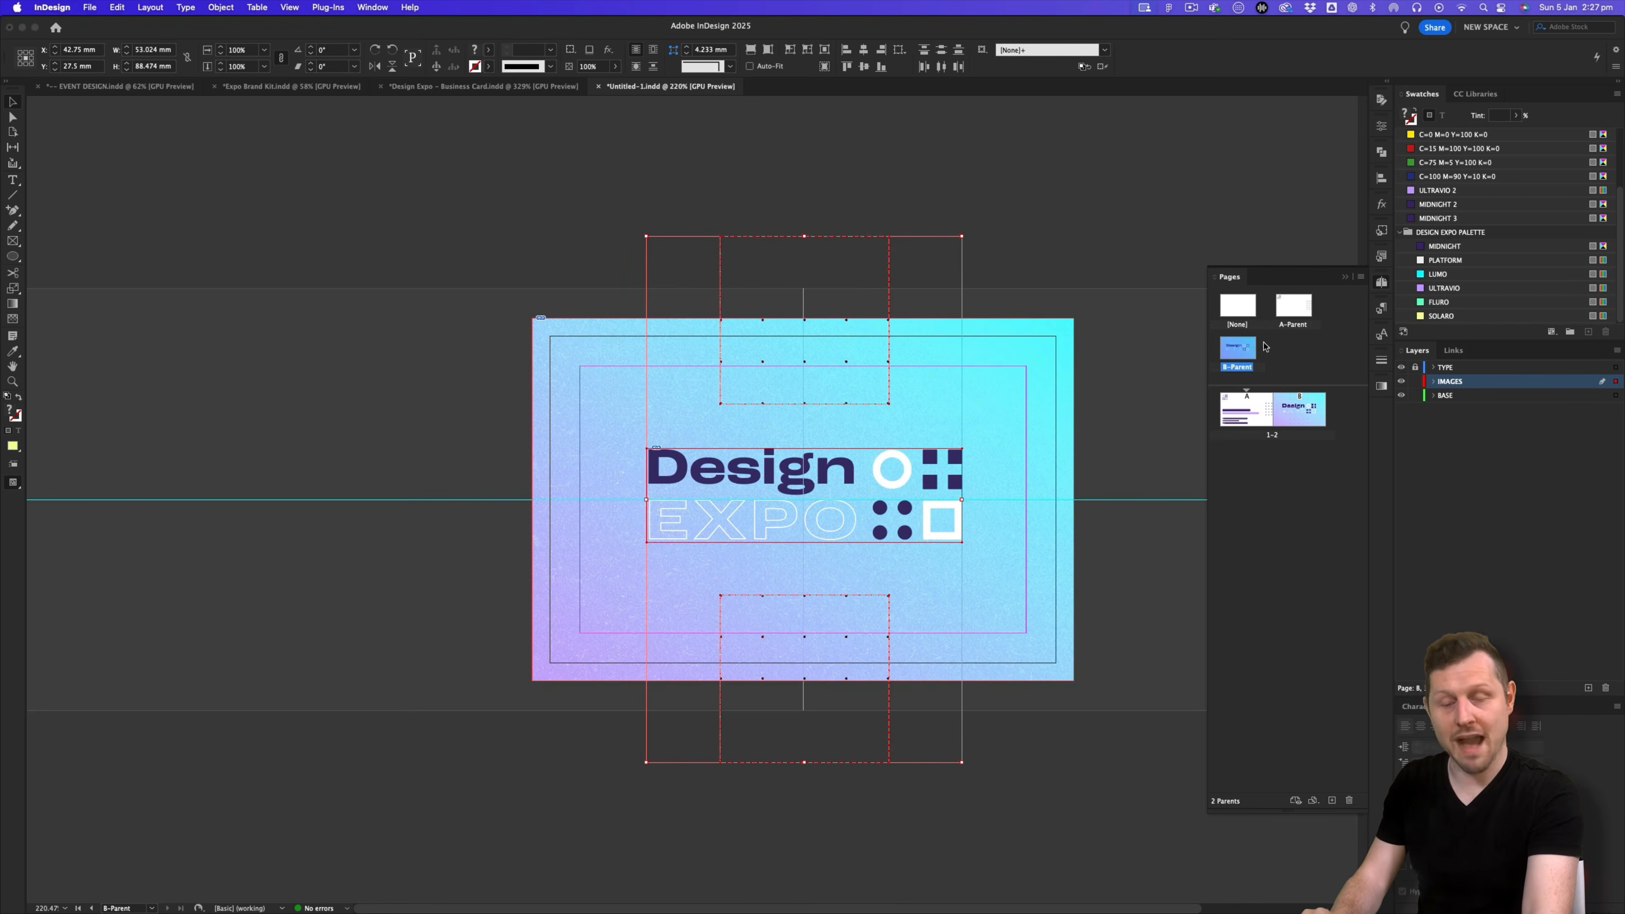
# - Return to the page 1–2 spread and check both card sides in preview mode against the normal view
pyautogui.doubleClick(1298, 410)
pyautogui.press('z')
pyautogui.moveTo(855, 481); pyautogui.dragTo(743, 505)
pyautogui.press('w')
pyautogui.press('w')
pyautogui.press('w')
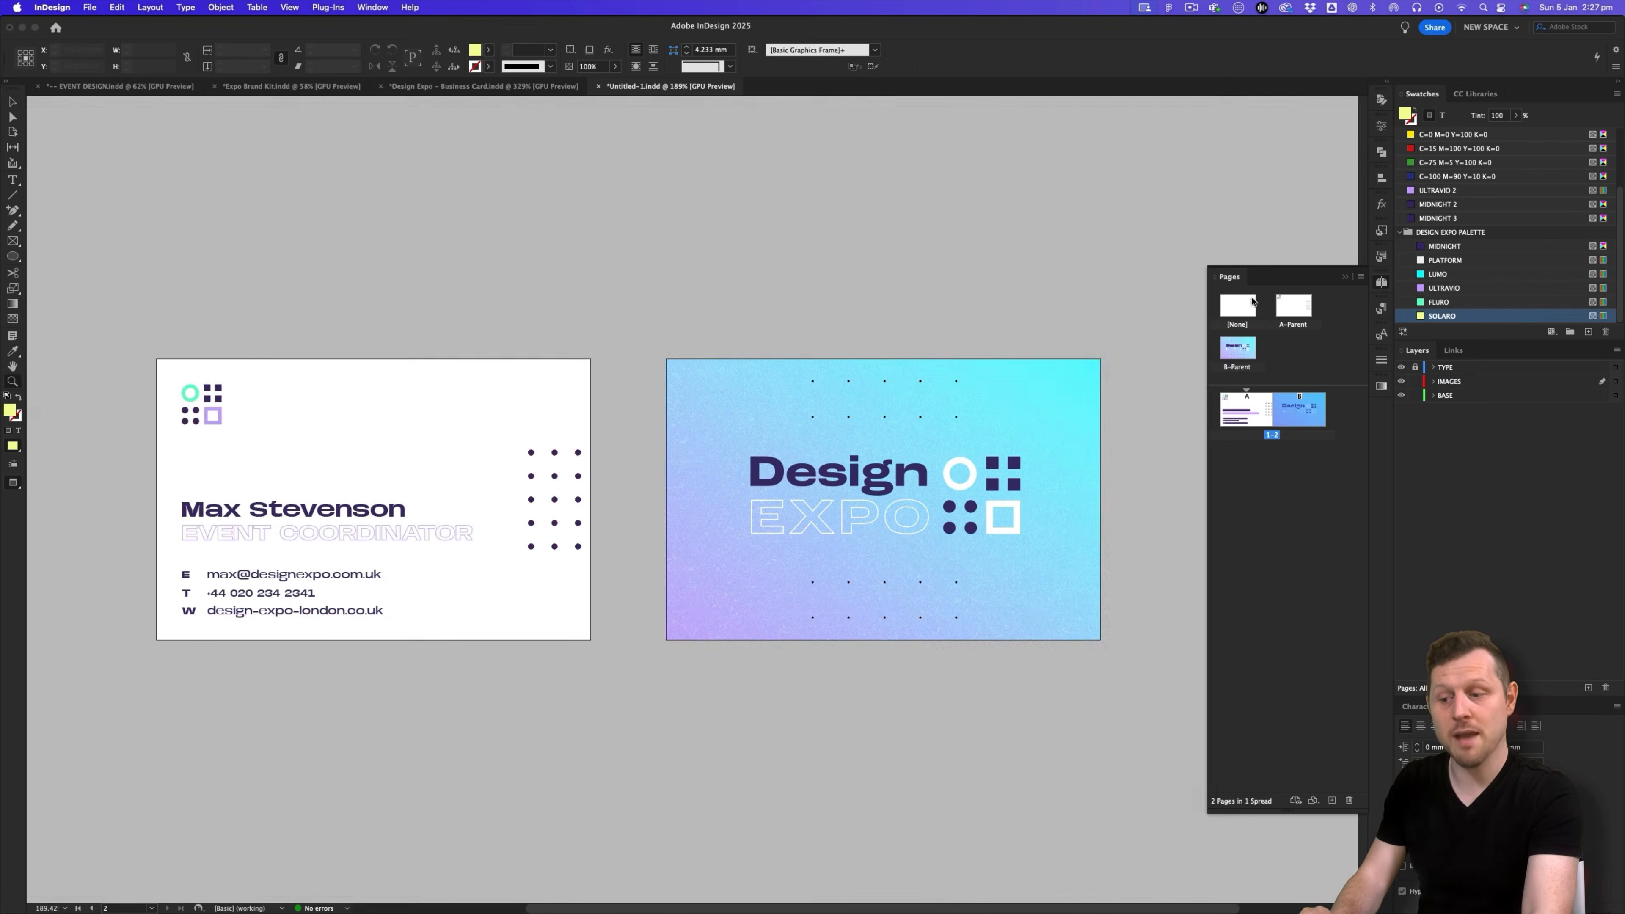
pyautogui.press('w')
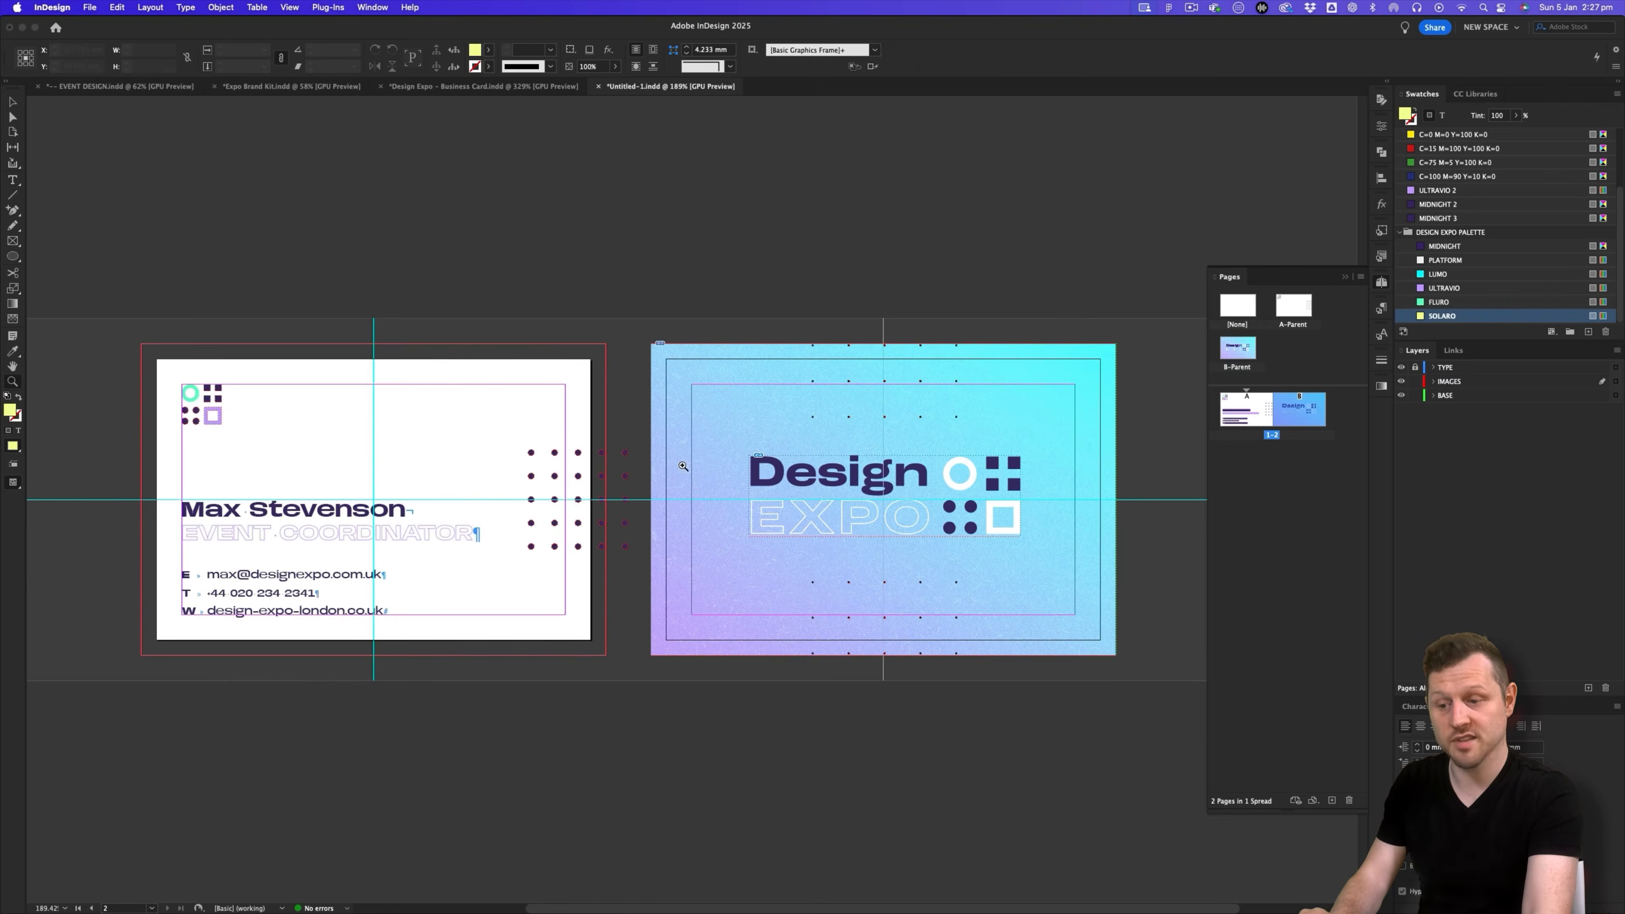
pyautogui.moveTo(616, 478); pyautogui.dragTo(632, 495)
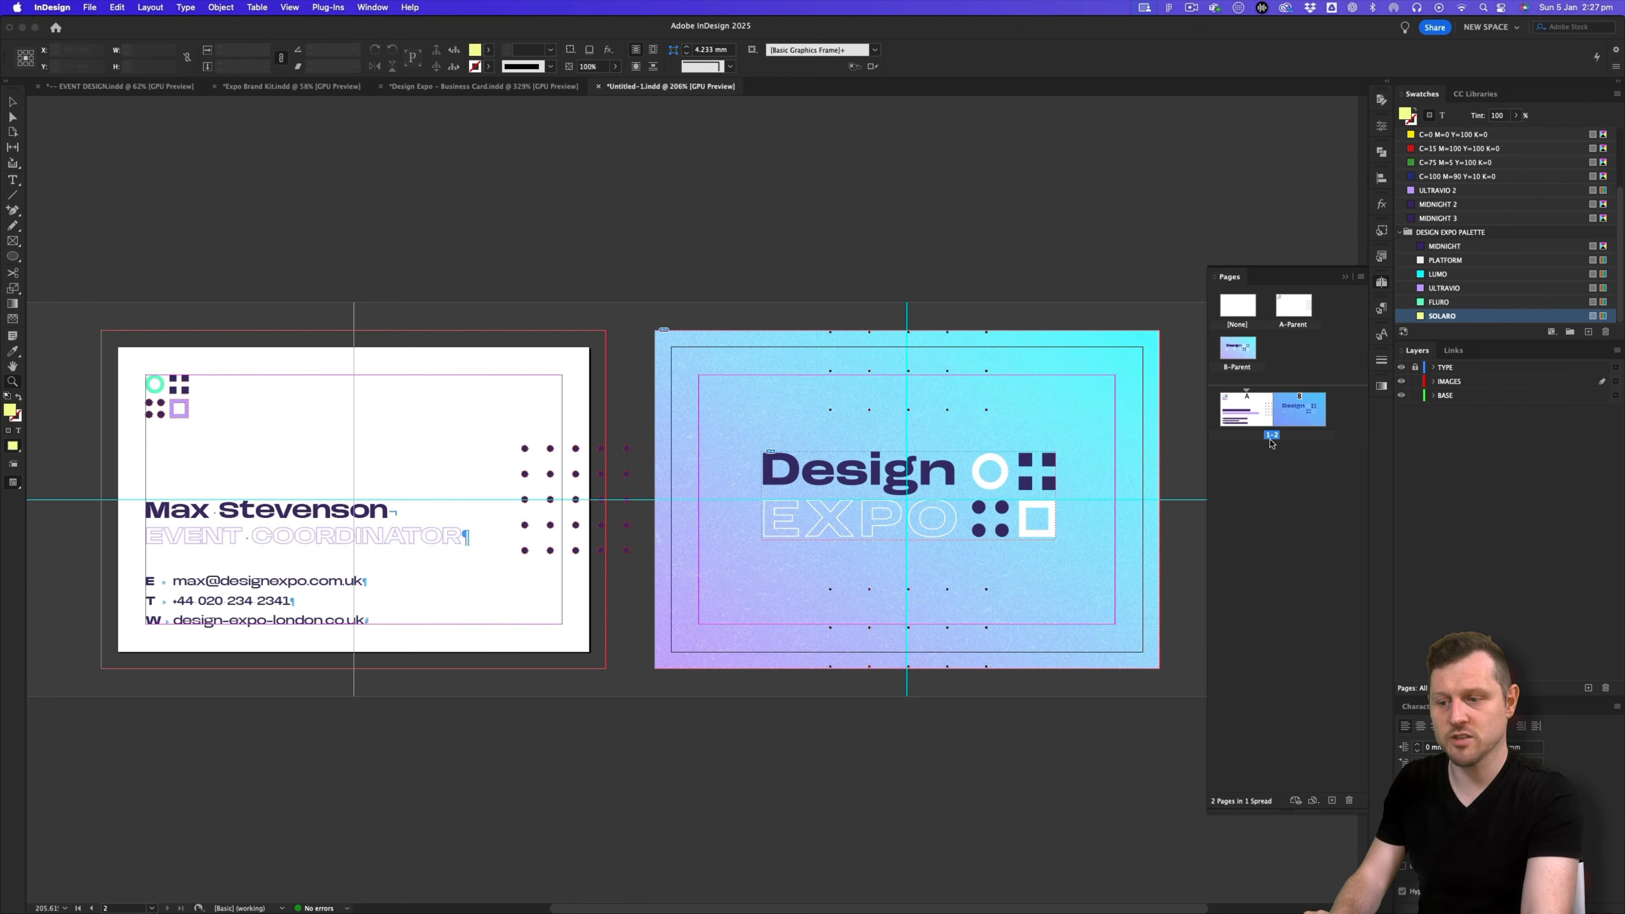
# - Duplicate the page 1–2 spread to start a second business card
pyautogui.press('v')
pyautogui.click(1288, 439)
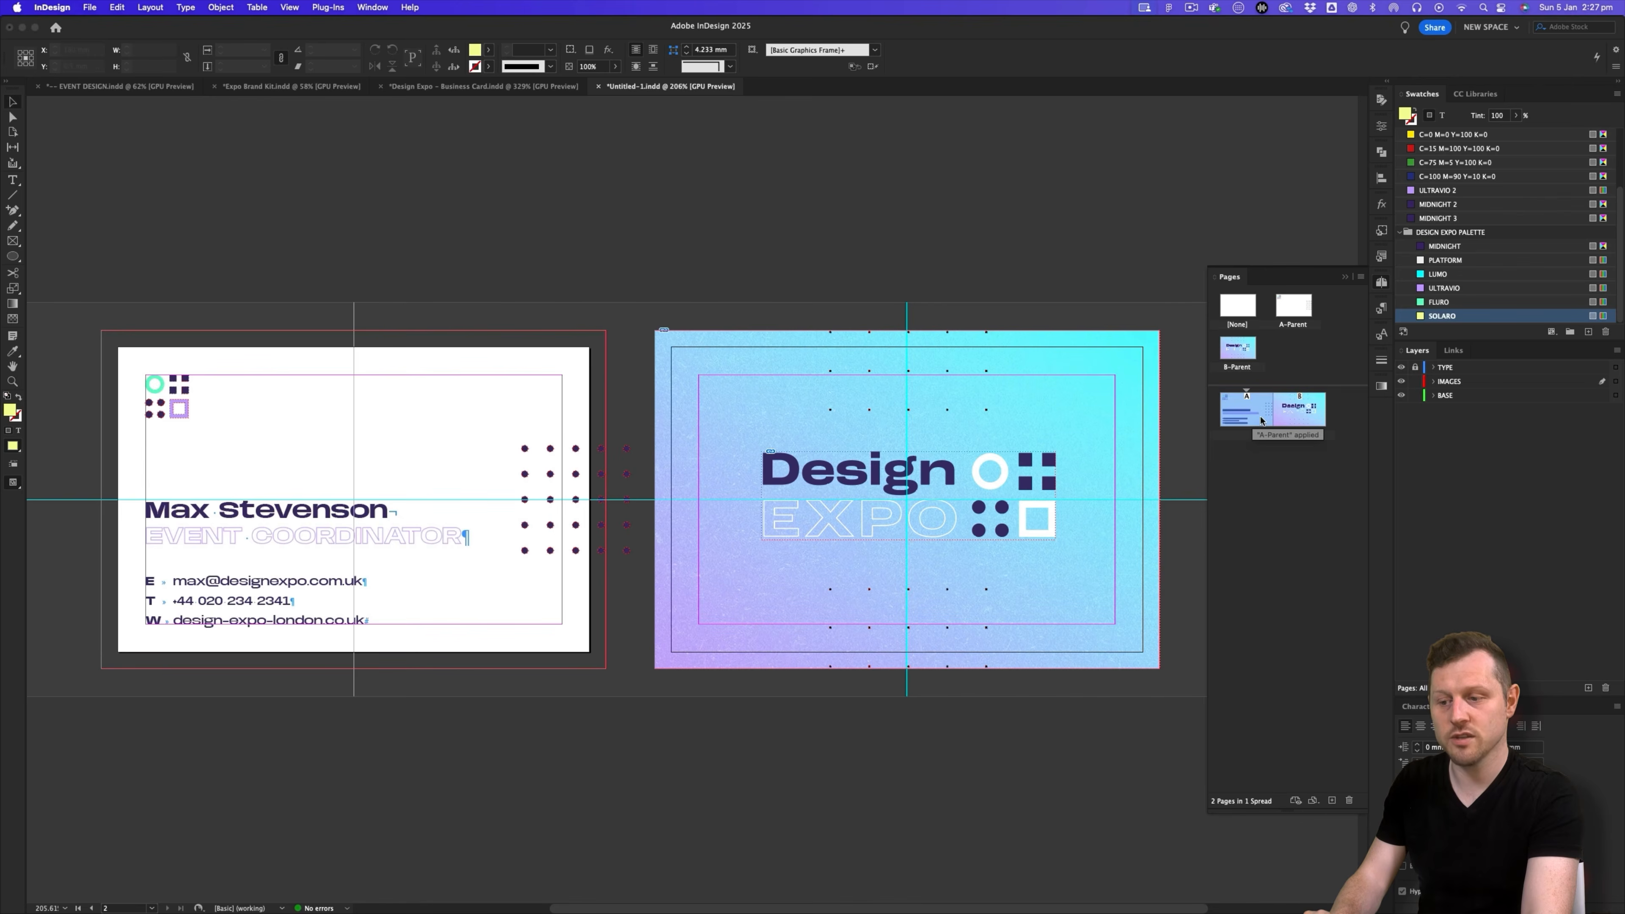
pyautogui.rightClick(1302, 409)
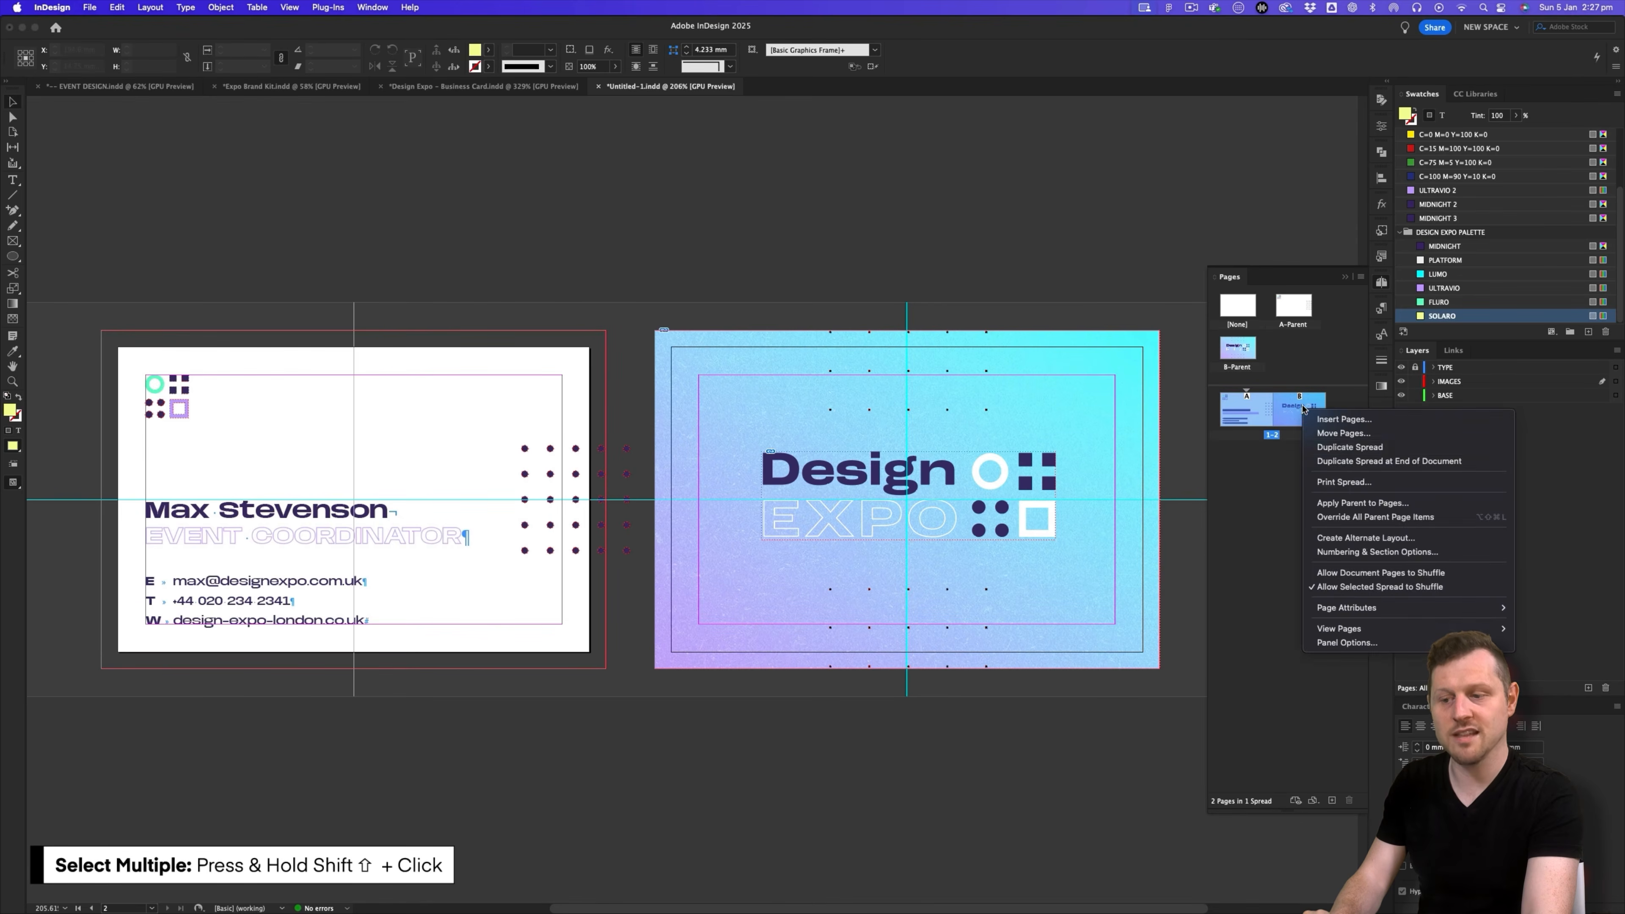
pyautogui.click(1357, 446)
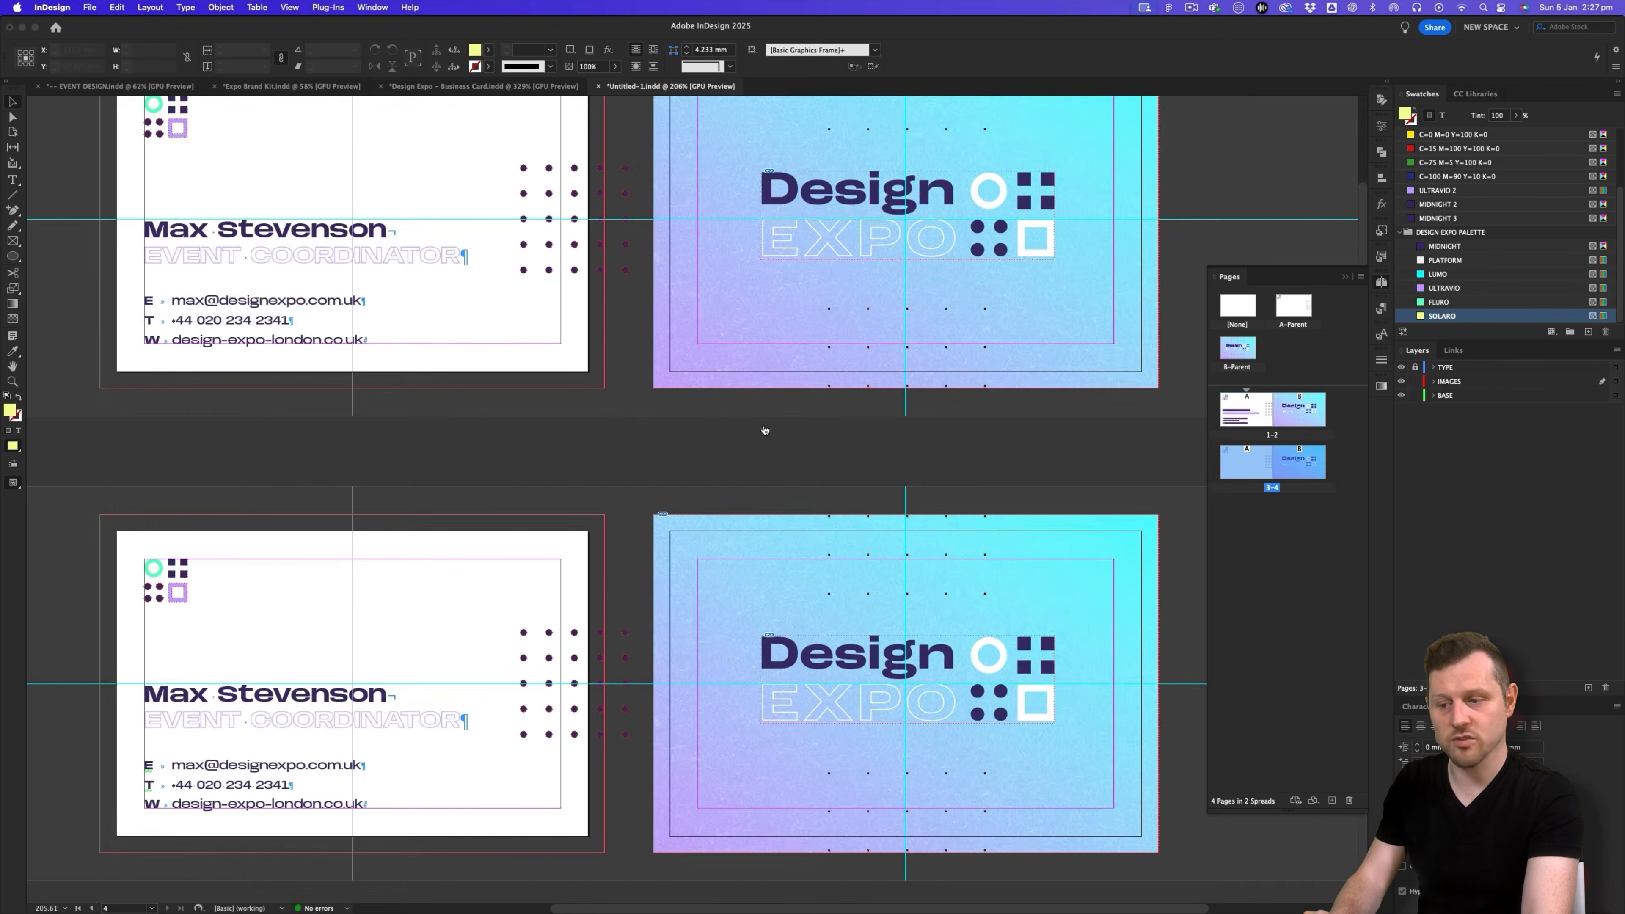
# - Replace the name, job title, email and phone on page 3 with the Card 2 details from the Google Slides copy, titled SPONSORSHIP MANAGER
pyautogui.press('super+Tab')
pyautogui.click(680, 439)
pyautogui.moveTo(679, 440); pyautogui.dragTo(621, 440)
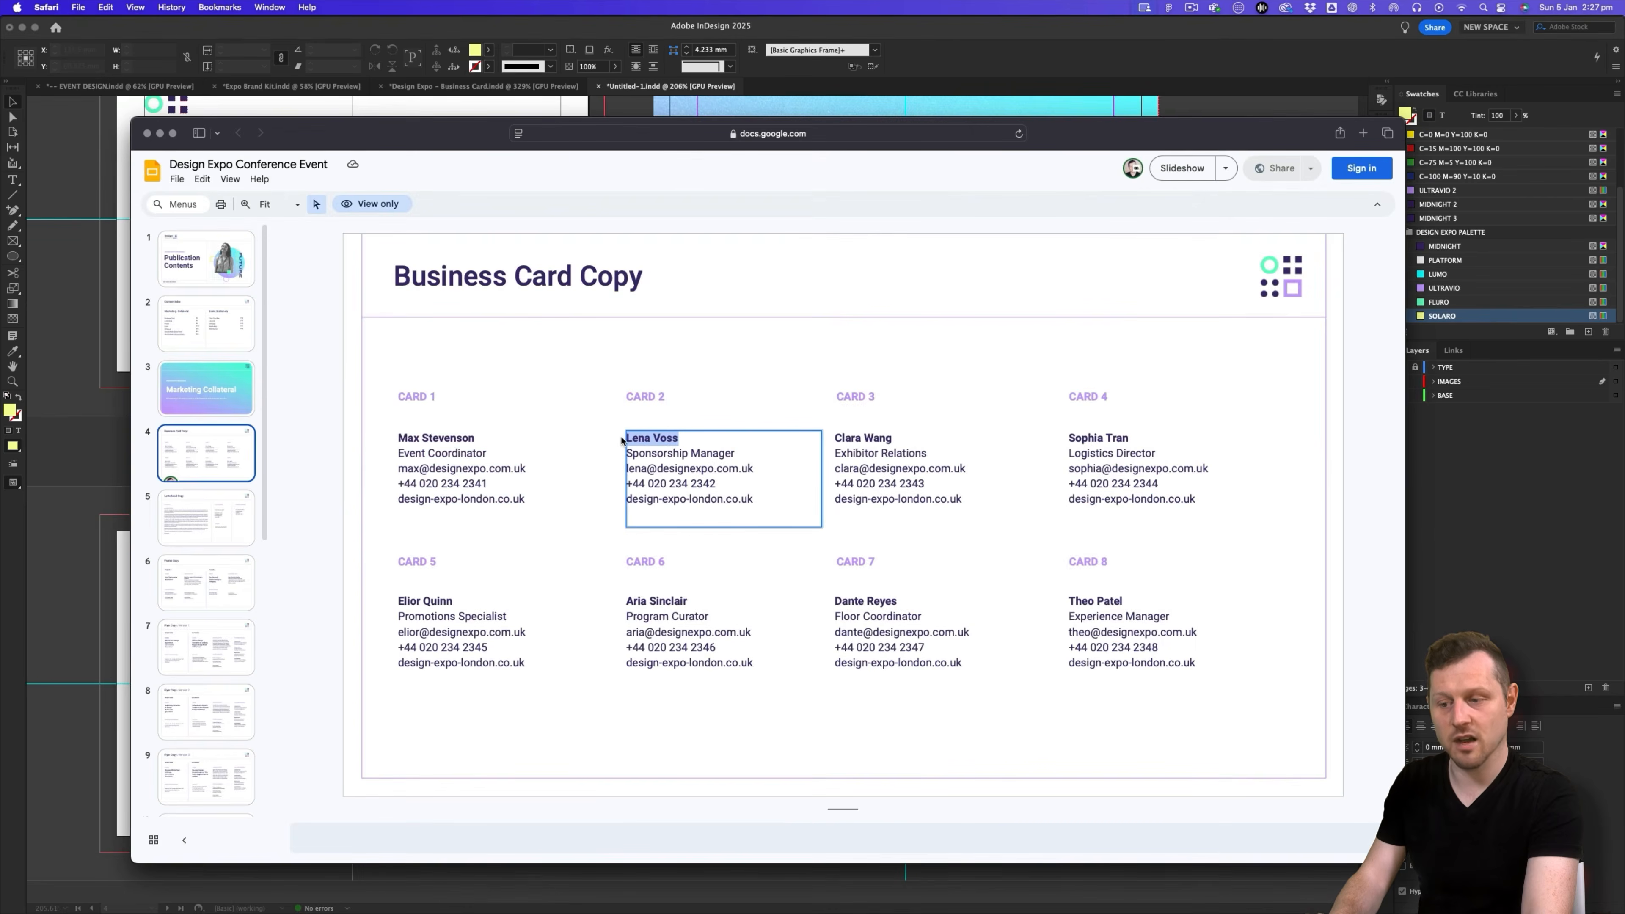
pyautogui.press('super+Tab')
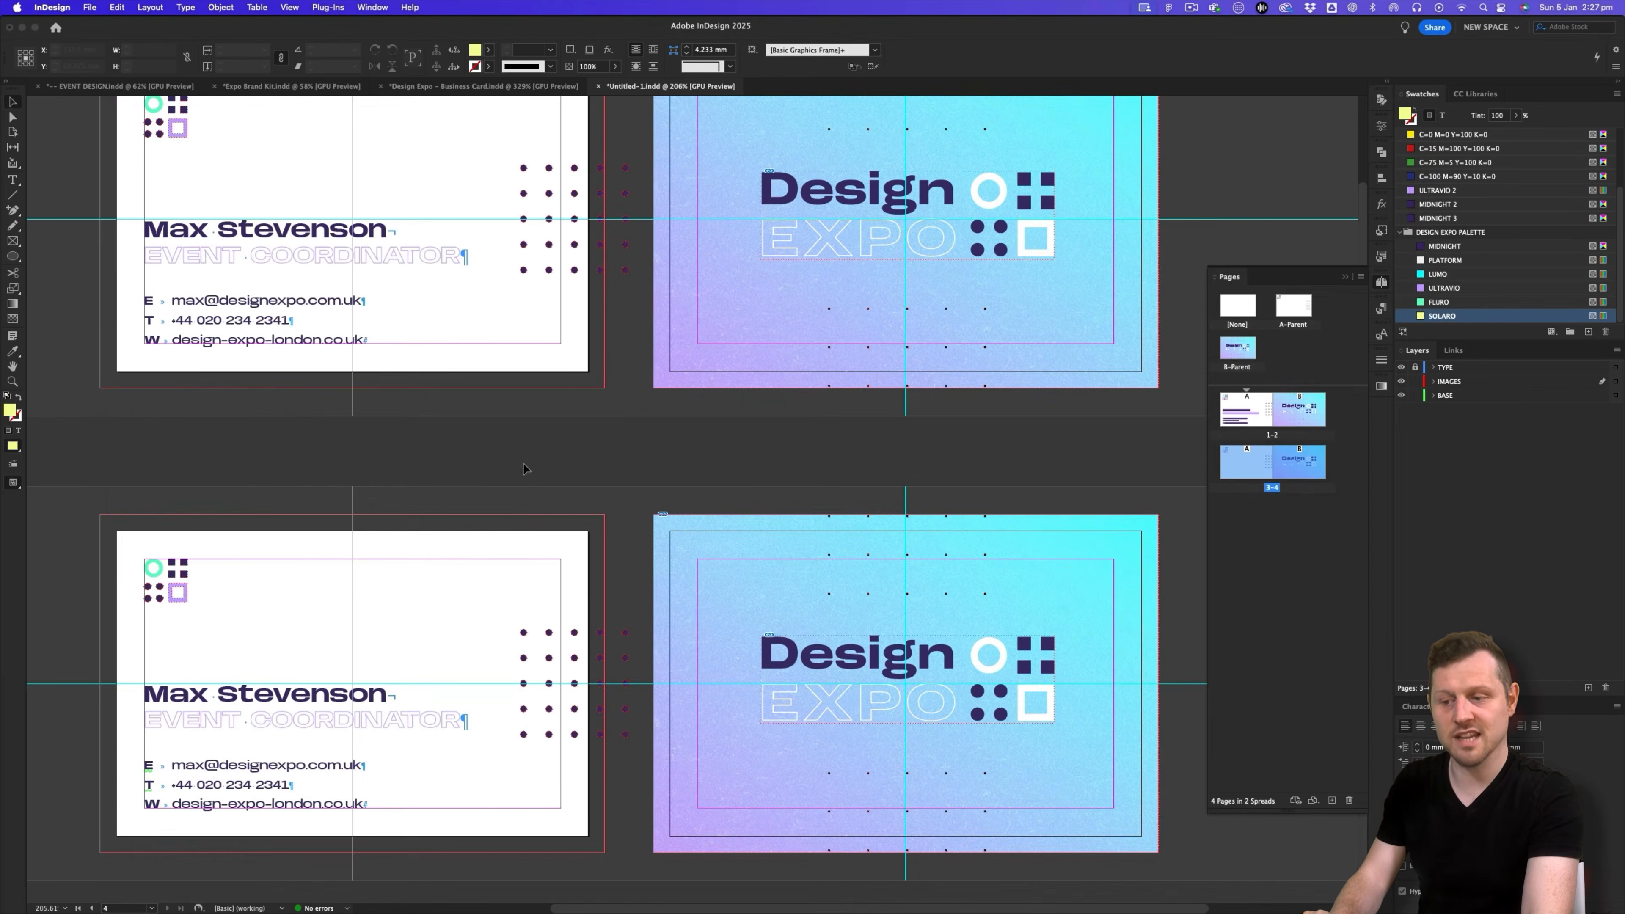
pyautogui.press('super+space')
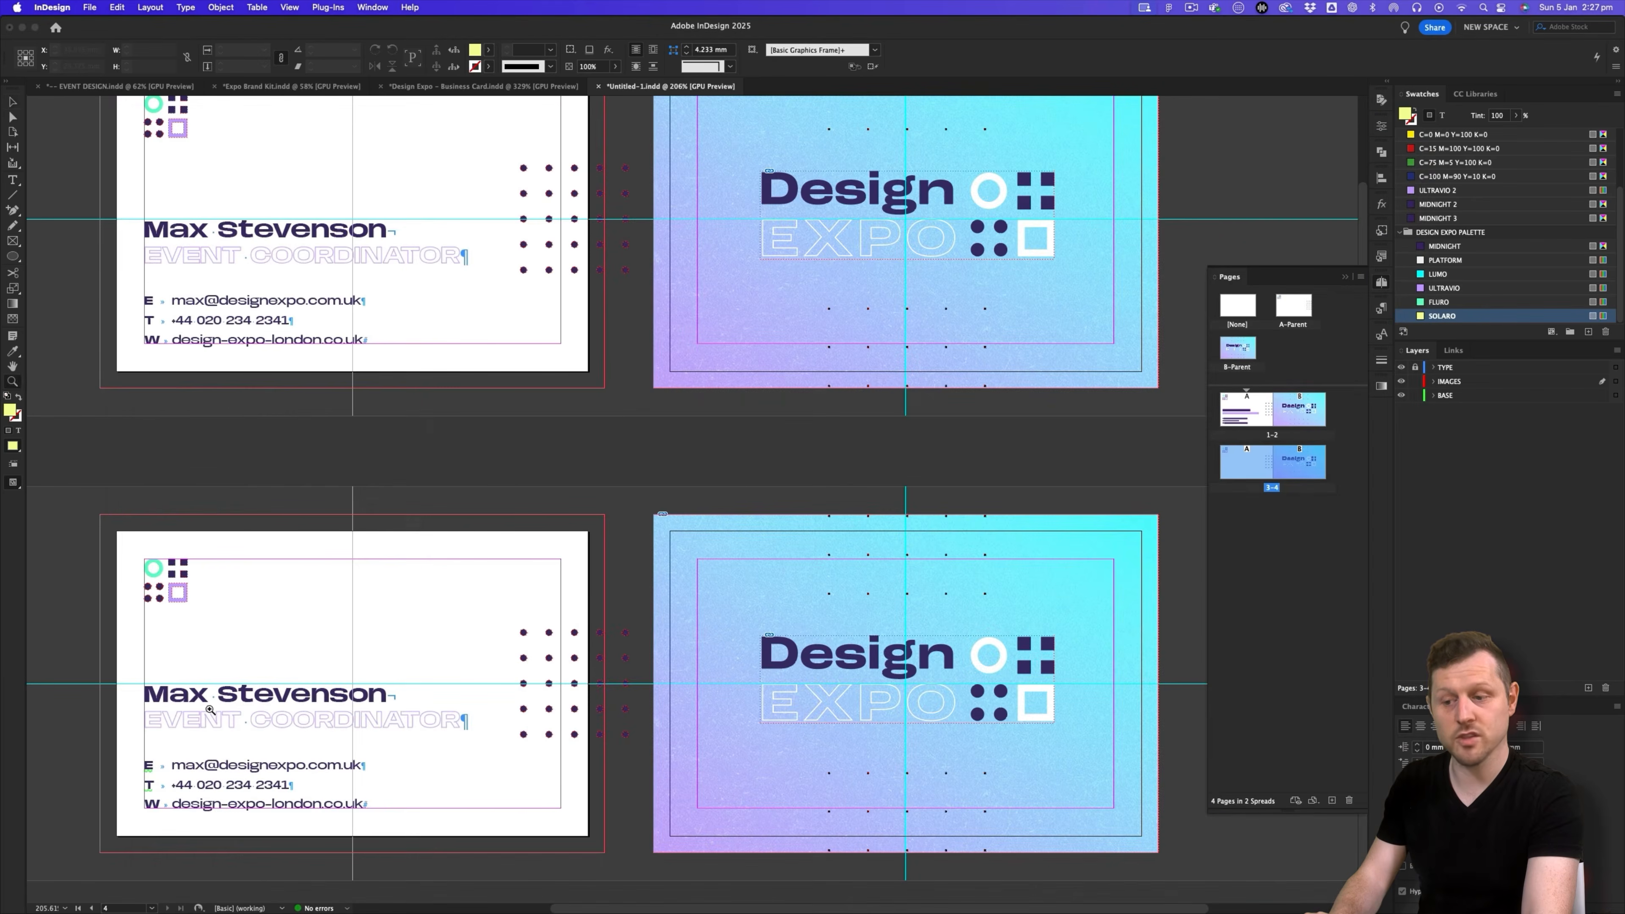
pyautogui.moveTo(206, 712); pyautogui.dragTo(496, 523)
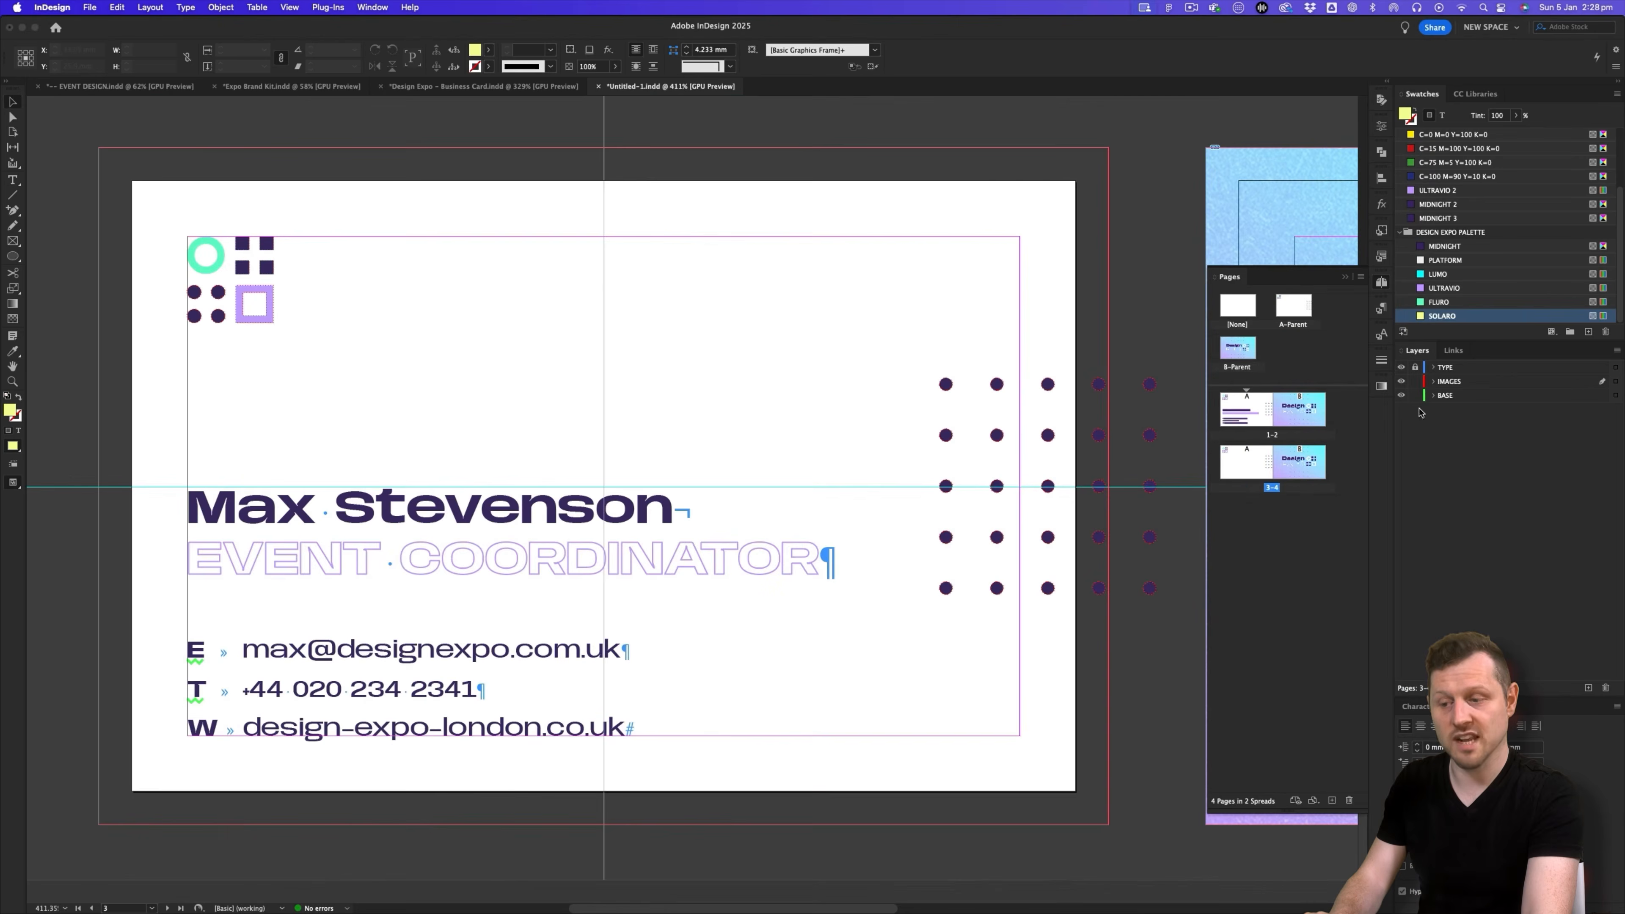
pyautogui.moveTo(821, 560); pyautogui.dragTo(690, 551)
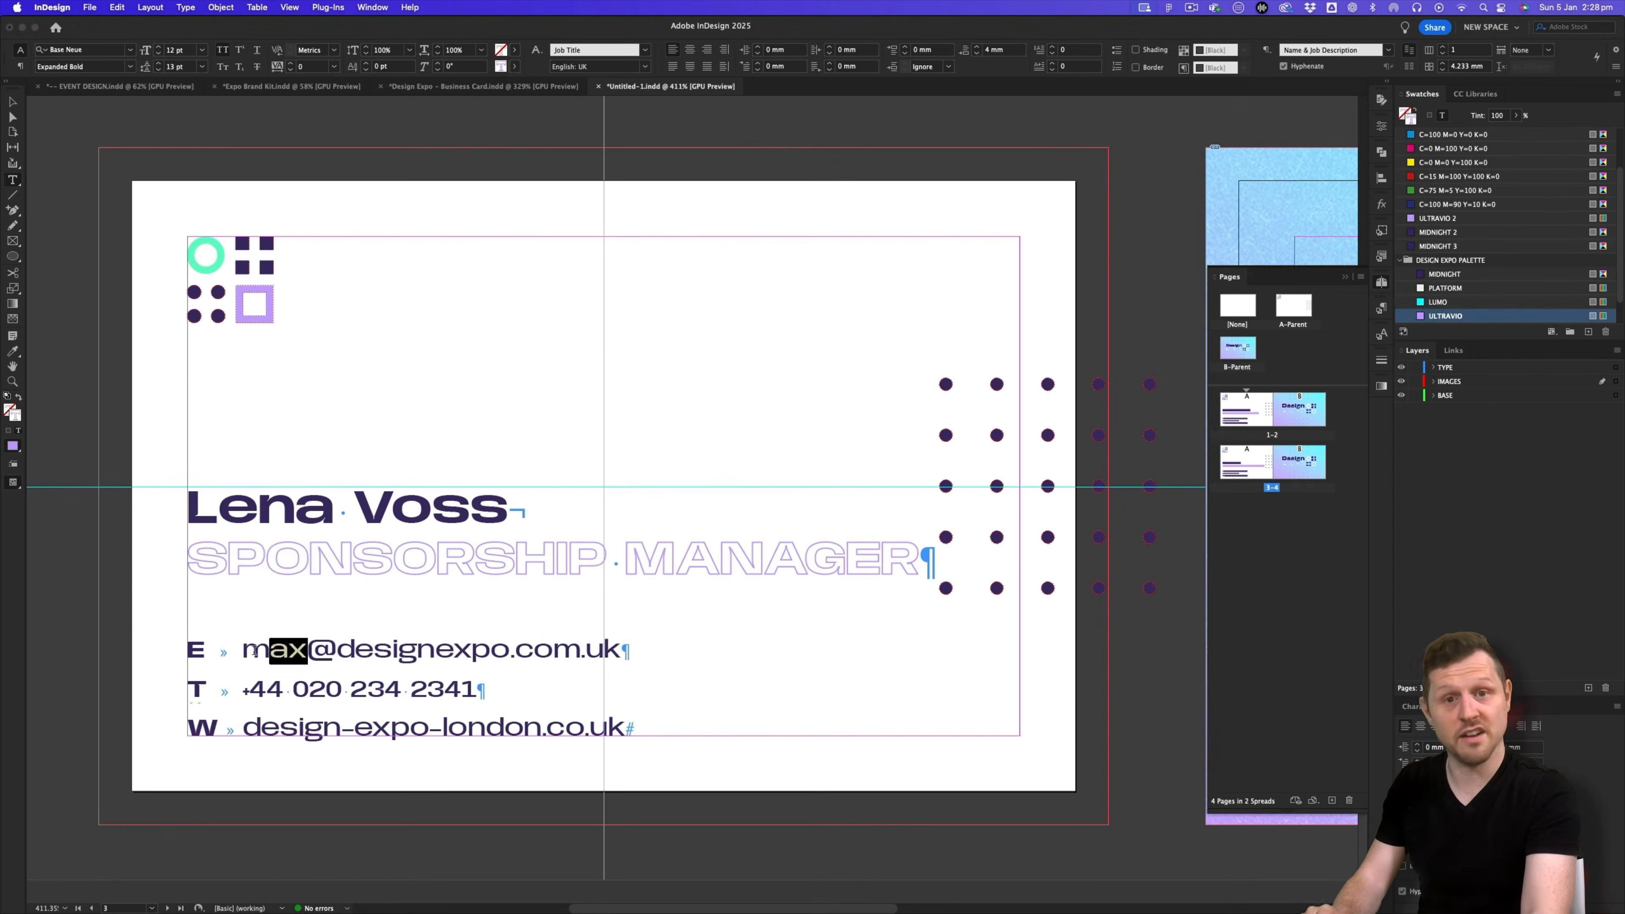
pyautogui.write('lena')
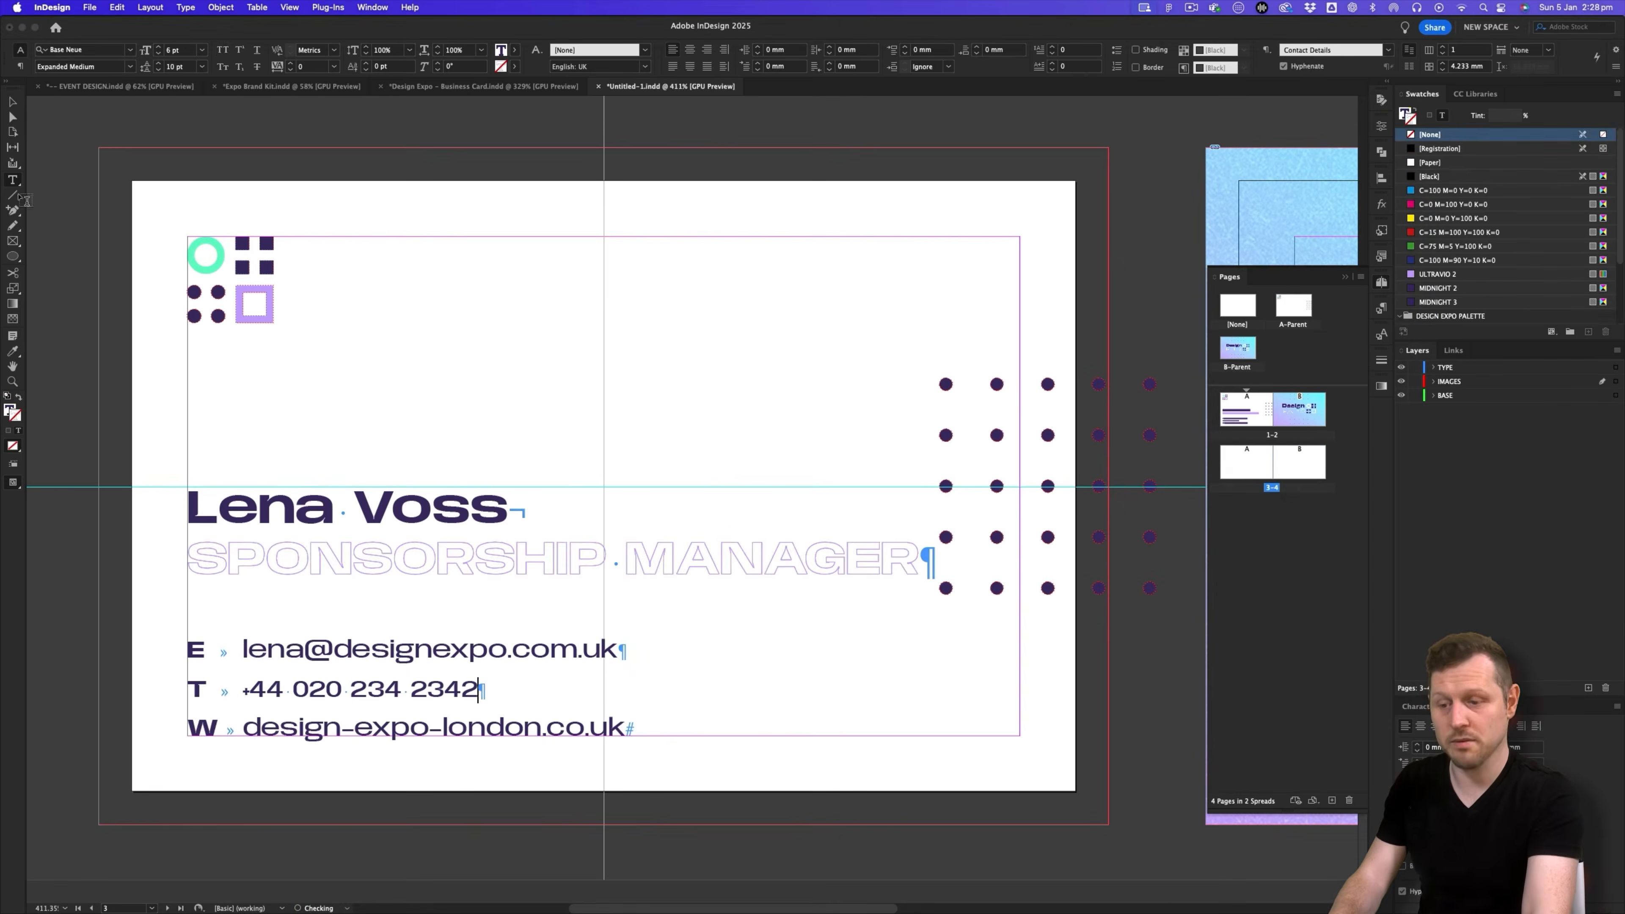
# - Duplicate the page 3–4 spread to start a third business card
pyautogui.scroll(-5, 738, 515)
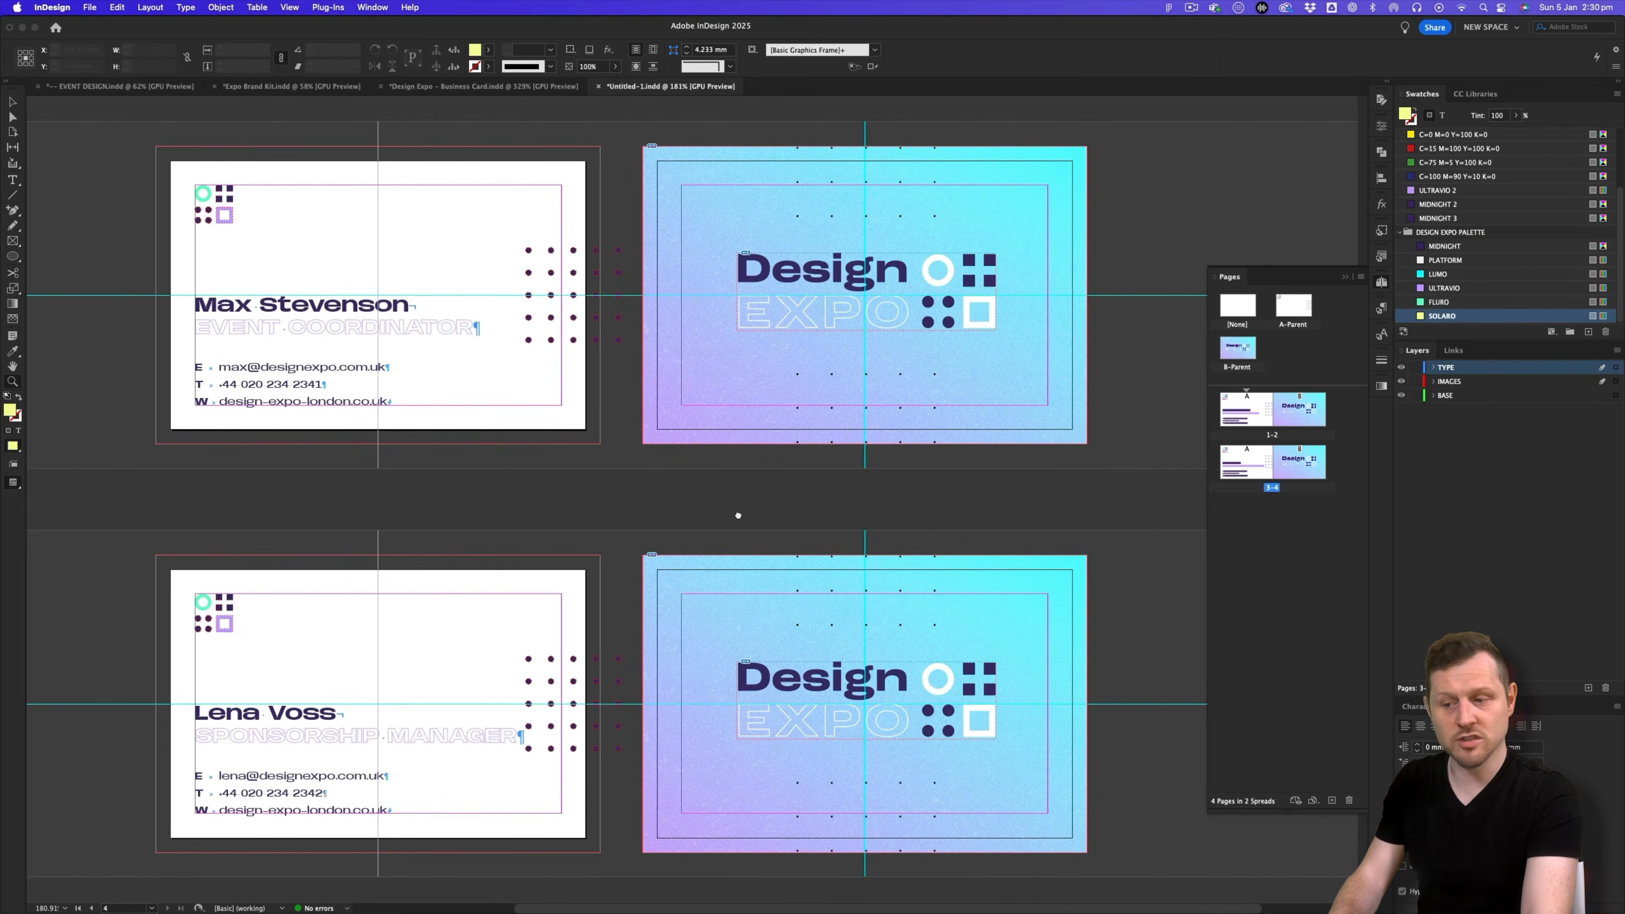
pyautogui.click(1247, 463)
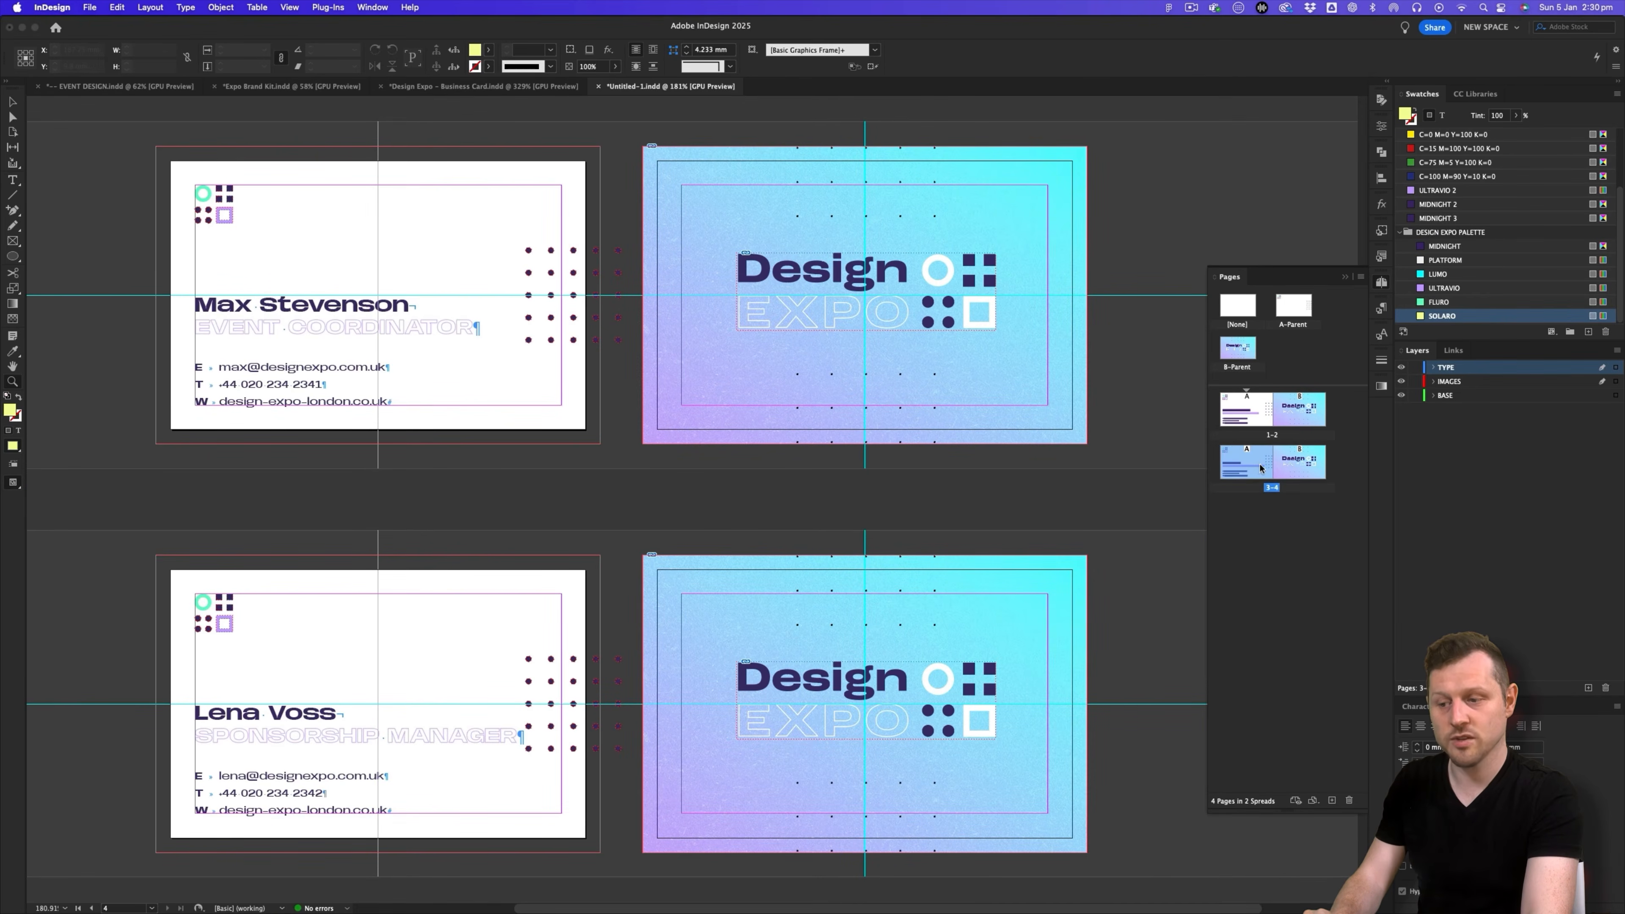
pyautogui.keyDown('shift'); pyautogui.click(1307, 466); pyautogui.keyUp('shift')
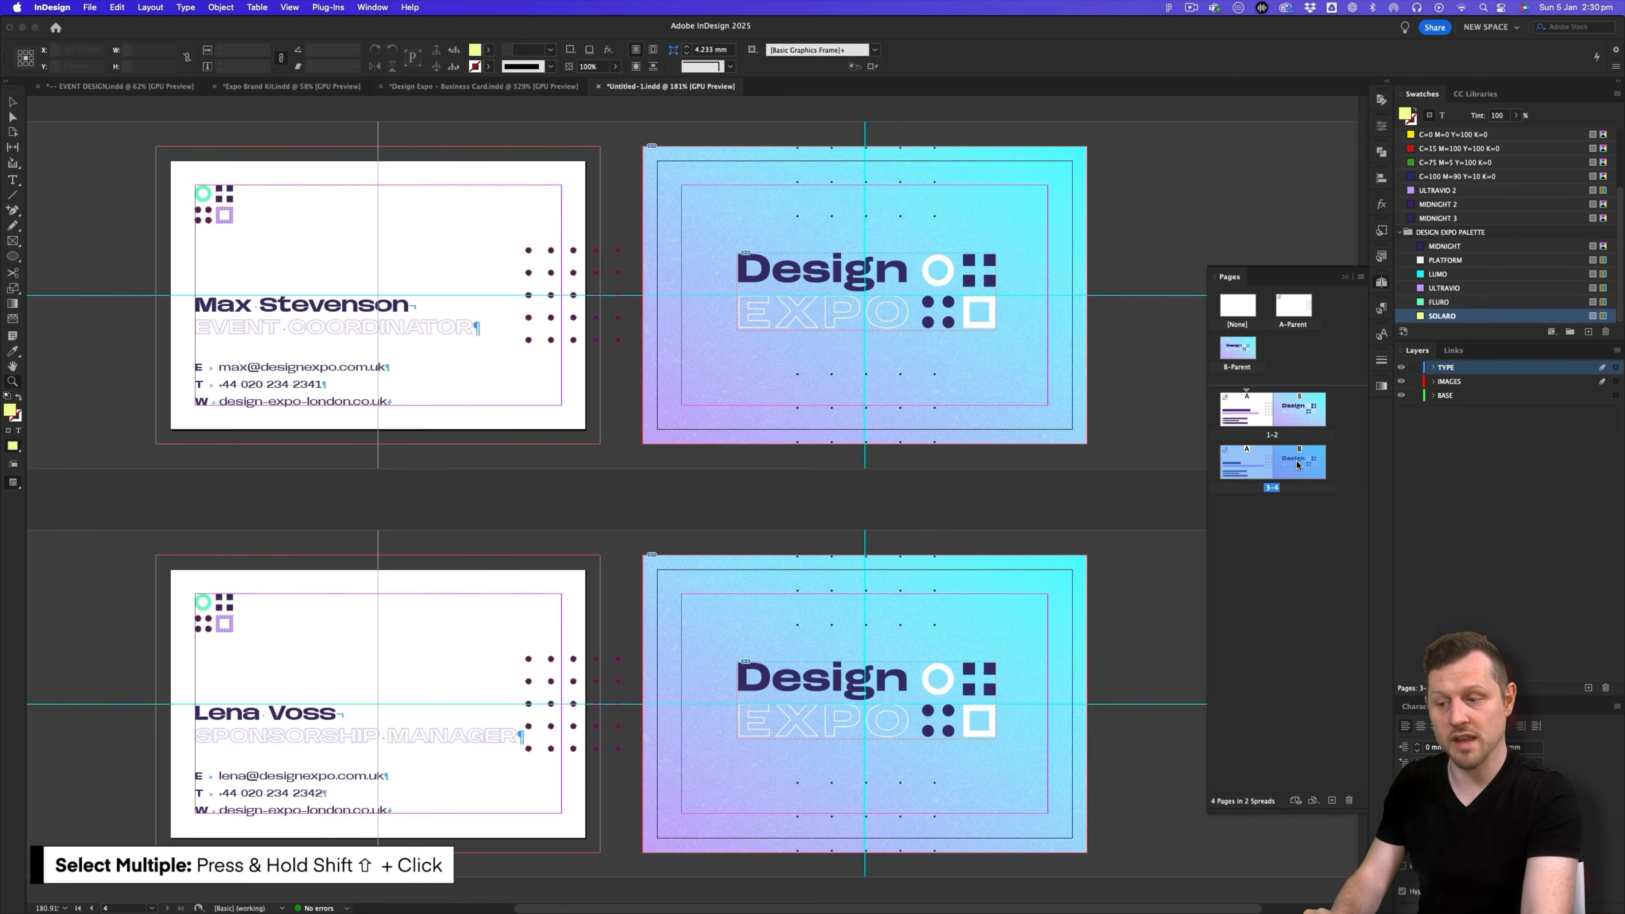
pyautogui.rightClick(1298, 465)
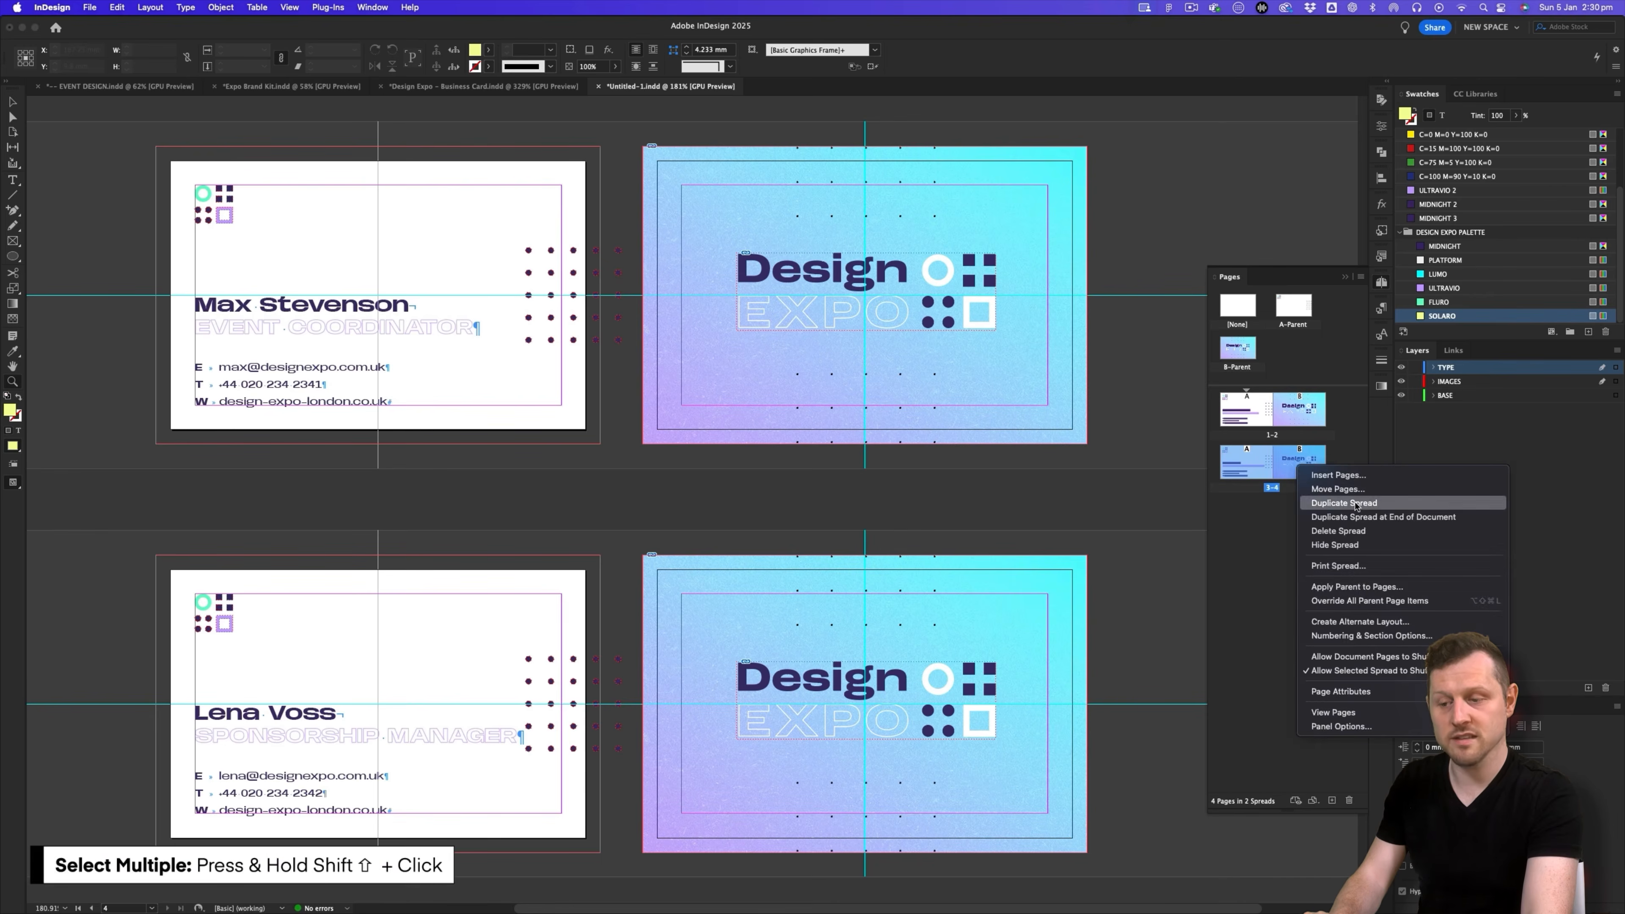
pyautogui.click(1343, 502)
# - Copy the Card 3 name from the Google Slides copy and replace the name on page 5 with it
pyautogui.moveTo(662, 558); pyautogui.dragTo(677, 557)
pyautogui.press('super+Tab')
pyautogui.tripleClick(863, 440)
pyautogui.press('super+Tab')
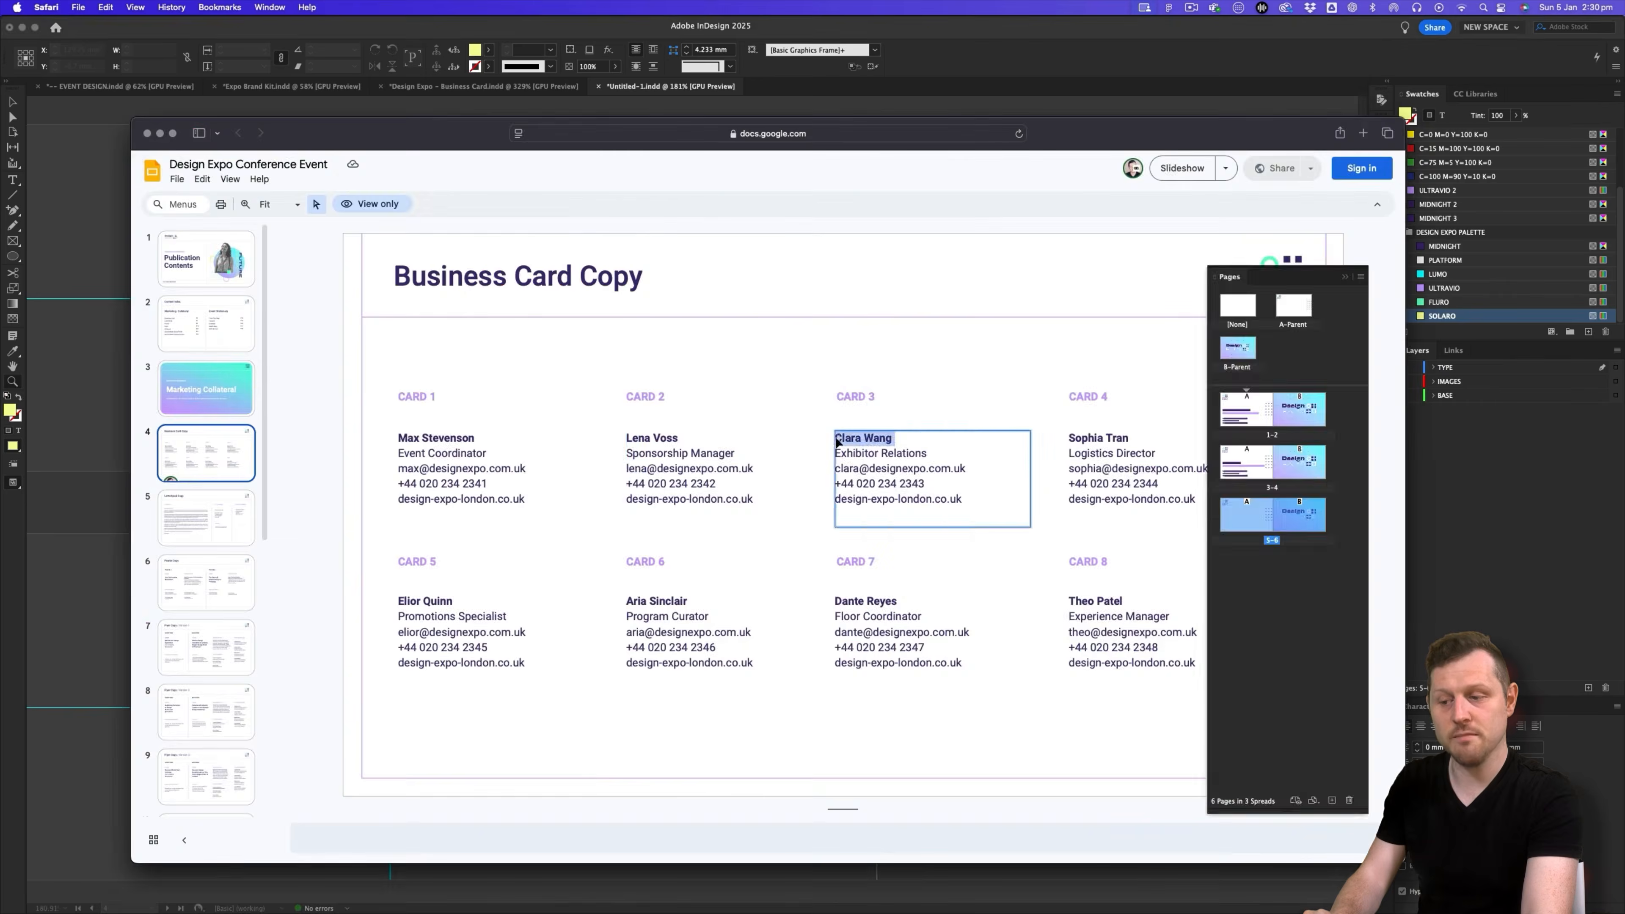
pyautogui.press('t')
pyautogui.click(346, 713)
pyautogui.moveTo(346, 713); pyautogui.dragTo(204, 716)
pyautogui.write('Clara Wang')
# - Copy the Card 3 job title from Google Slides and replace the job title on page 5 with EXHIBITOR RELATIONS
pyautogui.press('super+Tab')
pyautogui.tripleClick(881, 453)
pyautogui.press('super+Tab')
pyautogui.moveTo(529, 739); pyautogui.dragTo(180, 737)
pyautogui.write('EXHIBITOR RELATIONS')
# - Update the email address and phone number on page 5 to match the Card 3 contact details
pyautogui.press('super+Tab')
pyautogui.doubleClick(848, 468)
pyautogui.press('super+Tab')
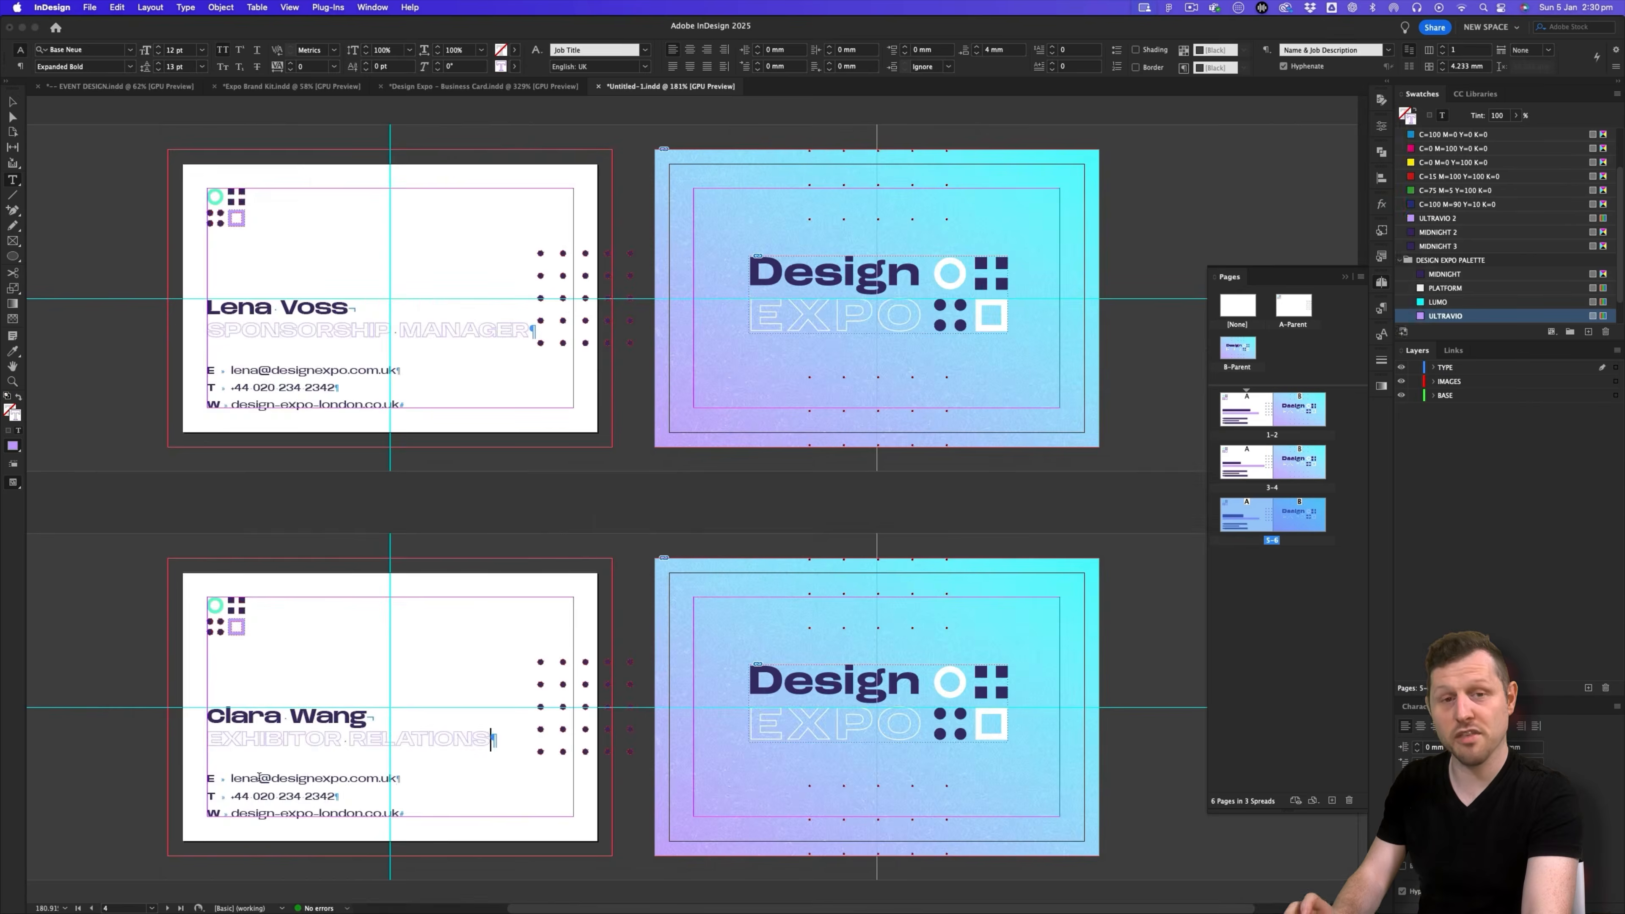
pyautogui.doubleClick(245, 778)
pyautogui.write('clara')
pyautogui.click(350, 795)
pyautogui.press('BackSpace')
pyautogui.write('3')
pyautogui.press('Escape')
# - Deselect everything and view all three business card spreads together in preview mode
pyautogui.press('super+shift+a')
pyautogui.press('z')
pyautogui.moveTo(896, 425); pyautogui.dragTo(739, 454)
pyautogui.press('w')
pyautogui.press('v')
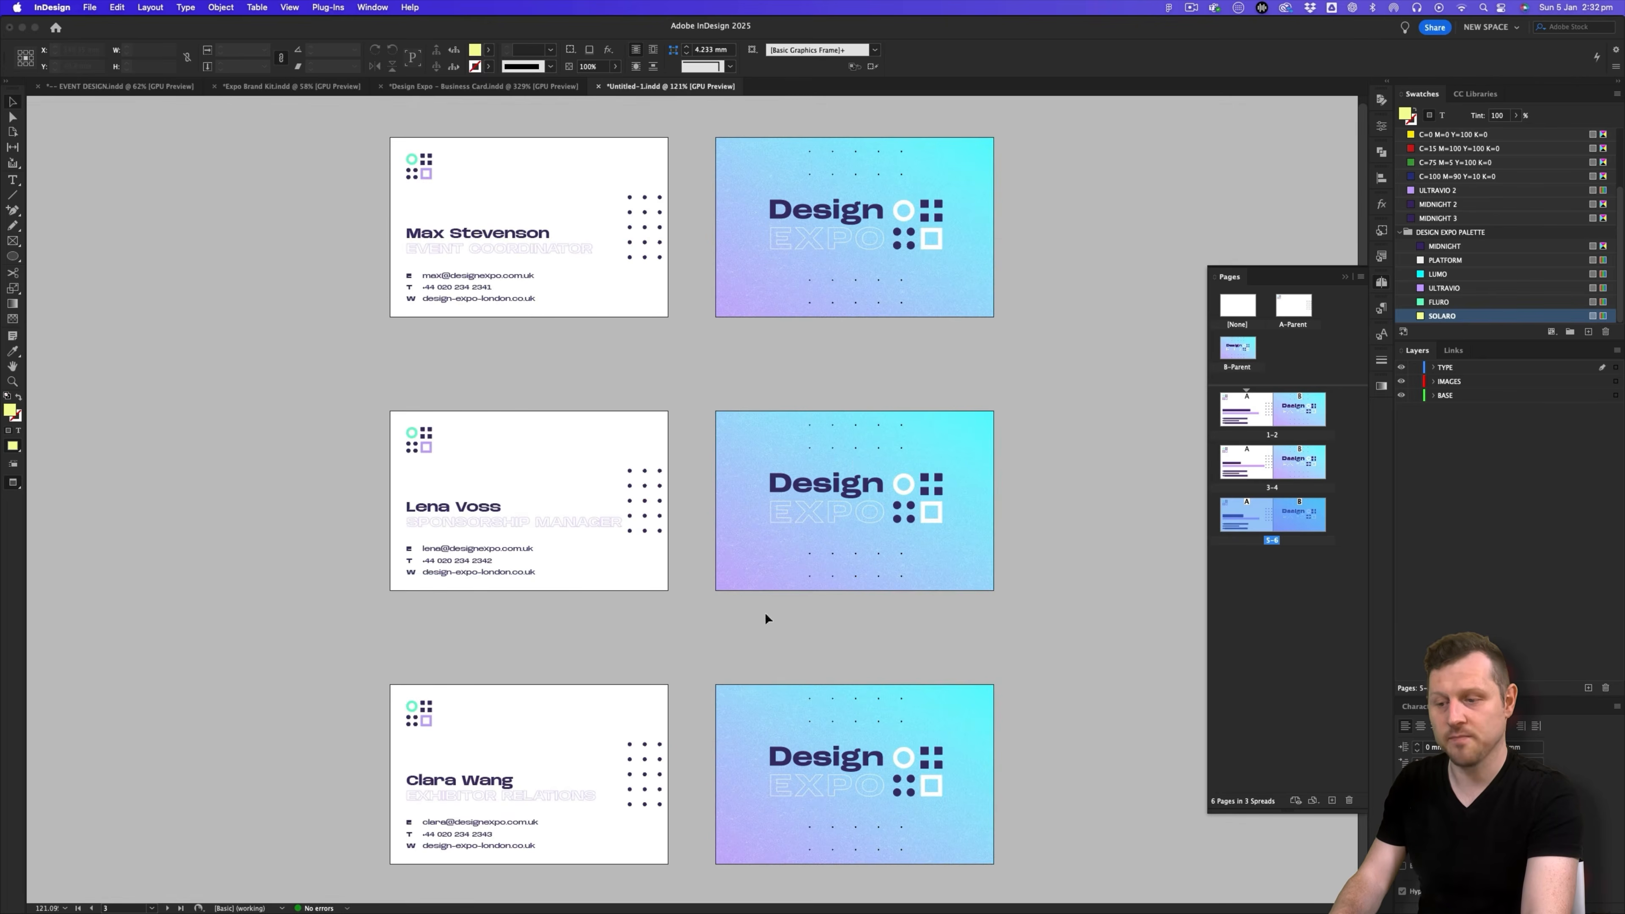
# - Examine the logo side on page 4 and try to select its gradient background
pyautogui.press('z')
pyautogui.moveTo(824, 250); pyautogui.dragTo(995, 372)
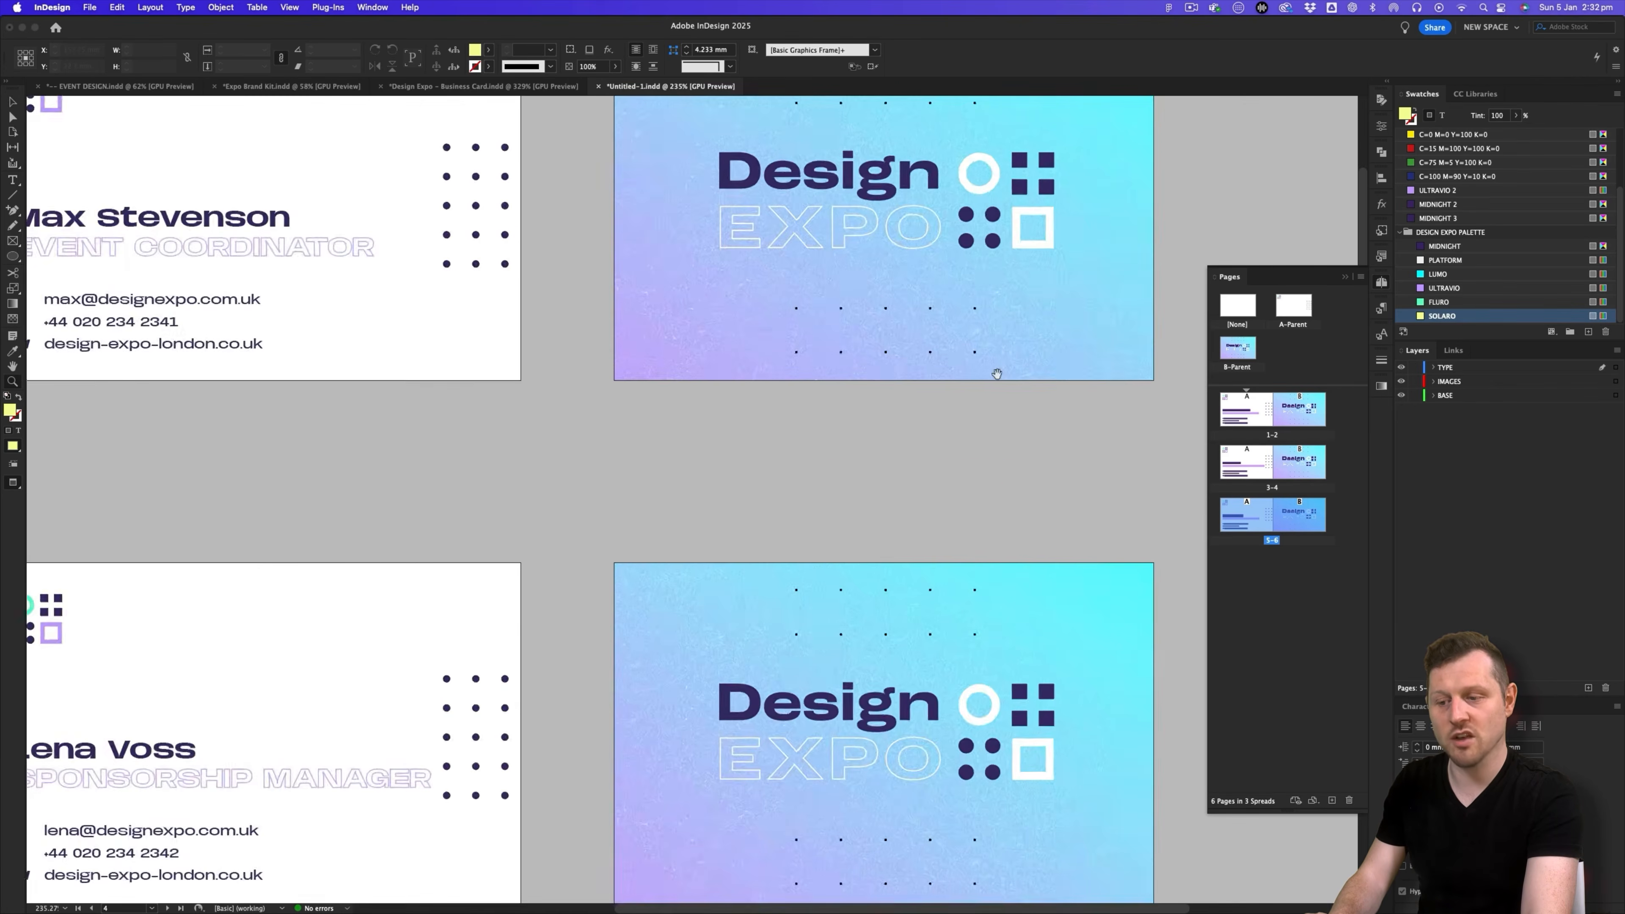
pyautogui.moveTo(983, 567); pyautogui.dragTo(797, 346)
pyautogui.scroll(-10, 838, 598)
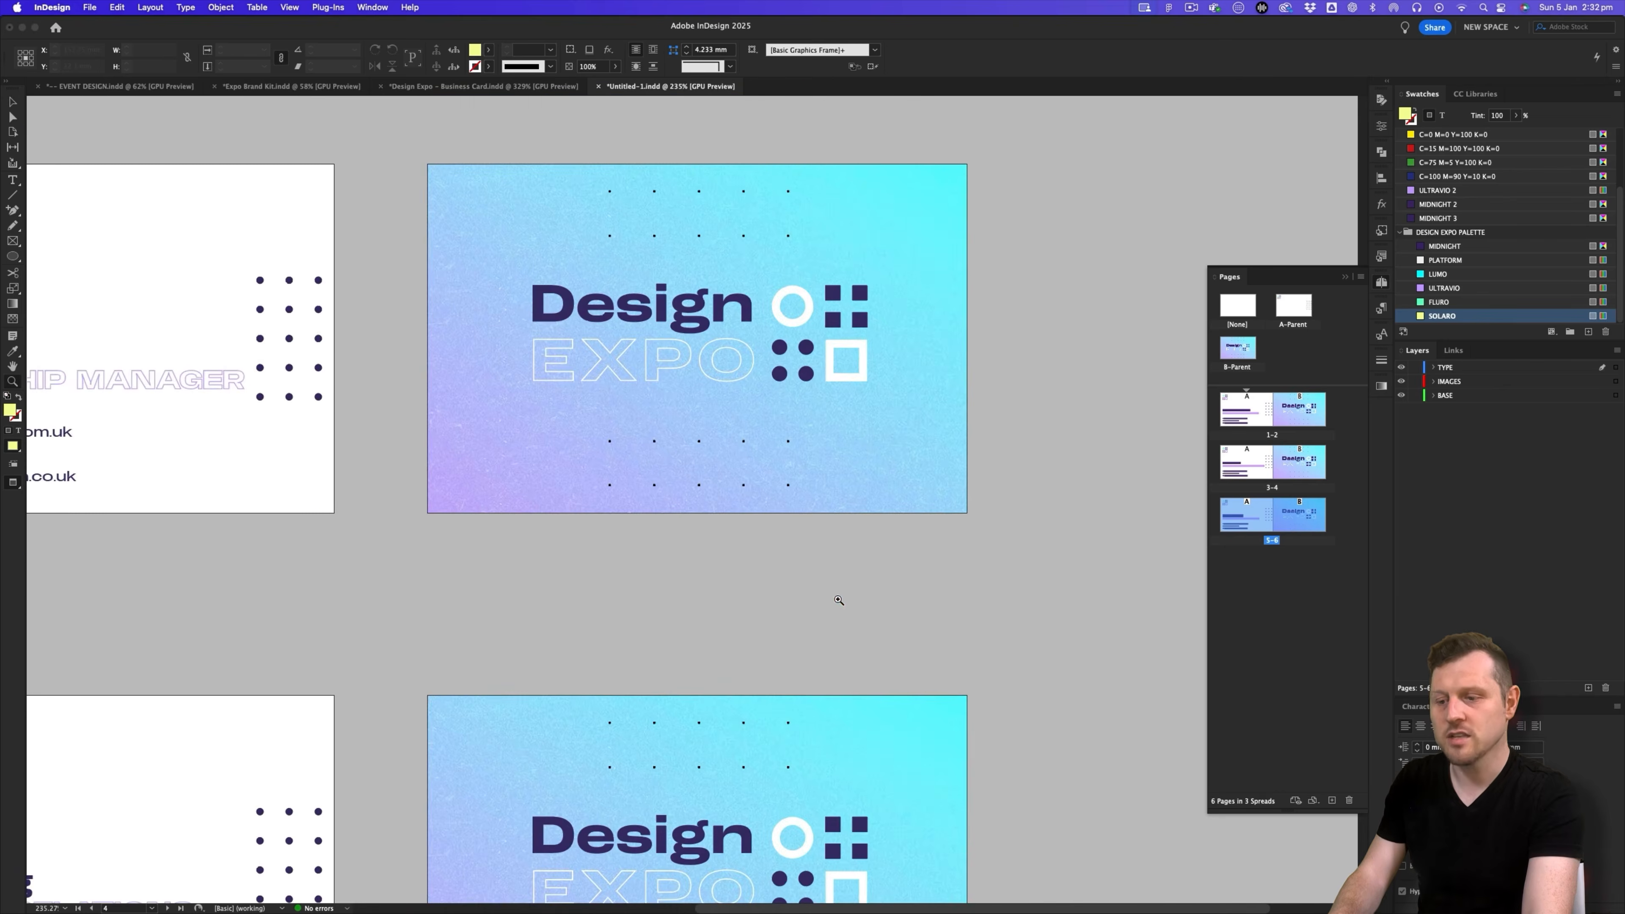
pyautogui.scroll(-3, 781, 477)
pyautogui.moveTo(782, 477); pyautogui.dragTo(846, 520)
pyautogui.press('v')
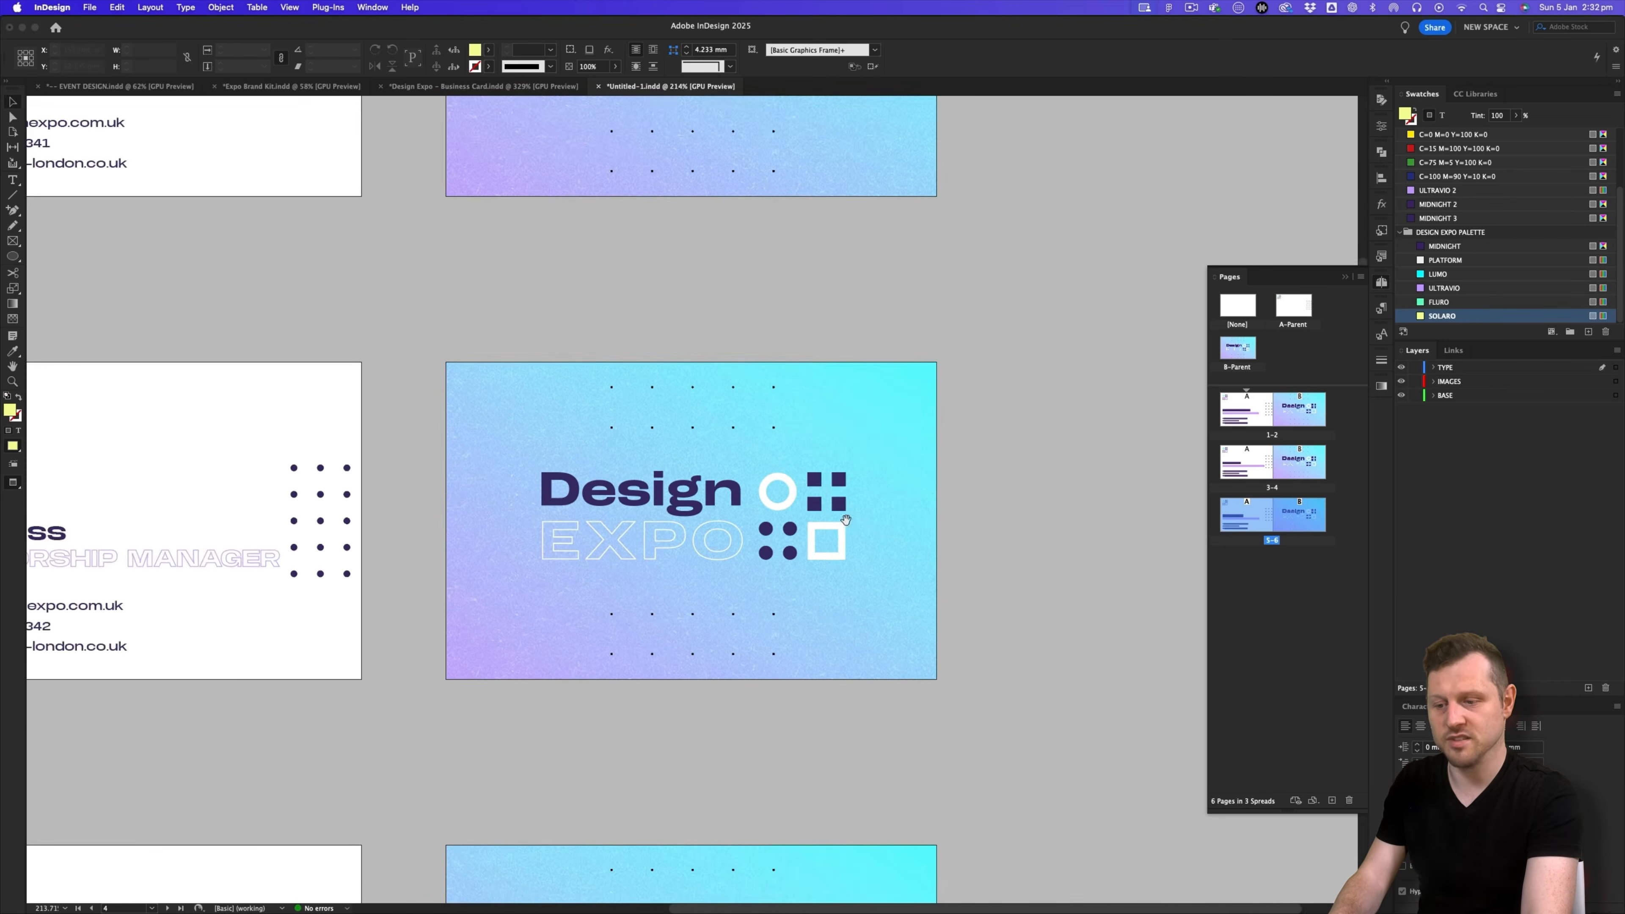
pyautogui.moveTo(796, 418); pyautogui.dragTo(820, 397)
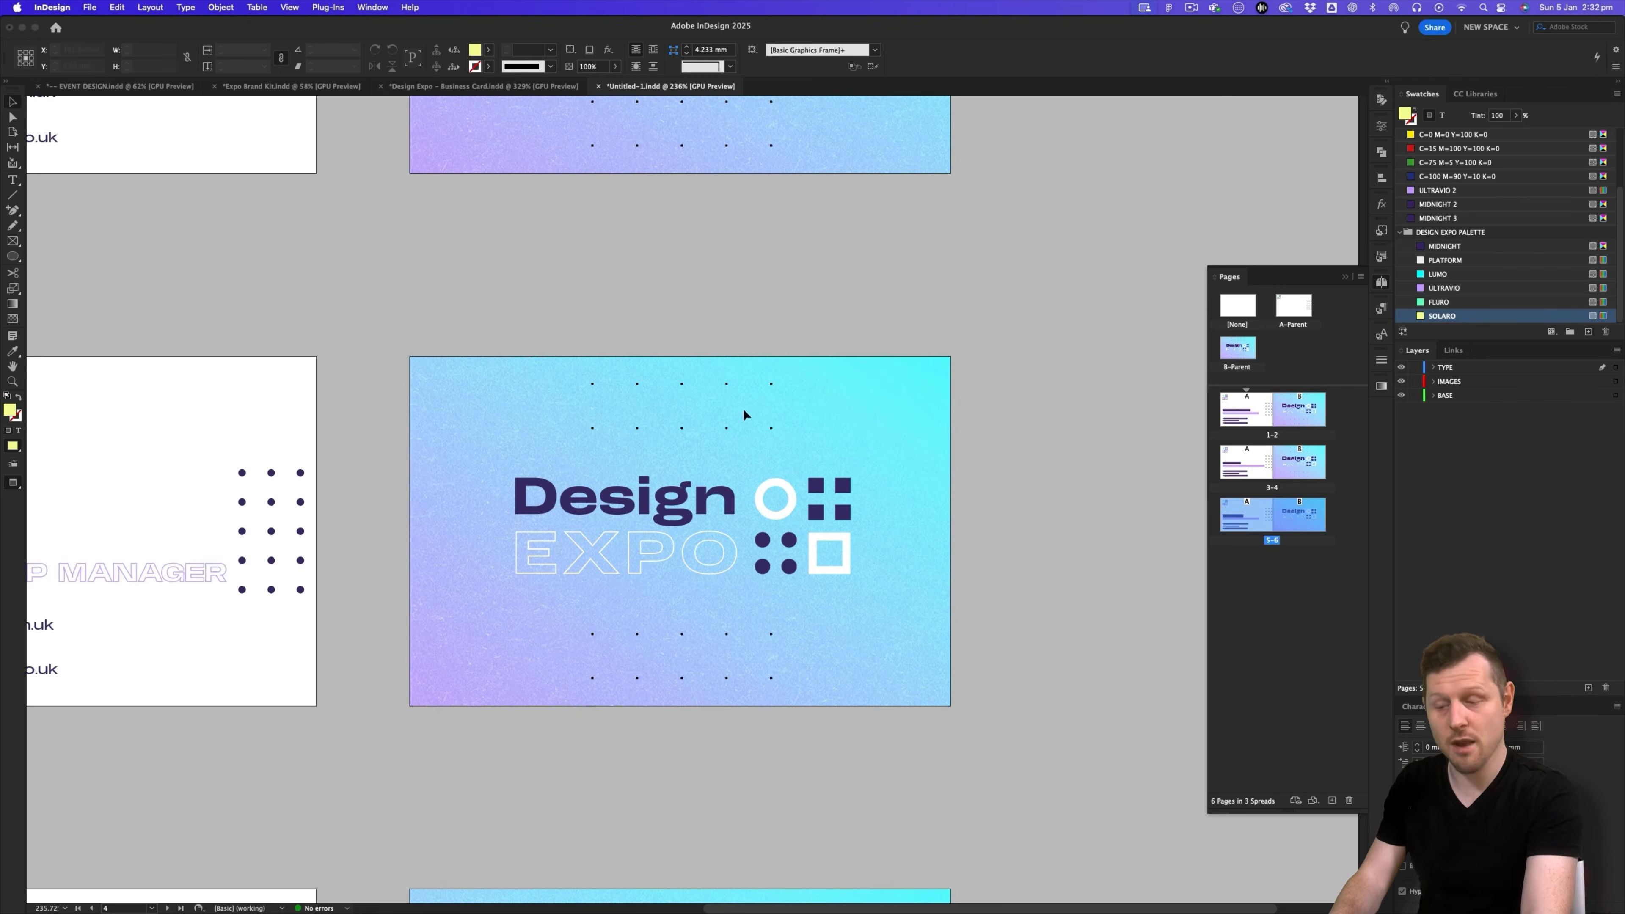
pyautogui.click(930, 394)
pyautogui.press('z')
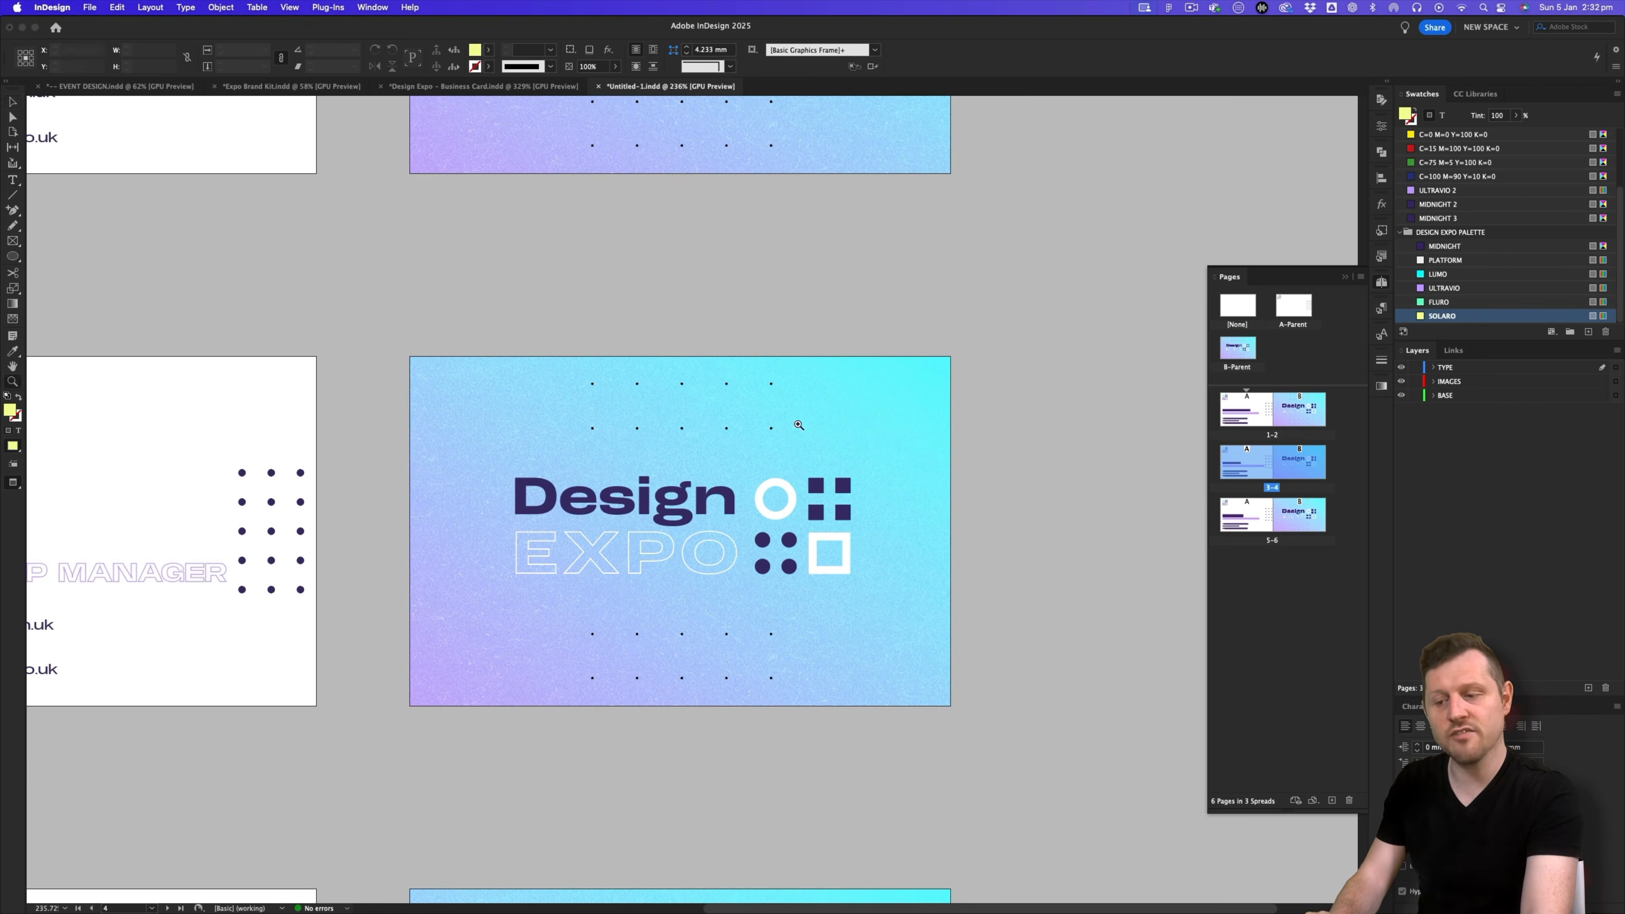
pyautogui.moveTo(771, 429); pyautogui.dragTo(800, 406)
pyautogui.press('v')
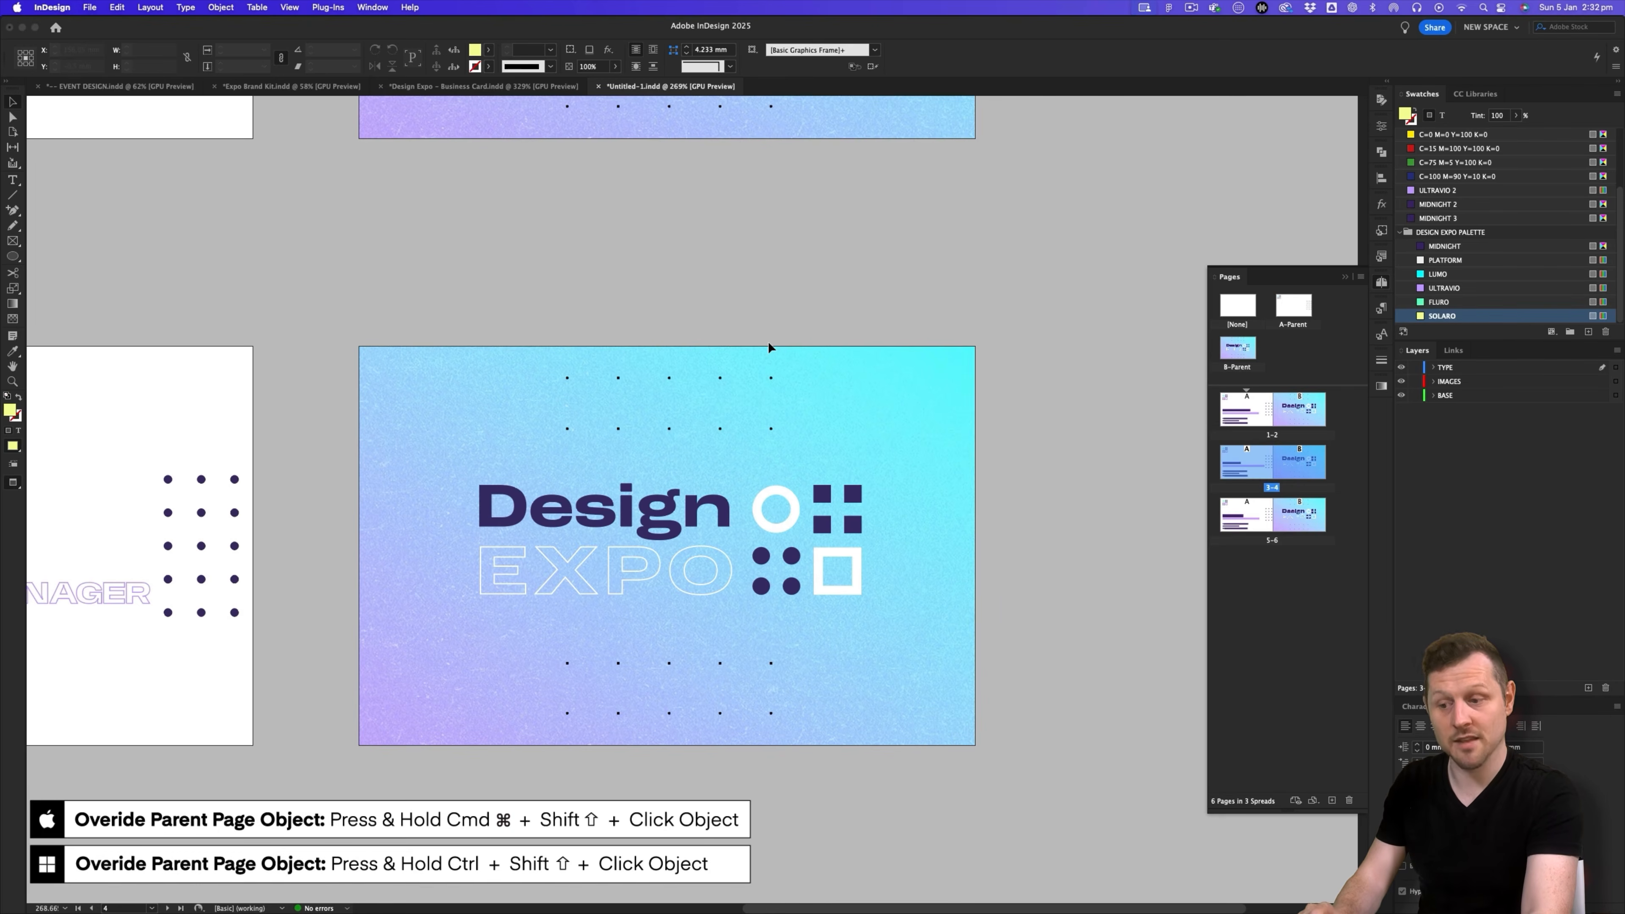
# - Override the B-Parent gradient background on page 4 so that it is selectable there
pyautogui.keyDown('shift'); pyautogui.keyDown('super'); pyautogui.click(904, 378); pyautogui.keyUp('super'); pyautogui.keyUp('shift')
pyautogui.press('w')
pyautogui.press('w')
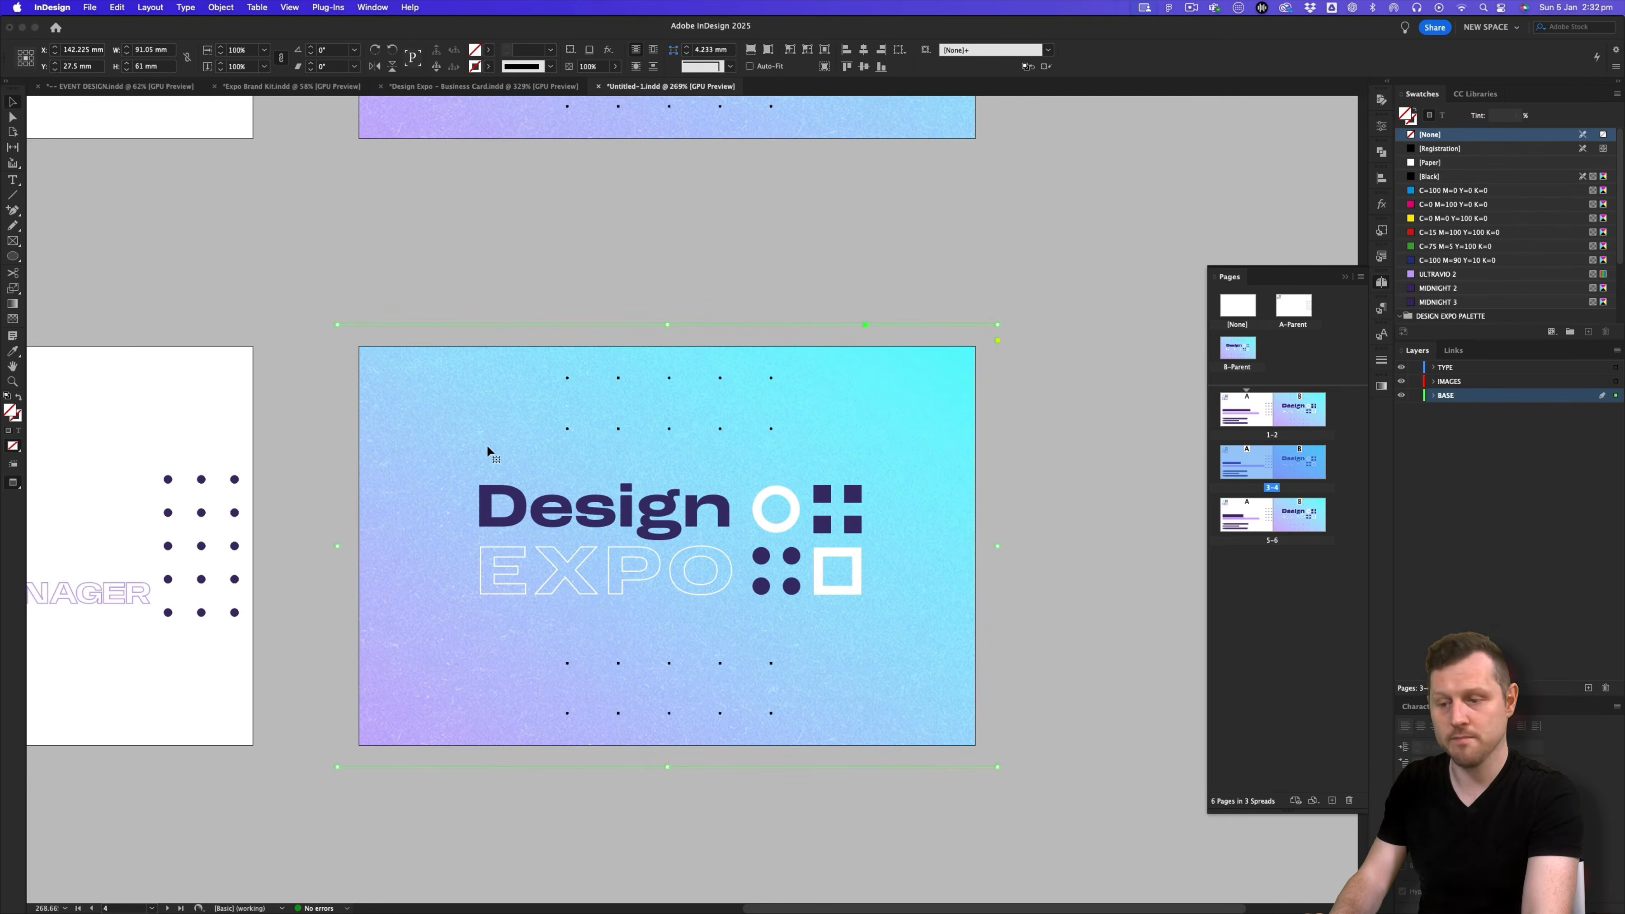
# - Replace the gradient background image on page 4 with the green Design Expo gradient PSD from the 3 - Graphic Textures assets
pyautogui.press('a')
pyautogui.click(917, 373)
pyautogui.scroll(-1, 916, 373)
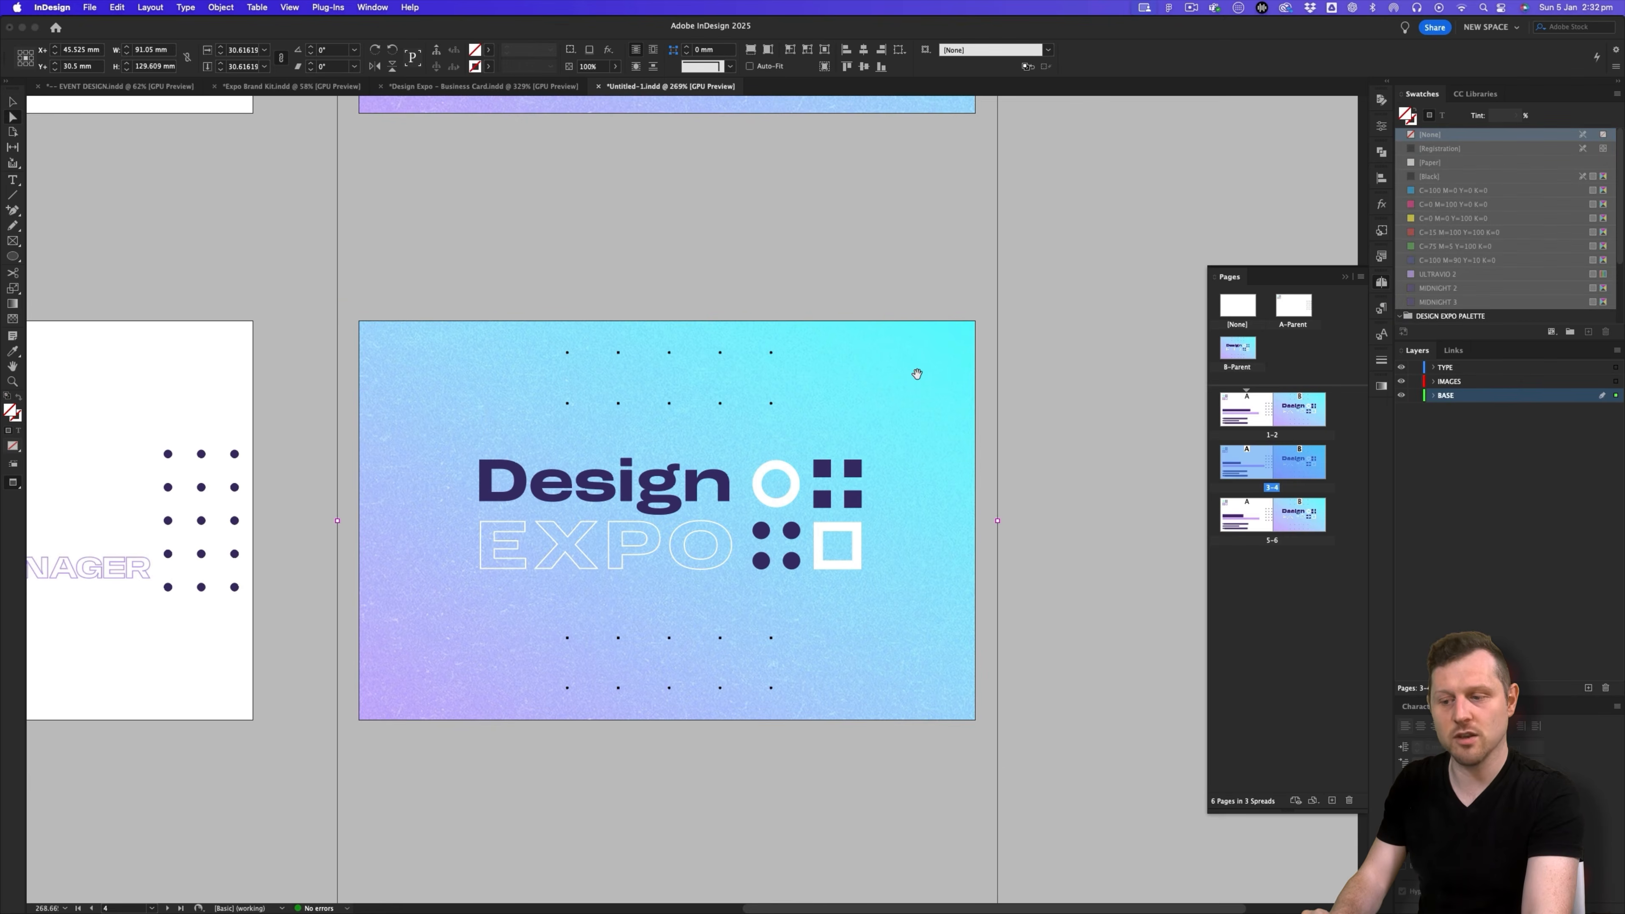
pyautogui.press('super+d')
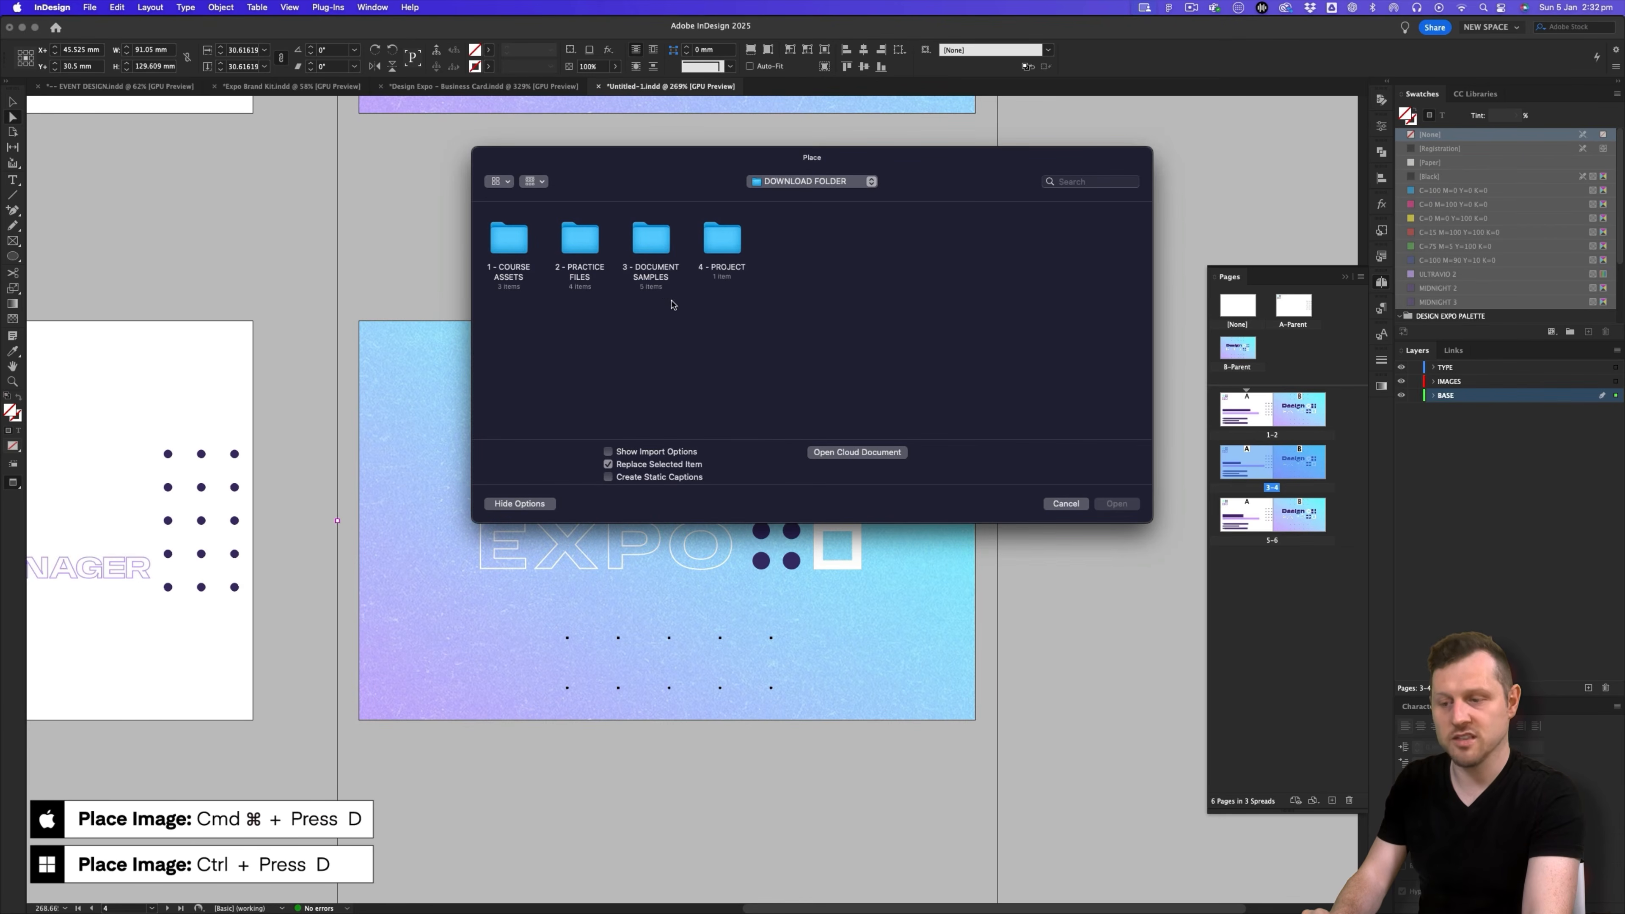
pyautogui.doubleClick(722, 240)
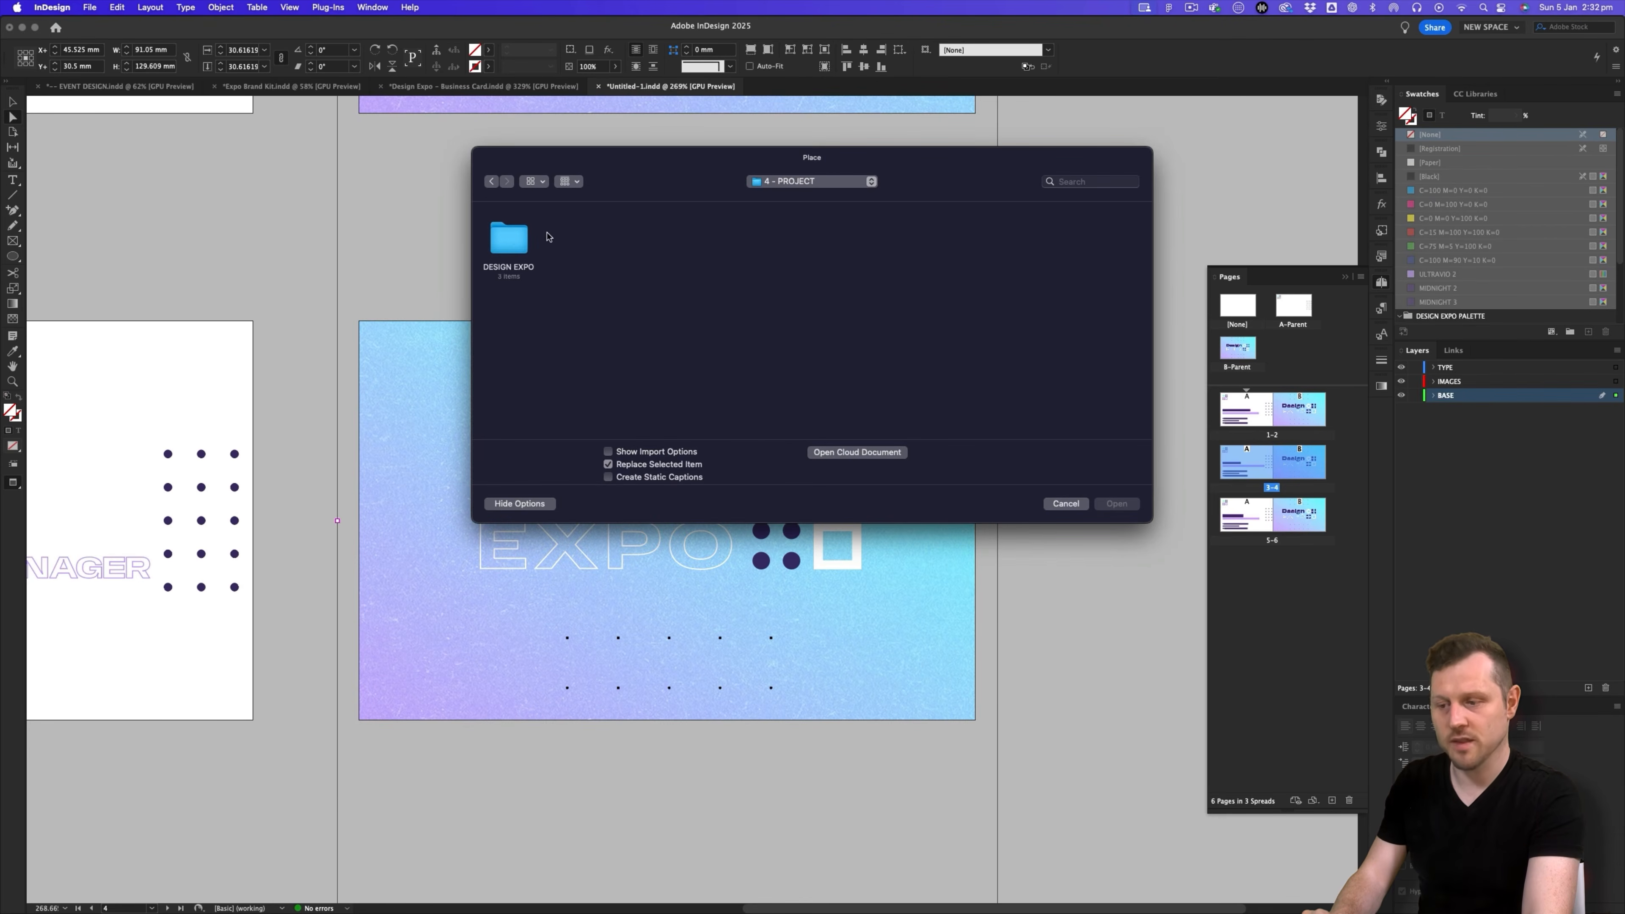
pyautogui.doubleClick(510, 238)
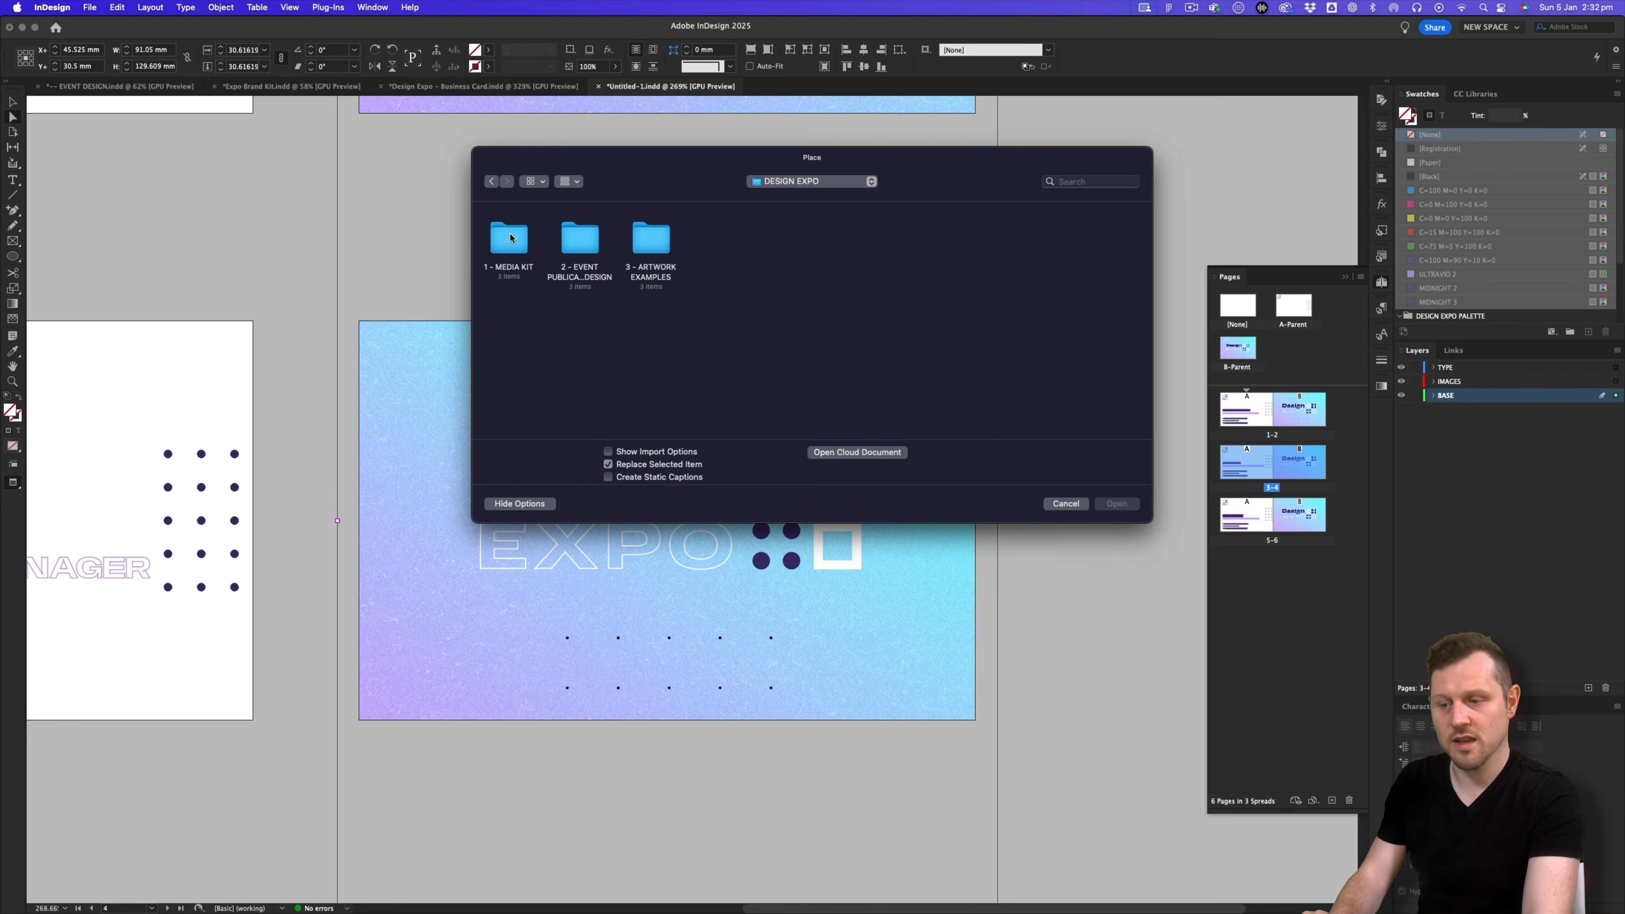
pyautogui.doubleClick(522, 250)
pyautogui.doubleClick(520, 250)
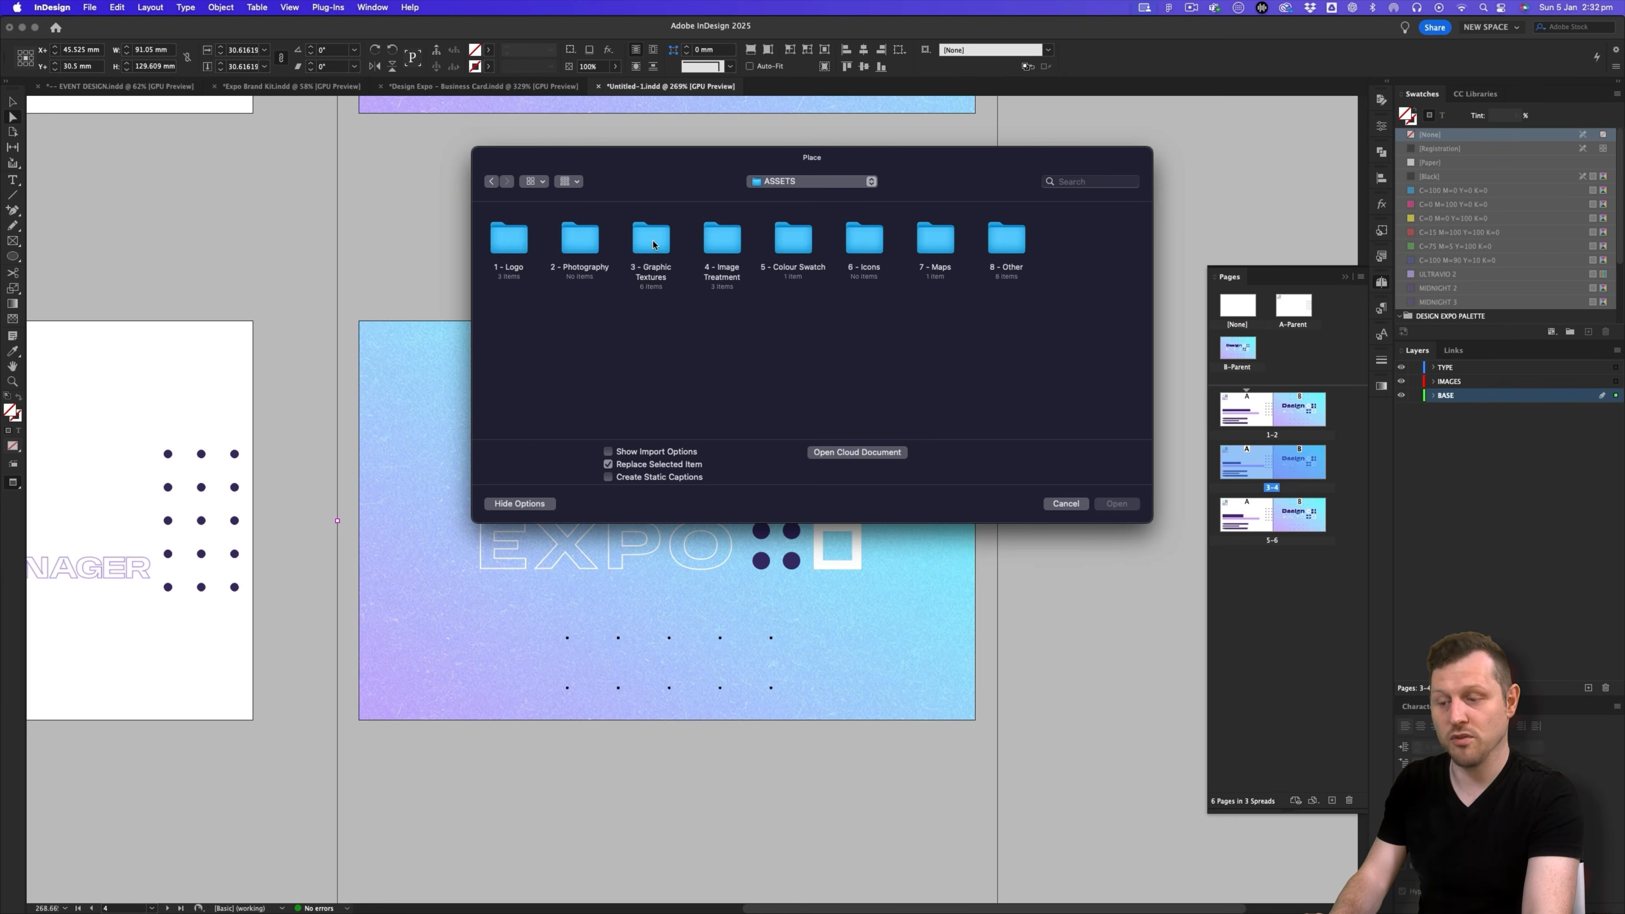
pyautogui.doubleClick(652, 239)
pyautogui.doubleClick(653, 244)
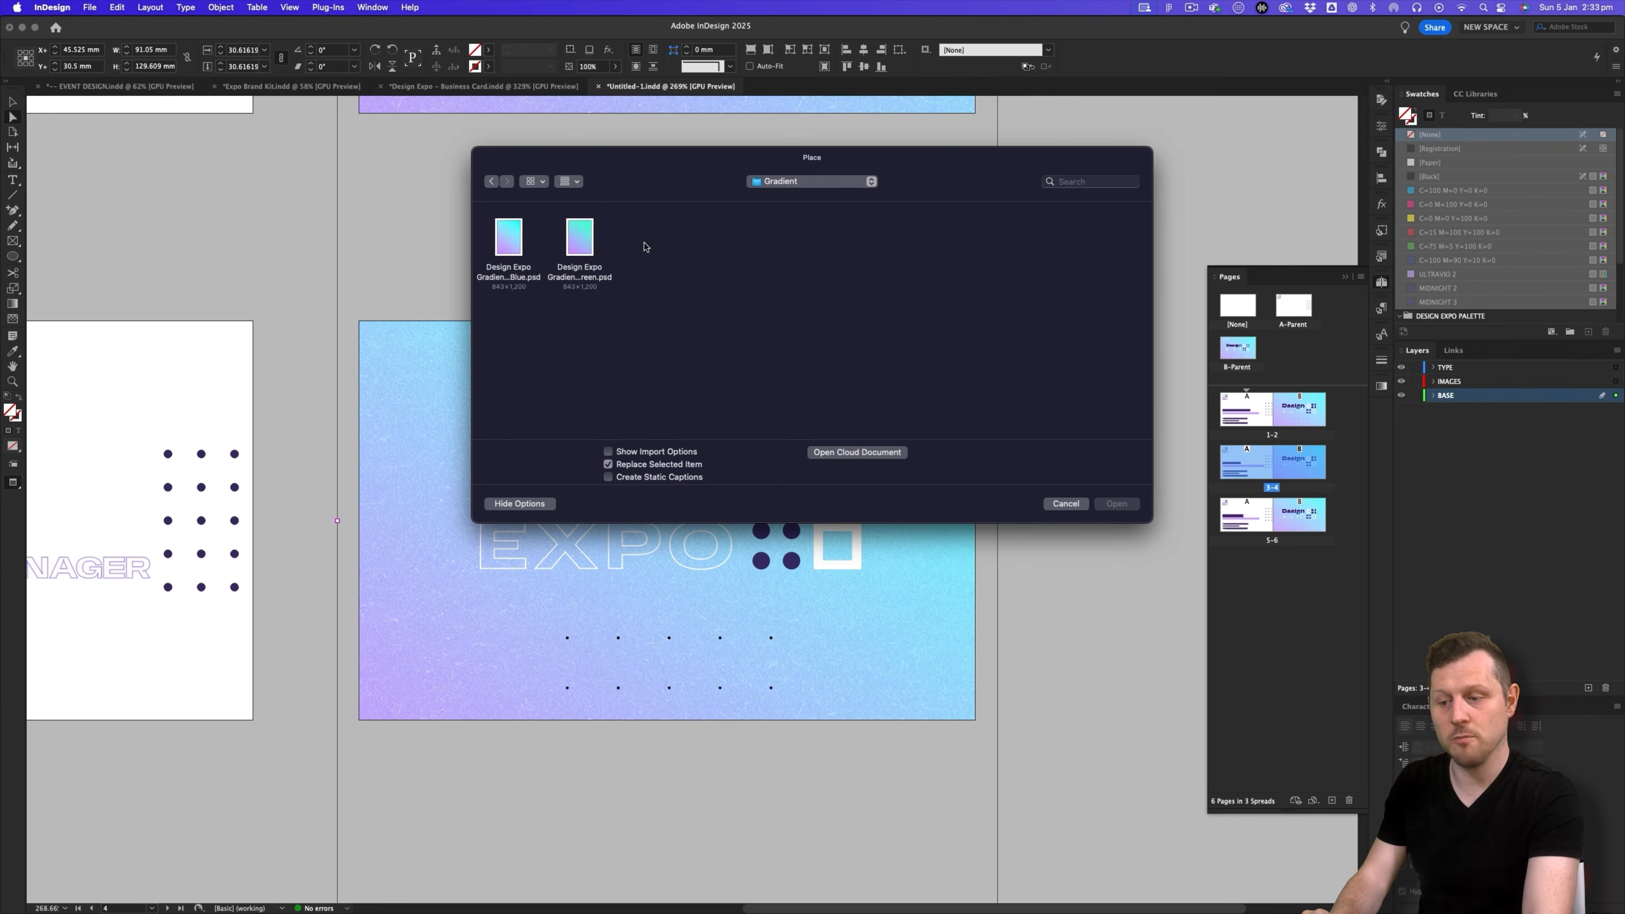
pyautogui.doubleClick(580, 237)
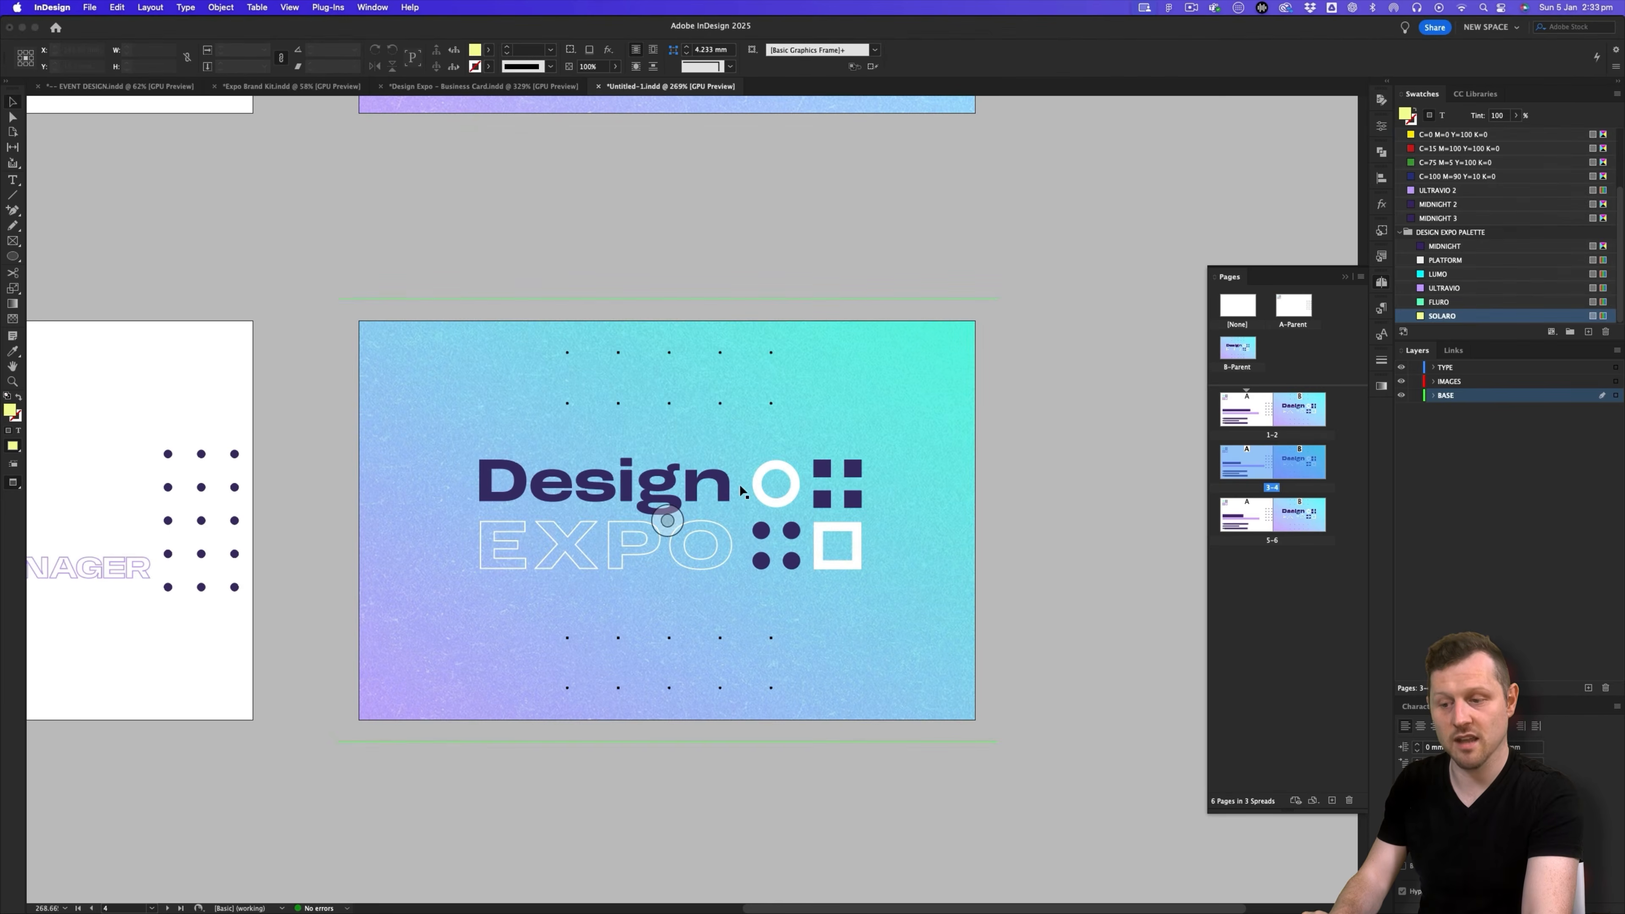
# - View all three business card spreads together and compare the background on page 4 with the others
pyautogui.press('z')
pyautogui.moveTo(945, 372); pyautogui.dragTo(837, 409)
pyautogui.moveTo(816, 280); pyautogui.dragTo(876, 540)
pyautogui.press('v')
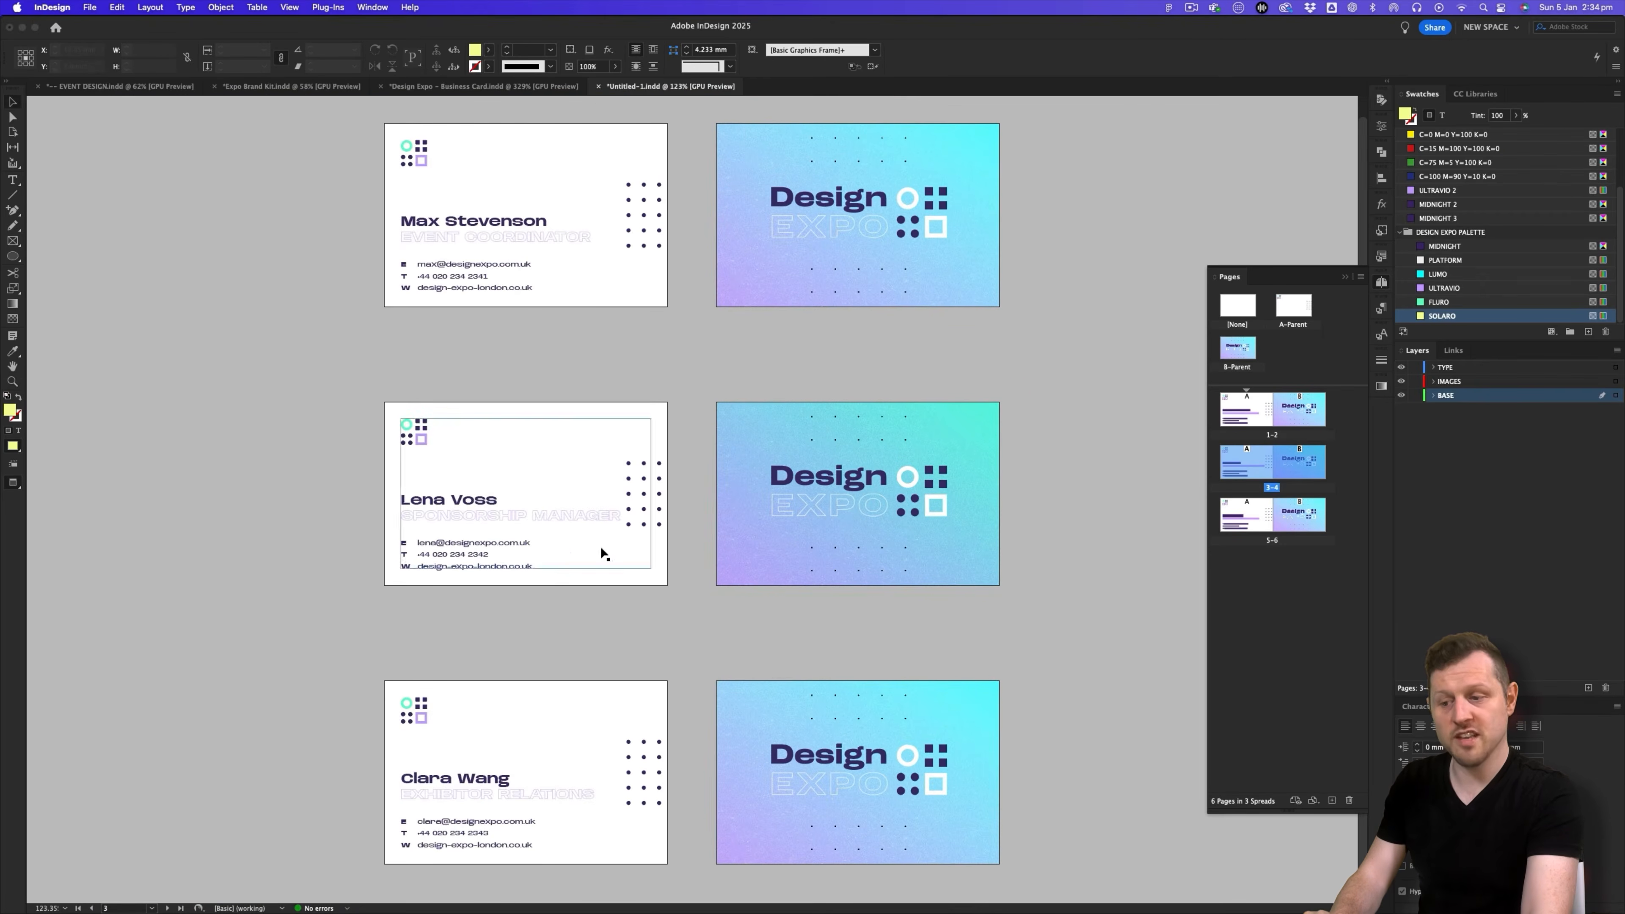
pyautogui.press('w')
pyautogui.press('w')
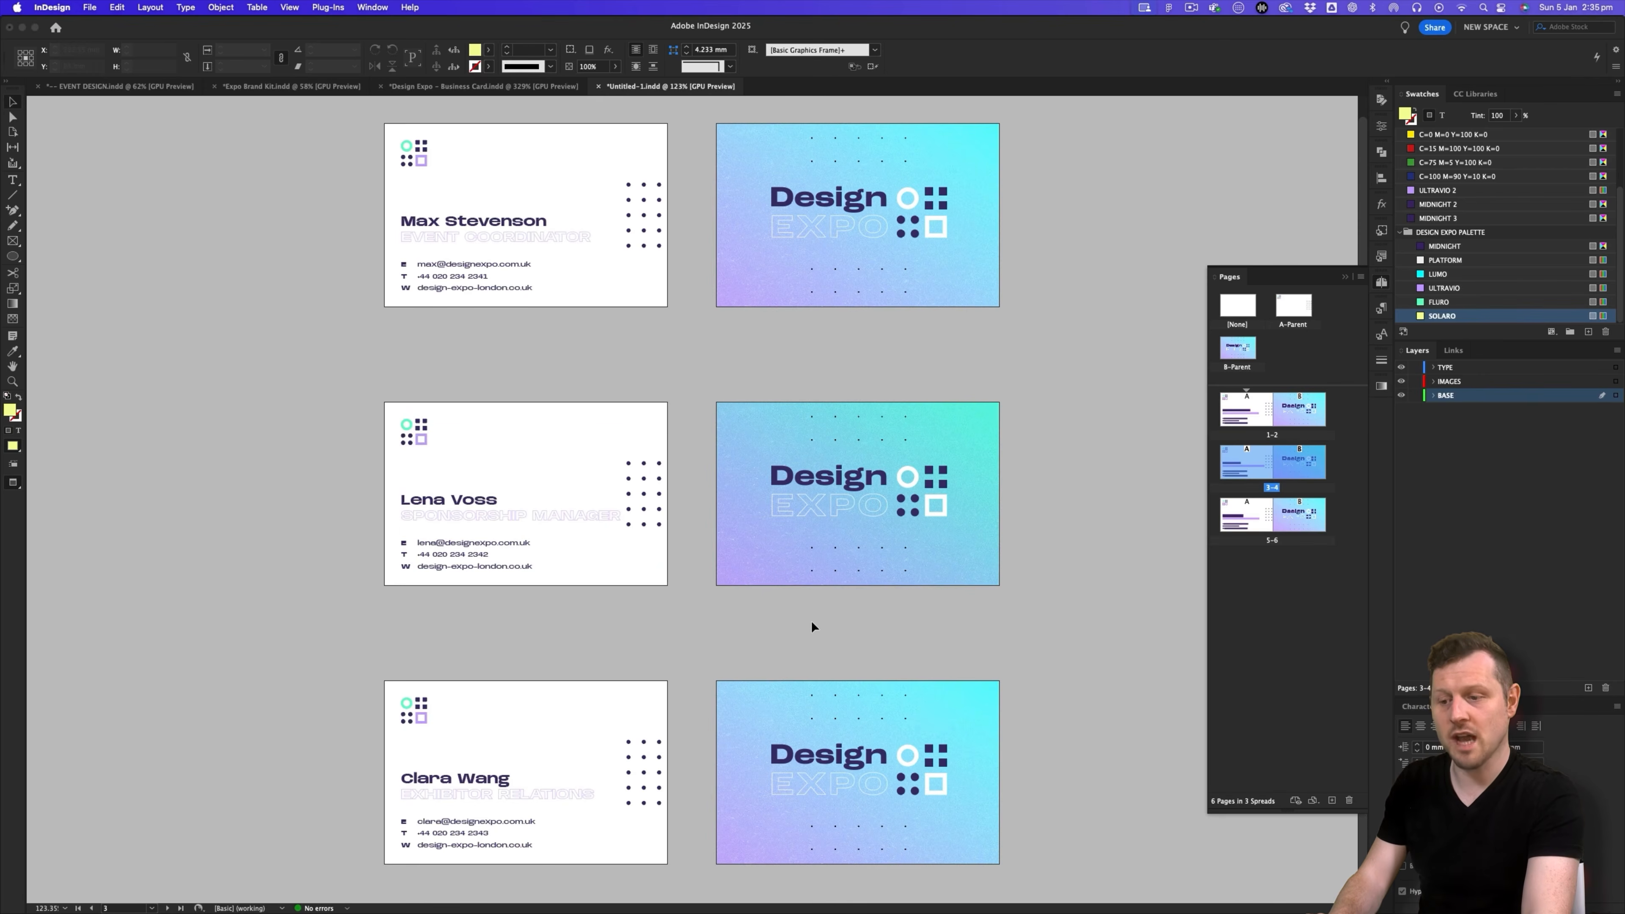
# - Try different font sizes in the Name & Job Description paragraph style with live preview and discard the changes
pyautogui.click(1382, 312)
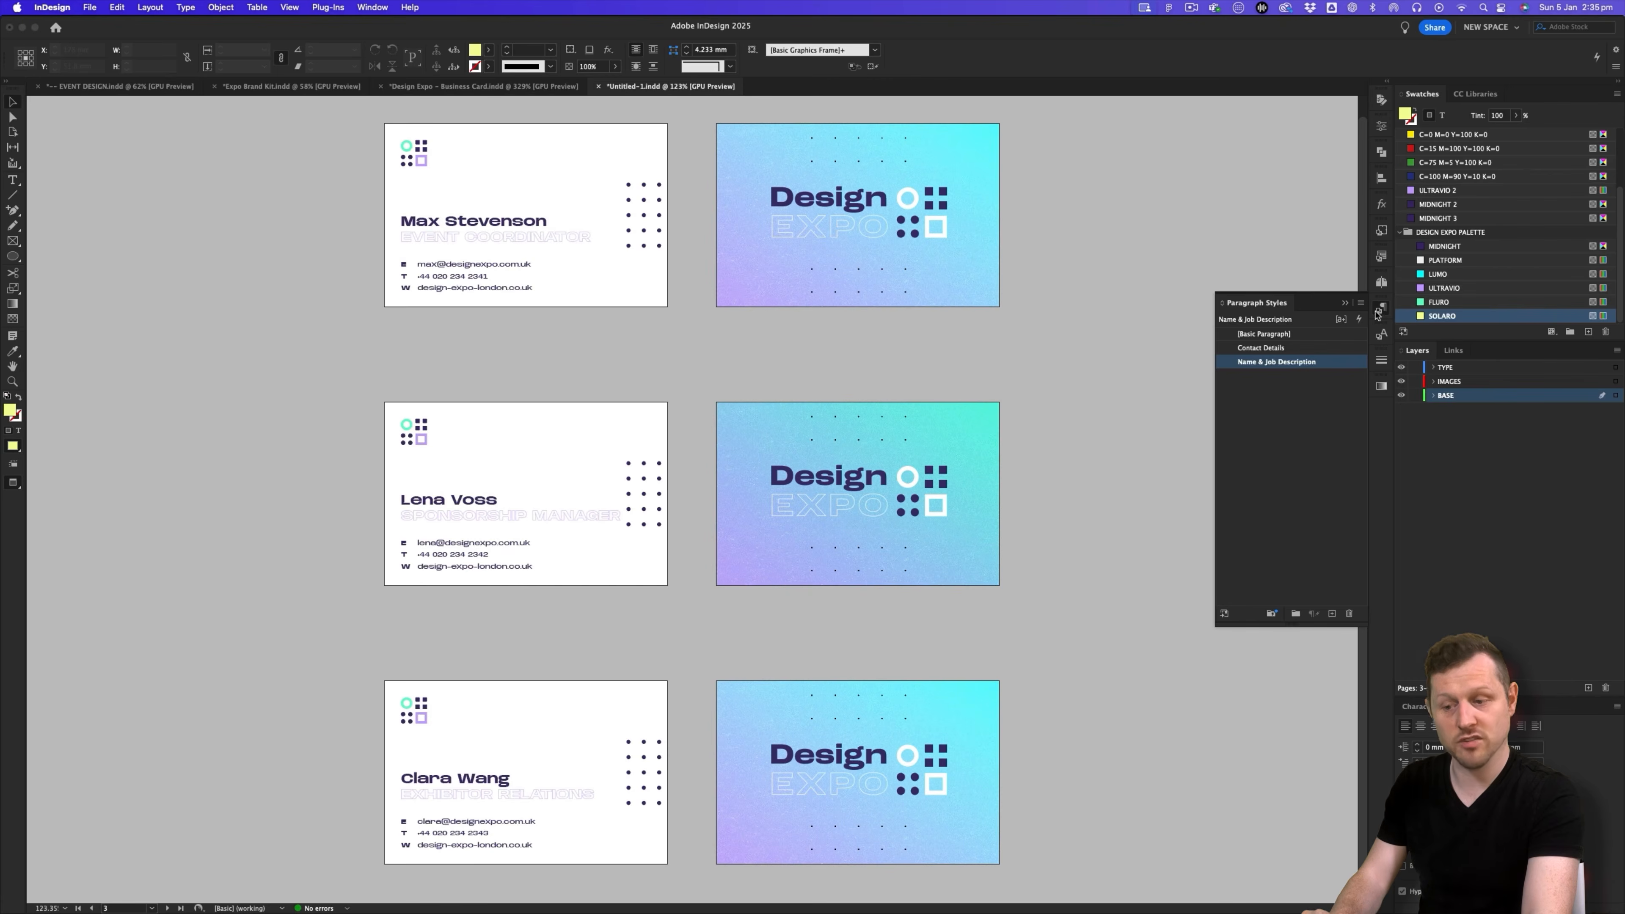
pyautogui.doubleClick(1277, 362)
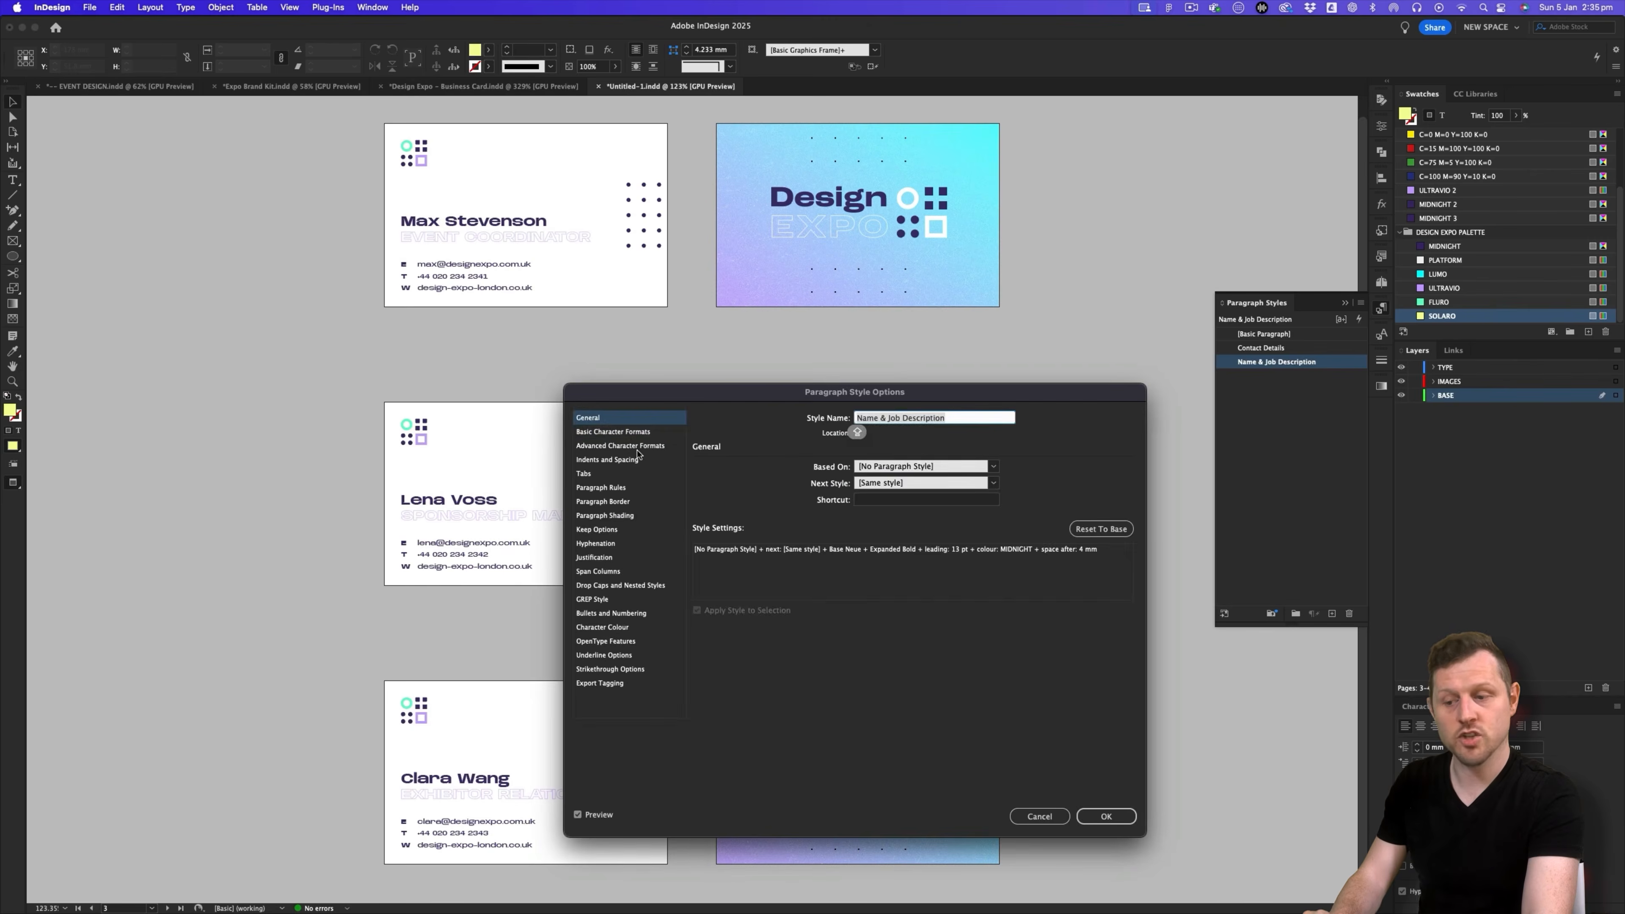
pyautogui.click(618, 432)
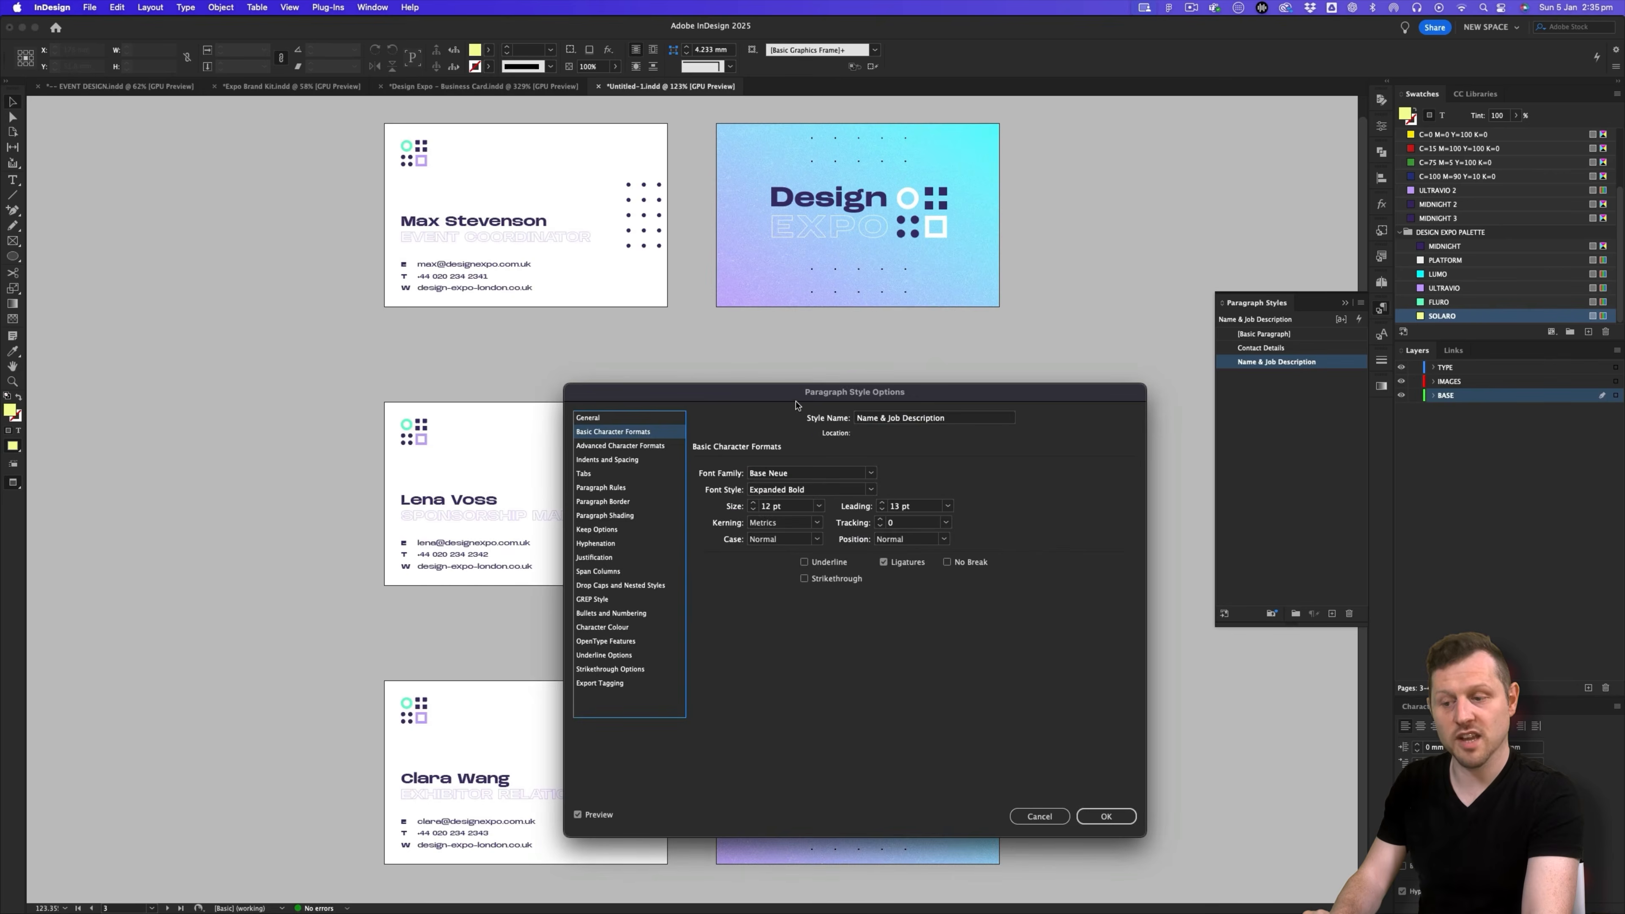
pyautogui.moveTo(795, 405); pyautogui.dragTo(902, 373)
pyautogui.click(860, 472)
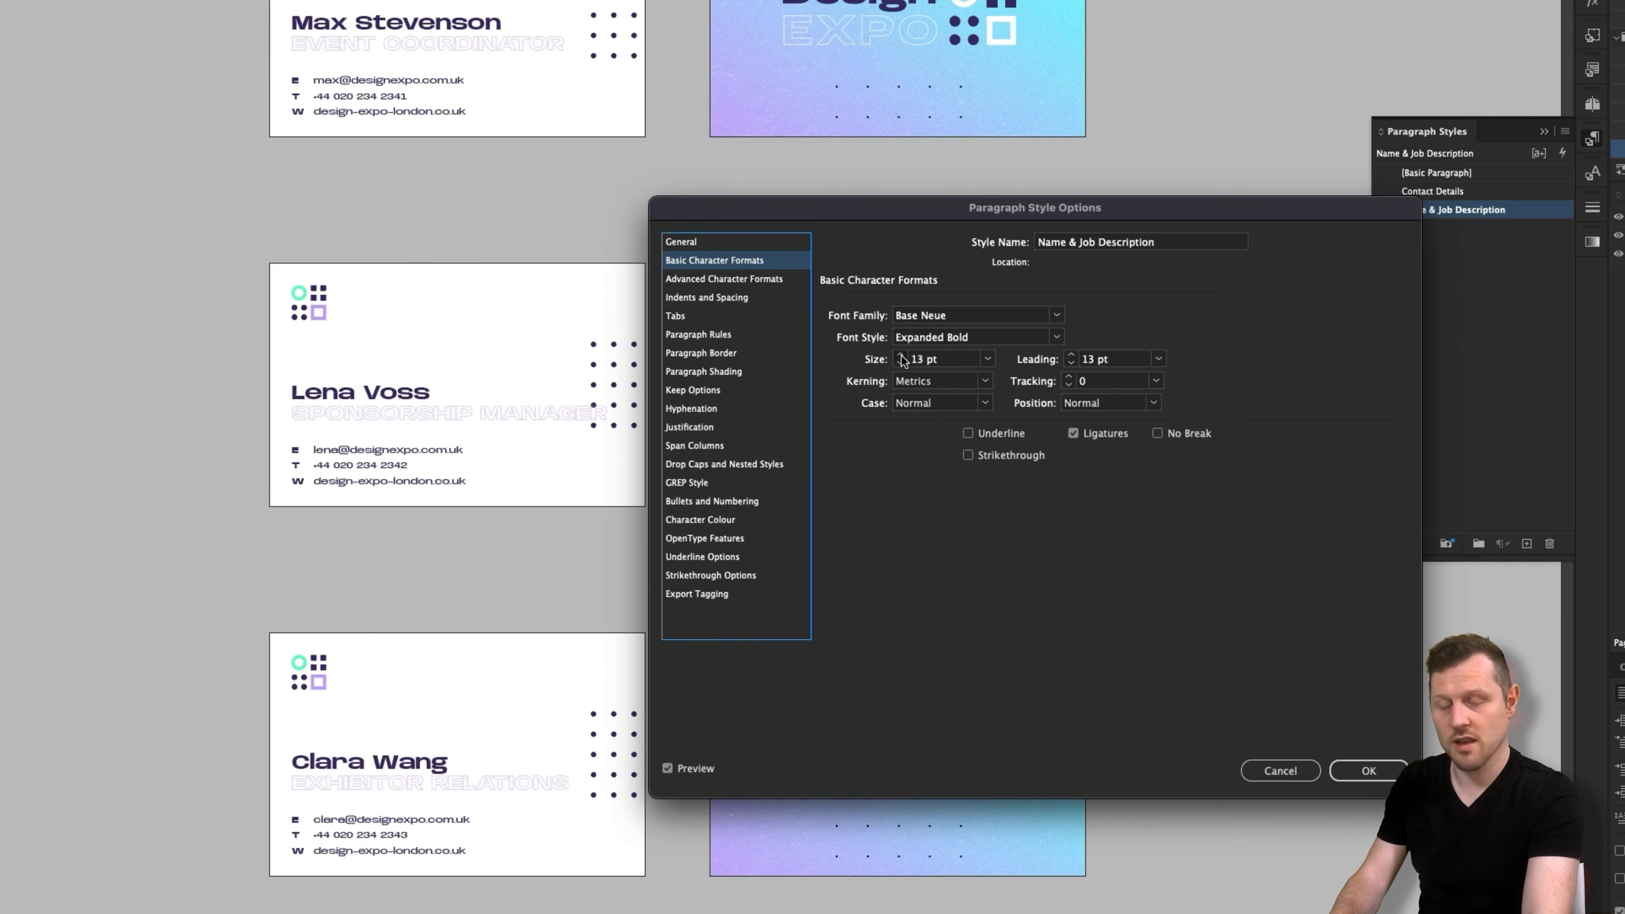
pyautogui.click(901, 355)
pyautogui.click(901, 355)
pyautogui.click(901, 364)
pyautogui.click(901, 363)
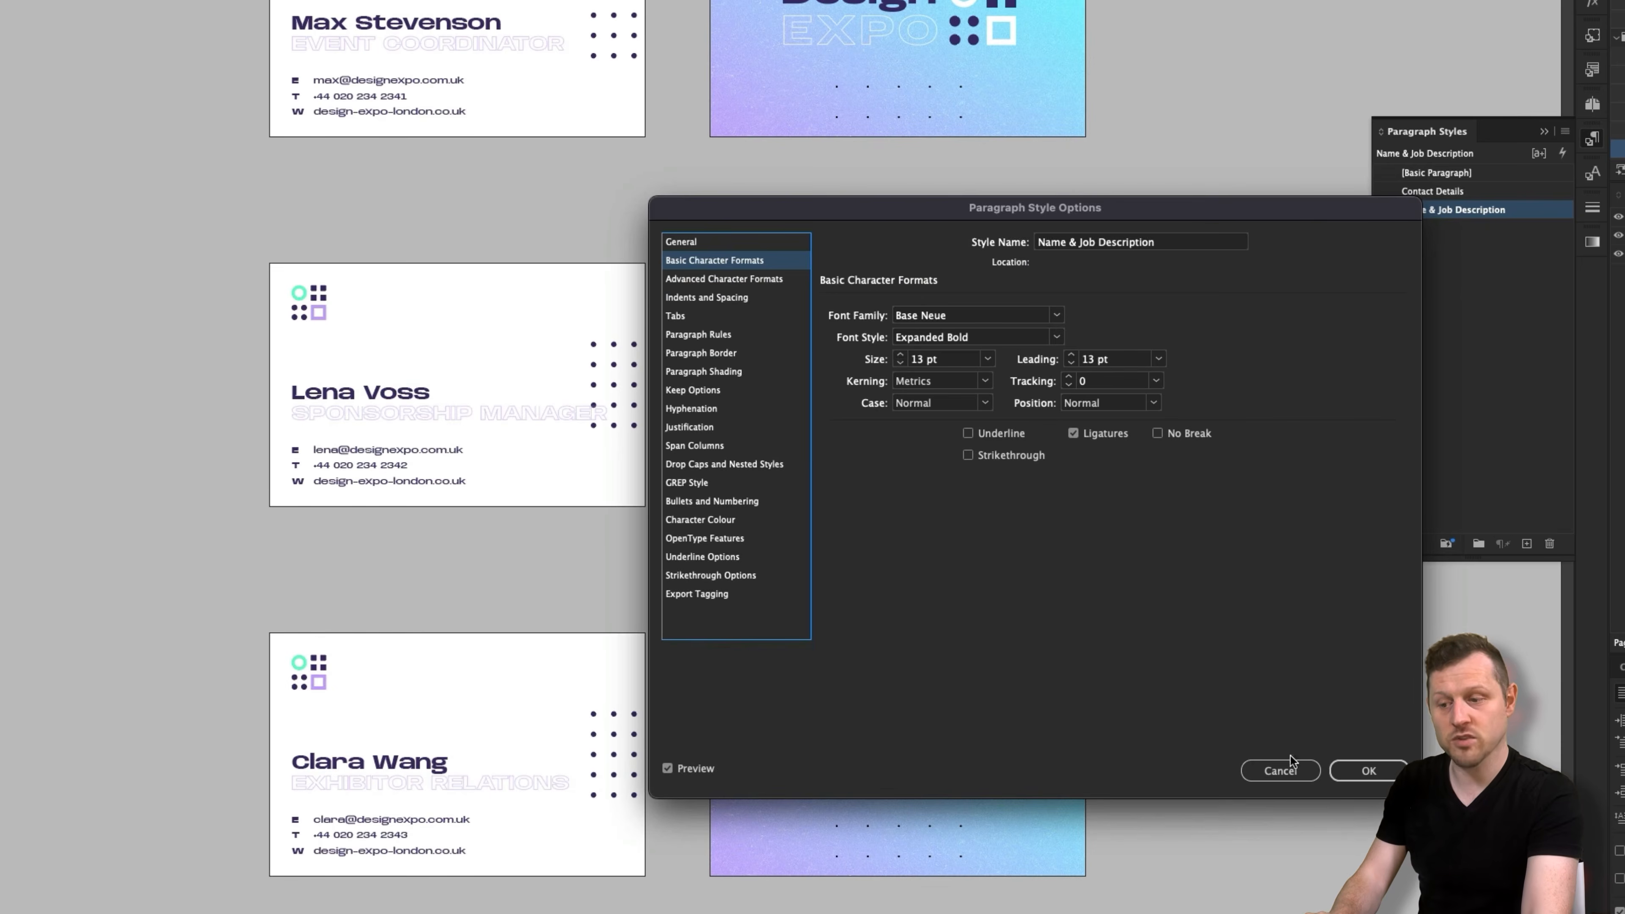
pyautogui.click(1280, 770)
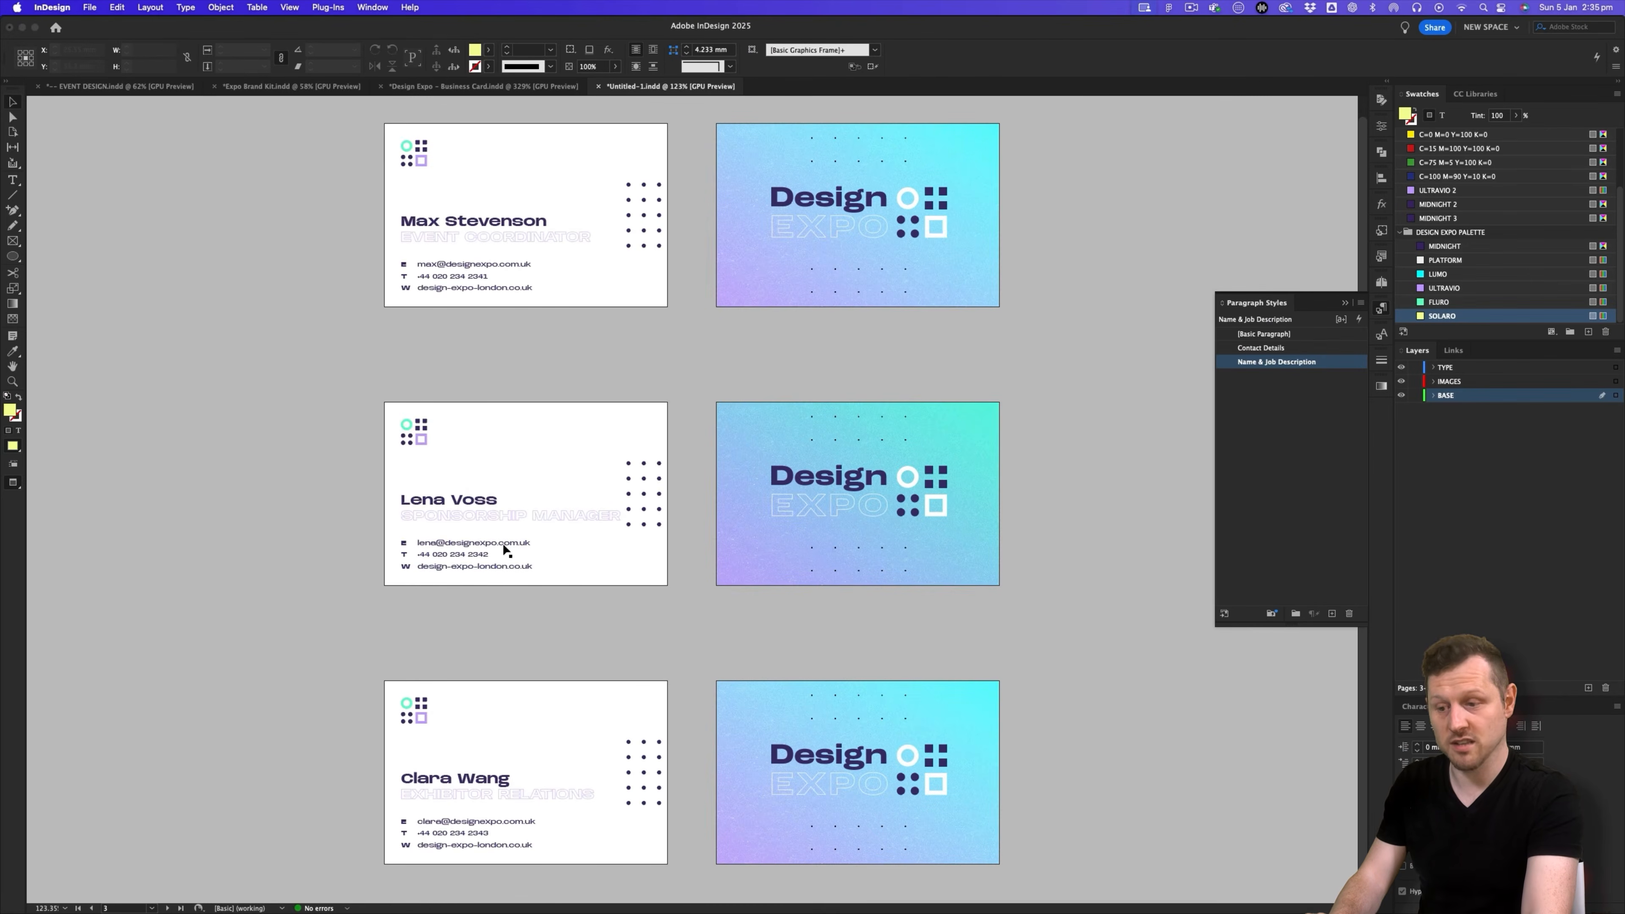
# - Try different spacing values in the Name & Job Description paragraph style and discard the changes
pyautogui.doubleClick(1322, 364)
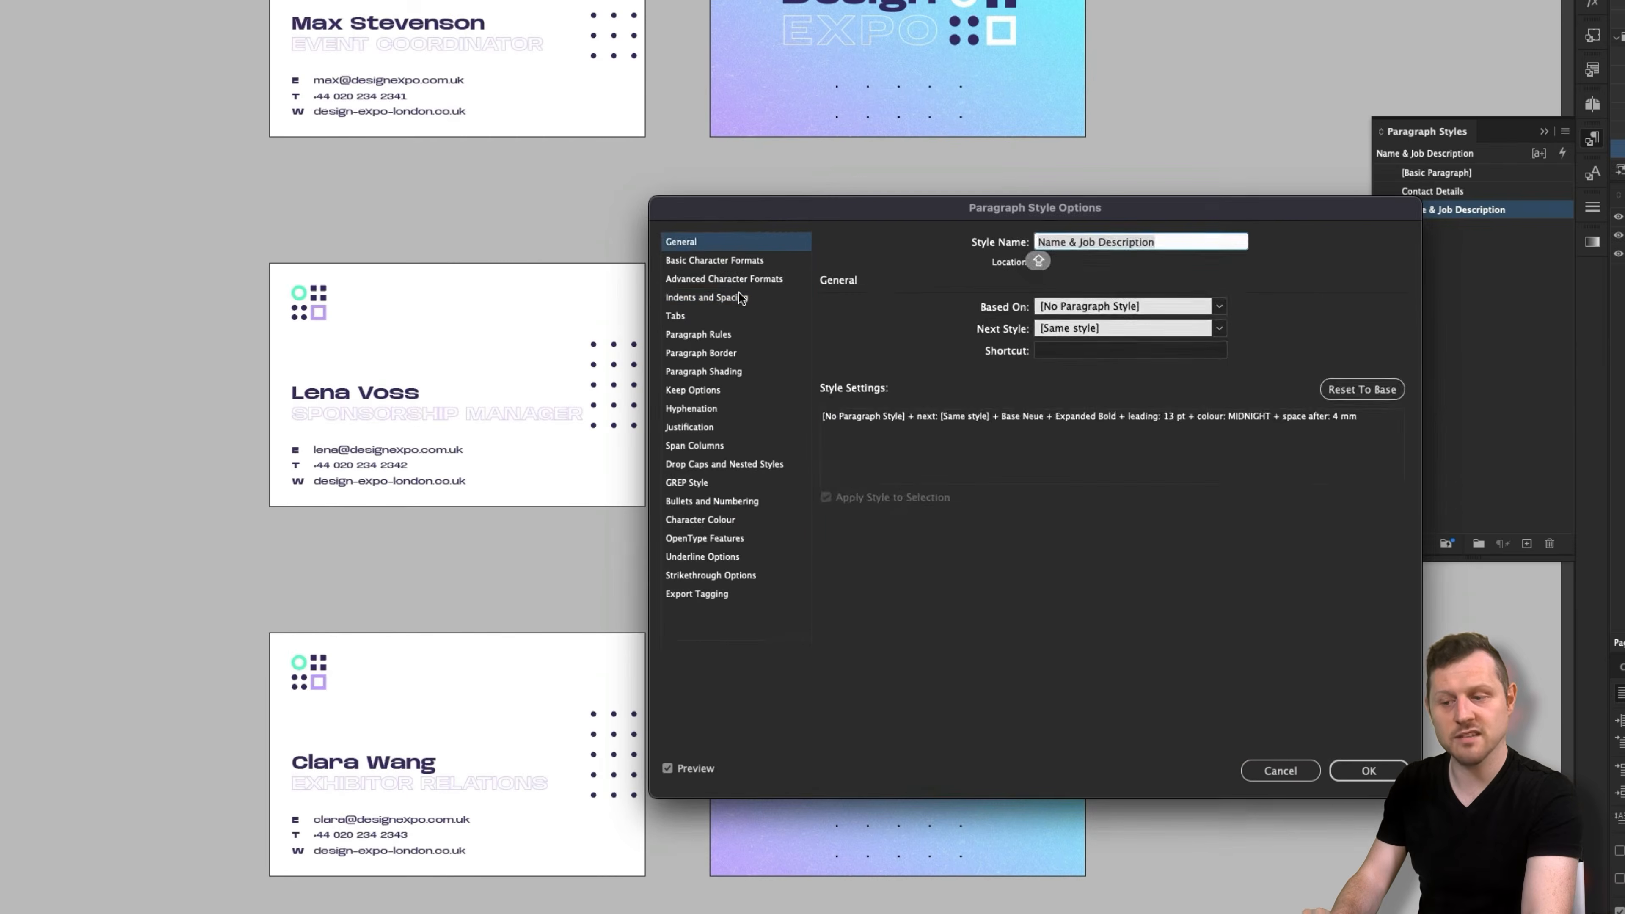
pyautogui.click(743, 433)
pyautogui.click(1242, 438)
pyautogui.click(1242, 437)
pyautogui.click(1243, 437)
pyautogui.click(1242, 429)
pyautogui.click(1243, 429)
pyautogui.click(1243, 428)
pyautogui.click(1242, 439)
pyautogui.click(1242, 439)
pyautogui.click(1280, 770)
# - Override the parent dot pattern on page 1 and fill it with the FLURO swatch
pyautogui.press('z')
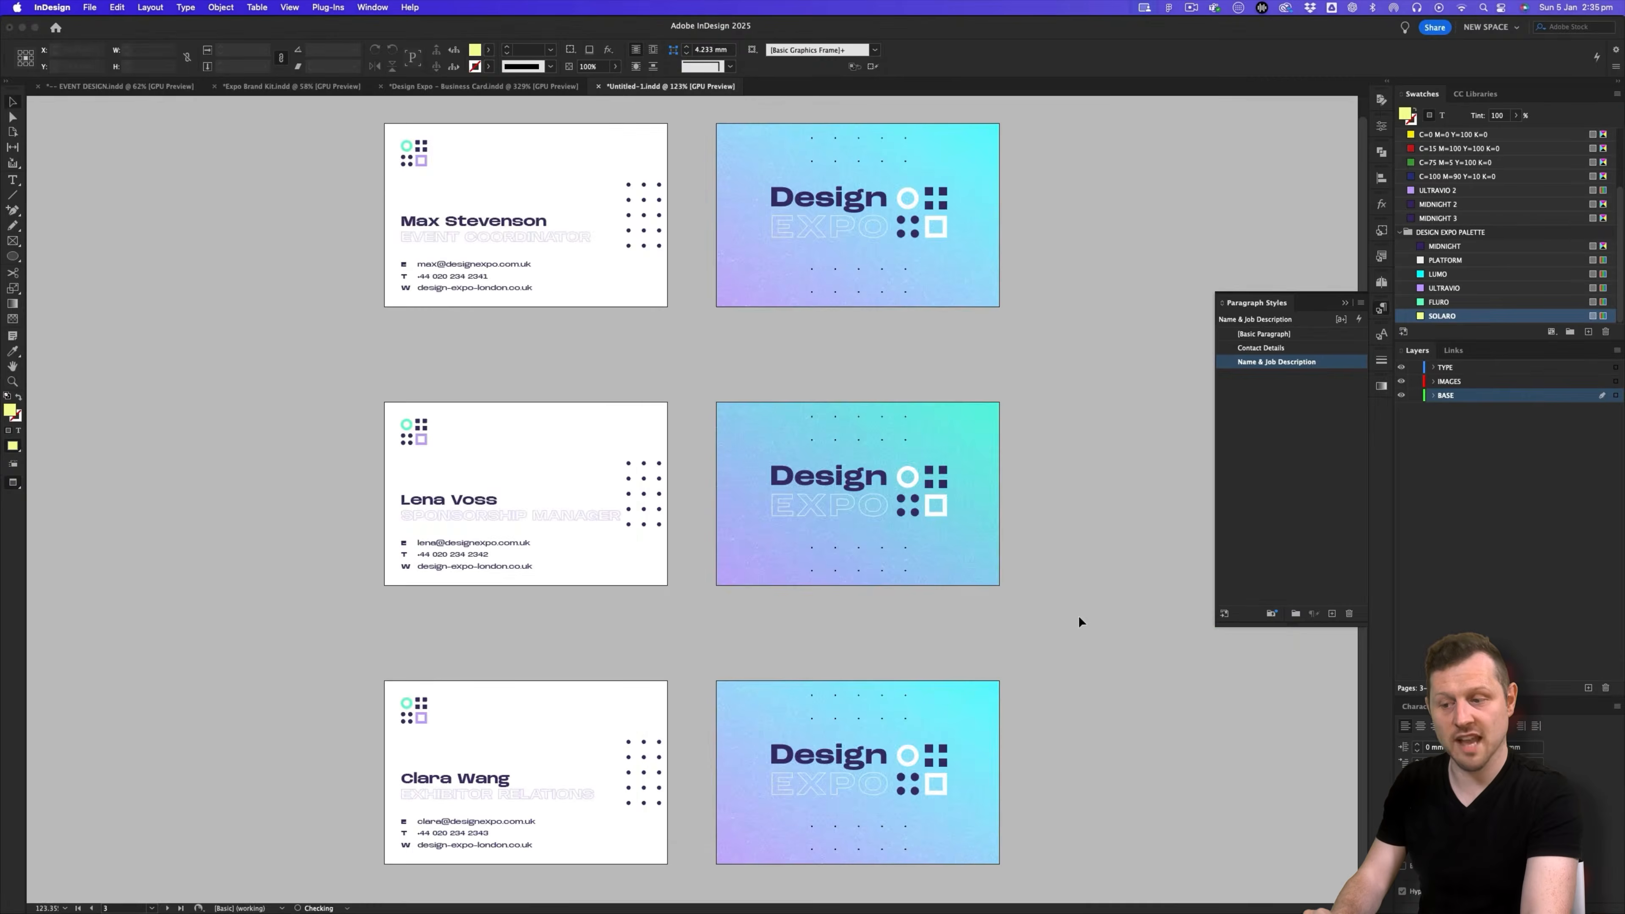
pyautogui.moveTo(539, 261); pyautogui.dragTo(784, 508)
pyautogui.press('v')
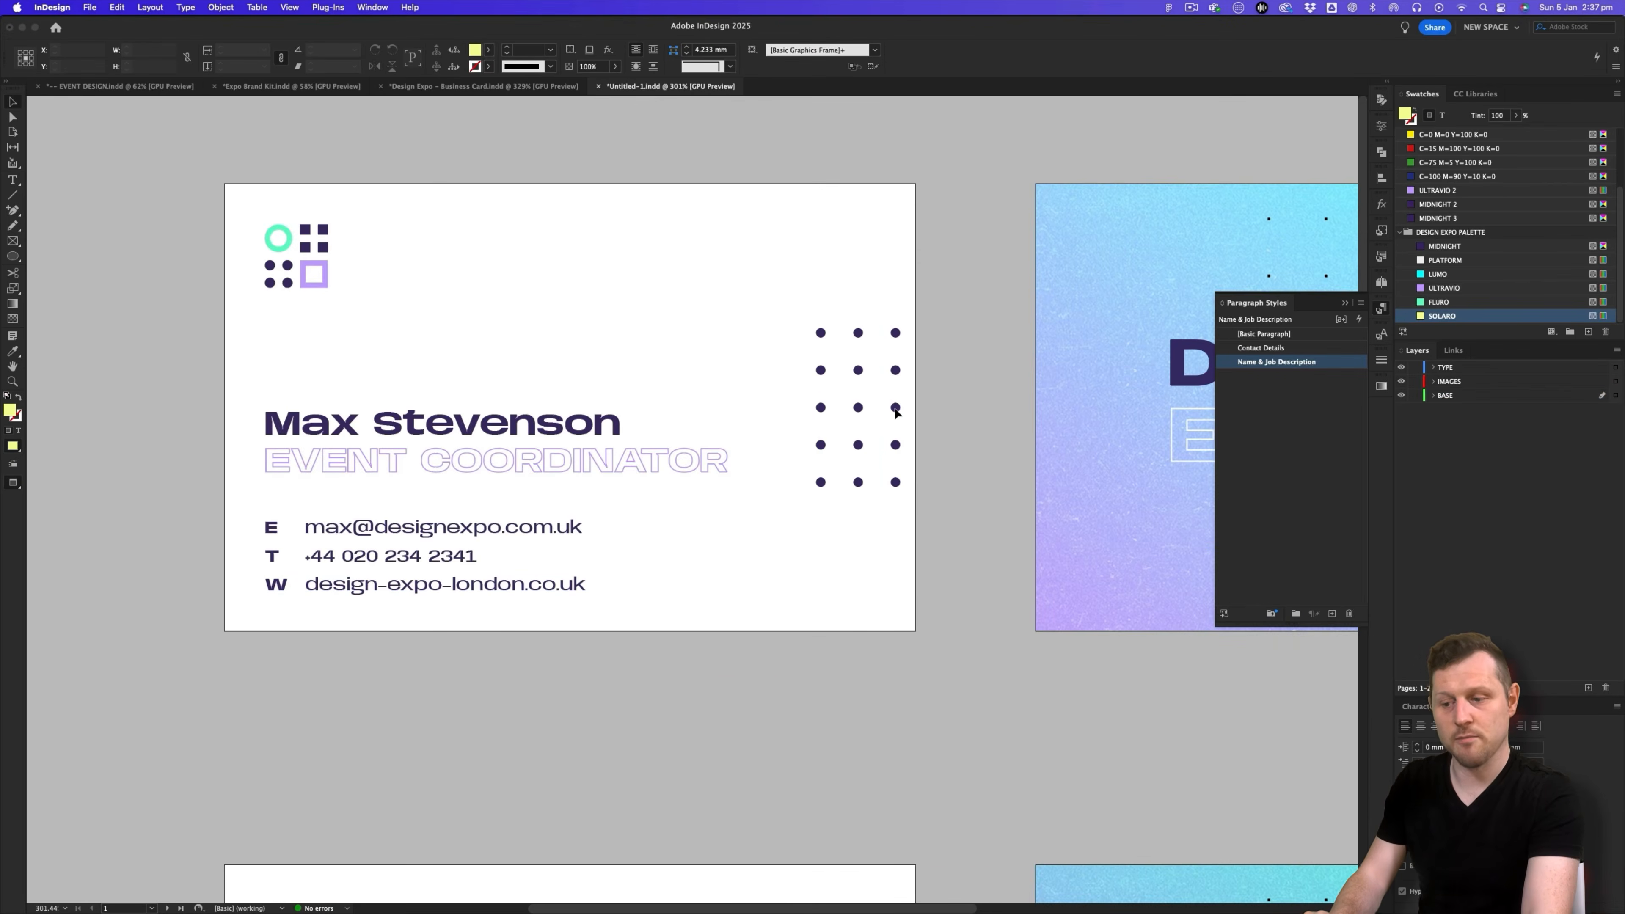
pyautogui.keyDown('shift'); pyautogui.keyDown('super'); pyautogui.click(896, 409); pyautogui.keyUp('super'); pyautogui.keyUp('shift')
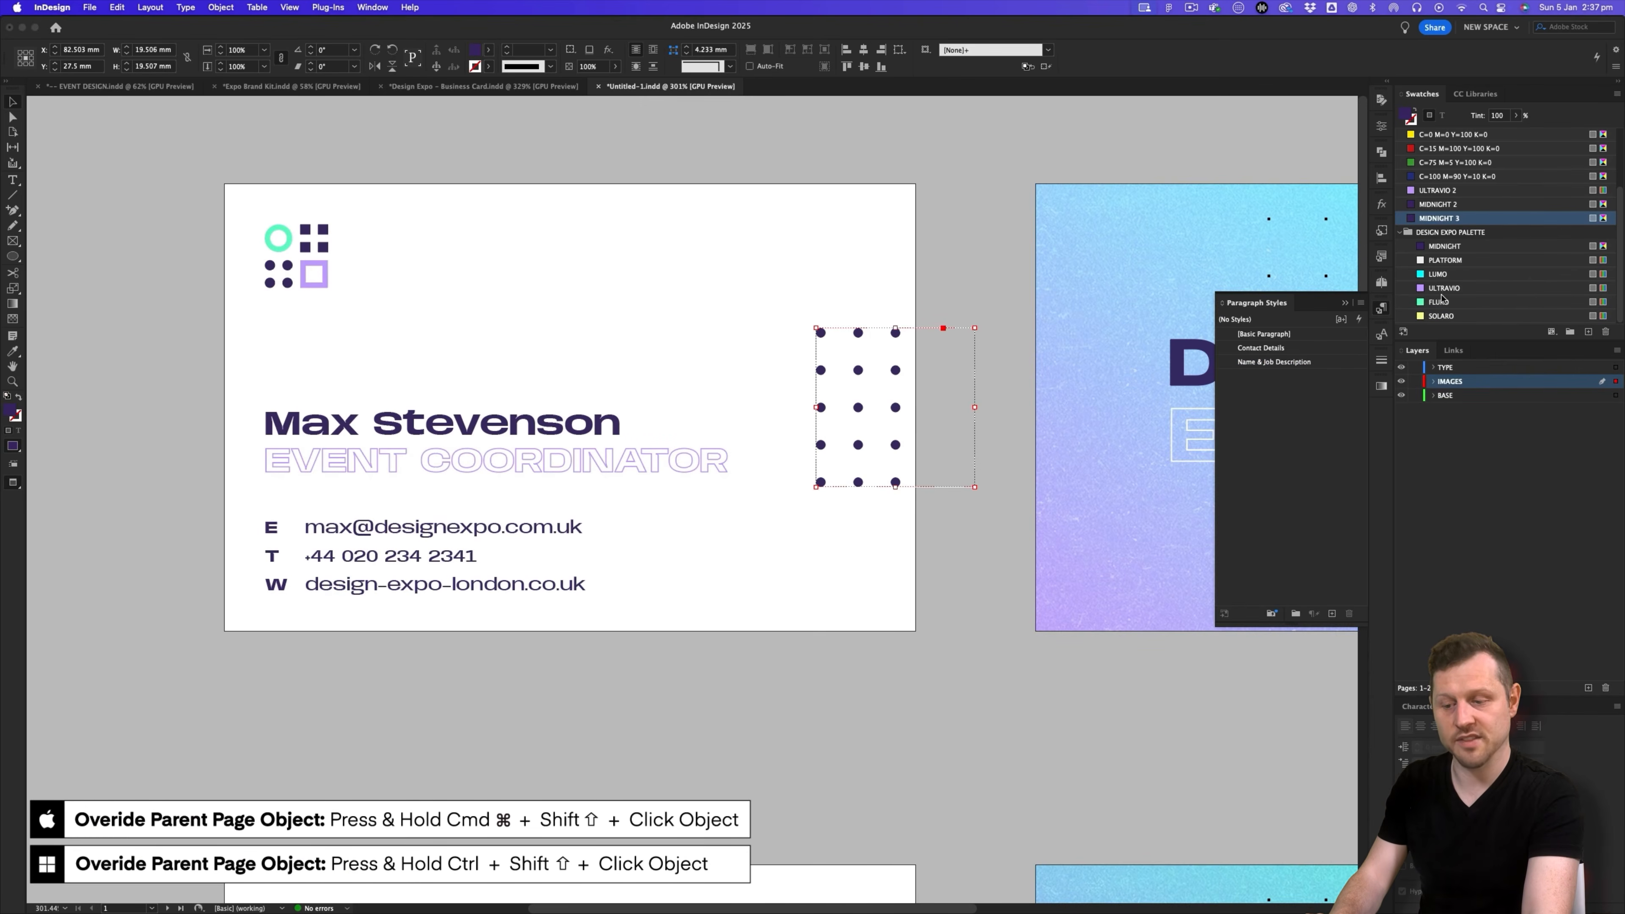
pyautogui.click(1447, 307)
# - Override the parent dot pattern on page 3 and fill it with the LUMO swatch
pyautogui.scroll(-15, 820, 399)
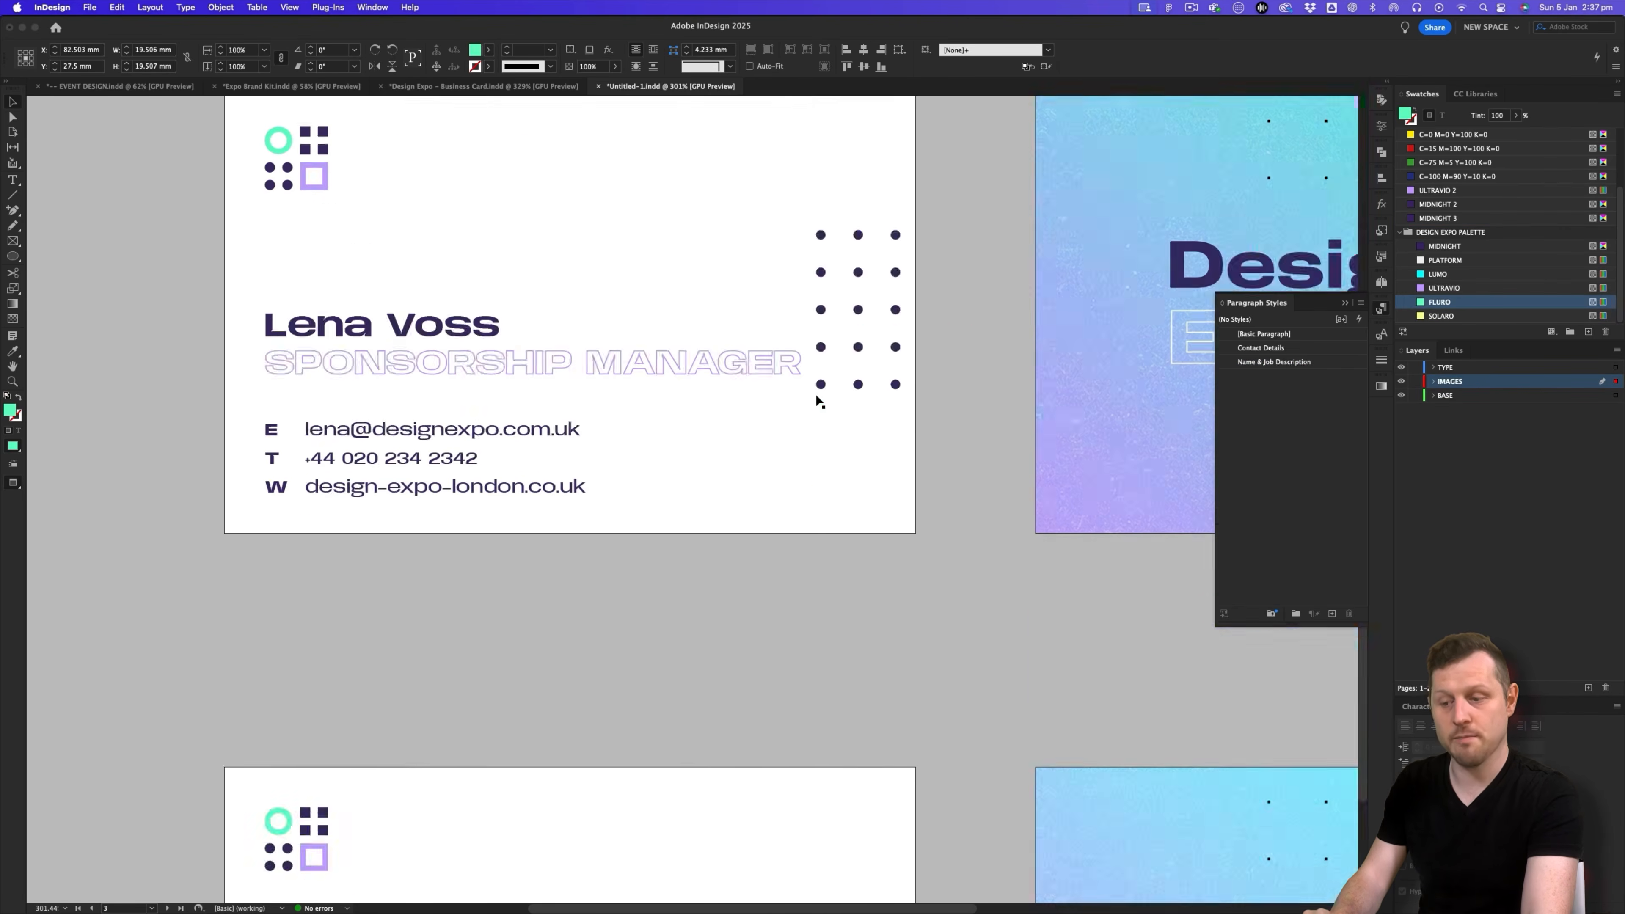
pyautogui.scroll(2, 816, 400)
pyautogui.keyDown('shift'); pyautogui.keyDown('super'); pyautogui.click(896, 400); pyautogui.keyUp('super'); pyautogui.keyUp('shift')
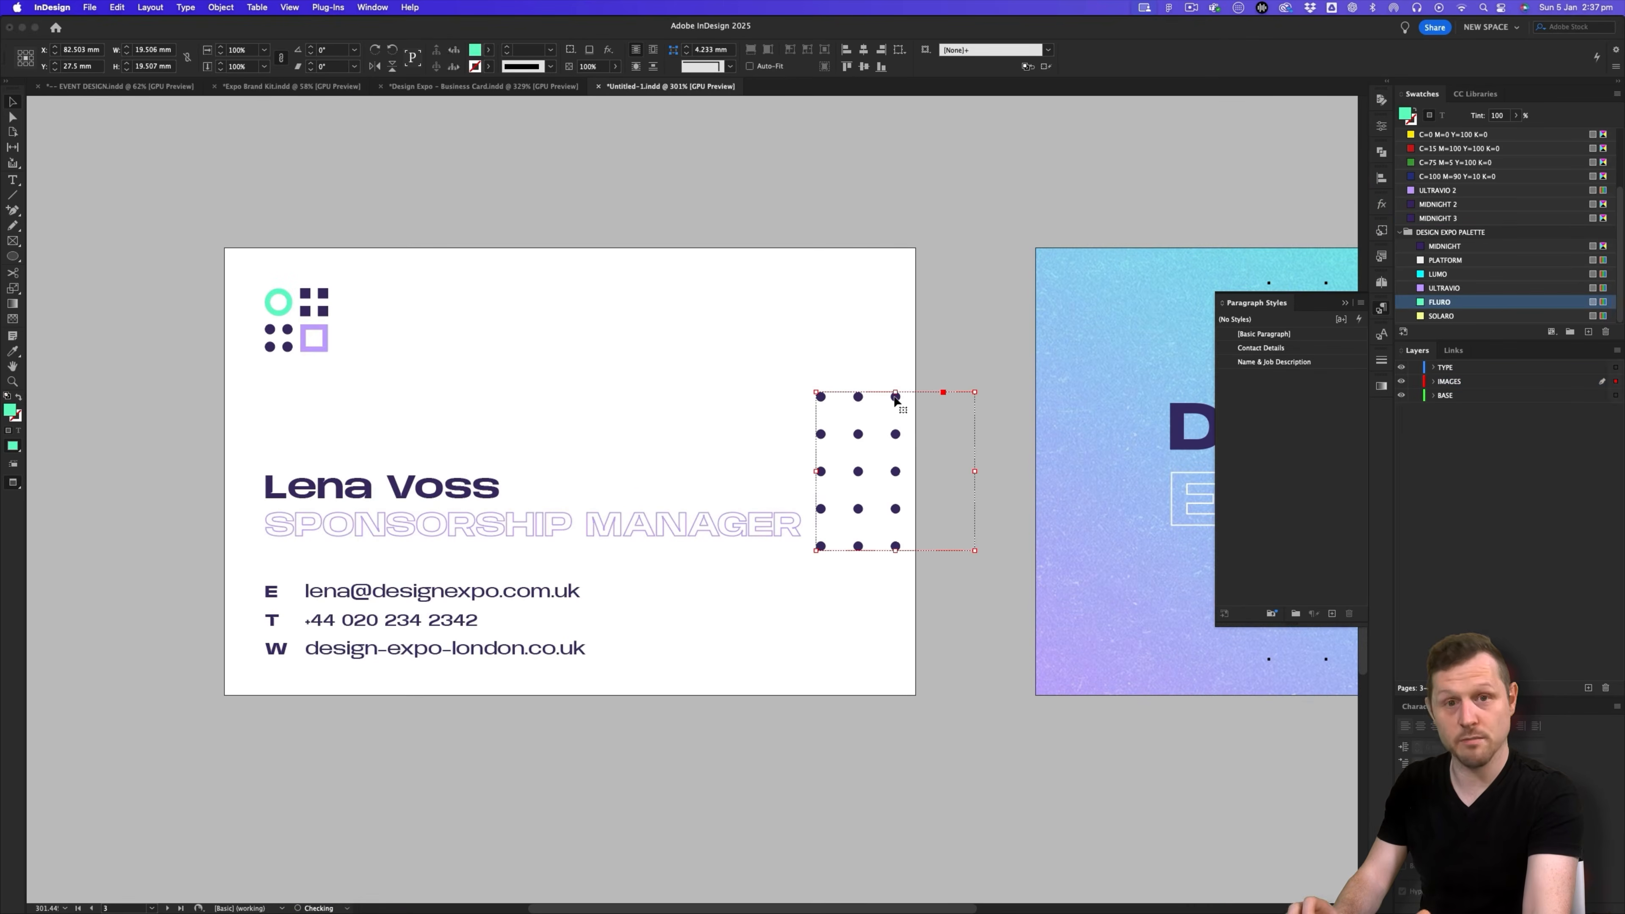
pyautogui.click(1438, 275)
# - Override the parent dot pattern on page 5, fill it with the SOLARO swatch, and deselect it
pyautogui.scroll(-13, 957, 449)
pyautogui.keyDown('shift'); pyautogui.keyDown('super'); pyautogui.click(909, 517); pyautogui.keyUp('super'); pyautogui.keyUp('shift')
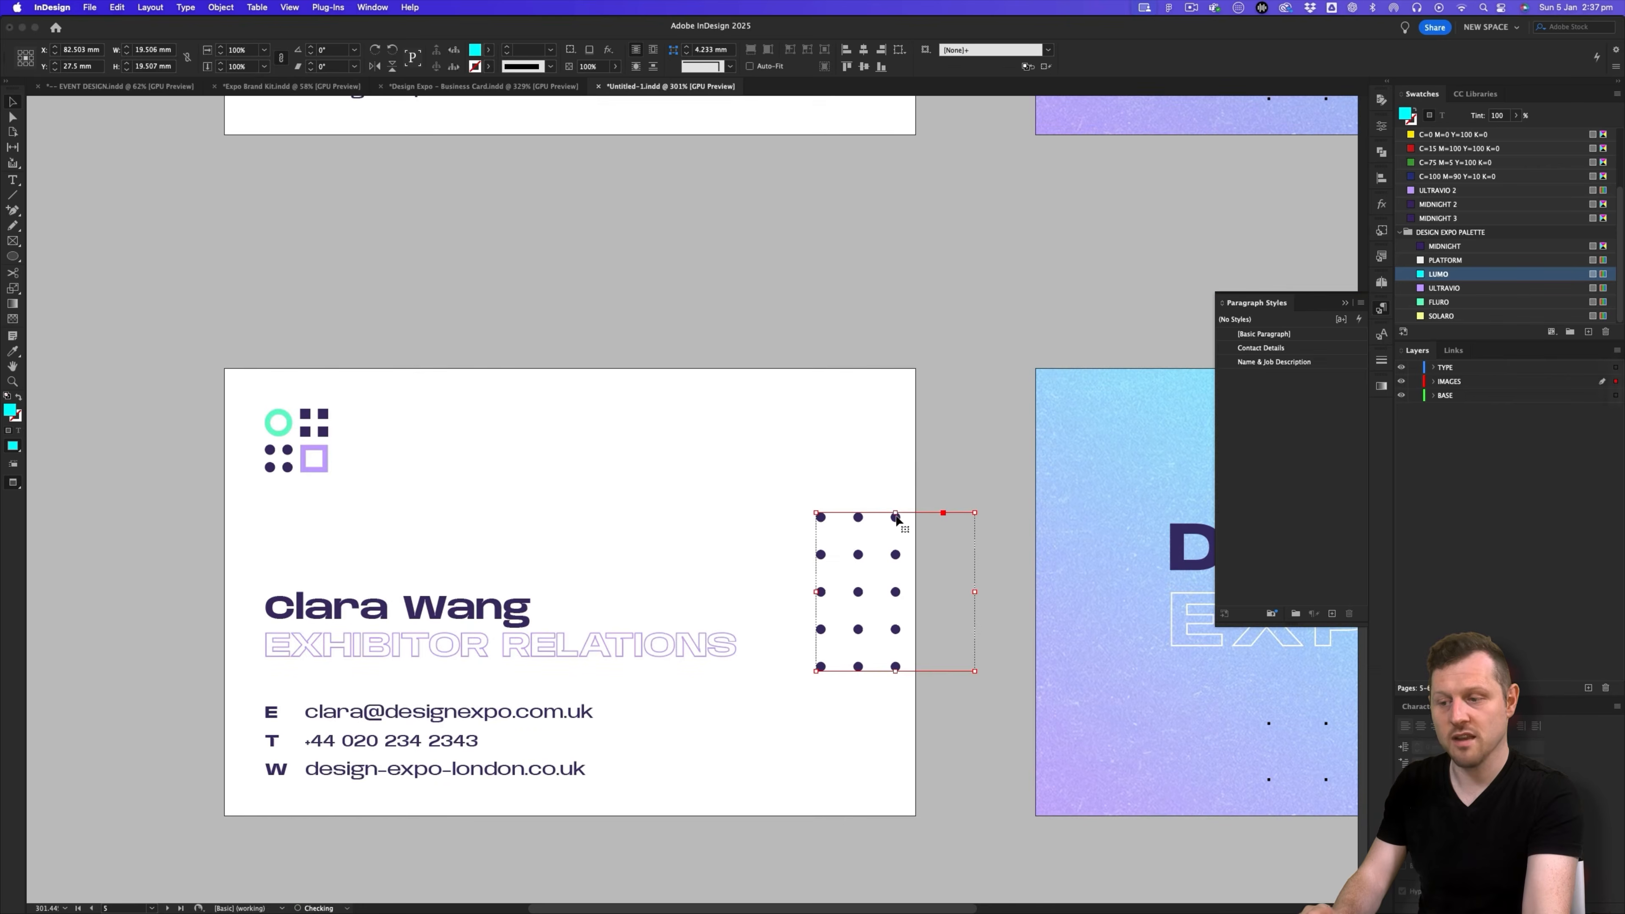
pyautogui.click(1442, 288)
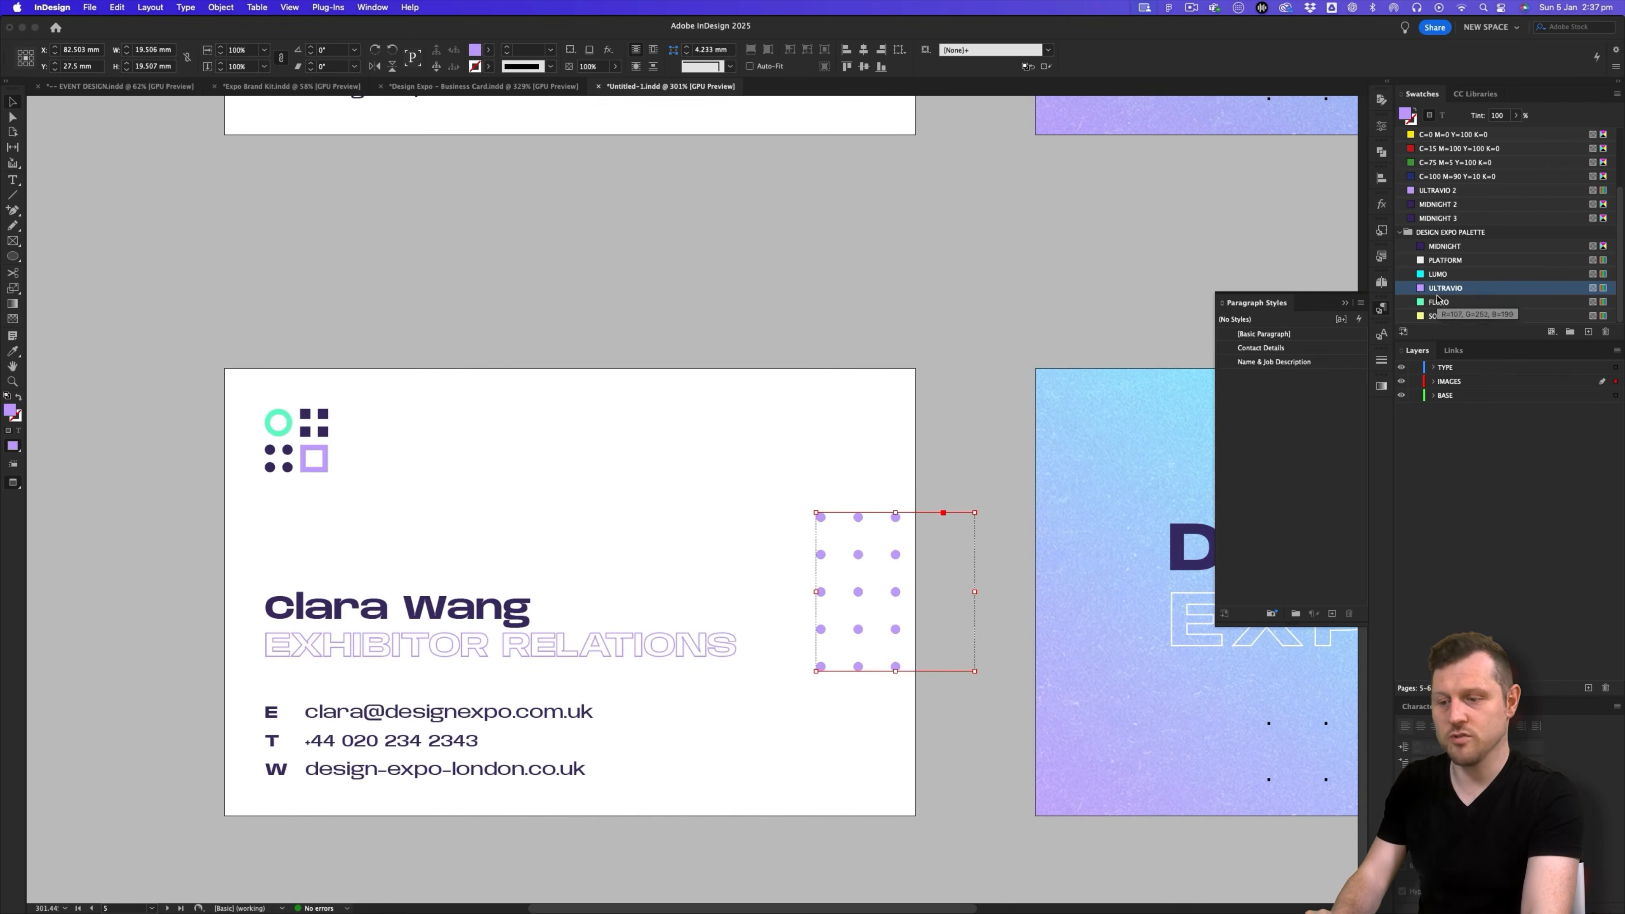
pyautogui.click(1441, 315)
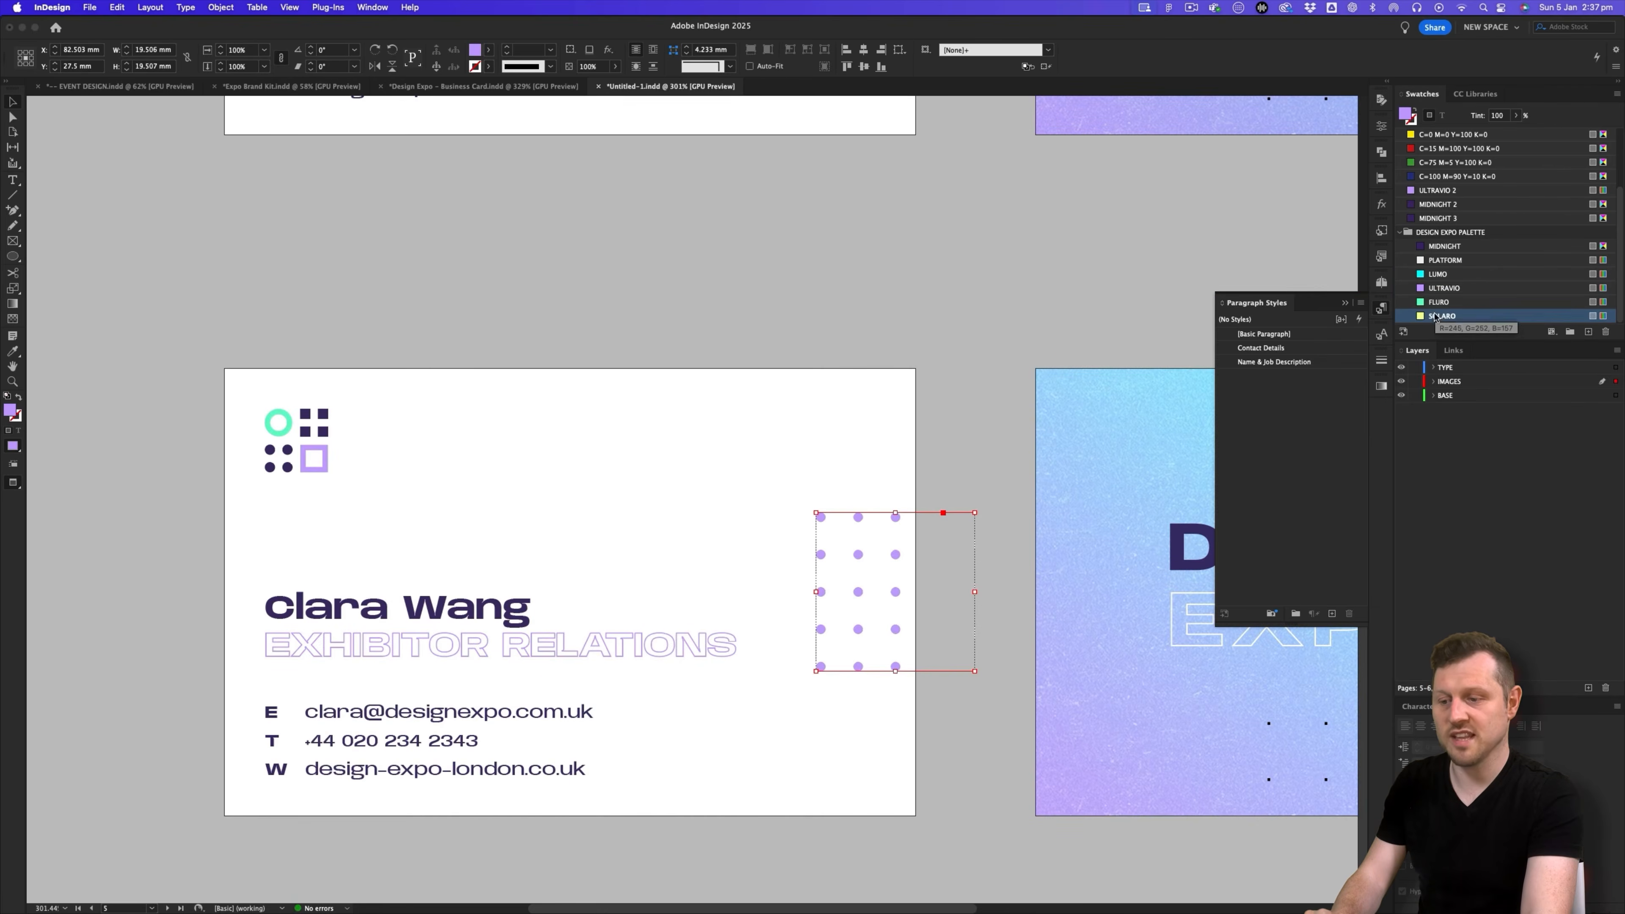
pyautogui.click(1044, 319)
# - Review the recoloured cards together and look over the document's character and paragraph styles
pyautogui.press('z')
pyautogui.moveTo(841, 478); pyautogui.dragTo(657, 581)
pyautogui.moveTo(765, 441); pyautogui.dragTo(765, 472)
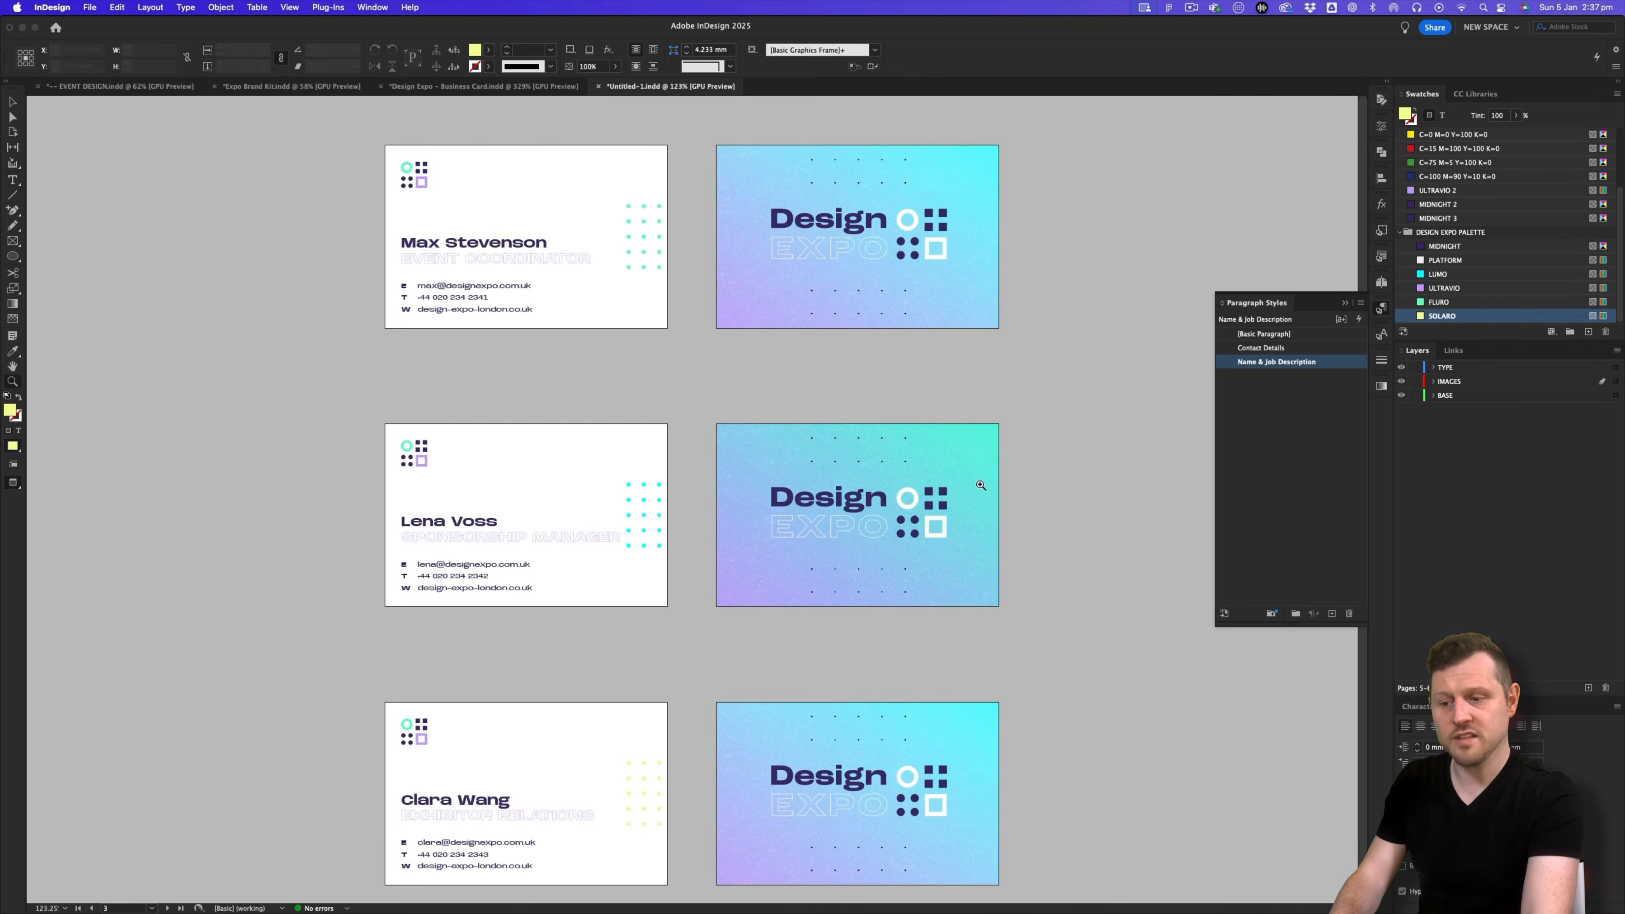
pyautogui.press('v')
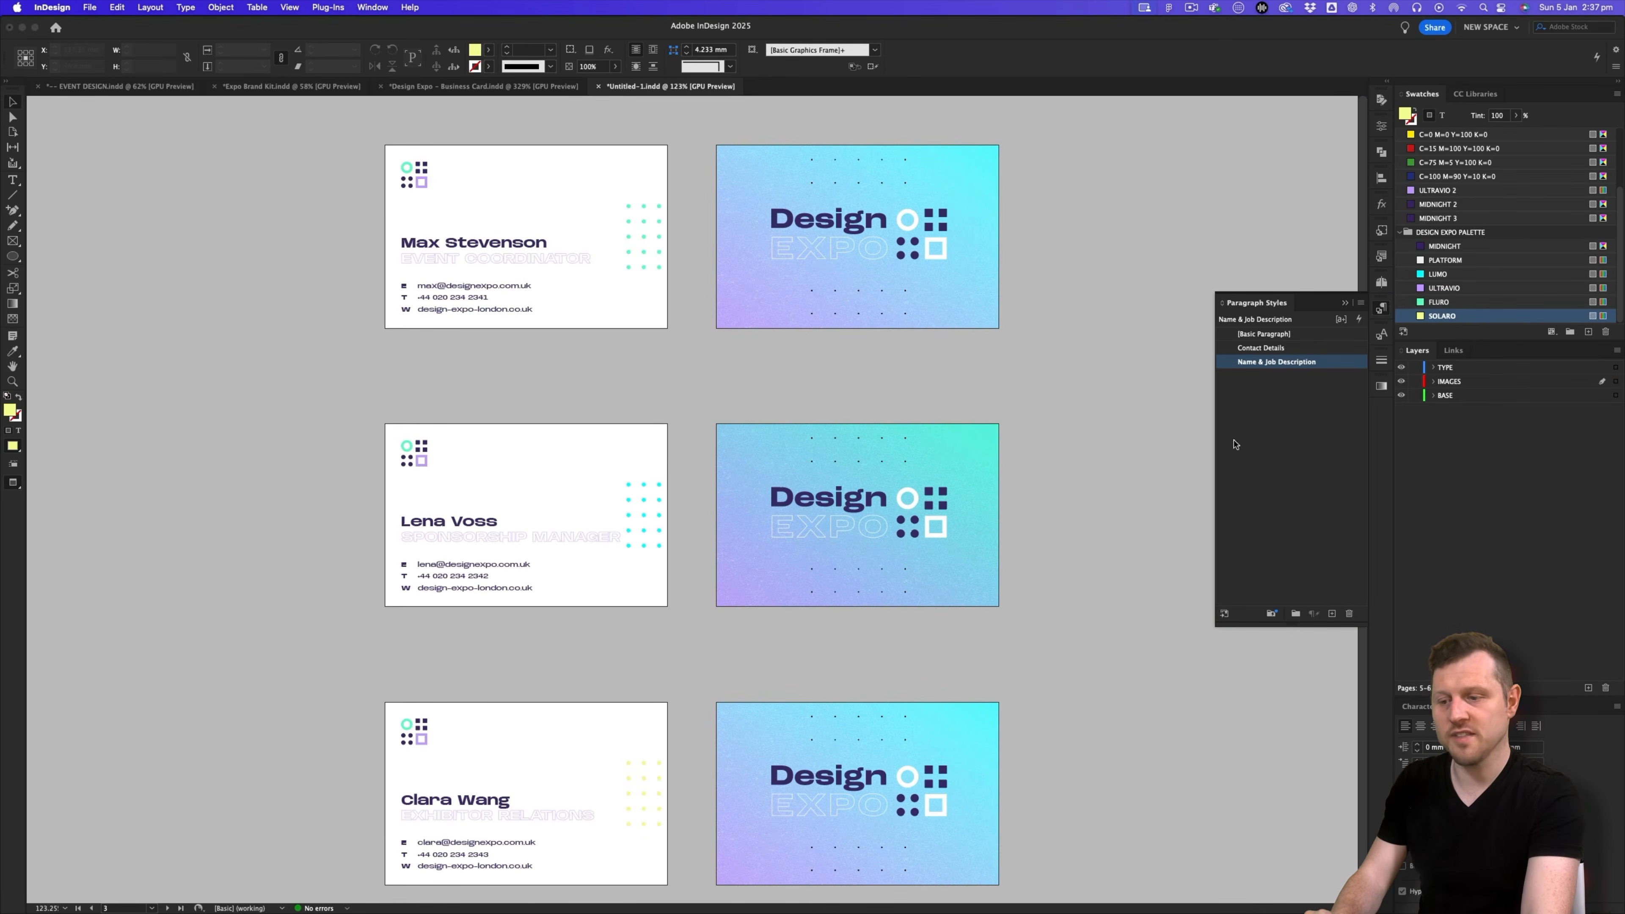
pyautogui.click(1382, 336)
pyautogui.click(1382, 309)
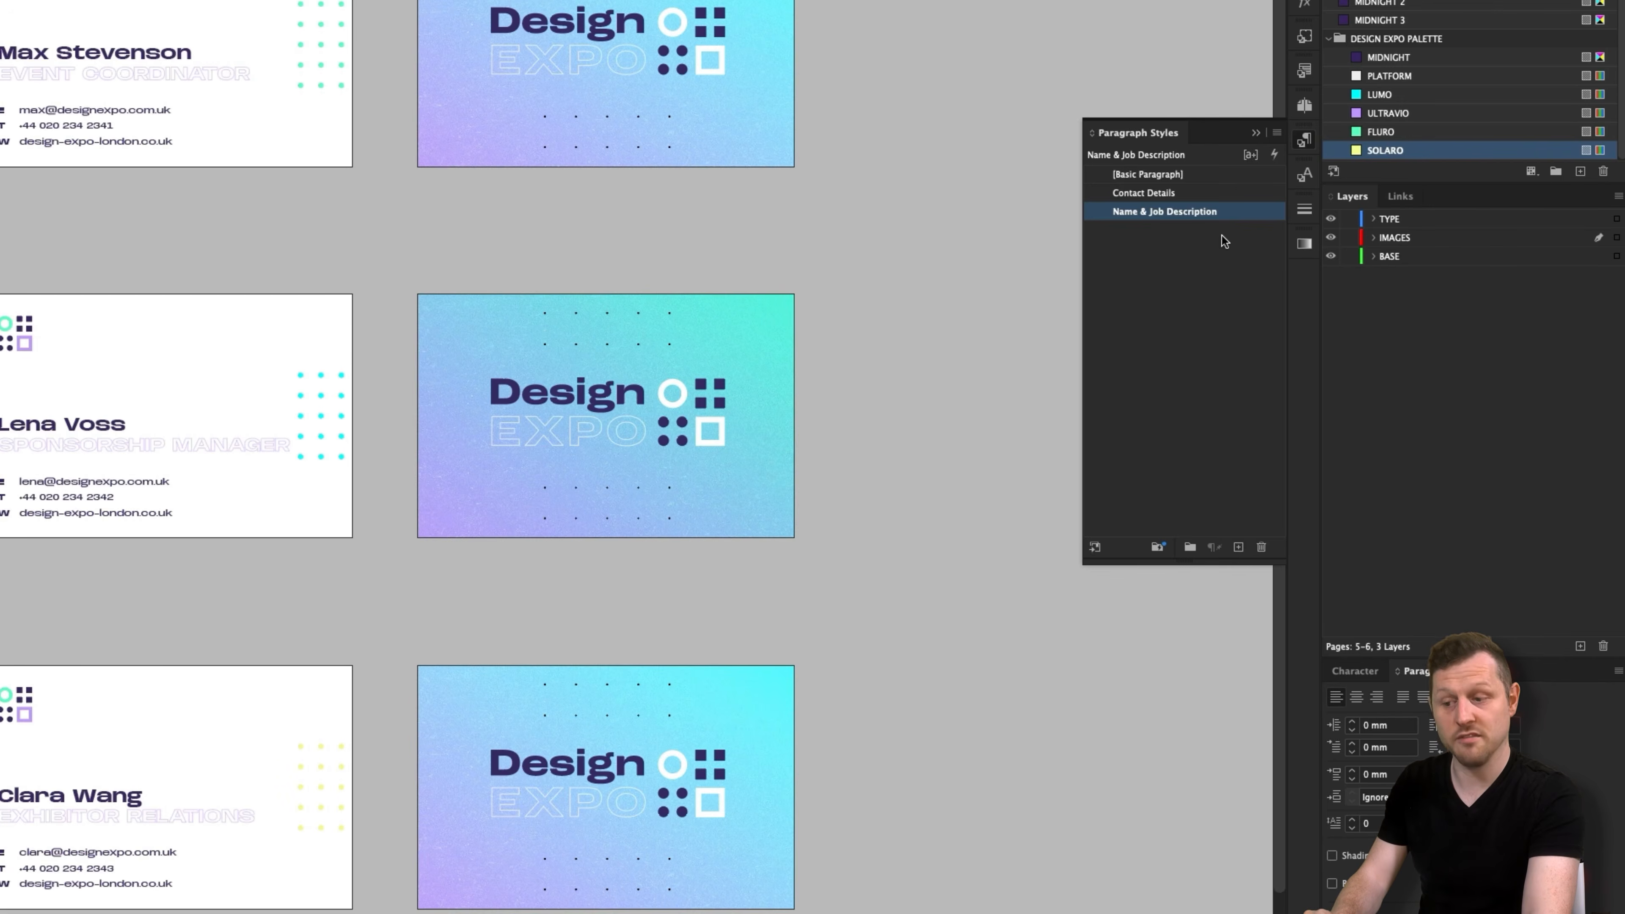
pyautogui.press('z')
pyautogui.moveTo(435, 90); pyautogui.dragTo(650, 29)
pyautogui.moveTo(635, 178); pyautogui.dragTo(617, 369)
pyautogui.moveTo(602, 240); pyautogui.dragTo(550, 252)
pyautogui.moveTo(649, 316); pyautogui.dragTo(620, 259)
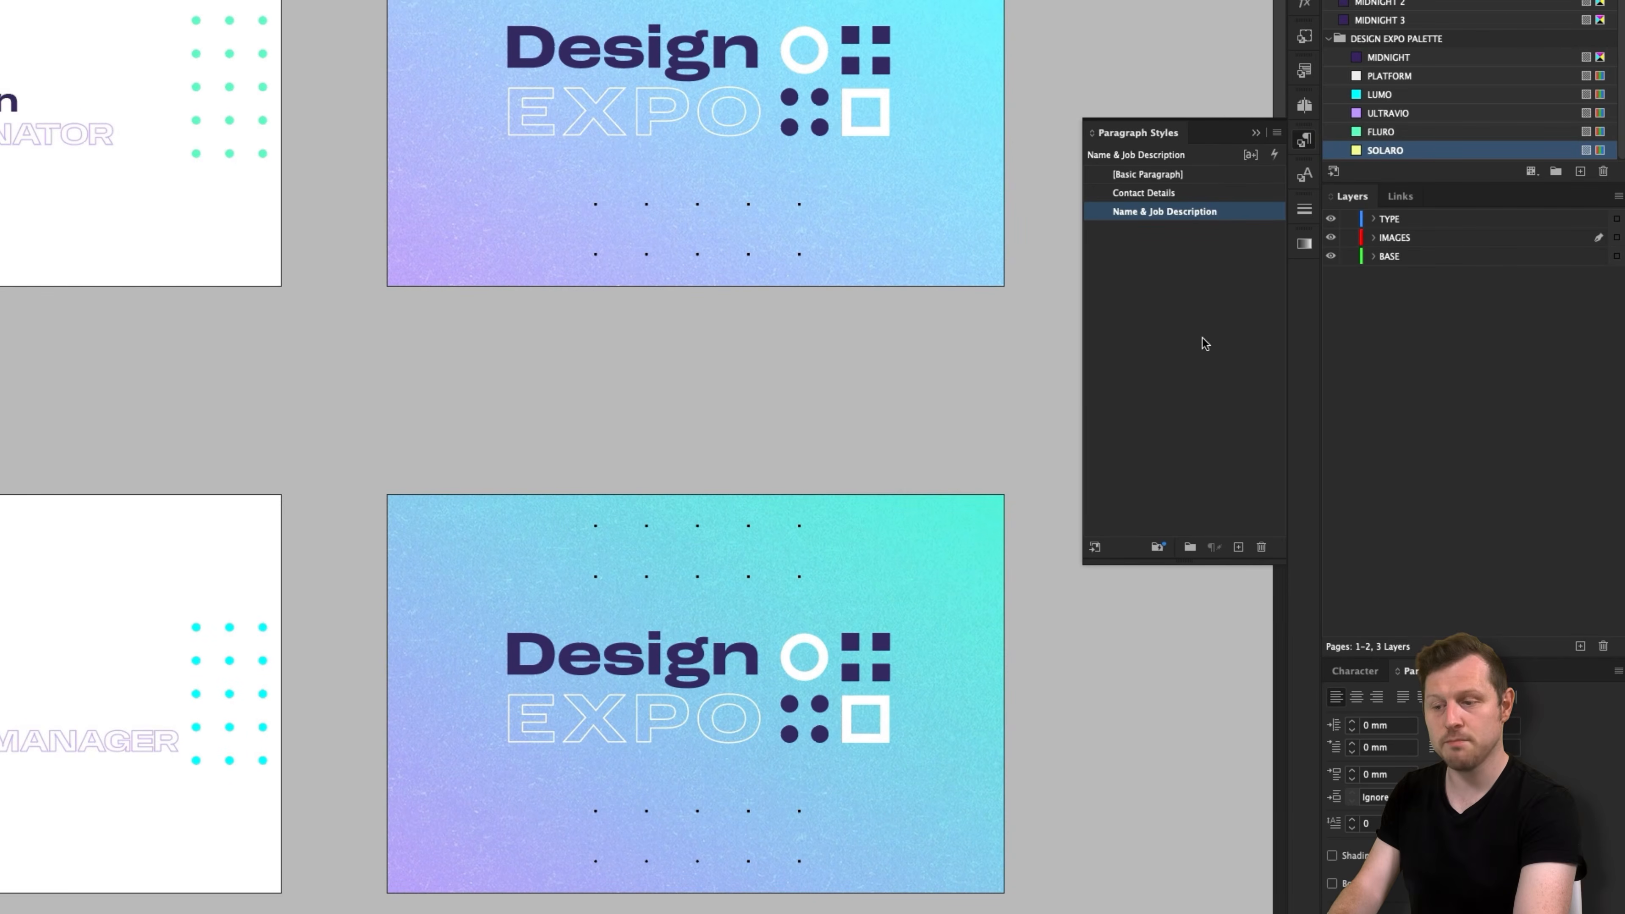
# - Create a paragraph style group named HEADERS & TITLES and move the Name & Job Description style into it
pyautogui.click(1190, 547)
pyautogui.doubleClick(1132, 231)
pyautogui.write('HEADERS & TITLES')
pyautogui.press('BackSpace')
pyautogui.press('BackSpace')
pyautogui.write('ES')
pyautogui.click(664, 338)
pyautogui.moveTo(1235, 212); pyautogui.dragTo(1185, 231)
# - Create a paragraph style group named PARAGRAPH and move the Contact Details style into it
pyautogui.click(1191, 550)
pyautogui.doubleClick(1141, 250)
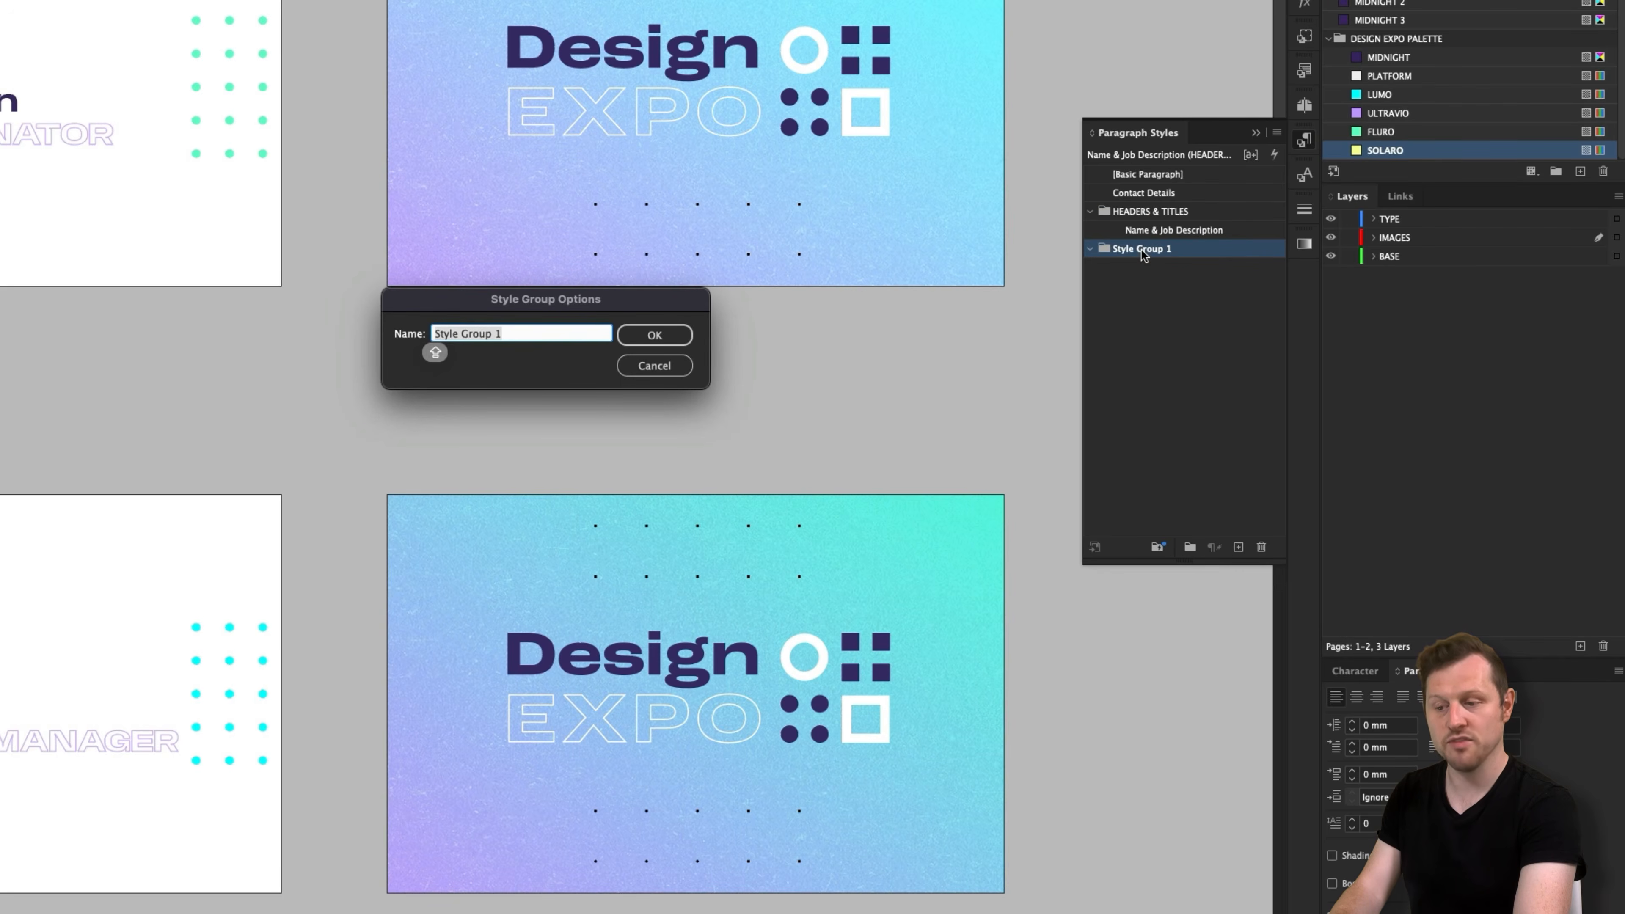
pyautogui.write('PARAGRAPH')
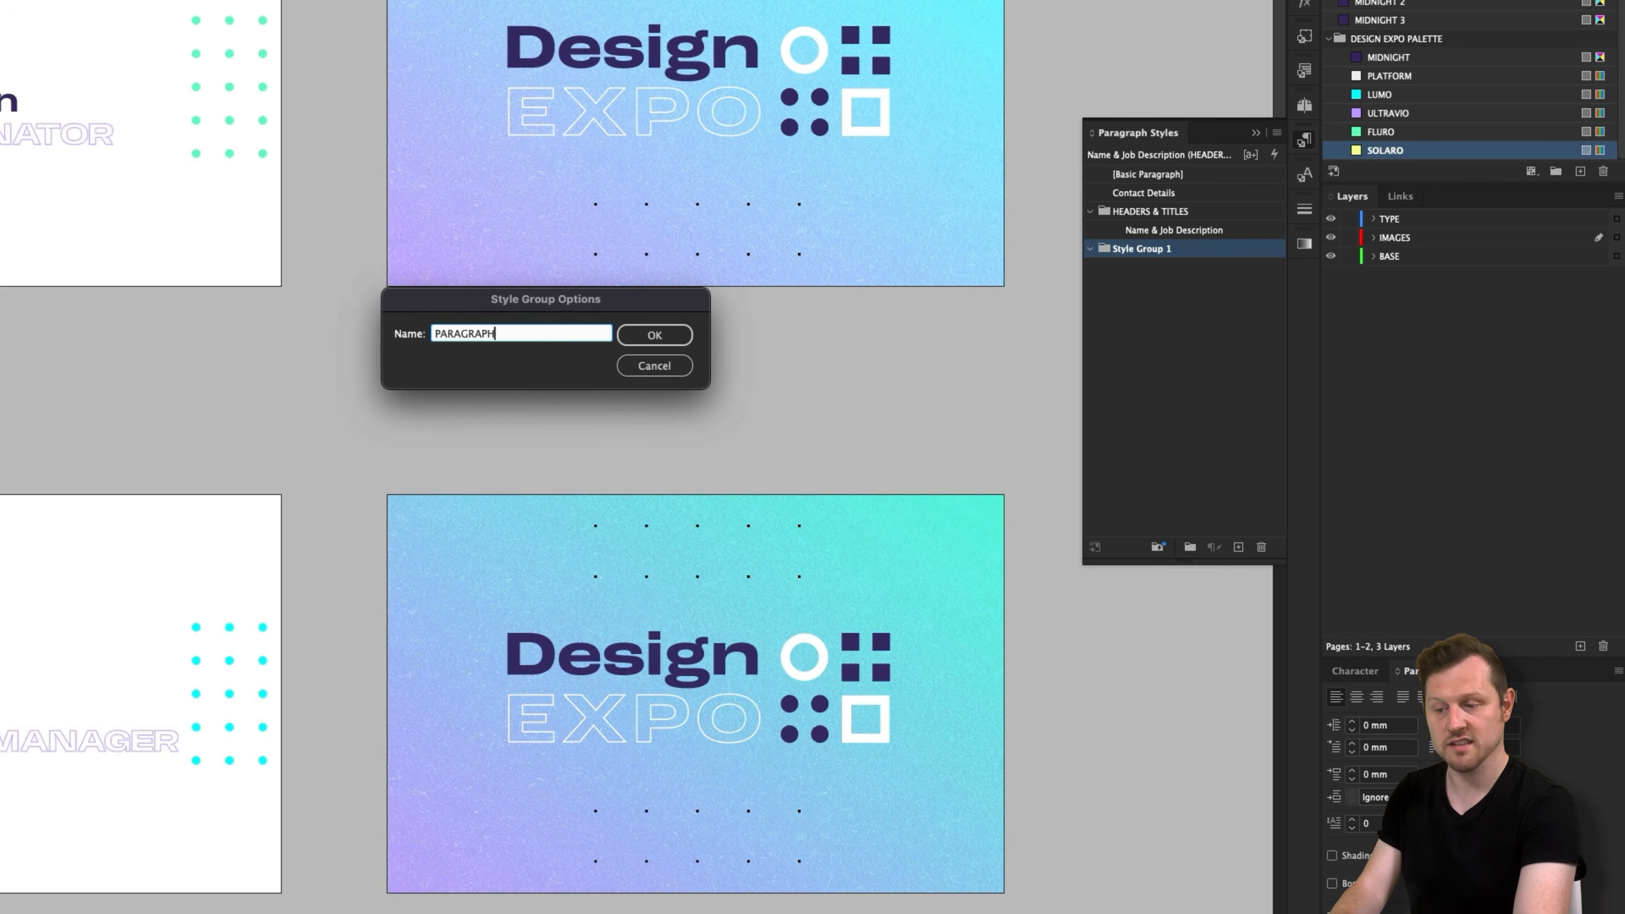
pyautogui.press('Return')
pyautogui.moveTo(1145, 194); pyautogui.dragTo(1161, 252)
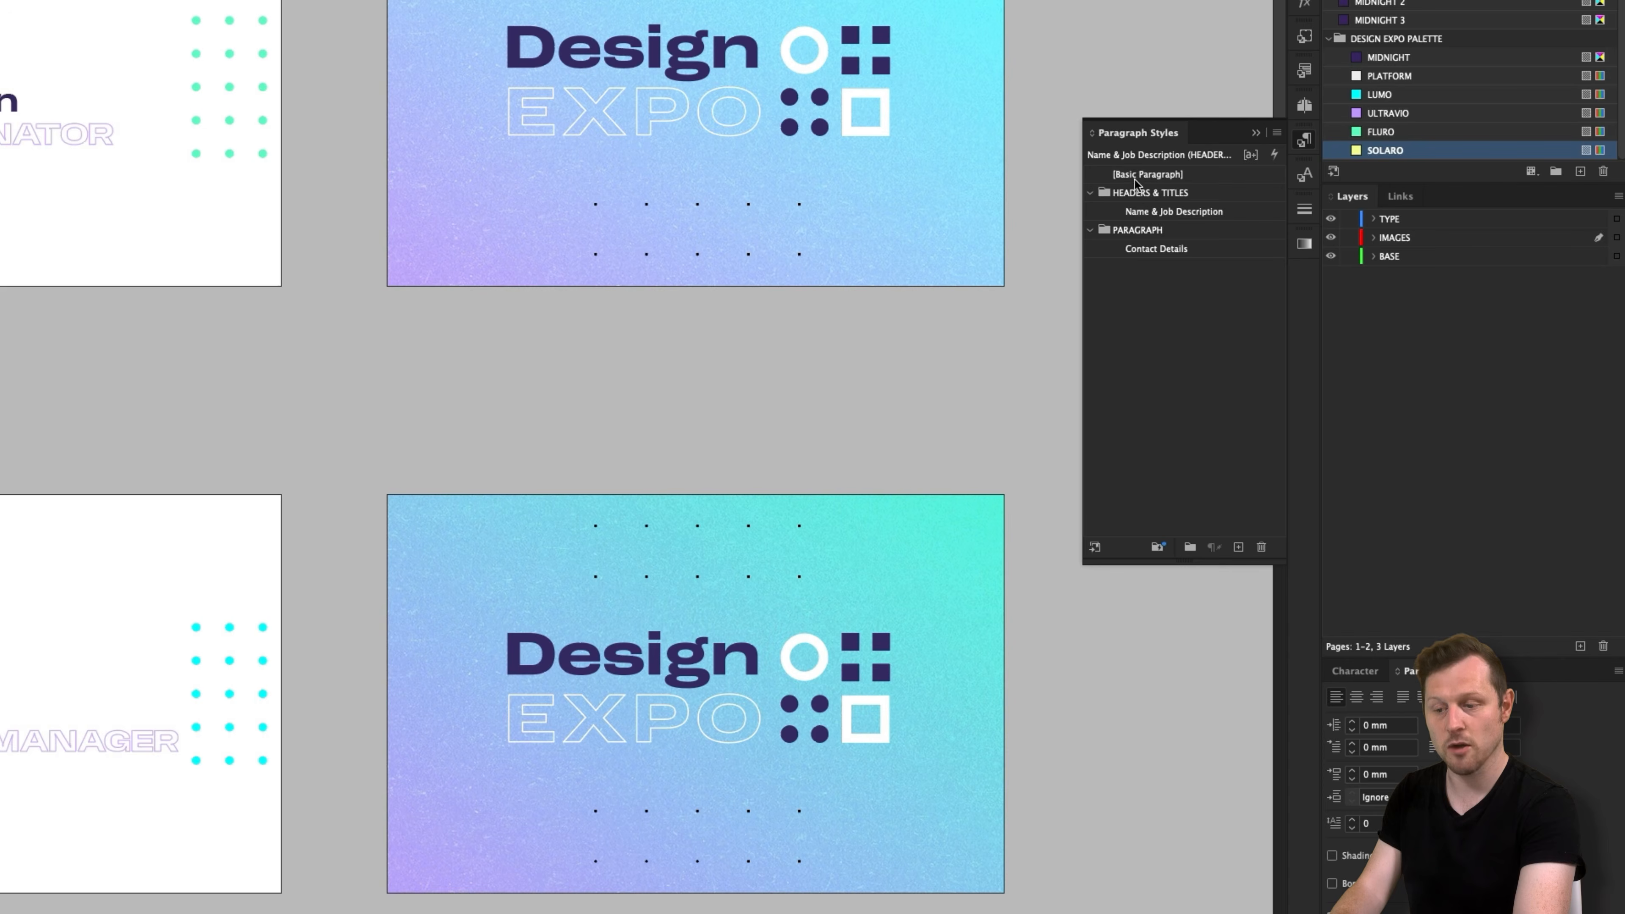
# - Create a character style group named HEADERS & TITLES and move the Job Title style into it
pyautogui.click(1309, 178)
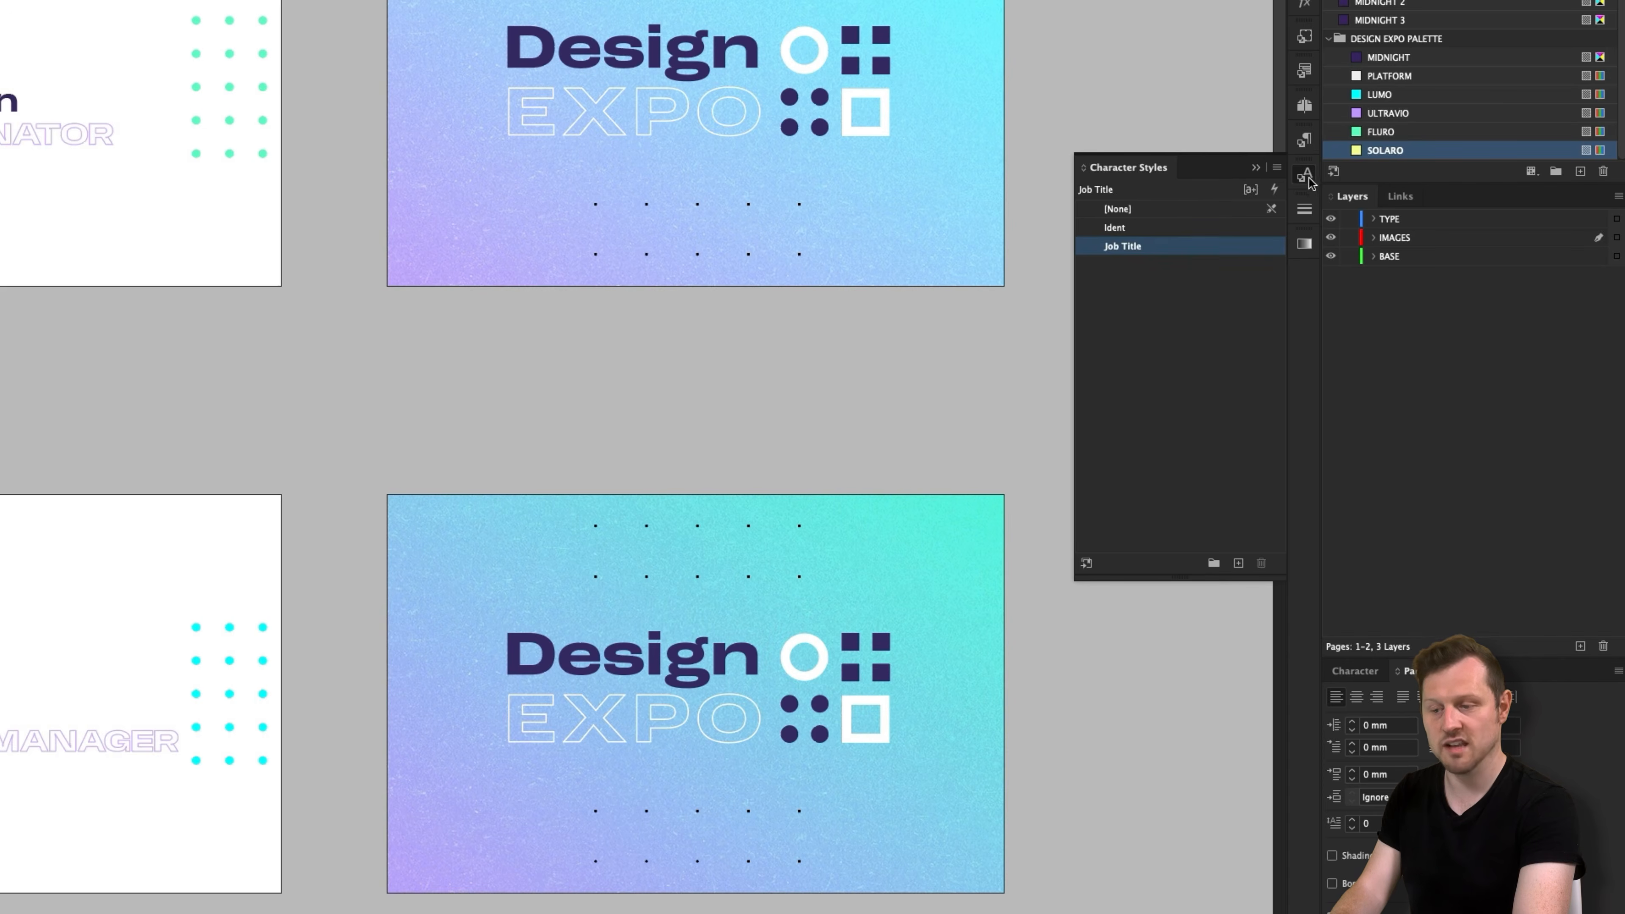
pyautogui.click(1214, 563)
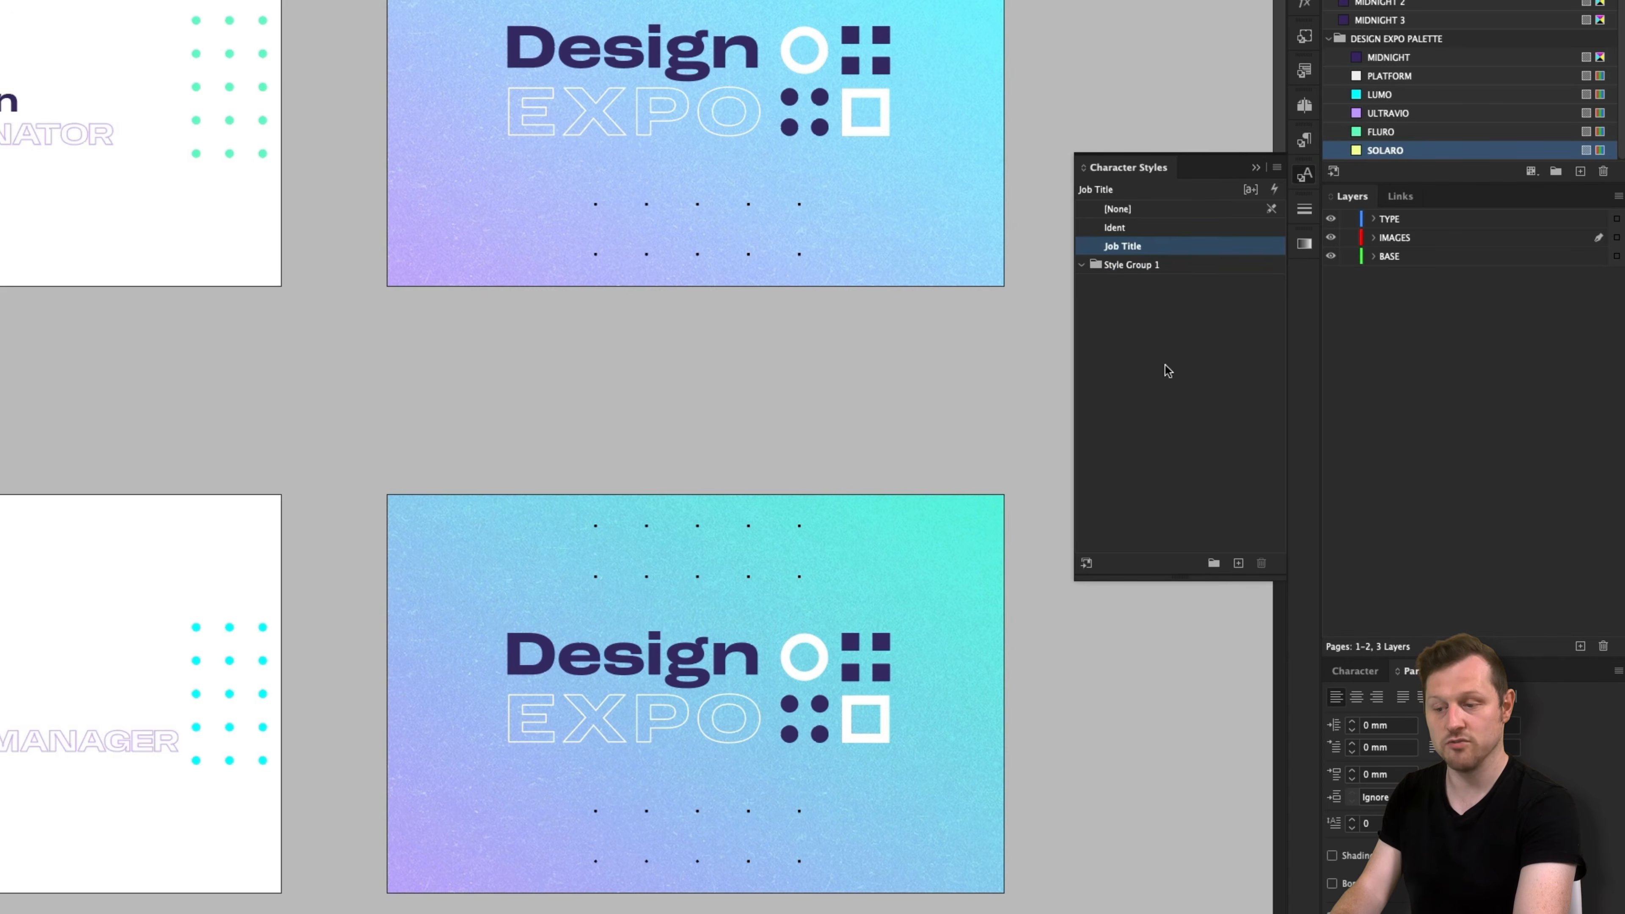
pyautogui.doubleClick(1126, 265)
pyautogui.write('HEADERS')
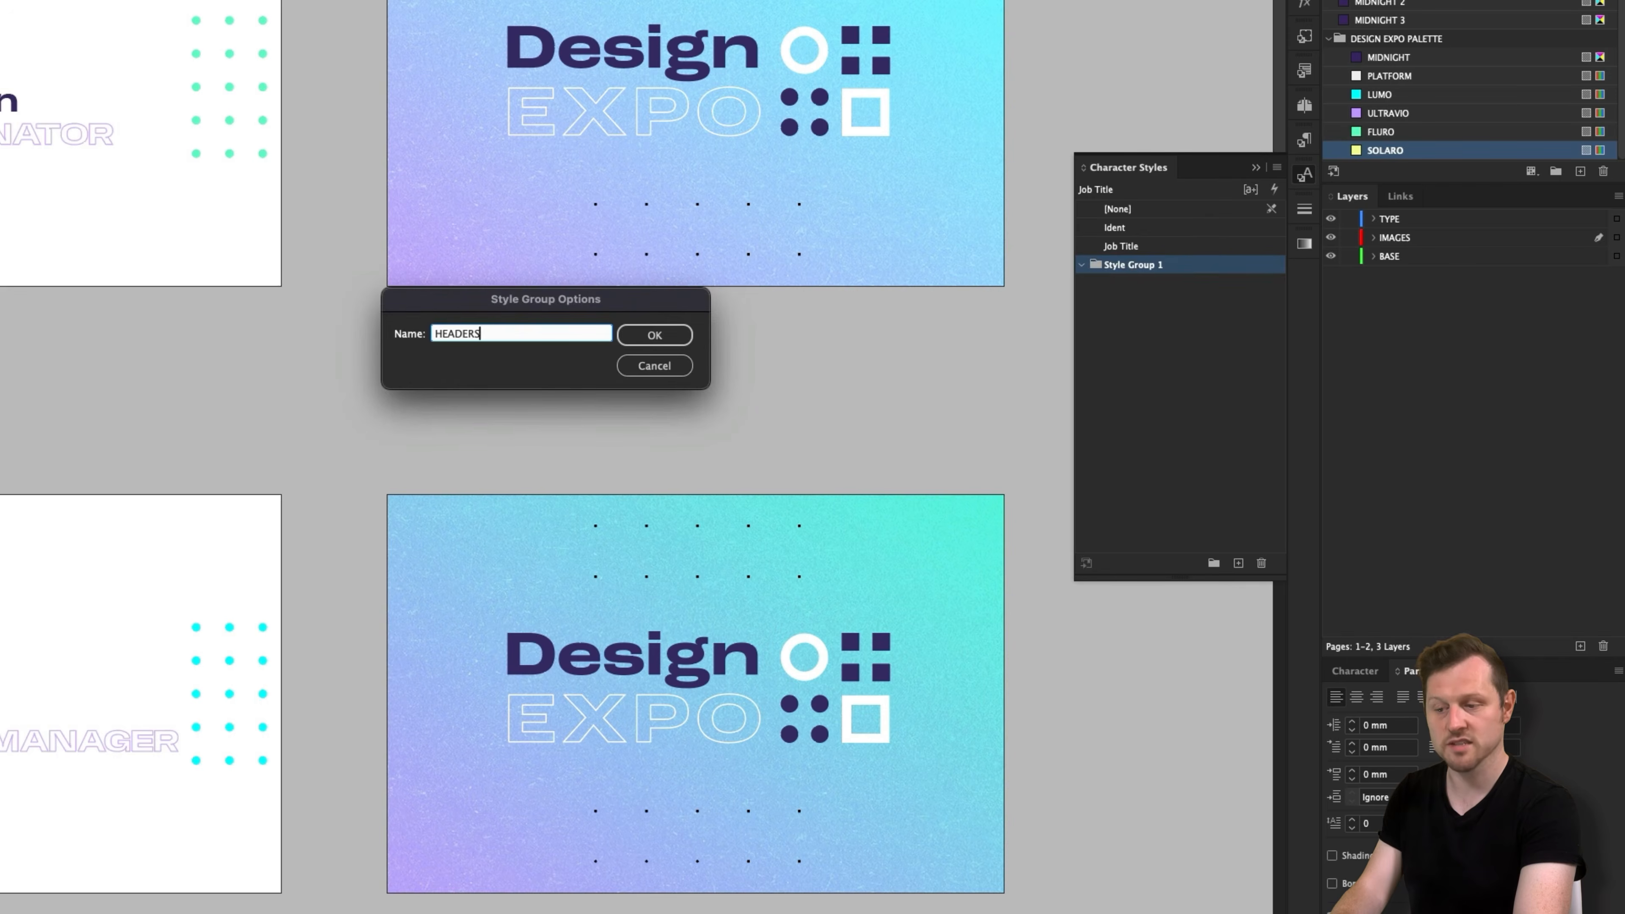
pyautogui.write(' & TITLES')
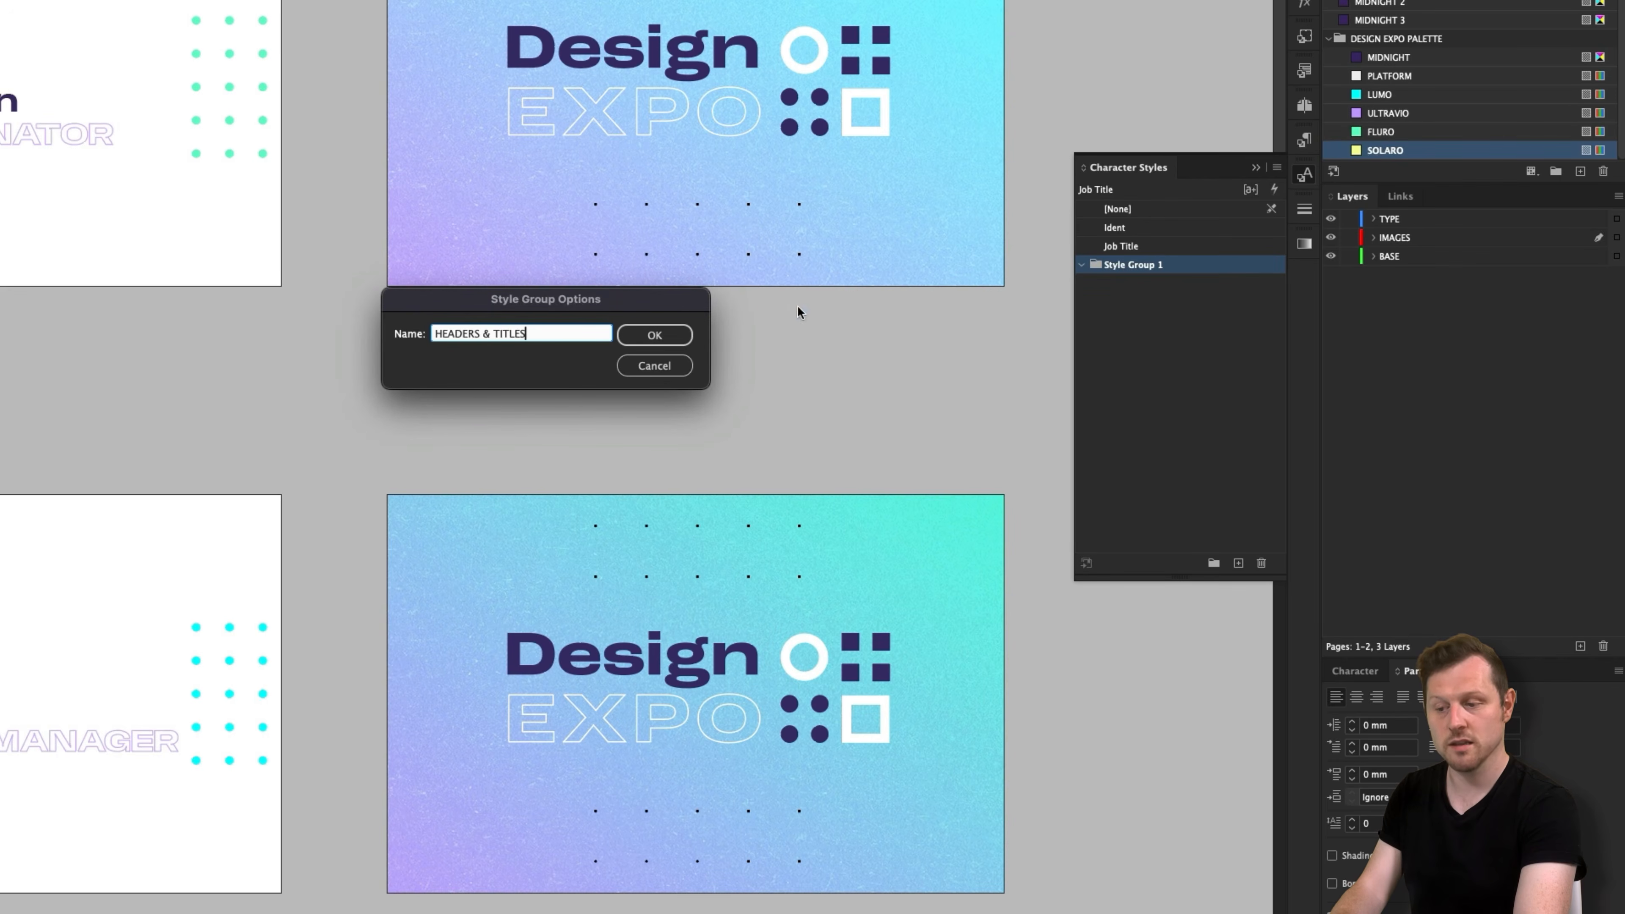
pyautogui.click(659, 333)
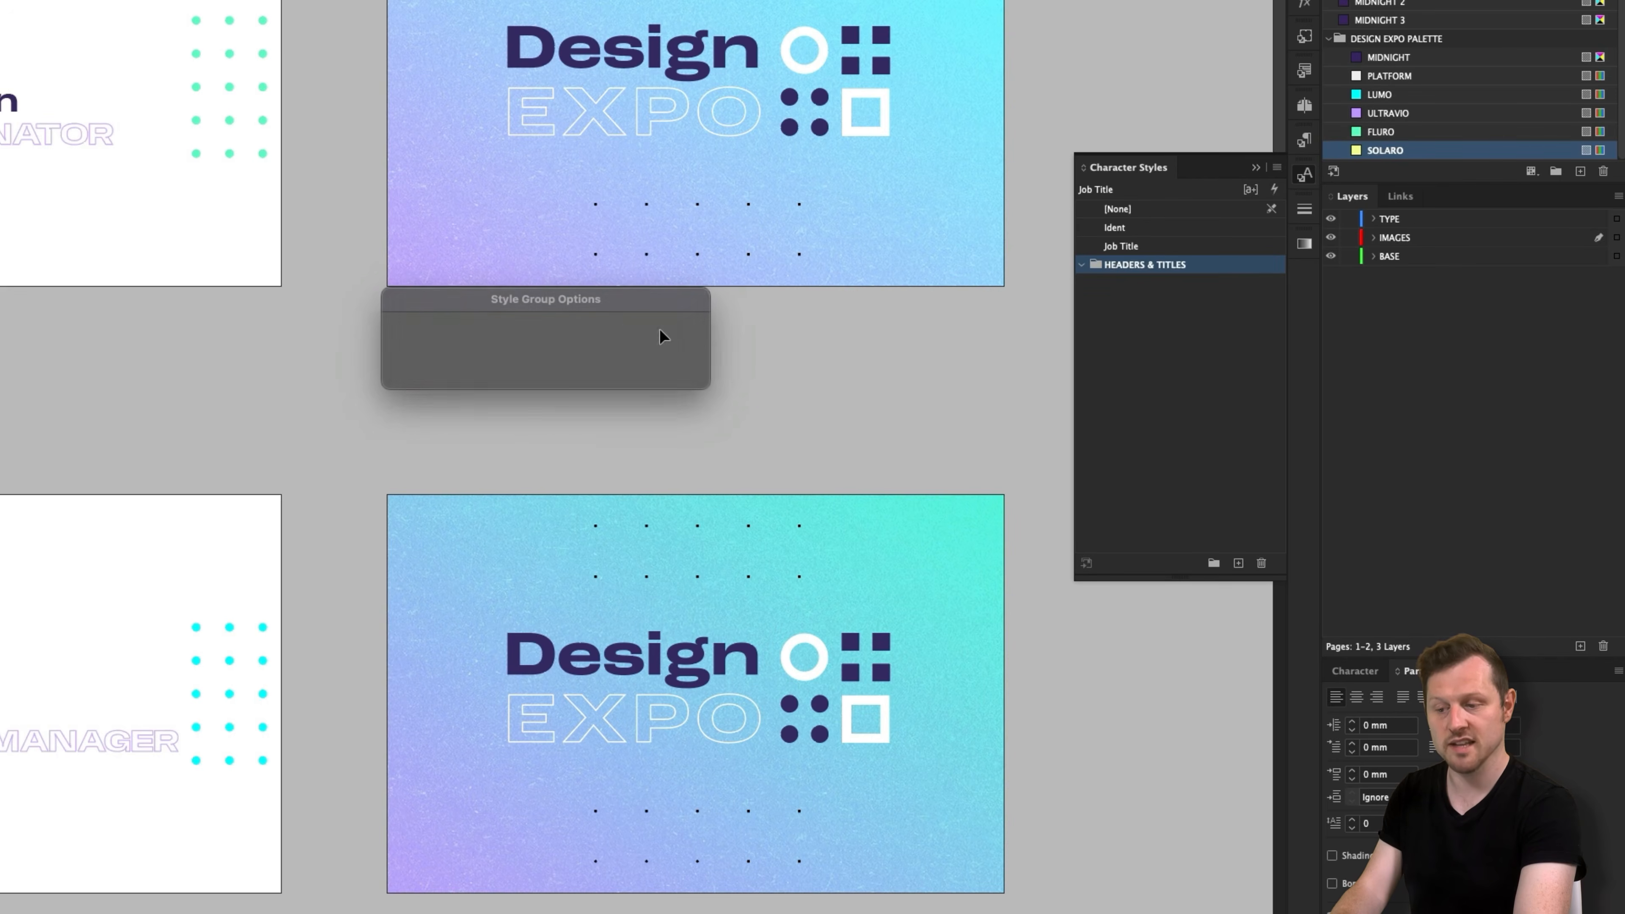
pyautogui.moveTo(1119, 248); pyautogui.dragTo(1155, 266)
# - Create a character style group named DETAILS and move the Ident style into it
pyautogui.click(1211, 563)
pyautogui.doubleClick(1135, 285)
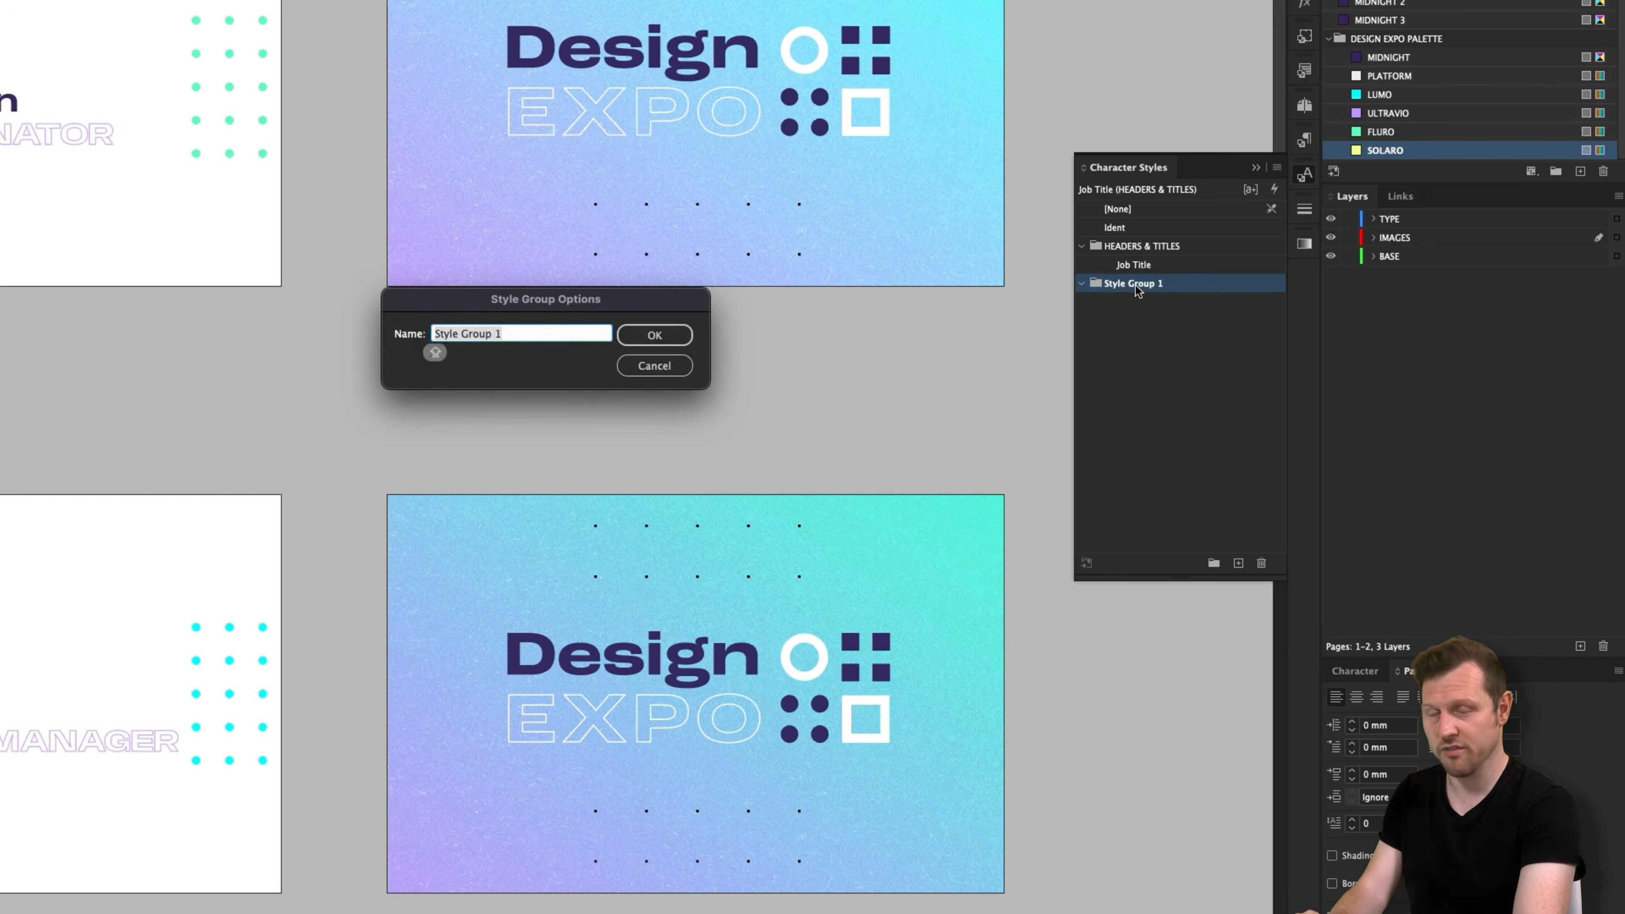
pyautogui.write('DETAILS')
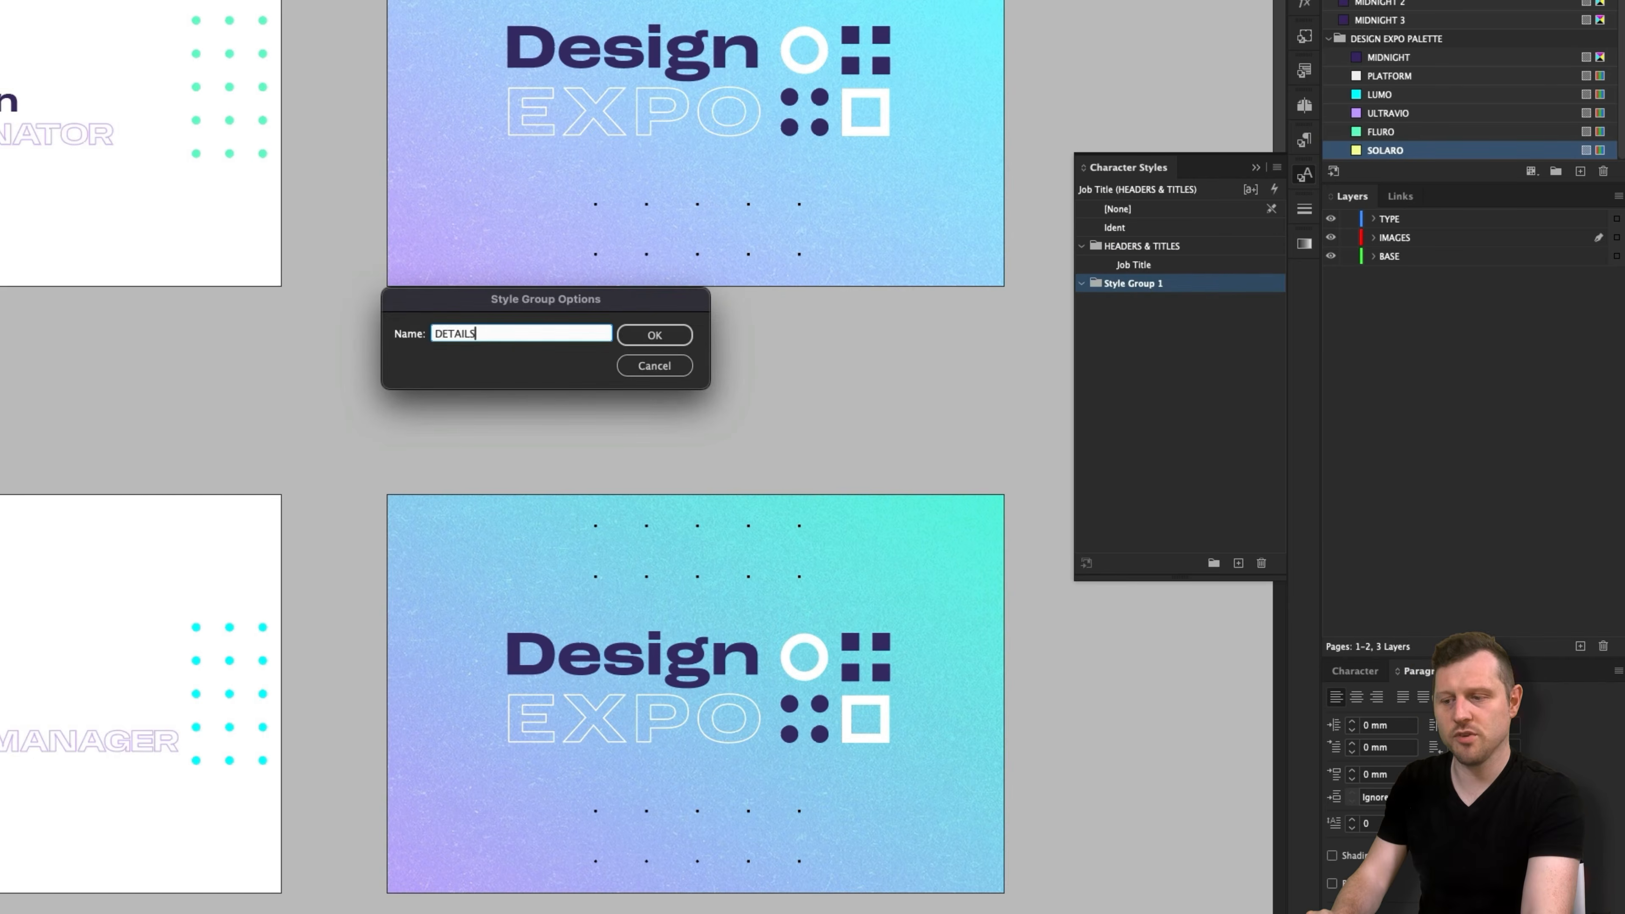
pyautogui.press('Return')
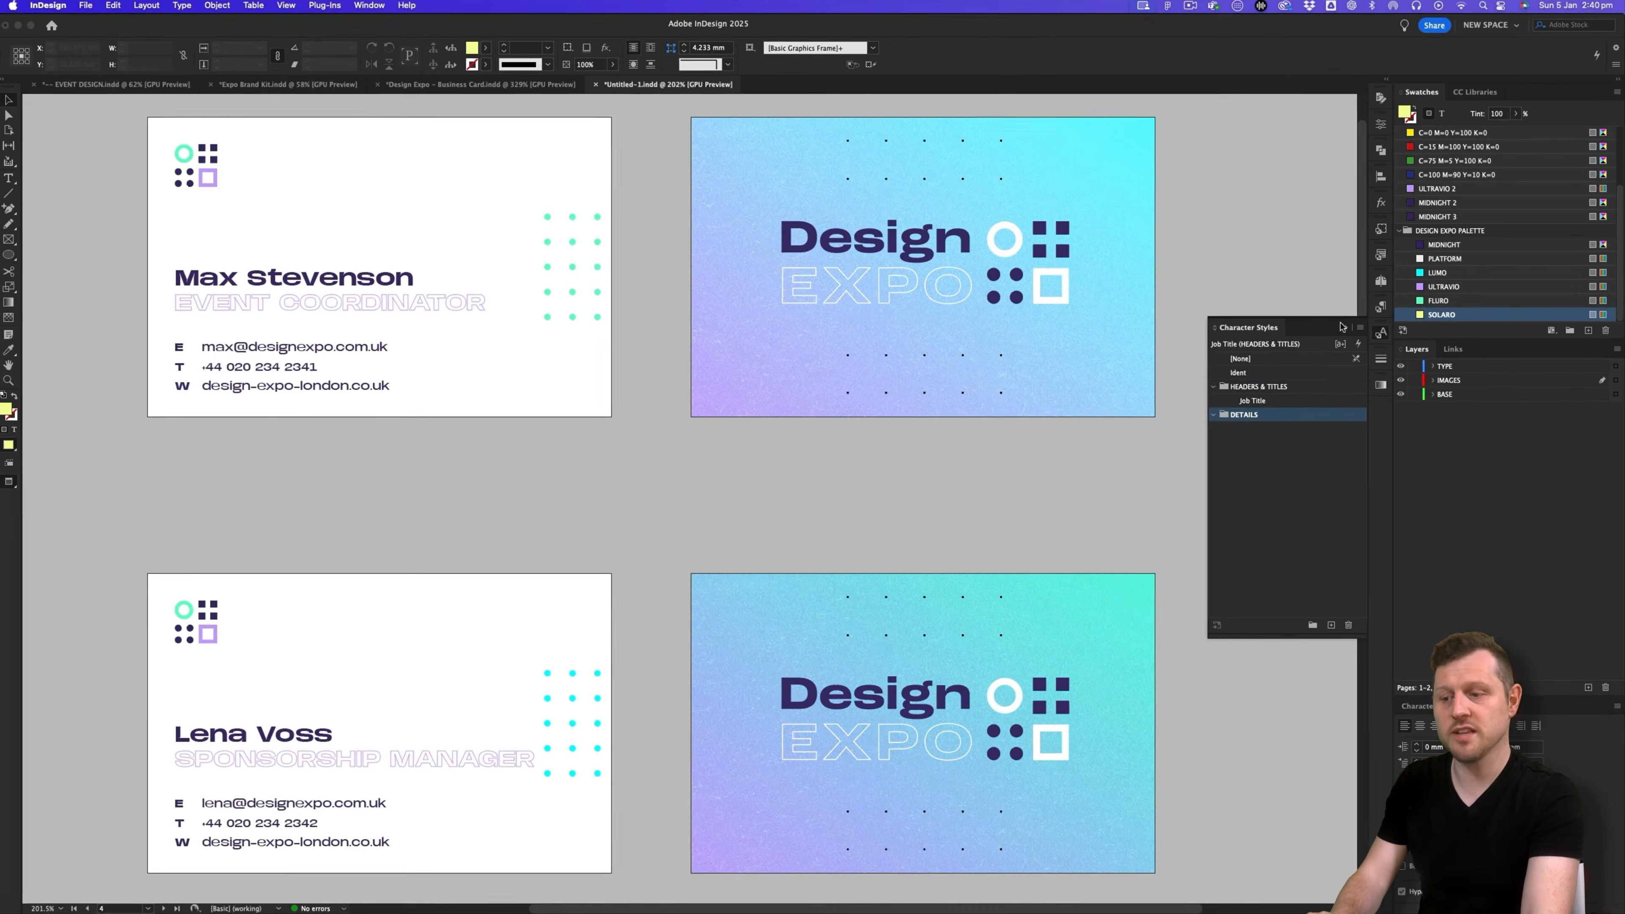
pyautogui.moveTo(1238, 372); pyautogui.dragTo(1240, 416)
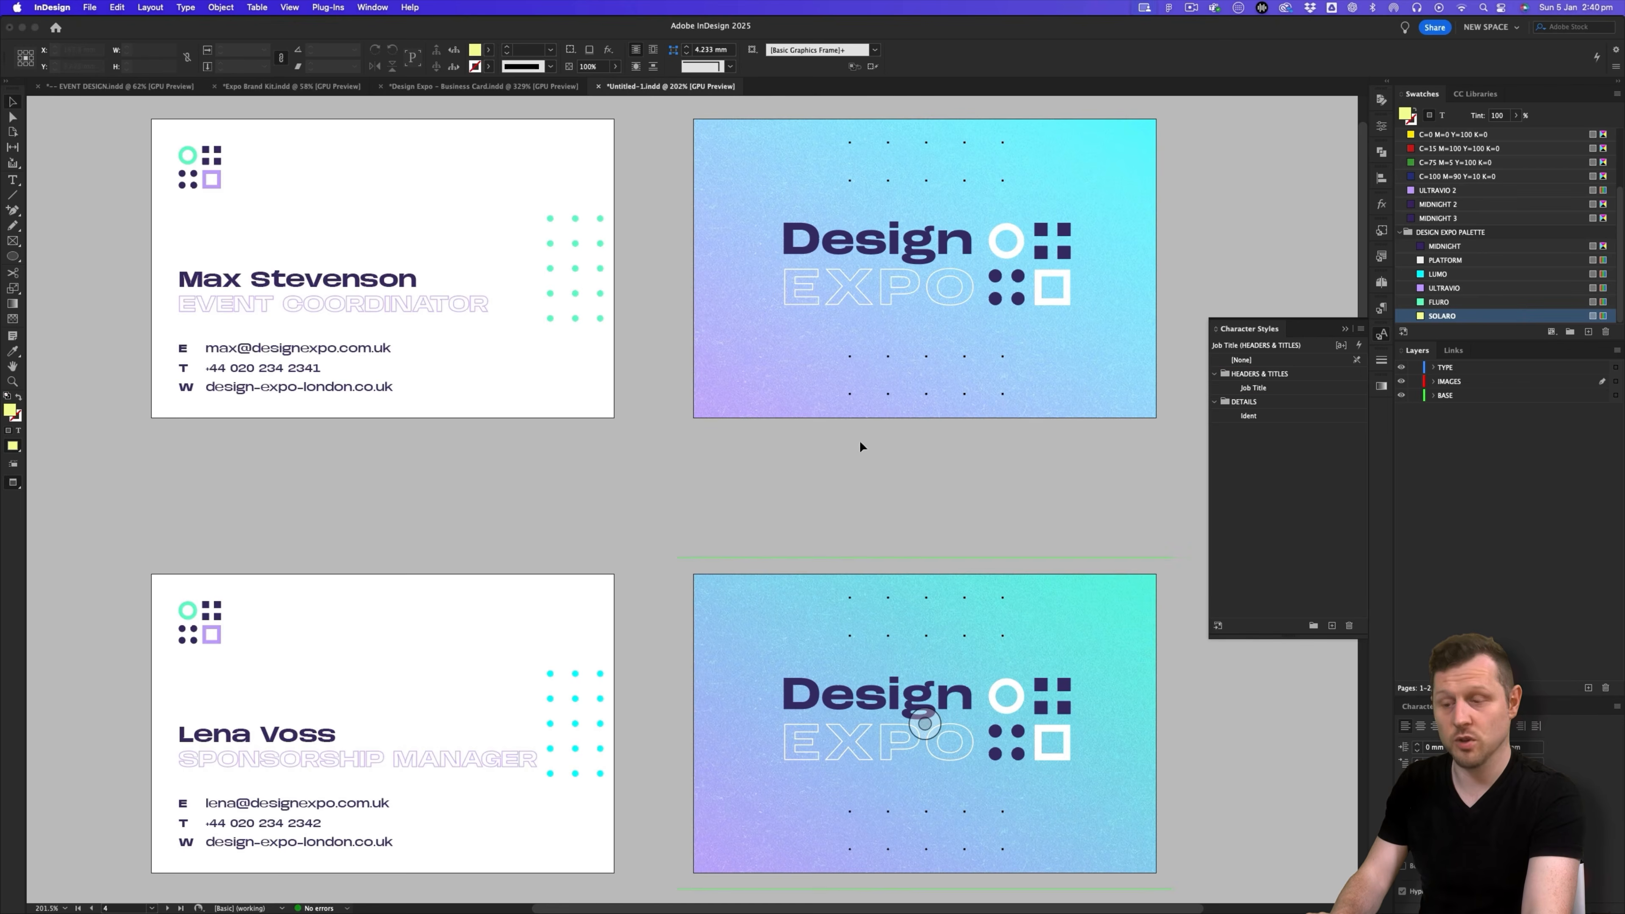
# - Look over the fronts and backs of the first two finished business cards
pyautogui.press('z')
pyautogui.moveTo(829, 461); pyautogui.dragTo(691, 551)
pyautogui.press('v')
pyautogui.press('z')
pyautogui.moveTo(731, 318); pyautogui.dragTo(907, 218)
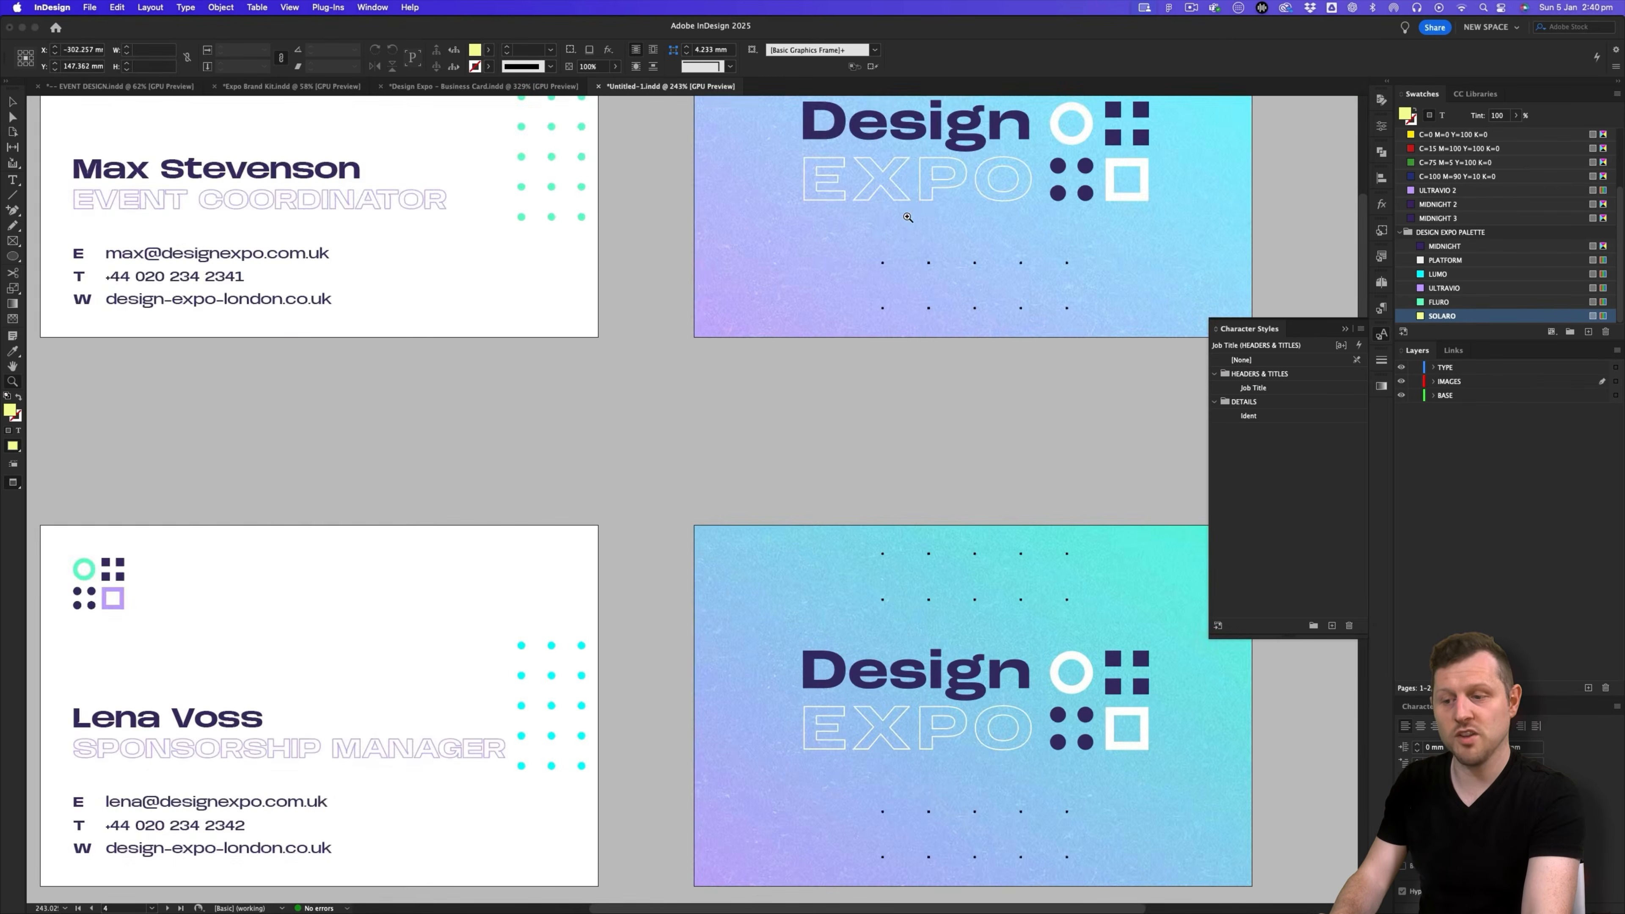
pyautogui.moveTo(867, 366); pyautogui.dragTo(854, 556)
pyautogui.moveTo(875, 441); pyautogui.dragTo(852, 439)
pyautogui.moveTo(982, 423); pyautogui.dragTo(943, 423)
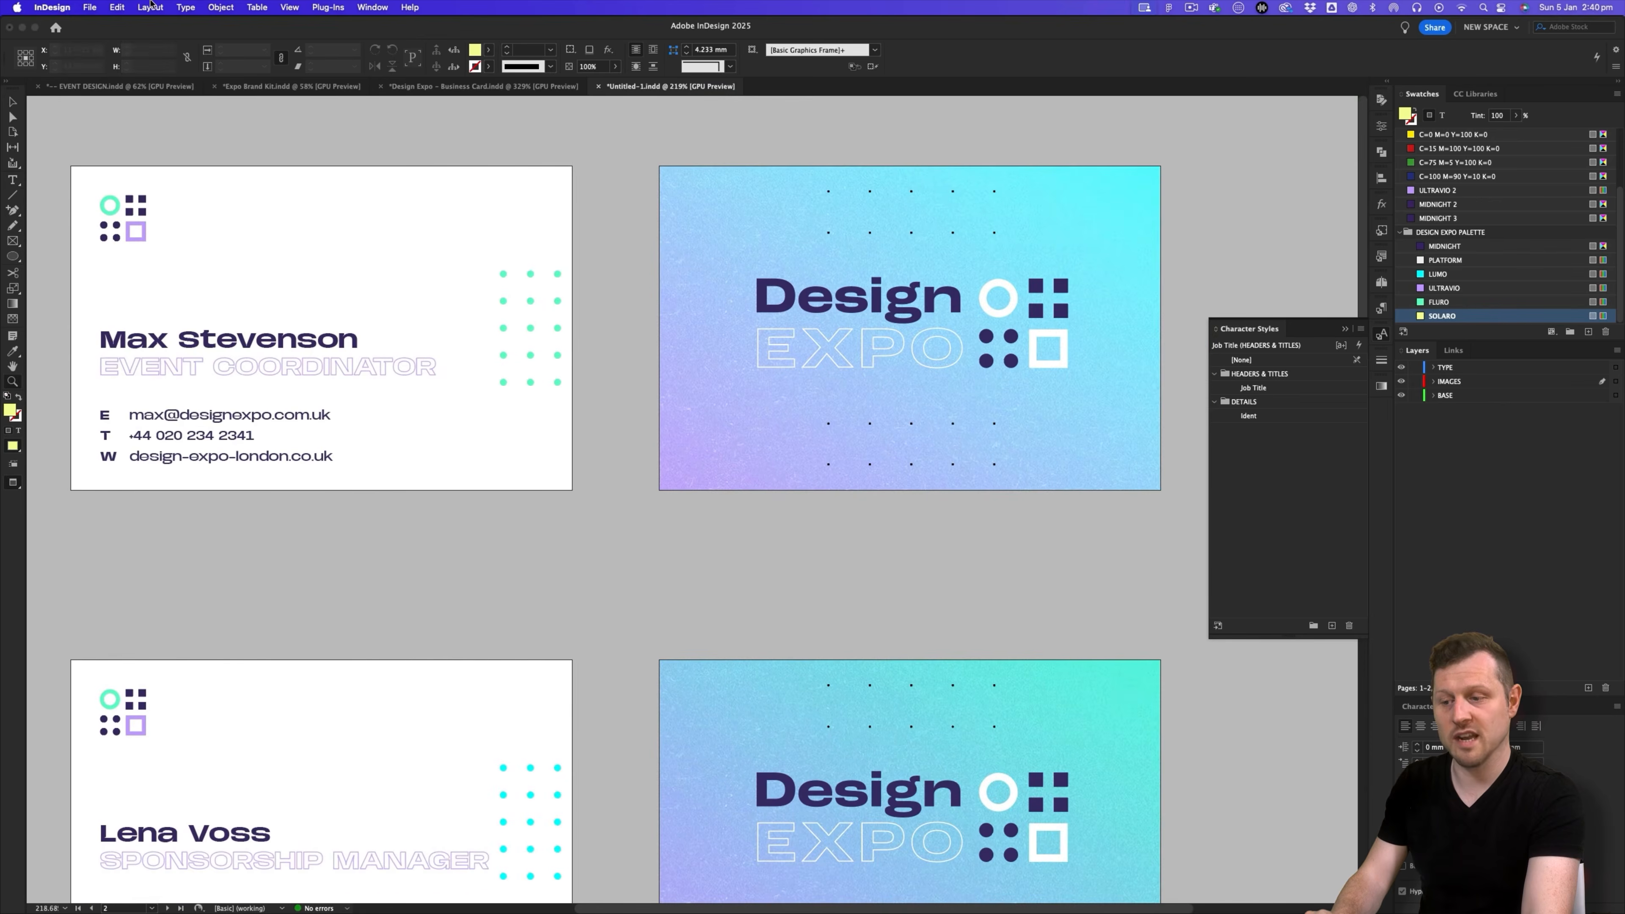
# - Export as Adobe PDF (Print) into 4 - PUBLISH's PDF folder, naming the file with the first cardholder's name plus "- Business Card"
pyautogui.click(90, 7)
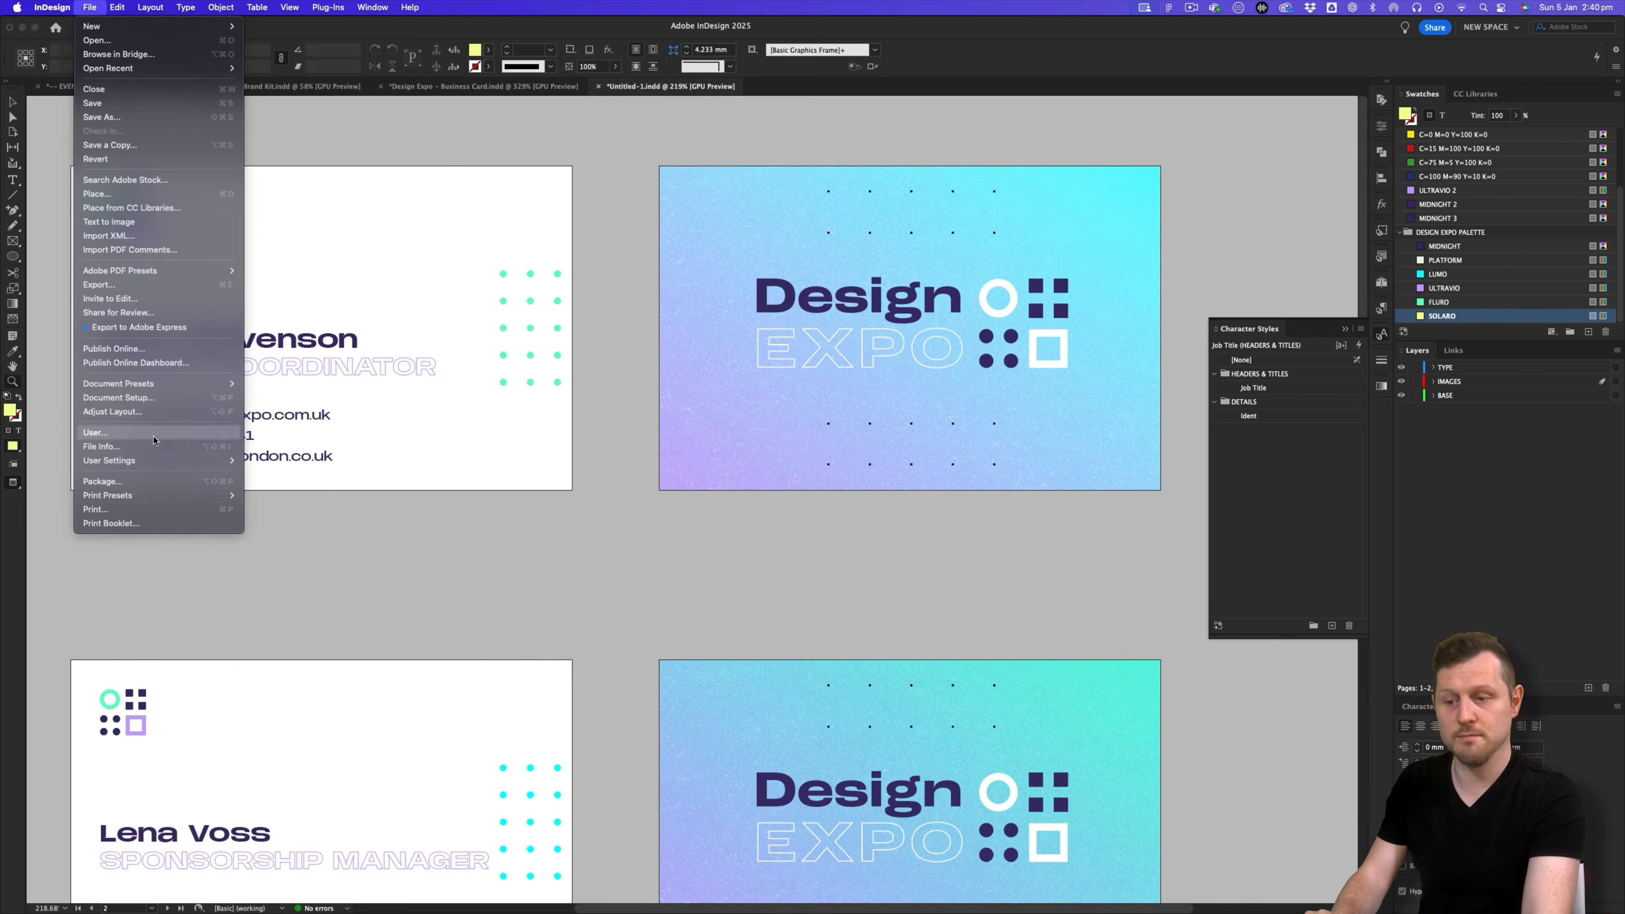
pyautogui.click(644, 551)
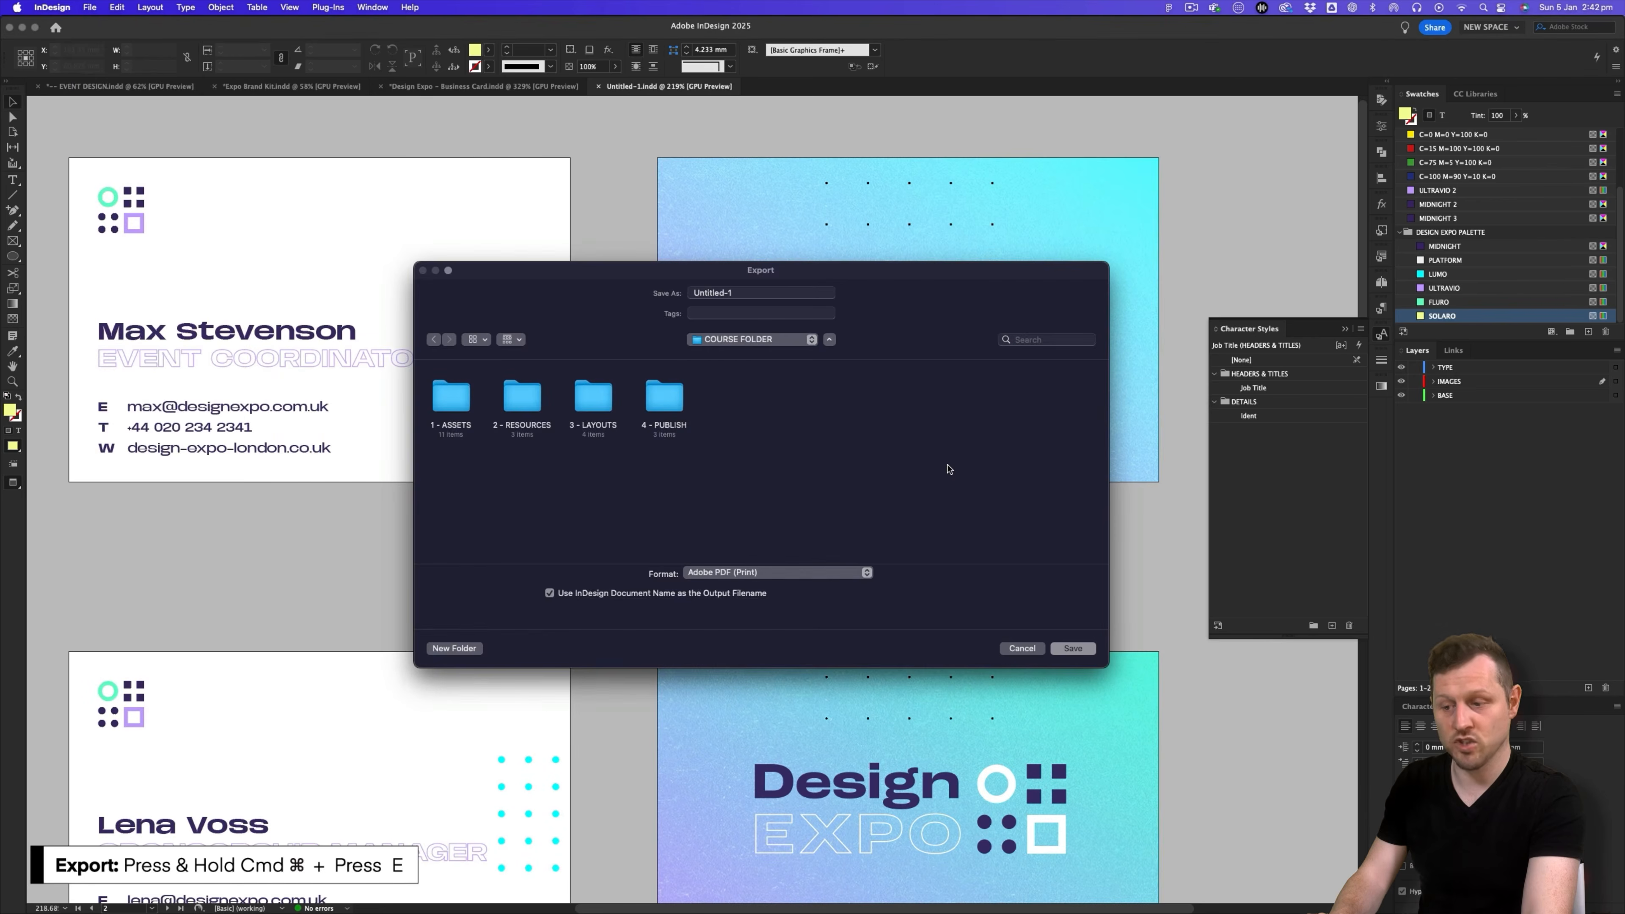
pyautogui.click(664, 413)
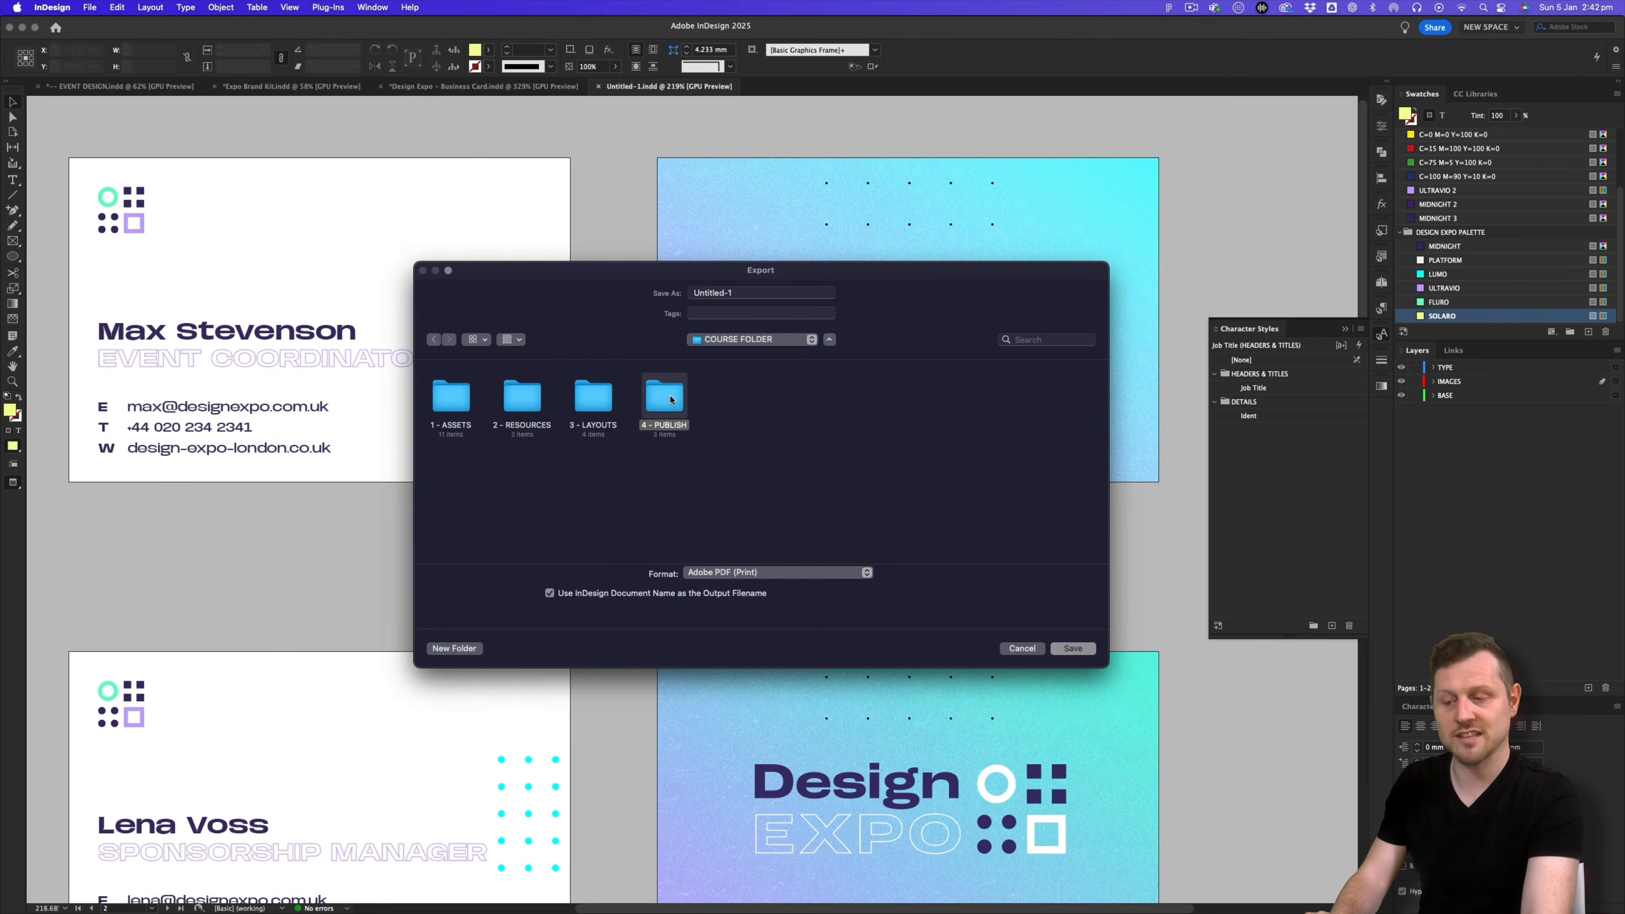
pyautogui.doubleClick(670, 400)
pyautogui.doubleClick(592, 403)
pyautogui.moveTo(740, 291); pyautogui.dragTo(693, 291)
pyautogui.write('Max Stevenson - Business Card')
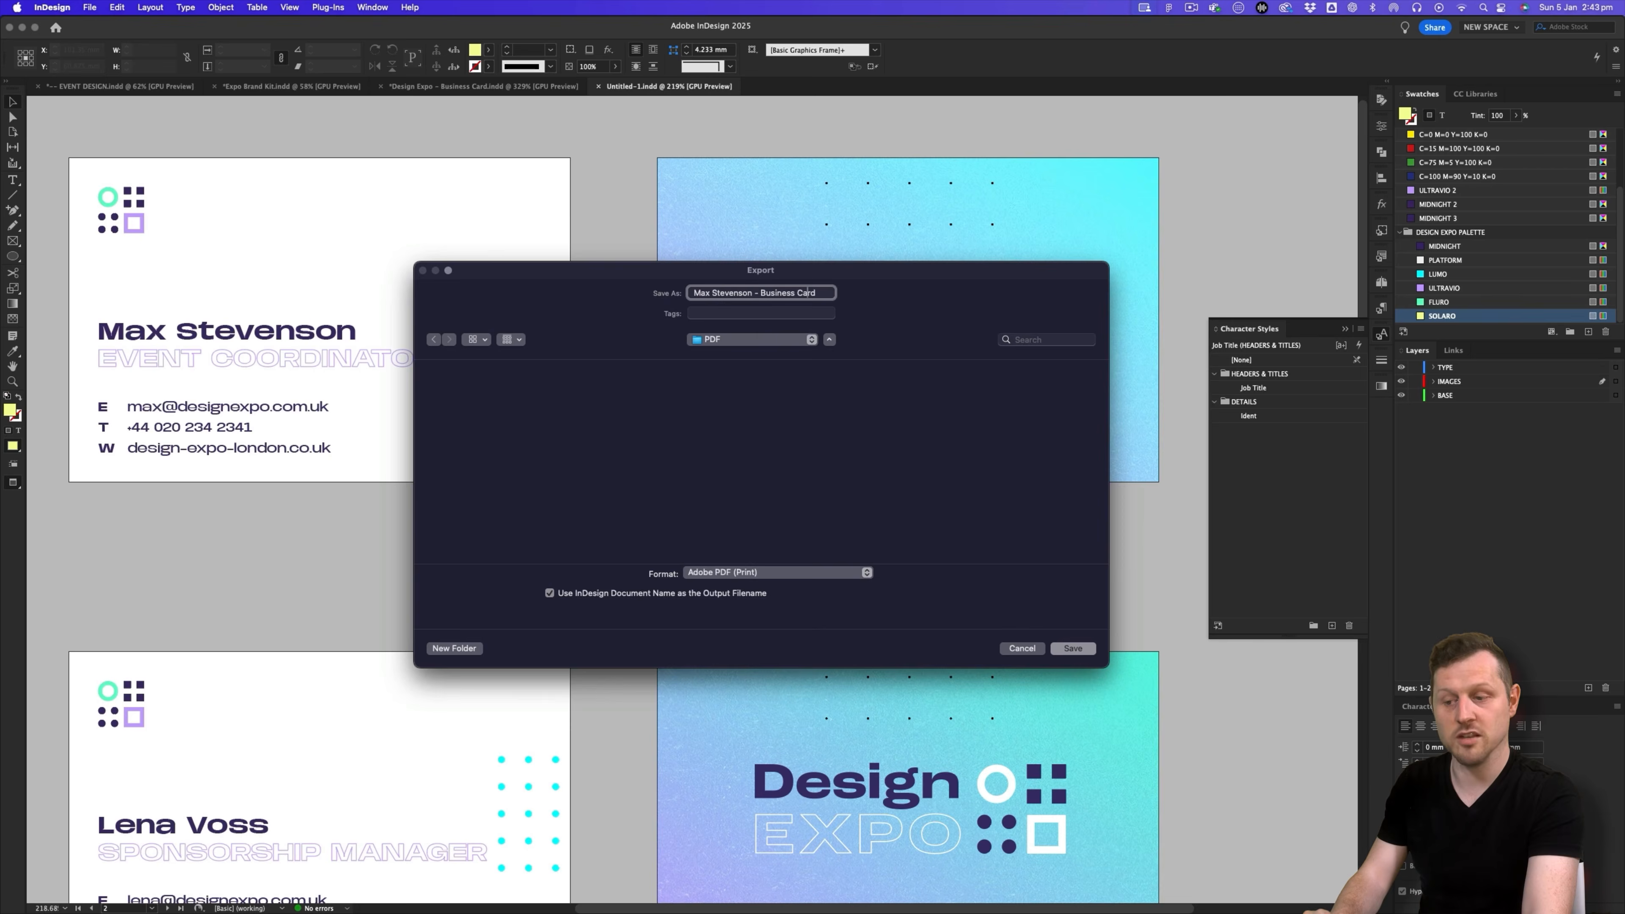
pyautogui.press('Return')
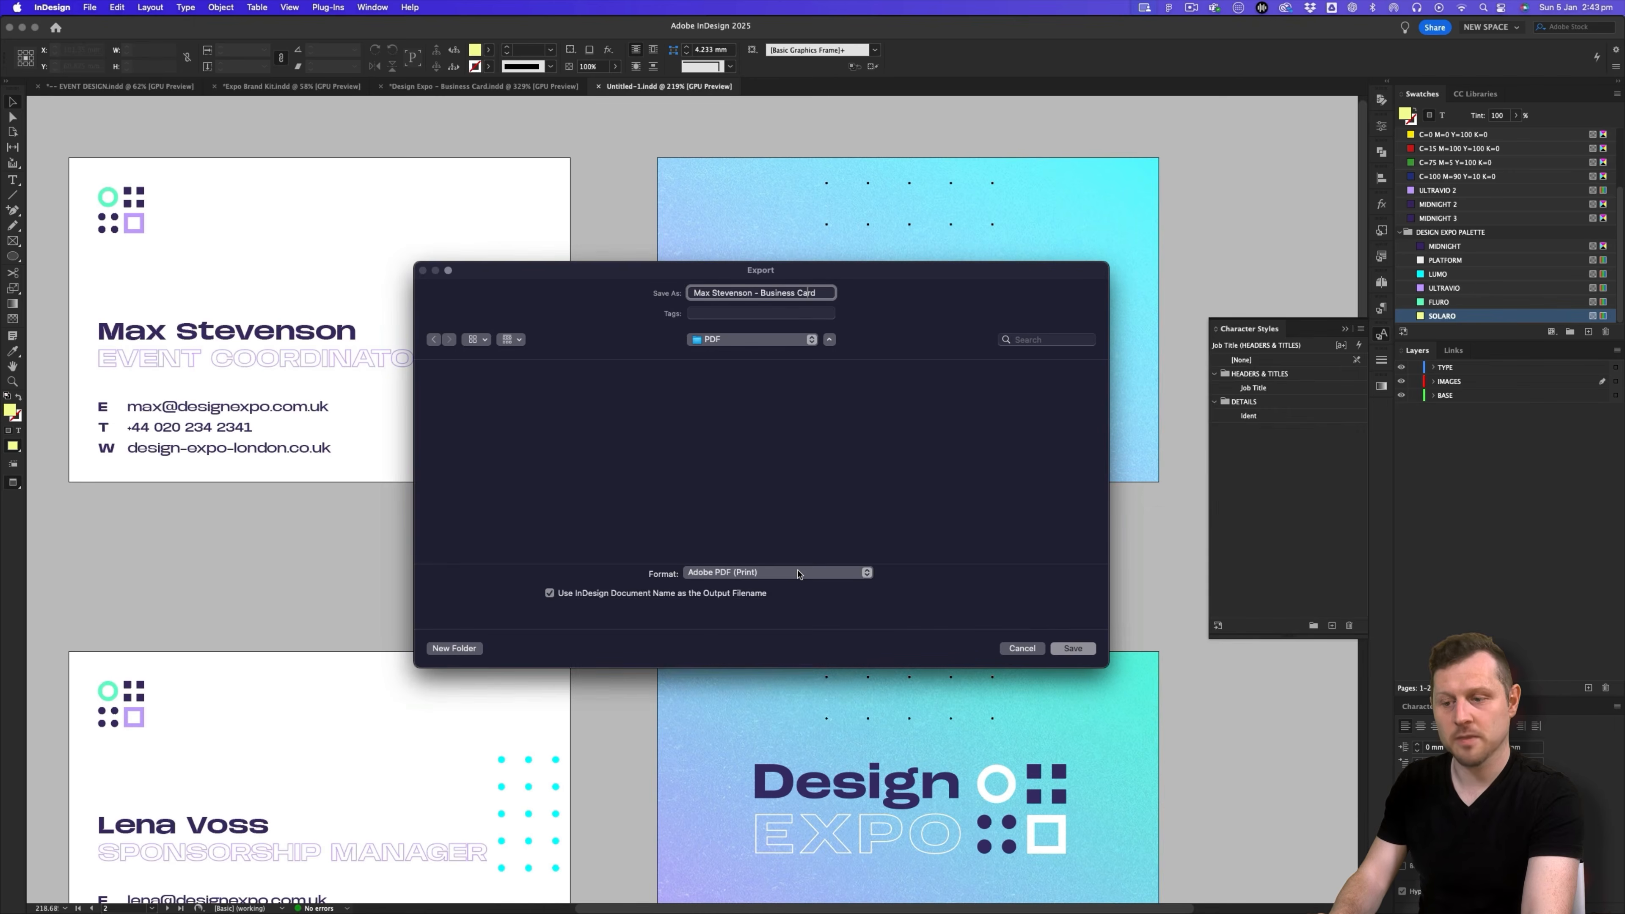
pyautogui.click(797, 573)
pyautogui.click(753, 573)
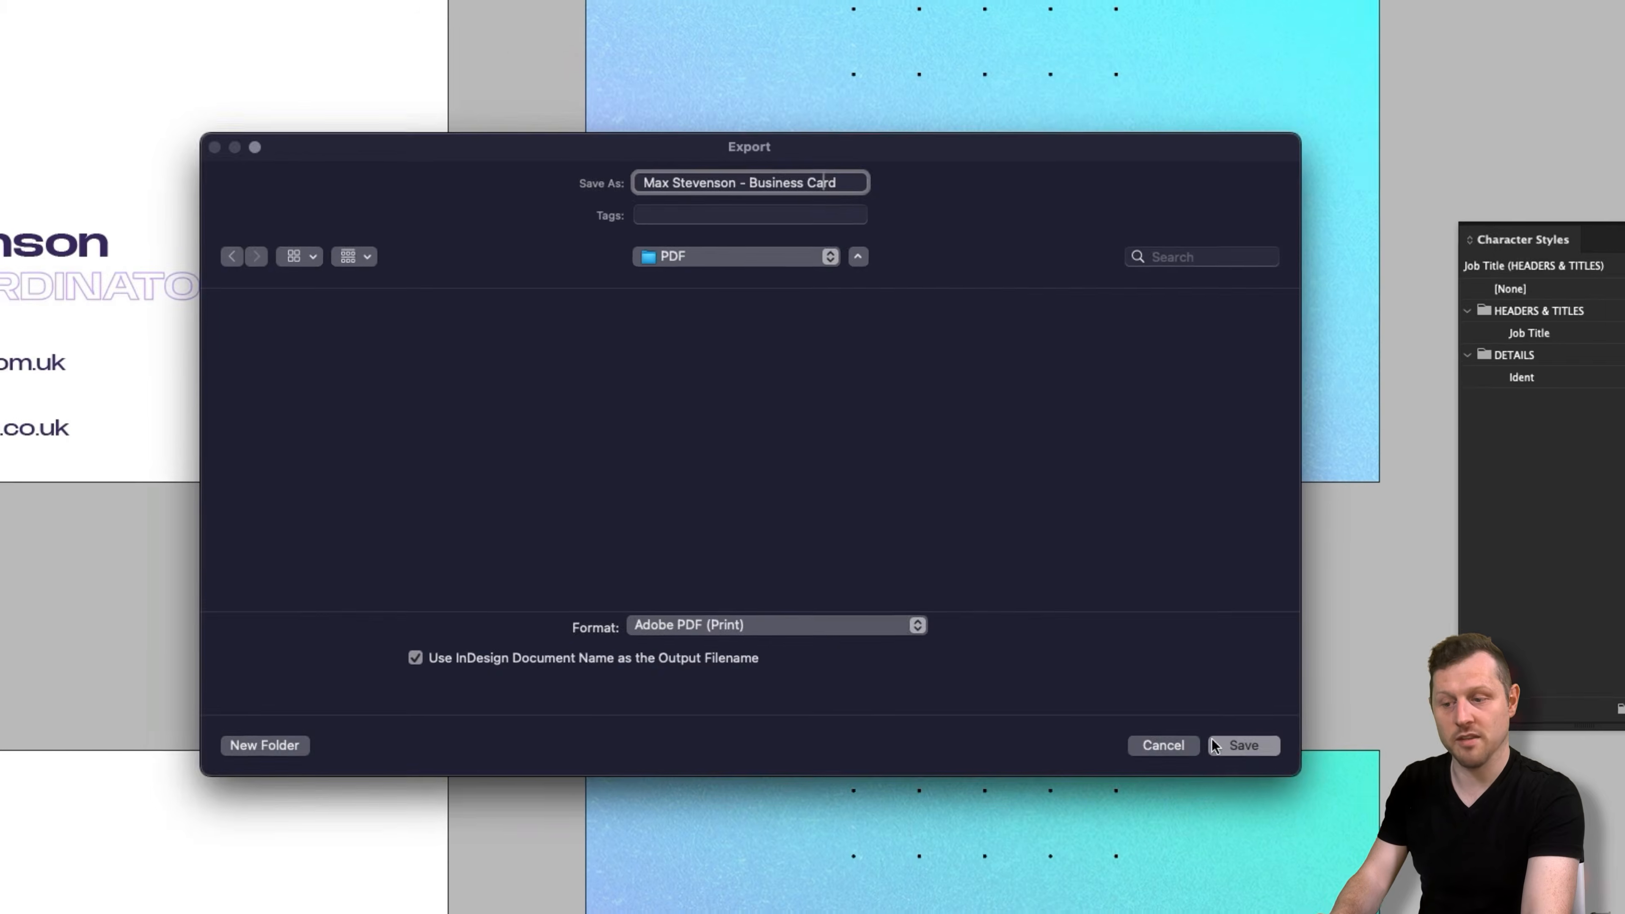
pyautogui.click(1073, 648)
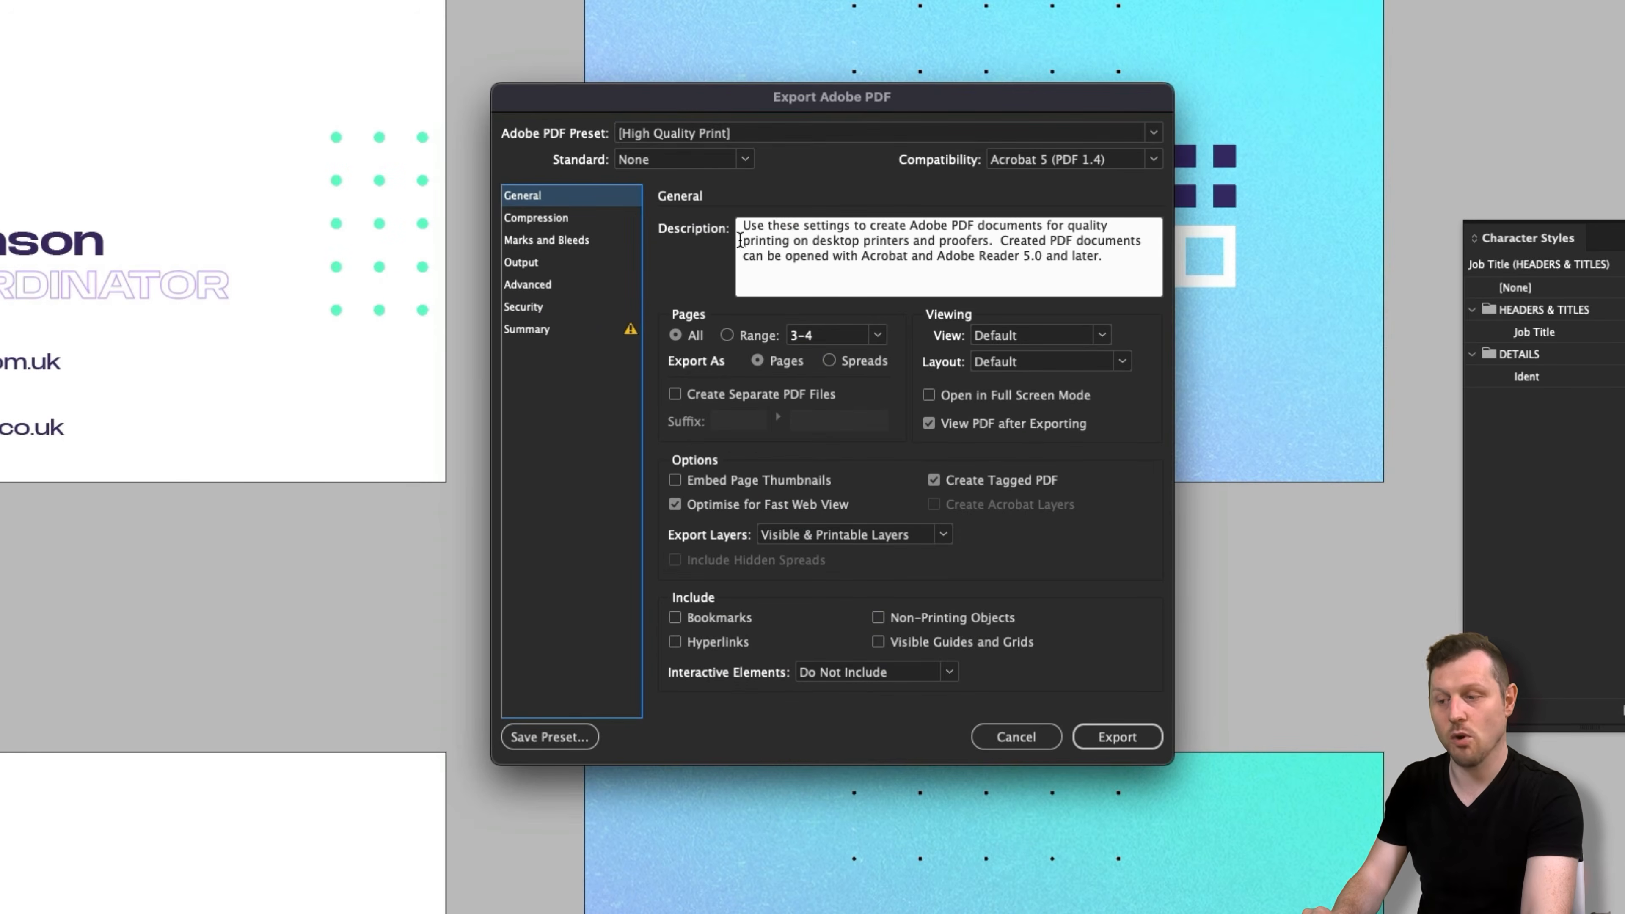
# - Choose the [High Quality Print] preset and limit the PDF export to pages 1-2
pyautogui.click(714, 136)
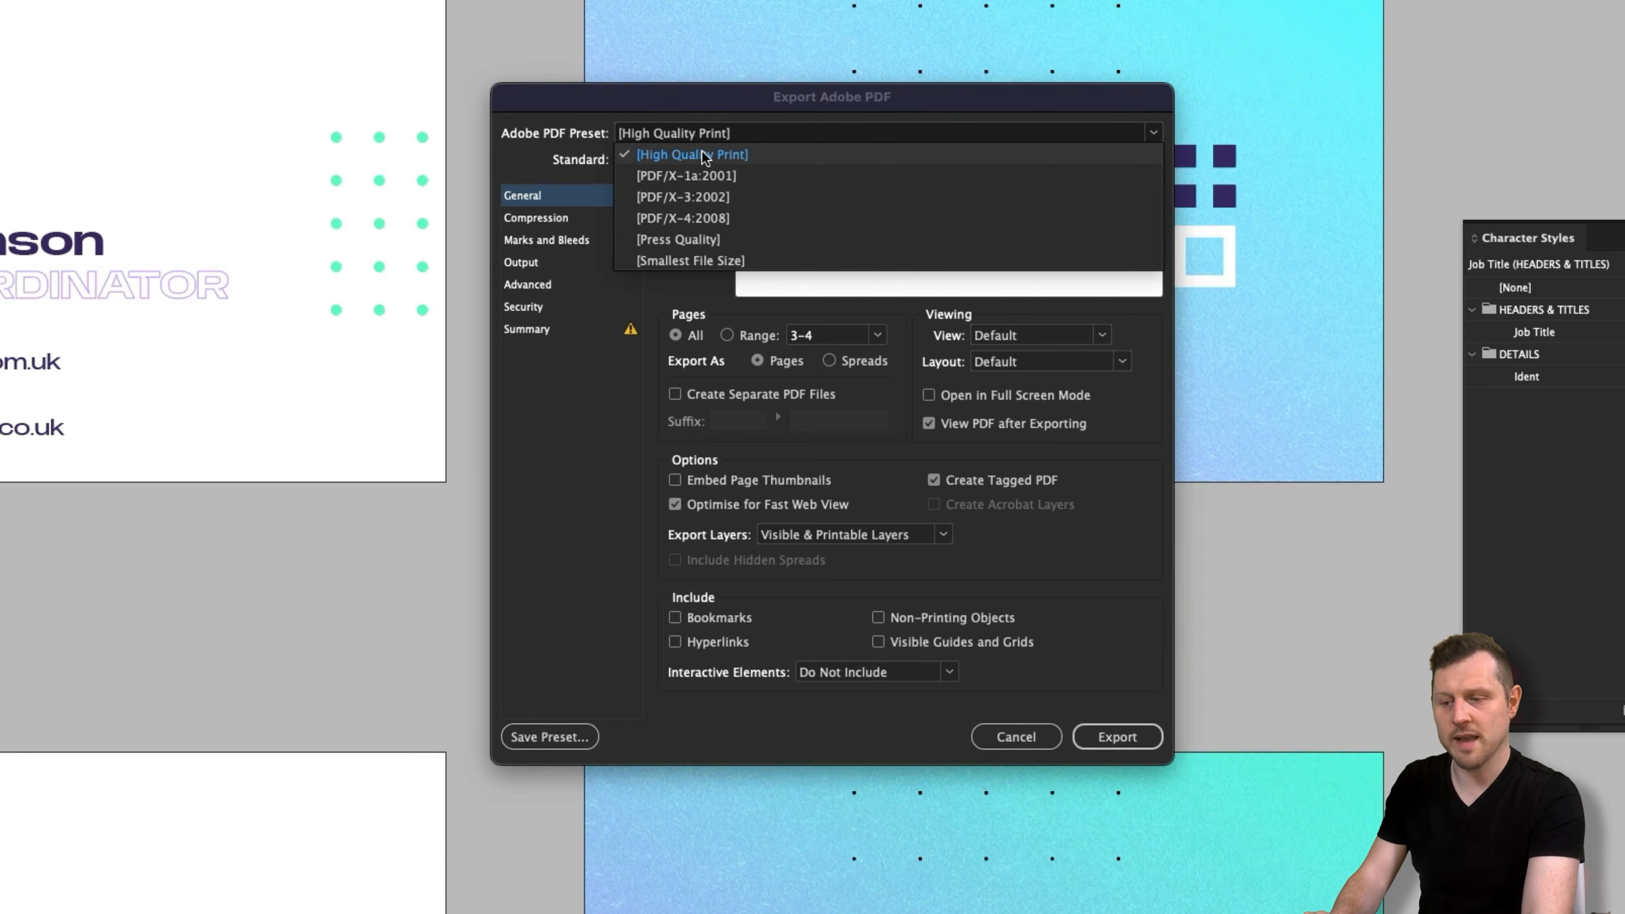
pyautogui.click(704, 157)
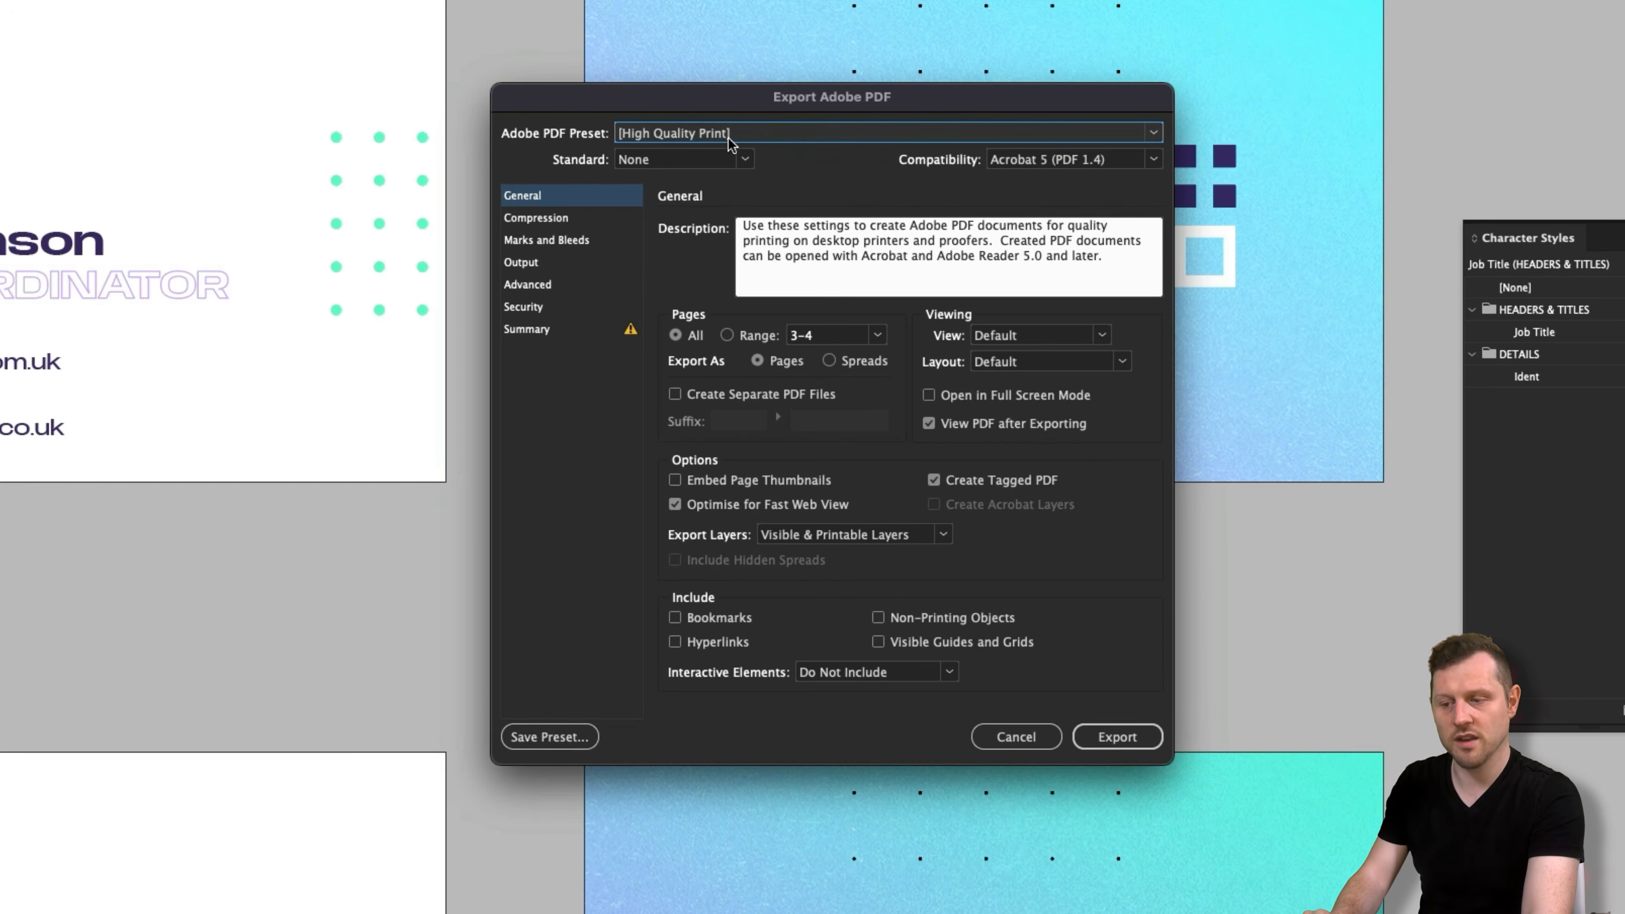
pyautogui.click(726, 335)
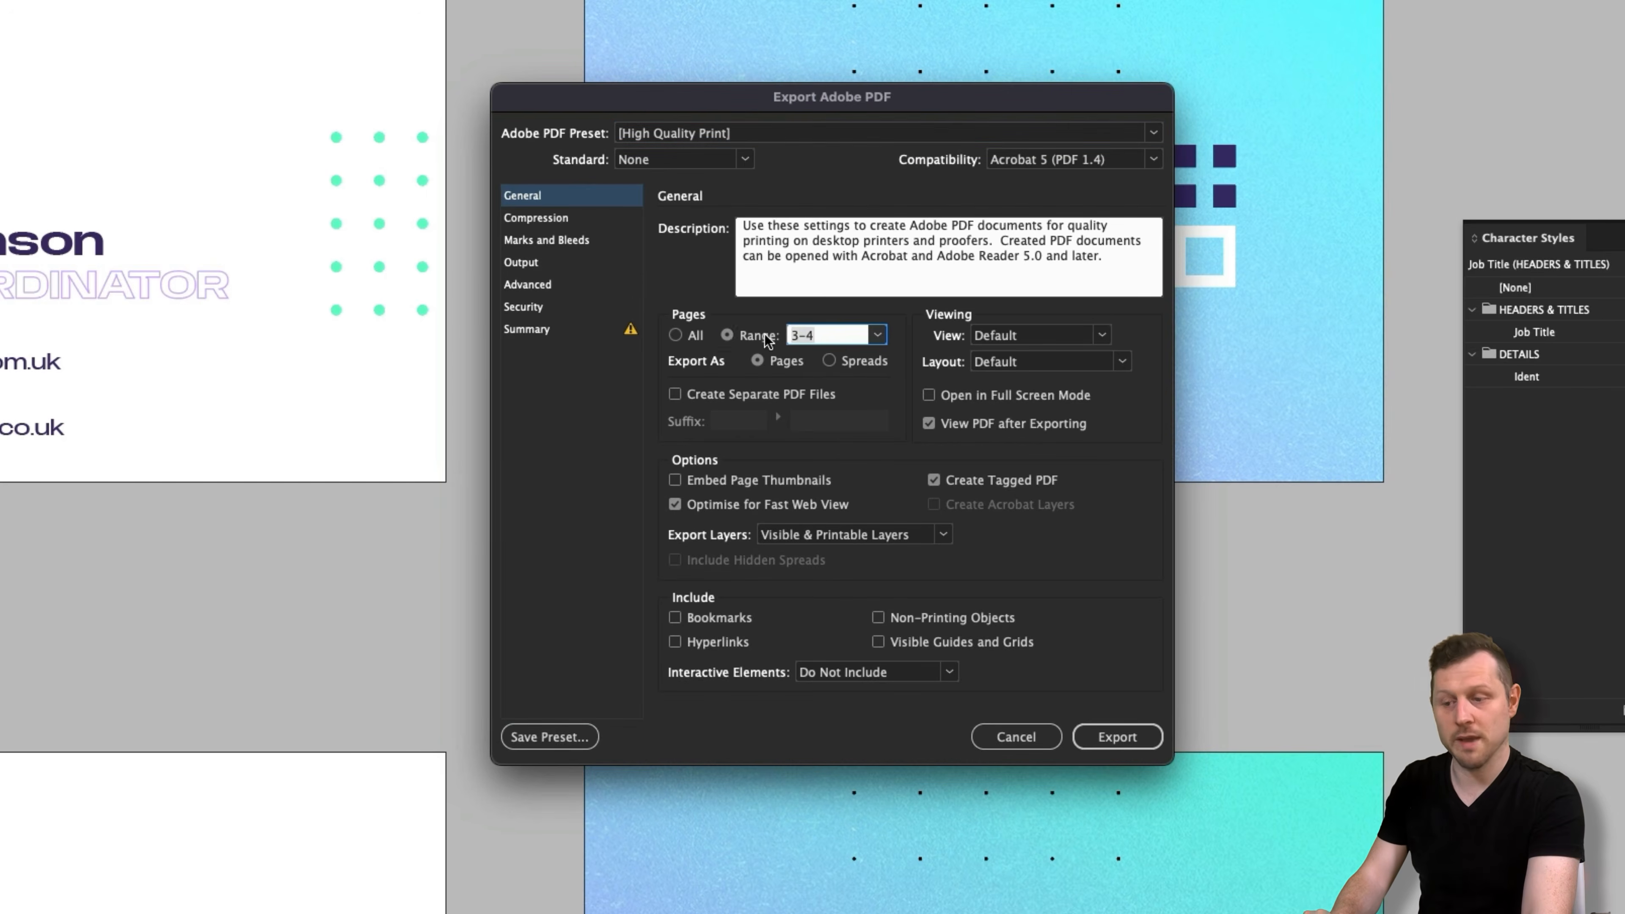
pyautogui.write('1-2')
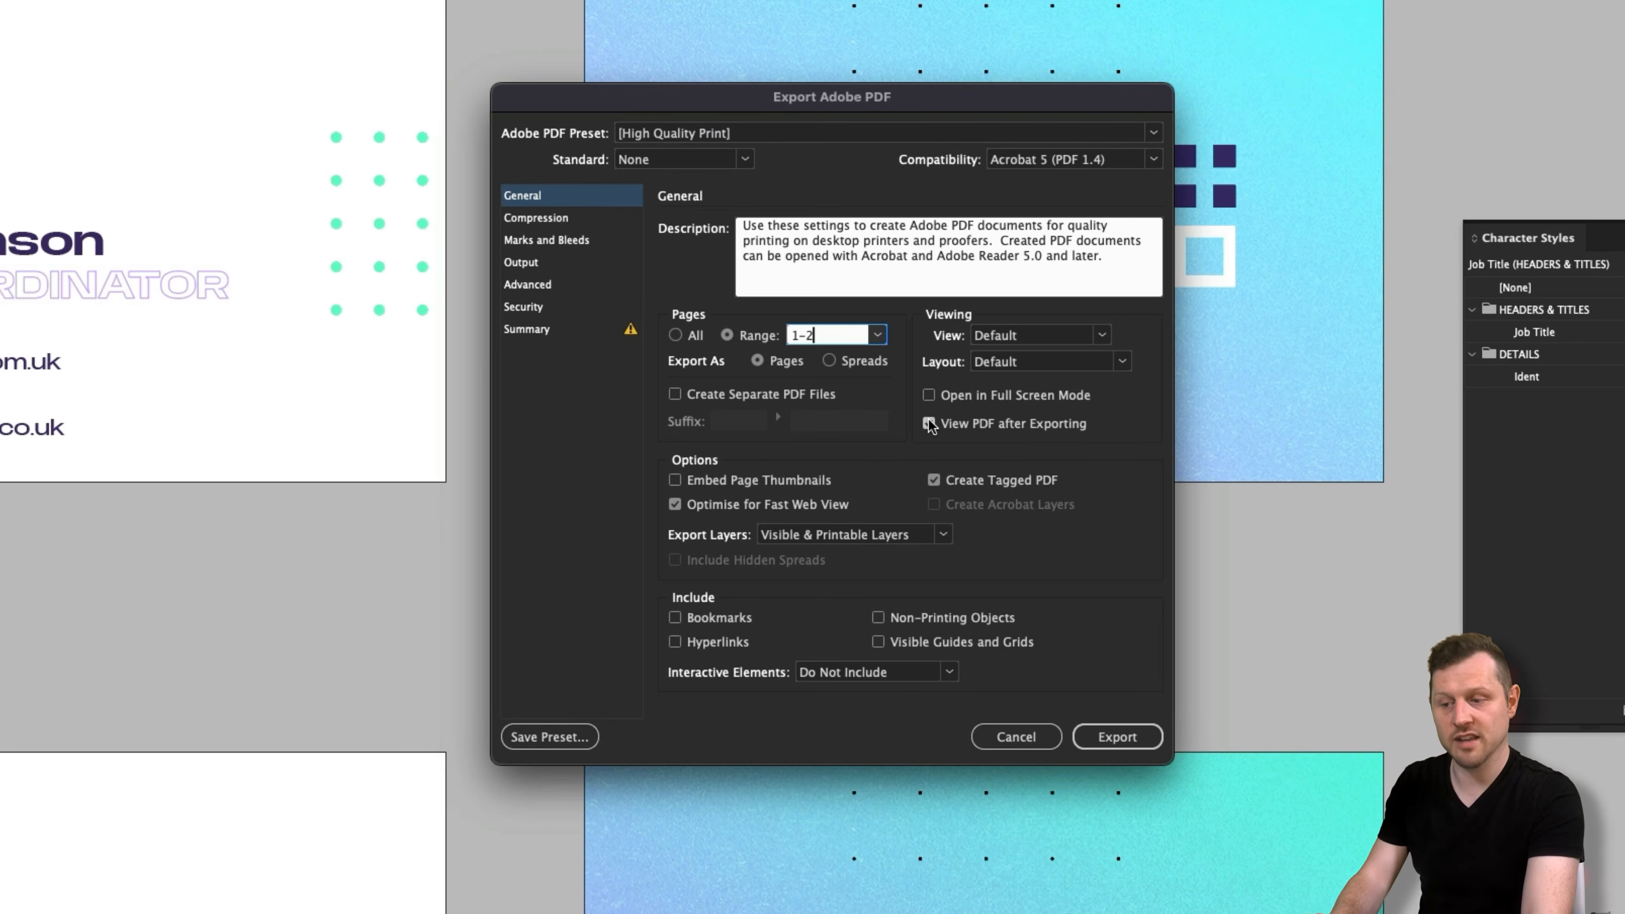
# - Enable crop marks and the document bleed settings, and export the PDF
pyautogui.click(546, 242)
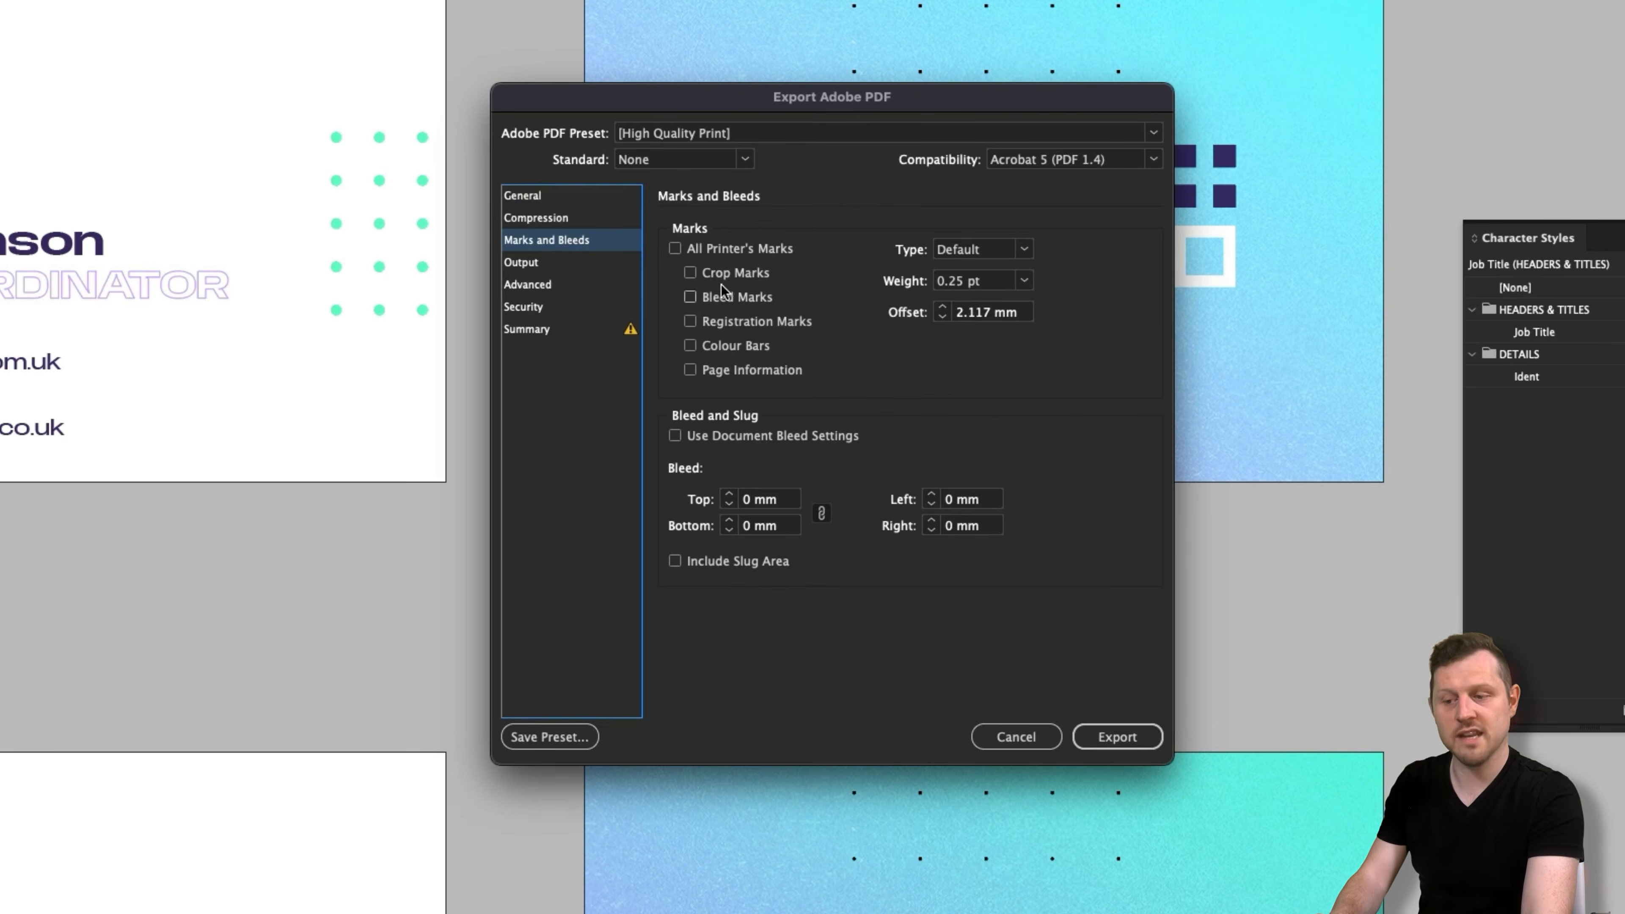
pyautogui.click(690, 273)
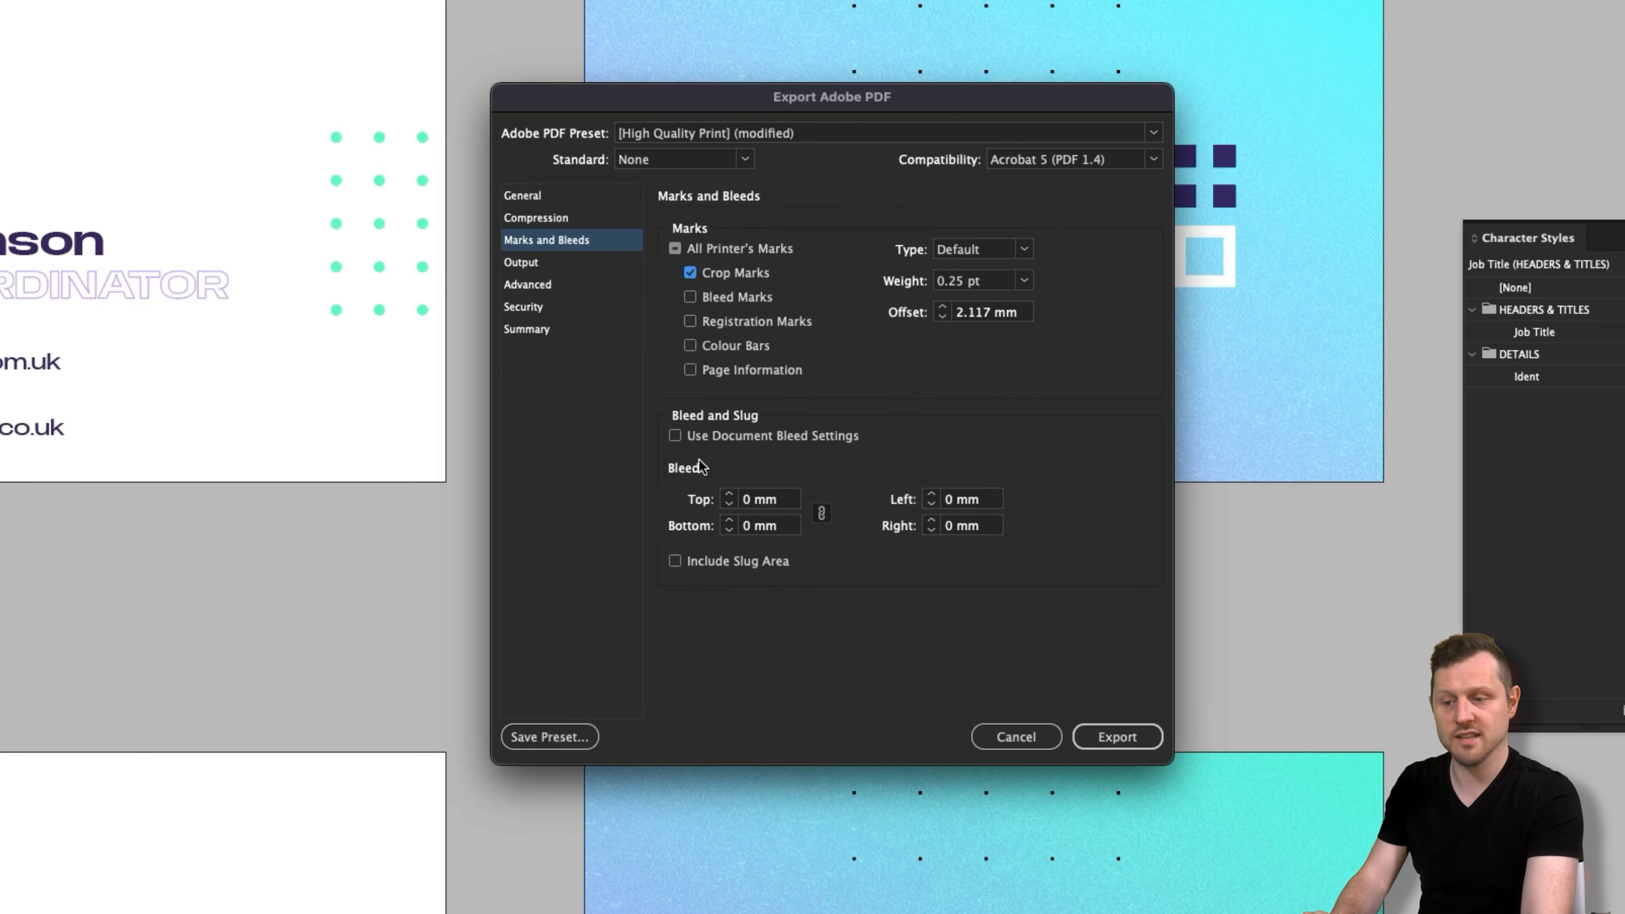
pyautogui.click(676, 438)
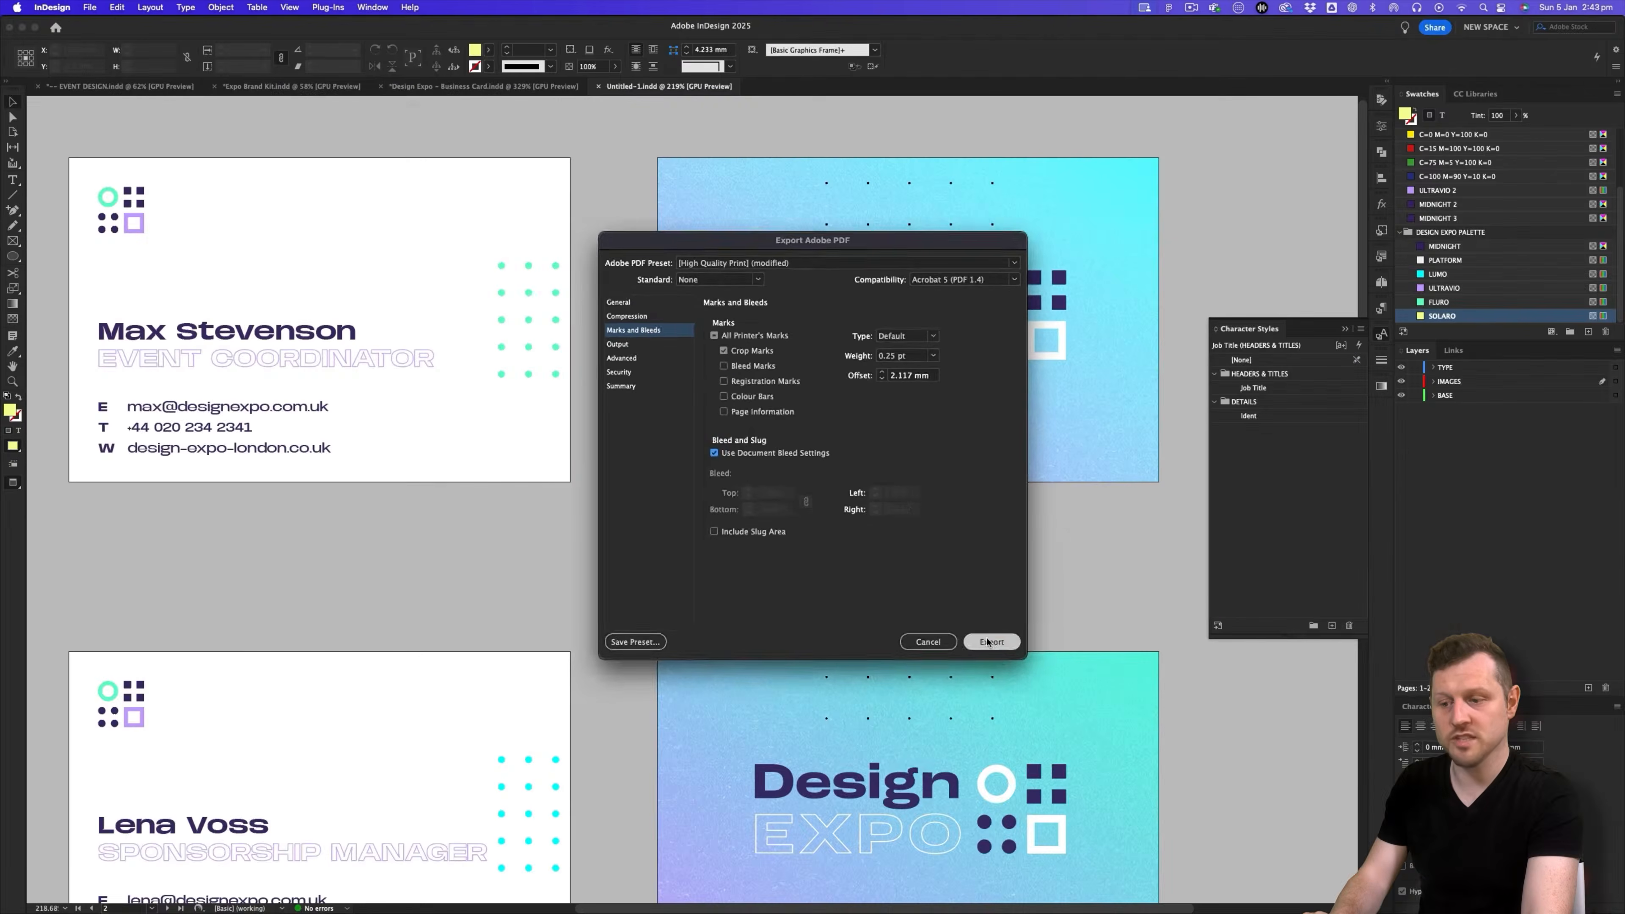
pyautogui.click(990, 641)
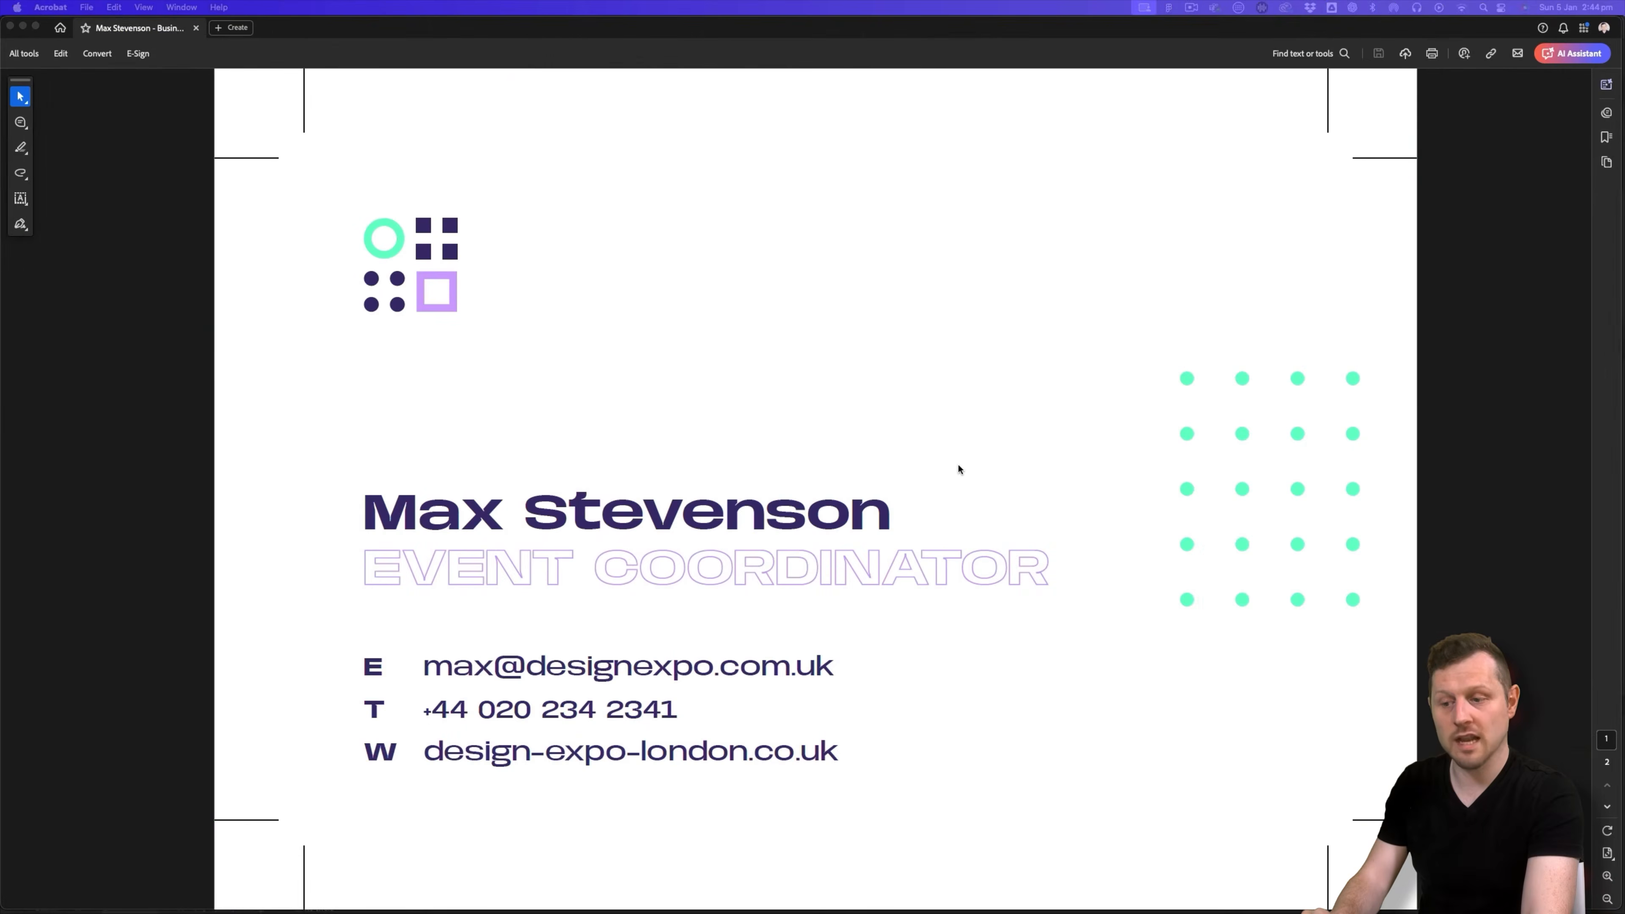
# - Inspect both pages of the exported PDF in Acrobat, checking the crop marks and bleed
pyautogui.press('super+minus')
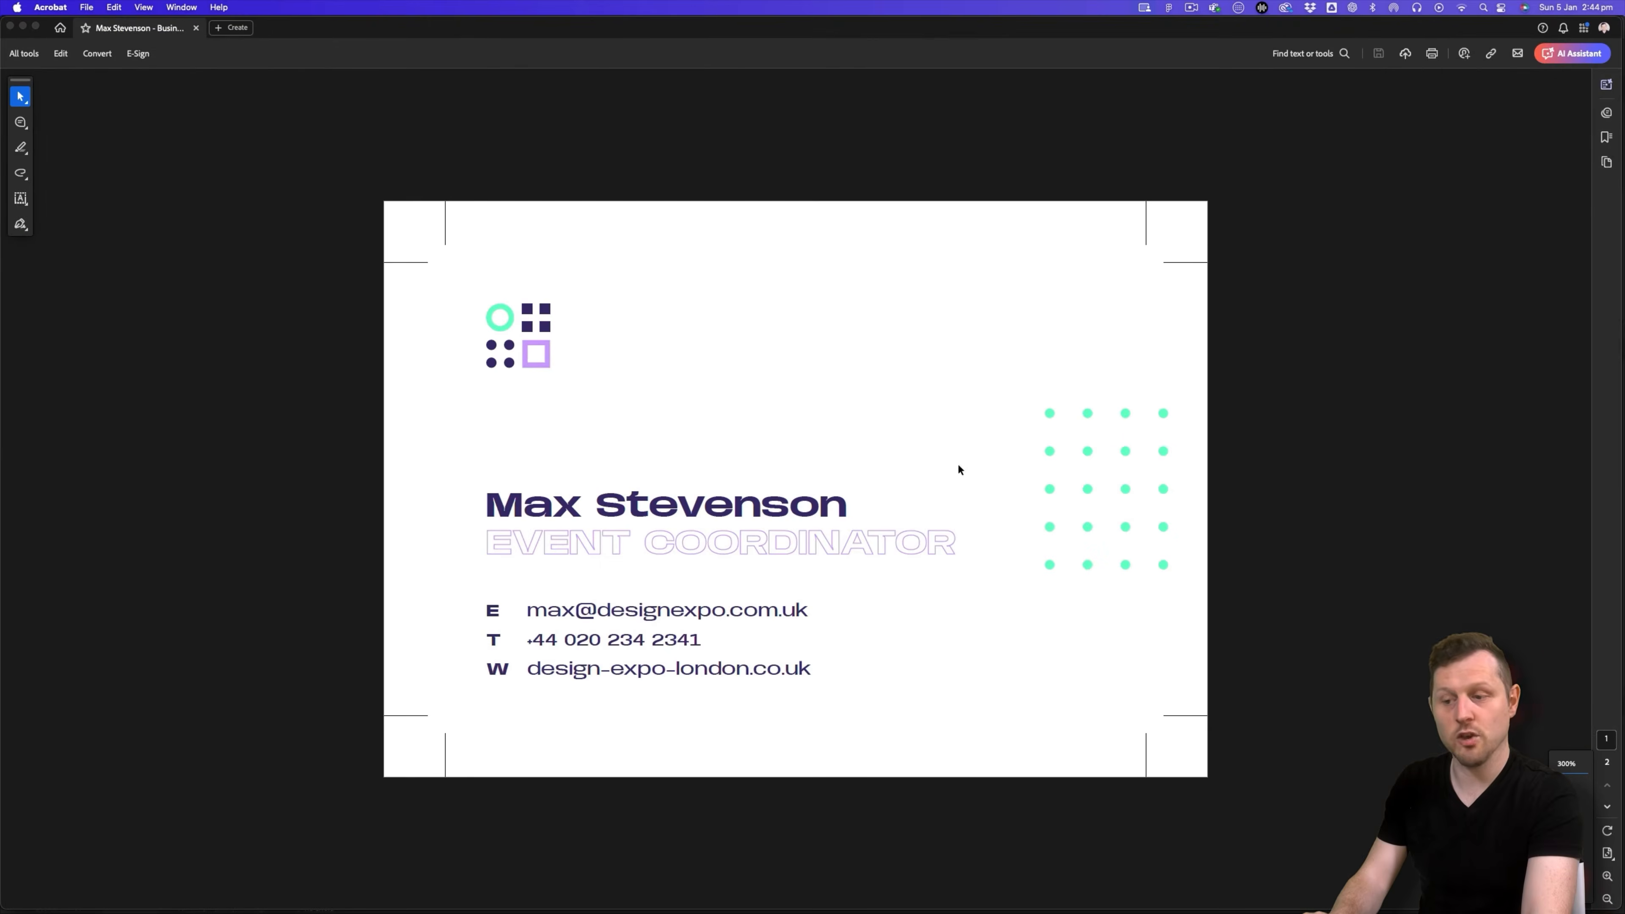
pyautogui.click(1606, 162)
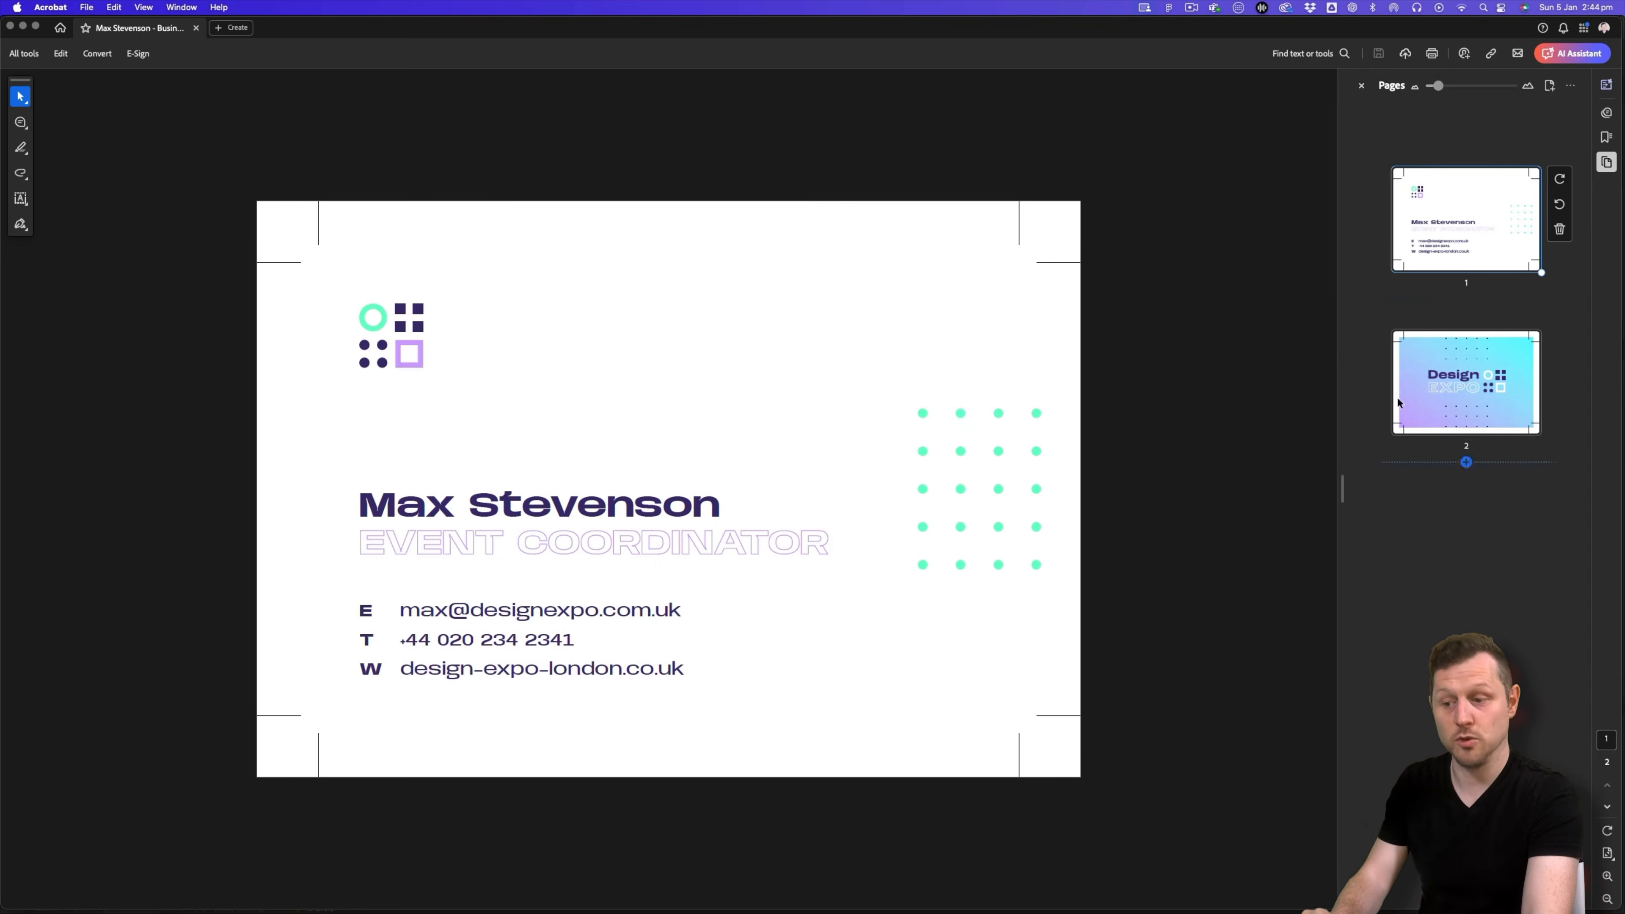
pyautogui.click(1439, 397)
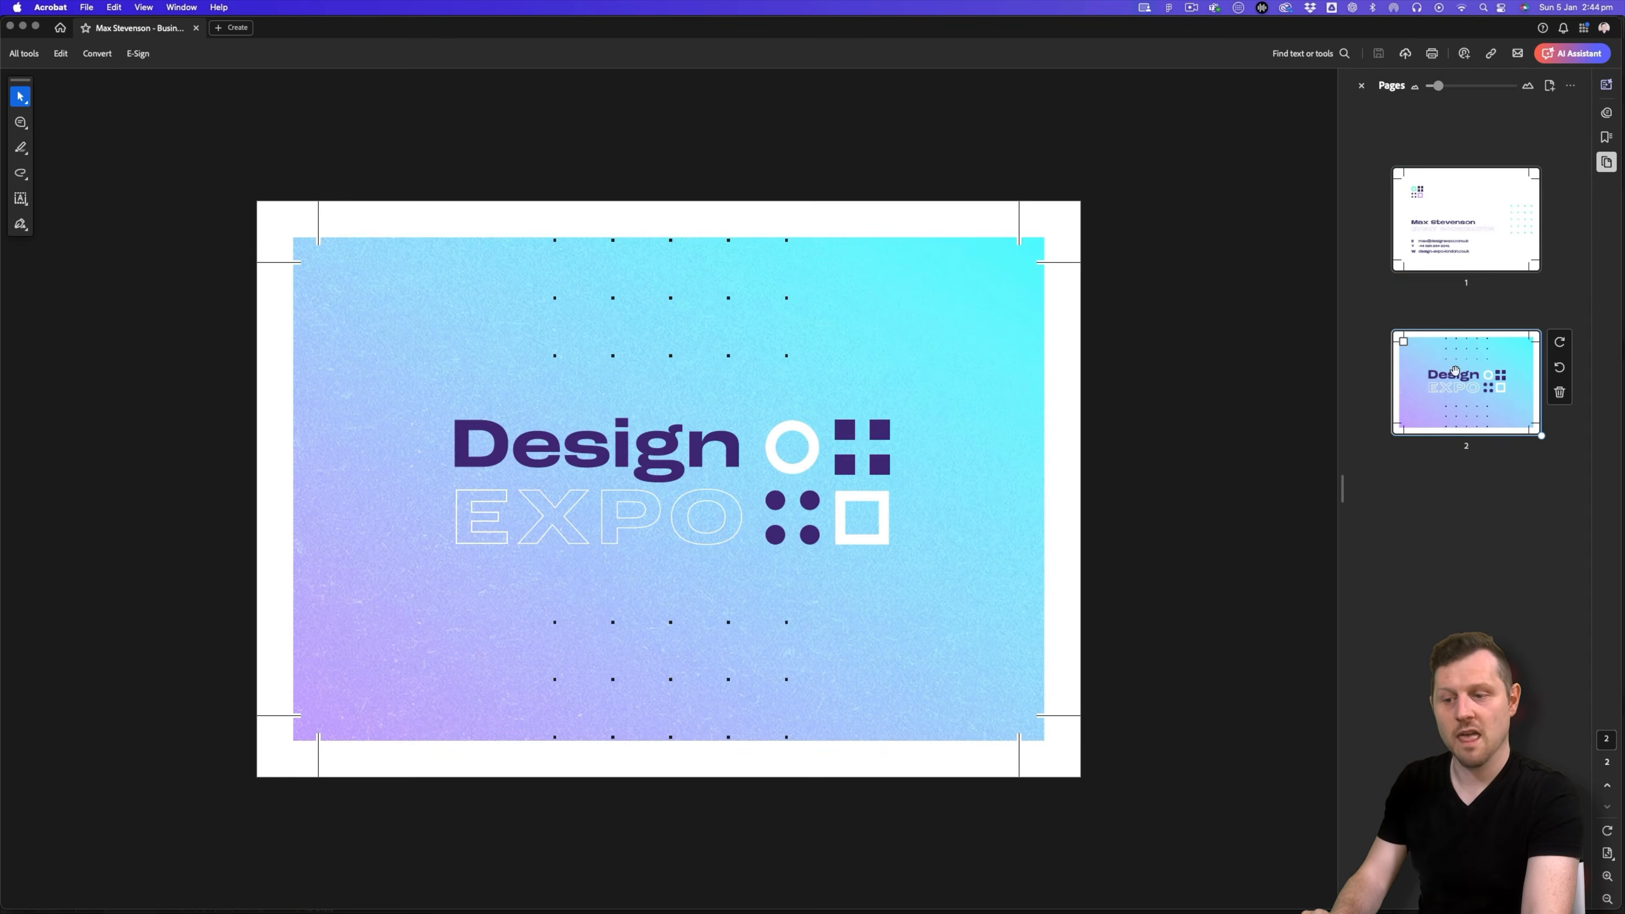
pyautogui.click(1464, 240)
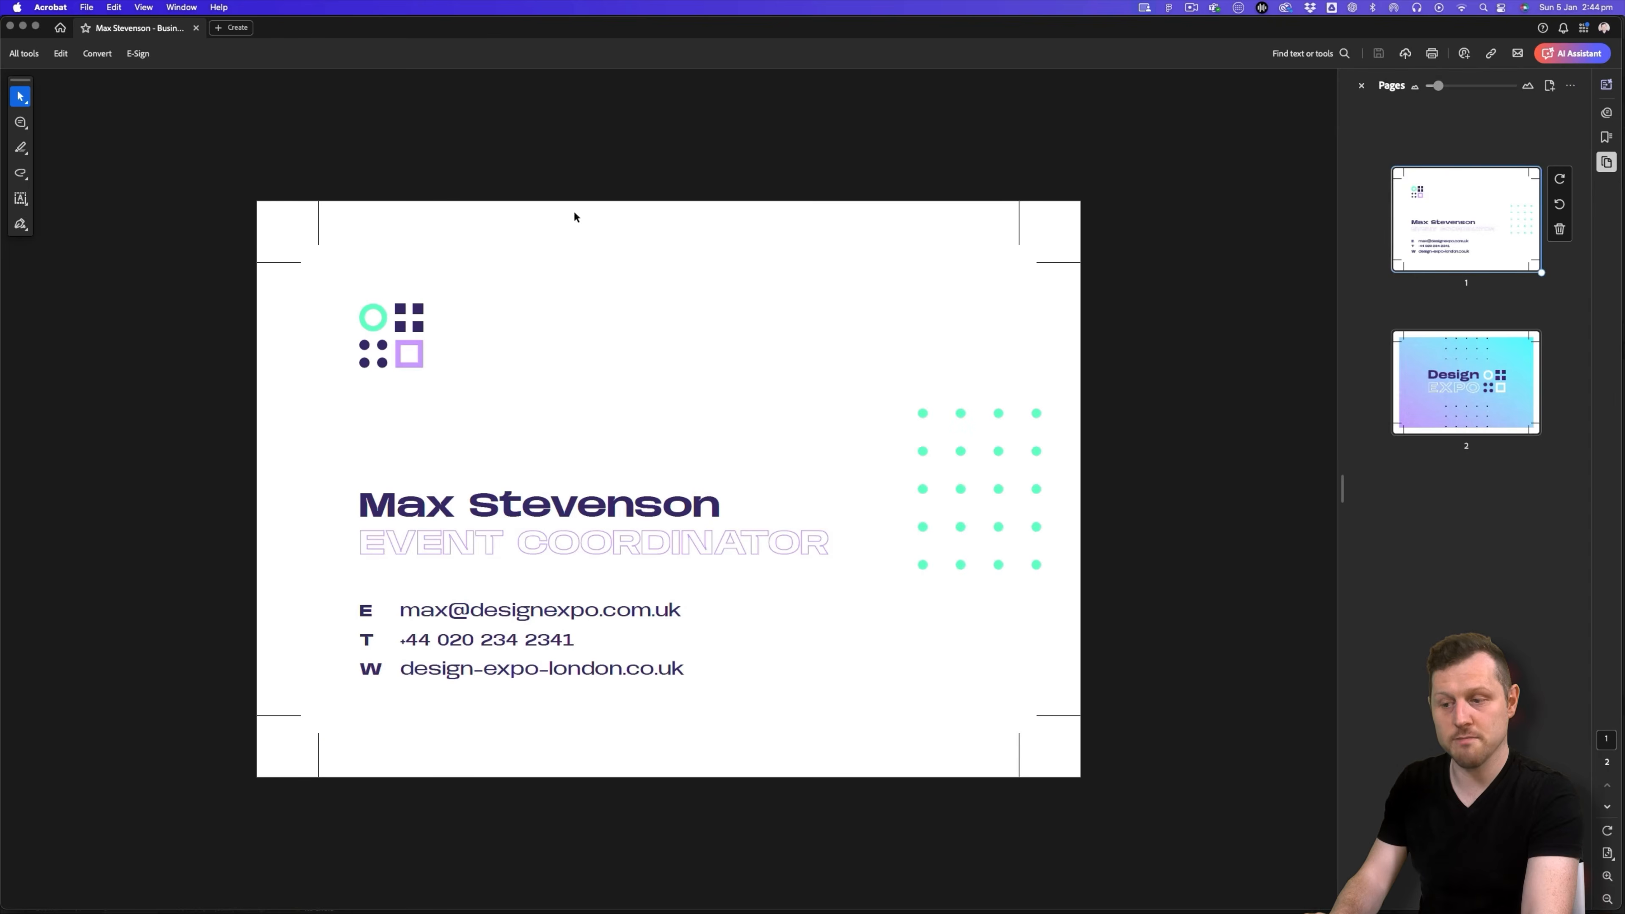
pyautogui.press('Down')
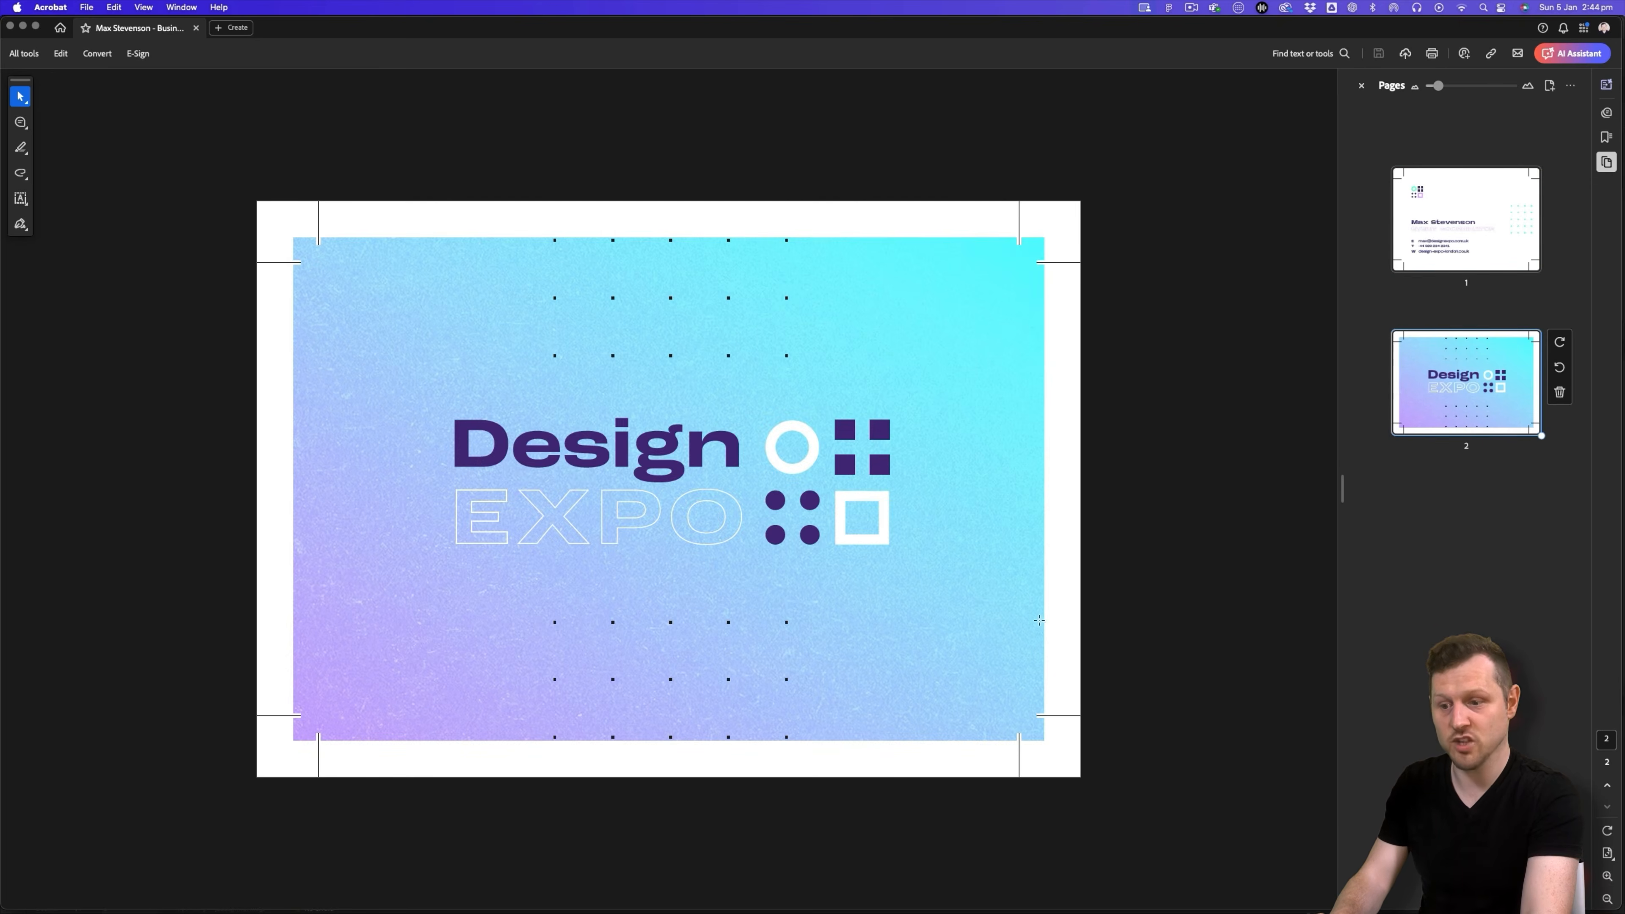
pyautogui.click(1433, 227)
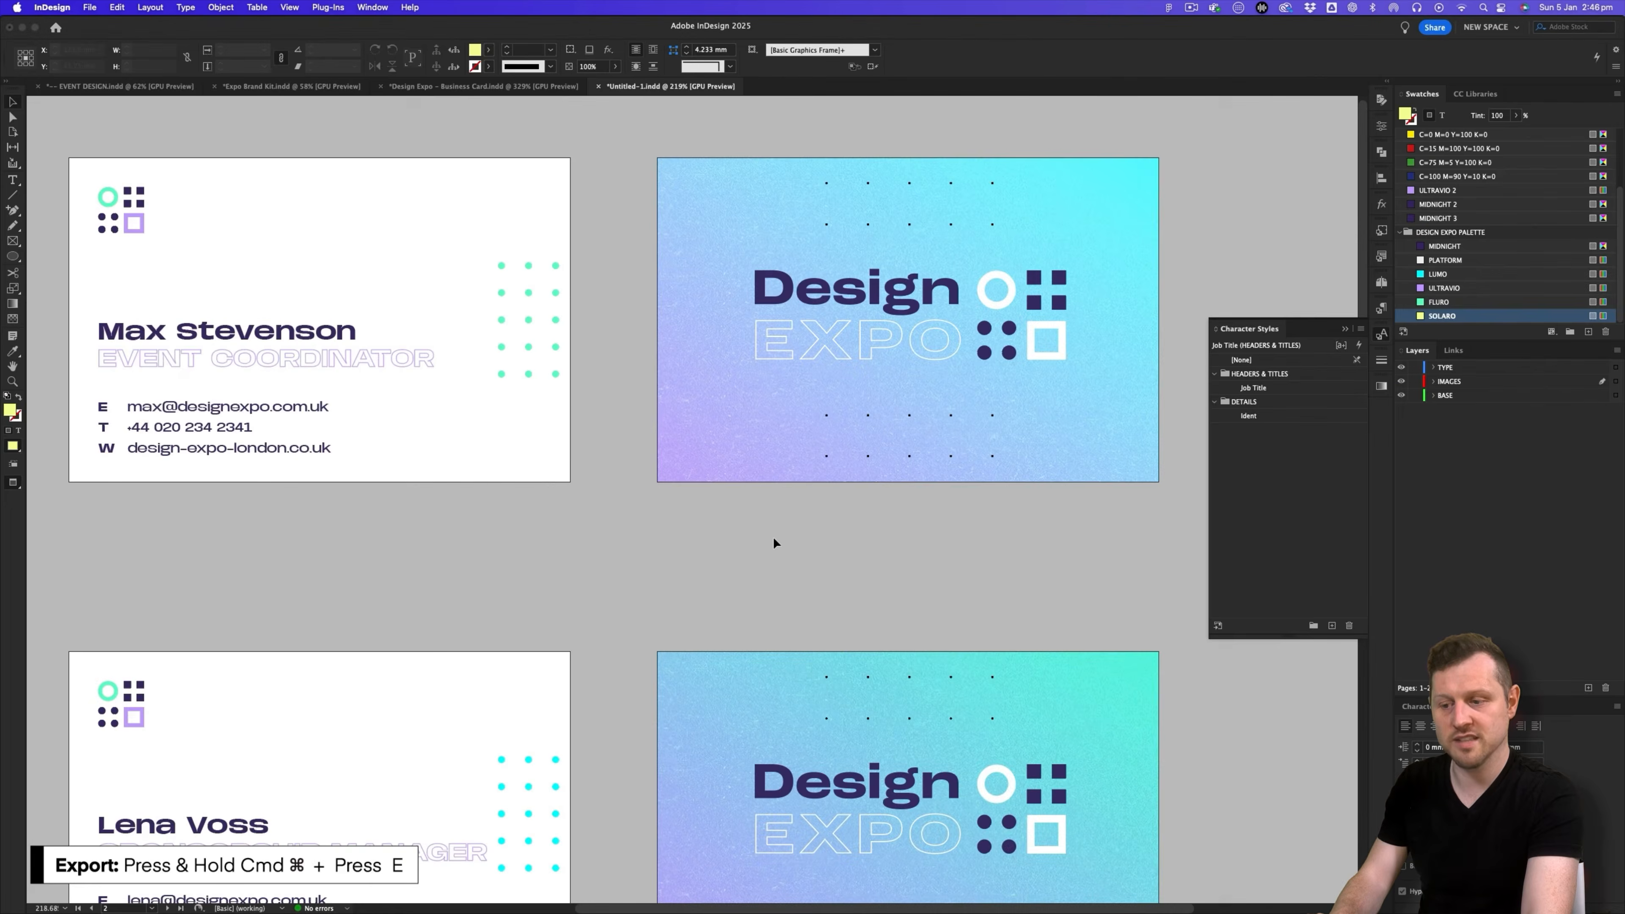
# - Start an Adobe PDF (Print) export into 4 - PUBLISH's PDF folder, naming the file with the second cardholder's name plus "- Business Card"
pyautogui.press('super+e')
pyautogui.doubleClick(714, 275)
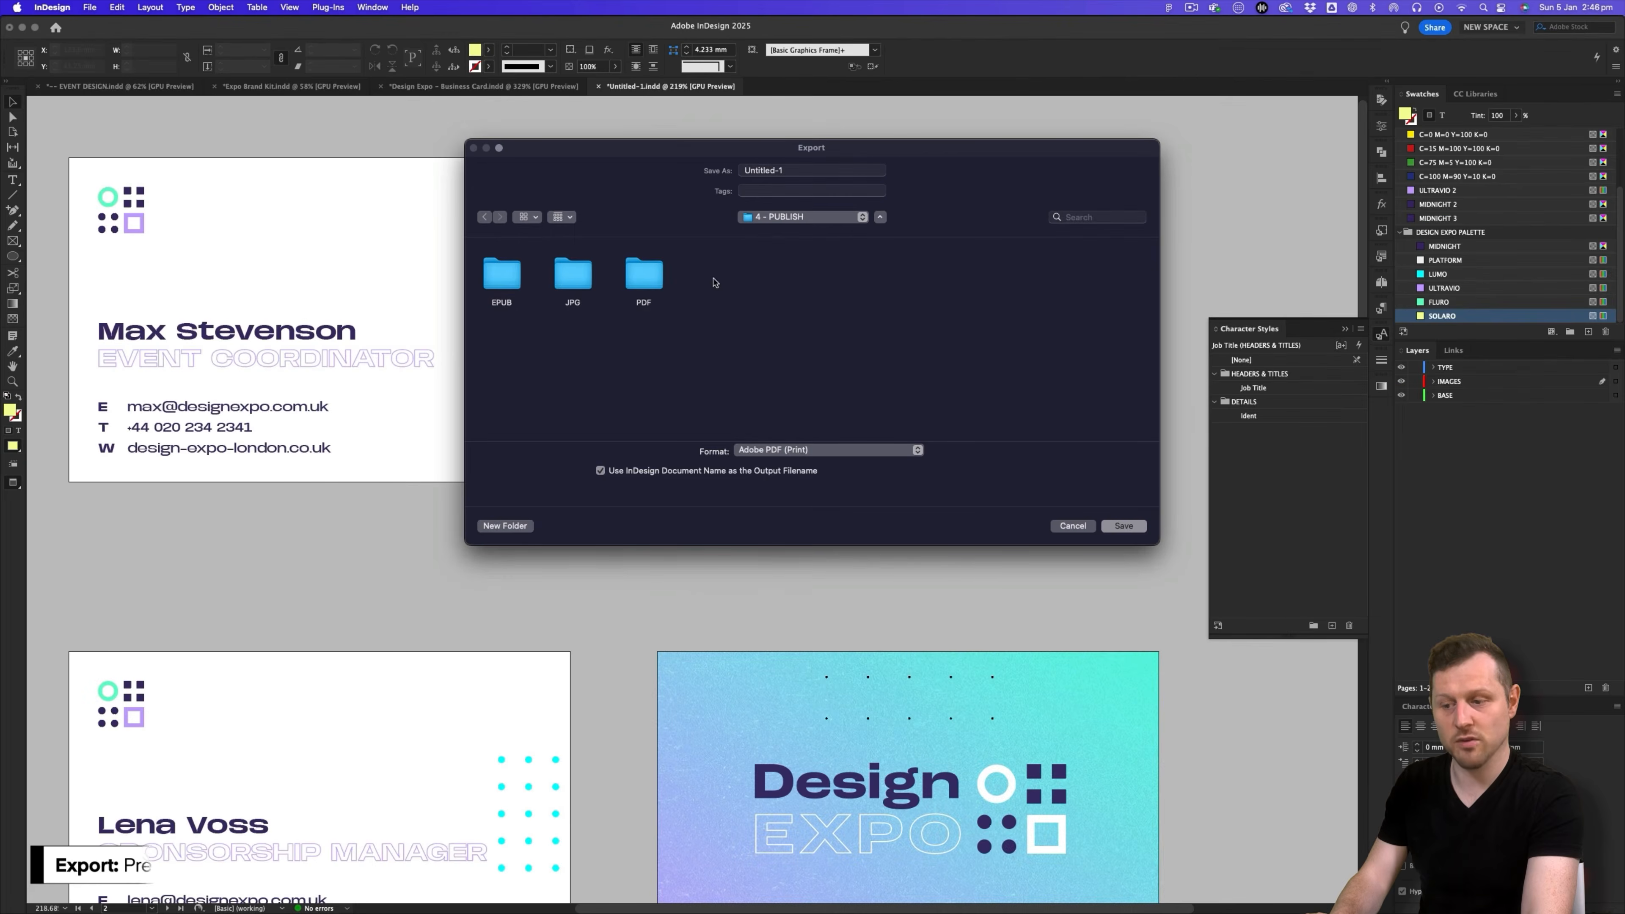
pyautogui.doubleClick(653, 279)
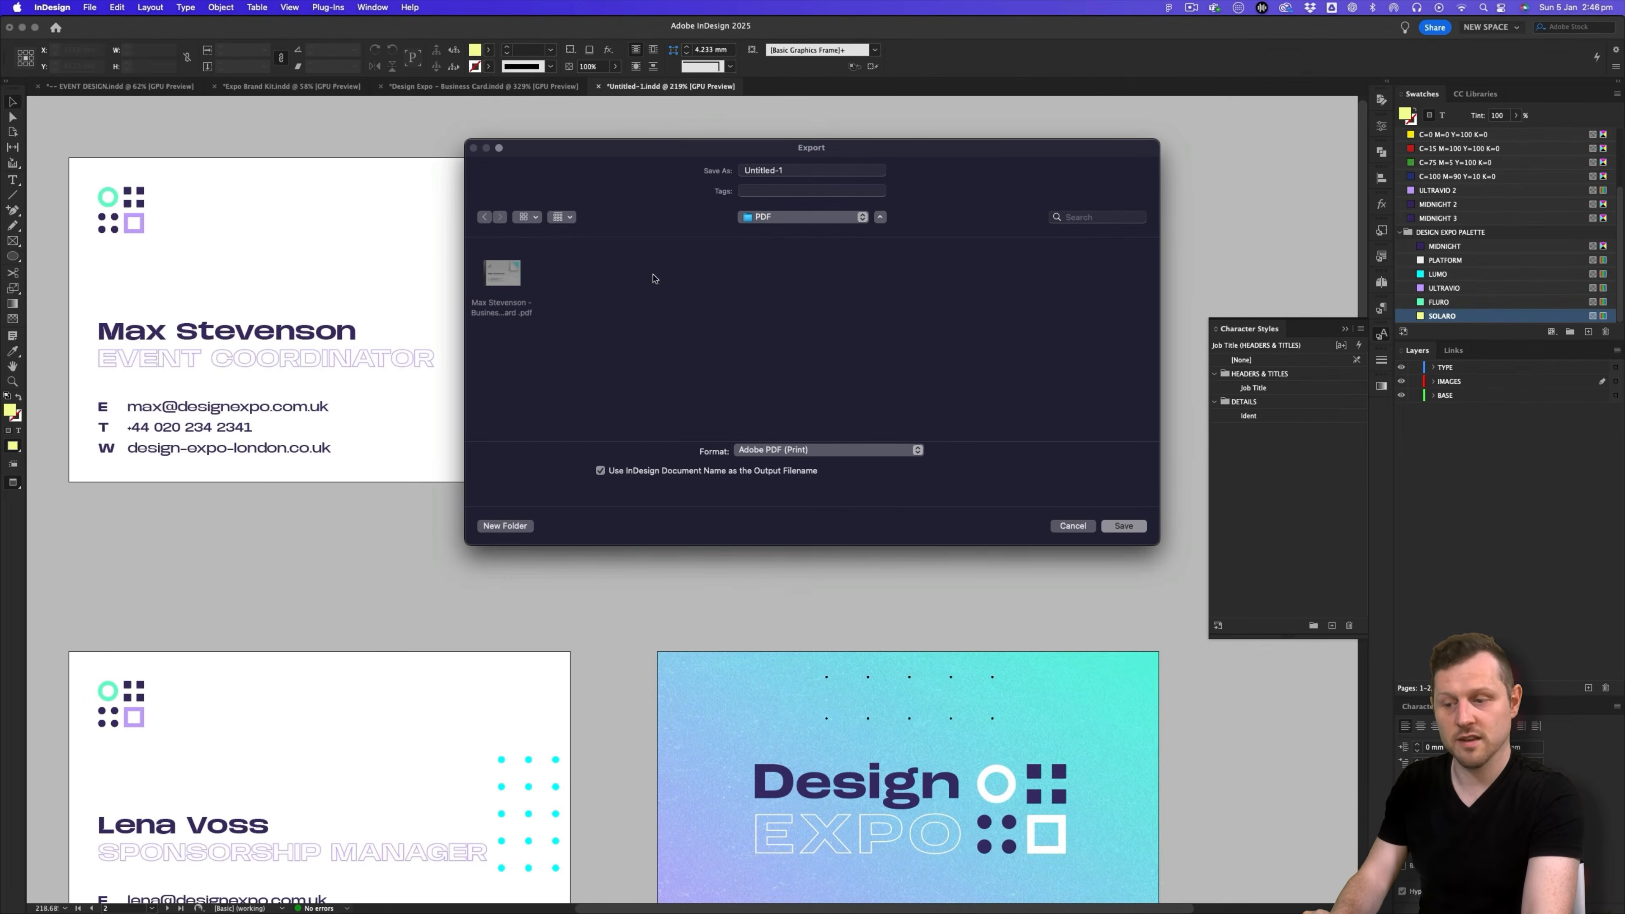
pyautogui.tripleClick(779, 170)
pyautogui.write('Lena Voss - Business Card')
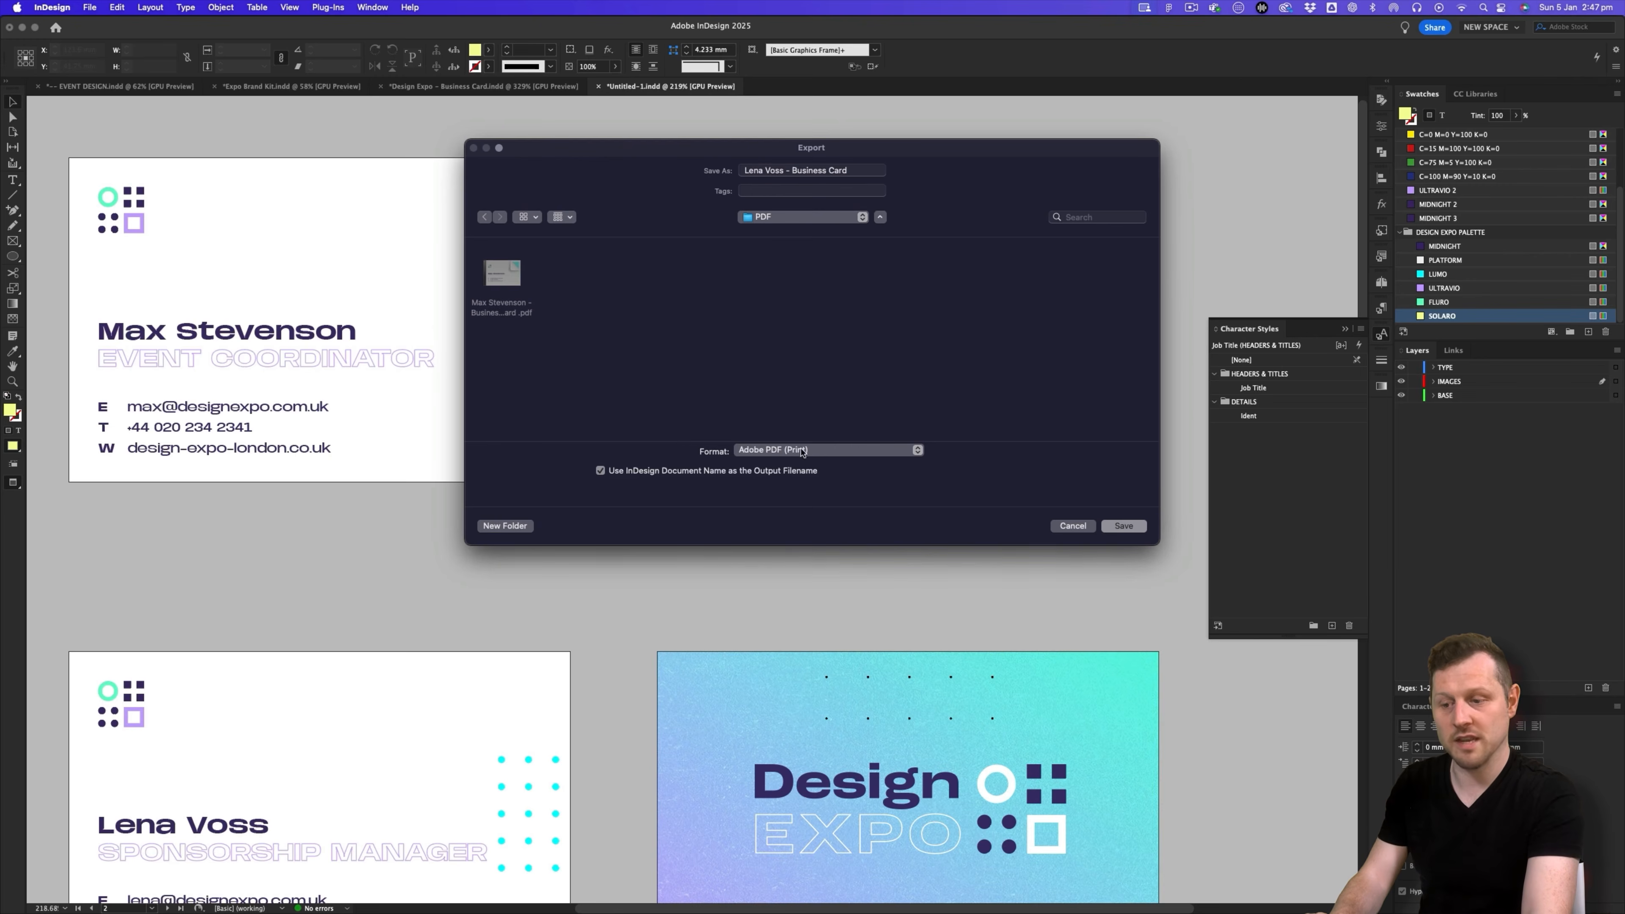
# - Limit the PDF export to pages 3-4, check the crop marks and document bleed settings, and export the PDF
pyautogui.click(1123, 525)
pyautogui.click(790, 401)
pyautogui.write('3-4')
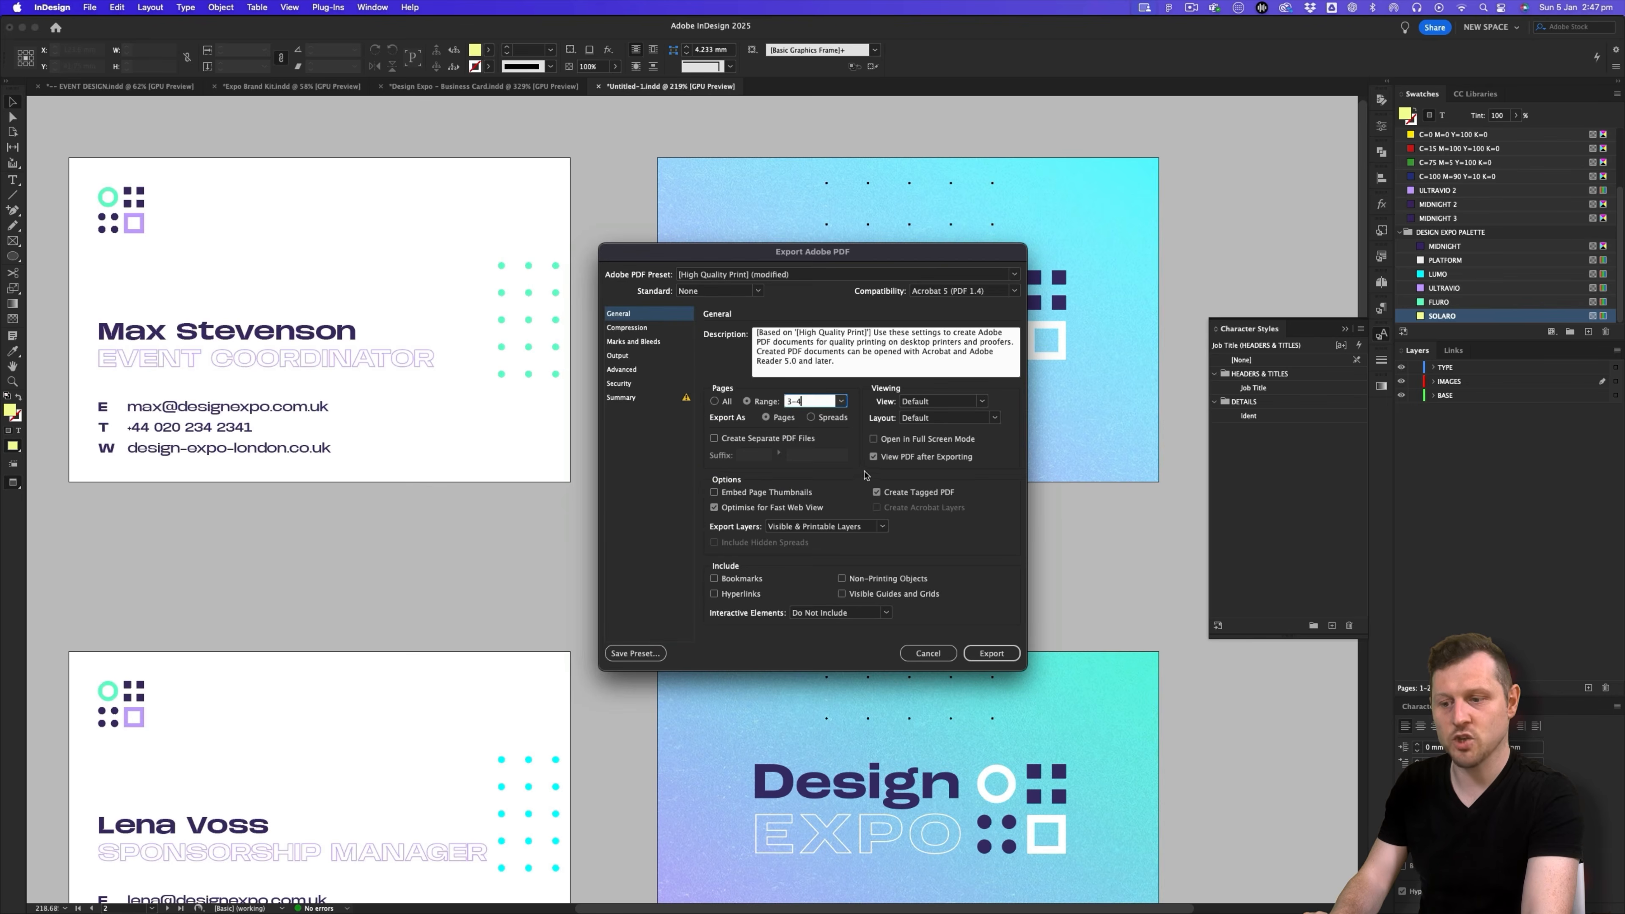
pyautogui.click(634, 343)
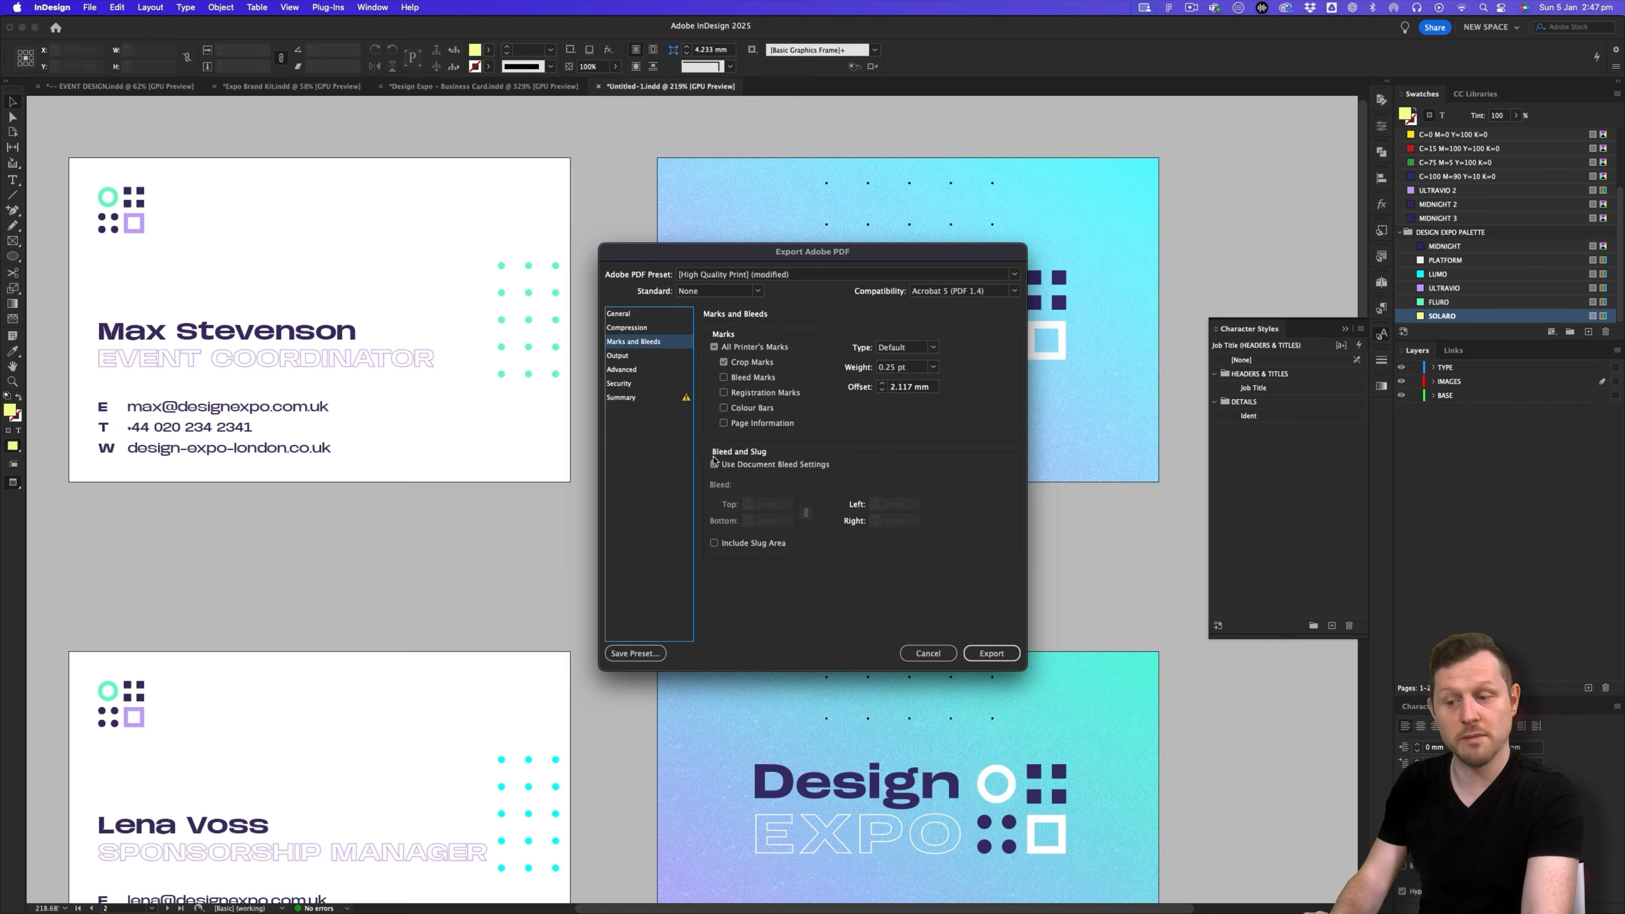
pyautogui.click(990, 654)
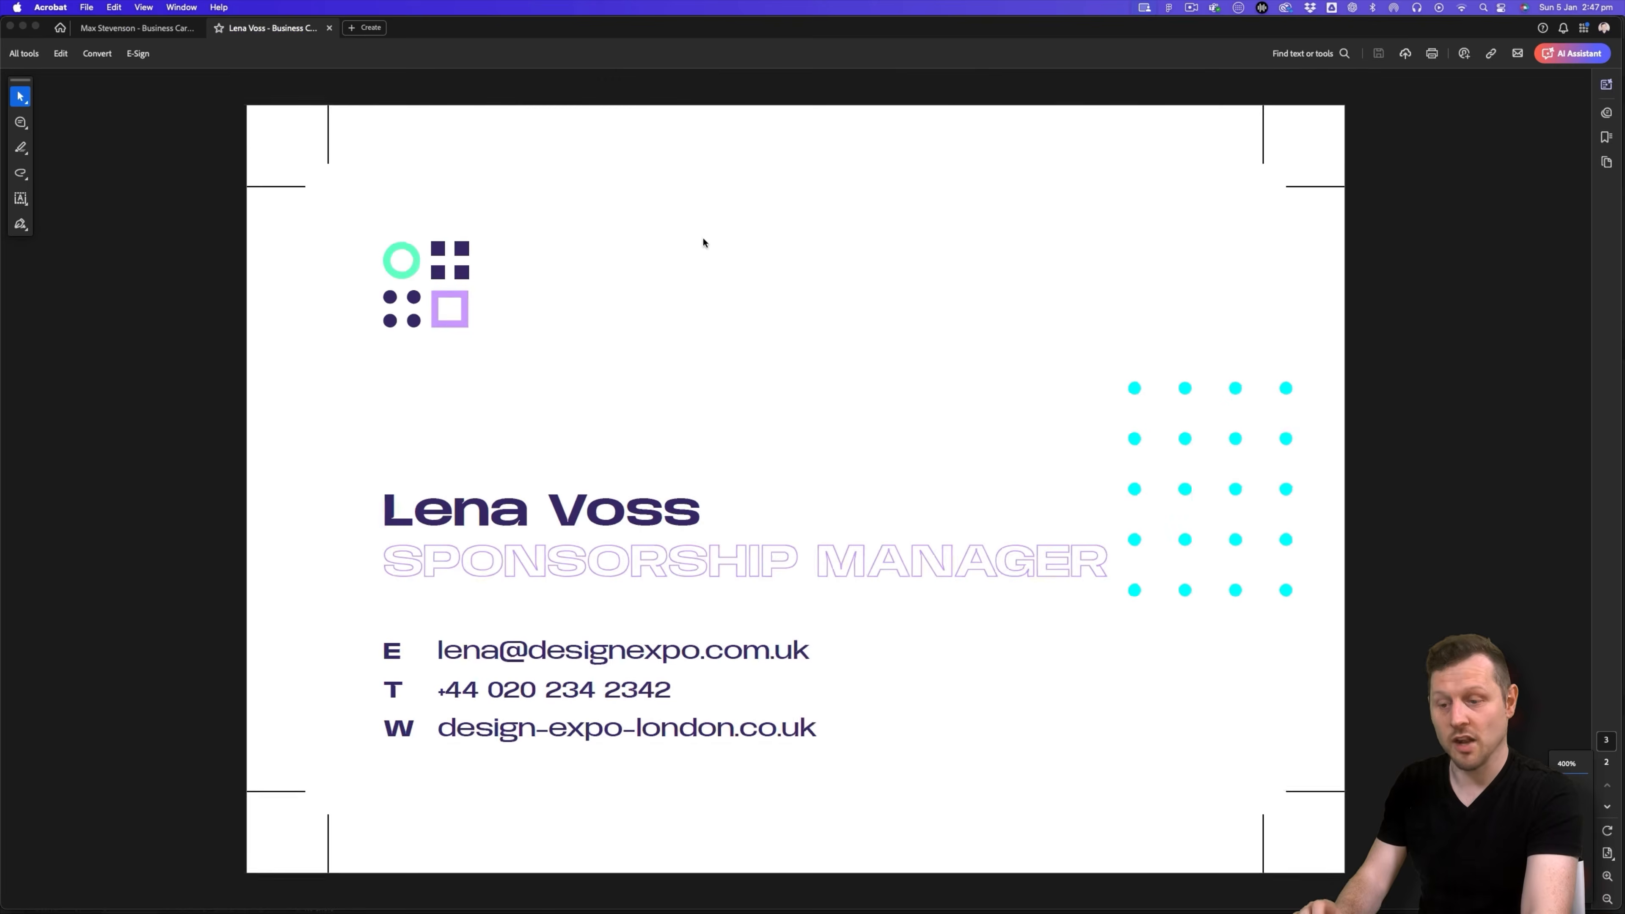
# - Inspect the front and back pages of the second cardholder's exported PDF in Acrobat, using the page thumbnails
pyautogui.press('super+minus')
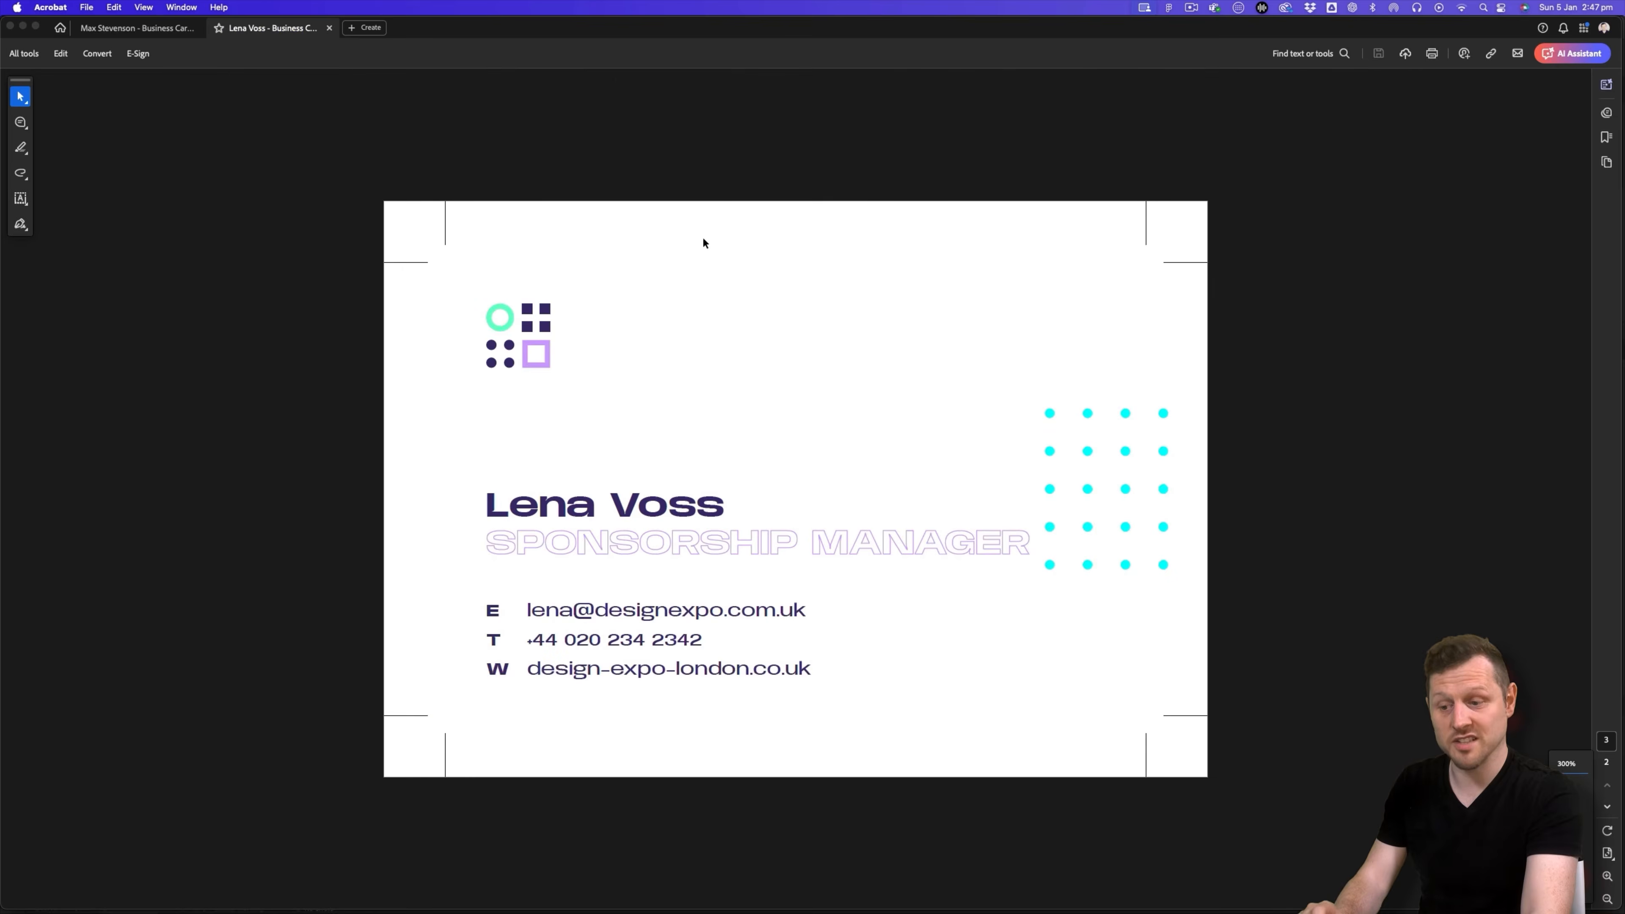
pyautogui.click(1606, 162)
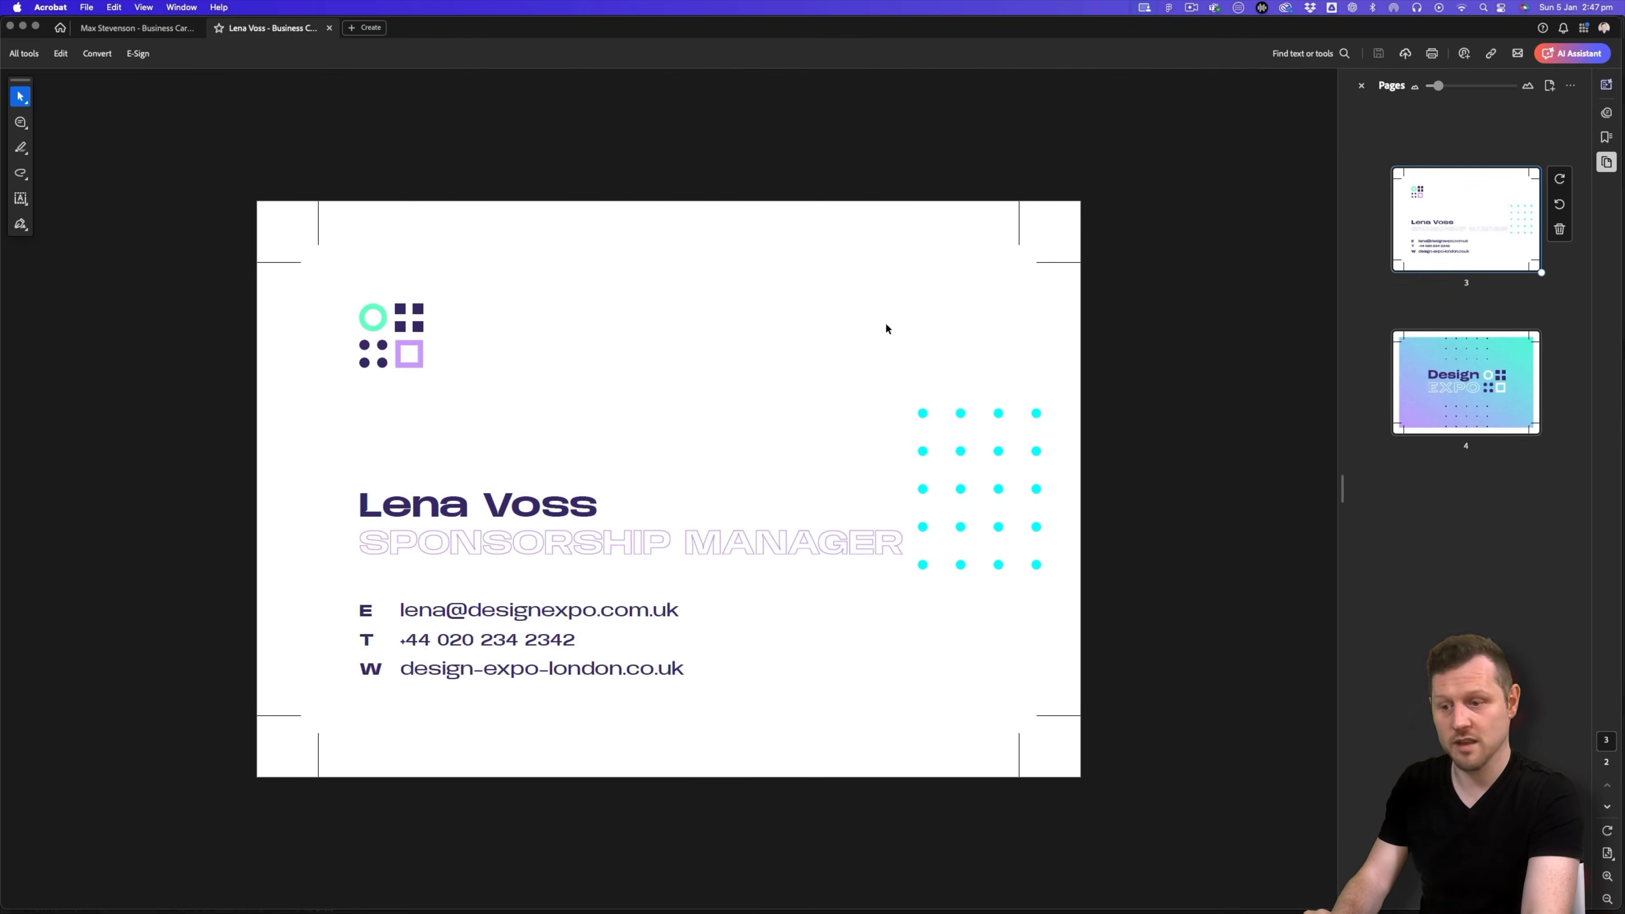
pyautogui.click(1433, 407)
pyautogui.click(1447, 256)
pyautogui.click(1444, 369)
pyautogui.click(1450, 266)
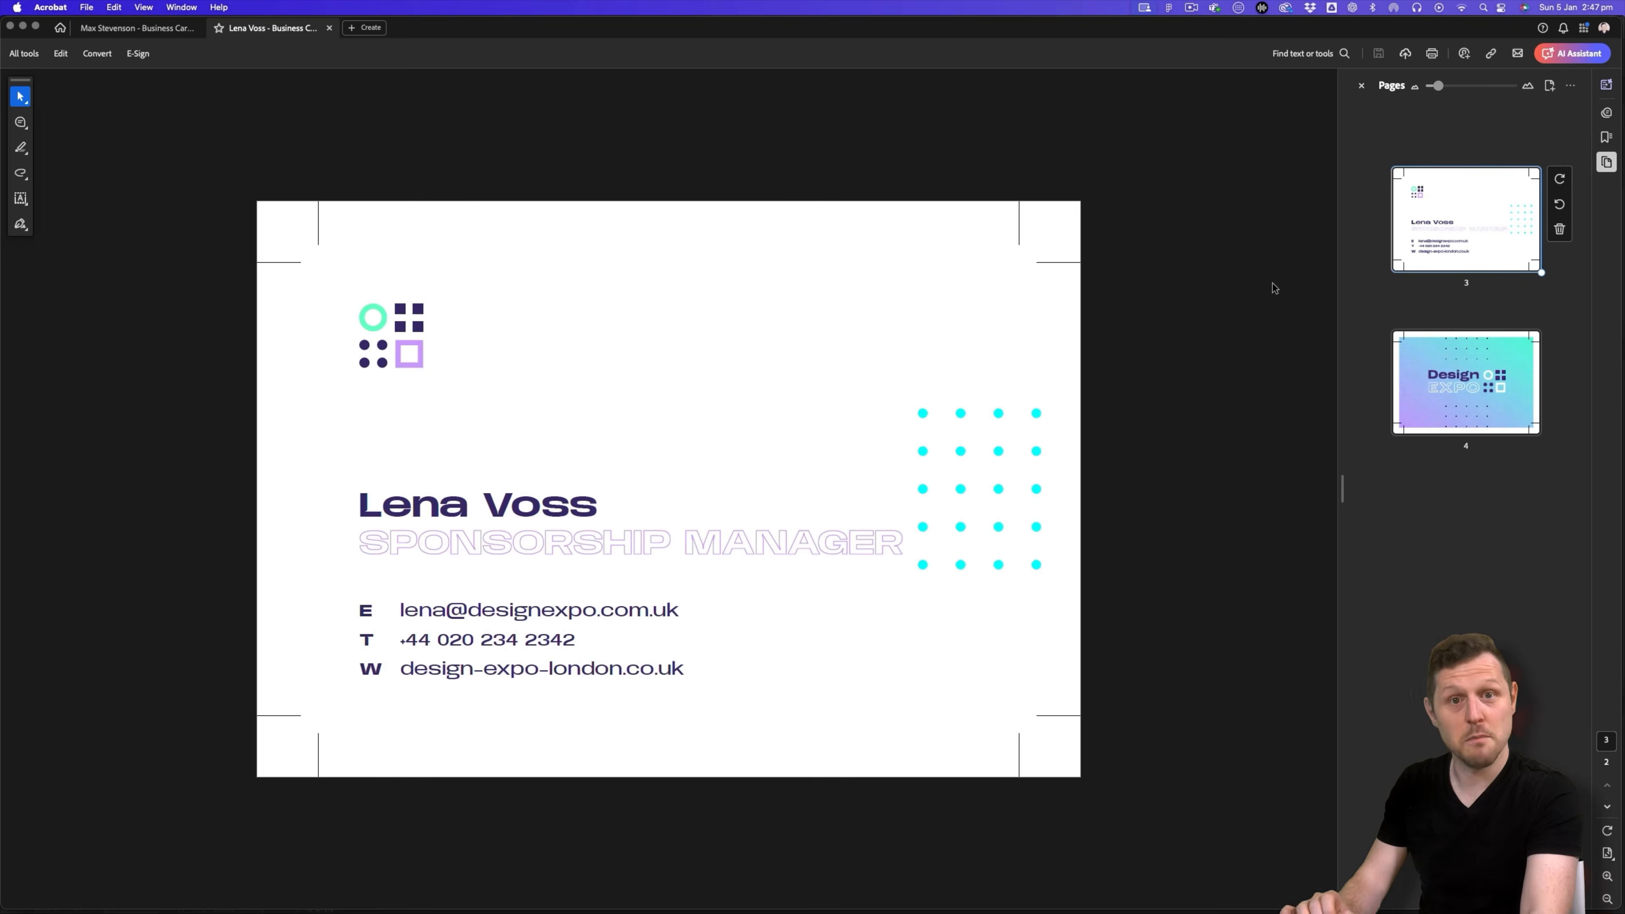